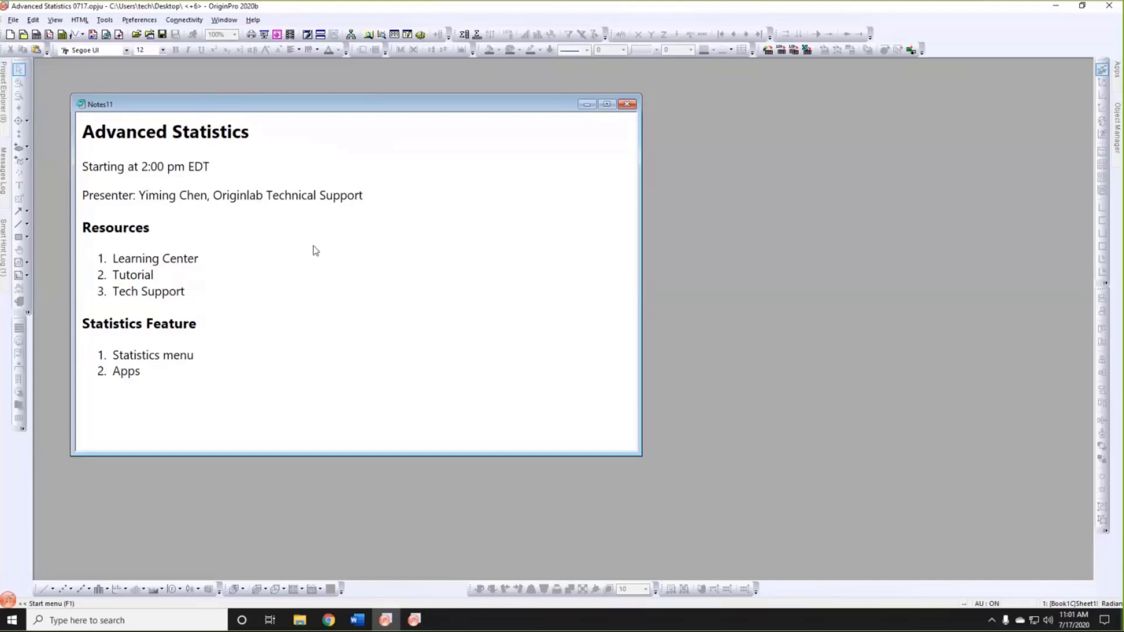
Open the One-way ANOVA analysis sample from the Statistics-ANOVA category of the Learning Center.
{"action": "left_click", "coordinate": [253, 21]}
{"action": "left_click", "coordinate": [278, 102]}
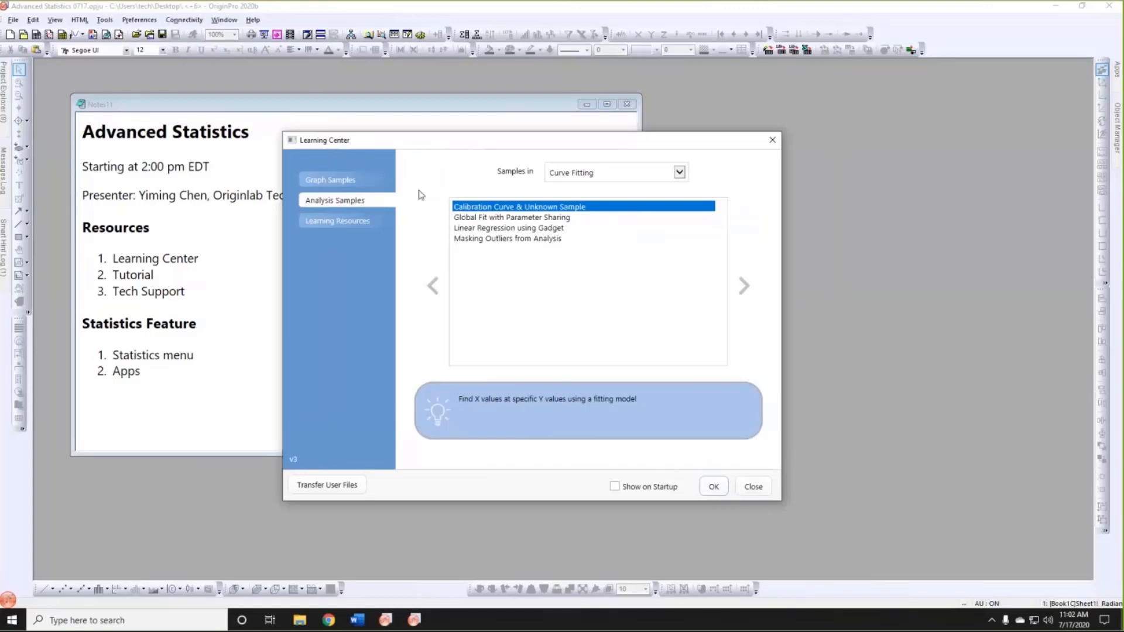
{"action": "left_click", "coordinate": [680, 172]}
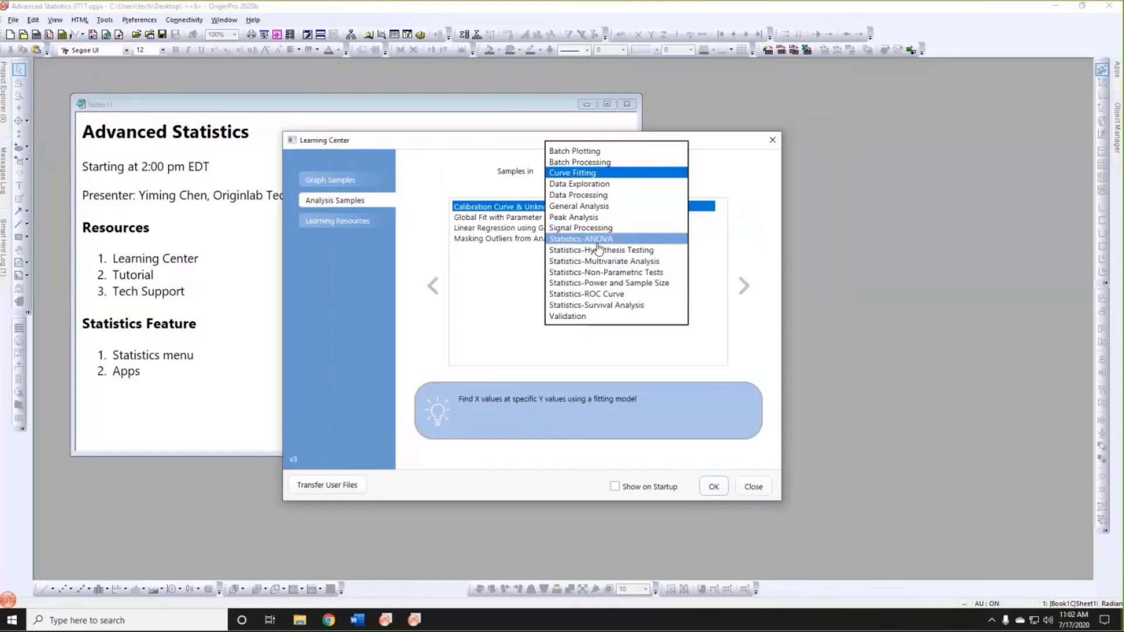
{"action": "left_click", "coordinate": [581, 239]}
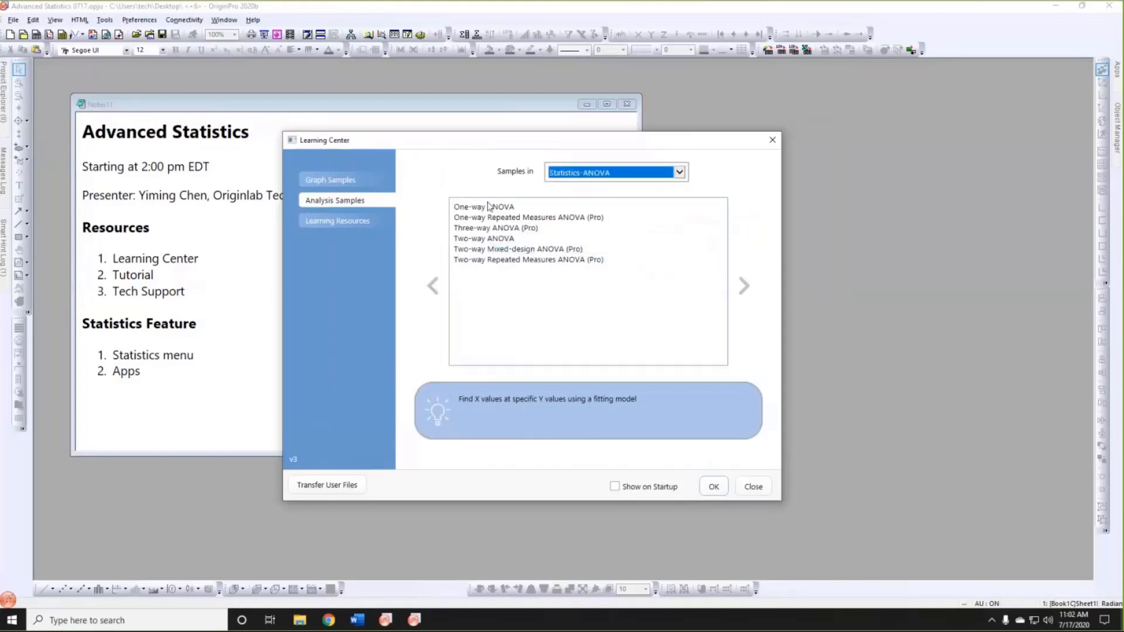
{"action": "left_click", "coordinate": [483, 209]}
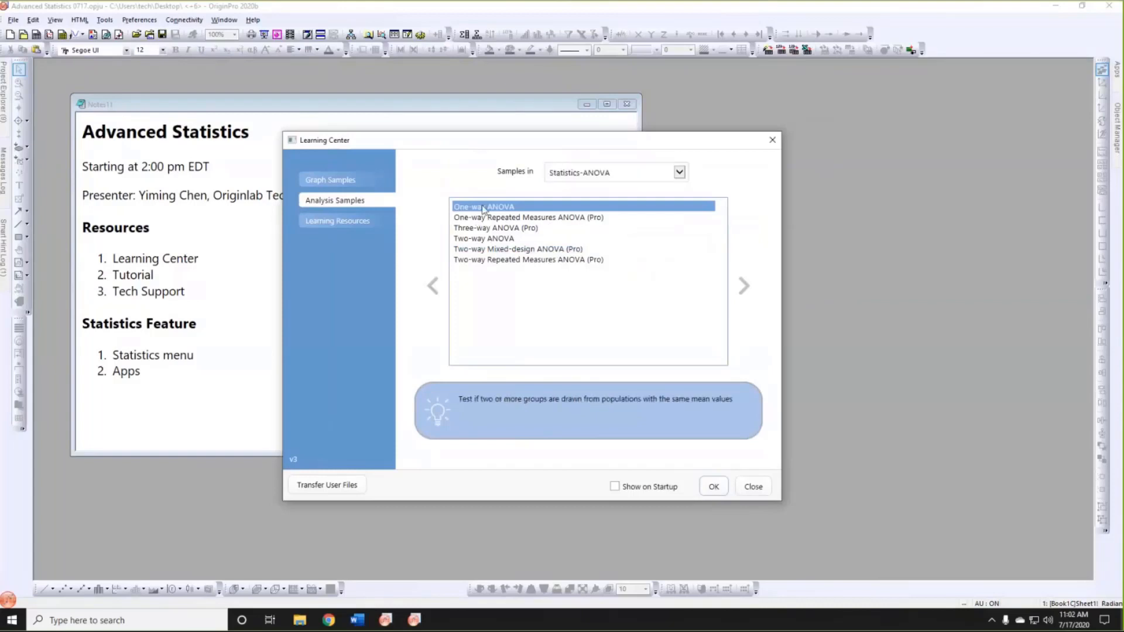
{"action": "left_click", "coordinate": [714, 488]}
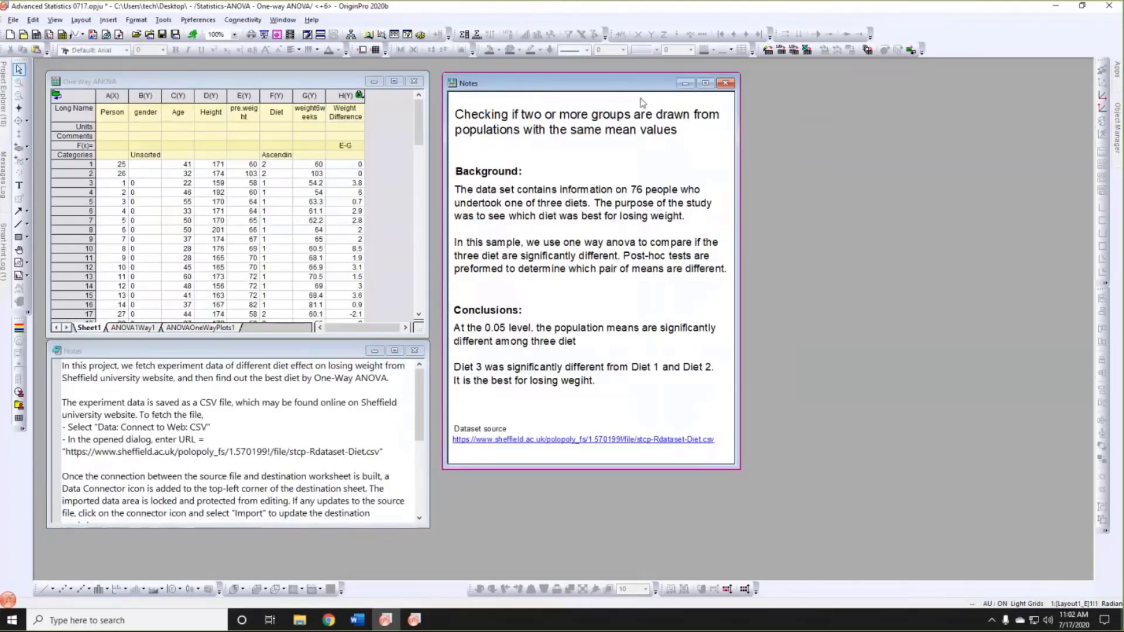
Move and widen the sample's Notes window, and return to the Advanced Statistics 0717 root folder.
{"action": "left_click_drag", "start_coordinate": [523, 83], "coordinate": [640, 98]}
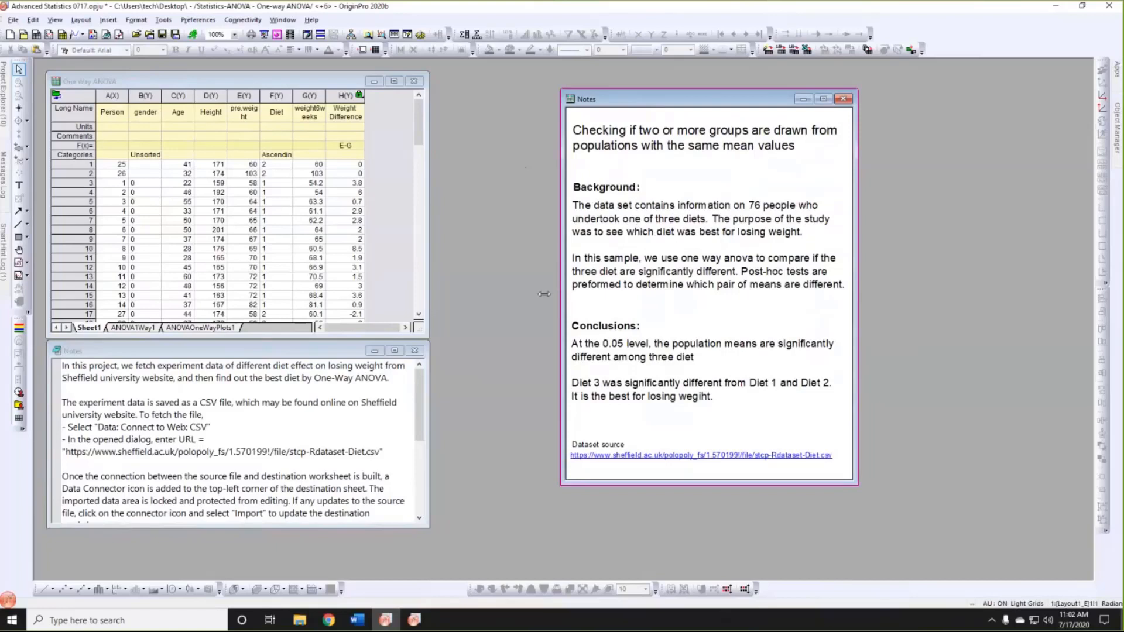
{"action": "left_click_drag", "start_coordinate": [544, 294], "coordinate": [544, 294]}
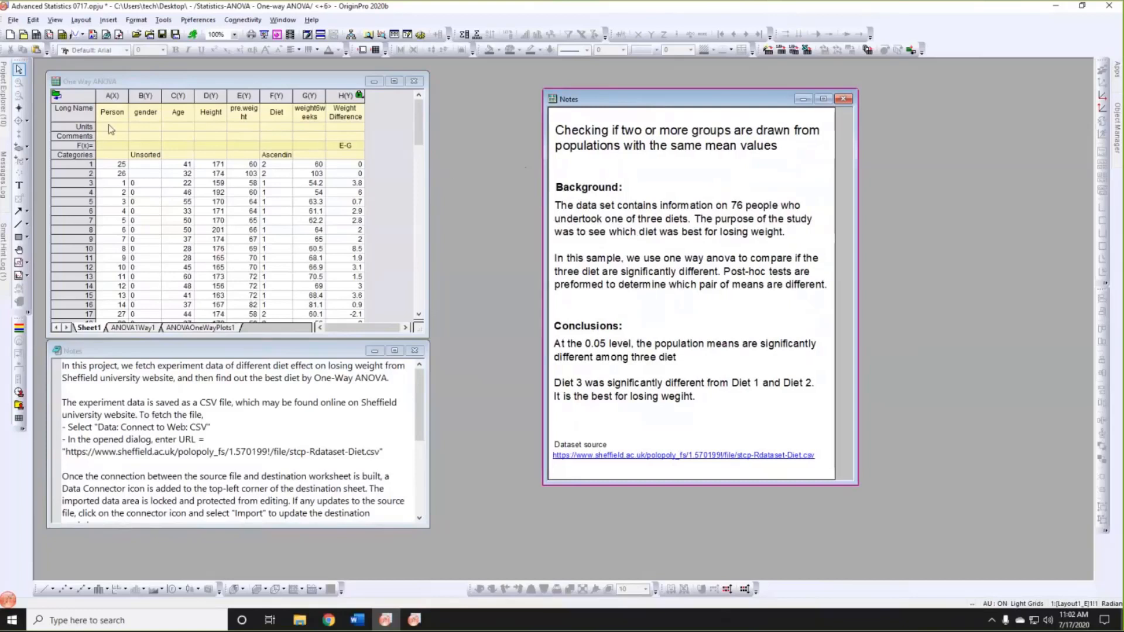
{"action": "mouse_move", "coordinate": [6, 109]}
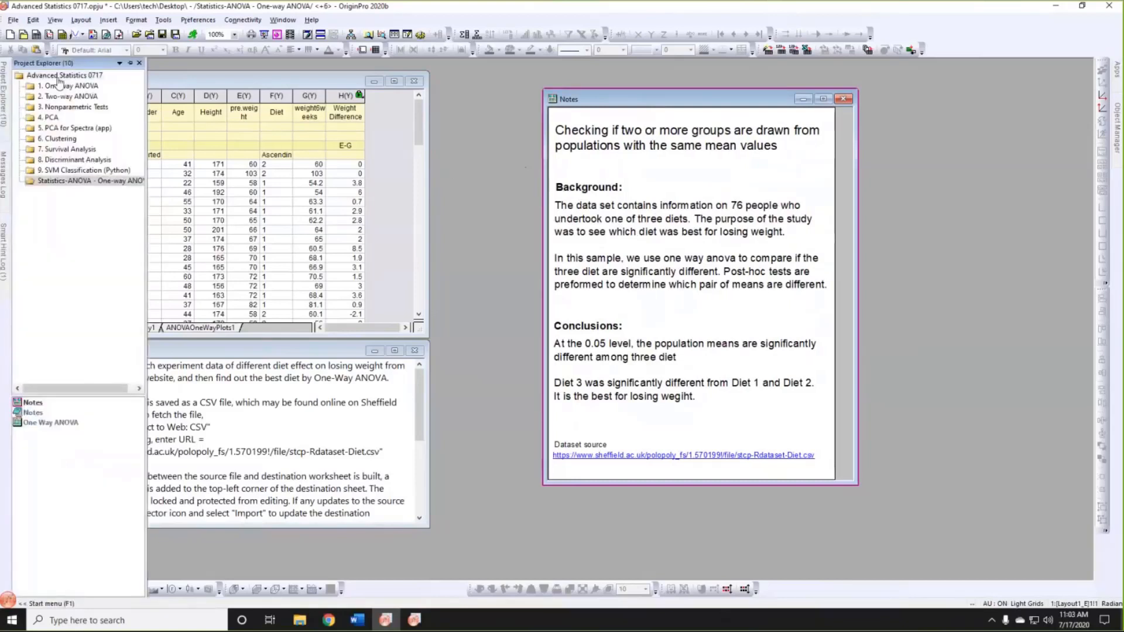
{"action": "left_click", "coordinate": [59, 76]}
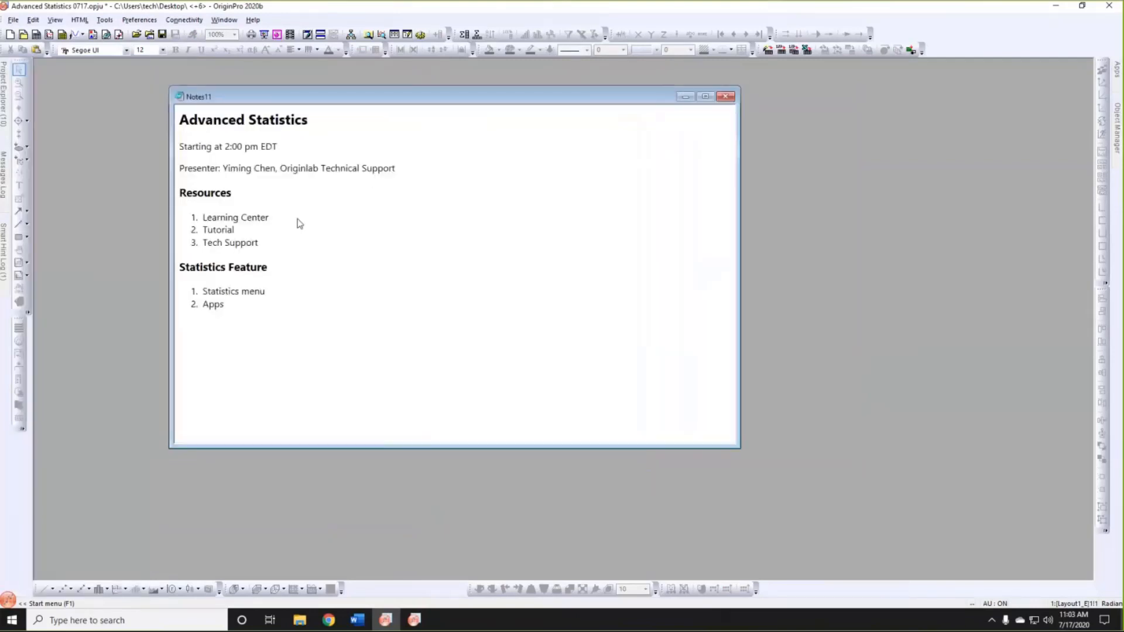
View the Statistics section of the online Origin Tutorials in a maximized browser, and minimize the browser again.
{"action": "left_click", "coordinate": [253, 20]}
{"action": "mouse_move", "coordinate": [266, 47]}
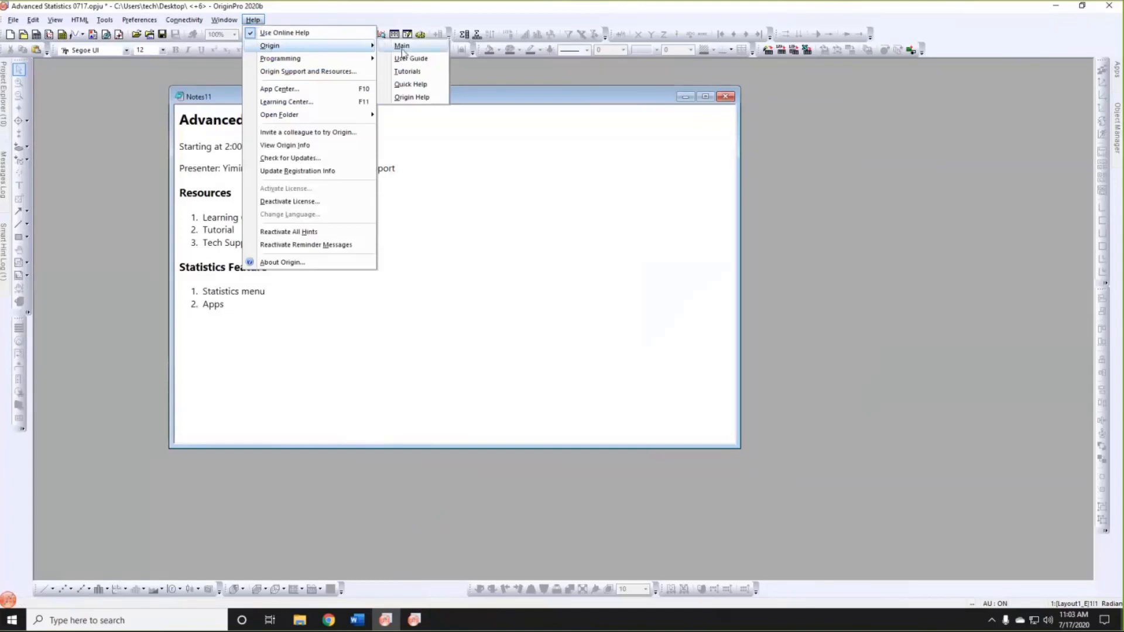
{"action": "left_click", "coordinate": [406, 71]}
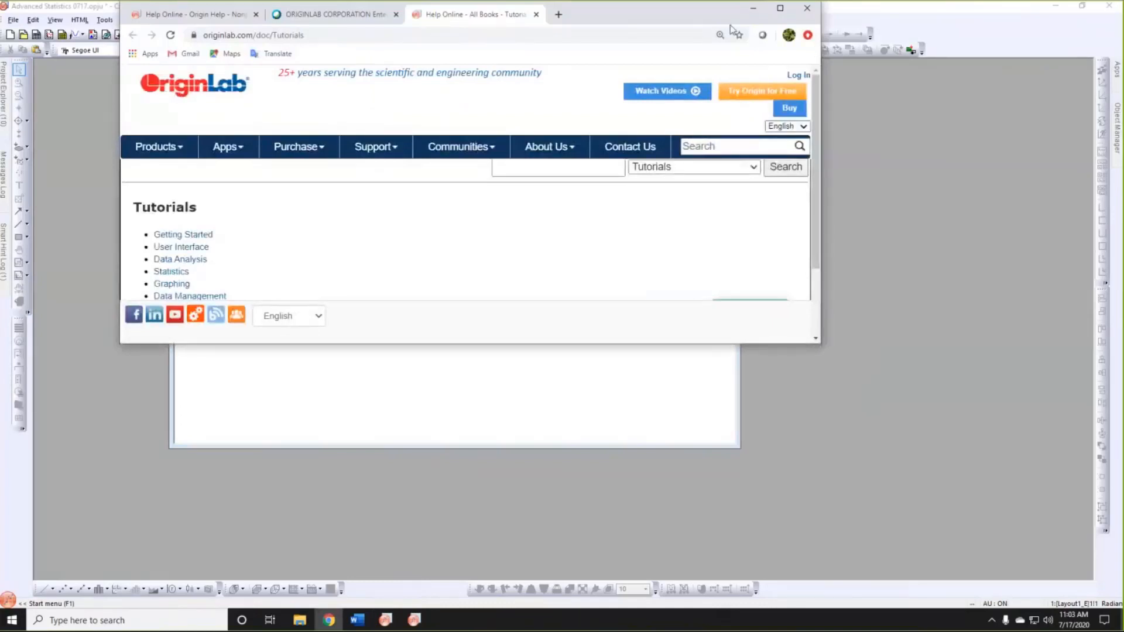
{"action": "double_click", "coordinate": [689, 19]}
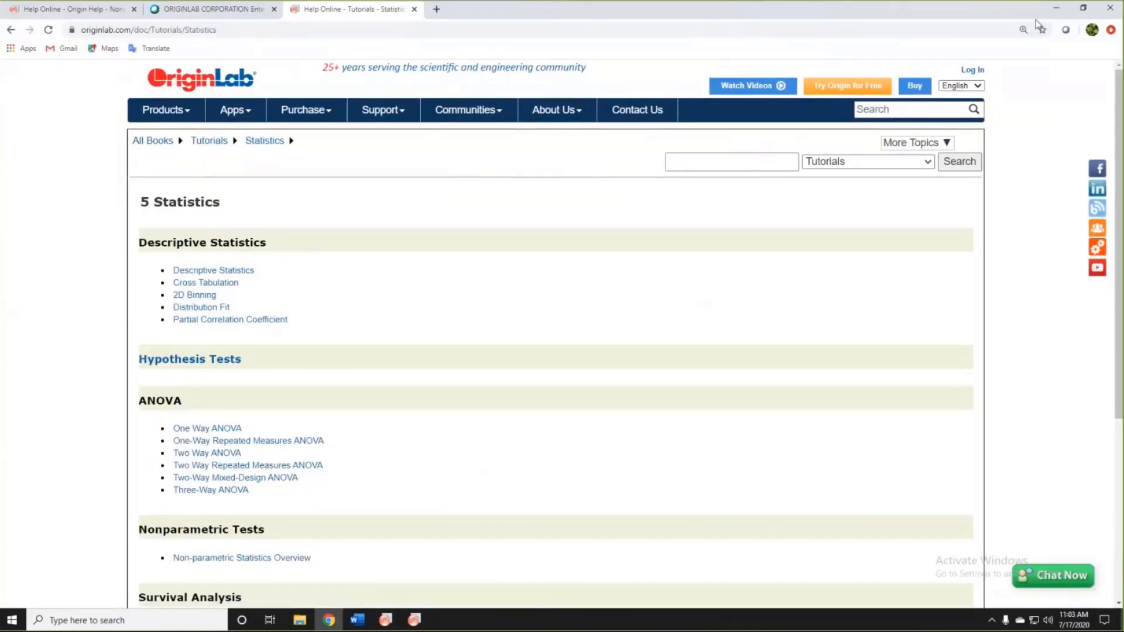
{"action": "left_click", "coordinate": [1057, 8]}
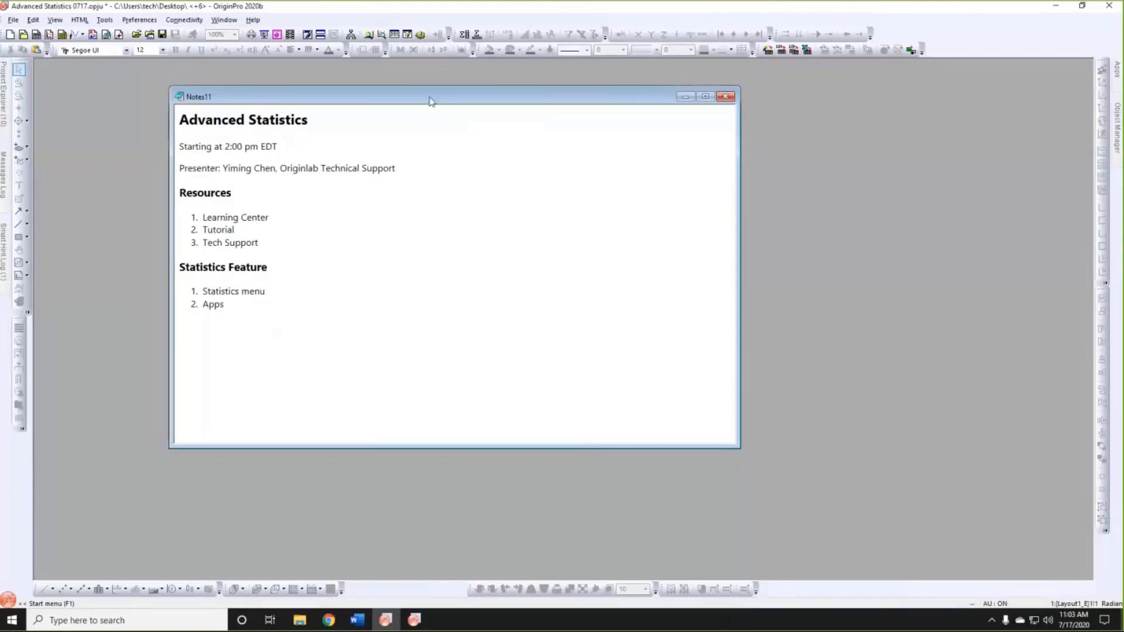
Reposition the Notes11 window near the upper-left corner of the workspace.
{"action": "left_click_drag", "start_coordinate": [409, 98], "coordinate": [353, 105]}
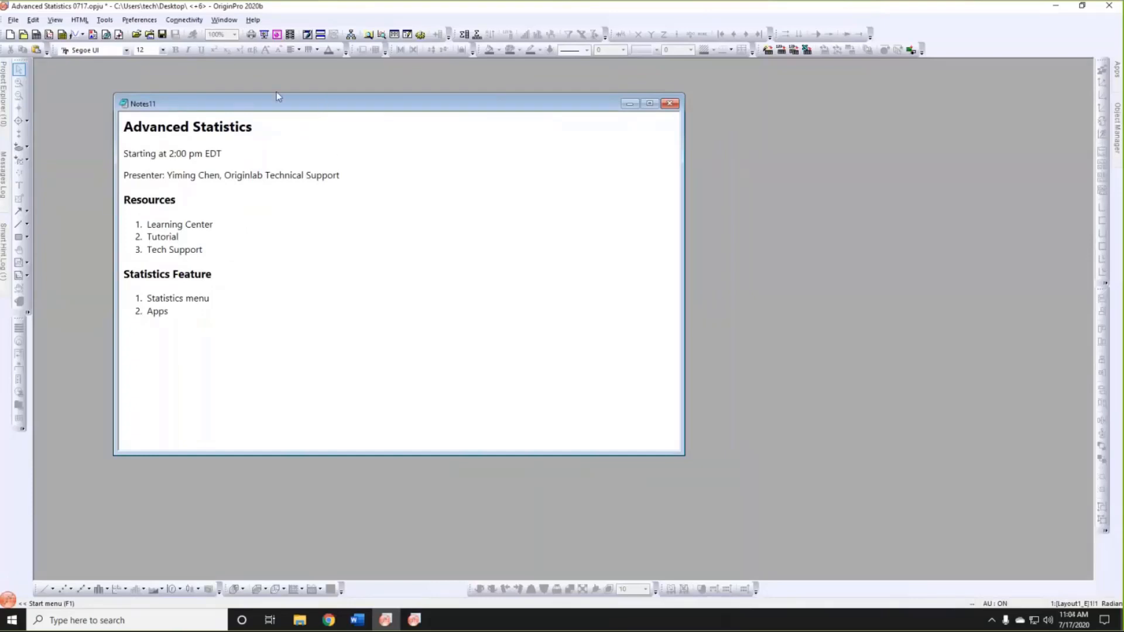
{"action": "left_click_drag", "start_coordinate": [277, 97], "coordinate": [234, 84]}
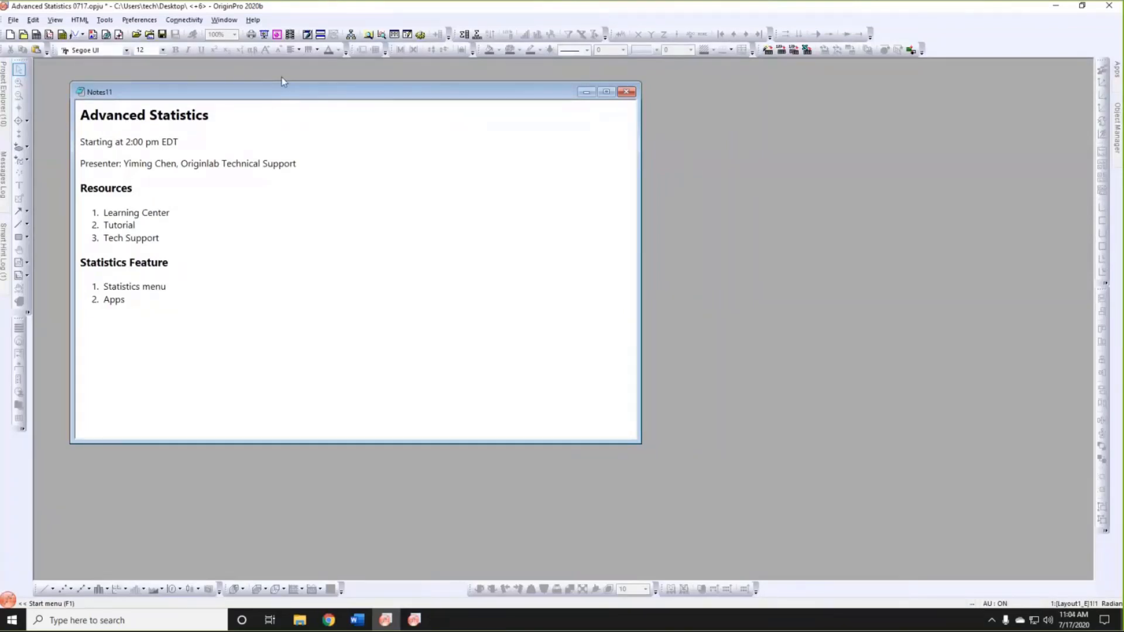
{"action": "left_click_drag", "start_coordinate": [271, 98], "coordinate": [209, 81]}
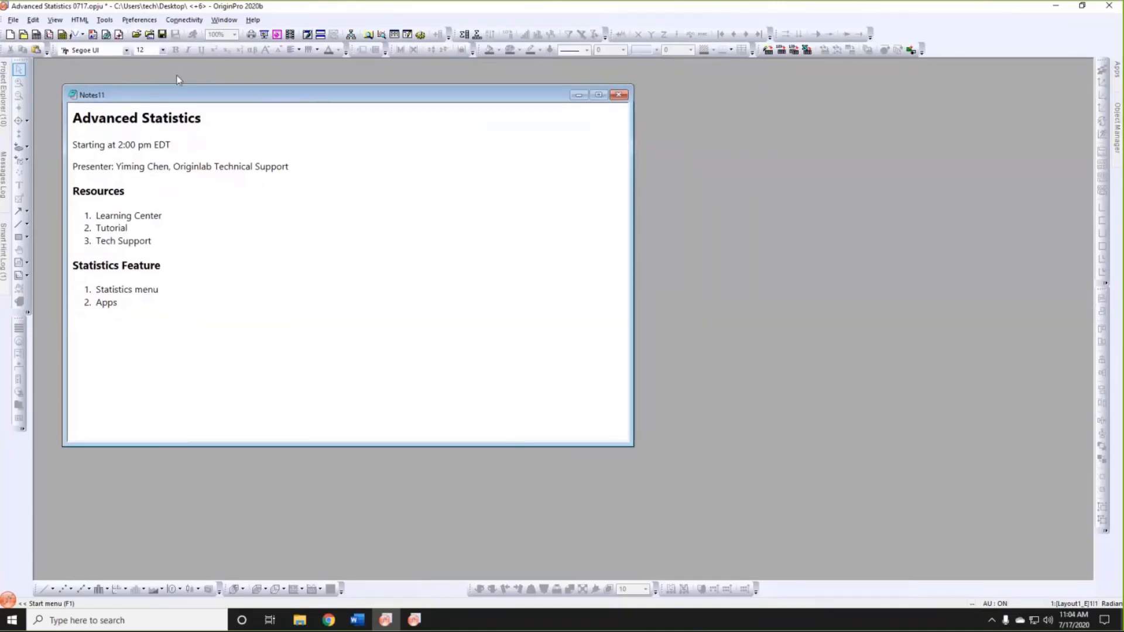
Create a new blank workbook, enlarge it, and place it over the empty part of the Notes11 window.
{"action": "left_click", "coordinate": [36, 34]}
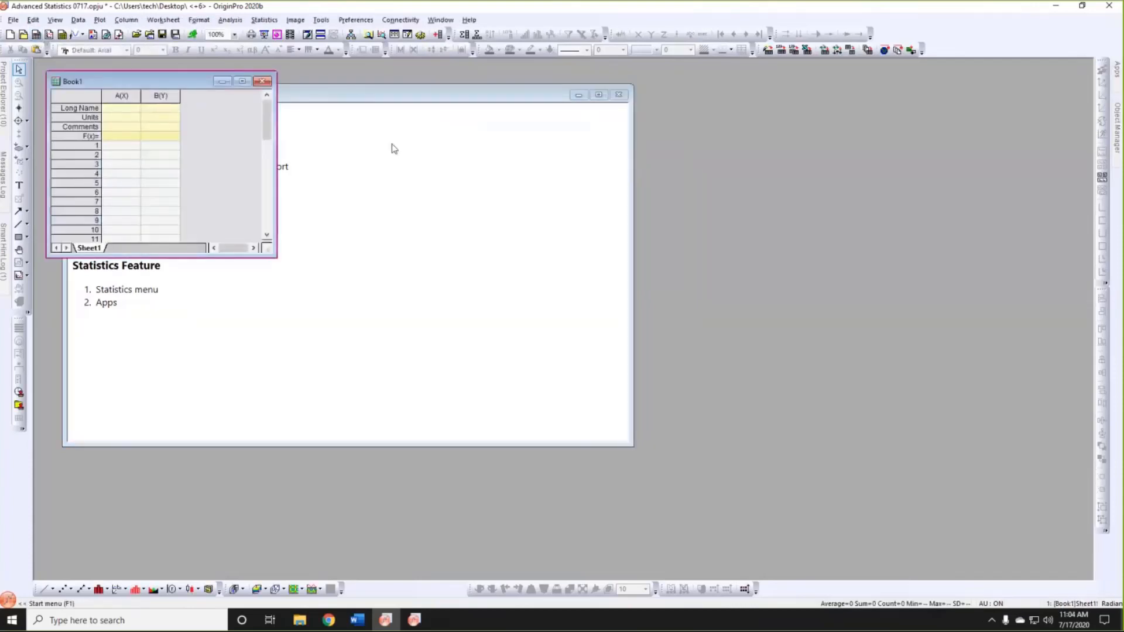
{"action": "left_click_drag", "start_coordinate": [498, 312], "coordinate": [560, 369]}
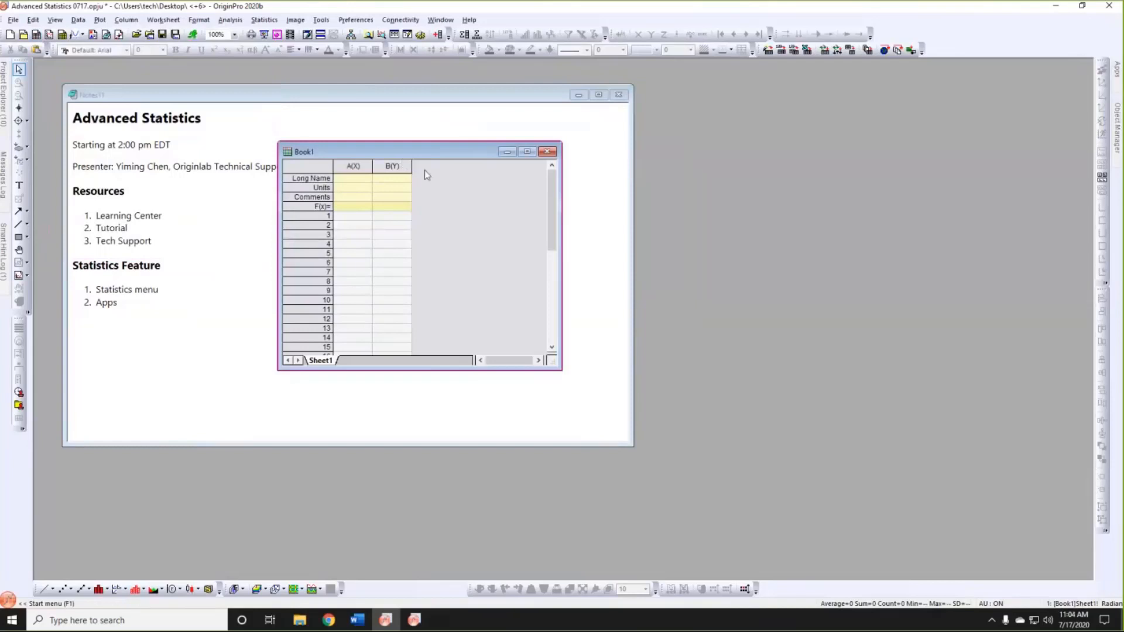
{"action": "left_click_drag", "start_coordinate": [423, 152], "coordinate": [441, 168]}
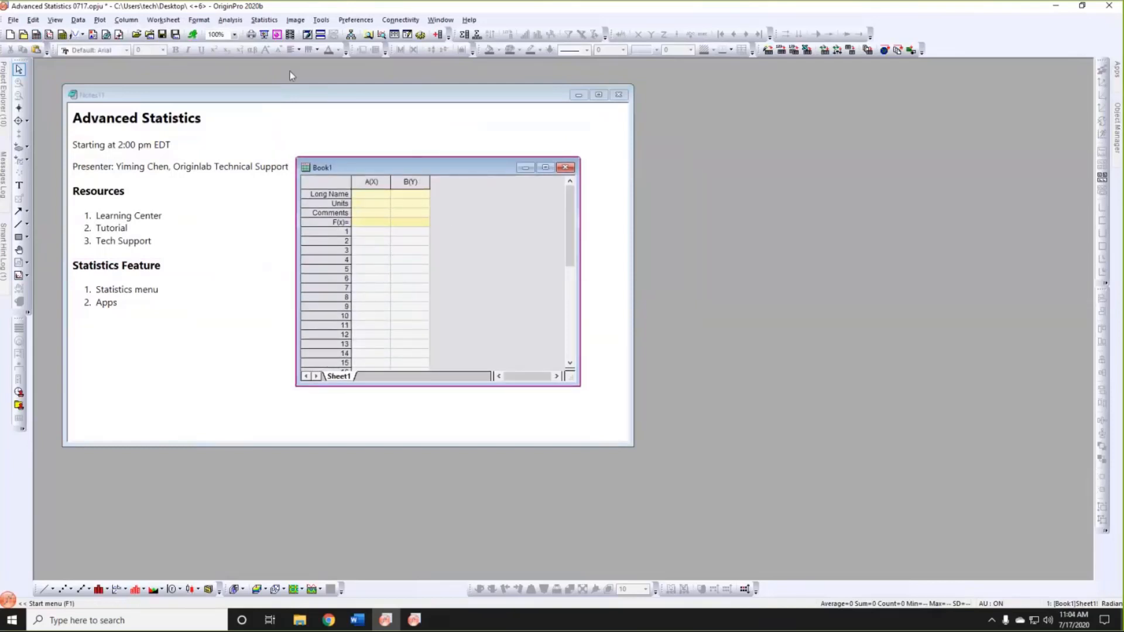
Review the available statistics commands, including Power and Sample Size, and browse the App Center's statistics apps.
{"action": "left_click", "coordinate": [267, 21]}
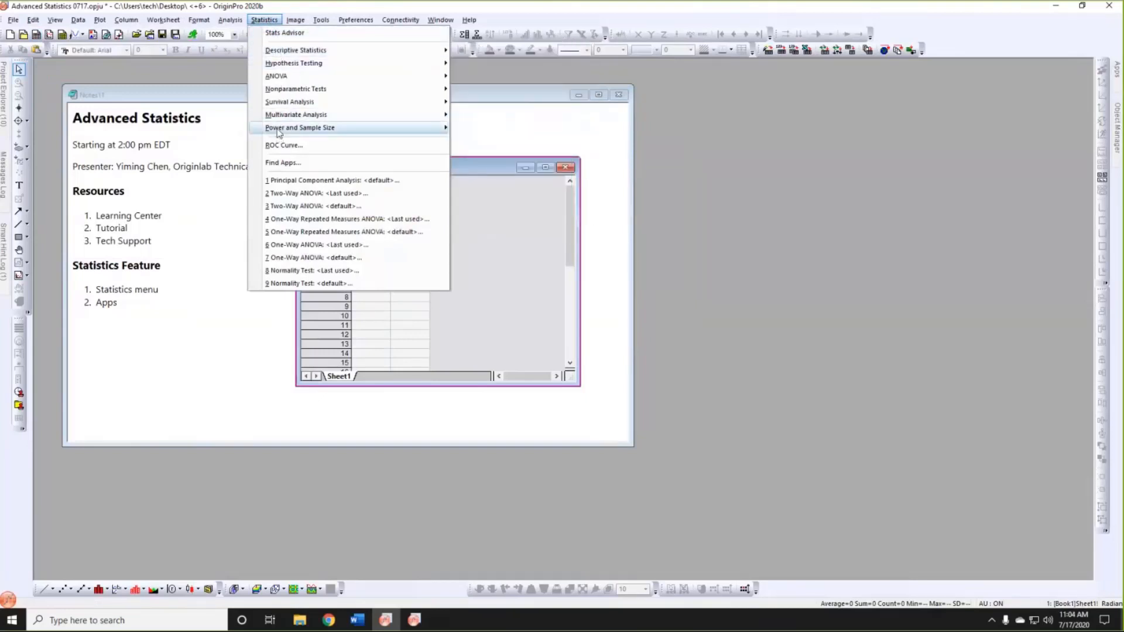
{"action": "mouse_move", "coordinate": [278, 131]}
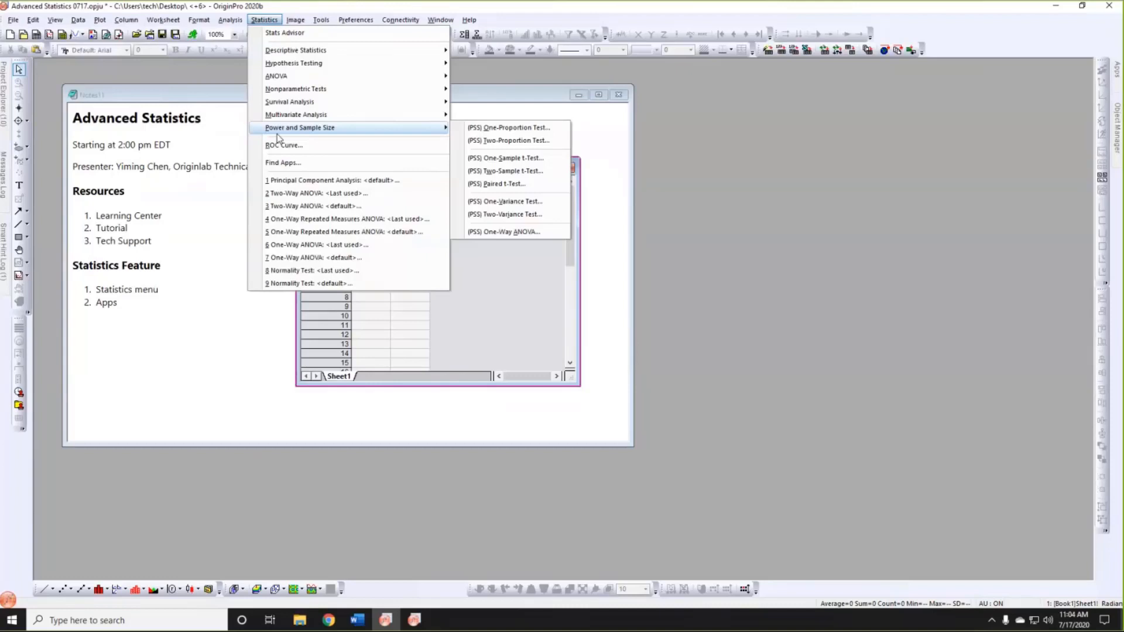
{"action": "left_click", "coordinate": [279, 166]}
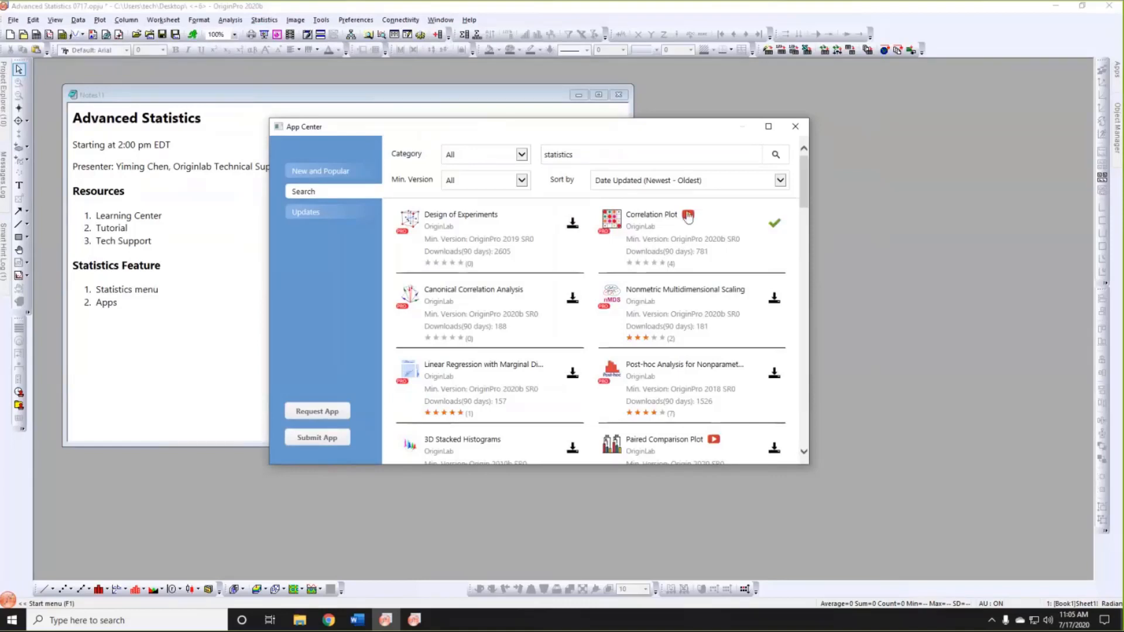
{"action": "left_click_drag", "start_coordinate": [804, 175], "coordinate": [805, 246]}
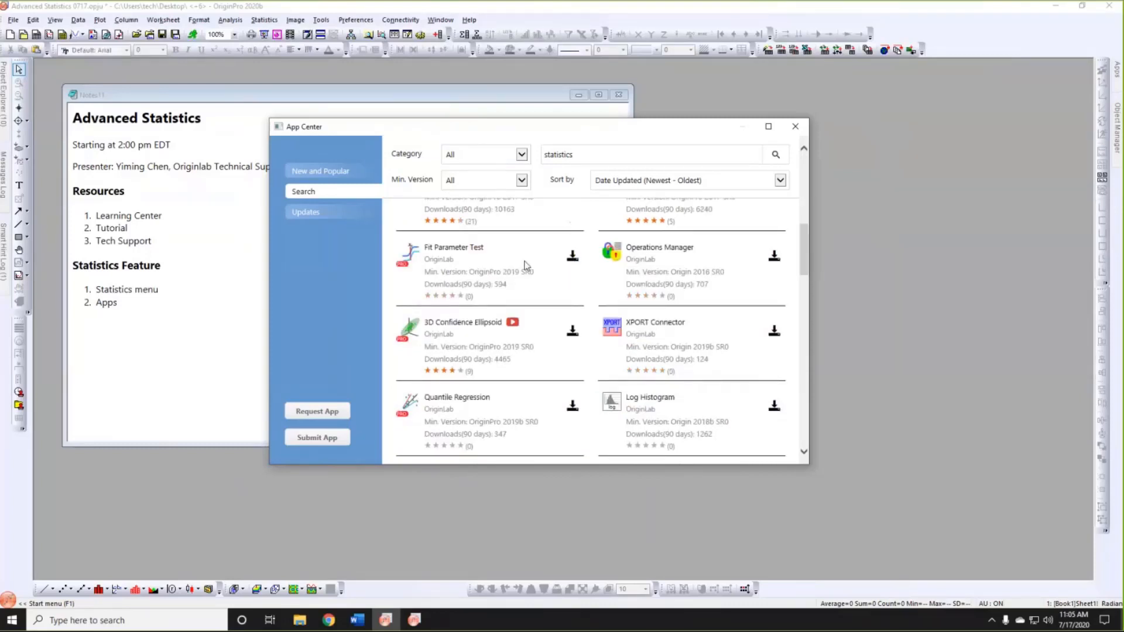
{"action": "left_click", "coordinate": [796, 128]}
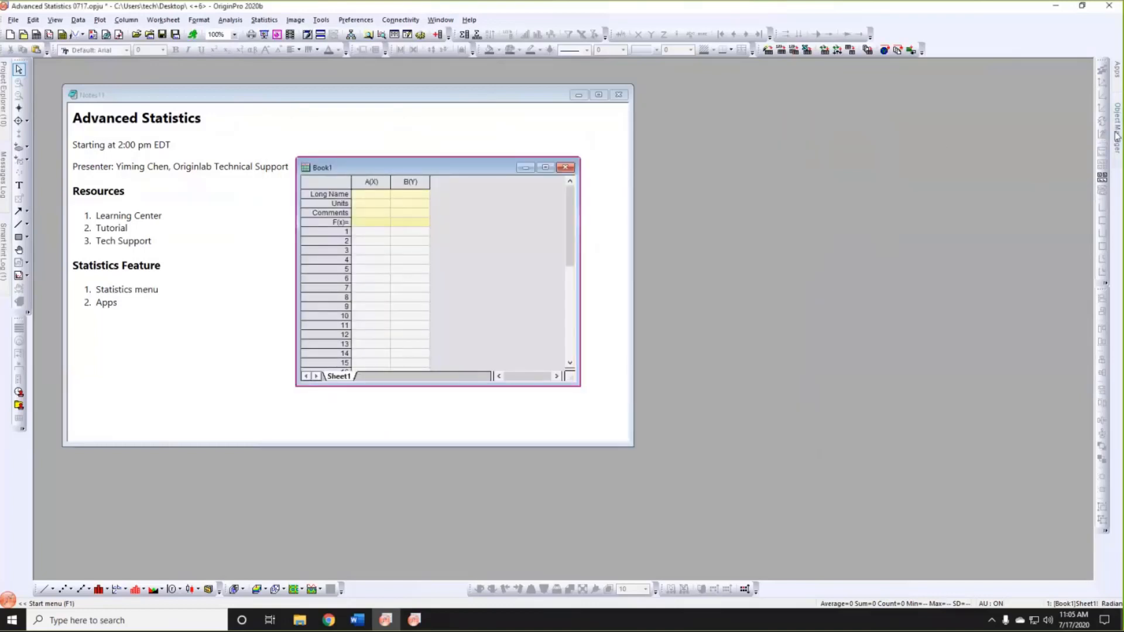
Show the installed apps in the Apps gallery and widen it for viewing.
{"action": "mouse_move", "coordinate": [1117, 136]}
{"action": "mouse_move", "coordinate": [1117, 85]}
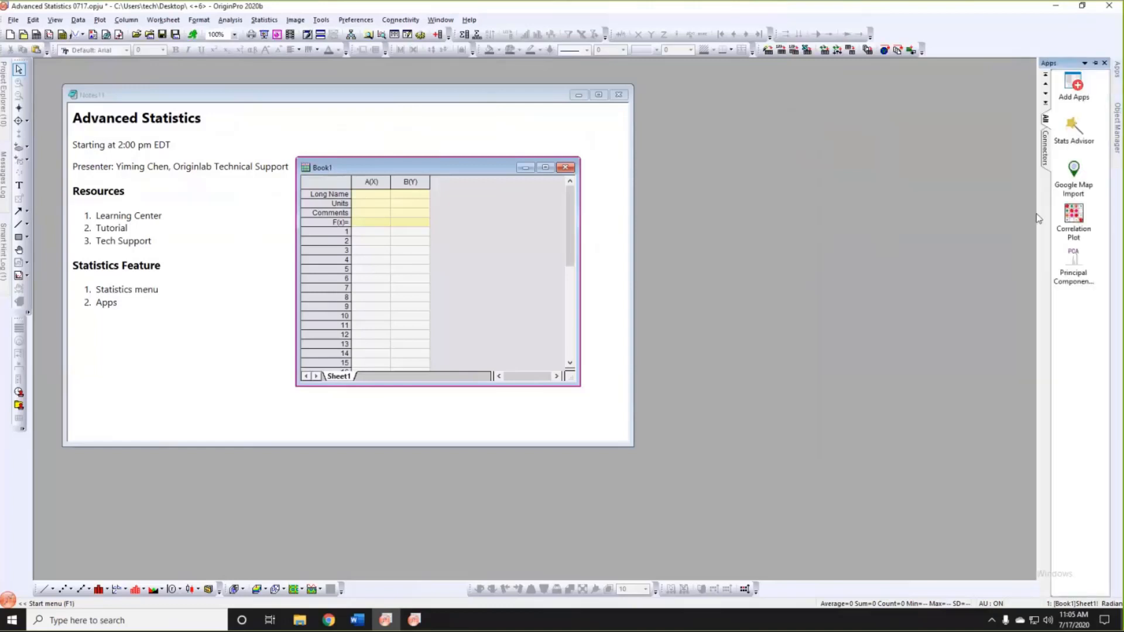
{"action": "left_click_drag", "start_coordinate": [1038, 218], "coordinate": [887, 219]}
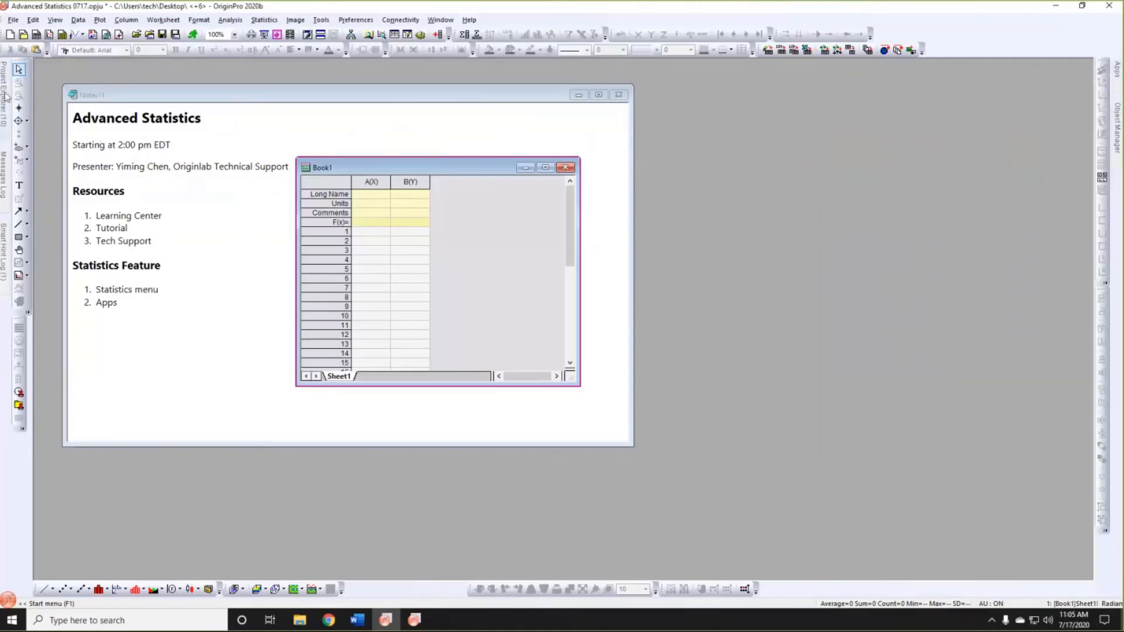
Open the 1. One-way ANOVA project folder and move the nitrogen workbook clear of the Project Explorer.
{"action": "mouse_move", "coordinate": [3, 97]}
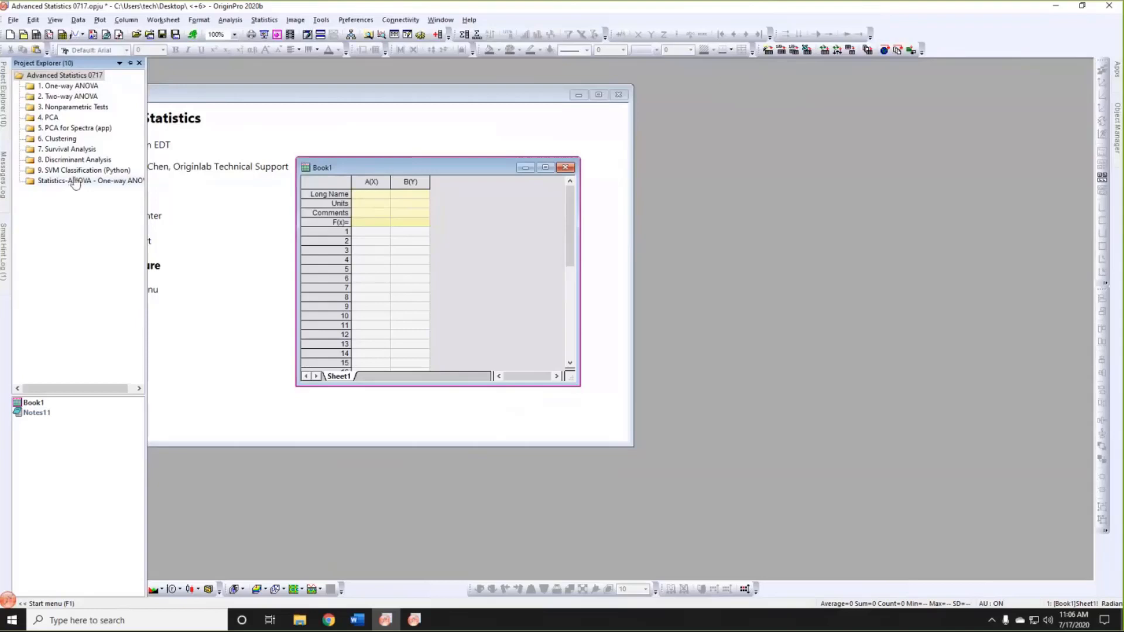
{"action": "left_click", "coordinate": [74, 87]}
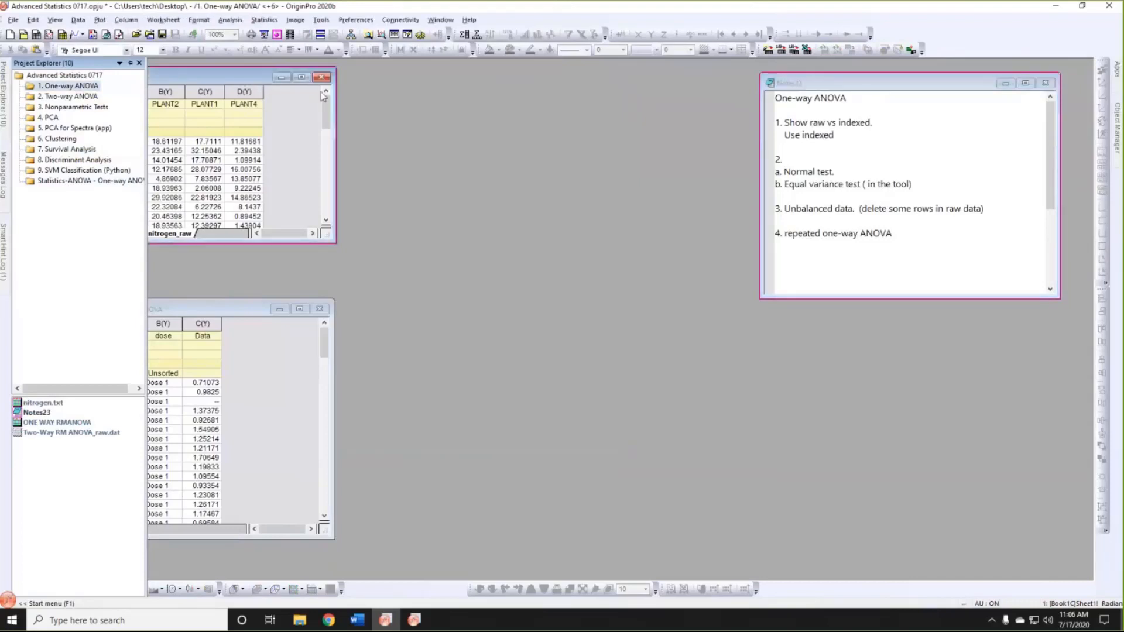
{"action": "left_click_drag", "start_coordinate": [252, 77], "coordinate": [364, 94]}
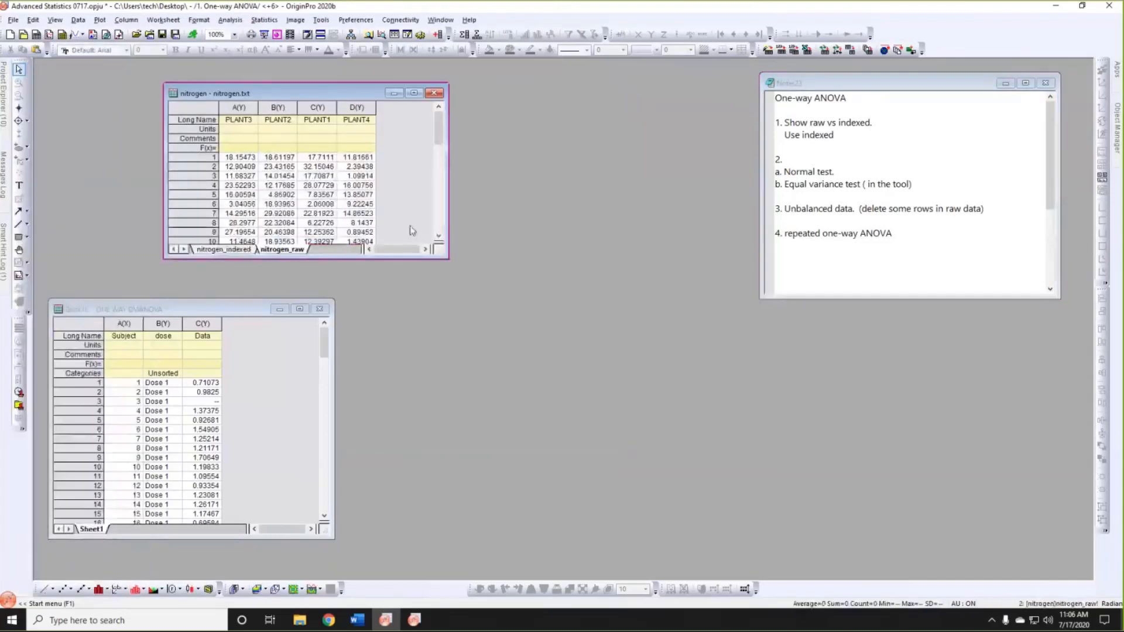
Show the nitrogen_indexed sheet, and reposition and enlarge its workbook window so more data rows fit.
{"action": "left_click", "coordinate": [223, 250]}
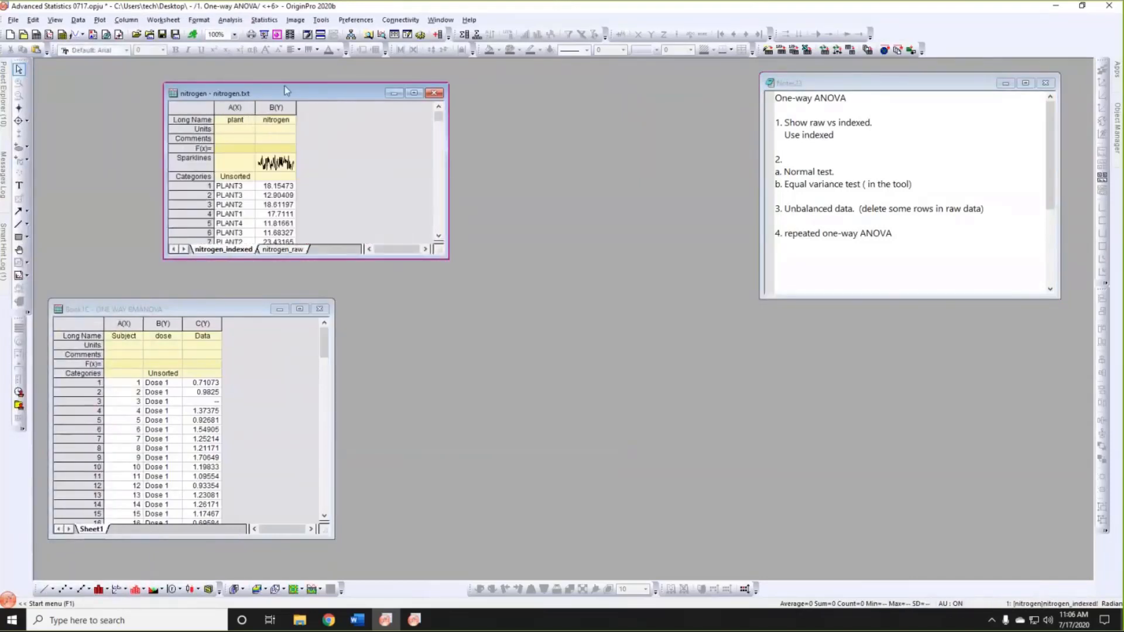
{"action": "left_click_drag", "start_coordinate": [285, 93], "coordinate": [247, 84]}
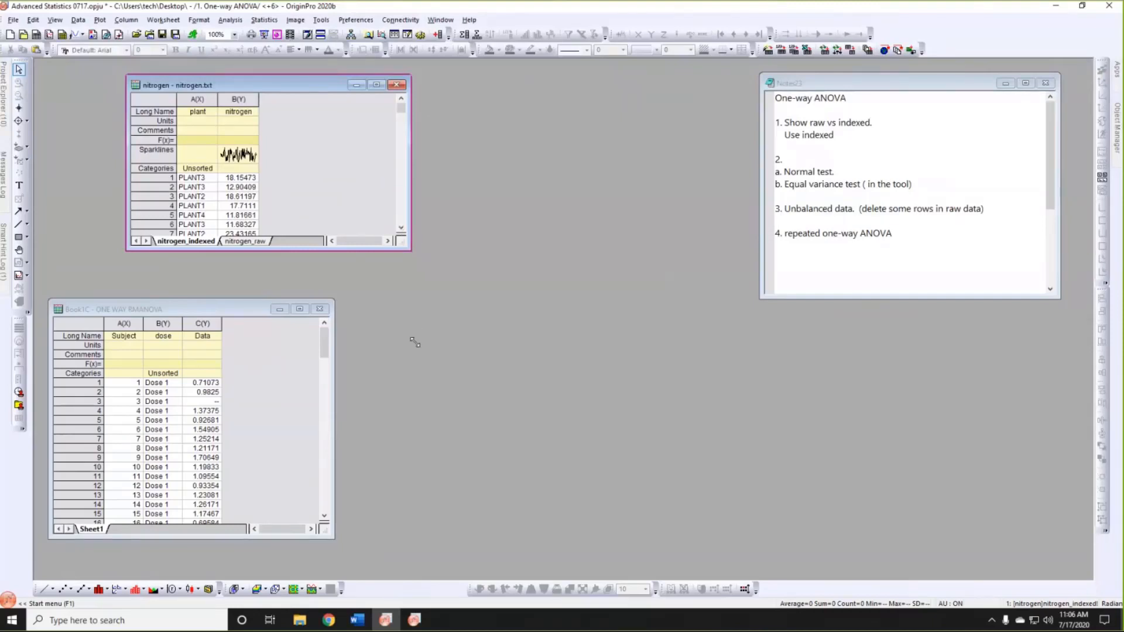
{"action": "left_click_drag", "start_coordinate": [414, 342], "coordinate": [418, 343]}
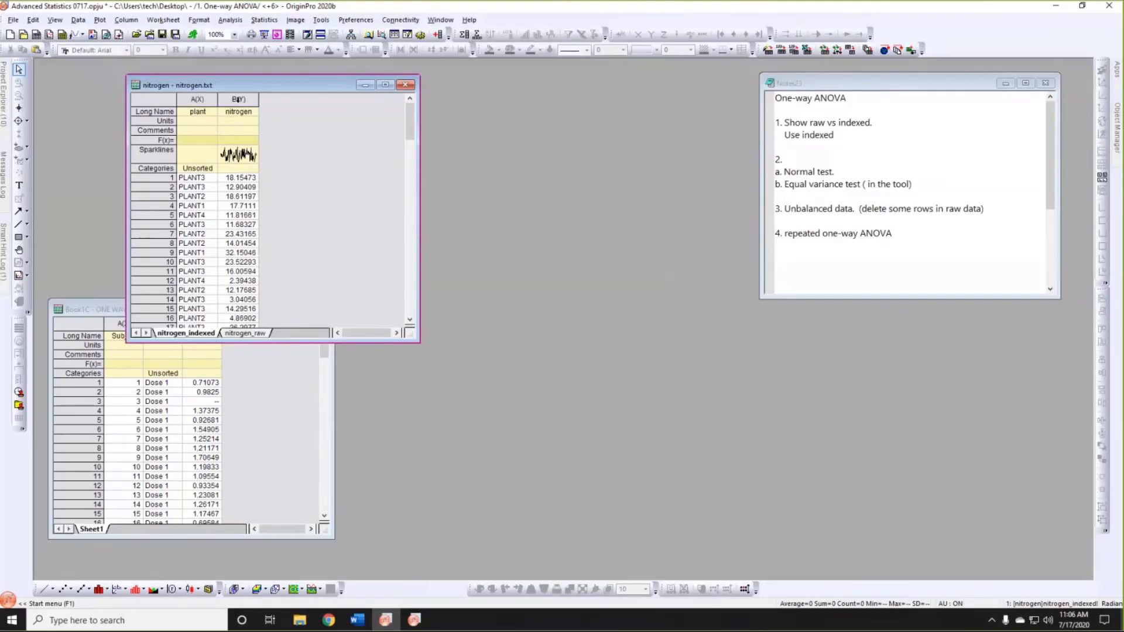
Highlight the nitrogen data column and the plant group column in turn, and clear the selection.
{"action": "left_click", "coordinate": [239, 99]}
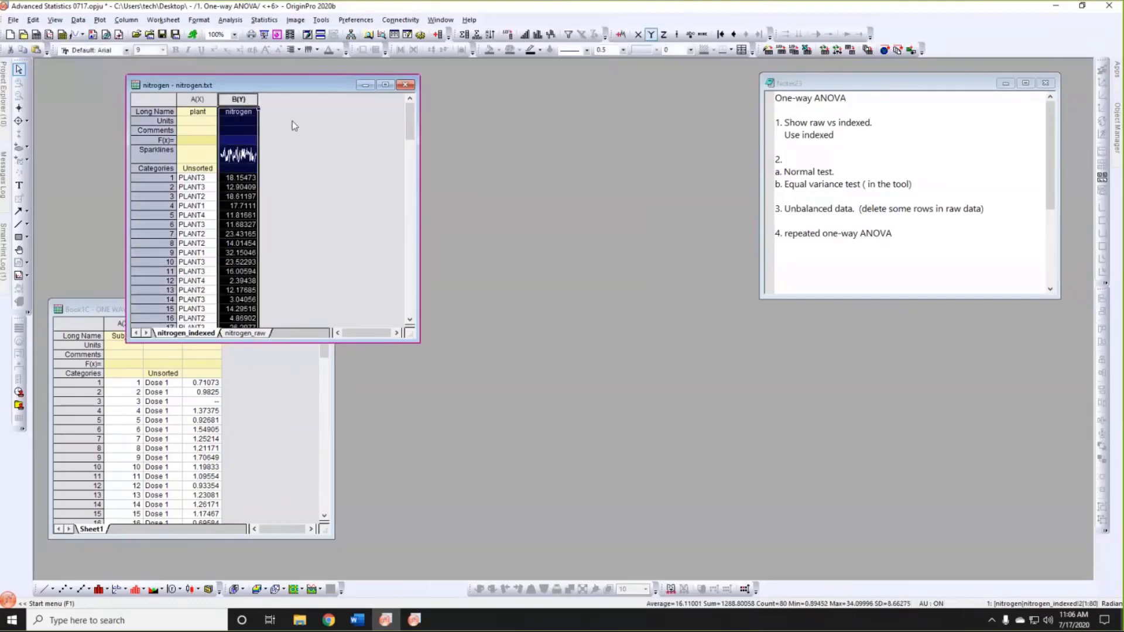
{"action": "left_click", "coordinate": [197, 99]}
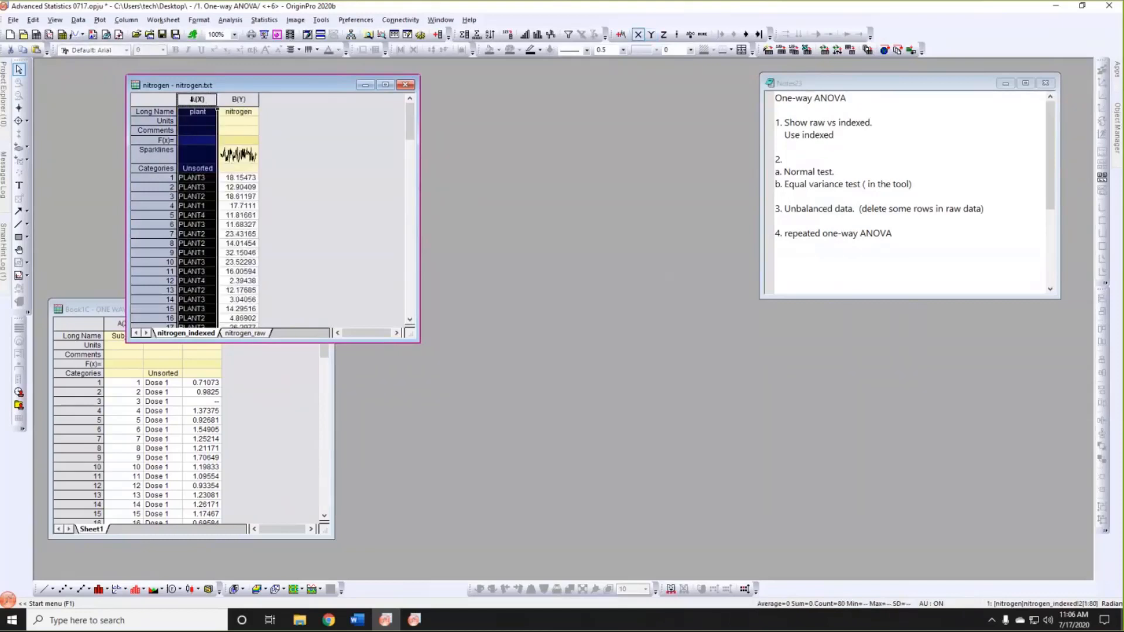
{"action": "left_click", "coordinate": [277, 287]}
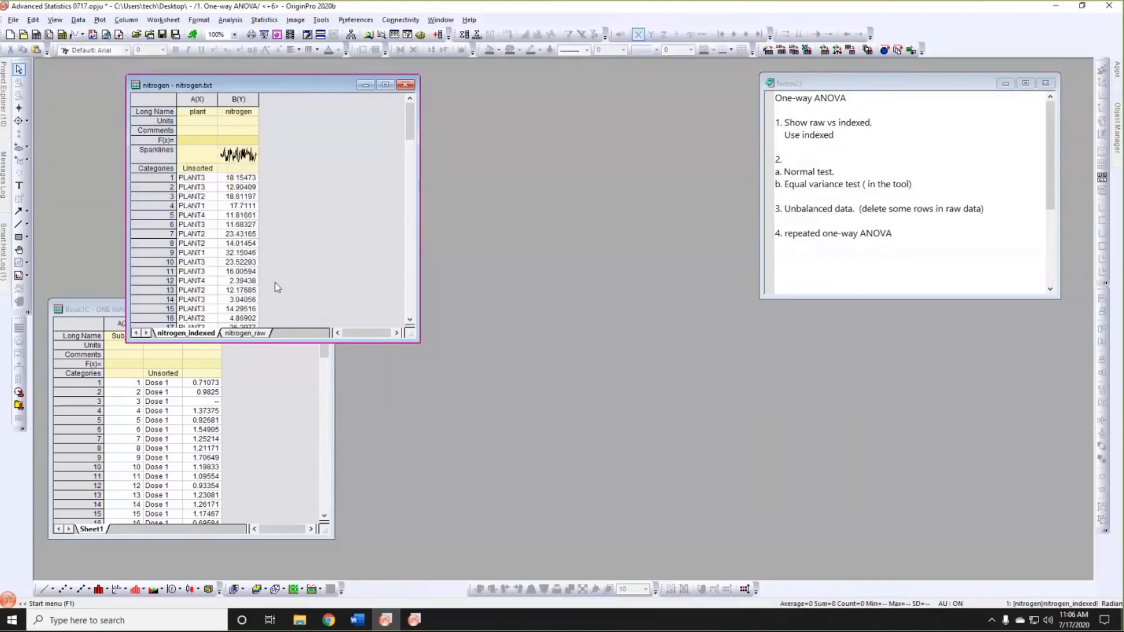
Show the nitrogen_raw sheet for comparison, return to nitrogen_indexed, and reposition and resize the workbook window.
{"action": "left_click", "coordinate": [246, 333]}
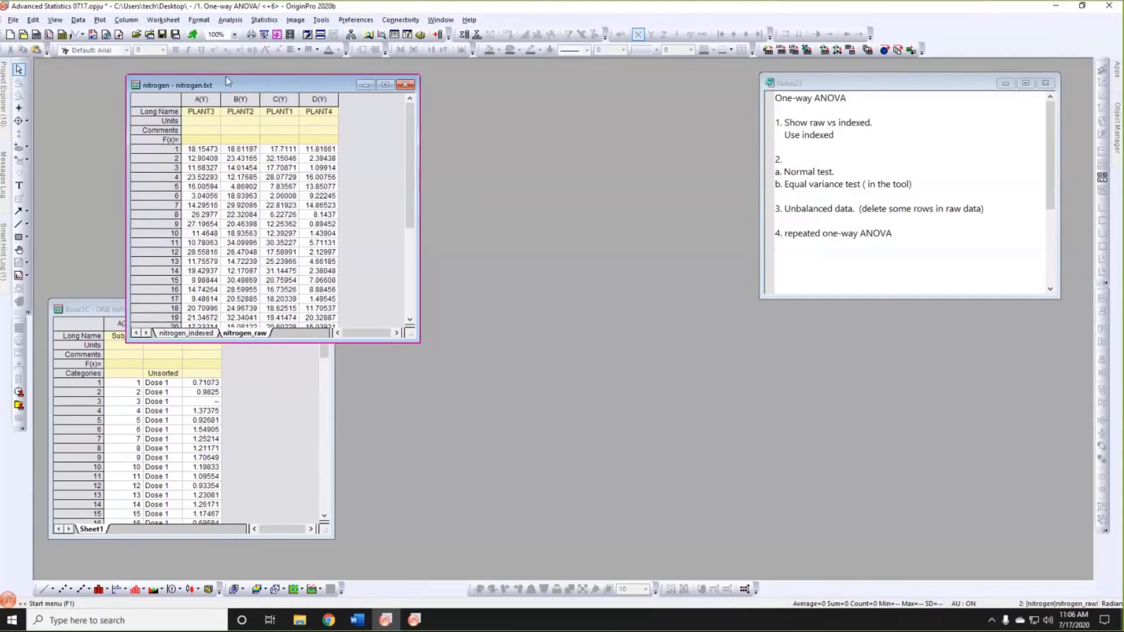
{"action": "left_click_drag", "start_coordinate": [226, 76], "coordinate": [183, 68]}
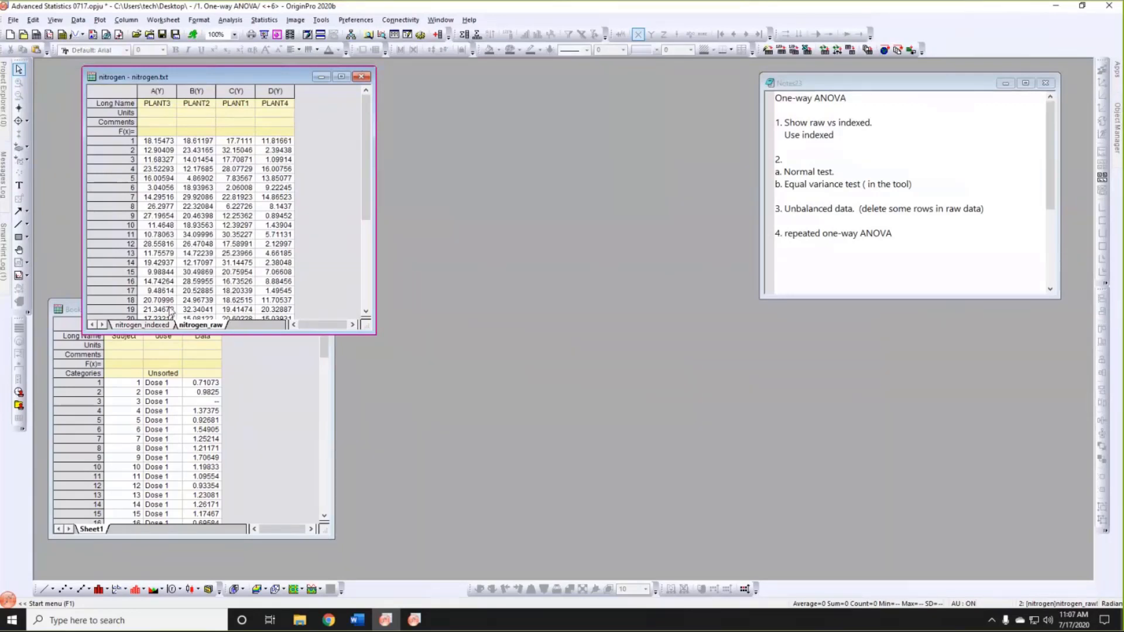
{"action": "left_click", "coordinate": [157, 326]}
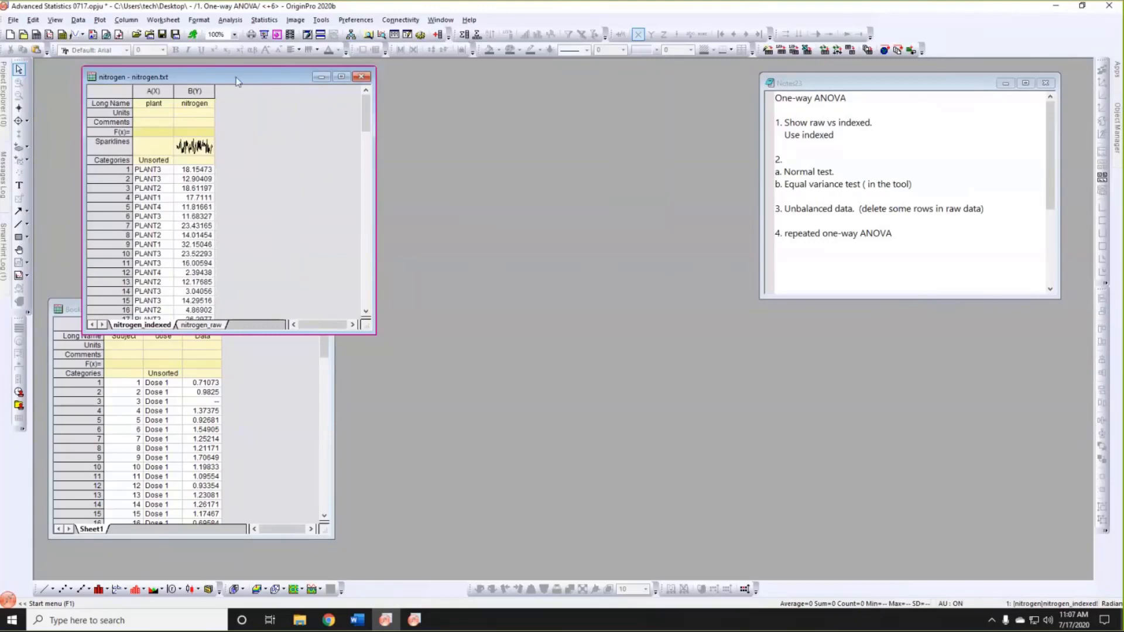
{"action": "left_click_drag", "start_coordinate": [236, 78], "coordinate": [240, 77]}
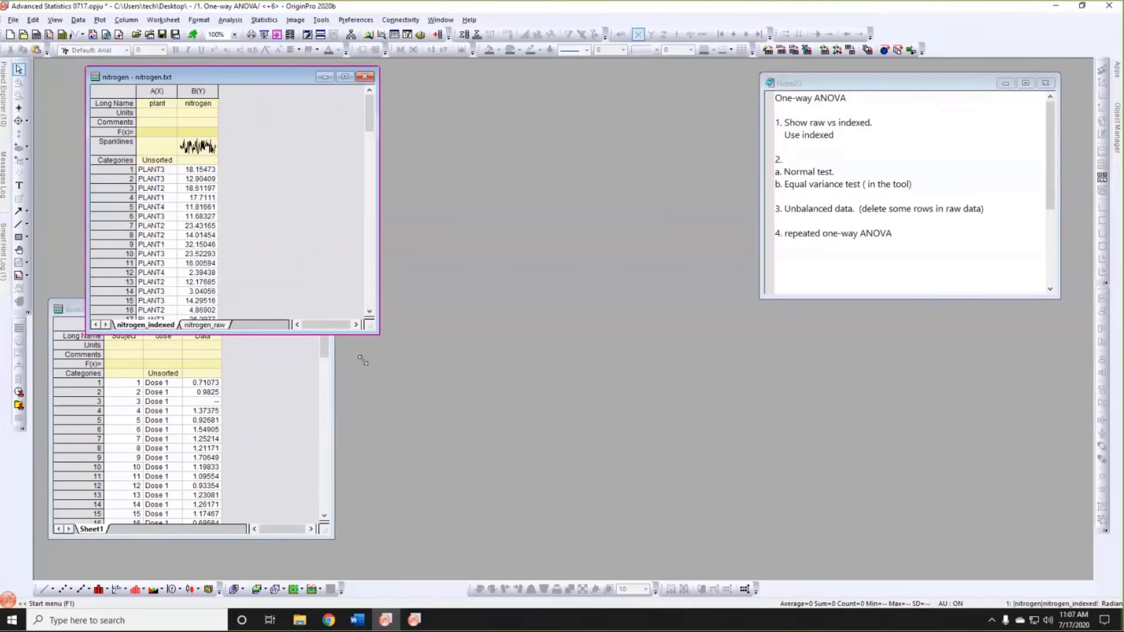
{"action": "left_click_drag", "start_coordinate": [356, 351], "coordinate": [363, 360]}
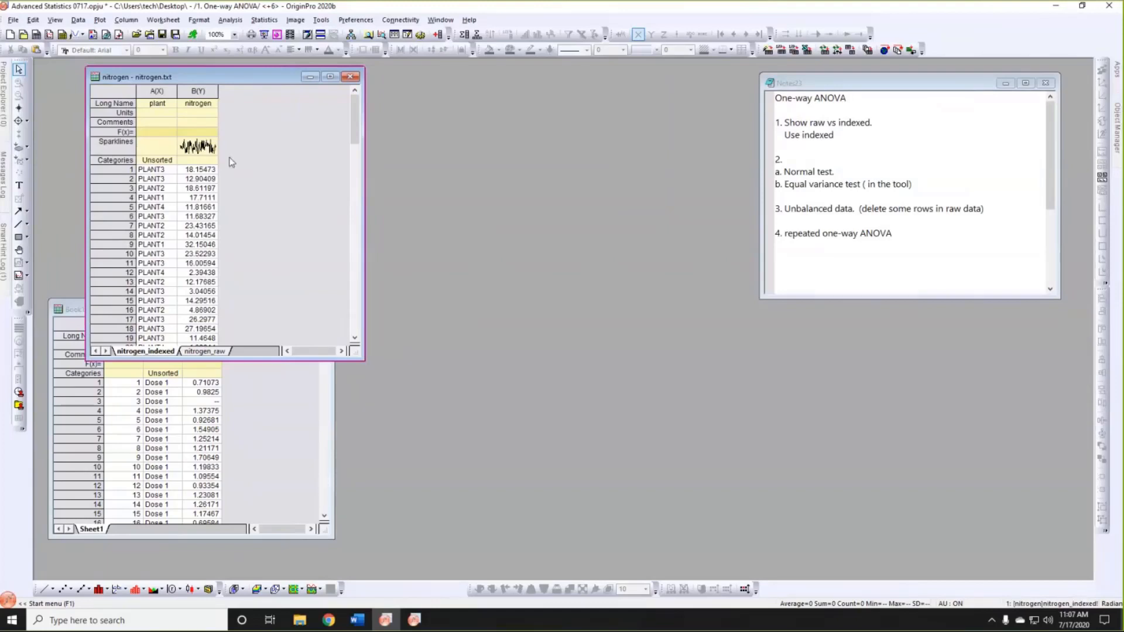
Start a Normality Test on the nitrogen column of nitrogen_indexed, with the plant column as the group.
{"action": "left_click", "coordinate": [207, 92]}
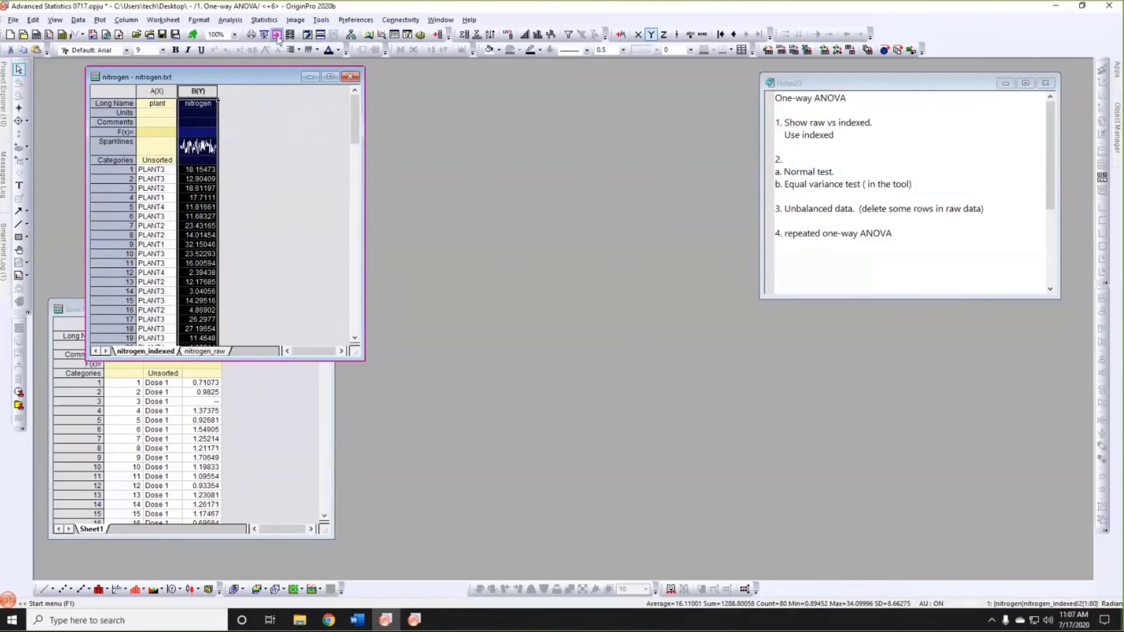
{"action": "left_click", "coordinate": [265, 20]}
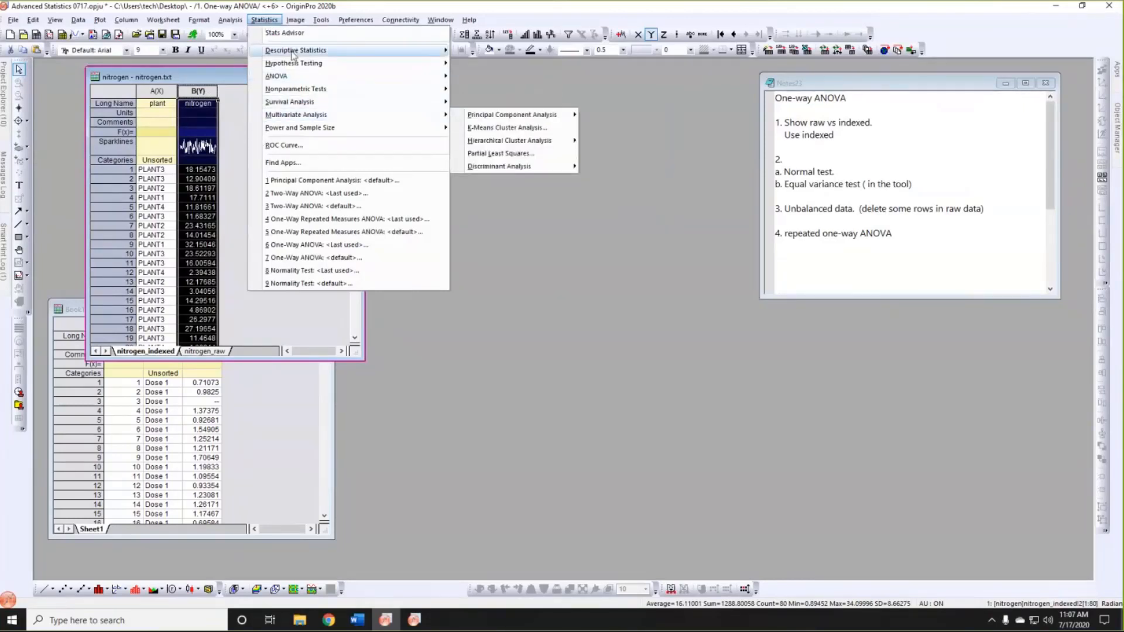
{"action": "mouse_move", "coordinate": [374, 51]}
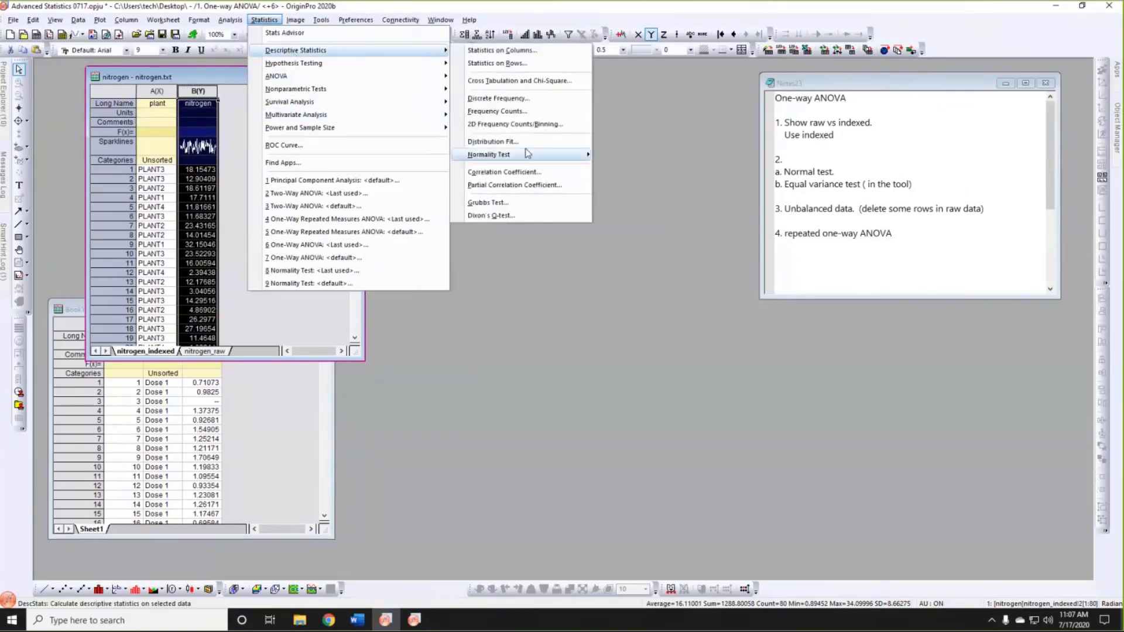
{"action": "mouse_move", "coordinate": [516, 154]}
{"action": "left_click", "coordinate": [615, 172]}
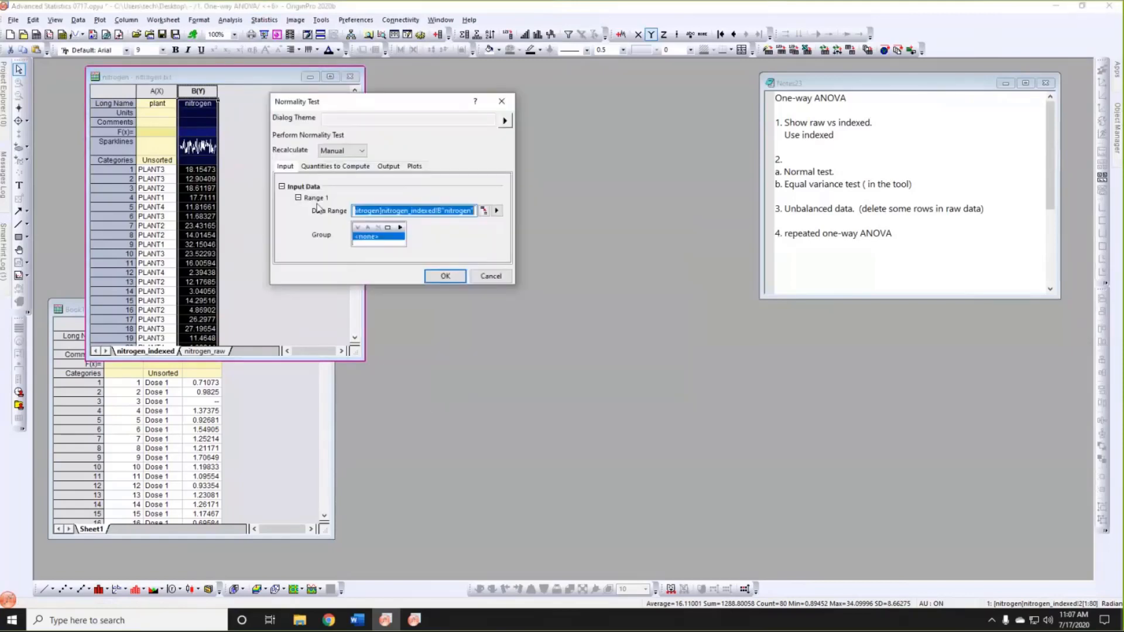
{"action": "left_click", "coordinate": [401, 227]}
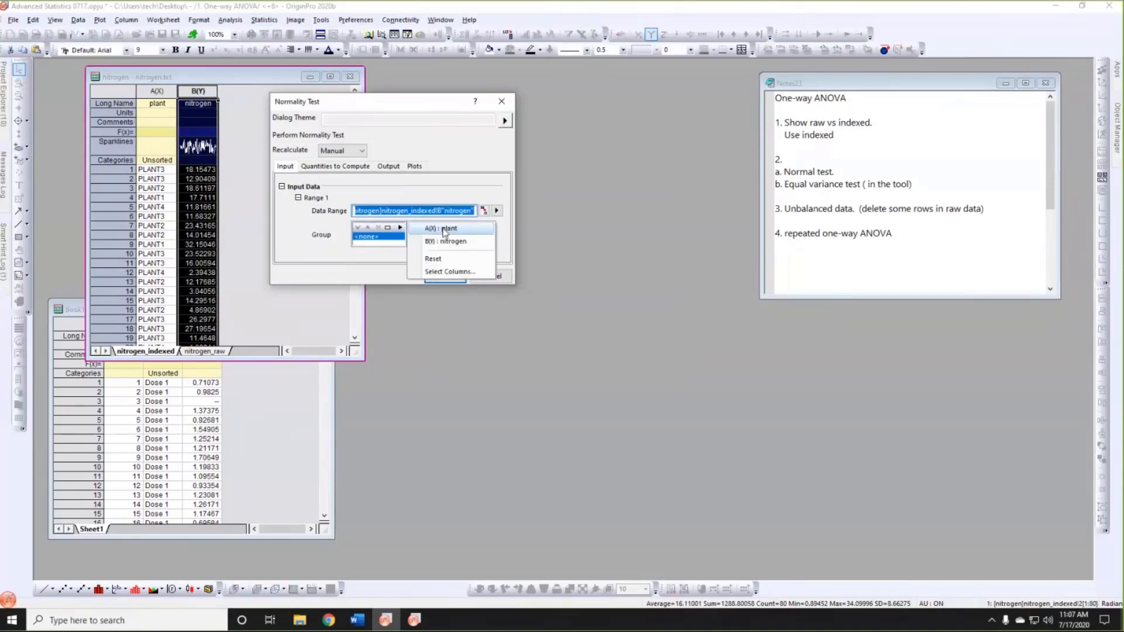
{"action": "left_click", "coordinate": [442, 232]}
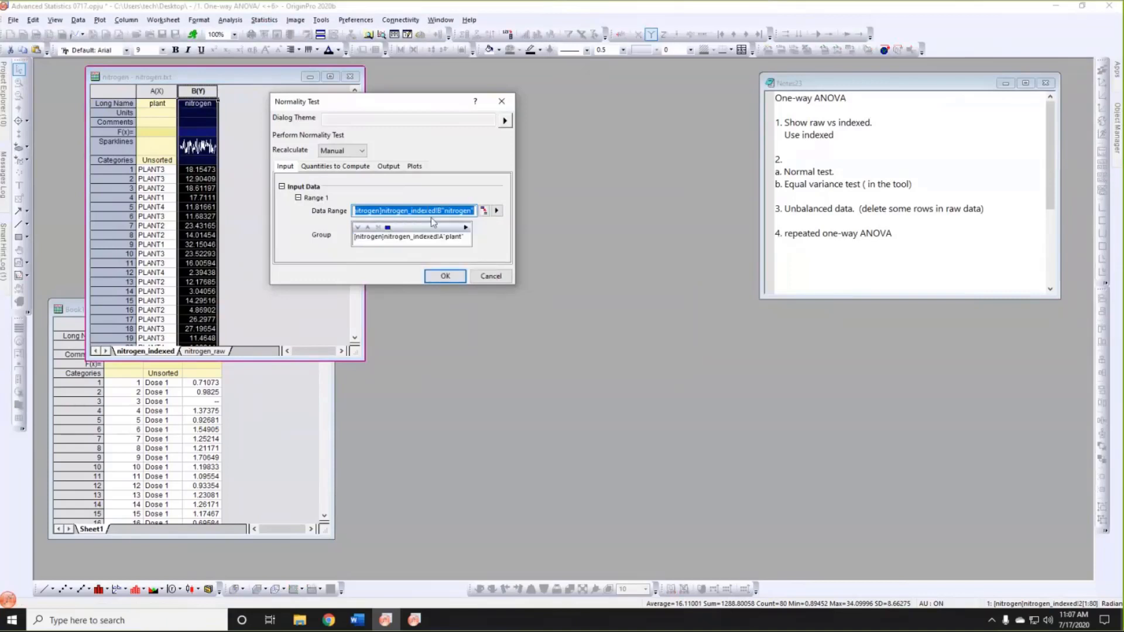
{"action": "left_click", "coordinate": [398, 210]}
Add the Kolmogorov-Smirnov and Lilliefors tests to Shapiro-Wilk, run the normality test, and show its report sheet.
{"action": "left_click", "coordinate": [336, 167]}
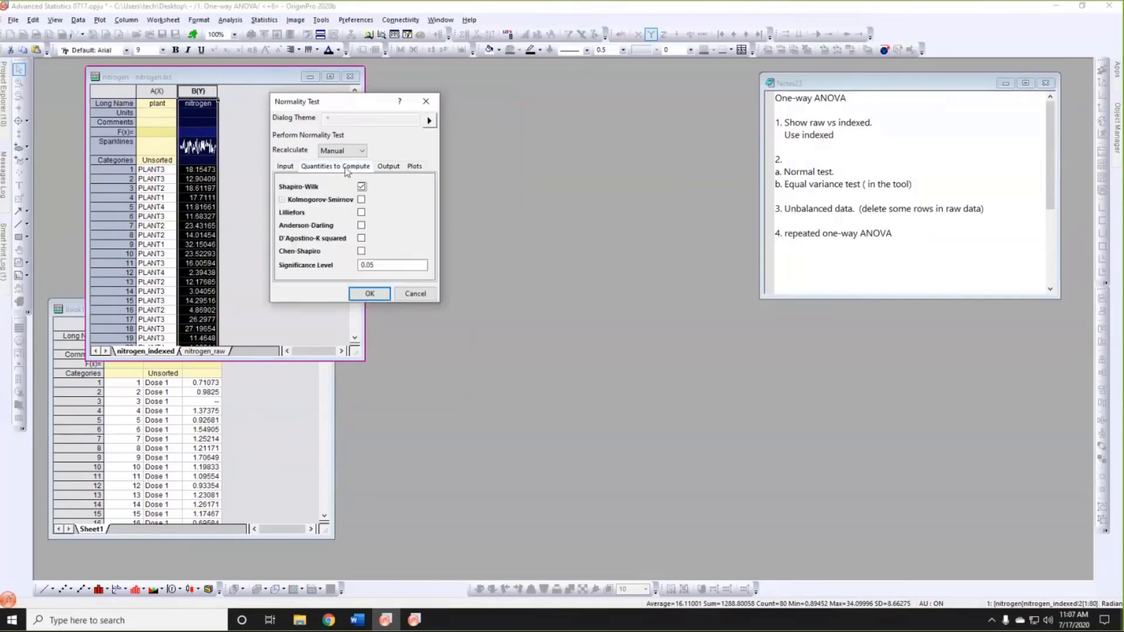
{"action": "left_click", "coordinate": [361, 199]}
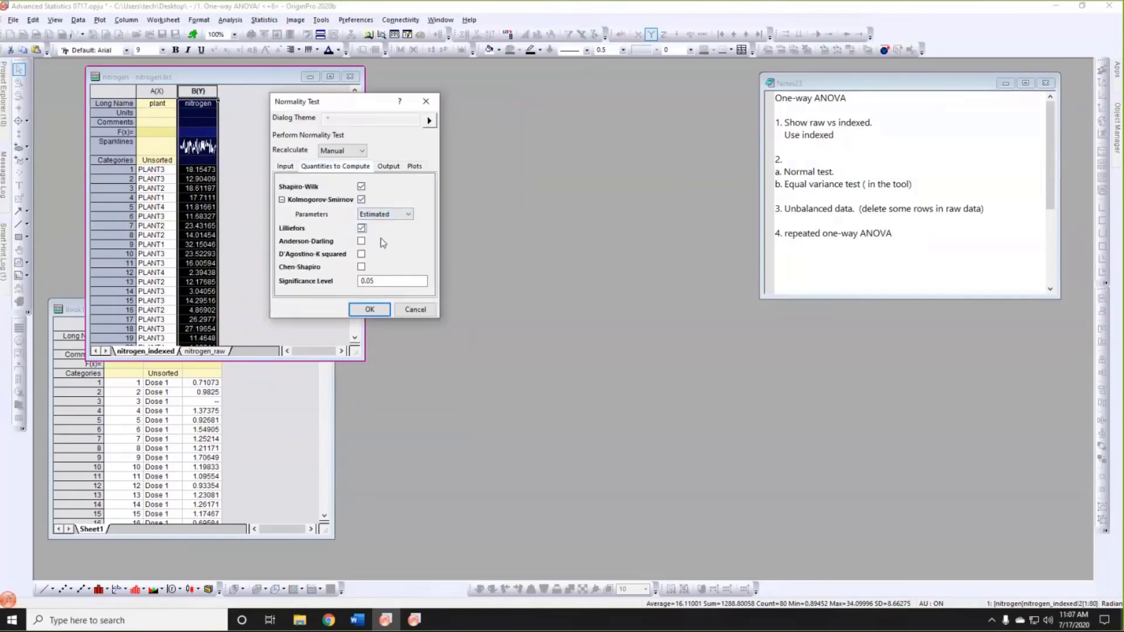
{"action": "left_click", "coordinate": [374, 310]}
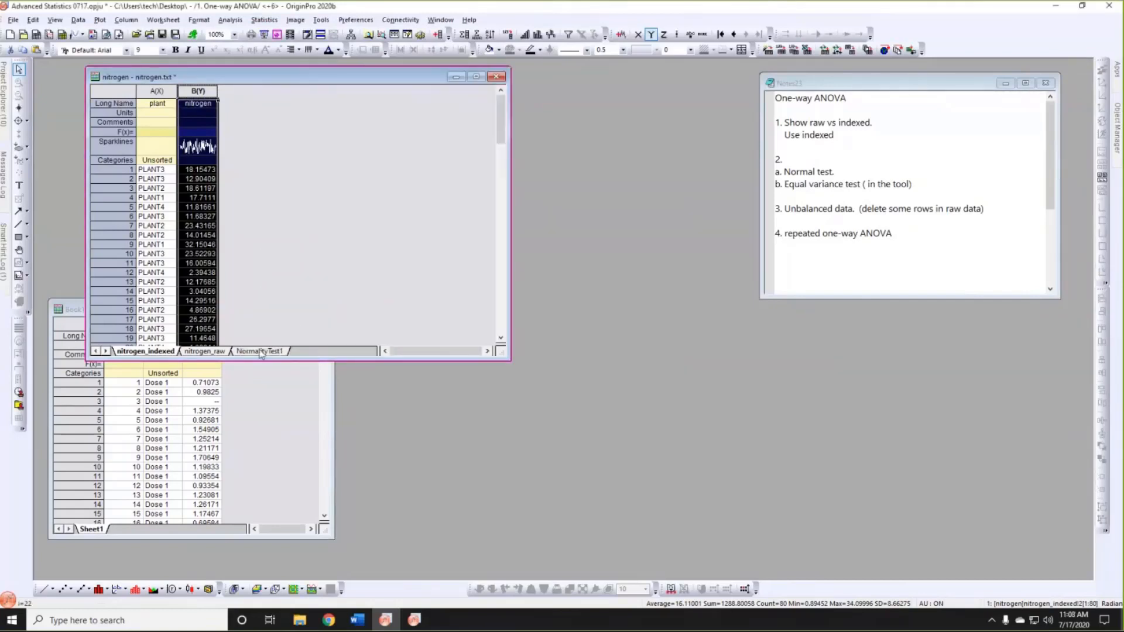
{"action": "left_click_drag", "start_coordinate": [501, 145], "coordinate": [503, 144]}
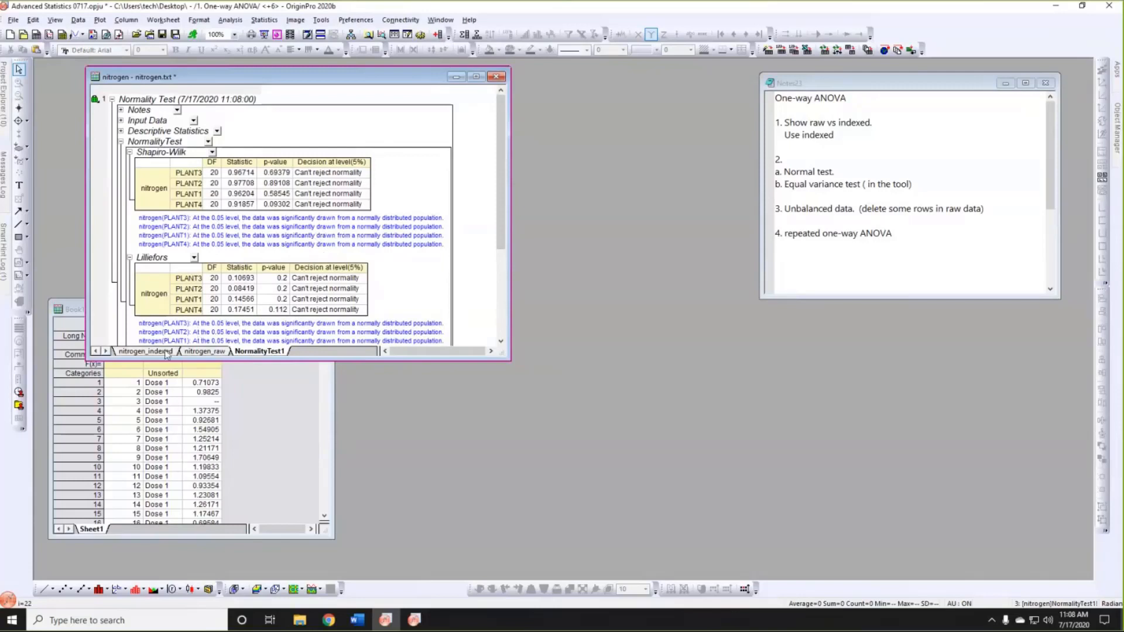
Return to the nitrogen_indexed sheet and open the One-Way ANOVA dialog for the nitrogen column, placing it beside the data.
{"action": "left_click", "coordinate": [147, 352]}
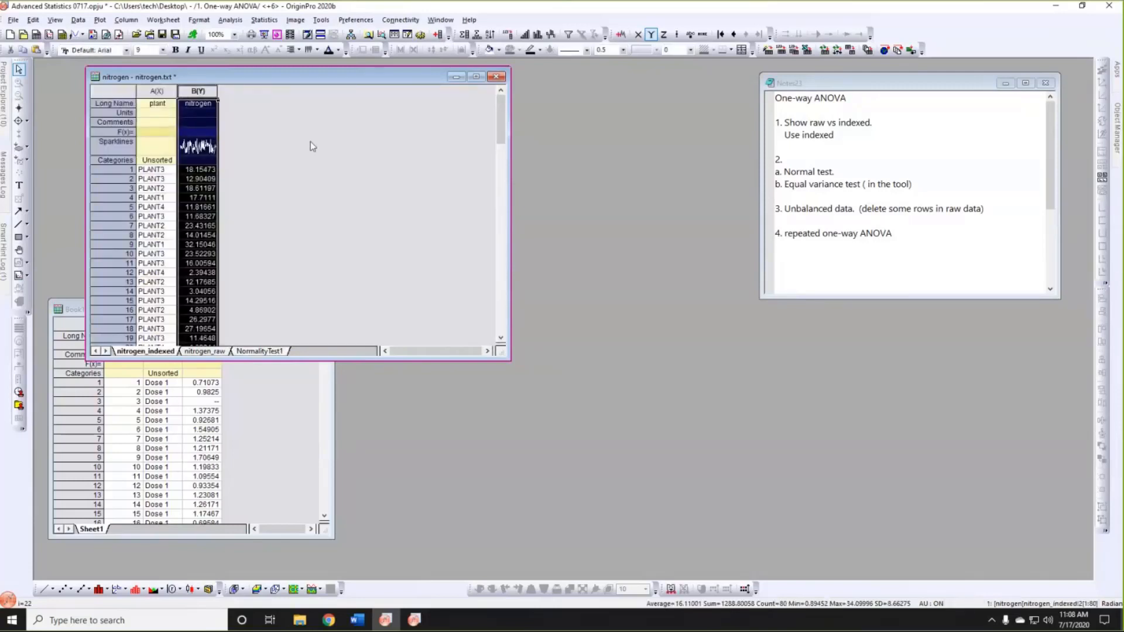
{"action": "left_click_drag", "start_coordinate": [284, 73], "coordinate": [270, 76]}
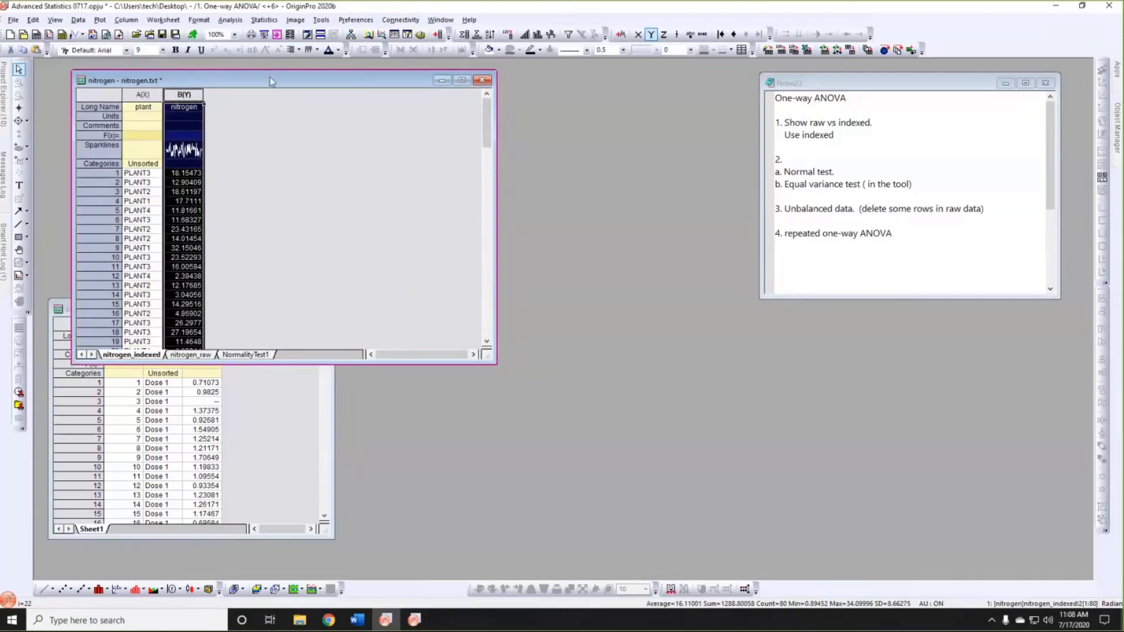
{"action": "left_click", "coordinate": [264, 20]}
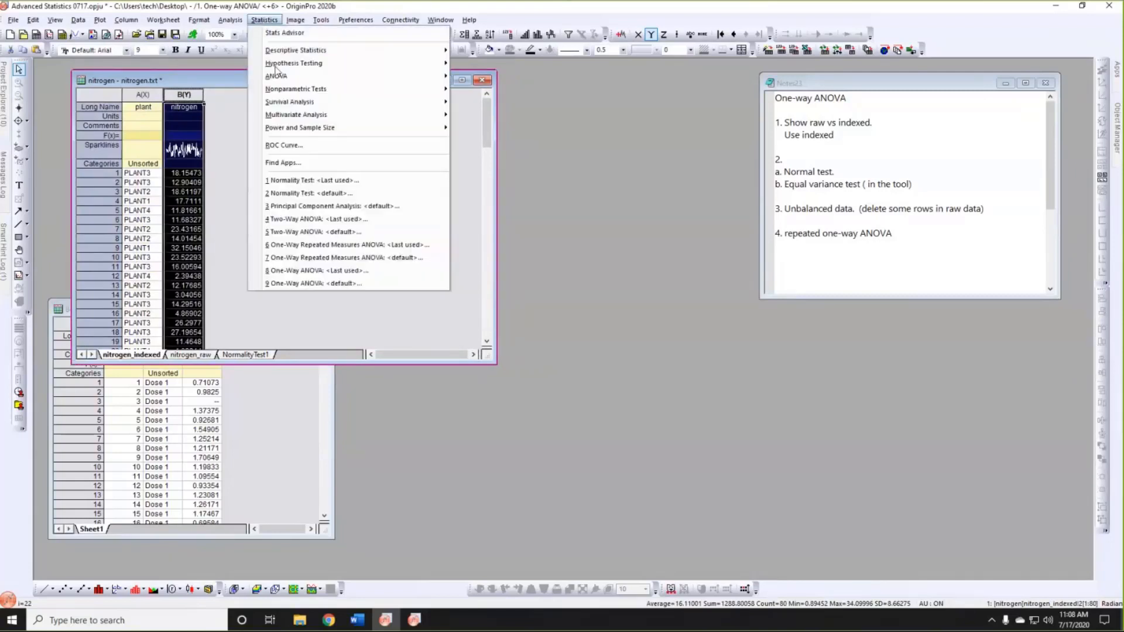
{"action": "mouse_move", "coordinate": [297, 76]}
{"action": "mouse_move", "coordinate": [500, 80]}
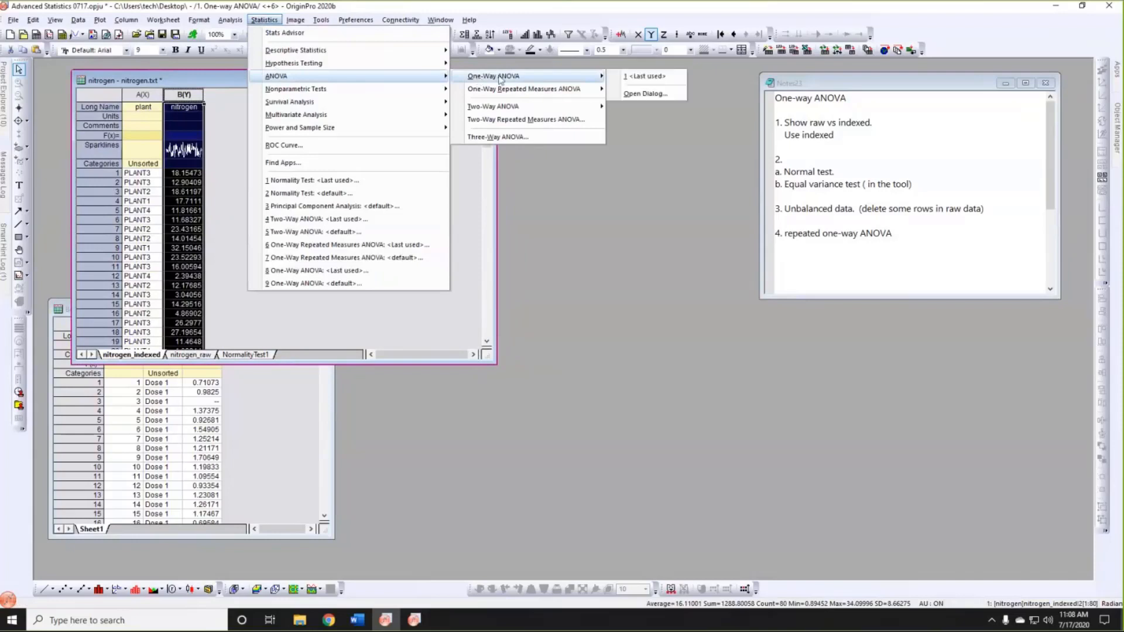
{"action": "left_click", "coordinate": [644, 93]}
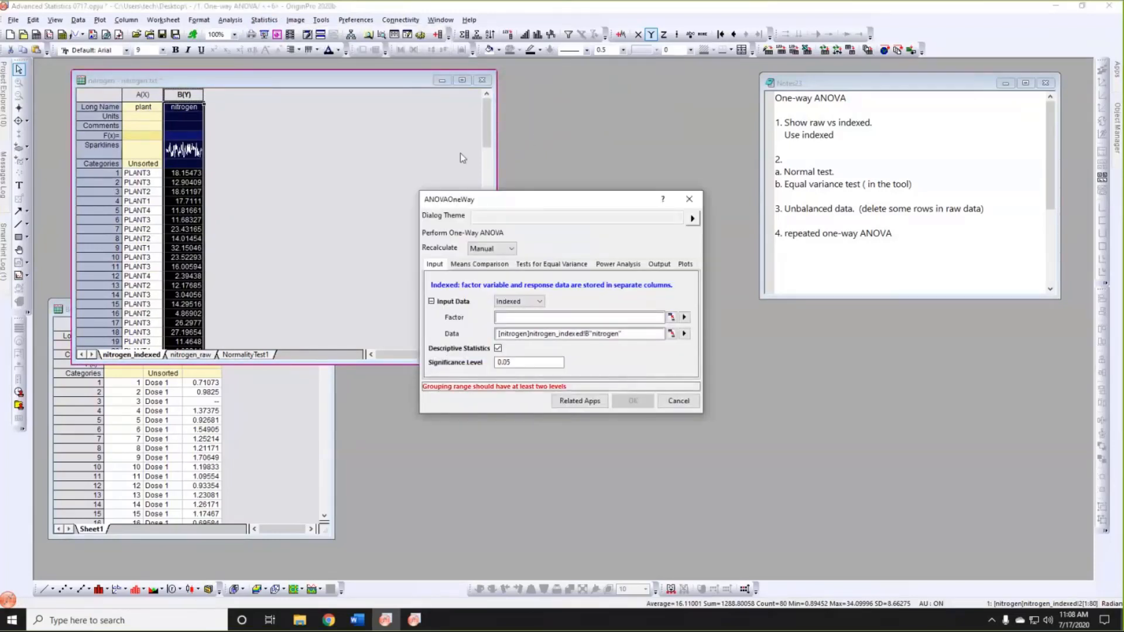
{"action": "left_click_drag", "start_coordinate": [527, 200], "coordinate": [409, 117]}
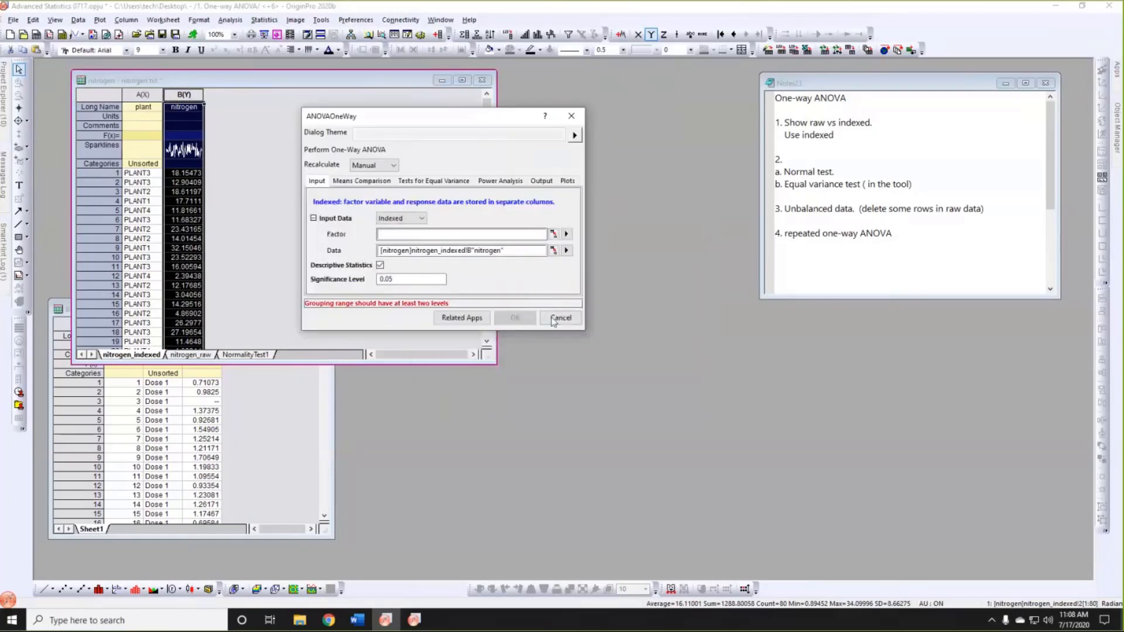
Keep the ANOVA input data as Indexed and assign the plant column as the factor.
{"action": "left_click", "coordinate": [420, 220]}
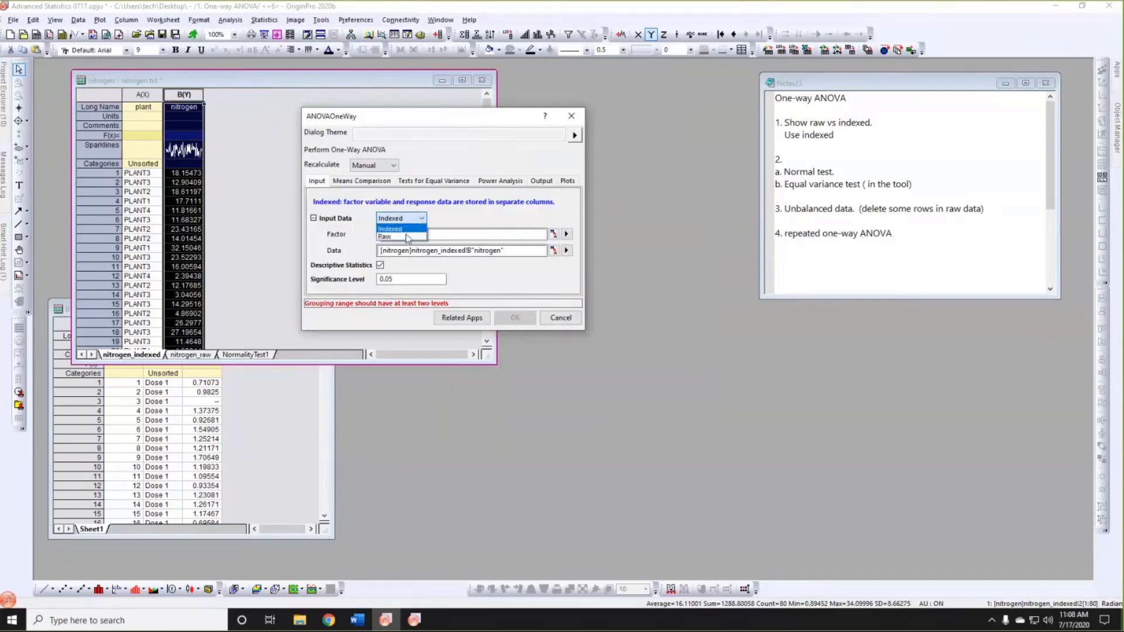
{"action": "left_click", "coordinate": [408, 230]}
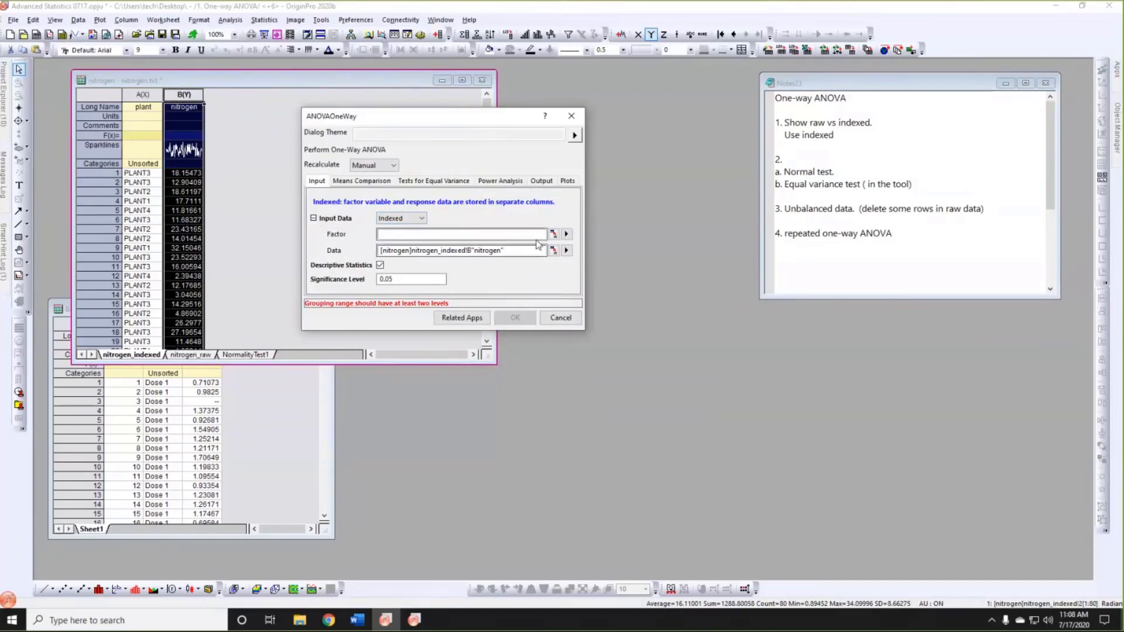
{"action": "left_click", "coordinate": [567, 234]}
{"action": "left_click", "coordinate": [595, 236]}
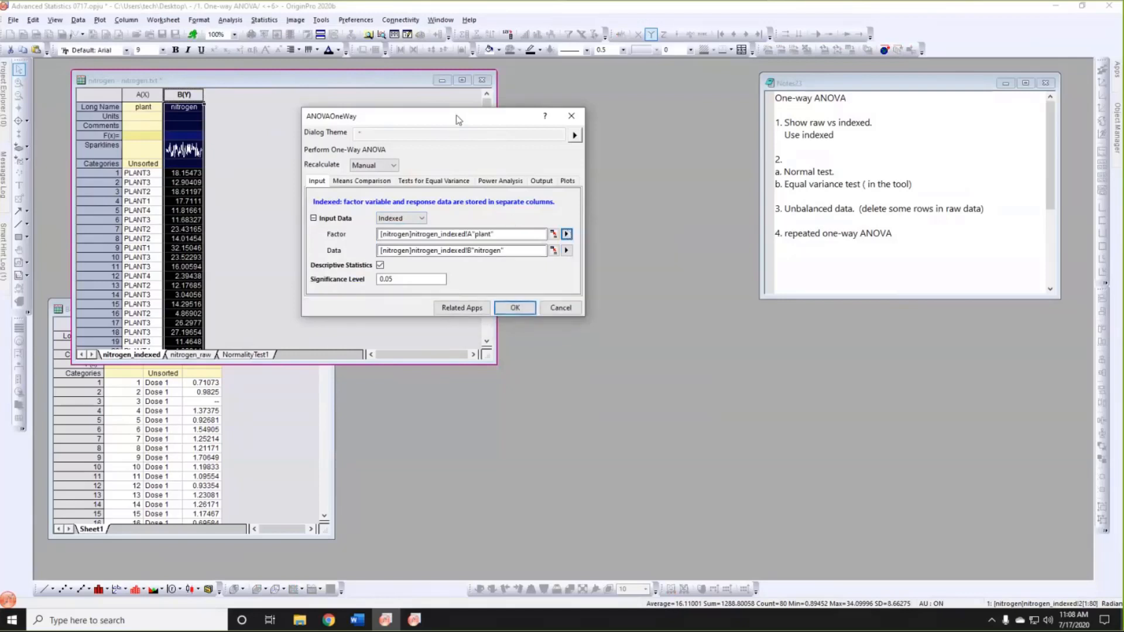
{"action": "left_click_drag", "start_coordinate": [458, 119], "coordinate": [466, 118]}
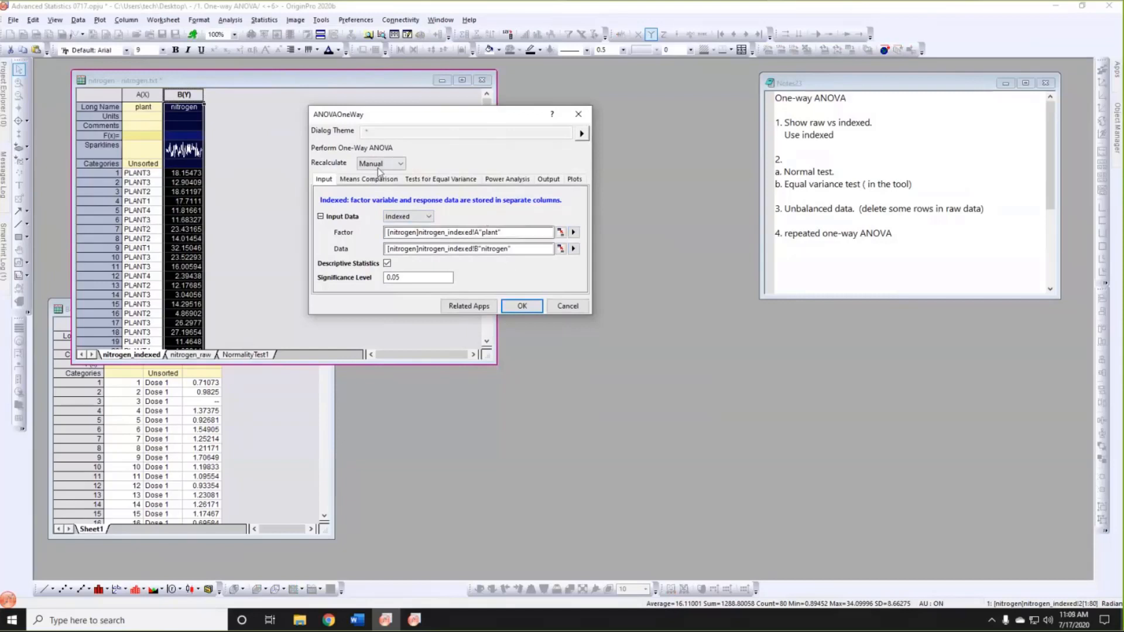
Enable the Tukey and Bonferroni means comparison tests for the ANOVA.
{"action": "left_click", "coordinate": [365, 182]}
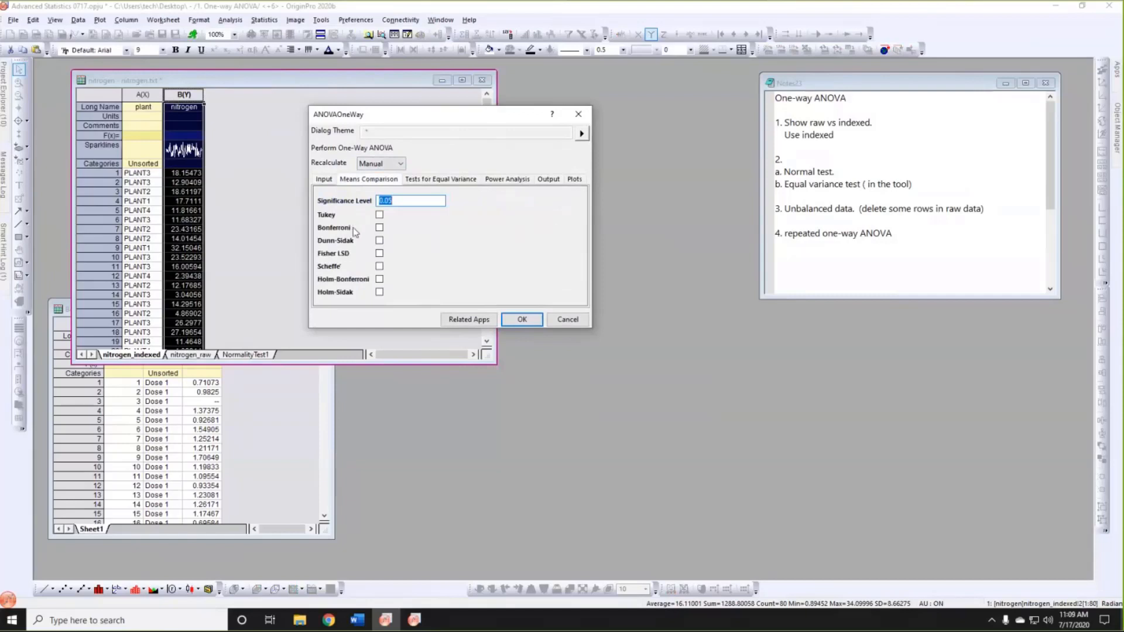
{"action": "left_click", "coordinate": [379, 215]}
{"action": "left_click", "coordinate": [380, 228]}
Enable both Levene tests for equal variance, and include Actual Power in the power analysis.
{"action": "left_click", "coordinate": [435, 181]}
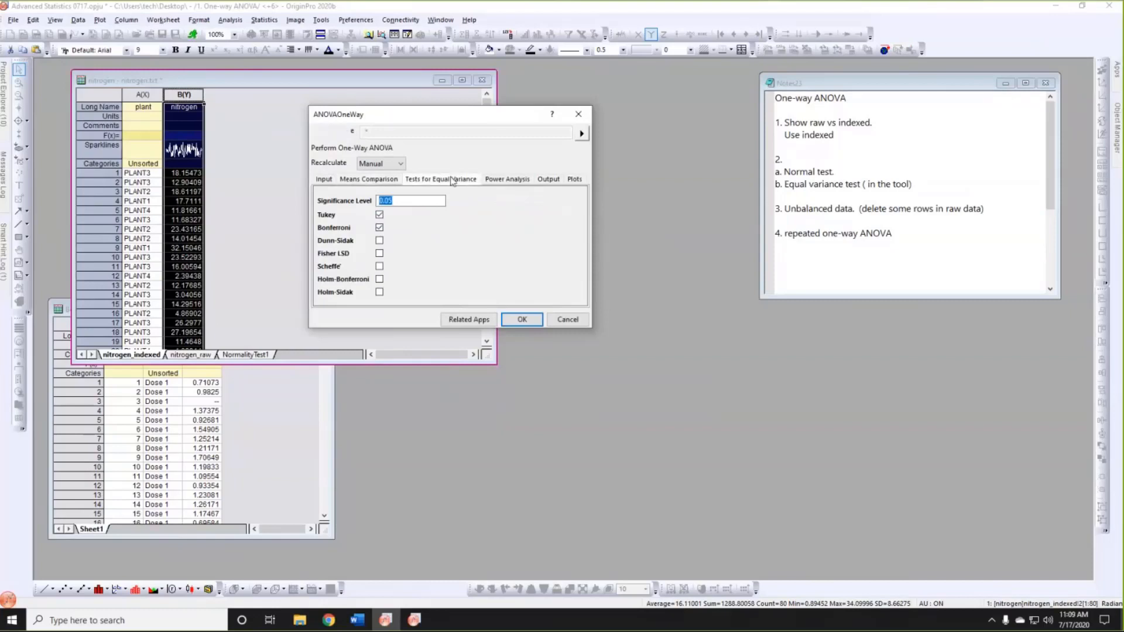
{"action": "left_click", "coordinate": [380, 215]}
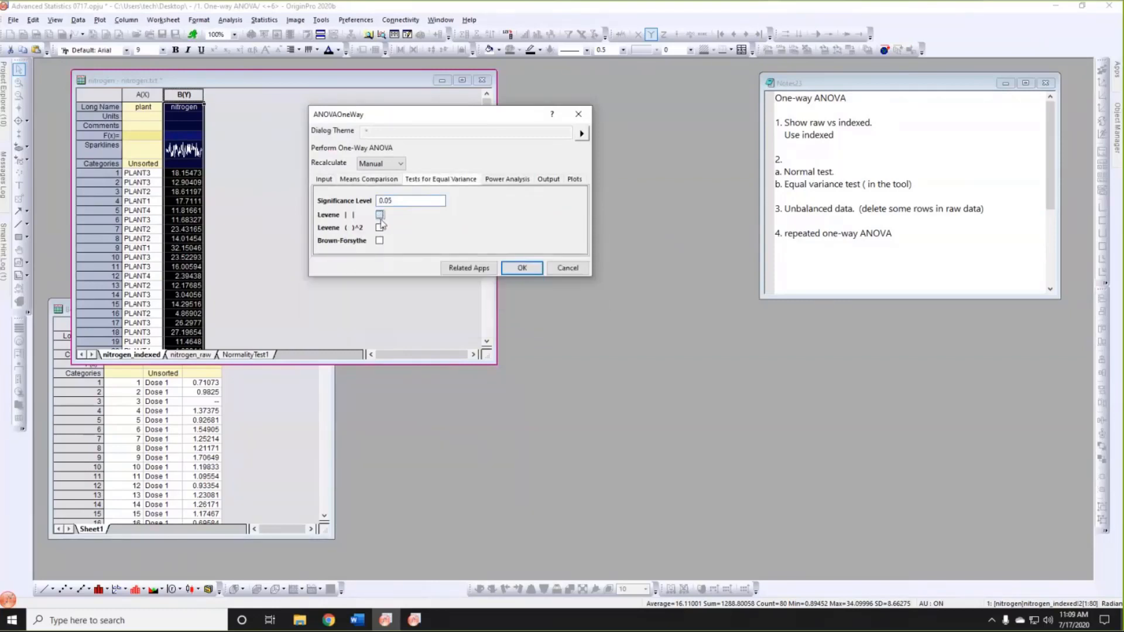
{"action": "left_click", "coordinate": [380, 228]}
{"action": "left_click", "coordinate": [508, 179]}
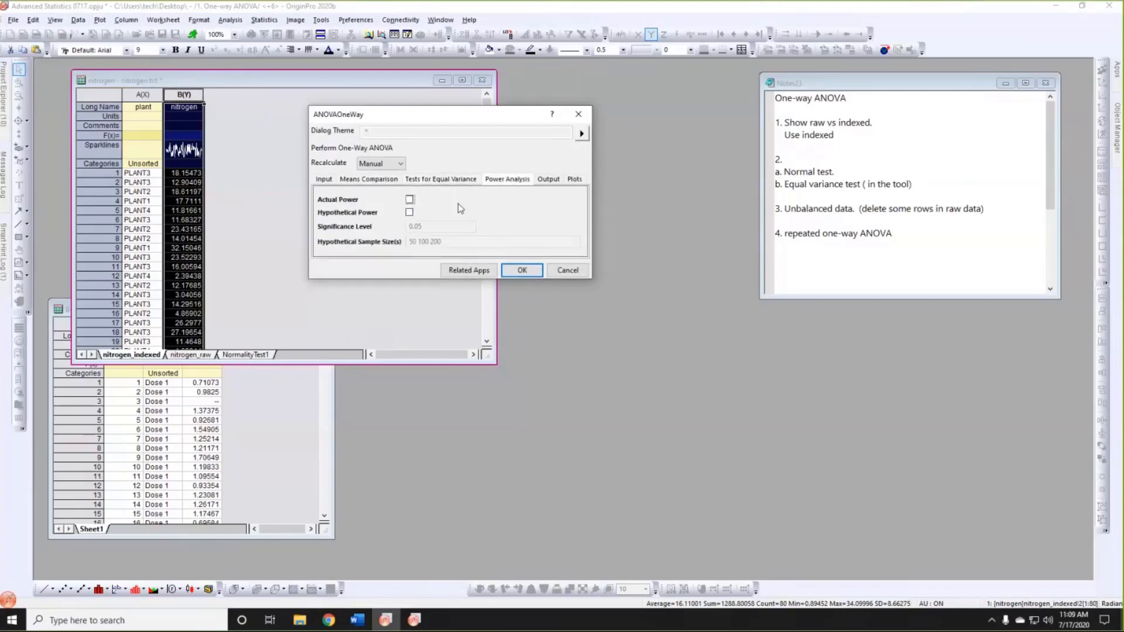
{"action": "left_click", "coordinate": [410, 201]}
Include the Bar Chart, Box Charts and Means Comparison Plot in the output, and run the one-way ANOVA.
{"action": "left_click", "coordinate": [575, 181]}
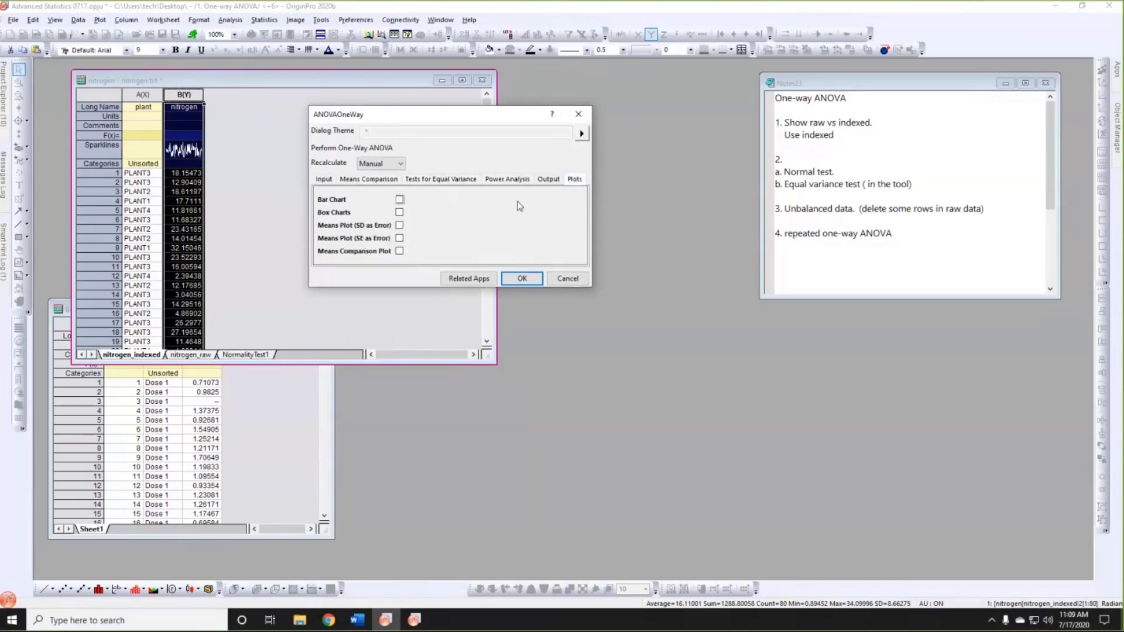
{"action": "left_click", "coordinate": [400, 200]}
{"action": "left_click", "coordinate": [401, 213]}
{"action": "left_click", "coordinate": [399, 251]}
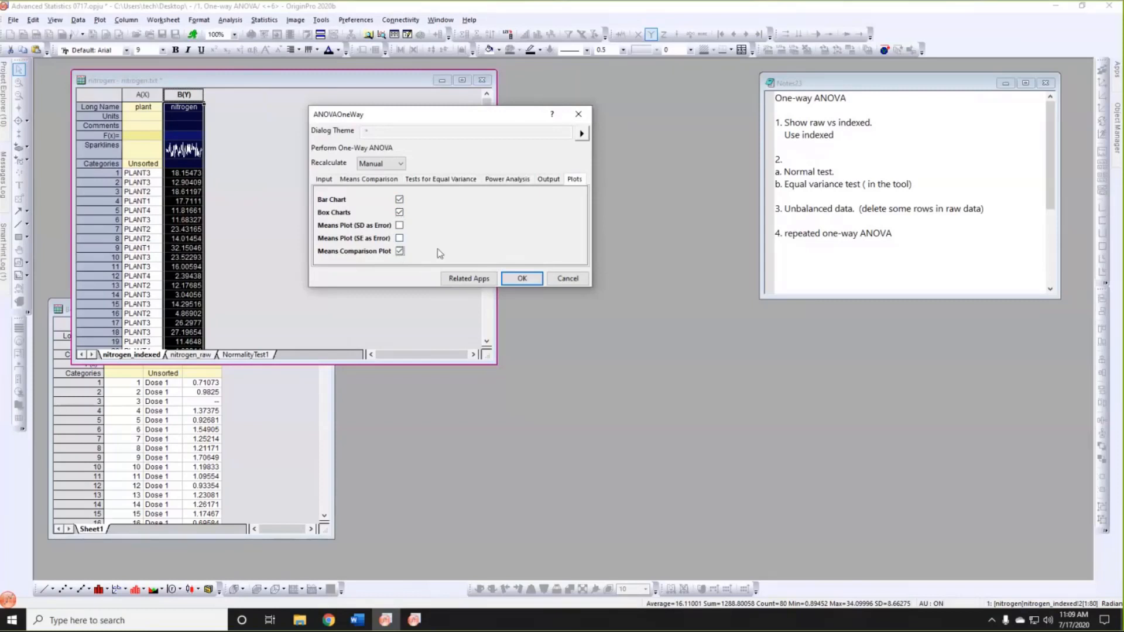
{"action": "left_click", "coordinate": [518, 279]}
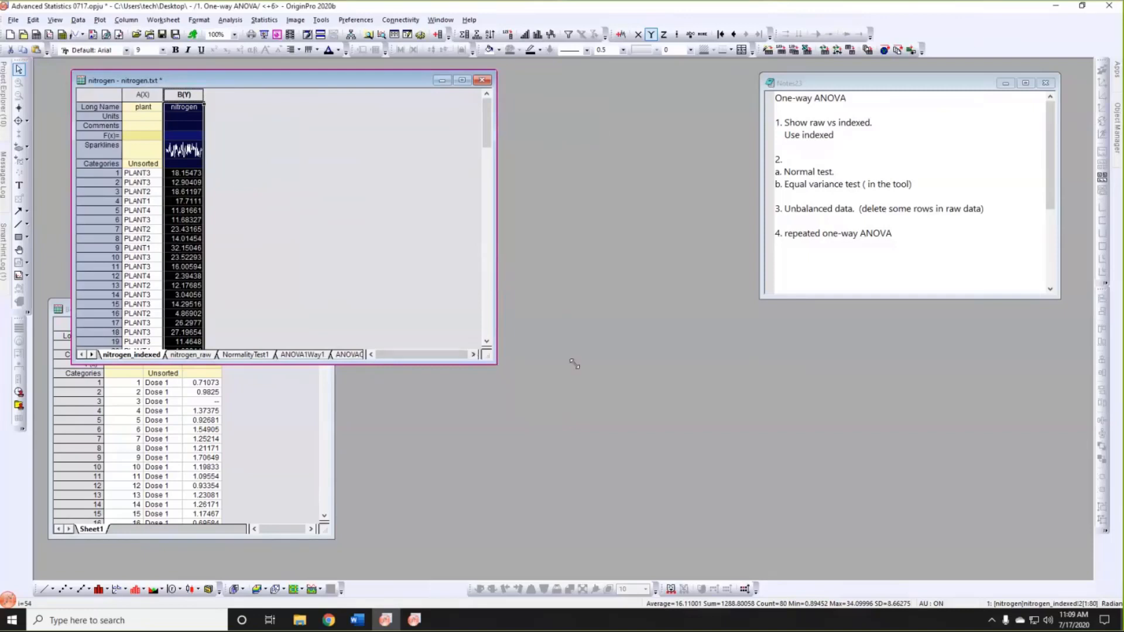
Widen the nitrogen workbook and examine the Overall ANOVA and Fit Statistics tables on the ANOVA1Way1 report sheet.
{"action": "left_click_drag", "start_coordinate": [495, 364], "coordinate": [604, 364]}
{"action": "left_click", "coordinate": [302, 355]}
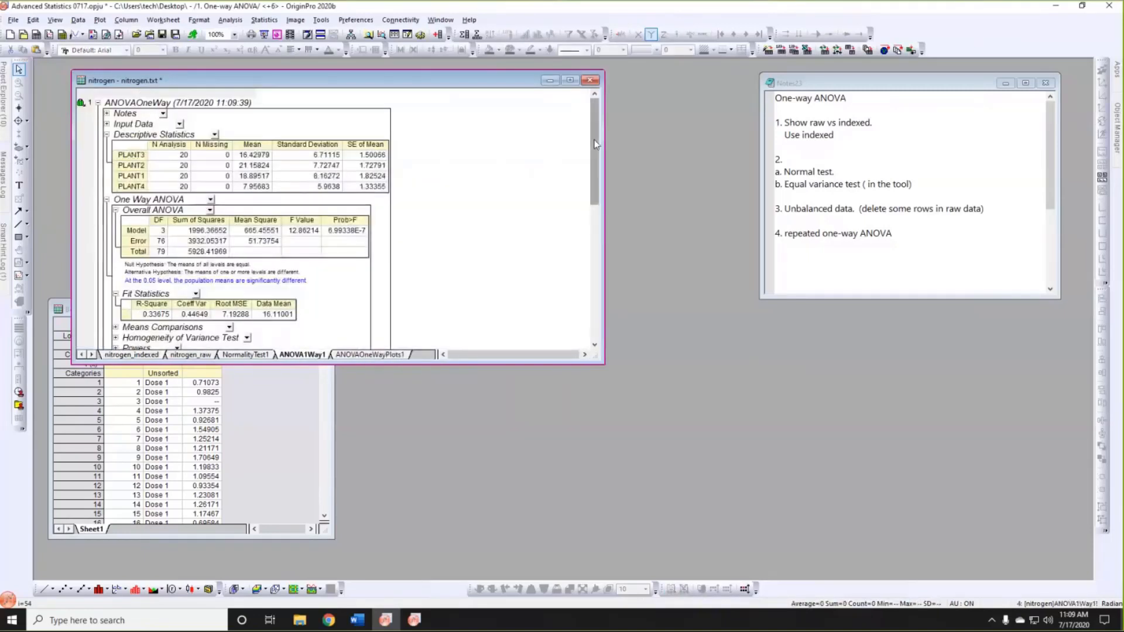
{"action": "mouse_move", "coordinate": [596, 144]}
{"action": "left_mouse_down"}
{"action": "mouse_move", "coordinate": [593, 171]}
{"action": "mouse_move", "coordinate": [592, 157]}
{"action": "left_mouse_up"}
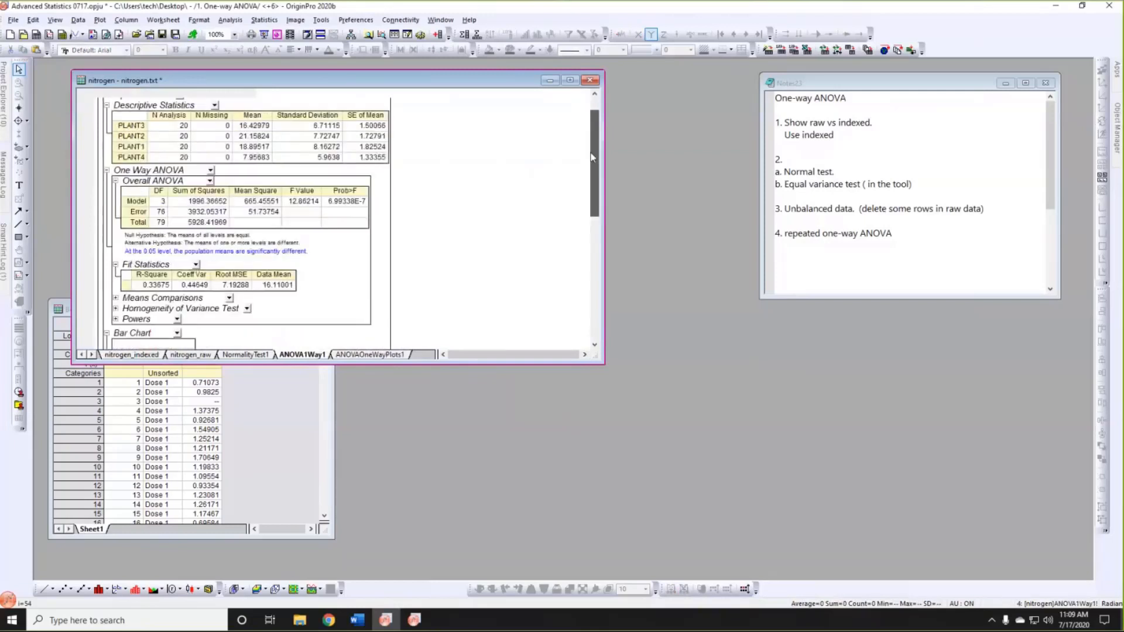
{"action": "scroll", "coordinate": [435, 202], "scroll_direction": "down", "scroll_amount": 1}
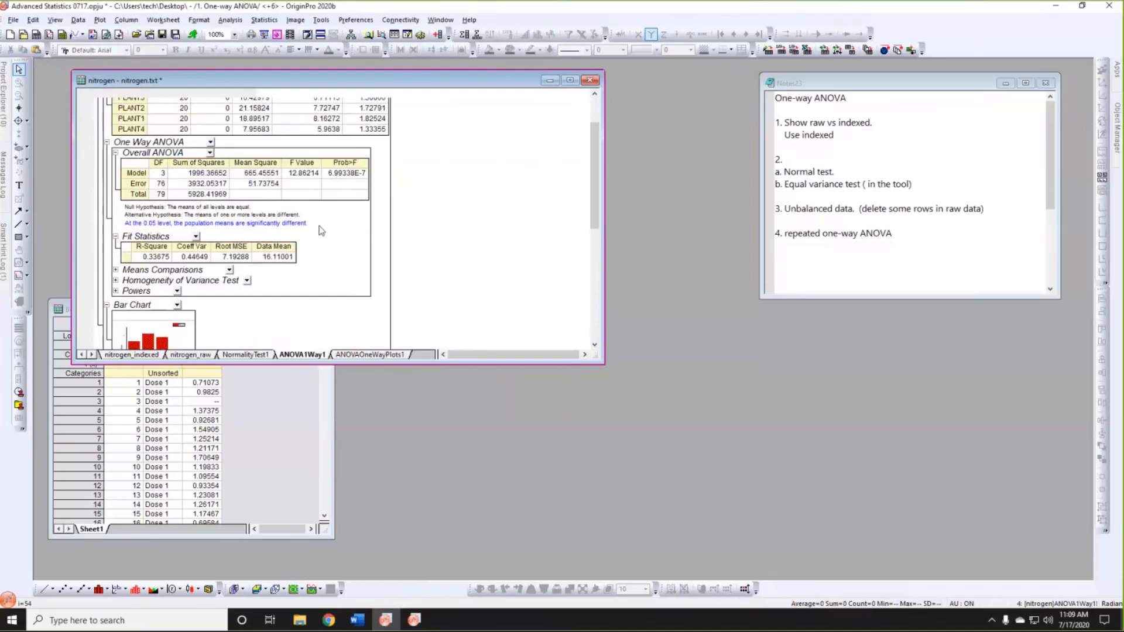
Expand the Means Comparisons section of the ANOVA report and examine the Sig column and plant pairs in the Bonferroni Test table.
{"action": "scroll", "coordinate": [322, 231], "scroll_direction": "down", "scroll_amount": 2}
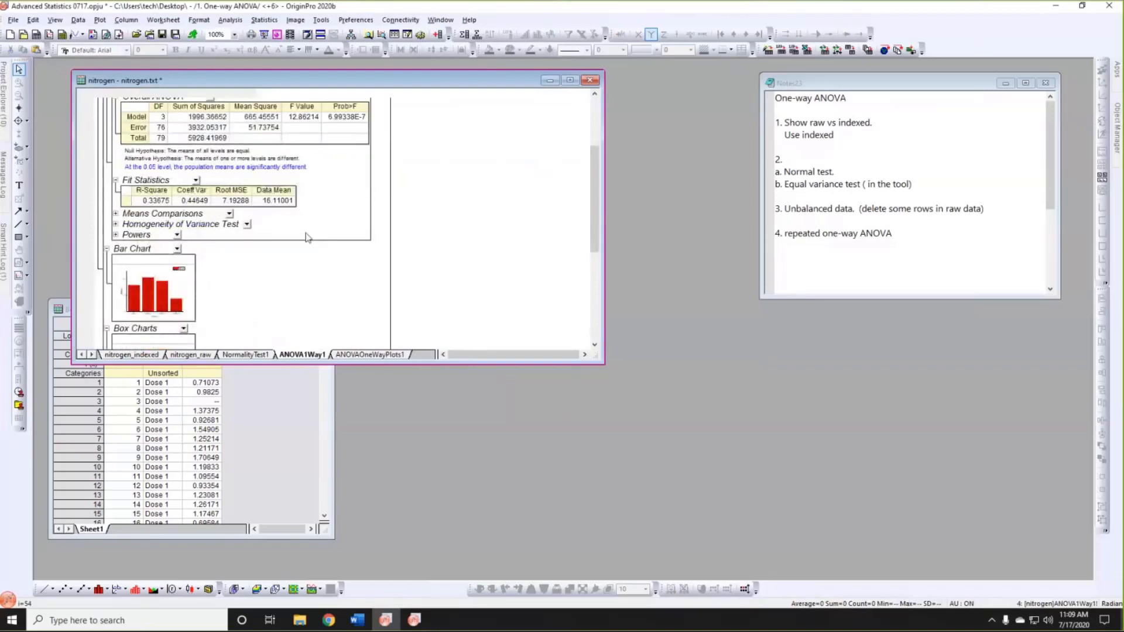
{"action": "left_click", "coordinate": [116, 214]}
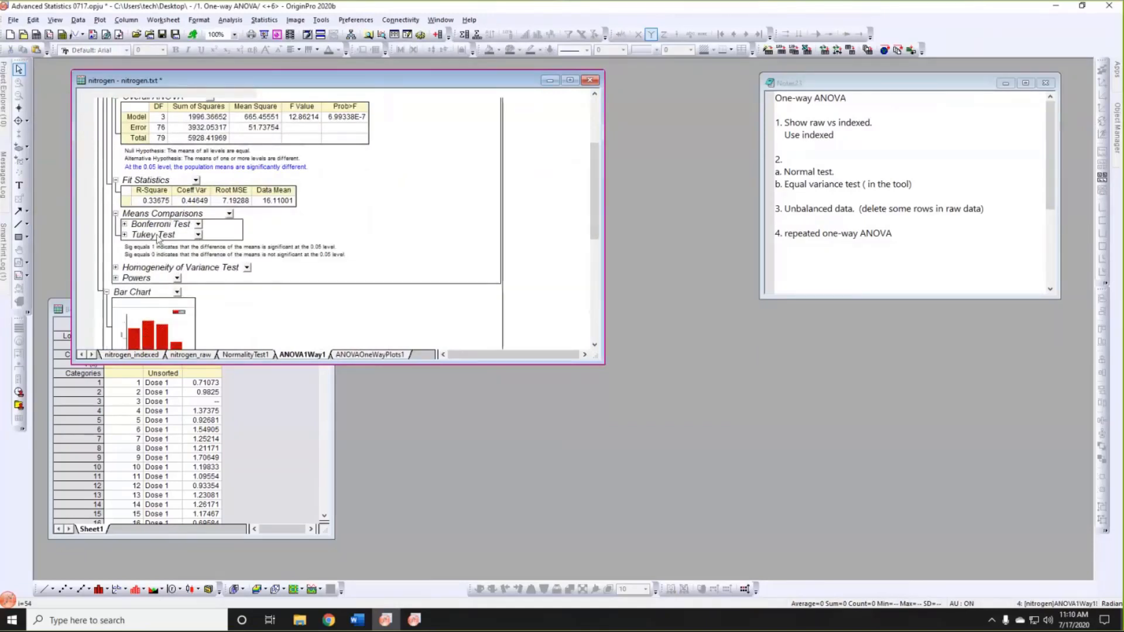
{"action": "left_click", "coordinate": [125, 224]}
{"action": "scroll", "coordinate": [438, 196], "scroll_direction": "down", "scroll_amount": 2}
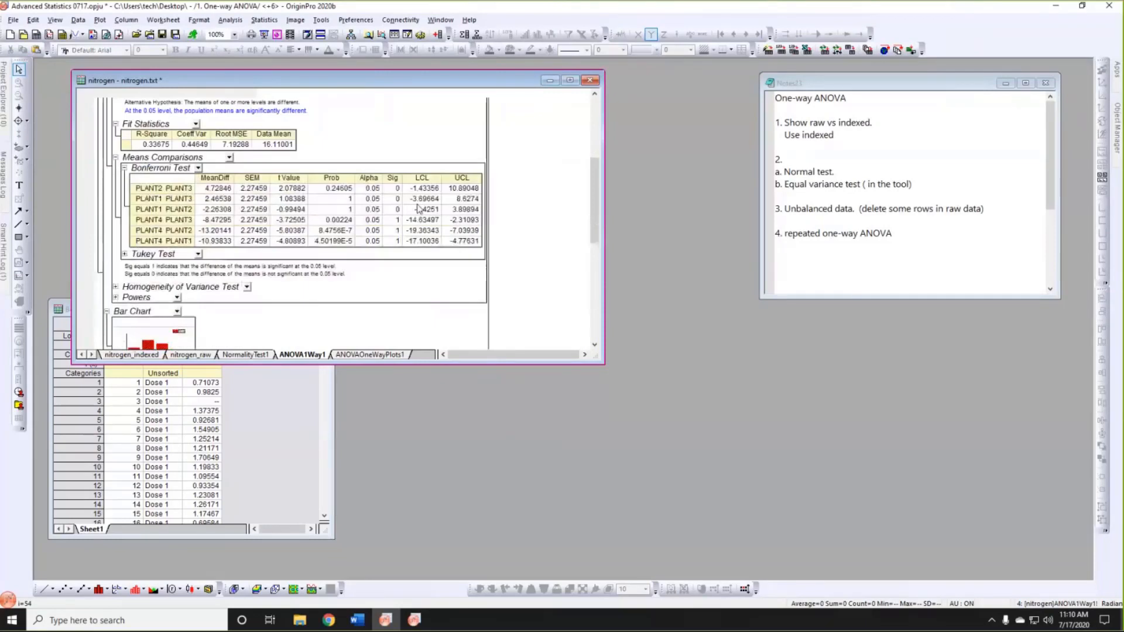
{"action": "left_click_drag", "start_coordinate": [396, 188], "coordinate": [396, 241]}
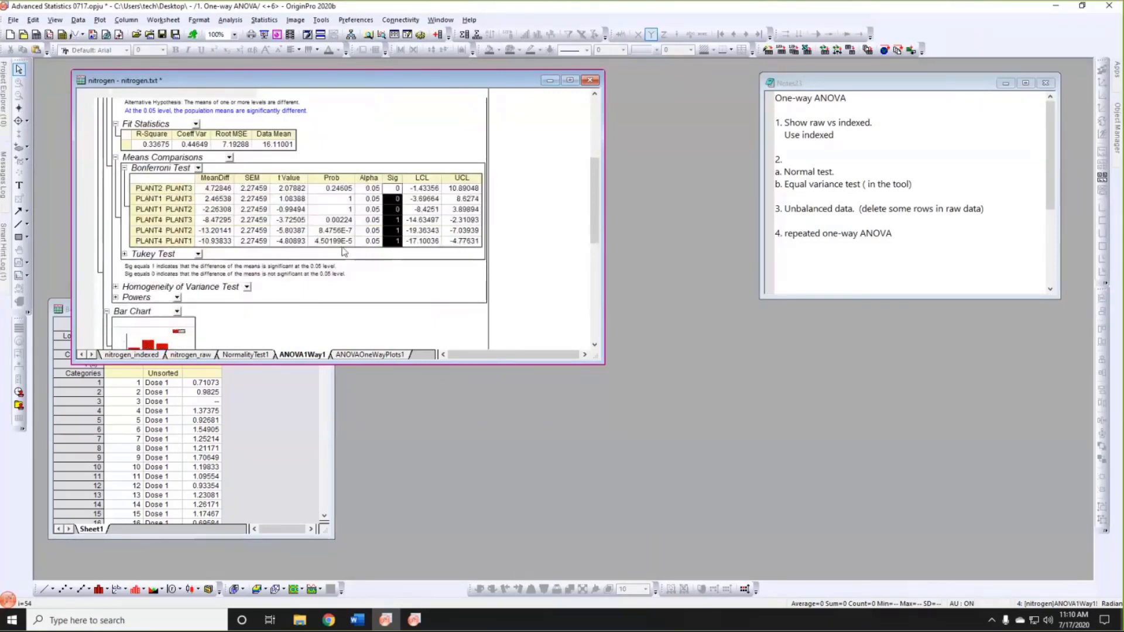
{"action": "left_click", "coordinate": [180, 240]}
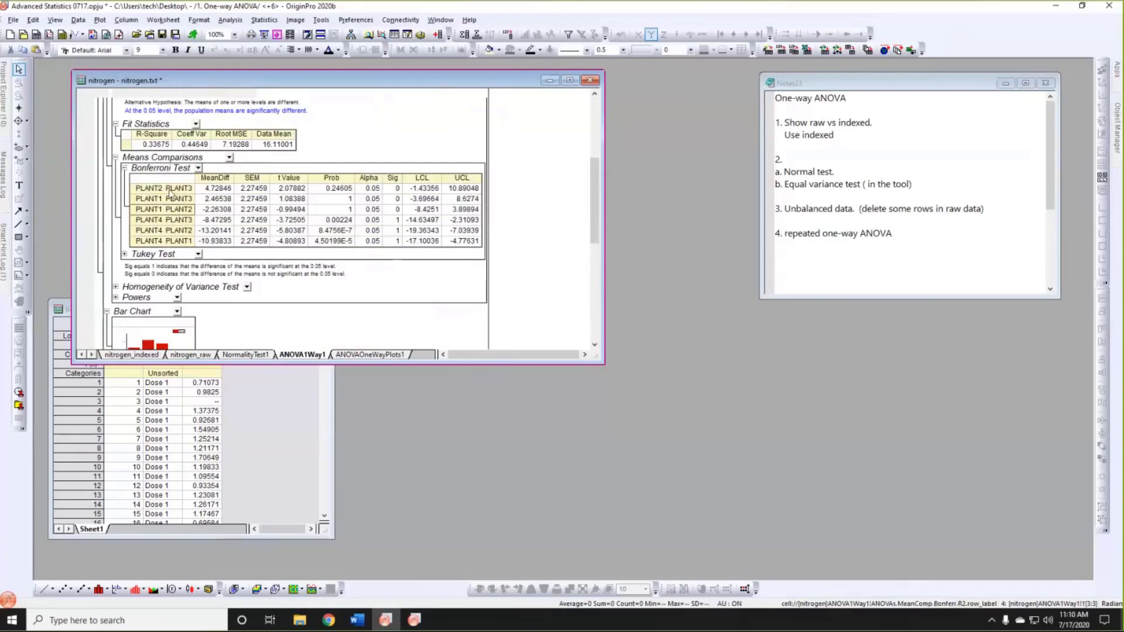
Expand the Homogeneity of Variance Test and Powers sections, and examine the Levene's Test (Absolute Deviations) and Actual Power results.
{"action": "scroll", "coordinate": [272, 257], "scroll_direction": "down", "scroll_amount": 1}
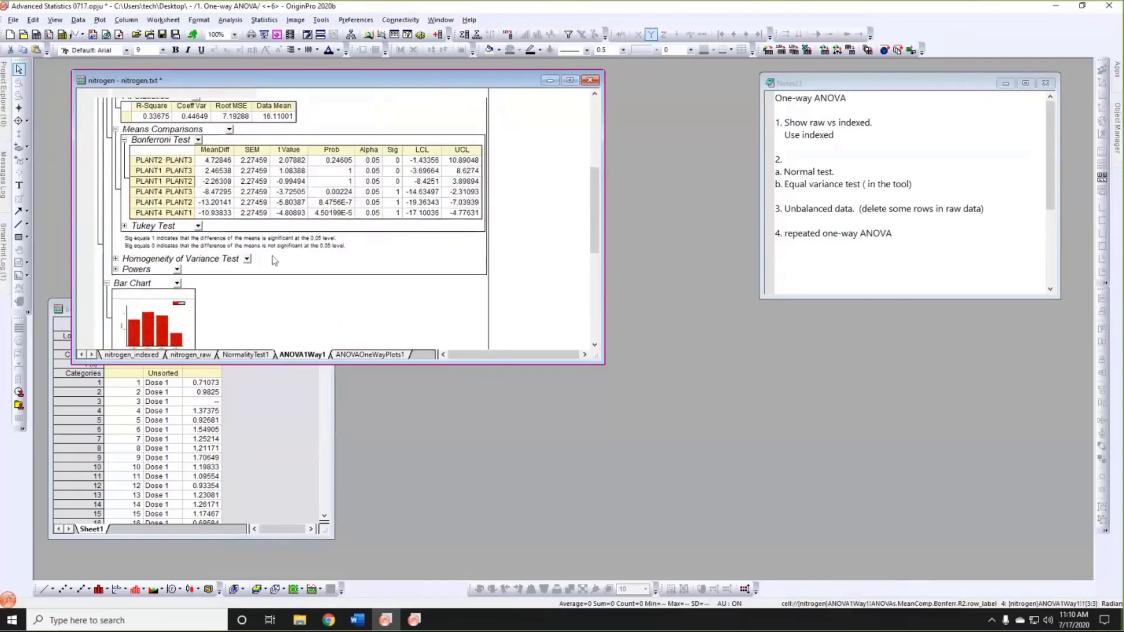
{"action": "left_click", "coordinate": [139, 260]}
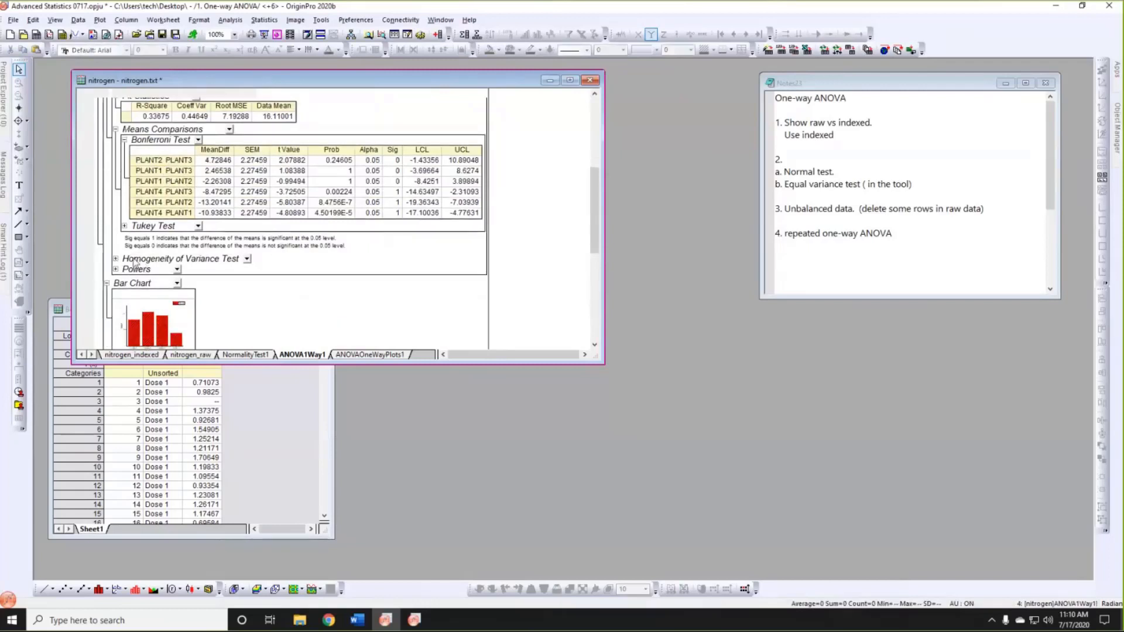
{"action": "left_click", "coordinate": [116, 259]}
{"action": "scroll", "coordinate": [120, 258], "scroll_direction": "down", "scroll_amount": 1}
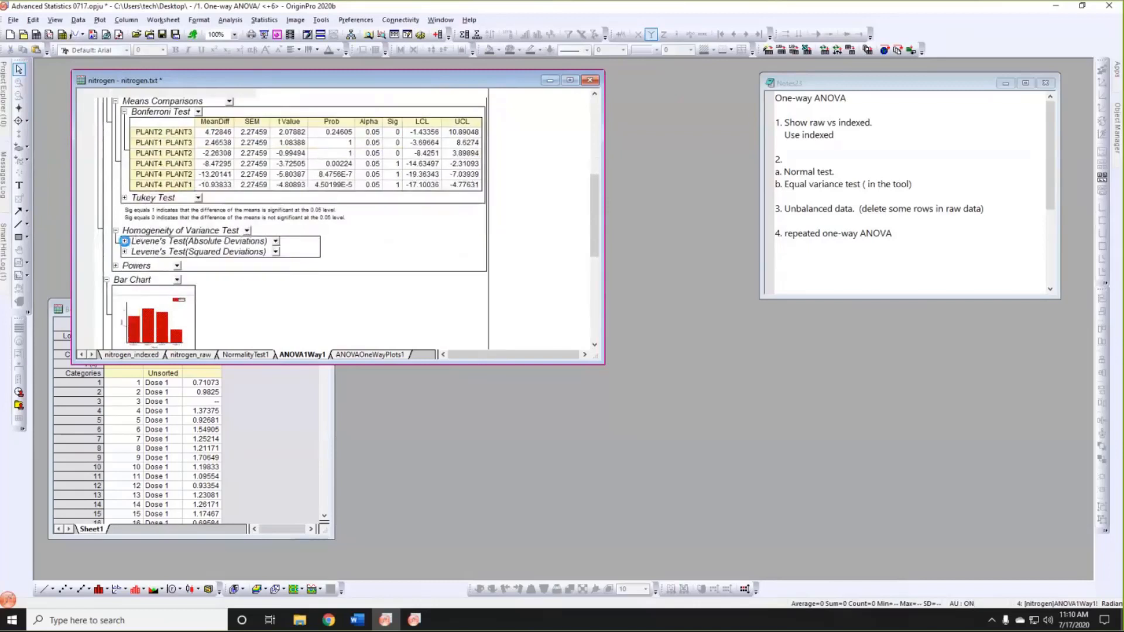
{"action": "left_click", "coordinate": [125, 242]}
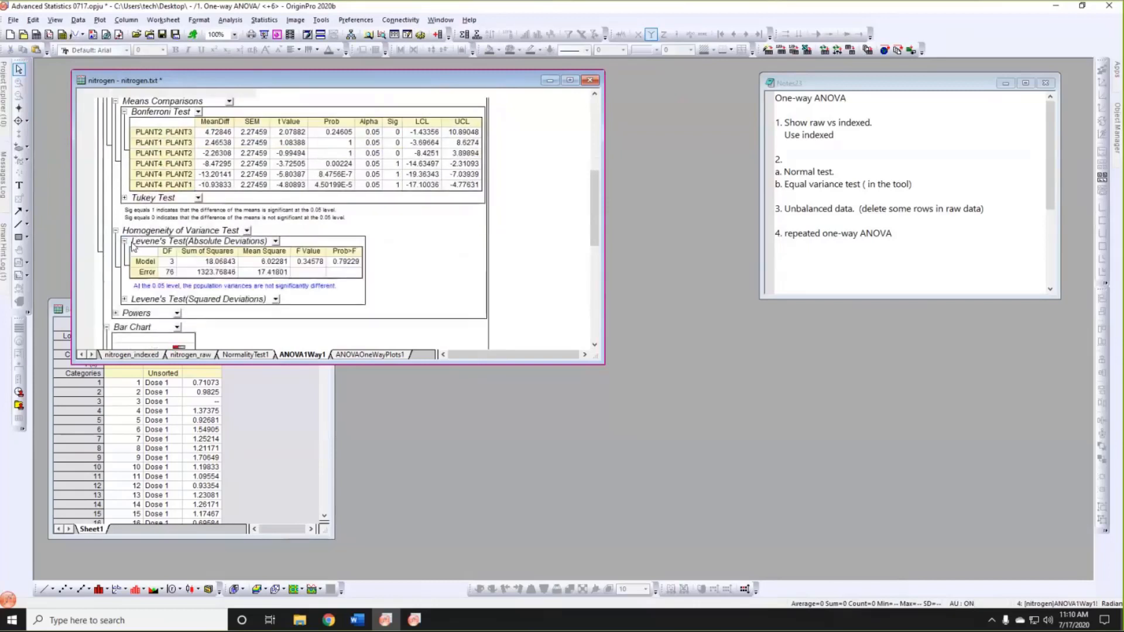
{"action": "scroll", "coordinate": [304, 272], "scroll_direction": "down", "scroll_amount": 1}
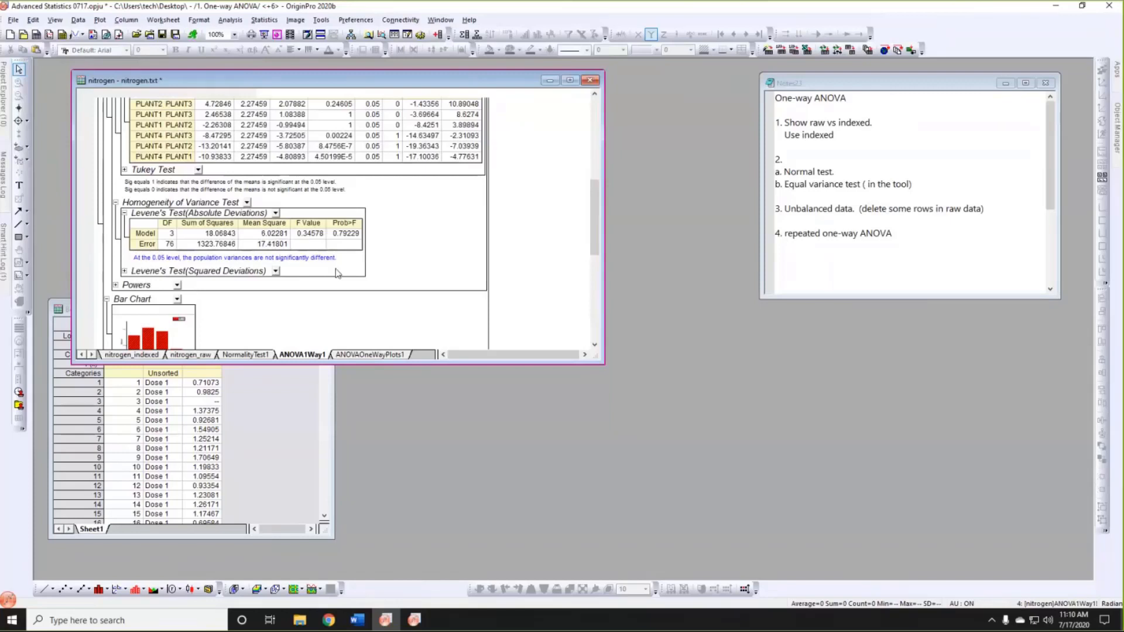
{"action": "scroll", "coordinate": [338, 273], "scroll_direction": "down", "scroll_amount": 2}
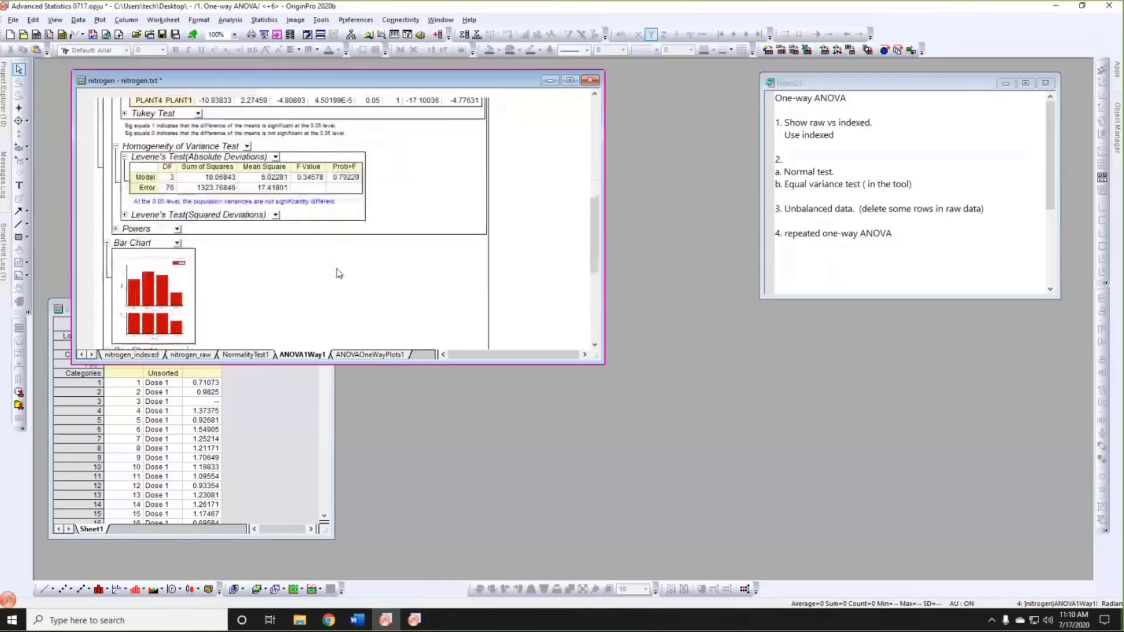
{"action": "left_click", "coordinate": [115, 229]}
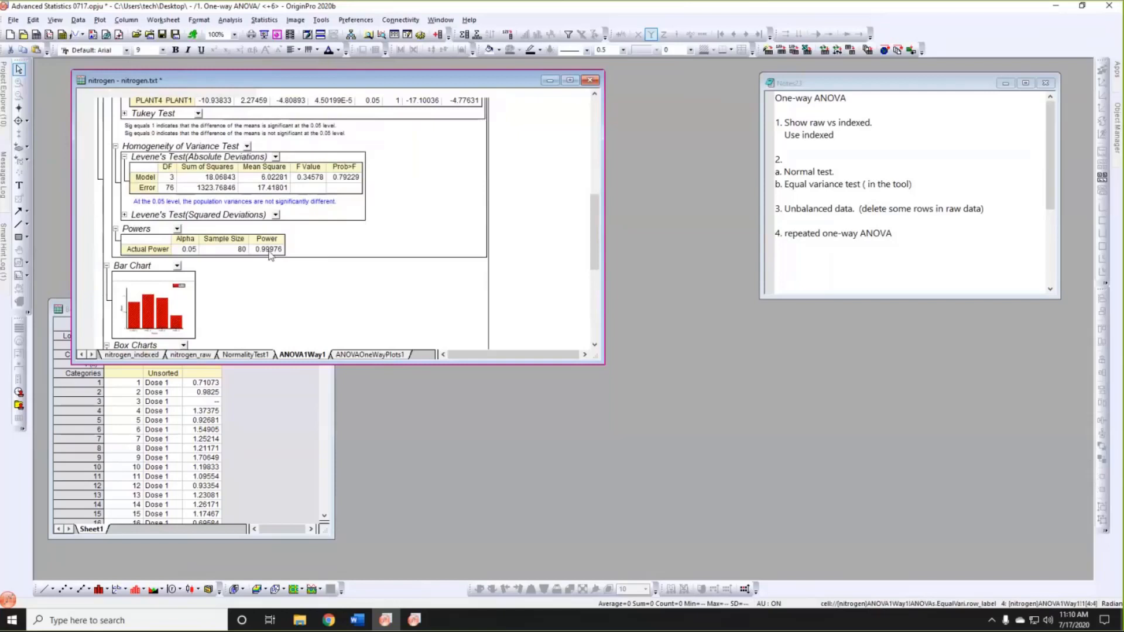
Open the report's embedded box chart in its own window, enlarge it to compare the four plants, and put it back in the report.
{"action": "scroll", "coordinate": [346, 248], "scroll_direction": "down", "scroll_amount": 4}
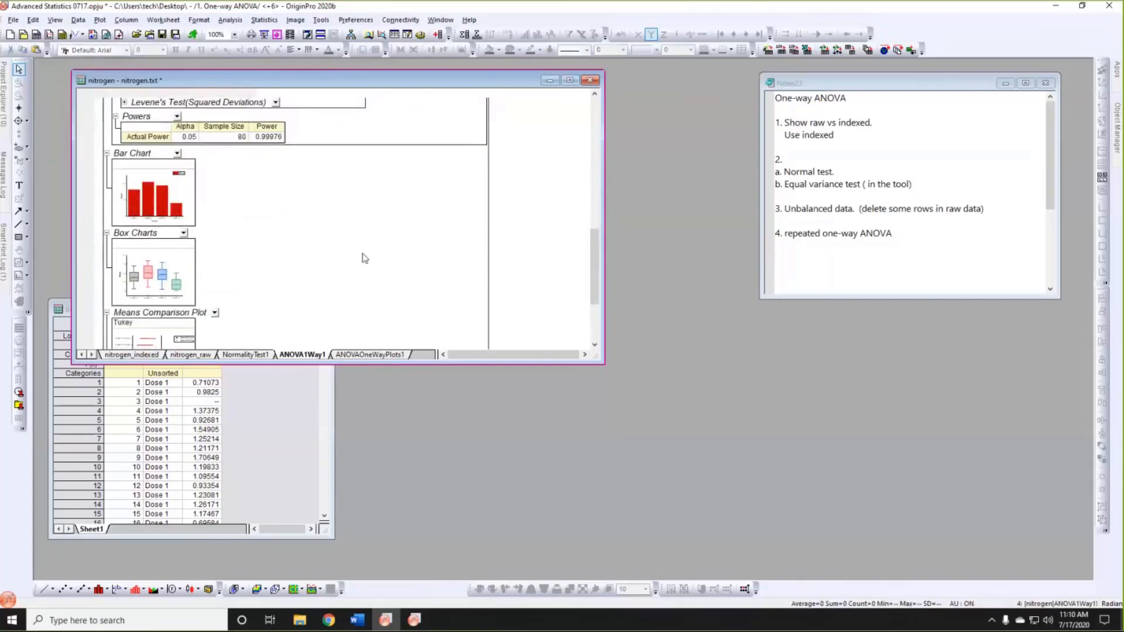
{"action": "left_click", "coordinate": [179, 268]}
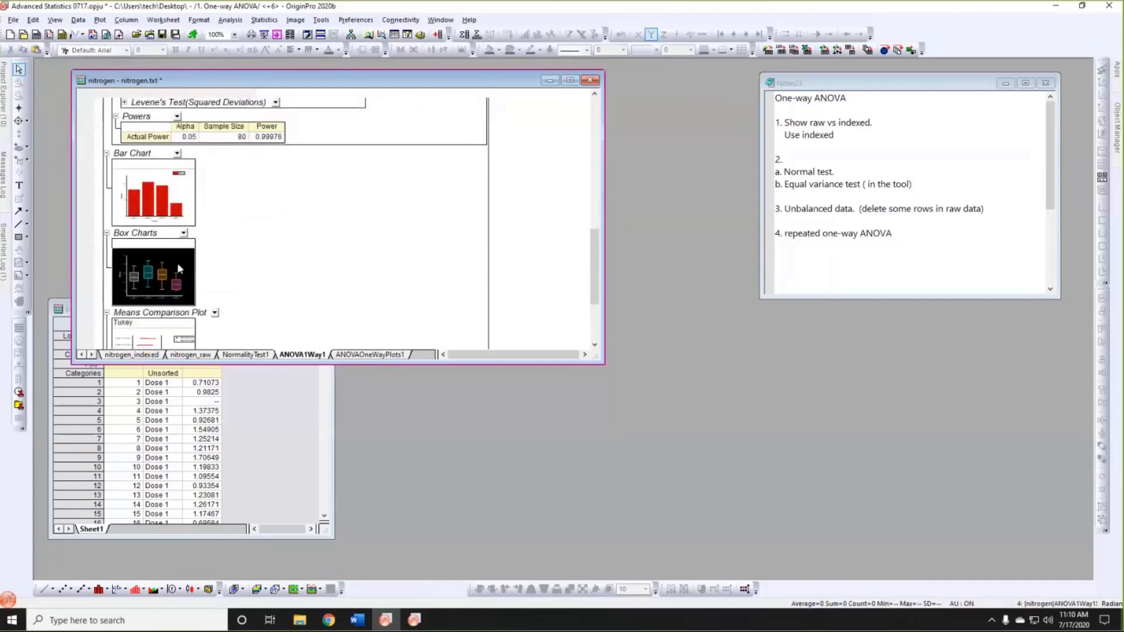
{"action": "double_click", "coordinate": [179, 268]}
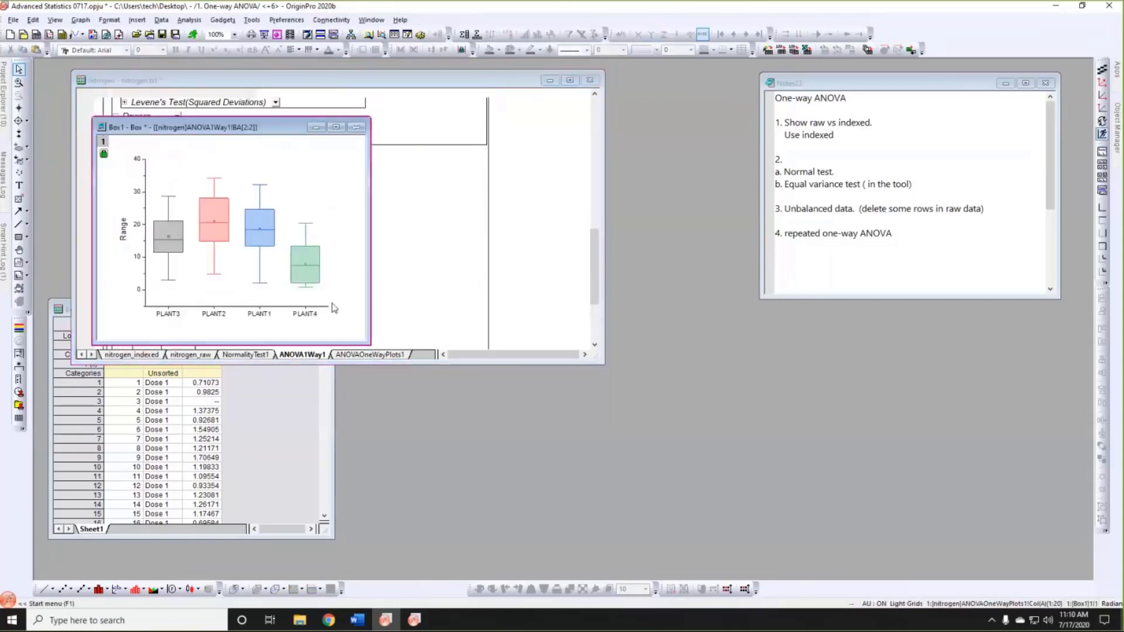
{"action": "left_click_drag", "start_coordinate": [499, 420], "coordinate": [505, 422]}
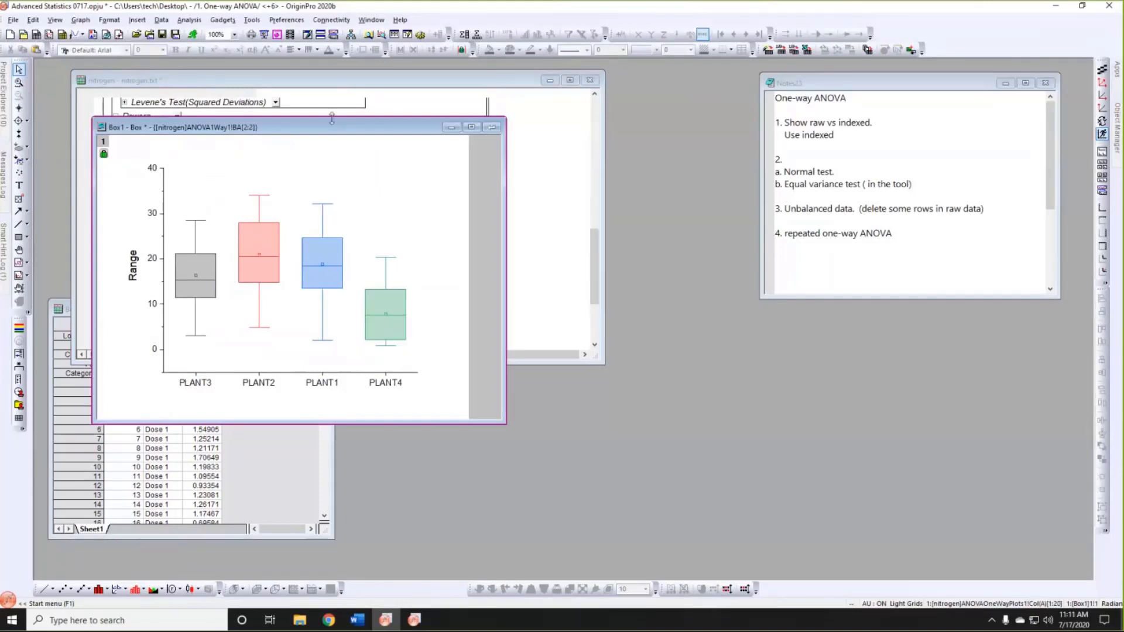
{"action": "left_click_drag", "start_coordinate": [338, 132], "coordinate": [461, 131]}
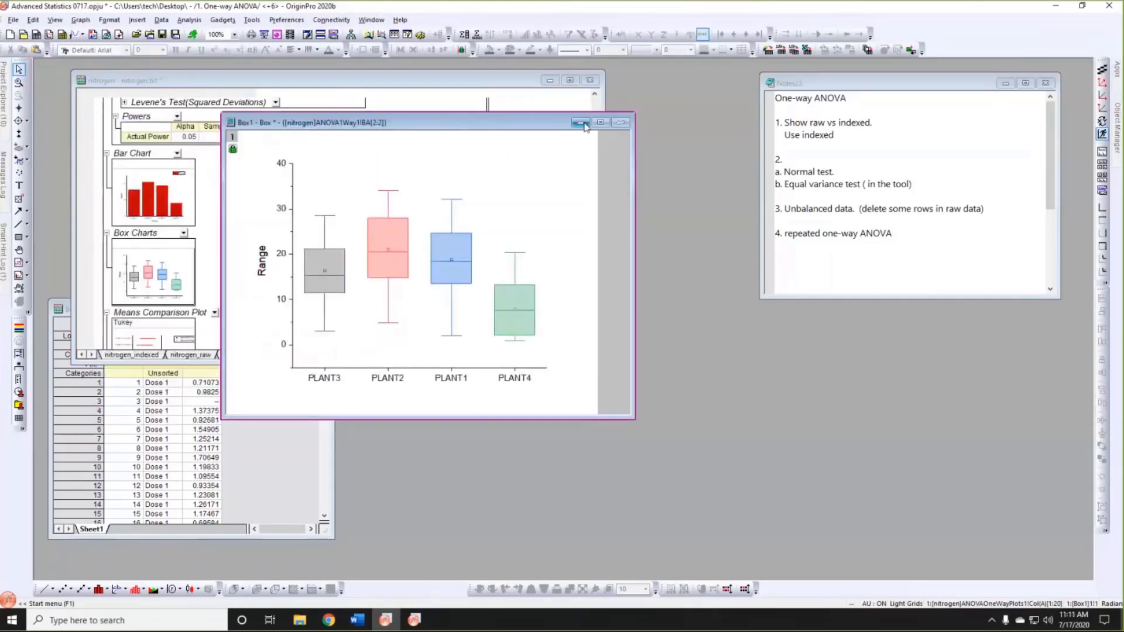
{"action": "left_click", "coordinate": [622, 123]}
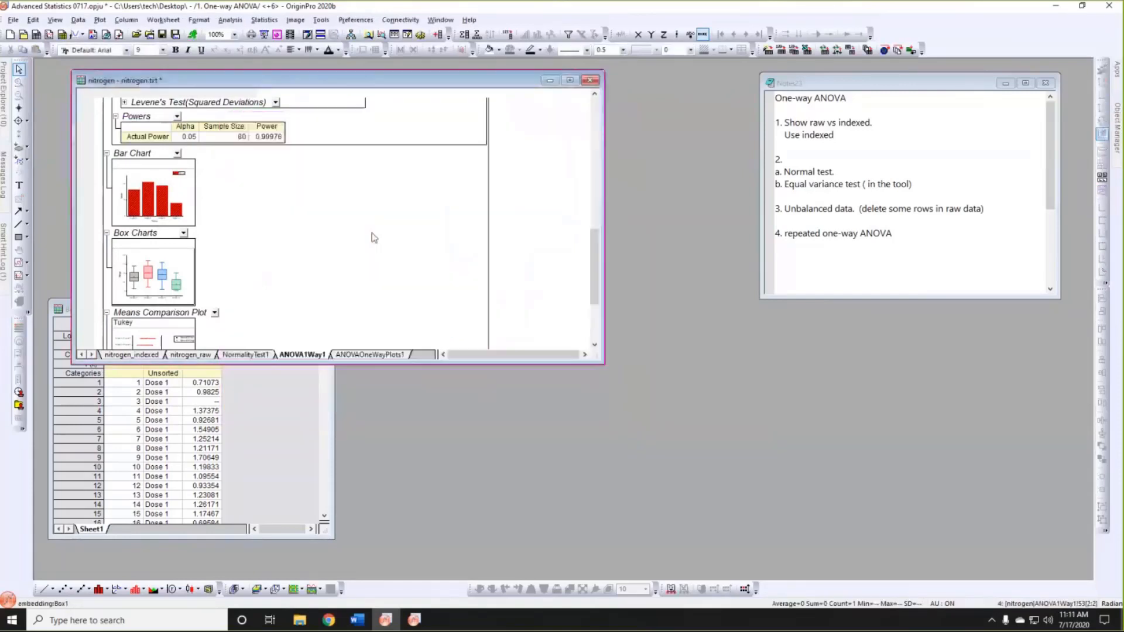
Open the Tukey means comparison plot from the report, enlarge it to examine the mean differences, and close it again.
{"action": "scroll", "coordinate": [354, 238], "scroll_direction": "up", "scroll_amount": 1}
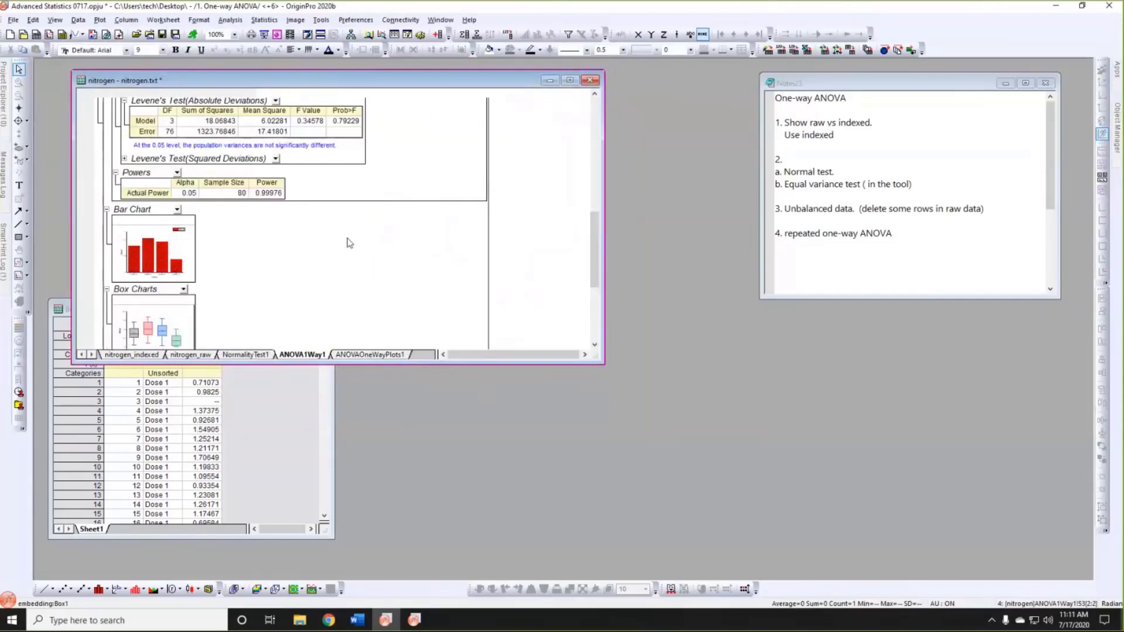
{"action": "scroll", "coordinate": [346, 238], "scroll_direction": "down", "scroll_amount": 3}
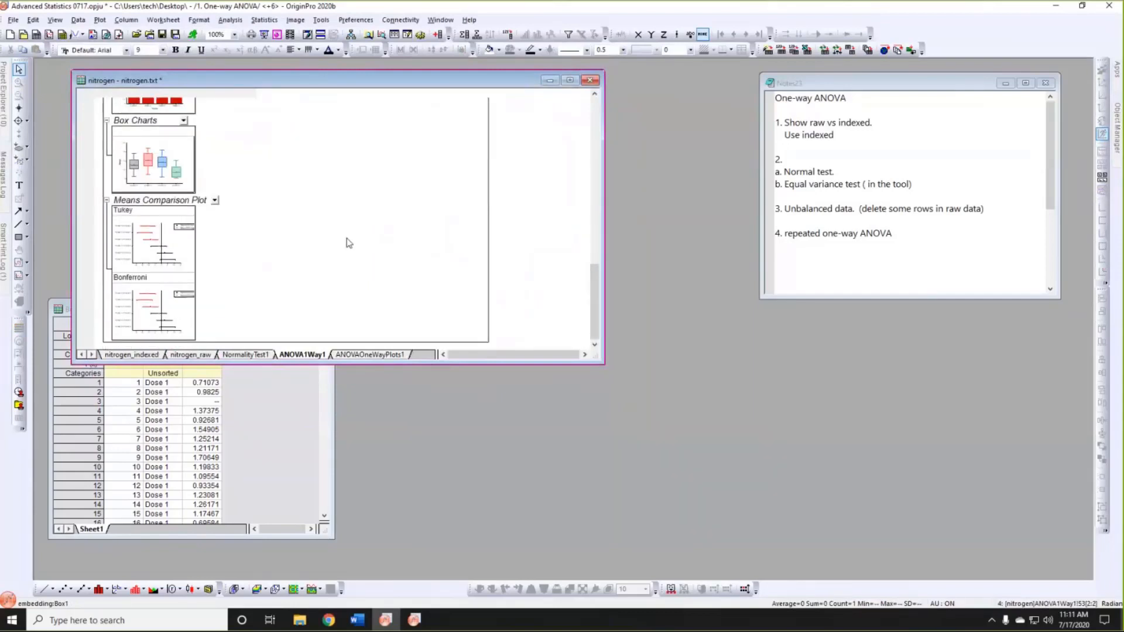
{"action": "double_click", "coordinate": [145, 246]}
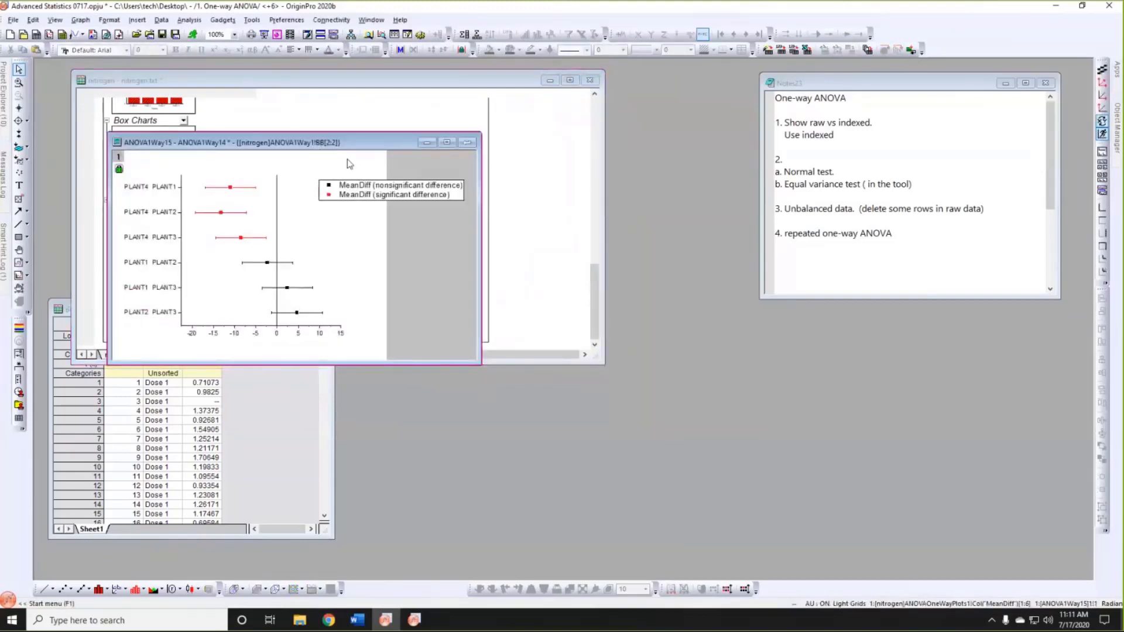
{"action": "left_click_drag", "start_coordinate": [475, 328], "coordinate": [679, 472]}
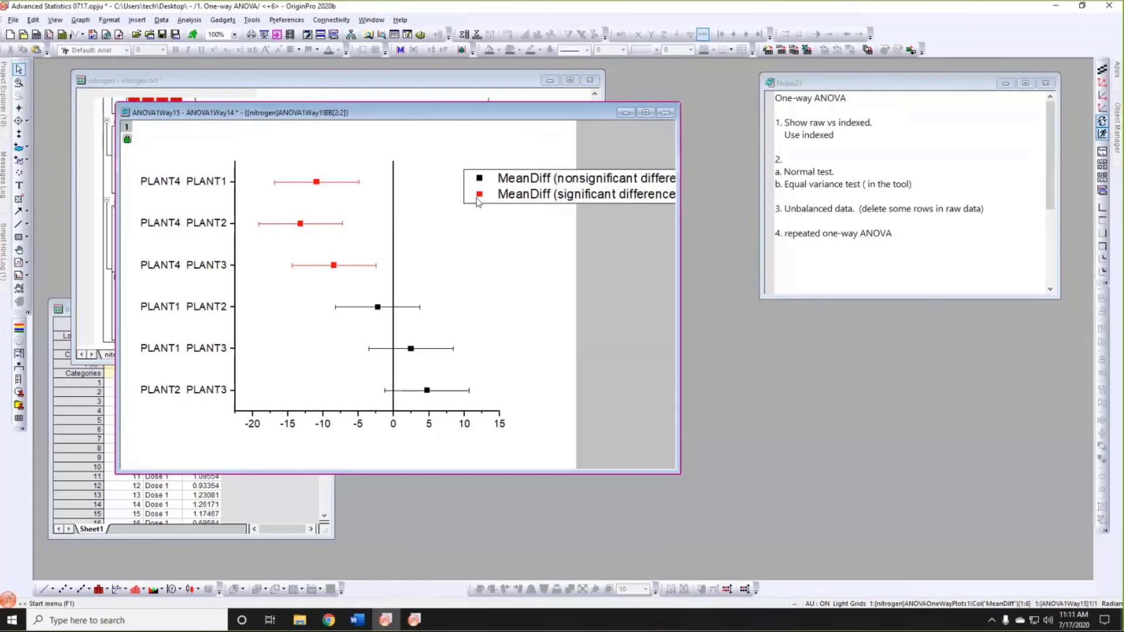
{"action": "left_click", "coordinate": [665, 113]}
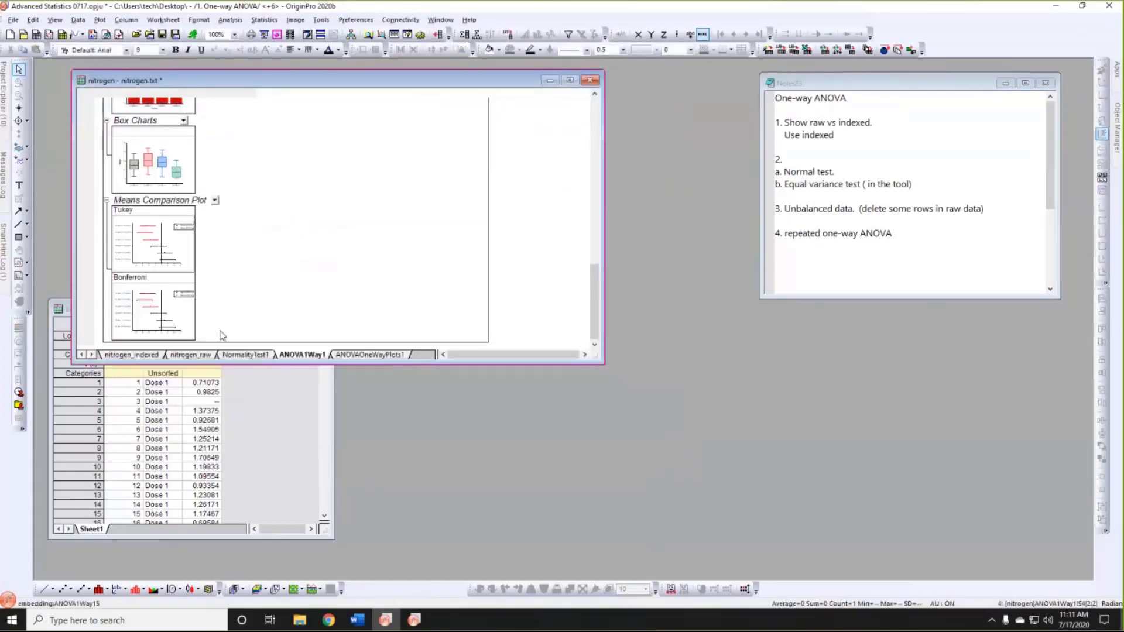
Mask the nitrogen values in rows 6 to 11 of the nitrogen_indexed sheet to make the data unbalanced.
{"action": "left_click", "coordinate": [145, 355]}
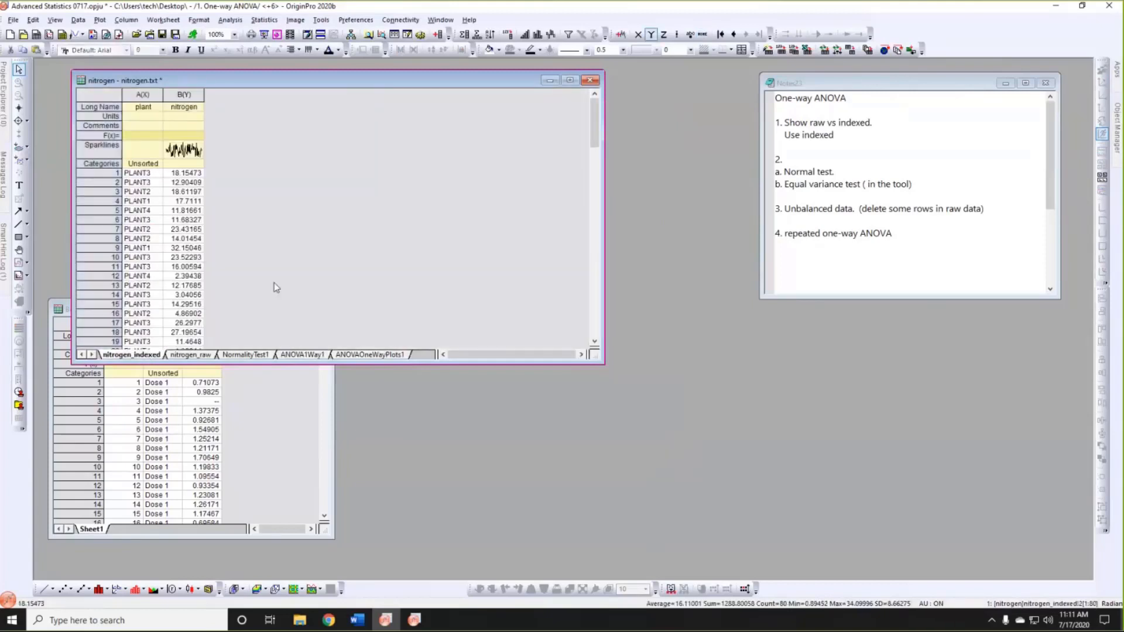
{"action": "left_click", "coordinate": [289, 278]}
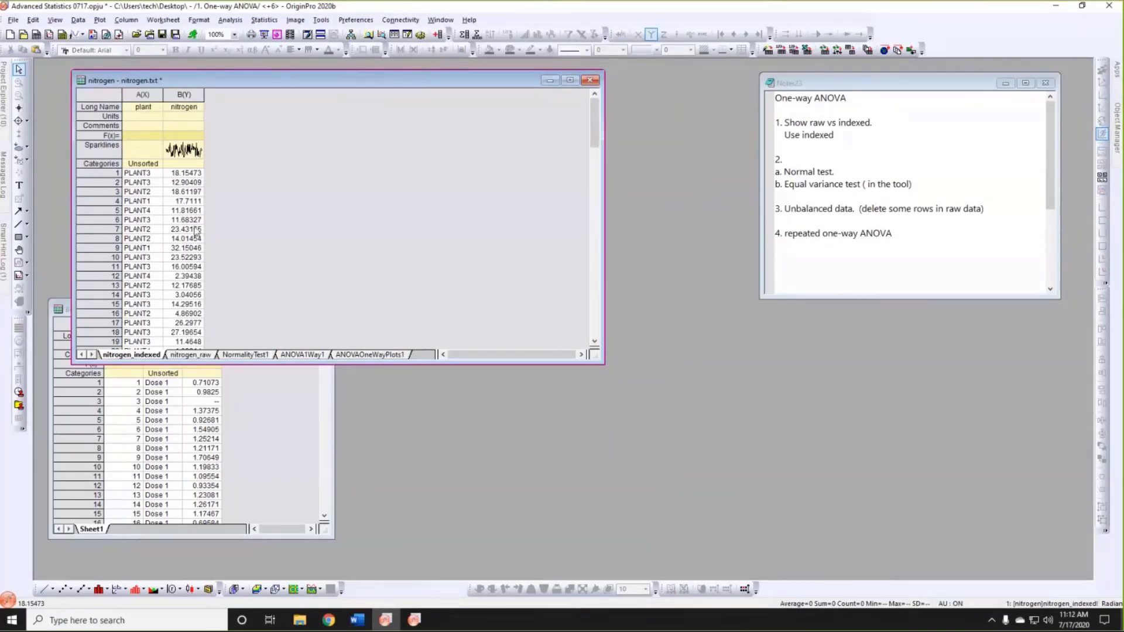
{"action": "left_click_drag", "start_coordinate": [184, 220], "coordinate": [183, 268]}
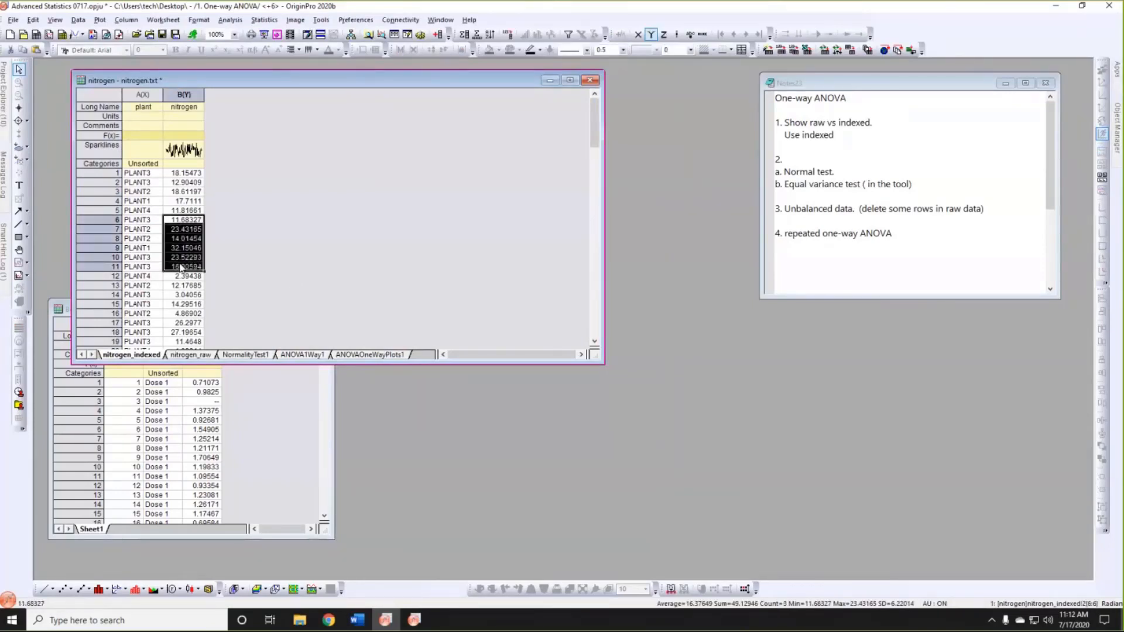
{"action": "left_click", "coordinate": [265, 241]}
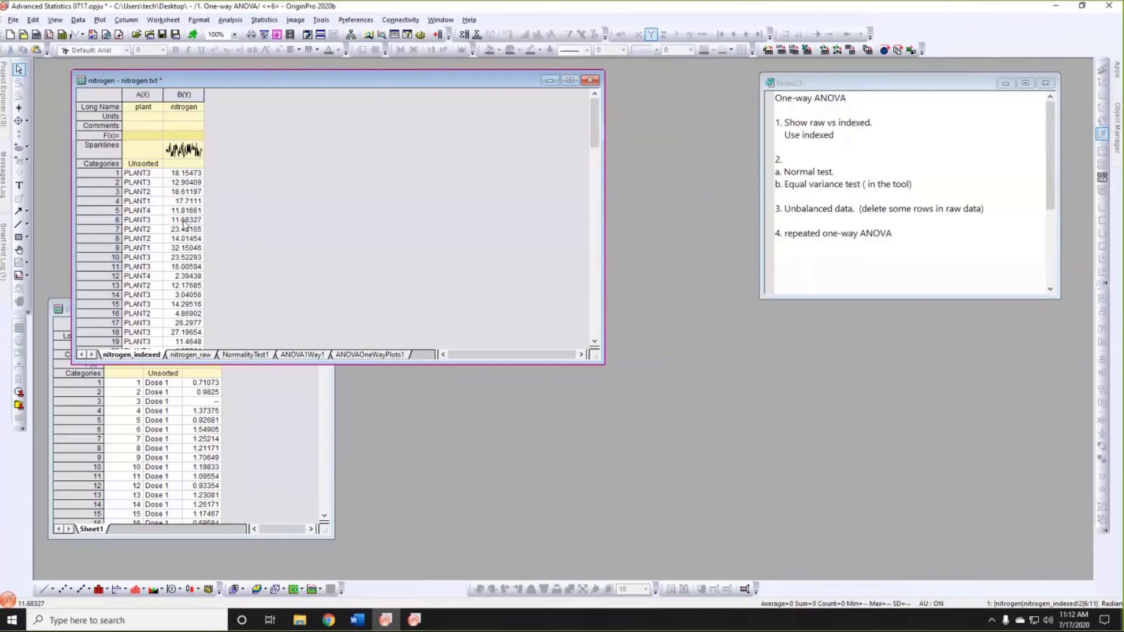
{"action": "left_click_drag", "start_coordinate": [186, 221], "coordinate": [185, 267]}
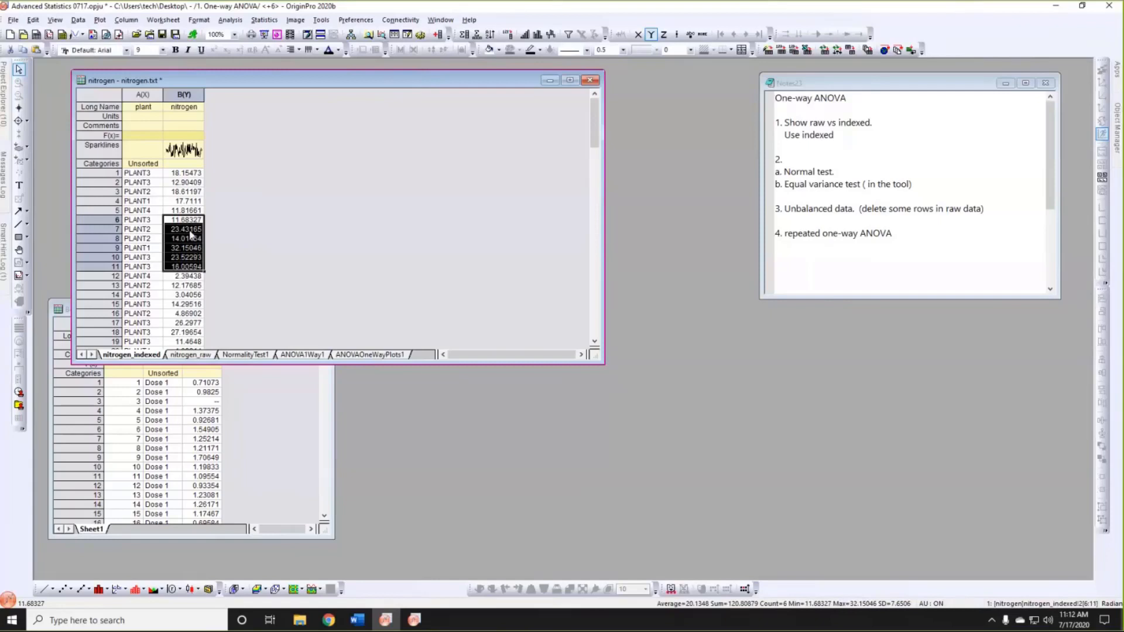
{"action": "mouse_move", "coordinate": [208, 212]}
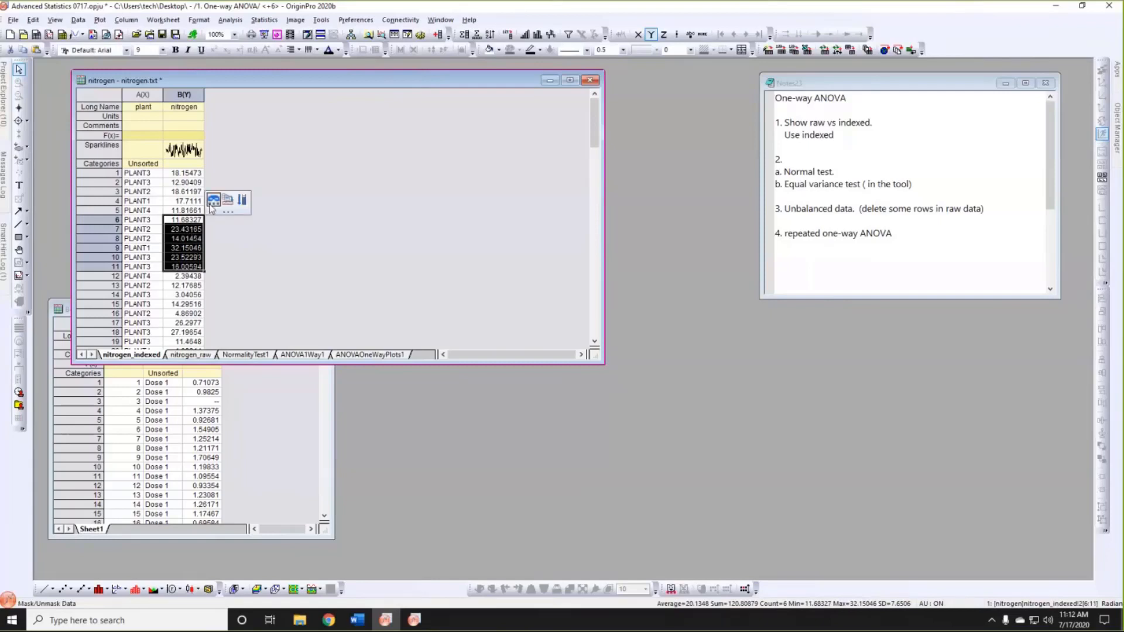
{"action": "left_click", "coordinate": [213, 202]}
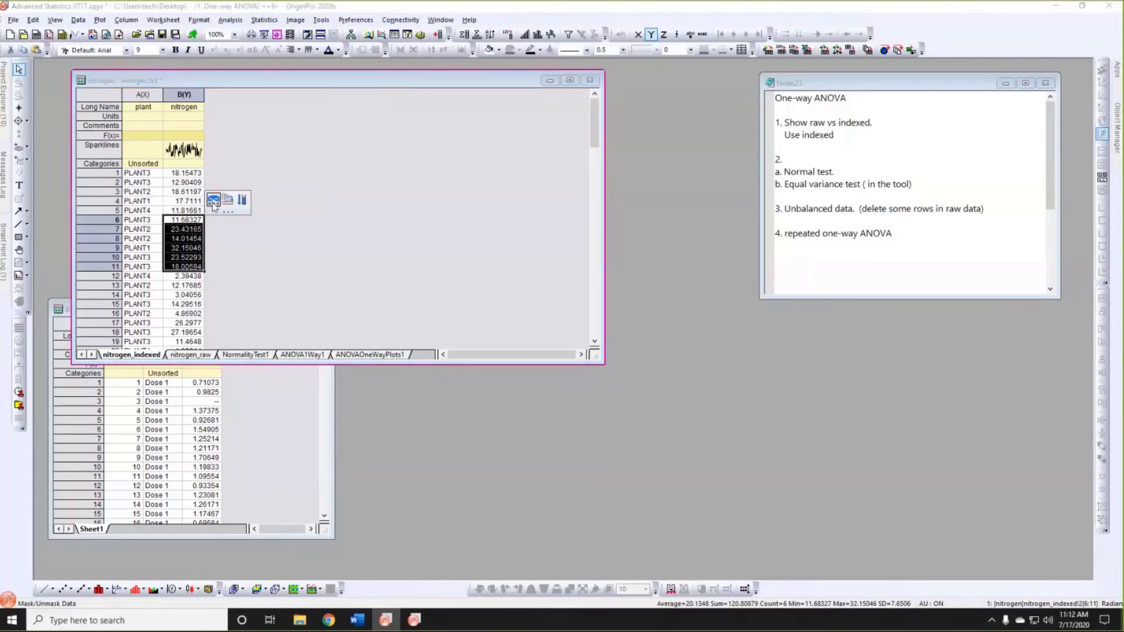
{"action": "left_click", "coordinate": [226, 234]}
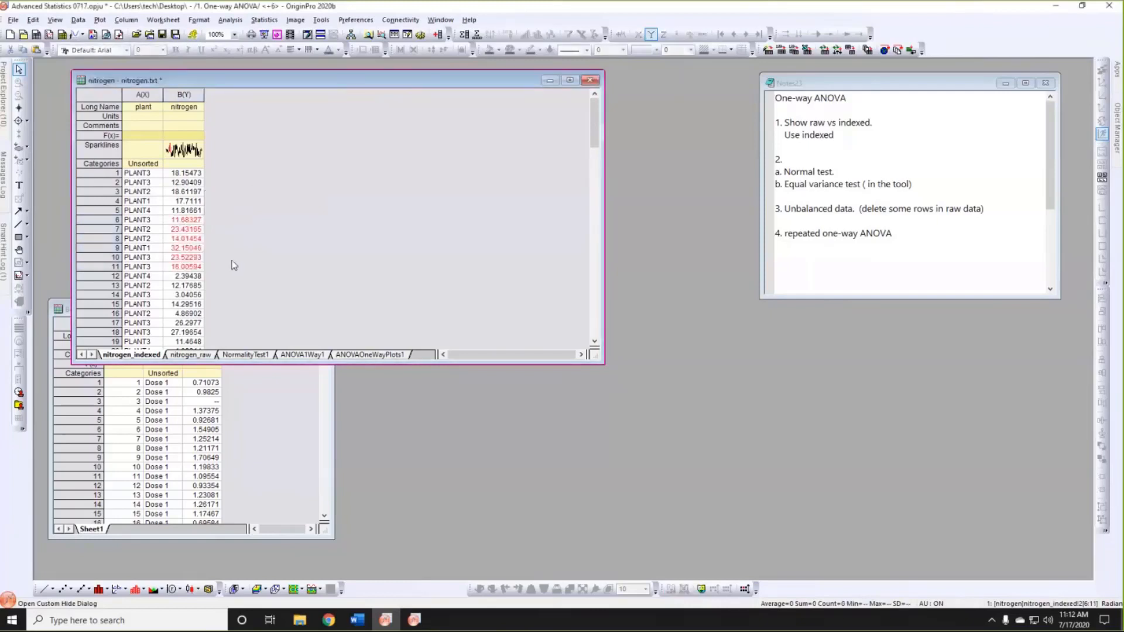
Recalculate the one-way ANOVA on the ANOVA1Way1 report sheet with the masked data excluded.
{"action": "left_click", "coordinate": [294, 356]}
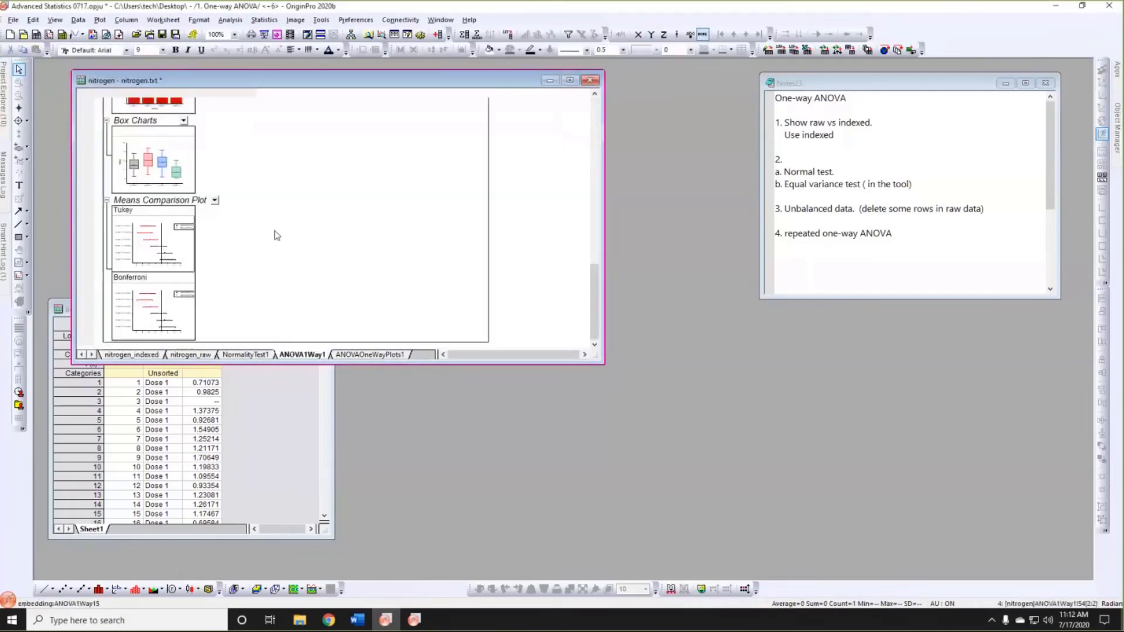
{"action": "scroll", "coordinate": [601, 262], "scroll_direction": "up", "scroll_amount": 1}
{"action": "left_click_drag", "start_coordinate": [601, 263], "coordinate": [597, 106]}
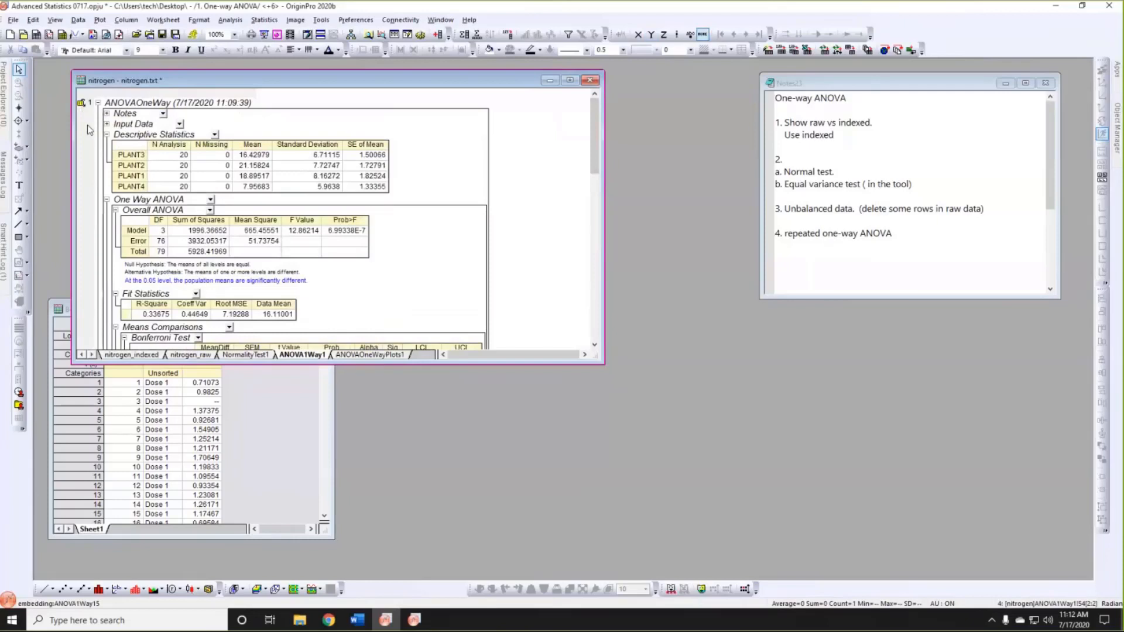
{"action": "right_click", "coordinate": [82, 104]}
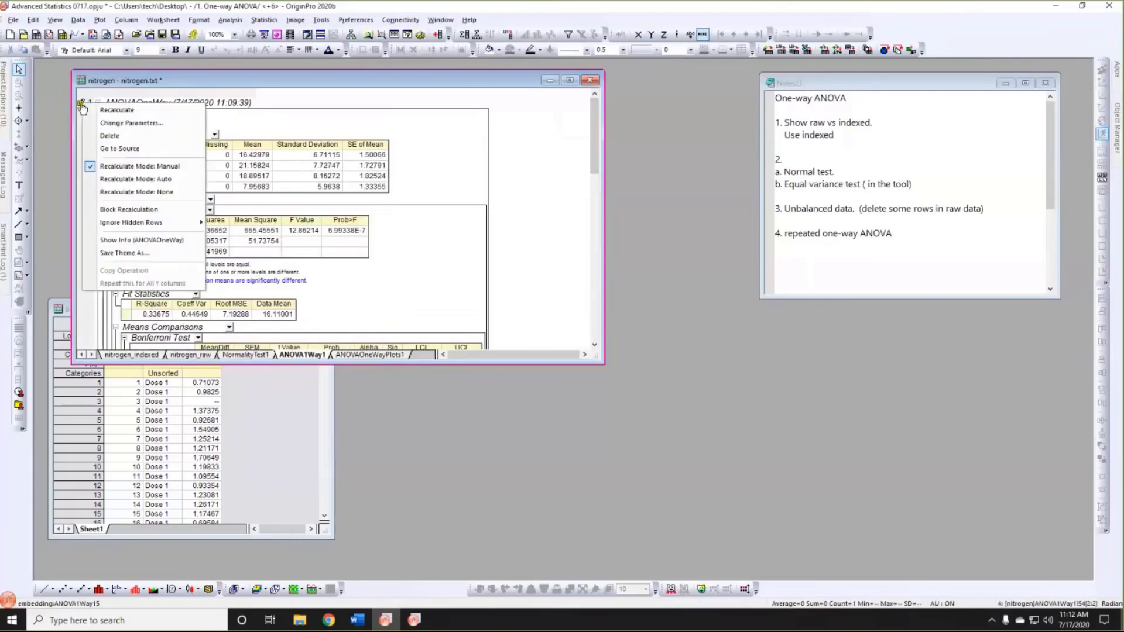
{"action": "left_click", "coordinate": [116, 110]}
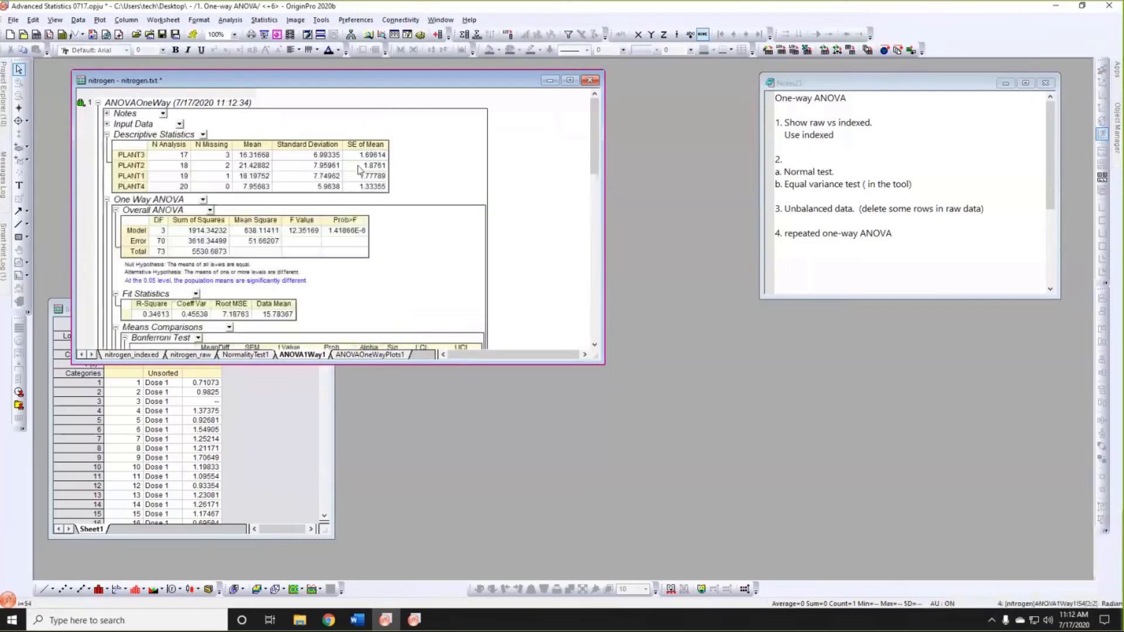
Examine the recalculated report's per-plant sample sizes in Descriptive Statistics, the Overall ANOVA table and the Bonferroni means comparison.
{"action": "left_click", "coordinate": [183, 157]}
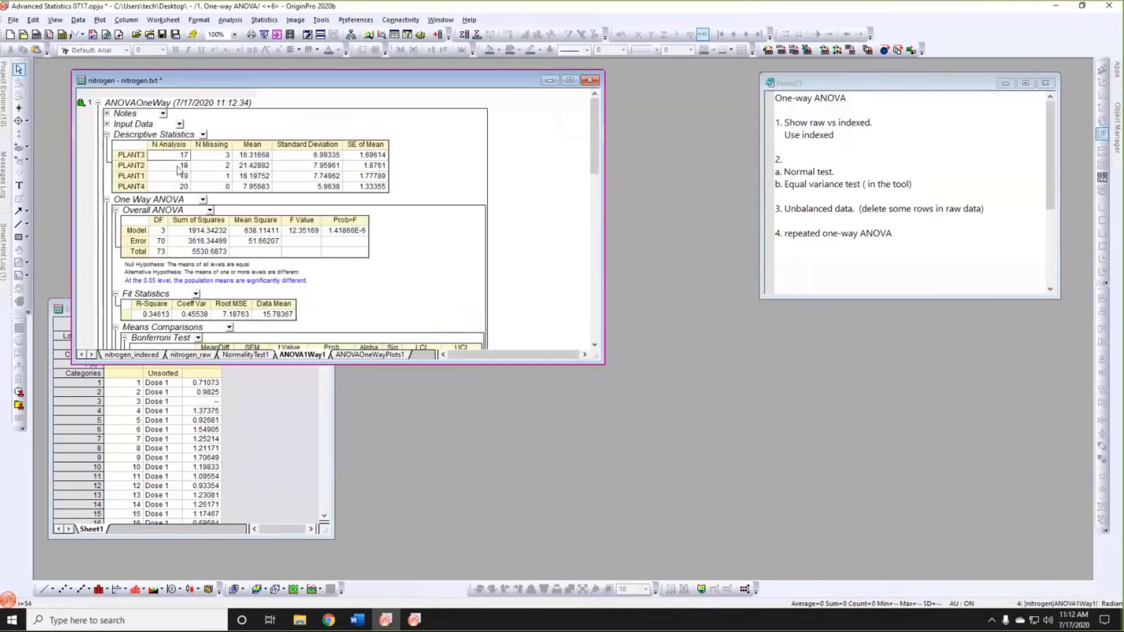
{"action": "left_click", "coordinate": [183, 186]}
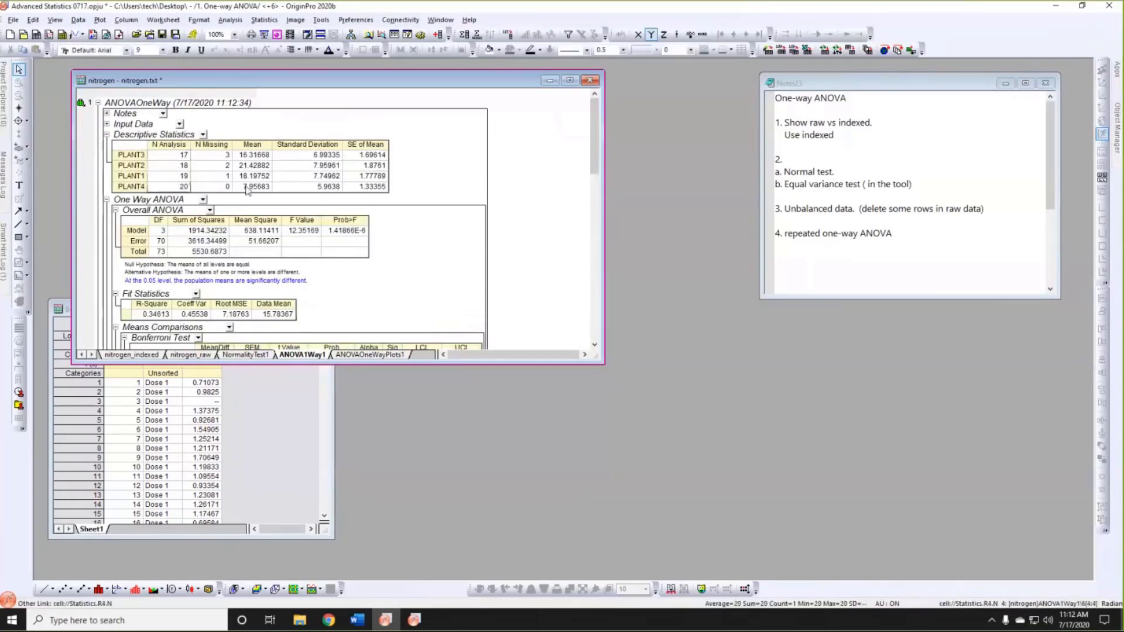
{"action": "left_click", "coordinate": [441, 188]}
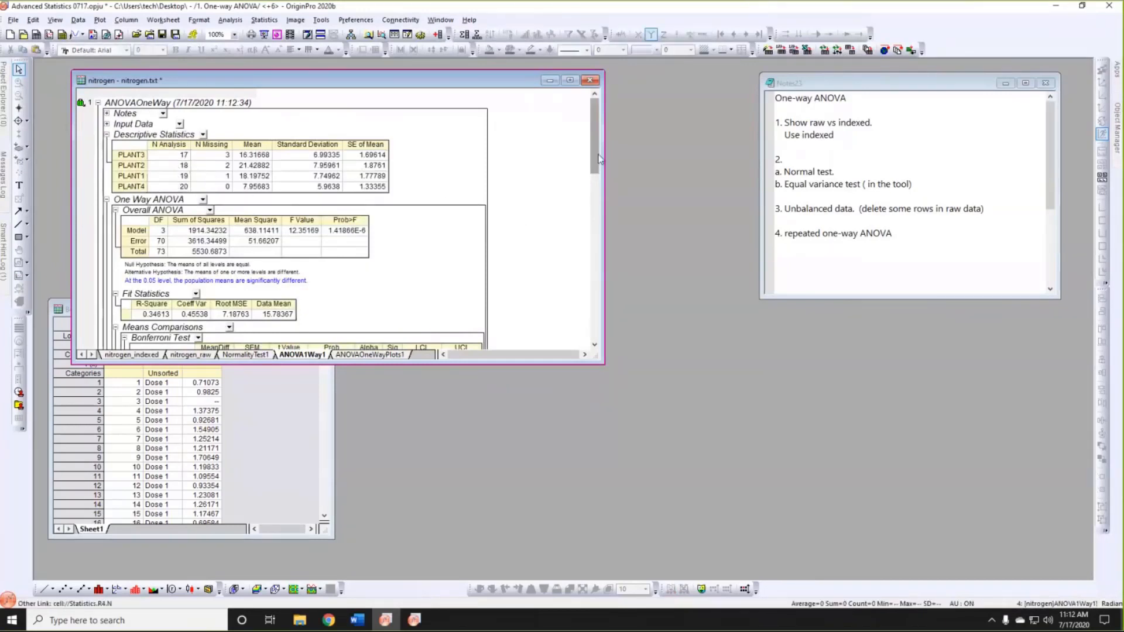
{"action": "scroll", "coordinate": [599, 158], "scroll_direction": "down", "scroll_amount": 5}
{"action": "scroll", "coordinate": [468, 246], "scroll_direction": "up", "scroll_amount": 2}
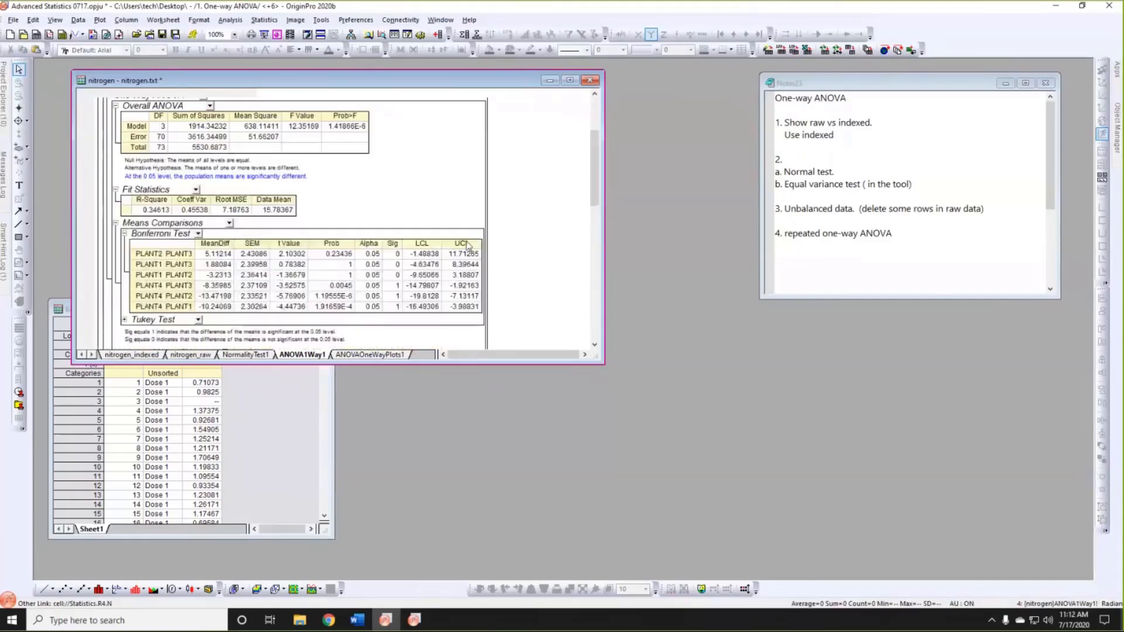
{"action": "scroll", "coordinate": [471, 246], "scroll_direction": "up", "scroll_amount": 3}
Bring the ONE WAY RMANOVA workbook in front of the nitrogen report, move it higher and make it taller.
{"action": "left_click", "coordinate": [272, 426]}
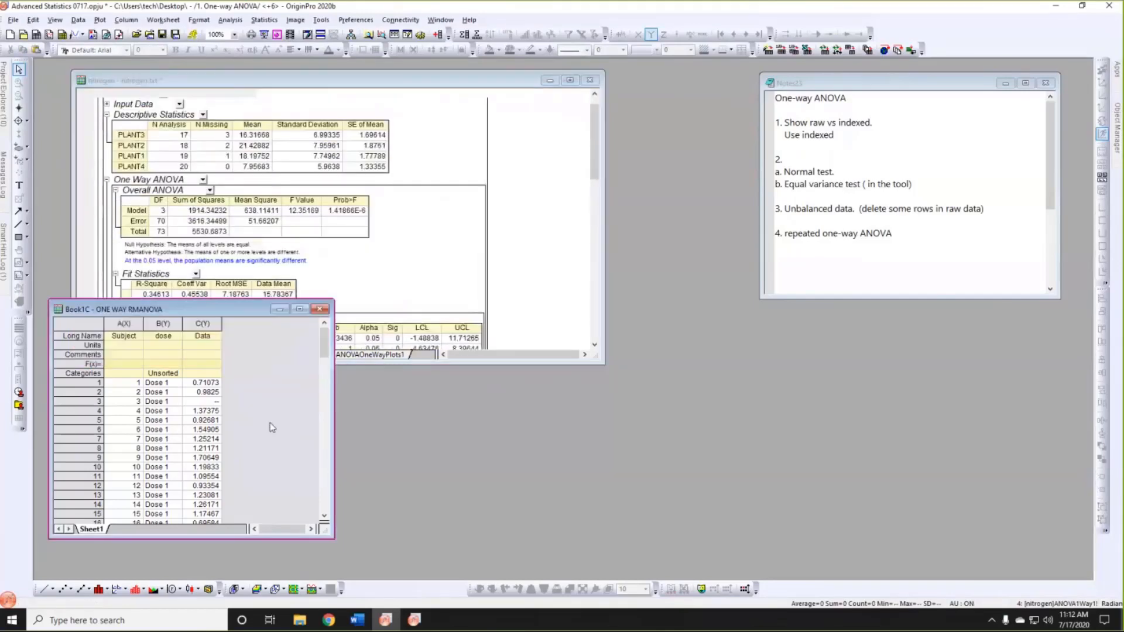
{"action": "left_click_drag", "start_coordinate": [241, 305], "coordinate": [290, 239]}
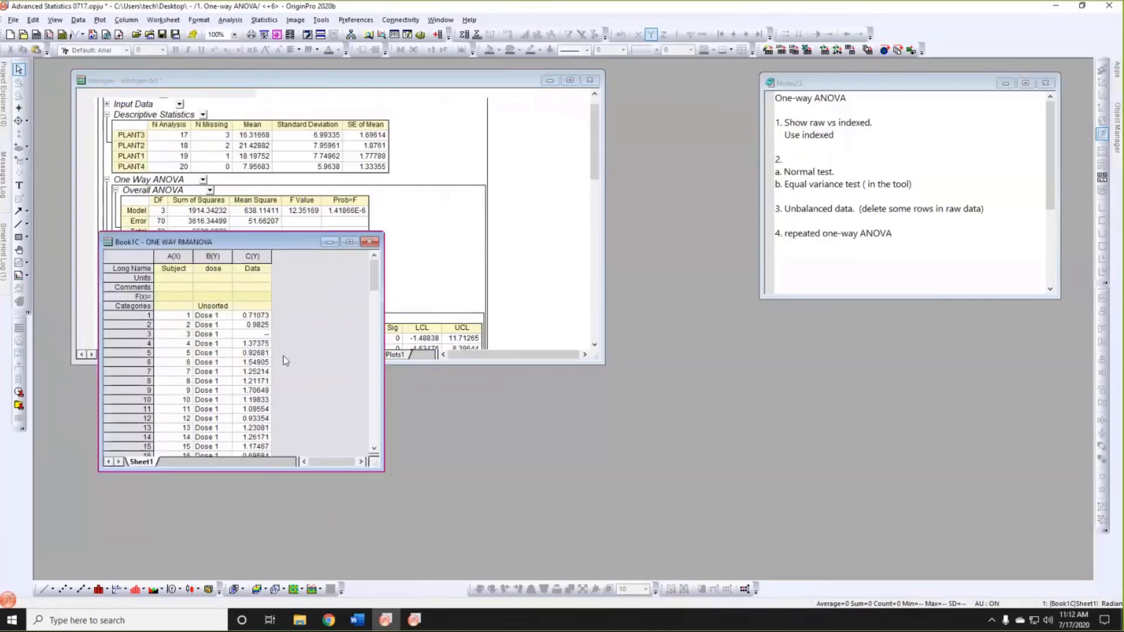
{"action": "left_click_drag", "start_coordinate": [384, 472], "coordinate": [379, 555]}
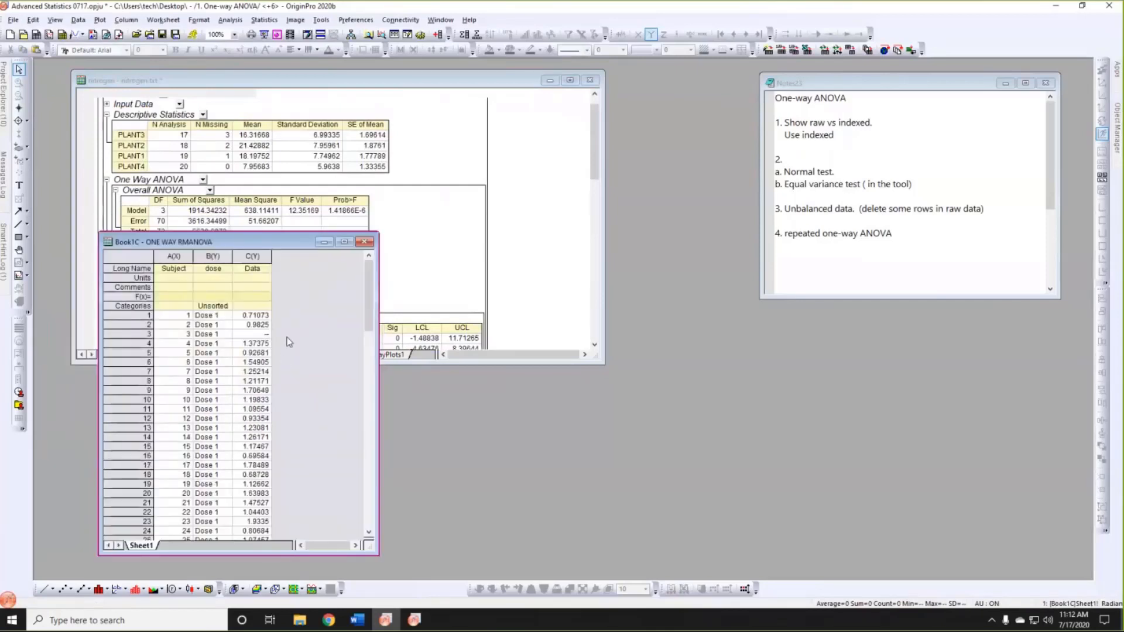
Review the Data, dose and Subject columns of the ONE WAY RMANOVA sheet to see how the repeated measurements are indexed.
{"action": "left_click", "coordinate": [243, 256]}
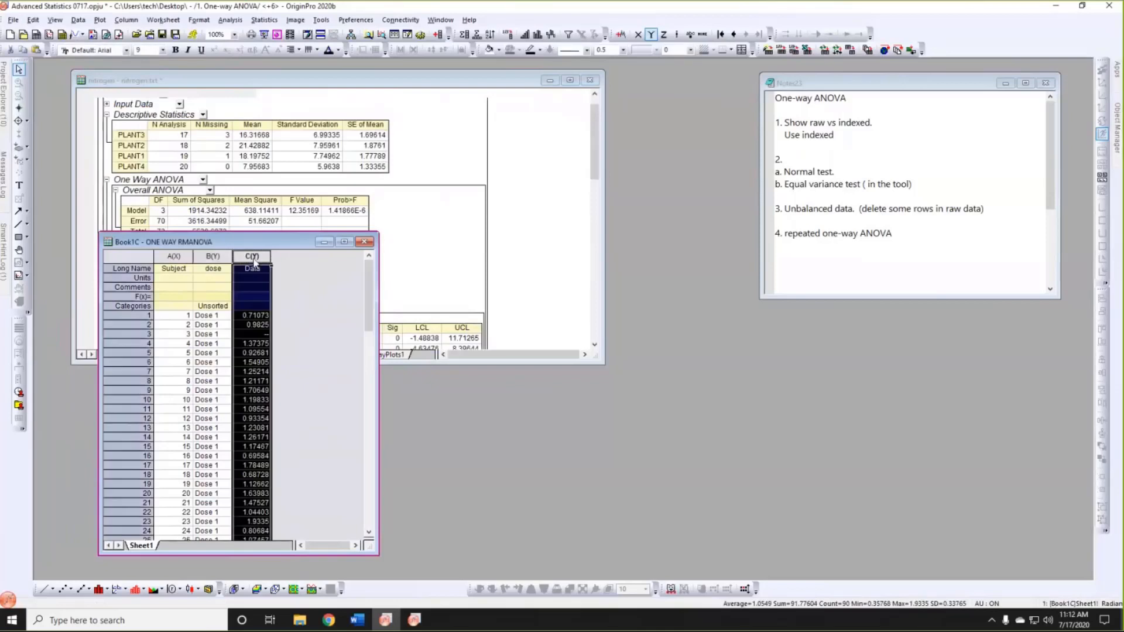
{"action": "left_click", "coordinate": [209, 256]}
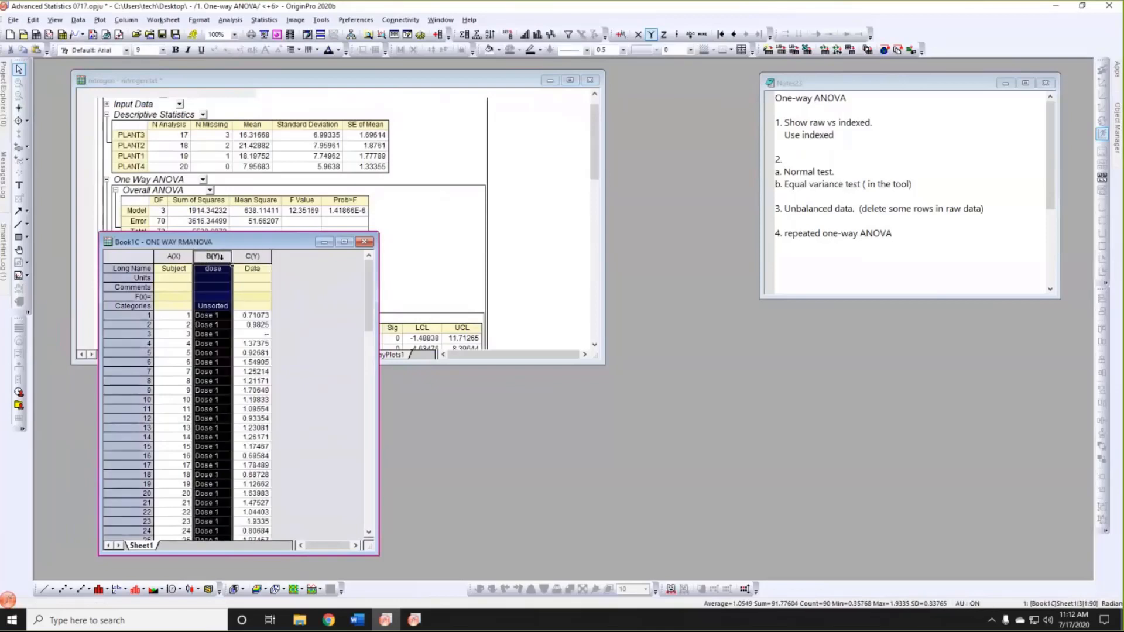
{"action": "left_click", "coordinate": [303, 296]}
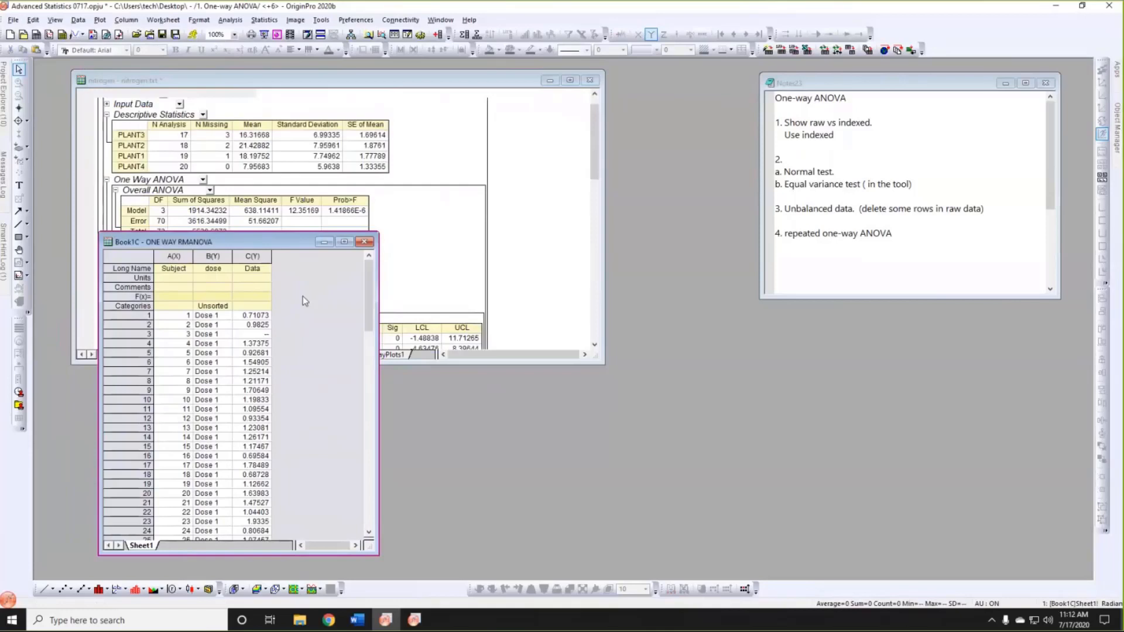
{"action": "left_click", "coordinate": [177, 256]}
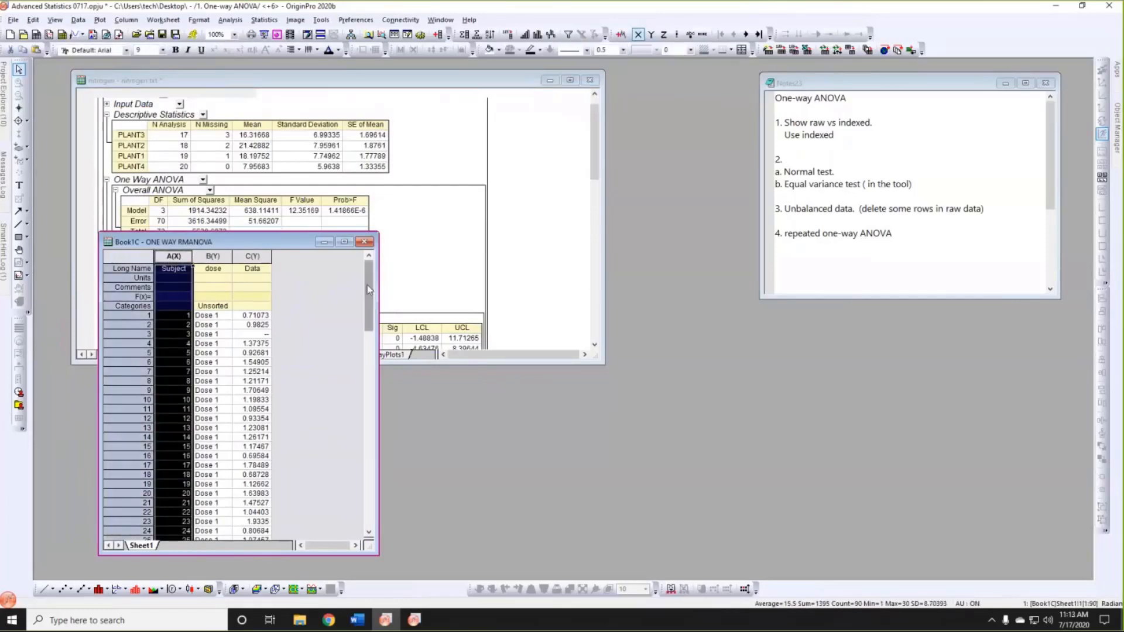
{"action": "left_click_drag", "start_coordinate": [369, 288], "coordinate": [368, 285]}
{"action": "left_click", "coordinate": [342, 295]}
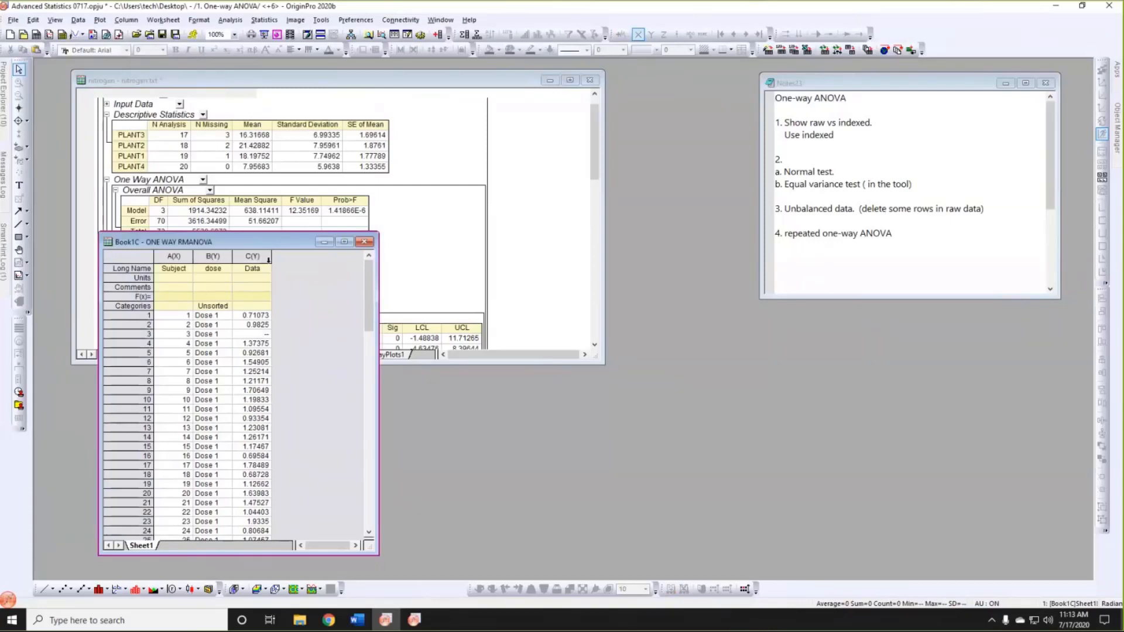
Run an indexed One-Way Repeated Measures ANOVA on the Data column with dose as factor and Subject as subject.
{"action": "left_click", "coordinate": [268, 260]}
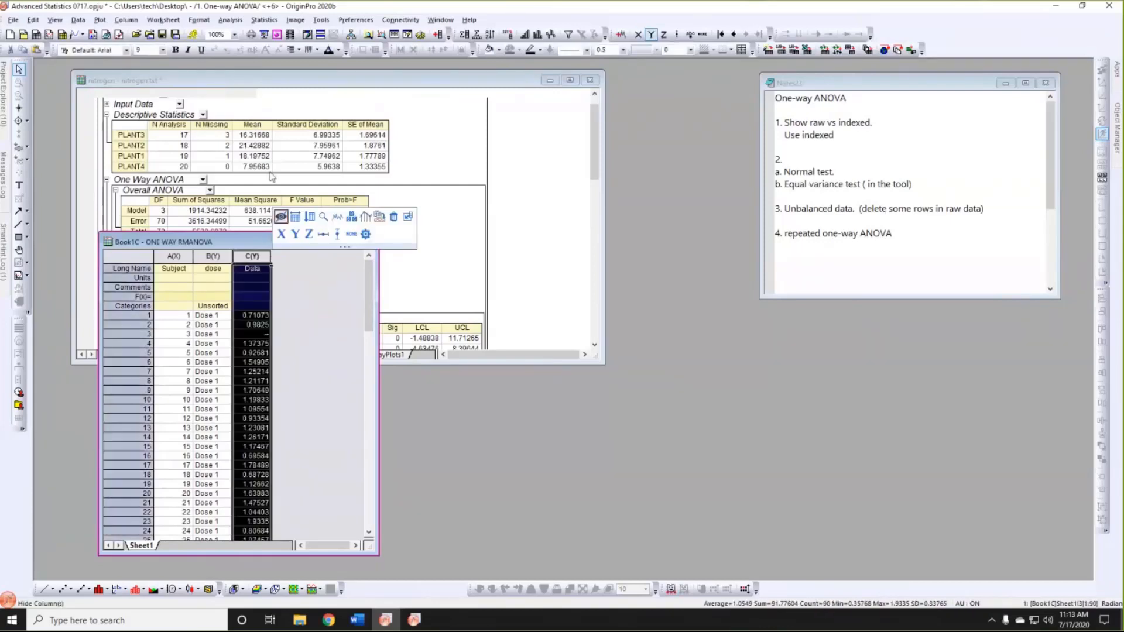
{"action": "left_click", "coordinate": [264, 20]}
{"action": "mouse_move", "coordinate": [286, 78]}
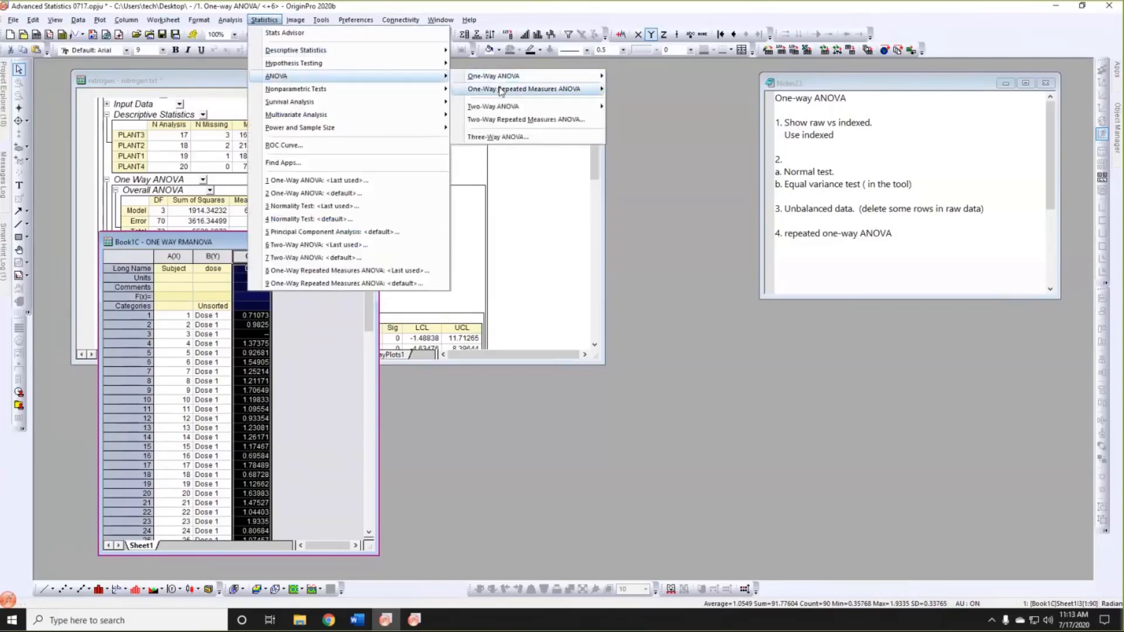
{"action": "mouse_move", "coordinate": [501, 89]}
{"action": "left_click", "coordinate": [648, 106]}
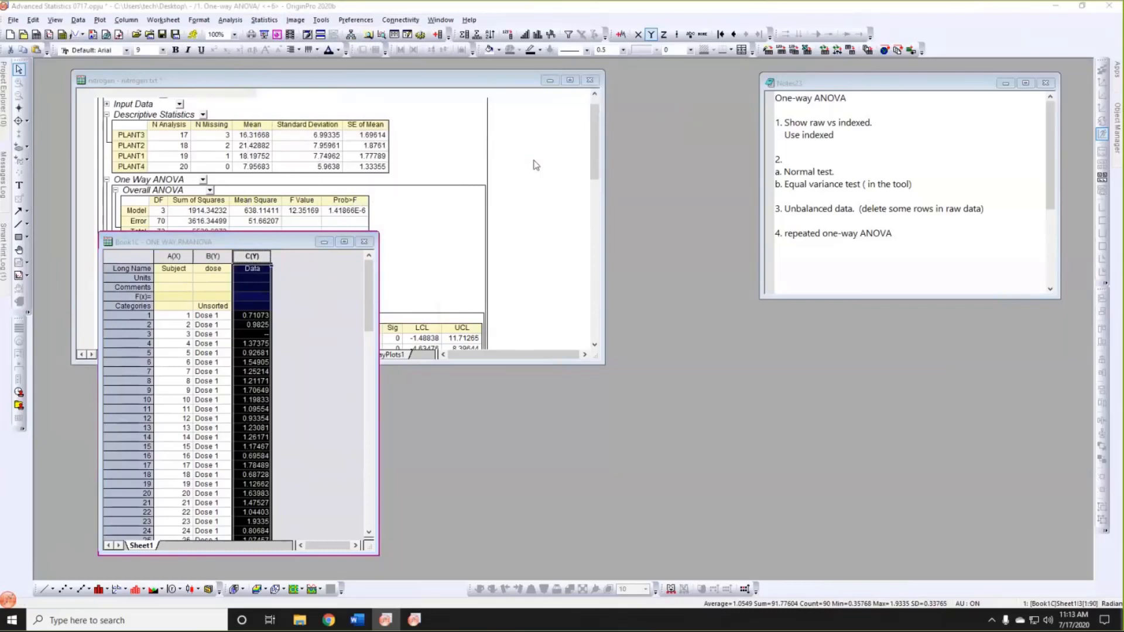
{"action": "left_click", "coordinate": [662, 316]}
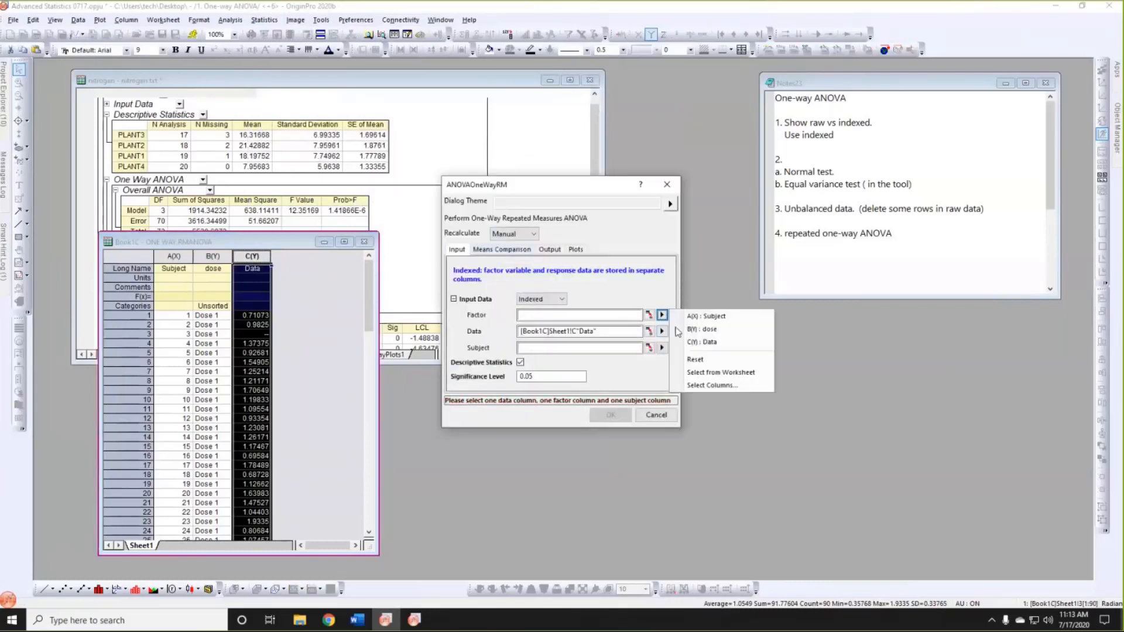
{"action": "left_click", "coordinate": [679, 329]}
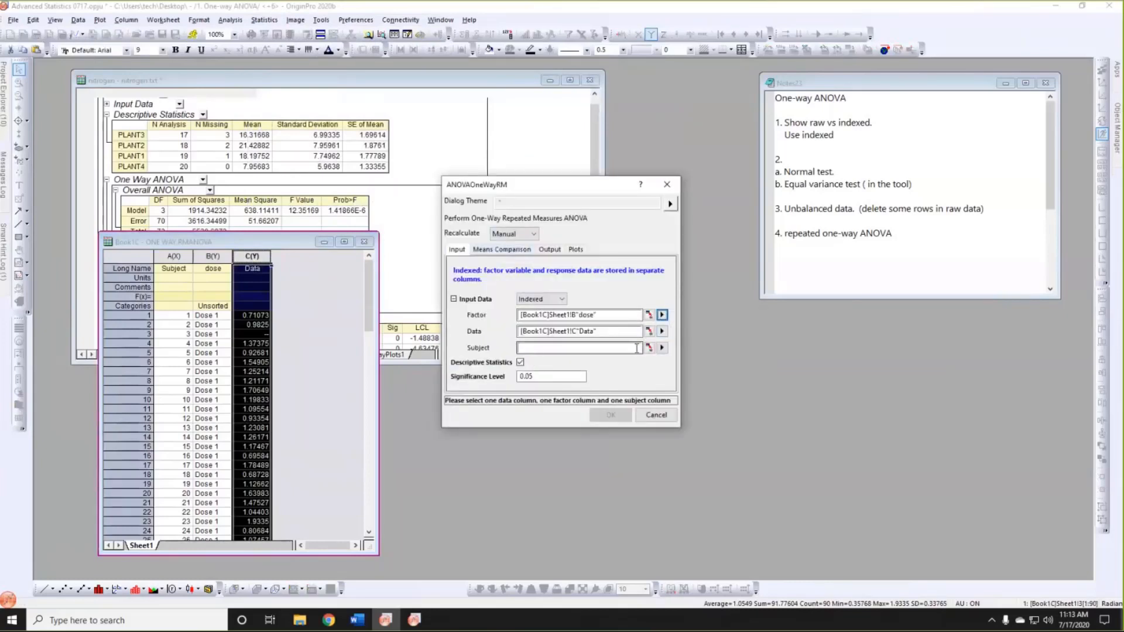
{"action": "left_click", "coordinate": [662, 347]}
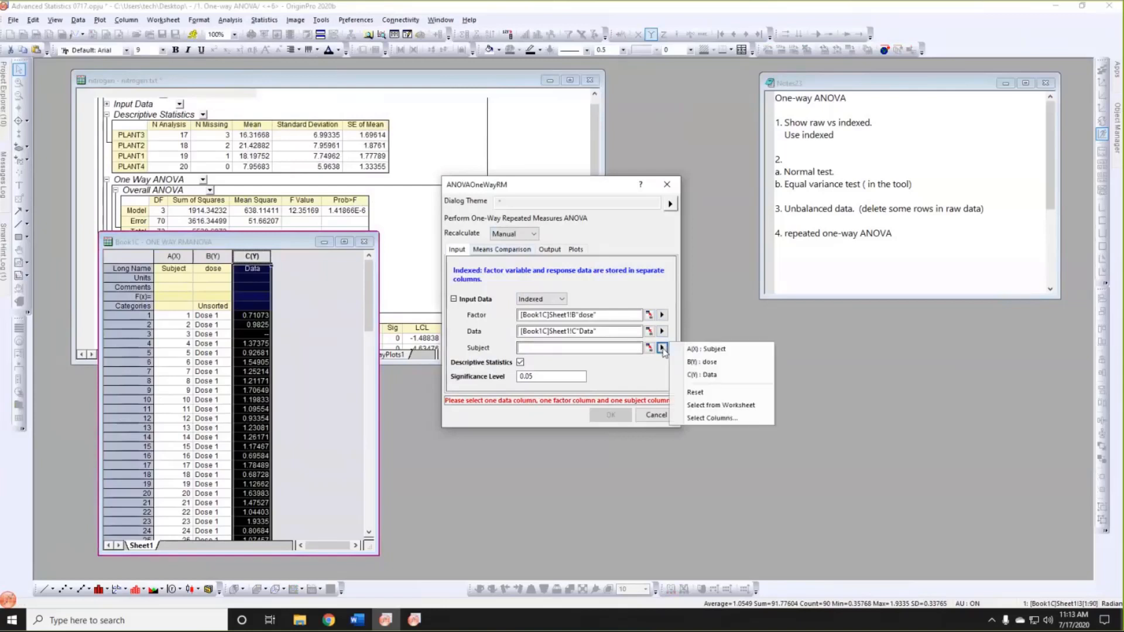
{"action": "left_click", "coordinate": [705, 350]}
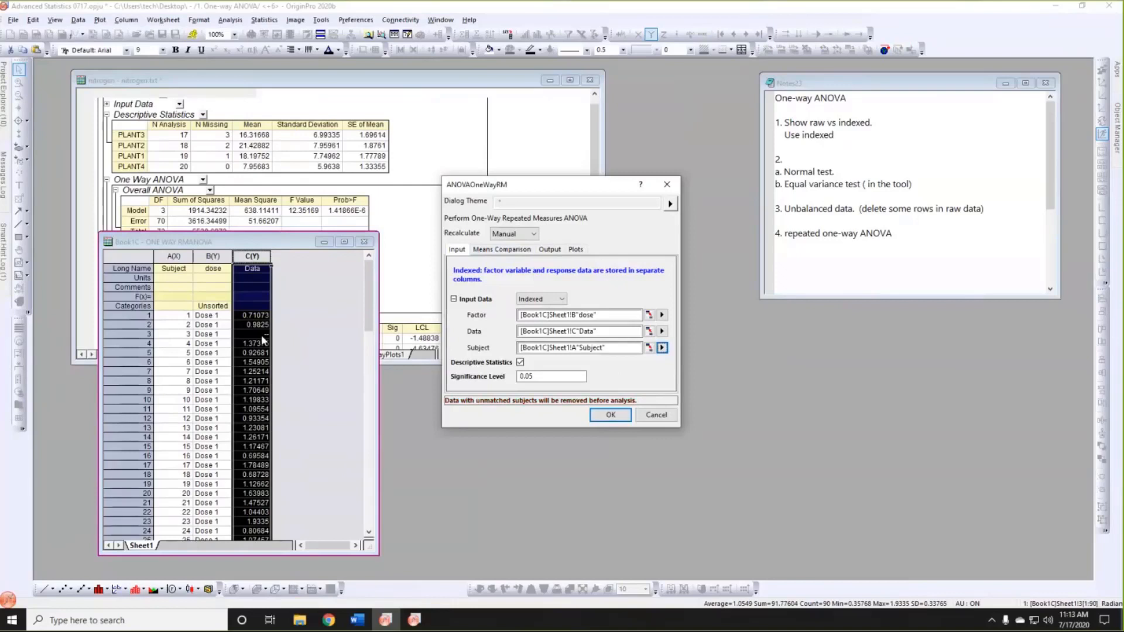
{"action": "left_click", "coordinate": [612, 416]}
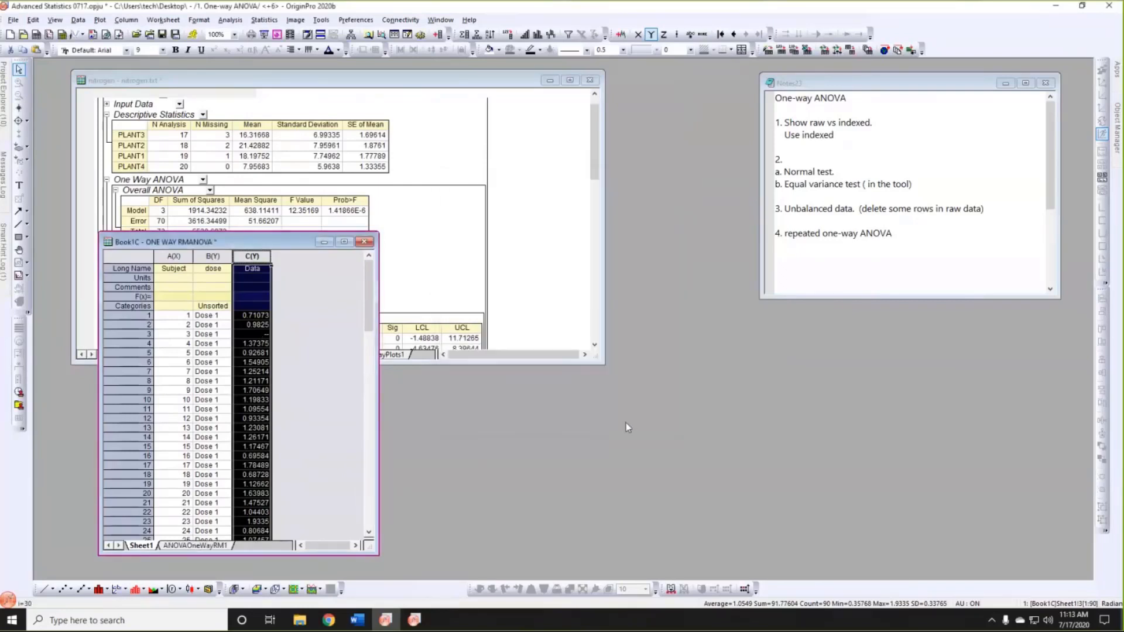
Open the ANOVAOneWayRM1 report sheet, widen its window, and examine the sphericity, within-subjects, between-subjects and descriptive tables.
{"action": "left_click_drag", "start_coordinate": [294, 242], "coordinate": [315, 157]}
{"action": "left_click", "coordinate": [213, 460]}
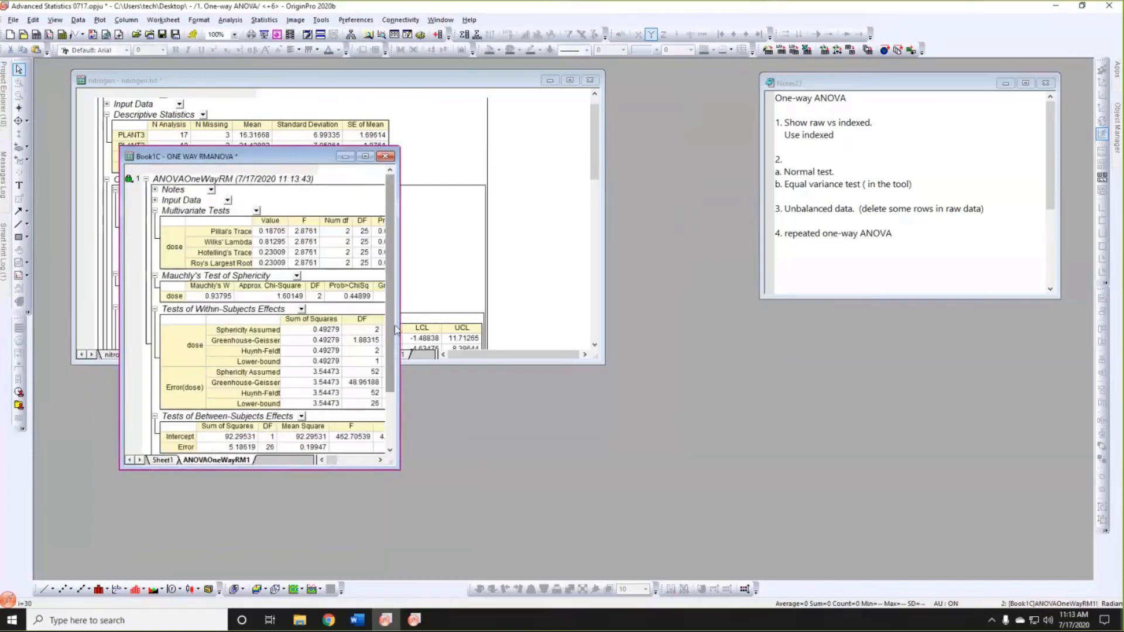
{"action": "left_click_drag", "start_coordinate": [400, 326], "coordinate": [565, 325]}
{"action": "scroll", "coordinate": [465, 375], "scroll_direction": "down", "scroll_amount": 2}
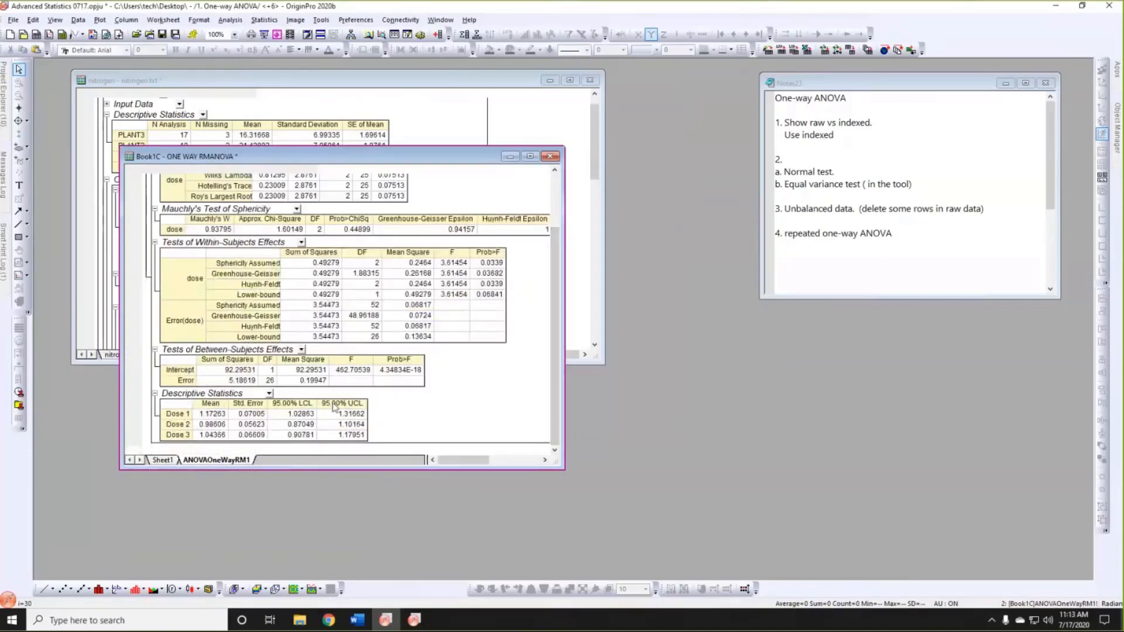
{"action": "scroll", "coordinate": [398, 388], "scroll_direction": "up", "scroll_amount": 2}
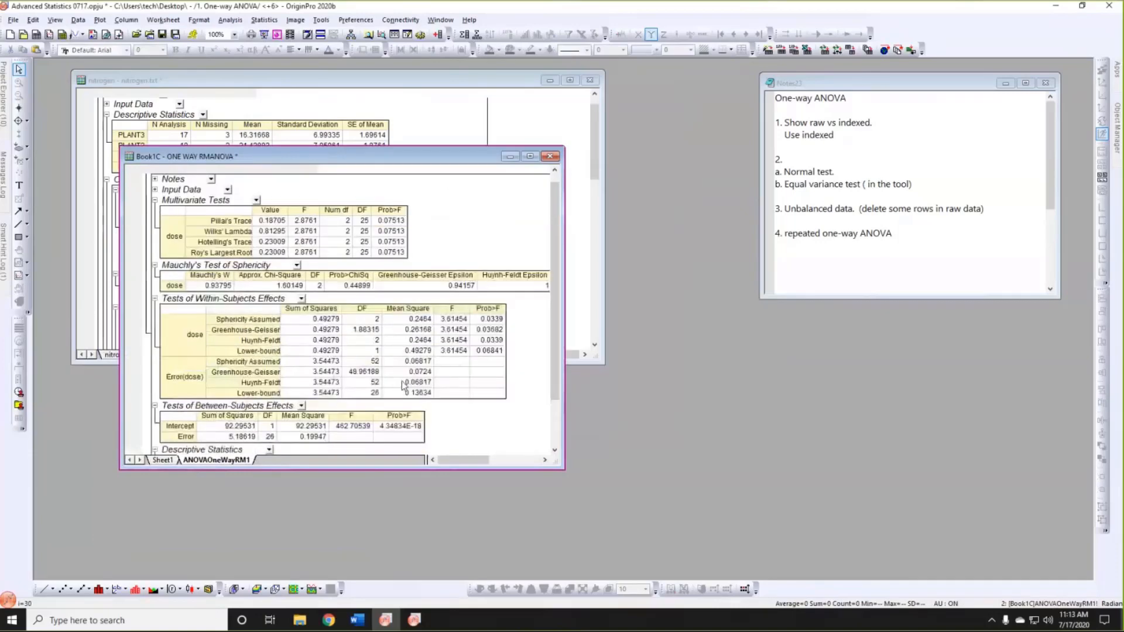
Switch to the 2. Two-way ANOVA project folder, bring the SBPIndex workbook to the front and reposition it.
{"action": "mouse_move", "coordinate": [4, 109]}
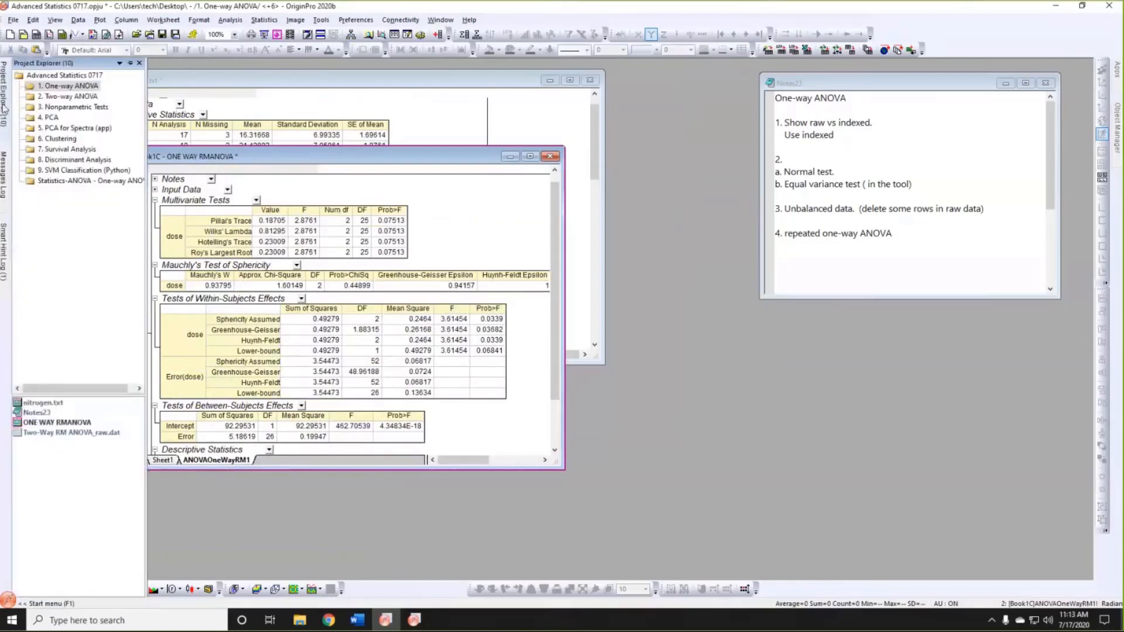
{"action": "left_click", "coordinate": [49, 100]}
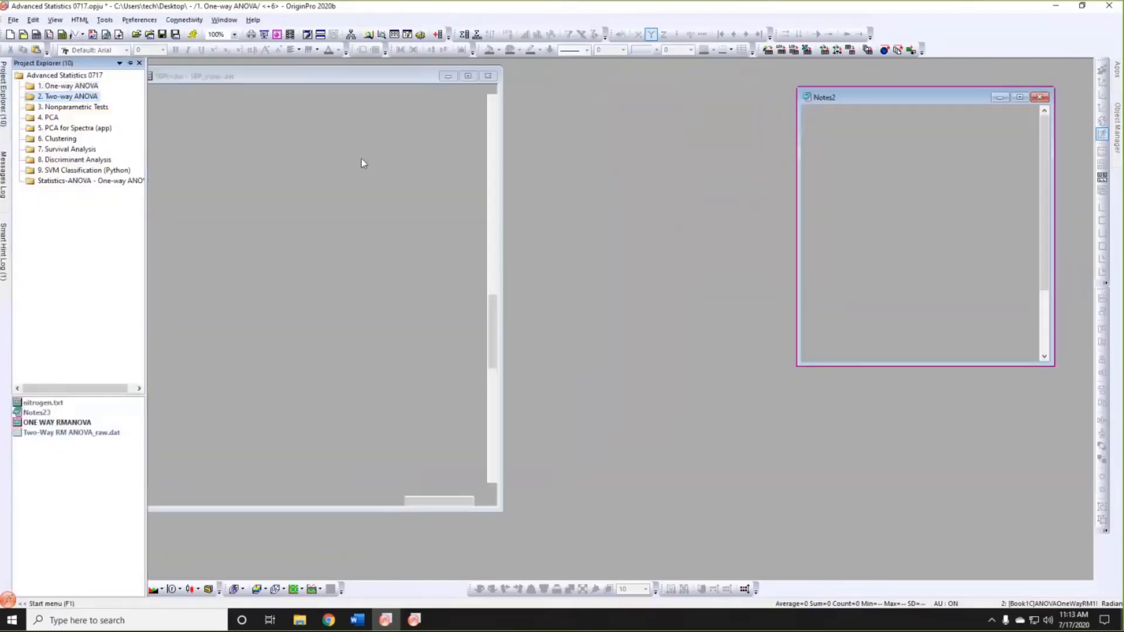
{"action": "left_click", "coordinate": [347, 79]}
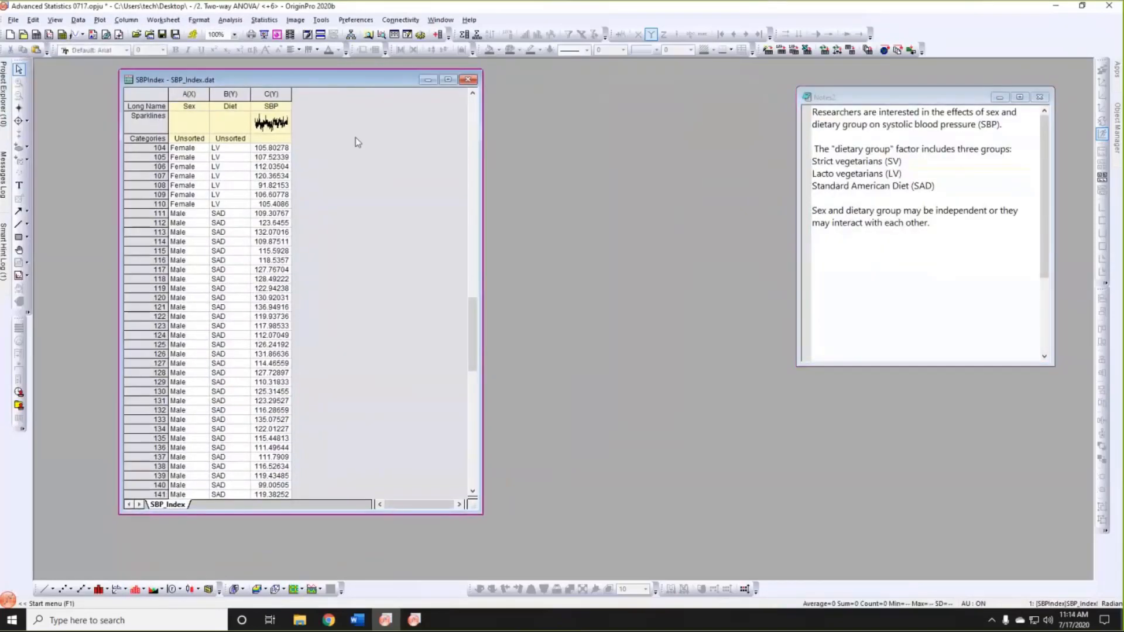
{"action": "left_click_drag", "start_coordinate": [349, 79], "coordinate": [305, 81]}
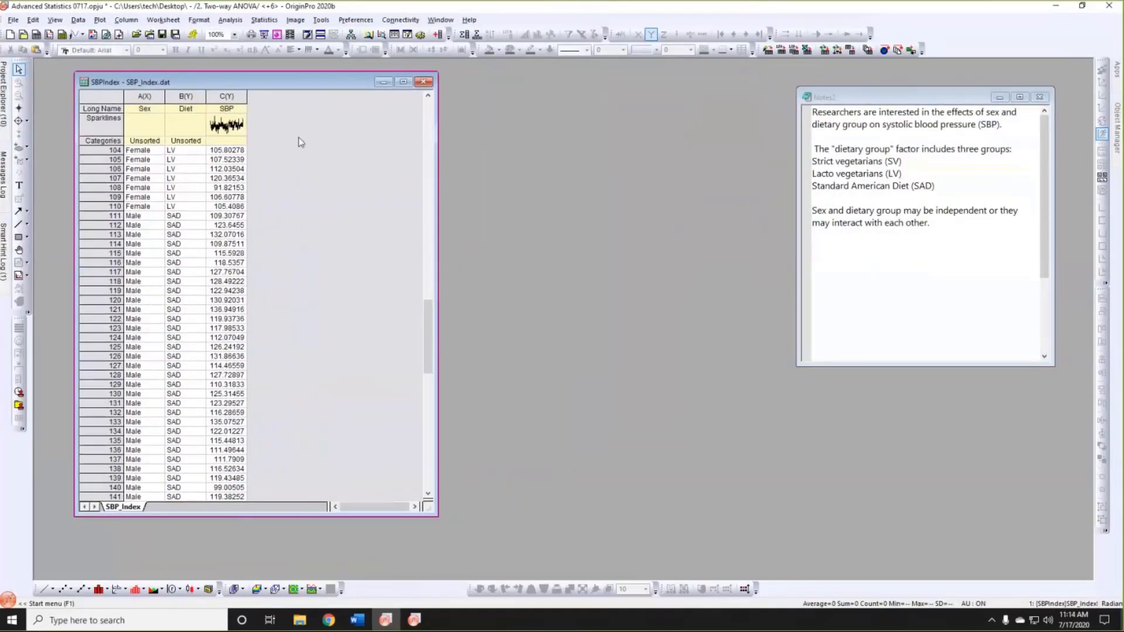
Review the Sex and Diet factor columns of the SBP_Index sheet.
{"action": "left_click", "coordinate": [139, 94]}
{"action": "left_click", "coordinate": [177, 95]}
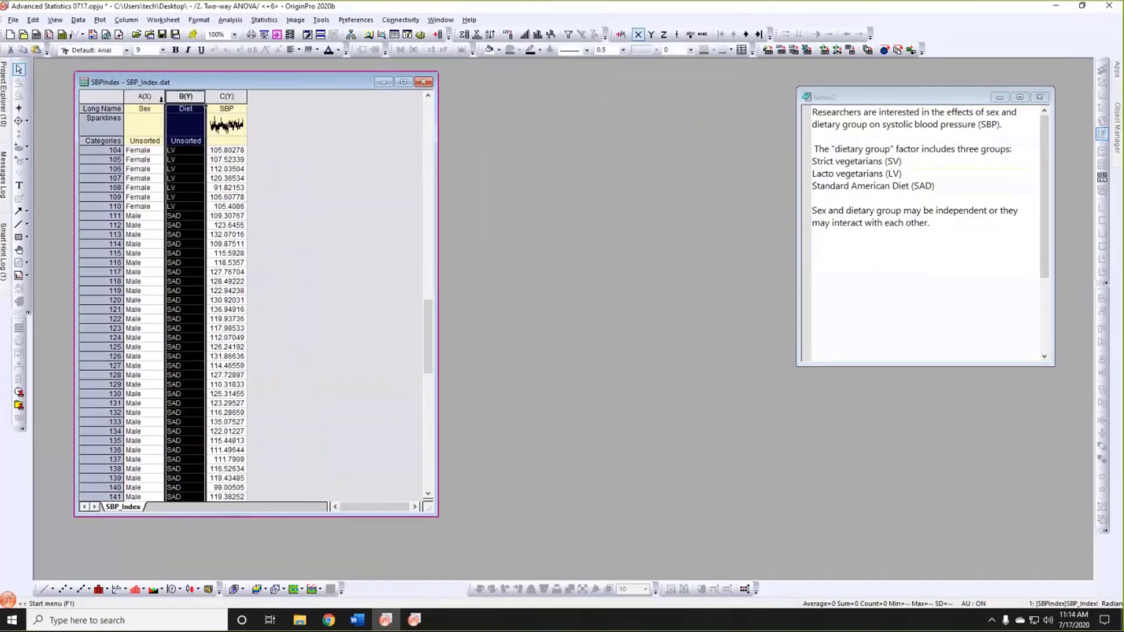
{"action": "left_click", "coordinate": [143, 96]}
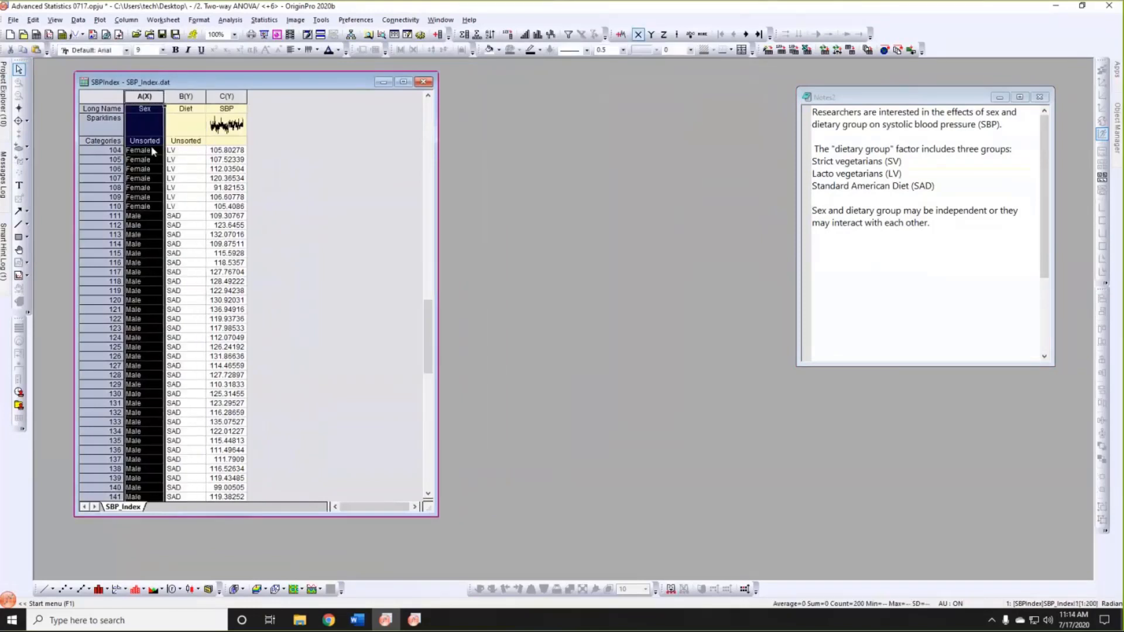
{"action": "left_click", "coordinate": [185, 96]}
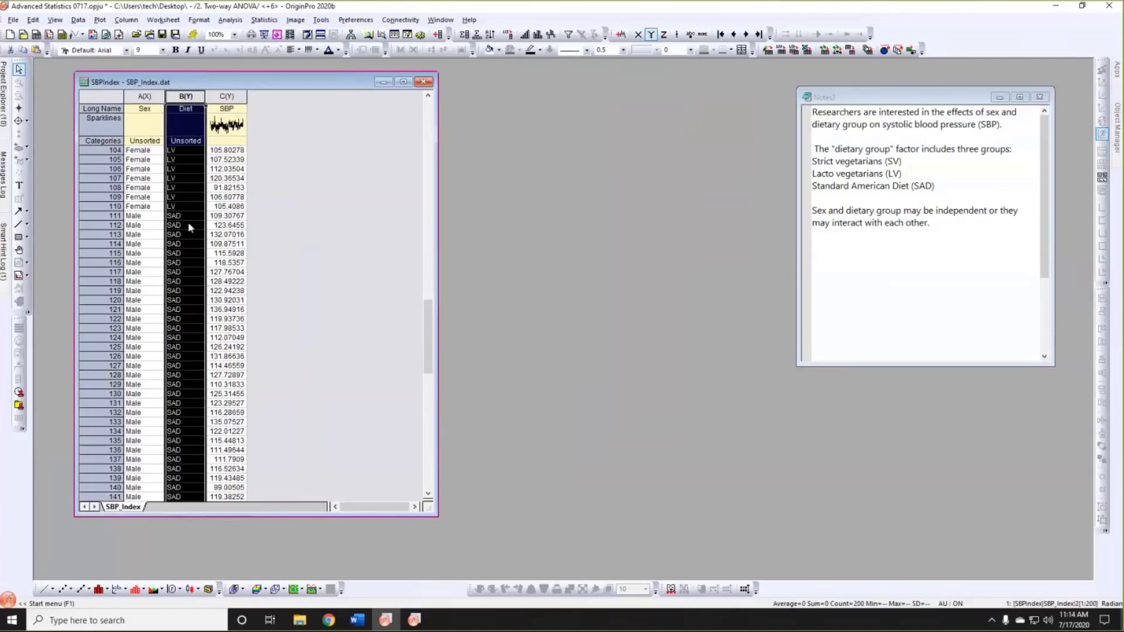
{"action": "left_click", "coordinate": [282, 195]}
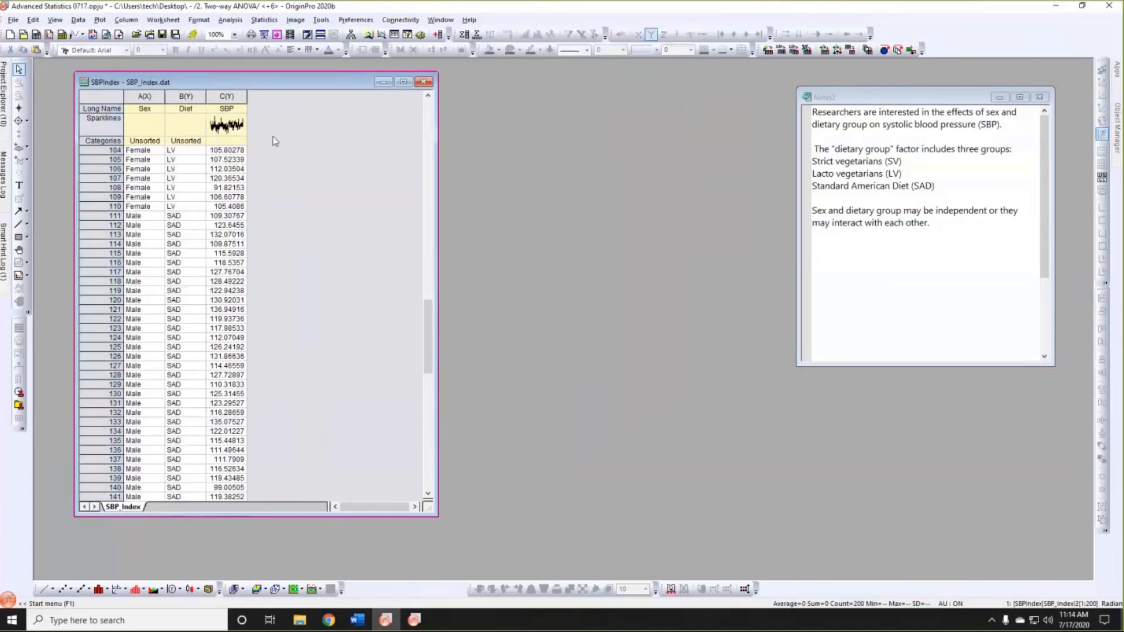
Set up an indexed Two-Way ANOVA on the SBP column with Sex as Factor A and Diet as Factor B.
{"action": "left_click", "coordinate": [234, 97]}
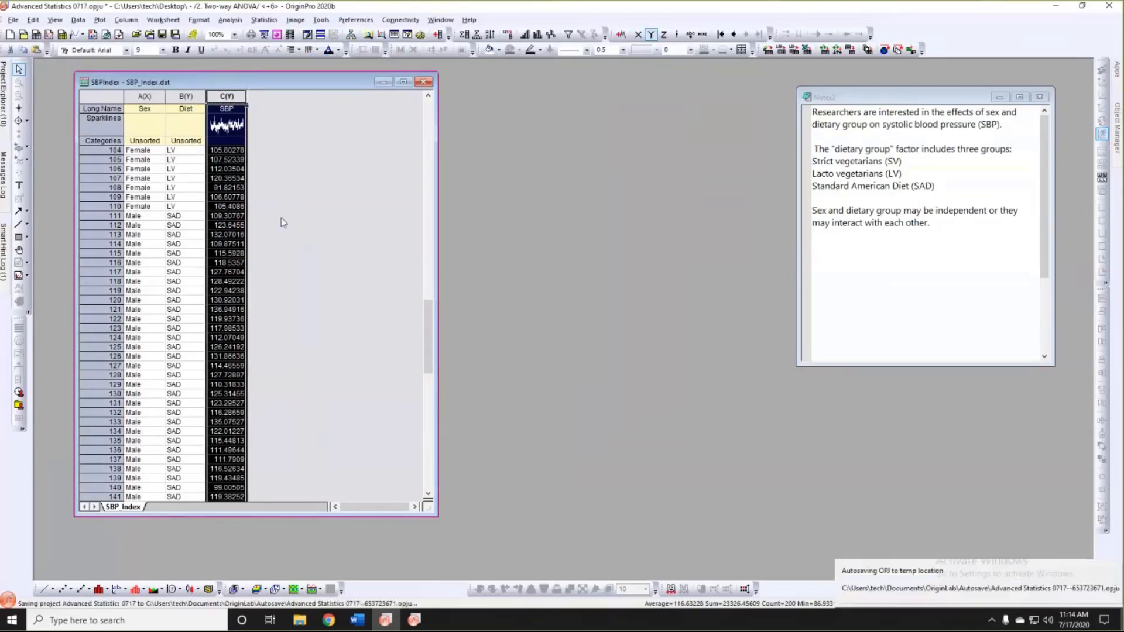
{"action": "left_click_drag", "start_coordinate": [253, 88], "coordinate": [238, 90]}
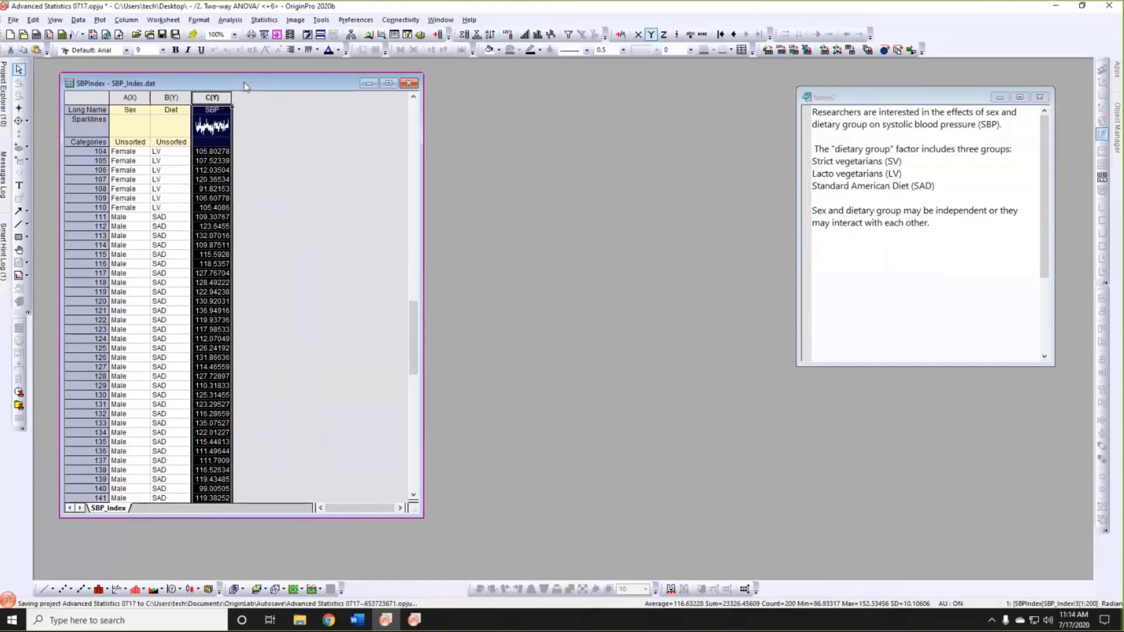
{"action": "left_click", "coordinate": [265, 20]}
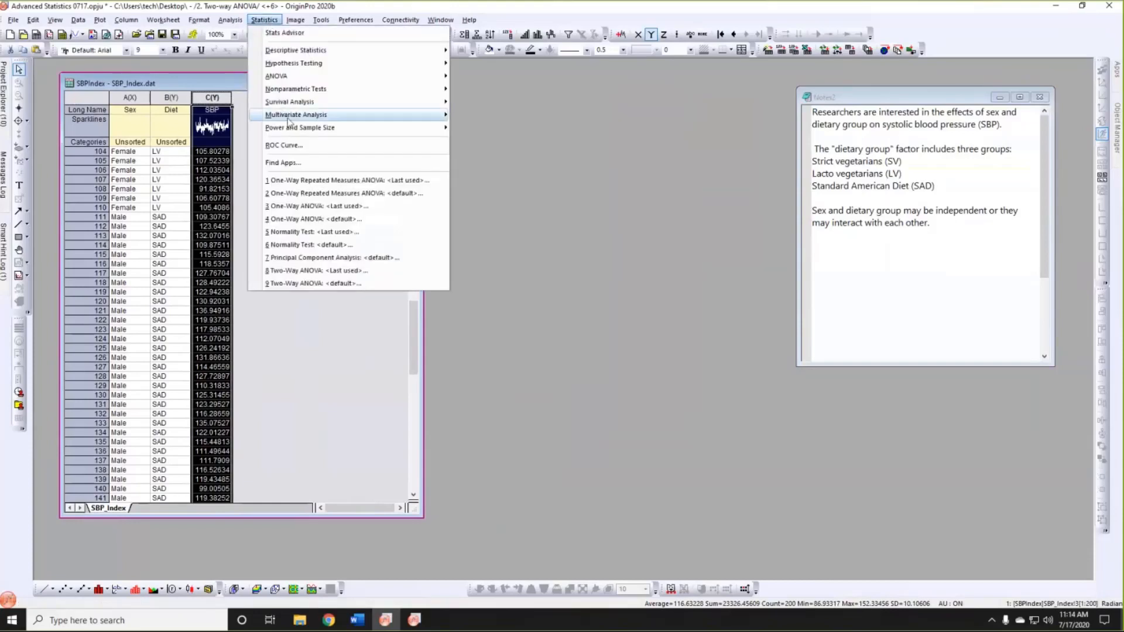
{"action": "mouse_move", "coordinate": [289, 119]}
{"action": "mouse_move", "coordinate": [292, 77]}
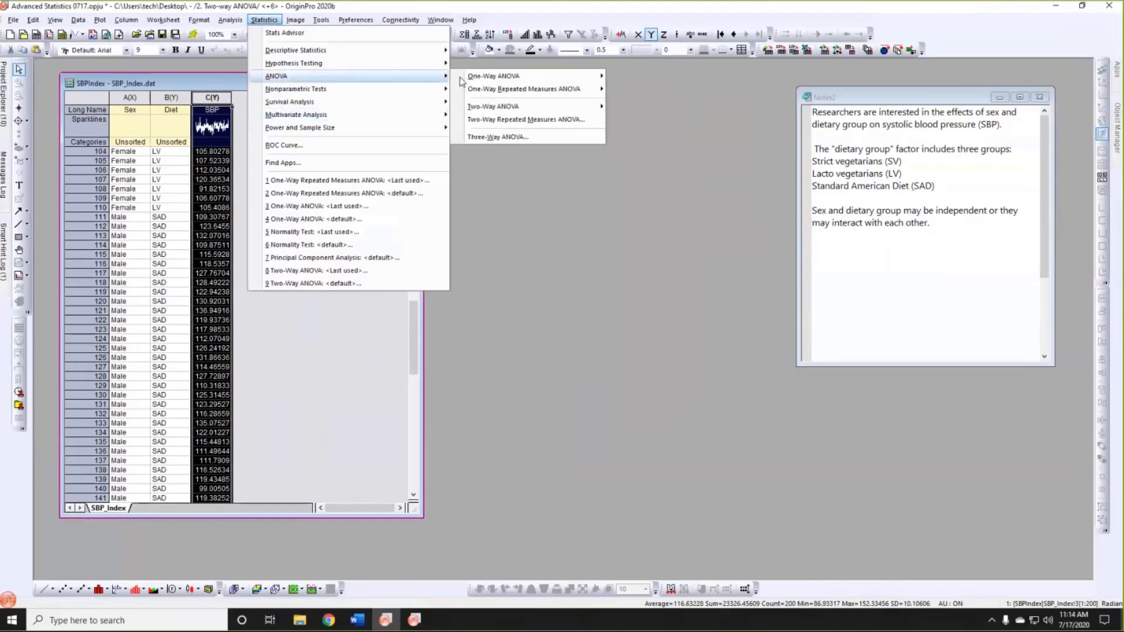
{"action": "mouse_move", "coordinate": [515, 106]}
{"action": "left_click", "coordinate": [641, 124]}
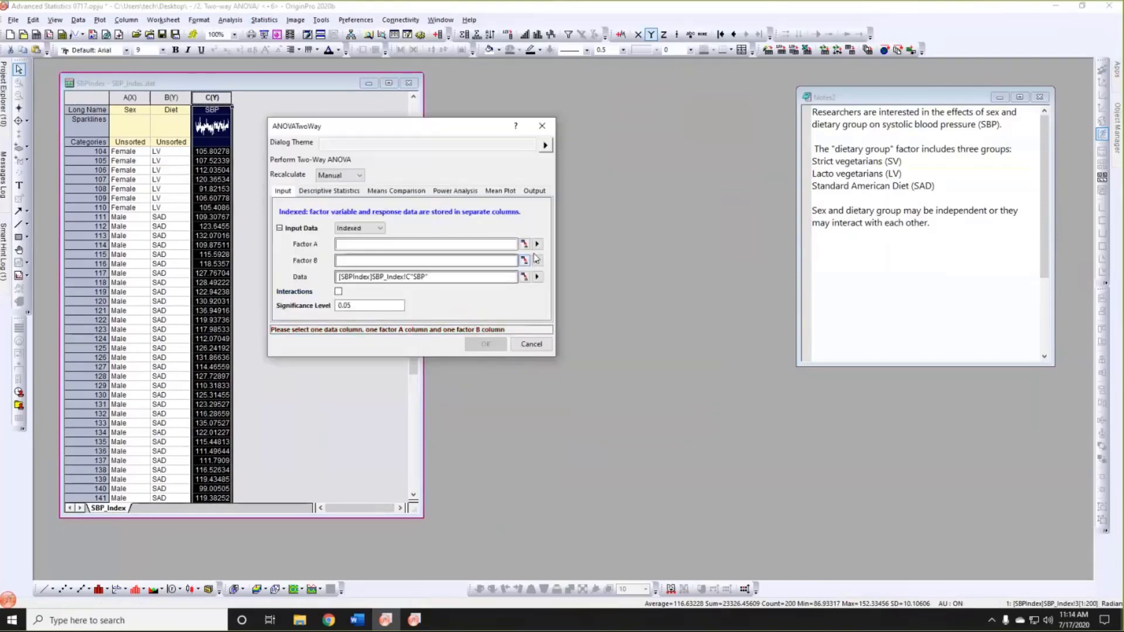
{"action": "left_click", "coordinate": [537, 245]}
{"action": "left_click", "coordinate": [574, 244]}
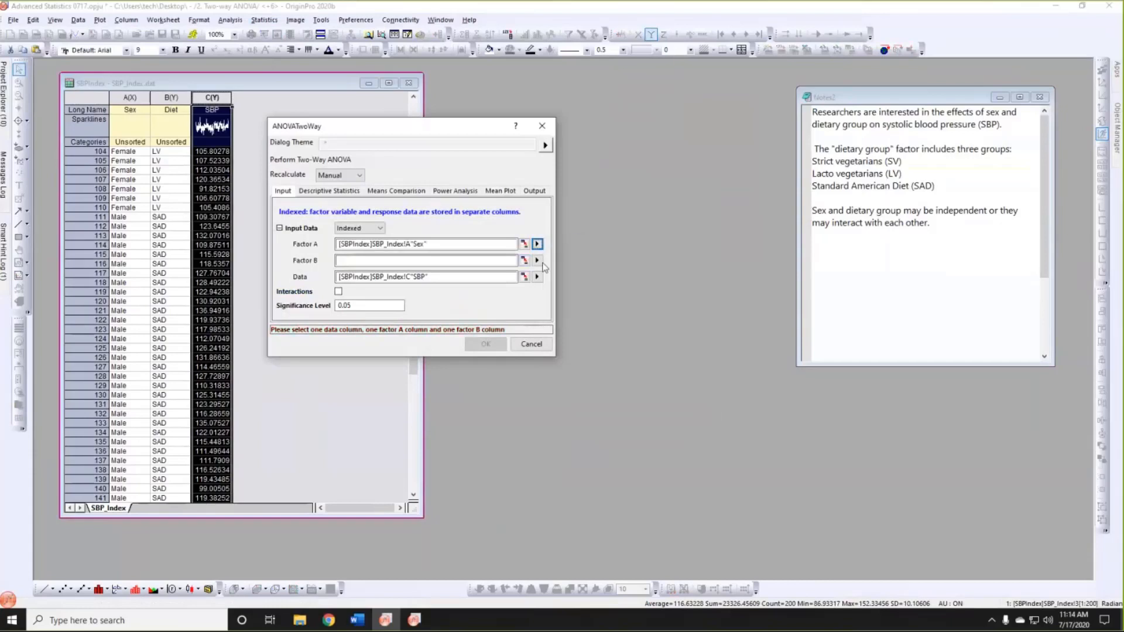
{"action": "left_click", "coordinate": [537, 261]}
{"action": "left_click", "coordinate": [574, 271]}
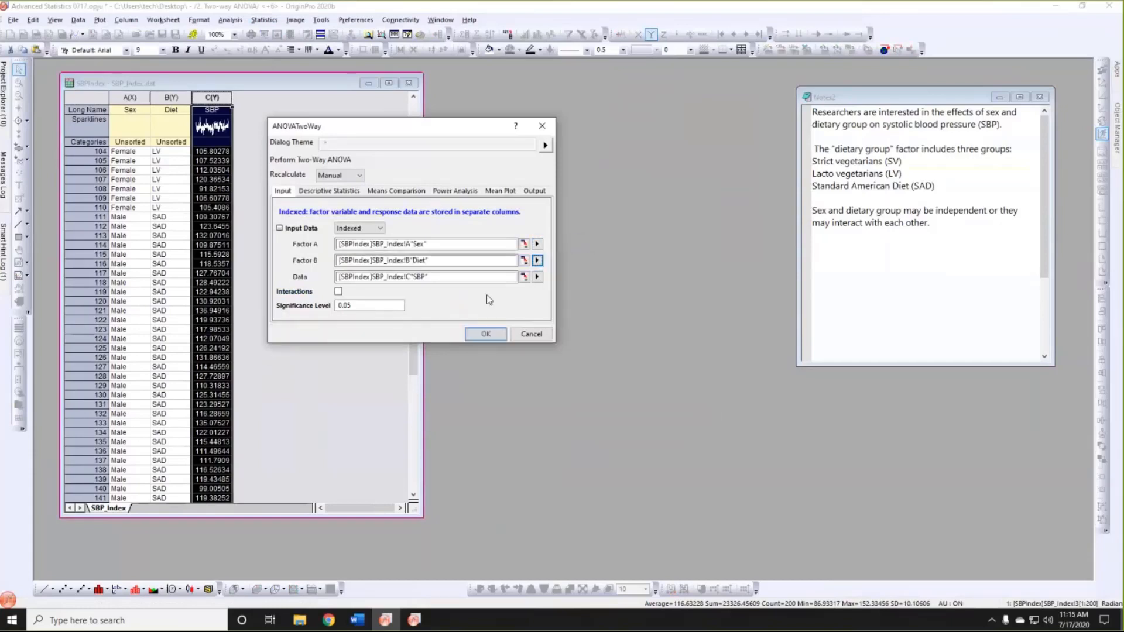
Include interactions in the two-way ANOVA and enable the Tukey and Bonferroni means comparisons.
{"action": "left_click", "coordinate": [338, 292]}
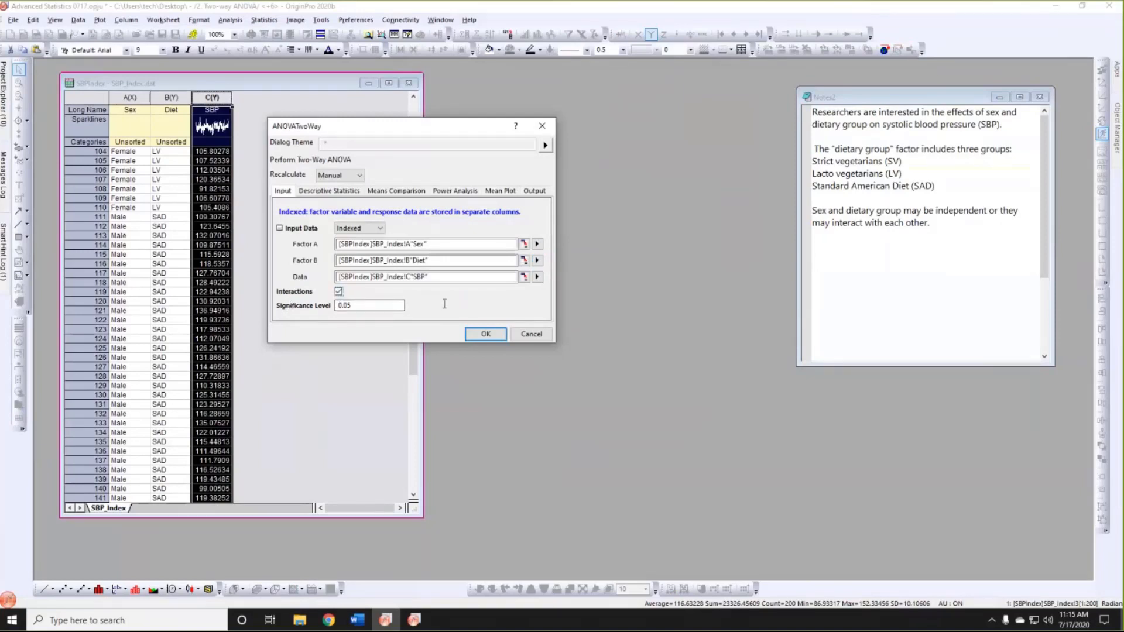
{"action": "left_click", "coordinate": [407, 197]}
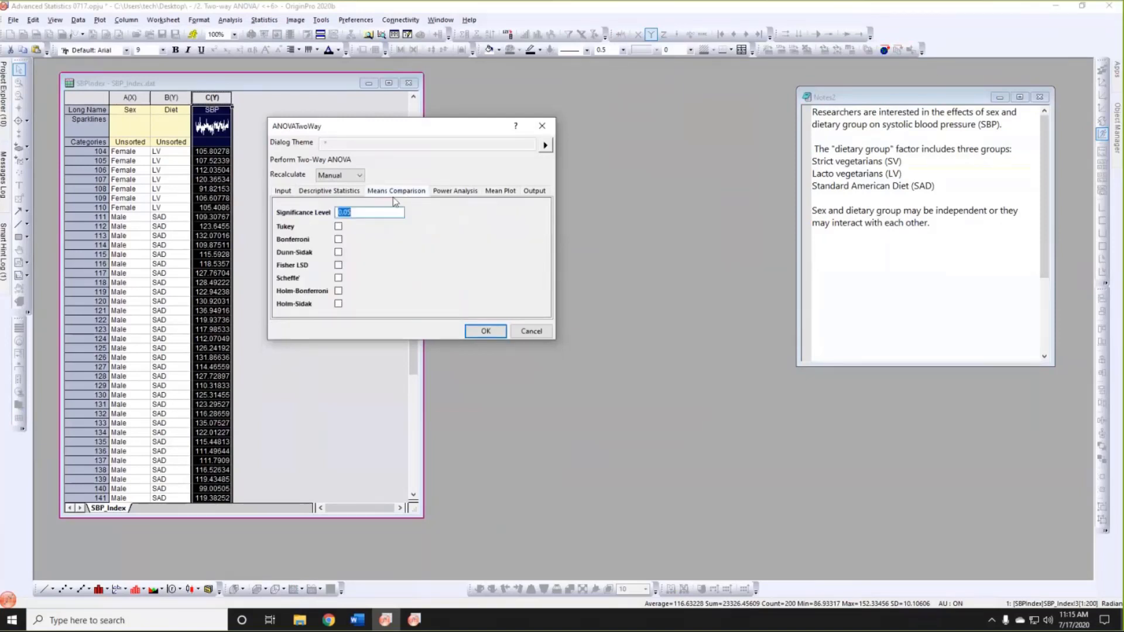
{"action": "left_click", "coordinate": [339, 239]}
{"action": "left_click_drag", "start_coordinate": [408, 131], "coordinate": [409, 126]}
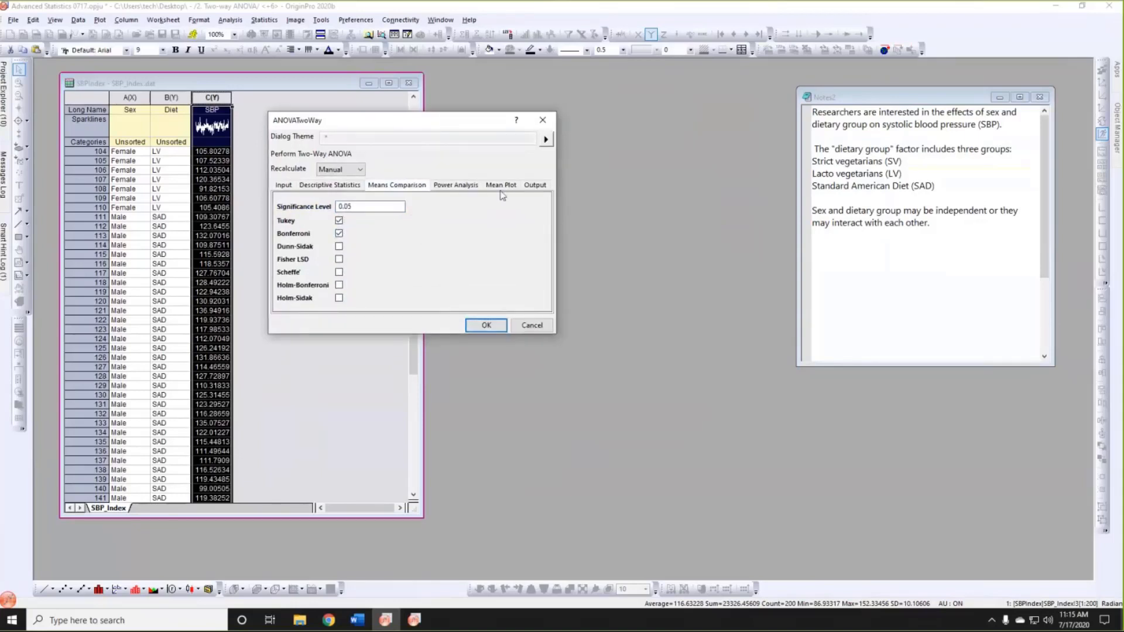
Enable mean plots for Factor A, Factor B and Interaction, and run the two-way ANOVA.
{"action": "left_click", "coordinate": [501, 186]}
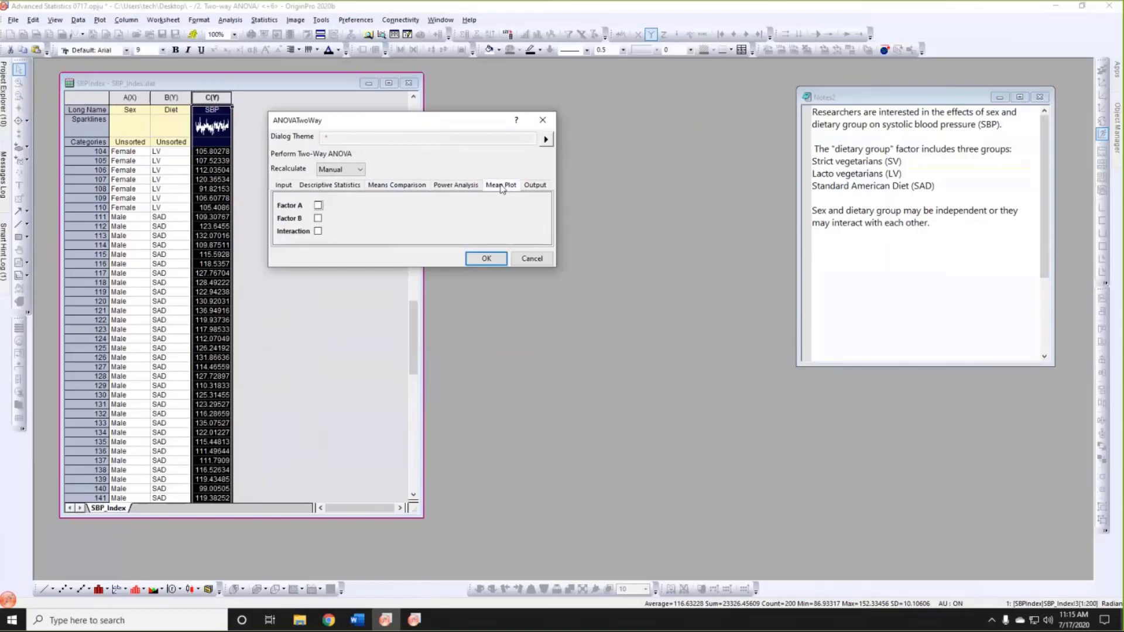
{"action": "left_click", "coordinate": [318, 231]}
{"action": "left_click", "coordinate": [318, 218]}
{"action": "left_click", "coordinate": [484, 260]}
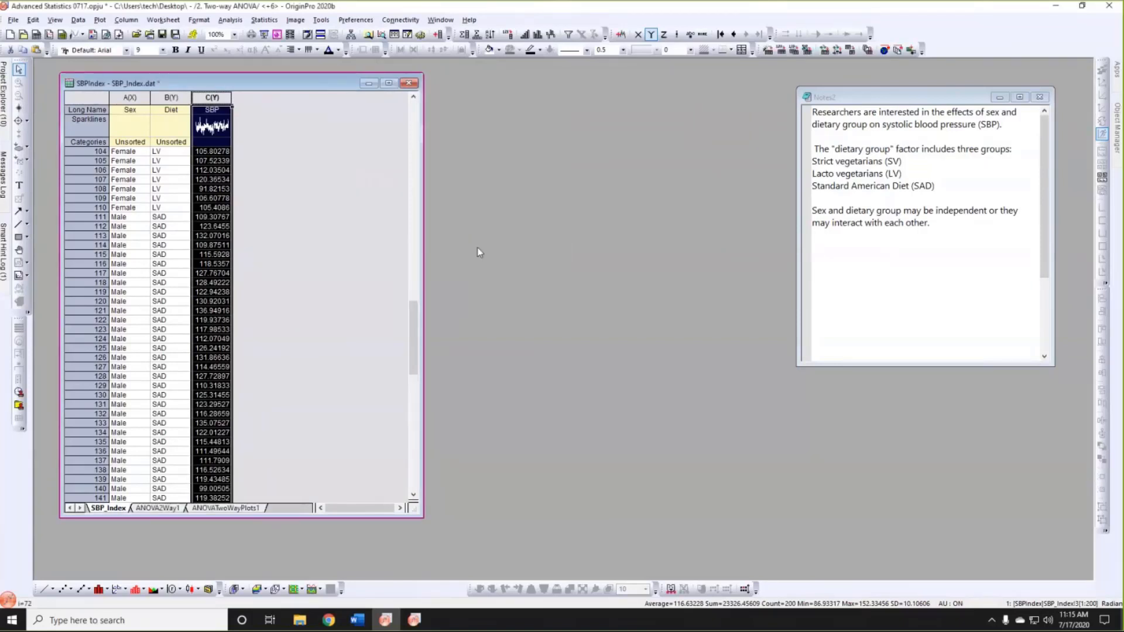
Open the ANOVA2Way1 report sheet, widen its window, and examine the Sex, Diet and Interaction rows of the Overall ANOVA table.
{"action": "left_click", "coordinate": [160, 509]}
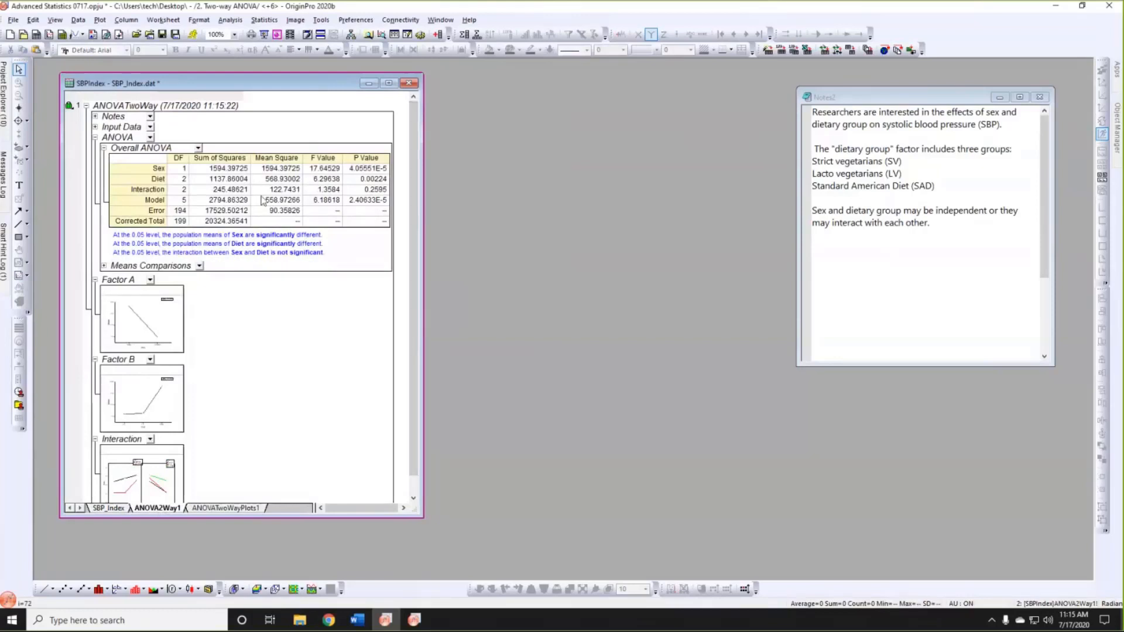
{"action": "left_click", "coordinate": [157, 181]}
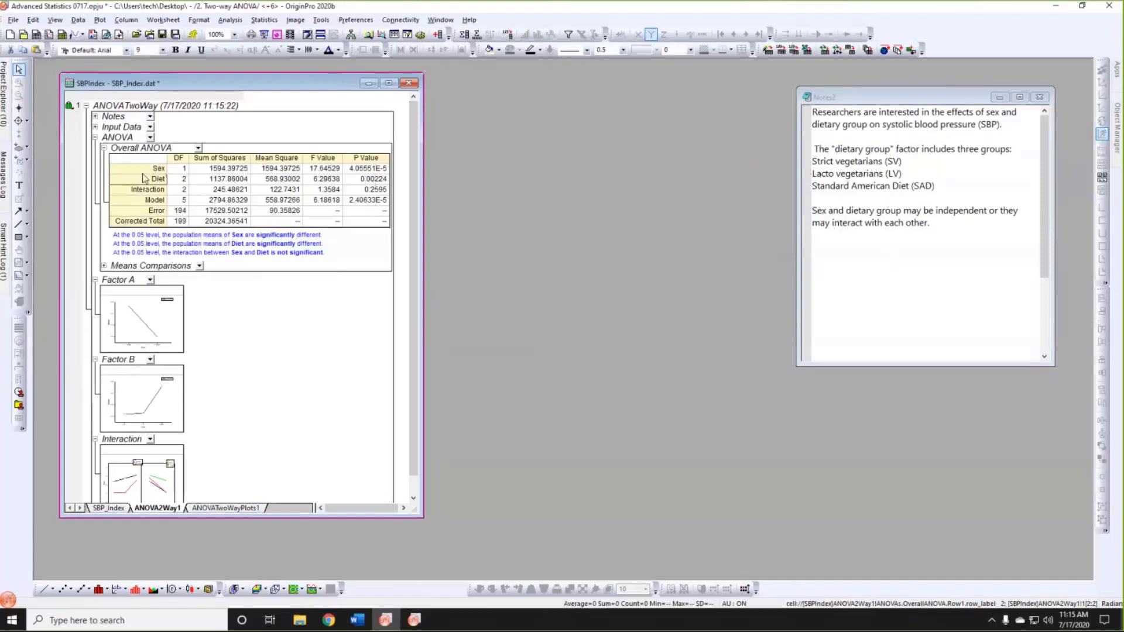
{"action": "left_click", "coordinate": [148, 191]}
{"action": "left_click", "coordinate": [362, 190]}
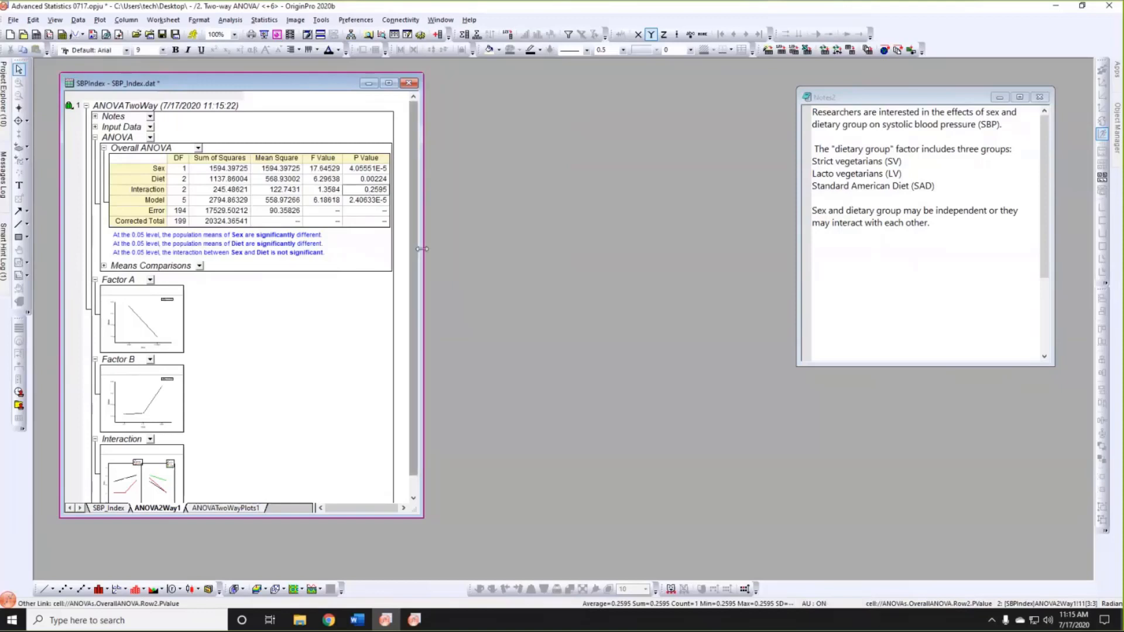
{"action": "left_click_drag", "start_coordinate": [423, 249], "coordinate": [450, 249]}
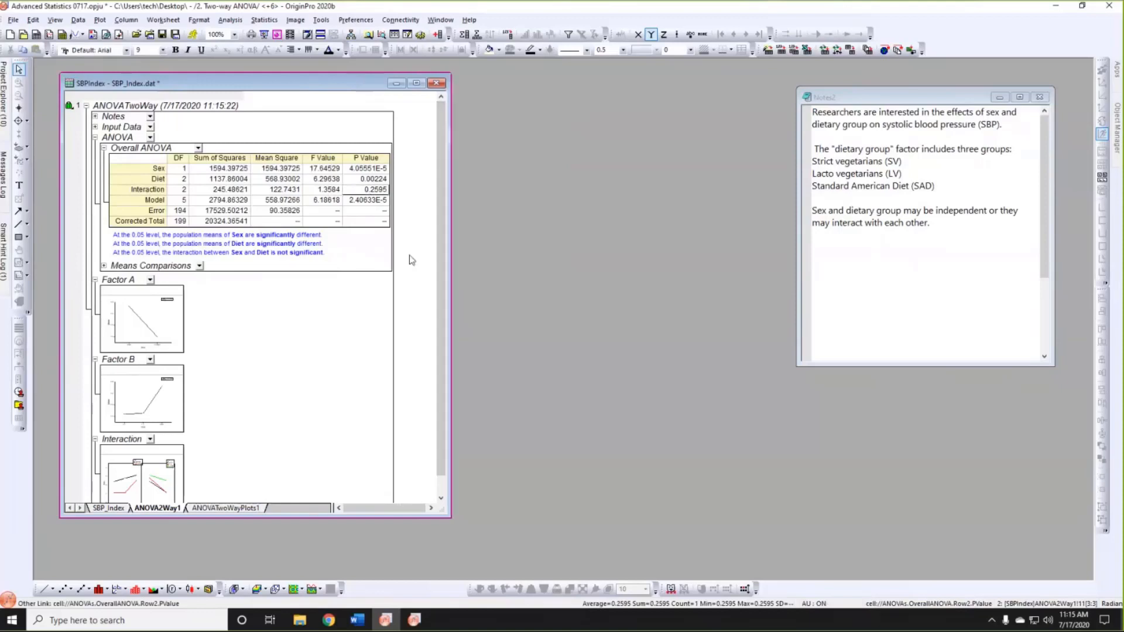
{"action": "scroll", "coordinate": [321, 270], "scroll_direction": "down", "scroll_amount": 1}
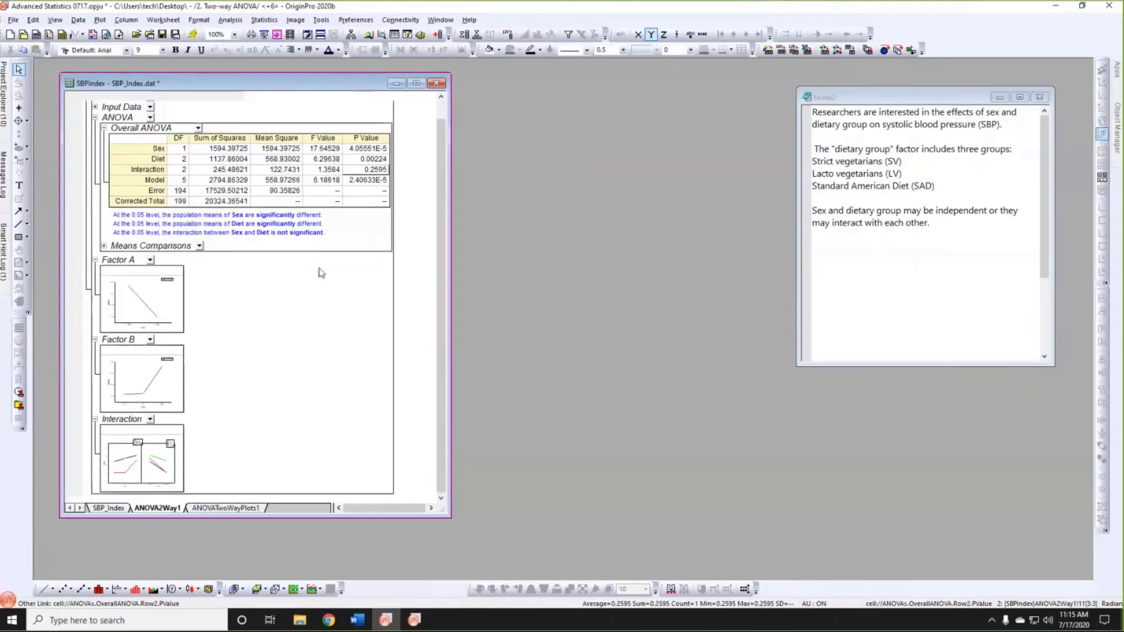
Open the report's Interaction plot, enlarge it, move the Sex legend into the upper-left corner of the Diet panel, and close the plot.
{"action": "left_click", "coordinate": [132, 460]}
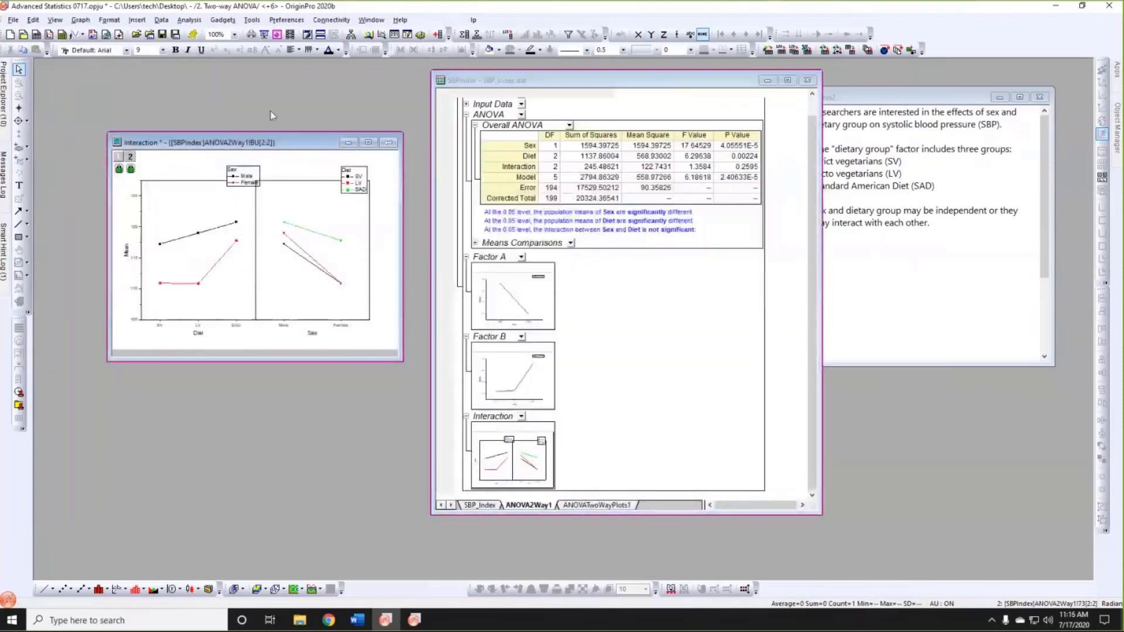
{"action": "left_click_drag", "start_coordinate": [301, 142], "coordinate": [270, 111]}
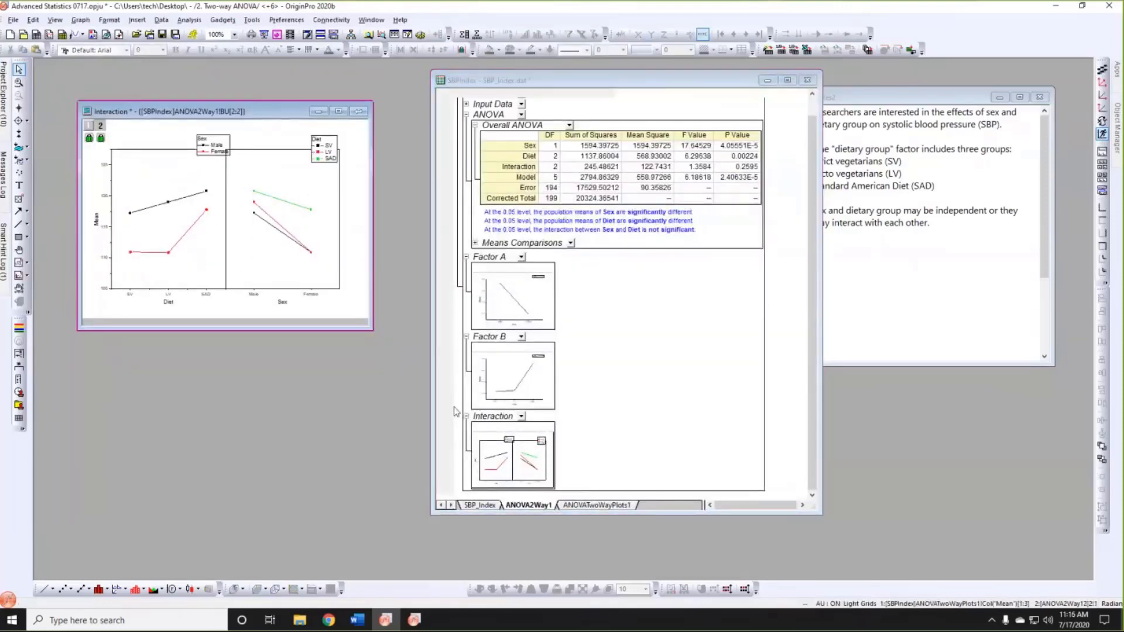
{"action": "left_click_drag", "start_coordinate": [373, 330], "coordinate": [526, 432]}
{"action": "left_click", "coordinate": [294, 152]}
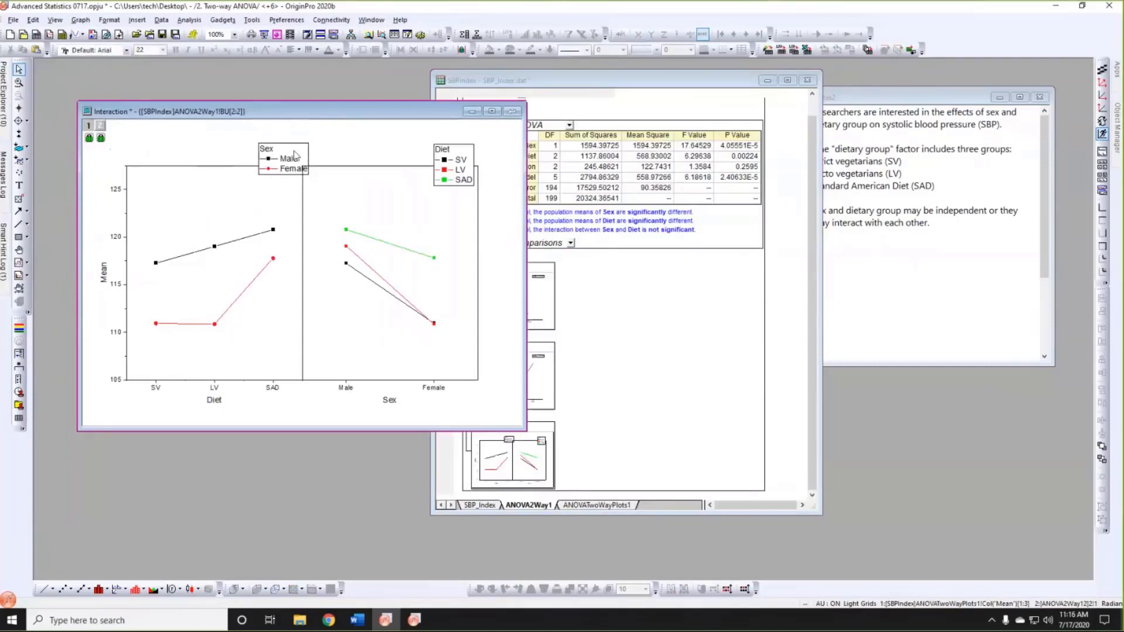
{"action": "left_click_drag", "start_coordinate": [294, 154], "coordinate": [172, 183]}
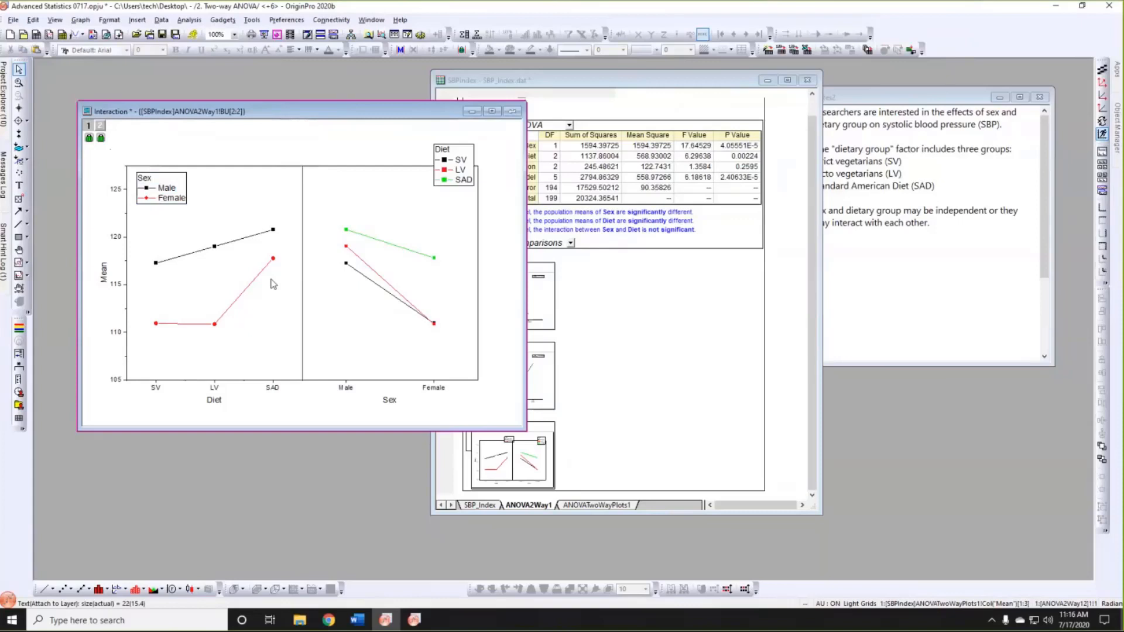
{"action": "left_click", "coordinate": [512, 111]}
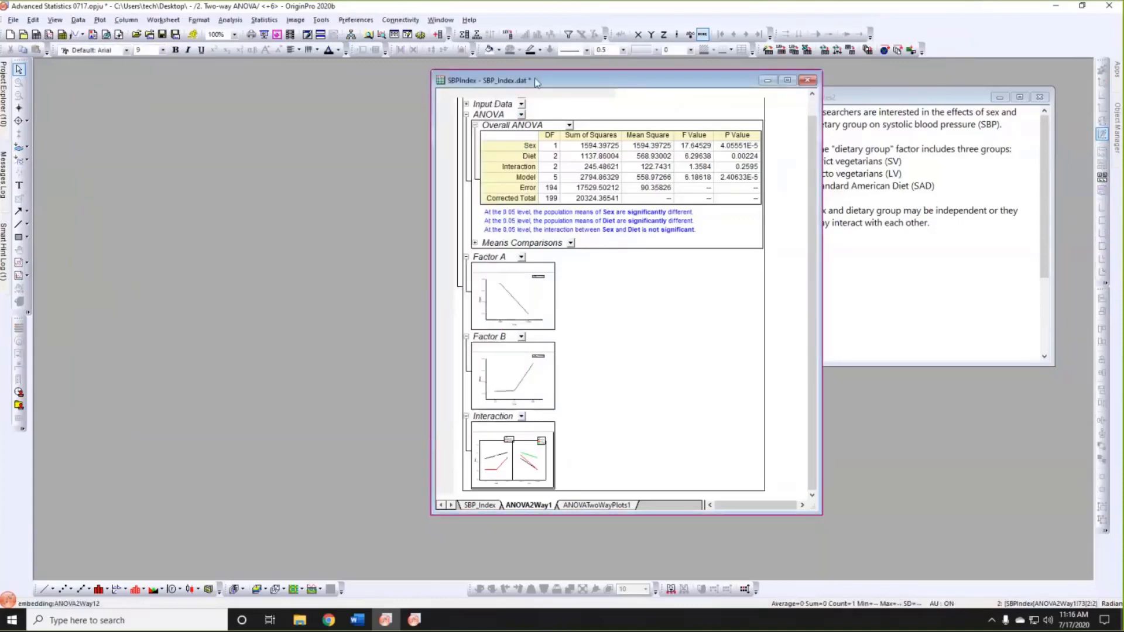
Move the SBPIndex workbook clear of the notes window, widen it slightly, and return to the start of the ANOVA report.
{"action": "left_click_drag", "start_coordinate": [539, 79], "coordinate": [280, 86]}
{"action": "scroll", "coordinate": [346, 237], "scroll_direction": "up", "scroll_amount": 1}
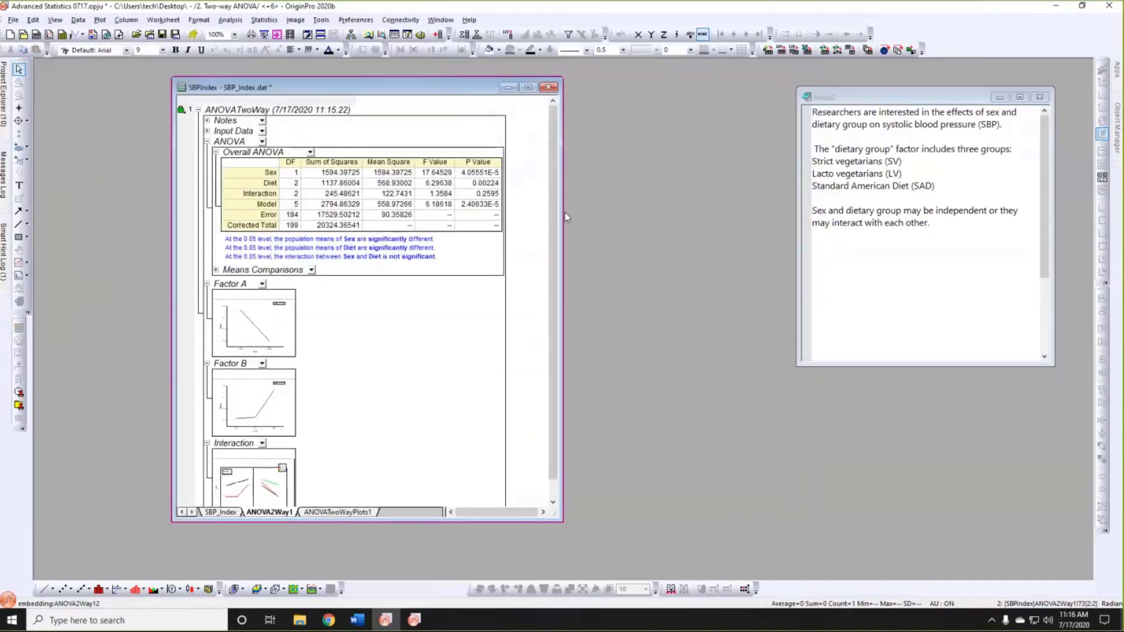
{"action": "left_click_drag", "start_coordinate": [564, 216], "coordinate": [567, 216]}
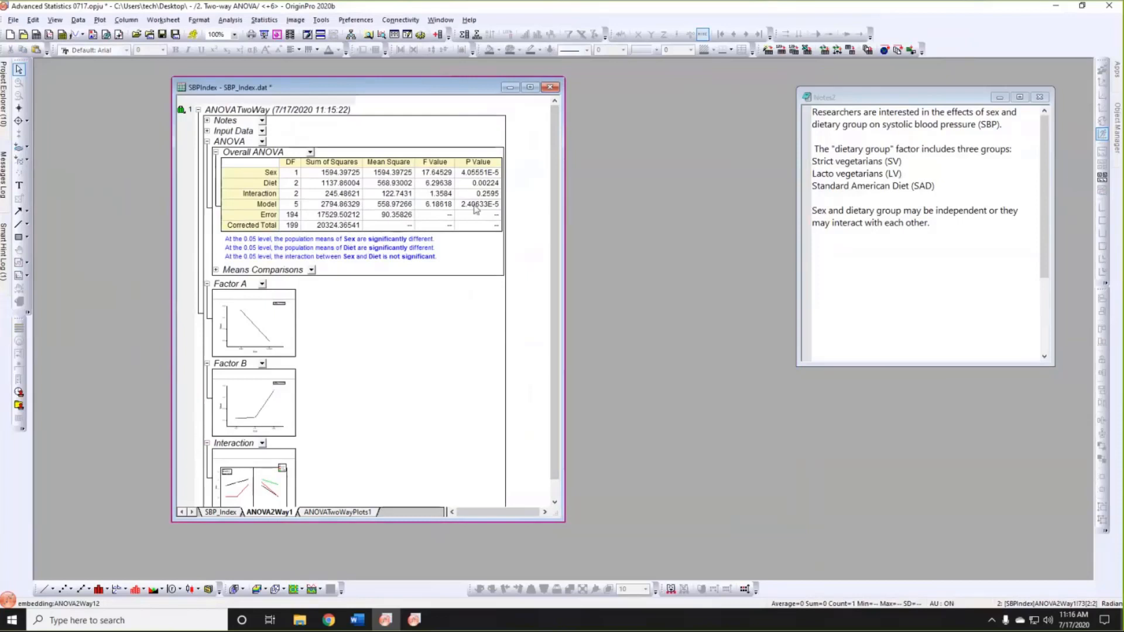
Switch to the 3. Nonparametric Tests project folder, look over the abrasion column of abrasion_indexed, and reposition its workbook.
{"action": "mouse_move", "coordinate": [4, 96]}
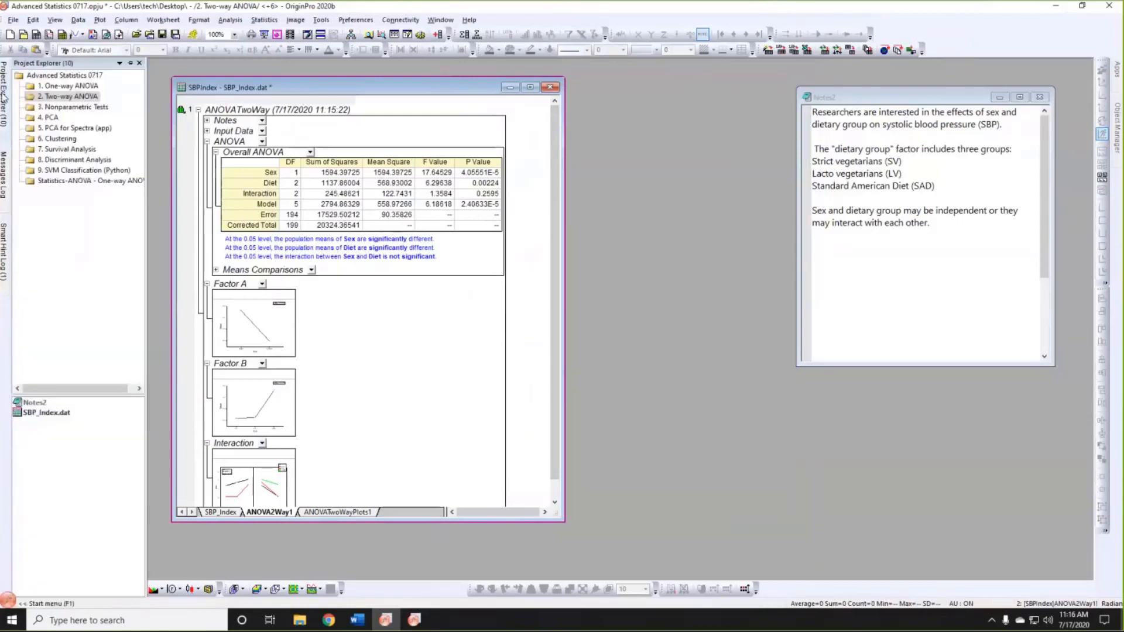
{"action": "left_click", "coordinate": [57, 115]}
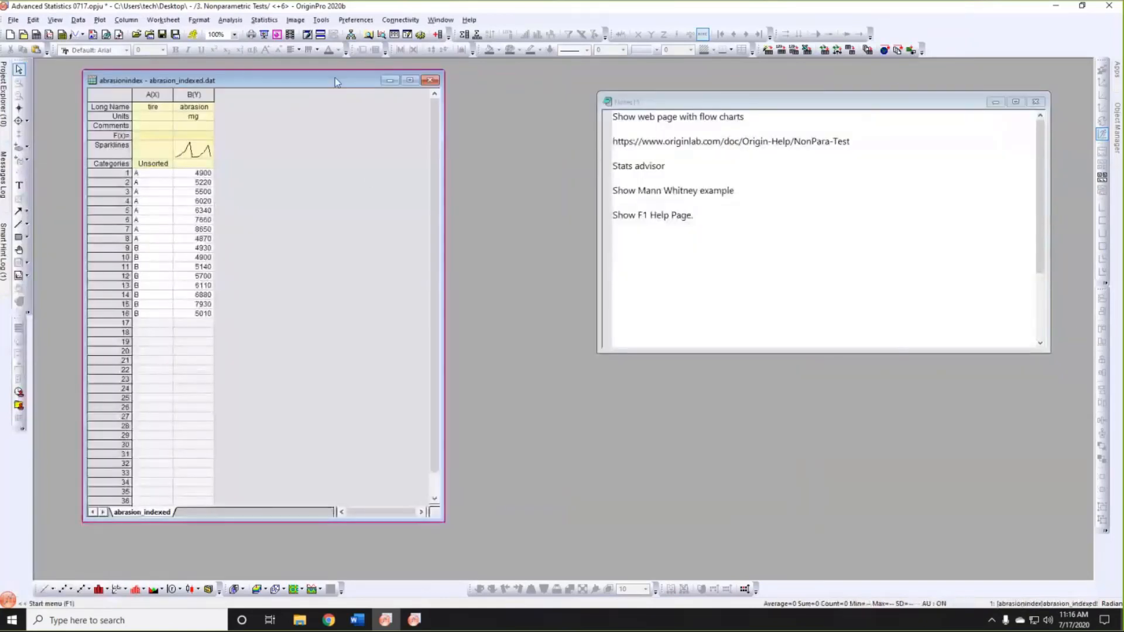
{"action": "left_click_drag", "start_coordinate": [344, 83], "coordinate": [350, 85]}
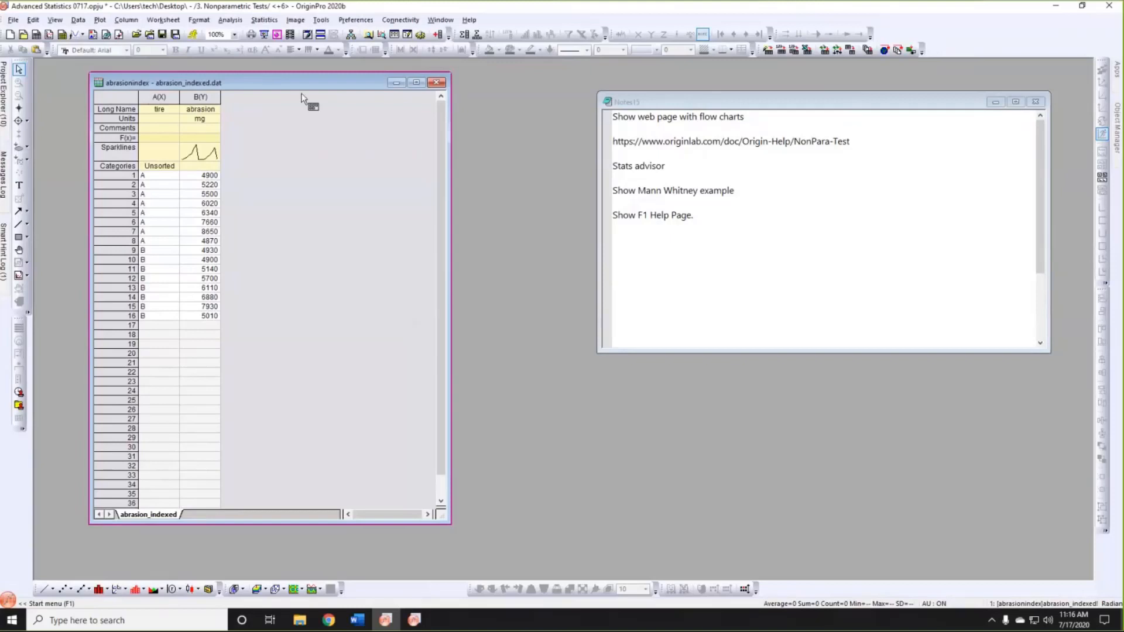
{"action": "left_click", "coordinate": [200, 97]}
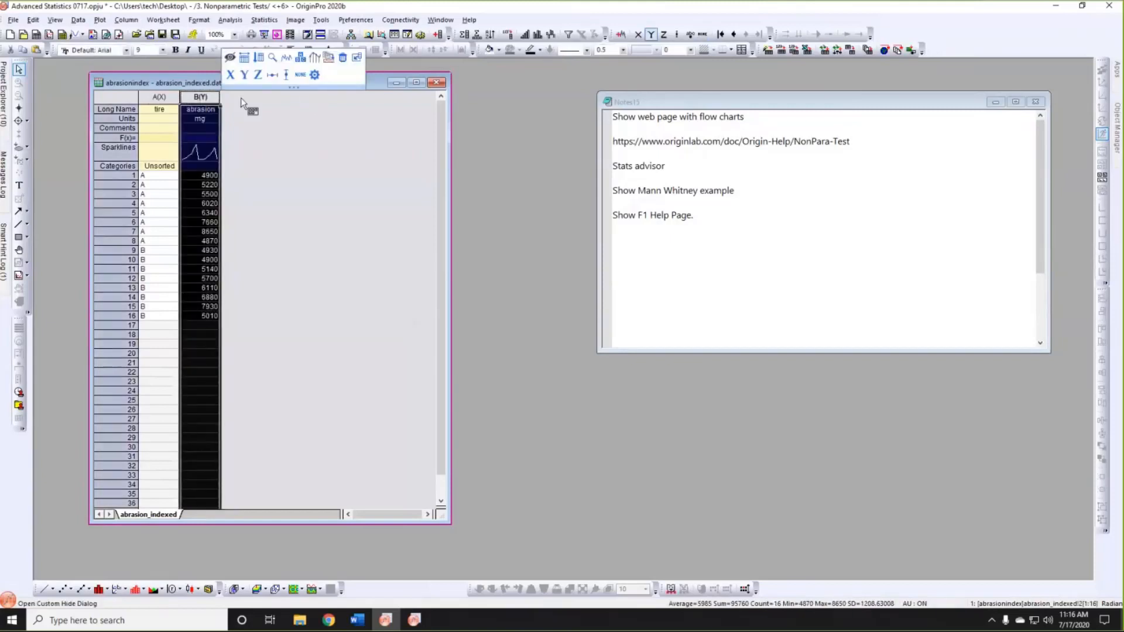
{"action": "left_click", "coordinate": [277, 127]}
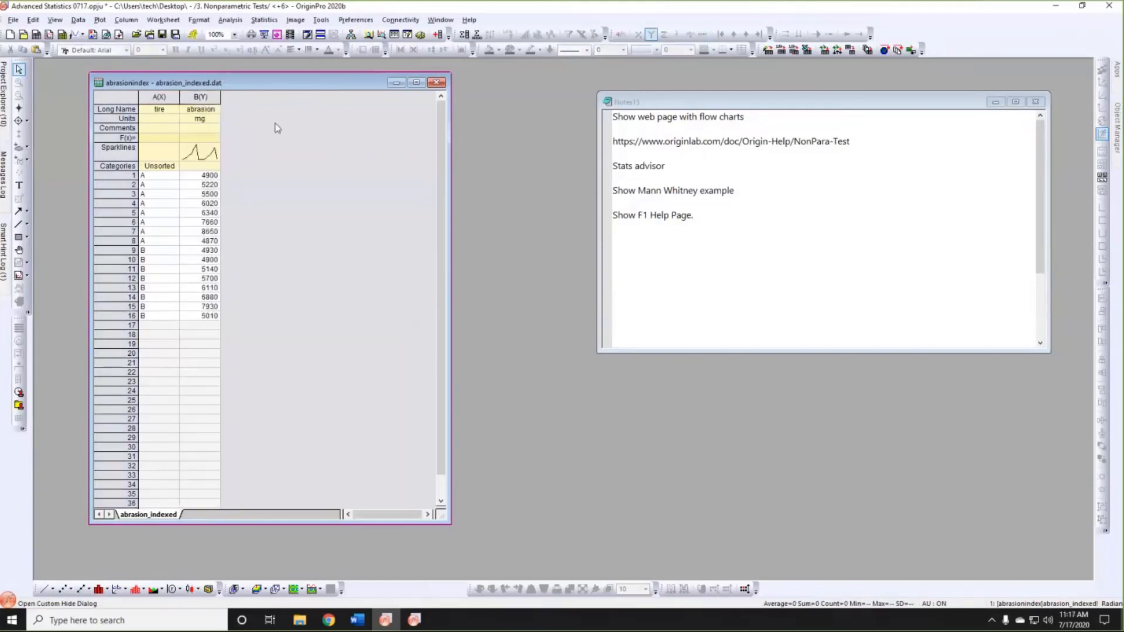
{"action": "left_click_drag", "start_coordinate": [261, 90], "coordinate": [241, 87]}
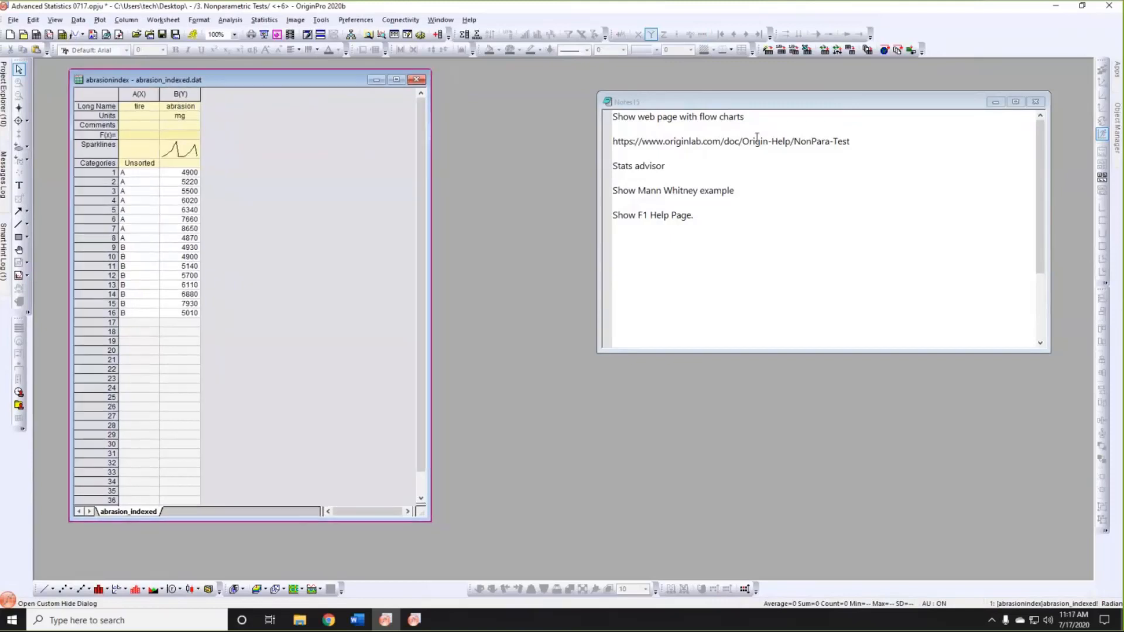
Copy the NonPara-Test link from the notes, open it in a new Chrome tab, and view the nonparametric versus parametric tests table.
{"action": "left_click_drag", "start_coordinate": [851, 141], "coordinate": [623, 142]}
{"action": "key", "text": "ctrl+c"}
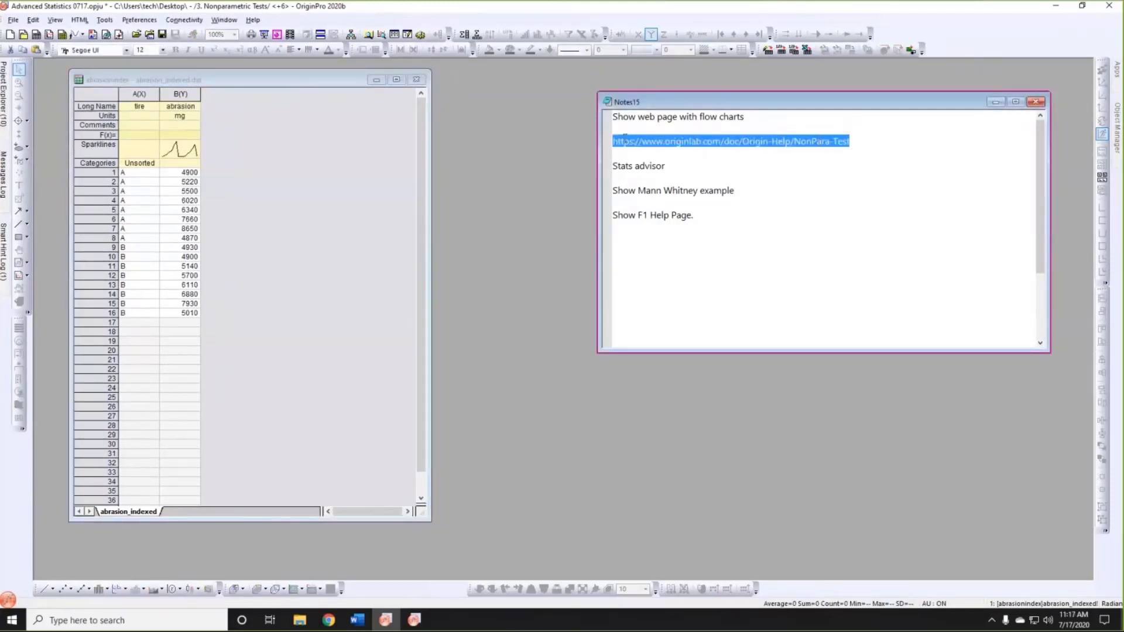
{"action": "left_click", "coordinate": [330, 621]}
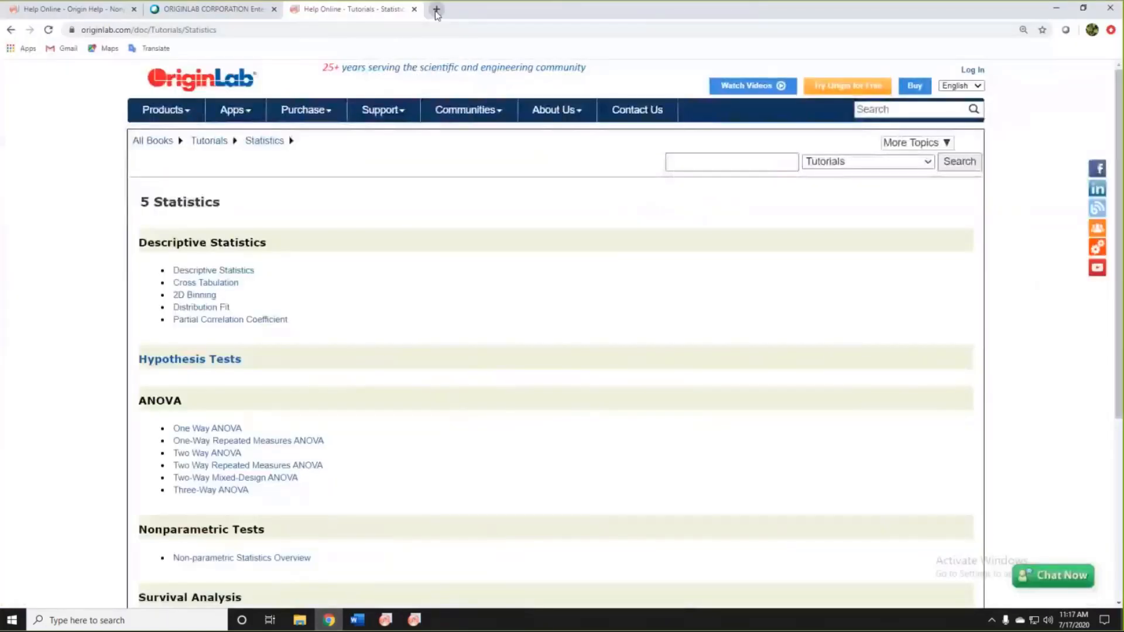
{"action": "left_click", "coordinate": [431, 9]}
{"action": "key", "text": "ctrl+v"}
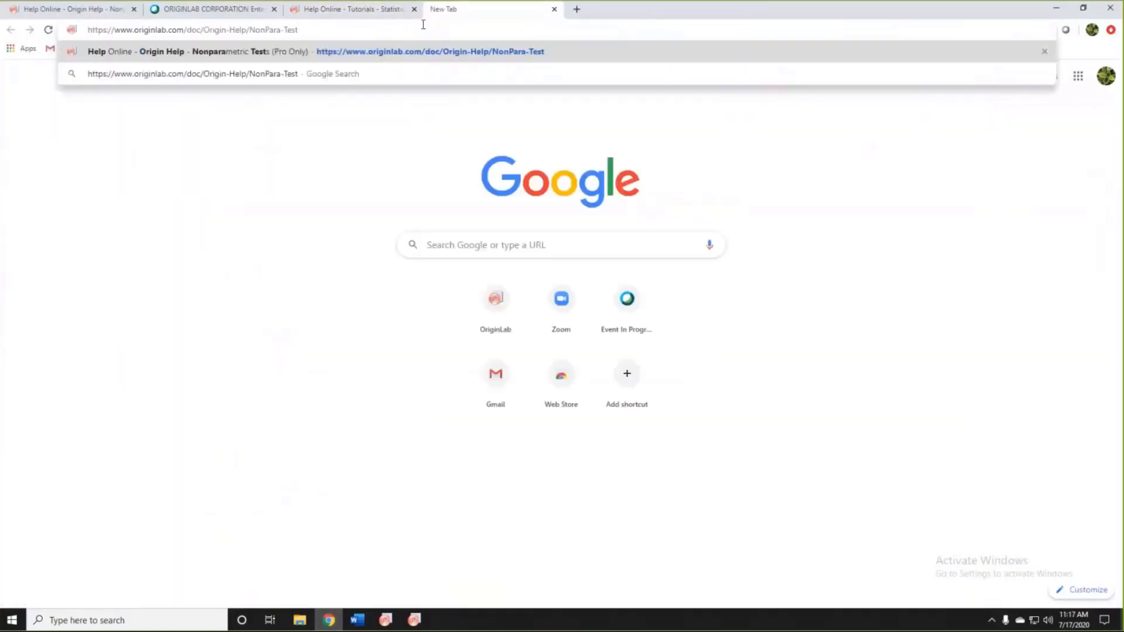
{"action": "key", "text": "Return"}
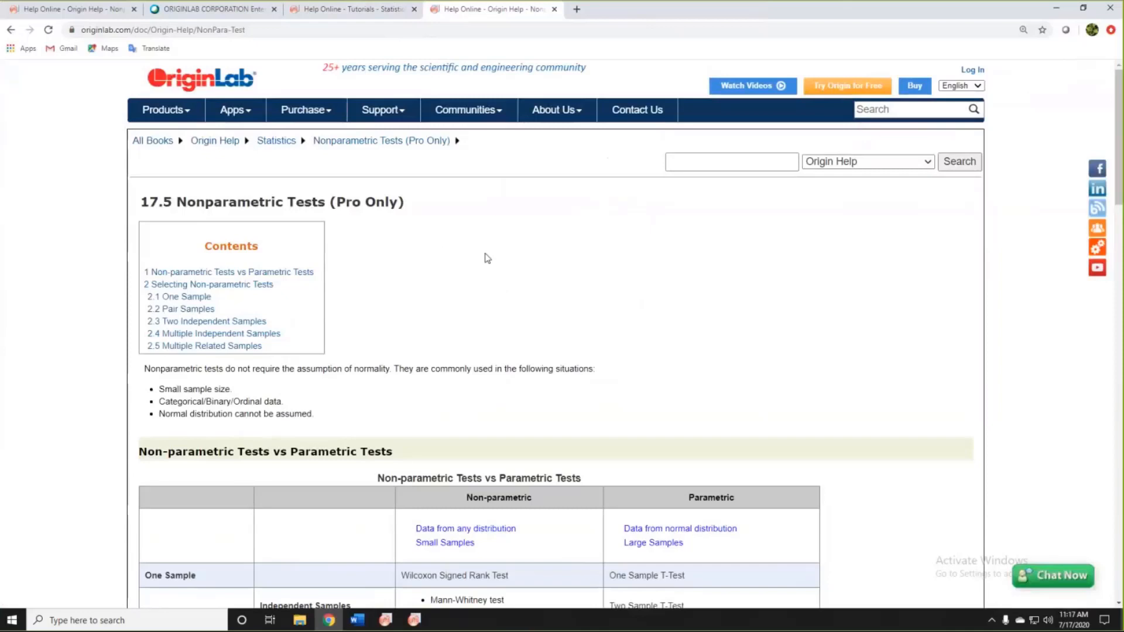
{"action": "scroll", "coordinate": [487, 258], "scroll_direction": "down", "scroll_amount": 4}
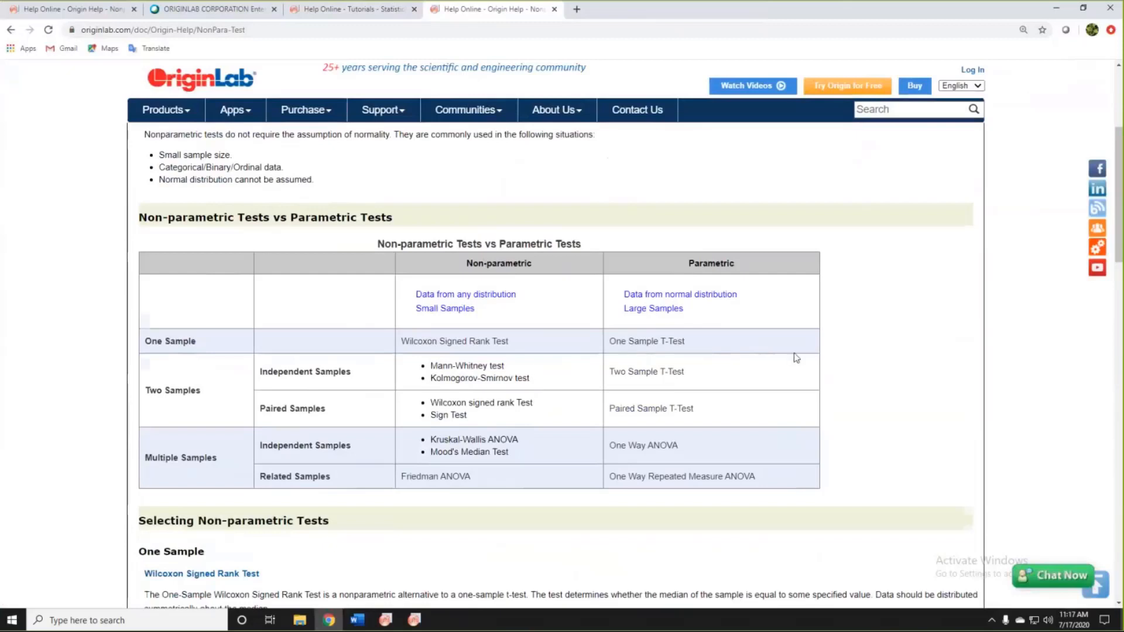
Review the Selecting Non-parametric Tests flow charts on the help page, and return to the abrasion workbook in OriginPro.
{"action": "scroll", "coordinate": [796, 358], "scroll_direction": "down", "scroll_amount": 2}
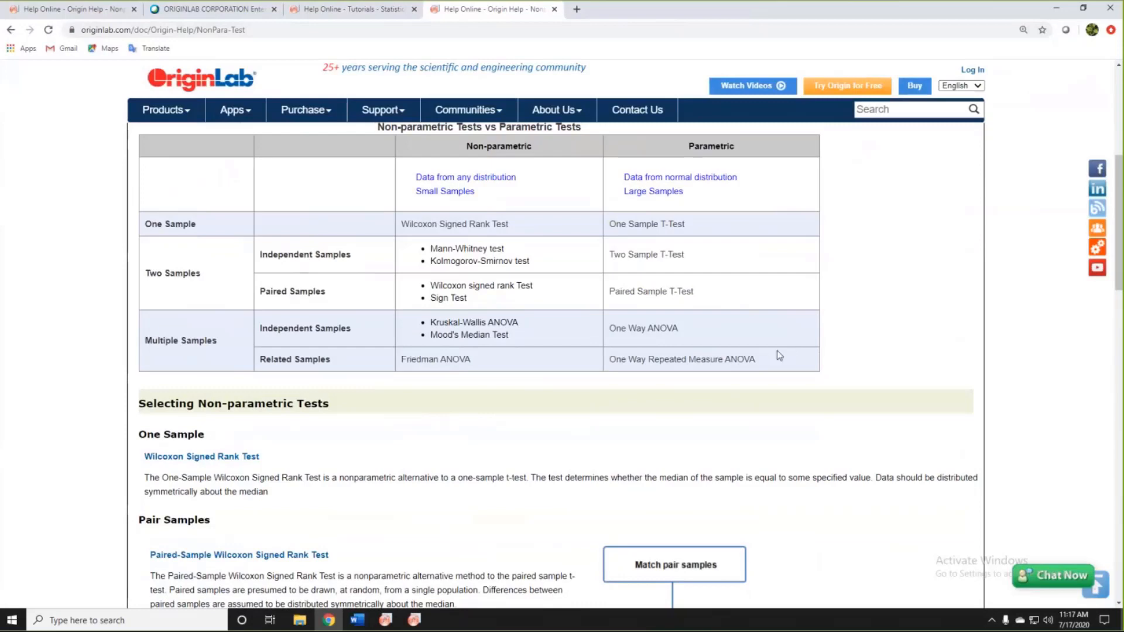
{"action": "scroll", "coordinate": [785, 352], "scroll_direction": "down", "scroll_amount": 4}
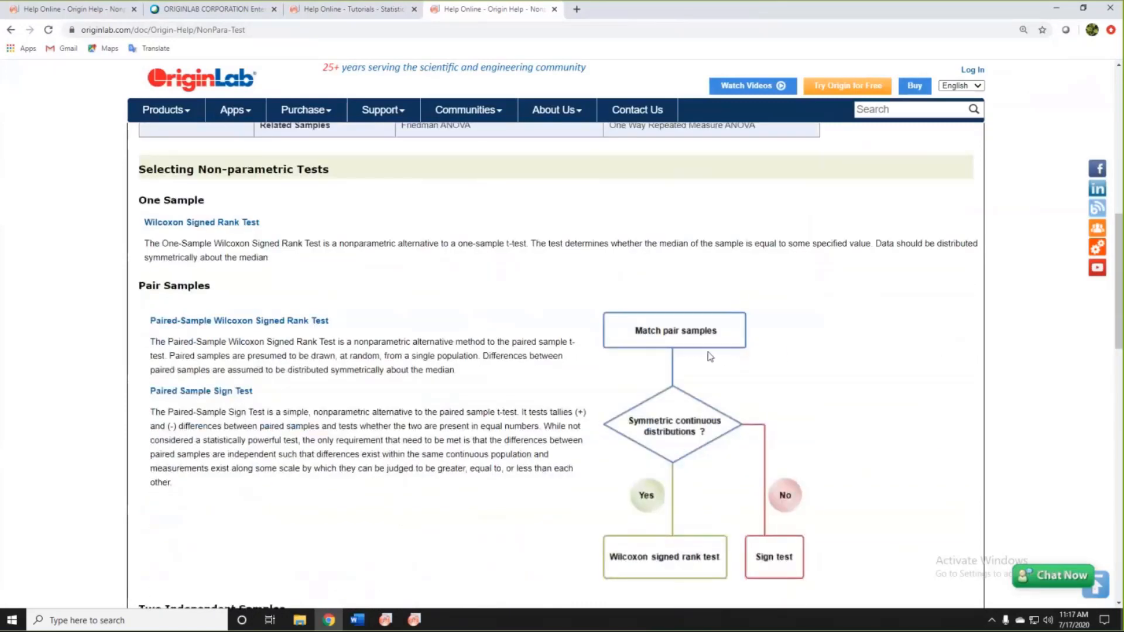
{"action": "scroll", "coordinate": [770, 224], "scroll_direction": "down", "scroll_amount": 8}
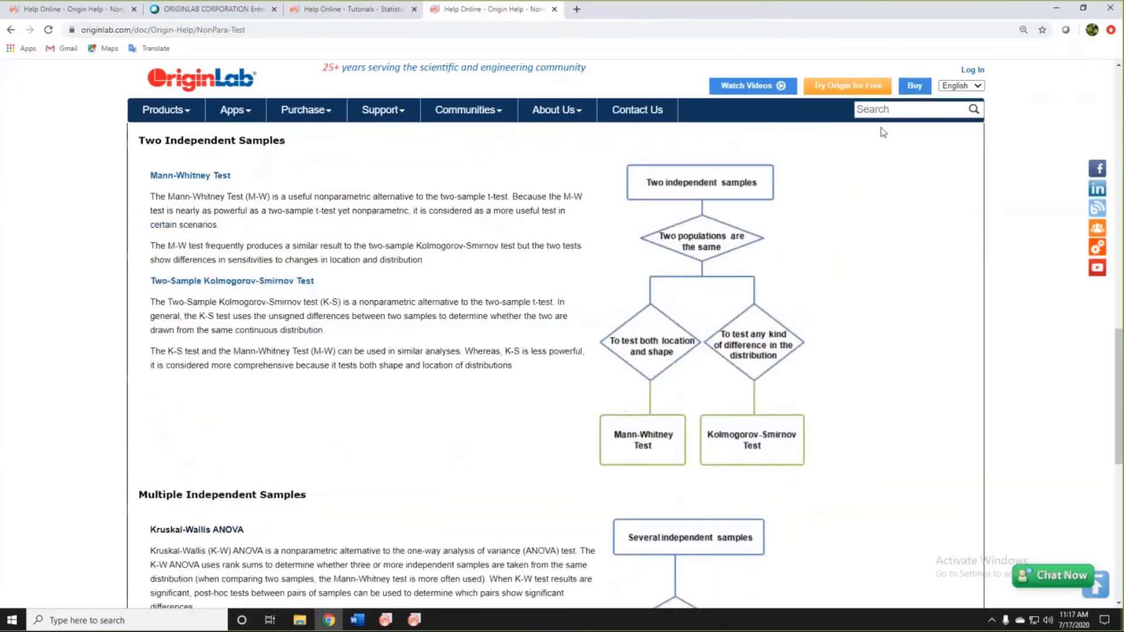
{"action": "left_click", "coordinate": [1057, 8]}
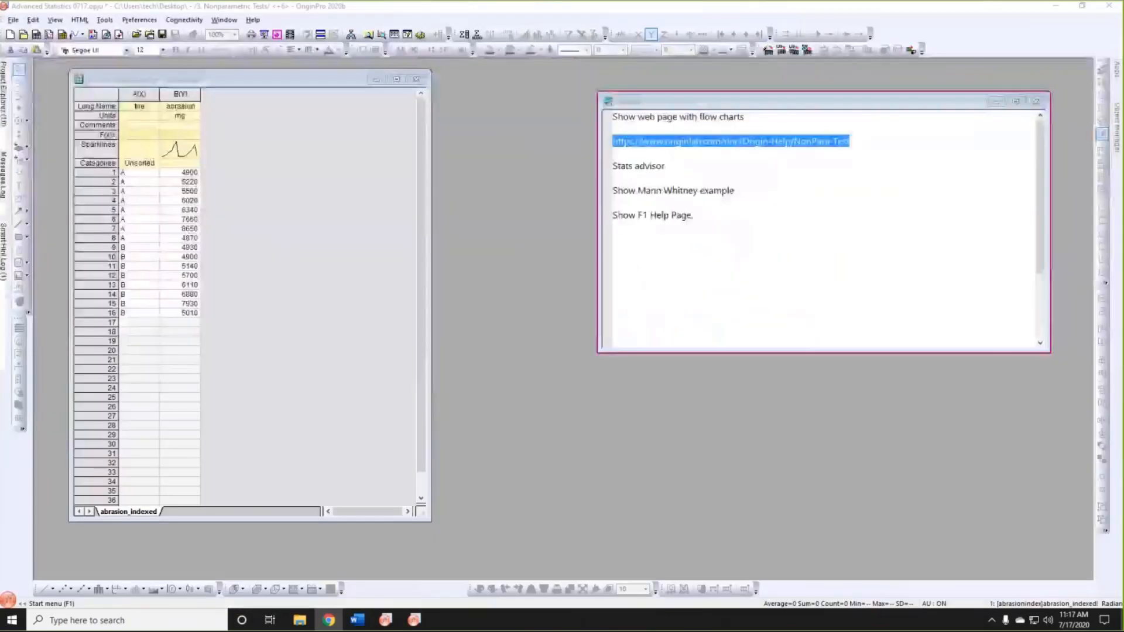
{"action": "left_click", "coordinate": [419, 127]}
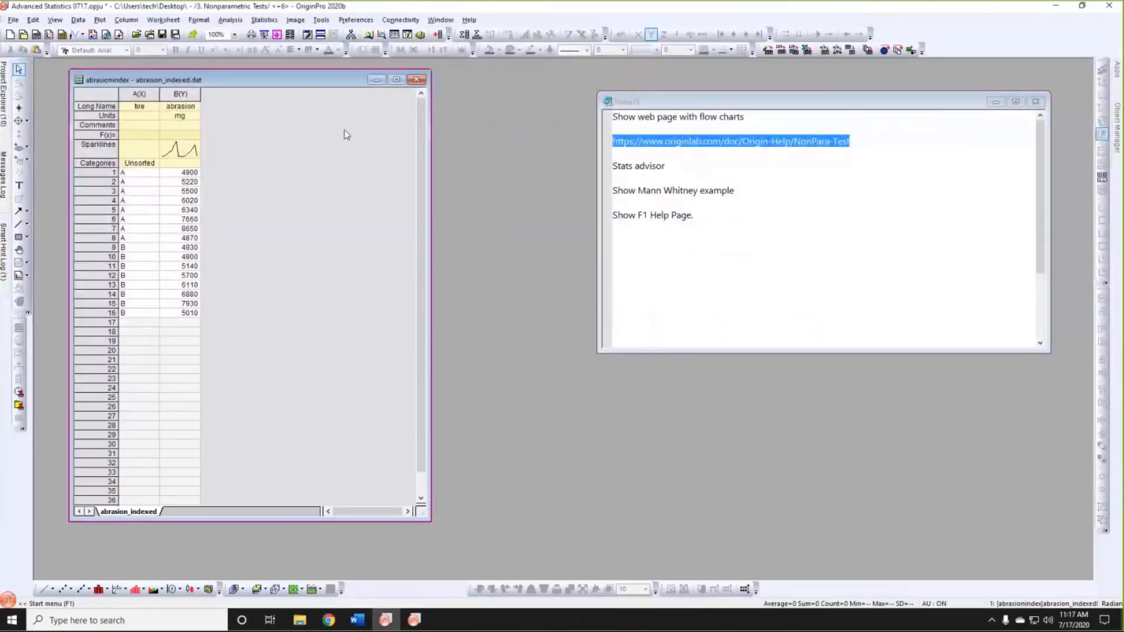
In the Stats Advisor, choose comparing means or medians, data not normally distributed, one group with two levels, and unpaired subjects.
{"action": "left_click", "coordinate": [267, 23]}
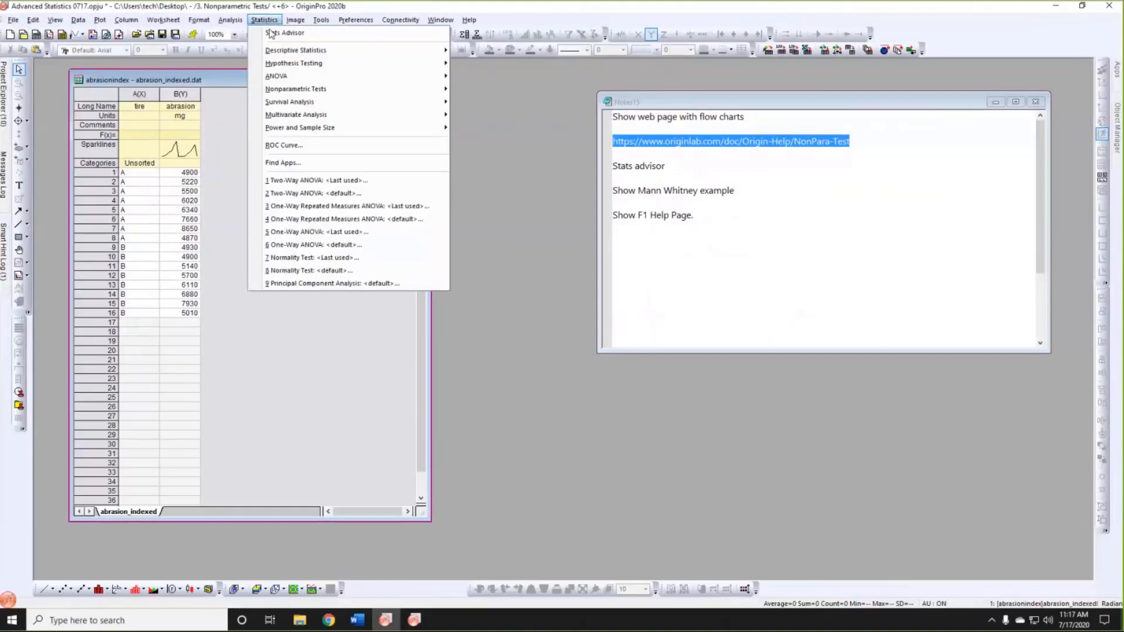
{"action": "left_click", "coordinate": [276, 34]}
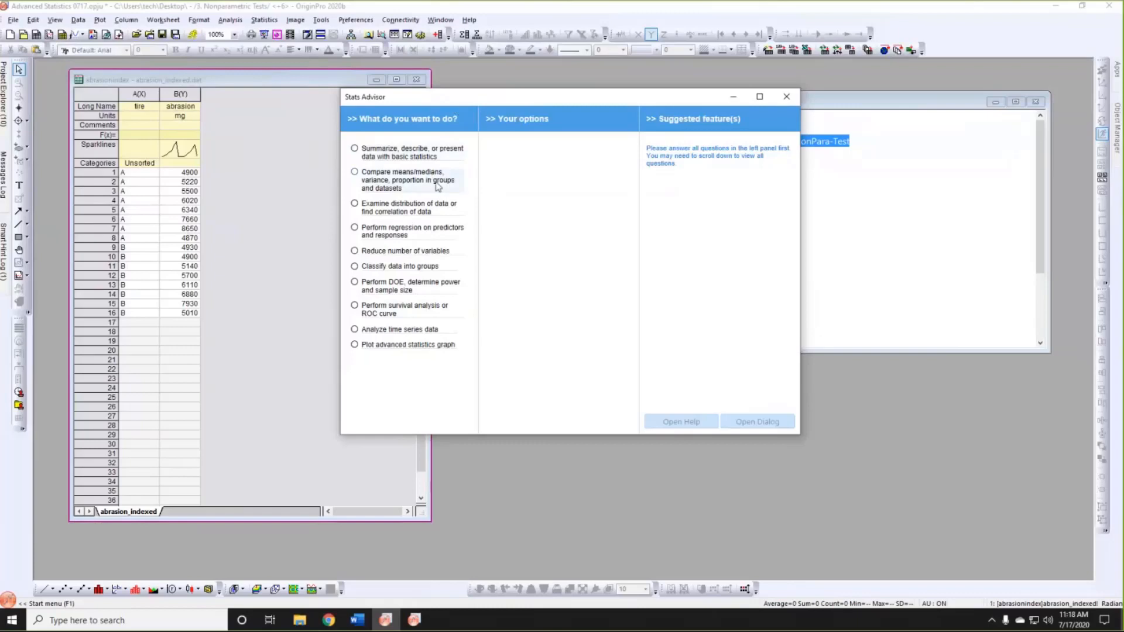
{"action": "left_click", "coordinate": [354, 172]}
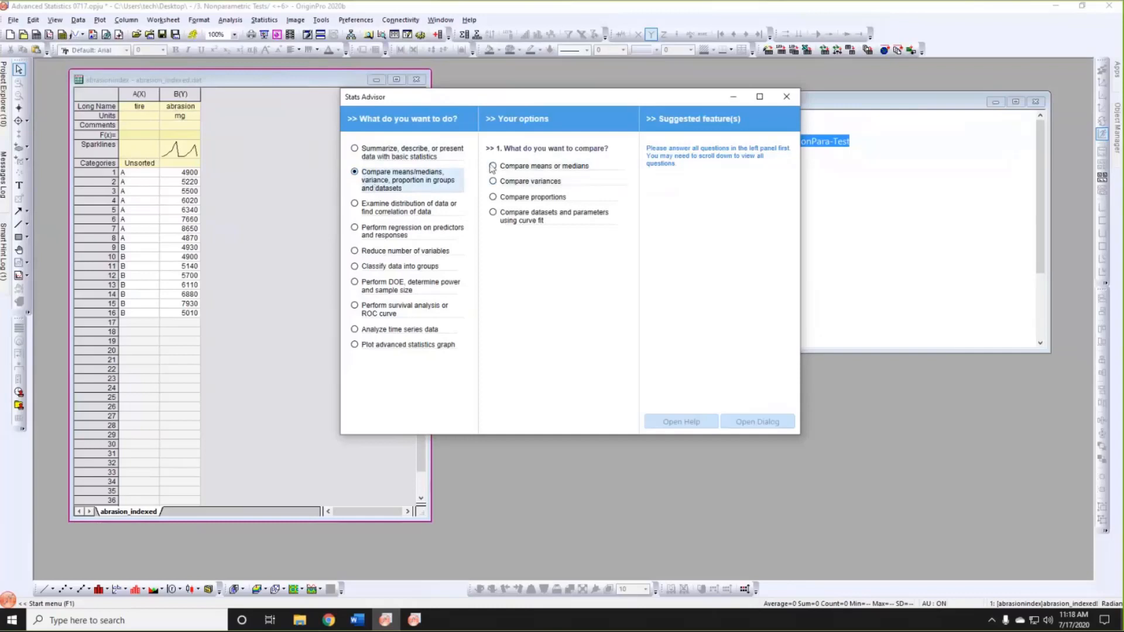
{"action": "left_click", "coordinate": [510, 167]}
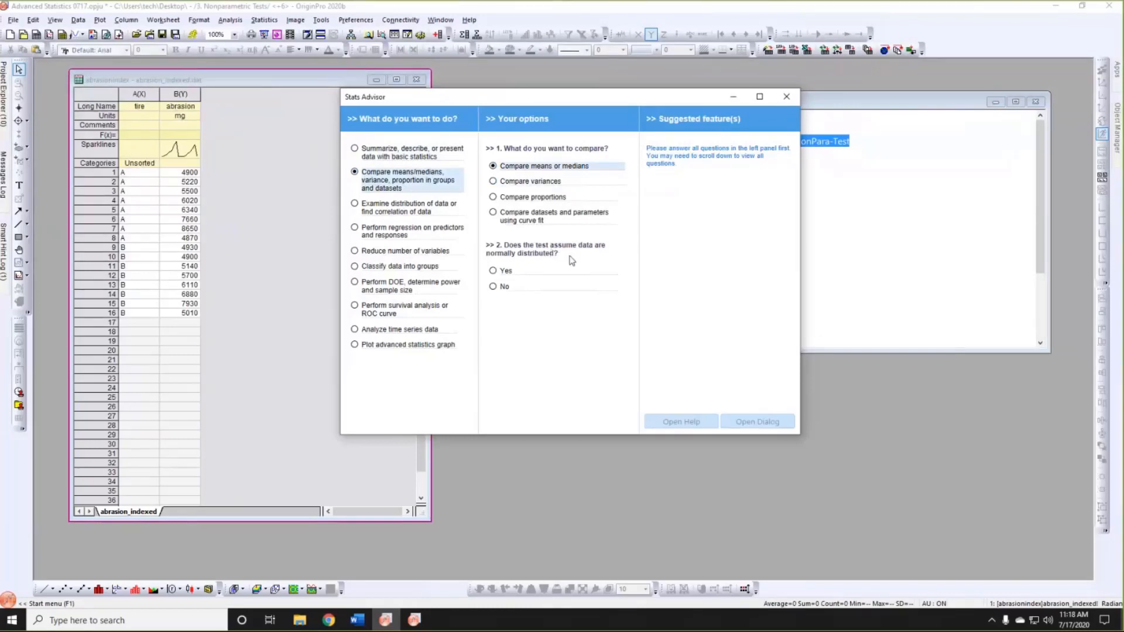
{"action": "left_click", "coordinate": [494, 287]}
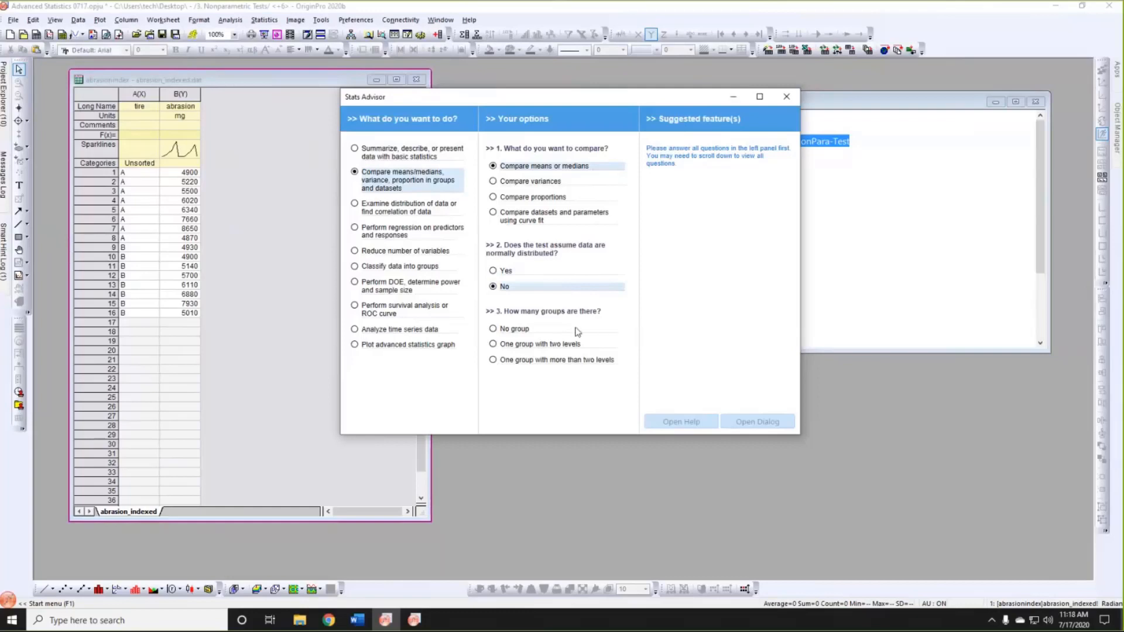
{"action": "left_click", "coordinate": [493, 344]}
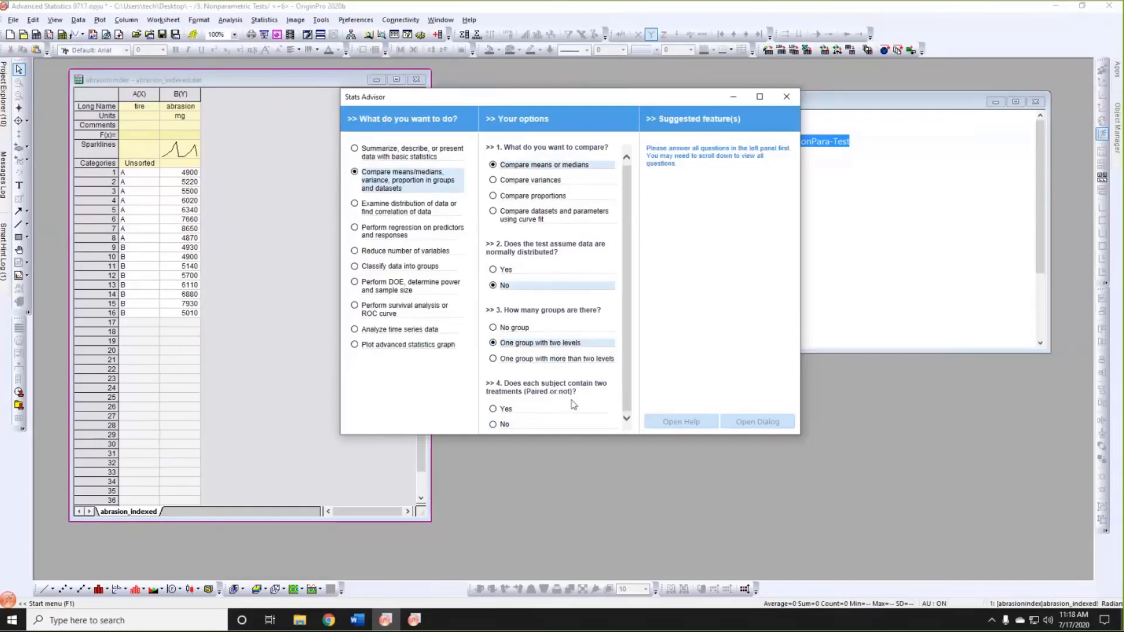
{"action": "left_click", "coordinate": [493, 425]}
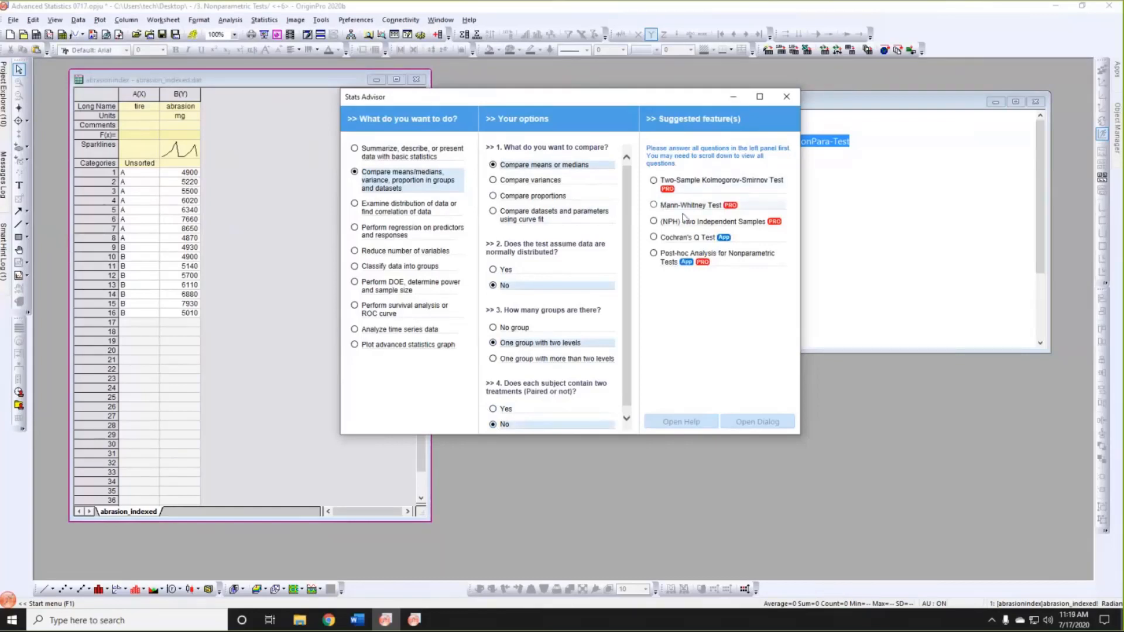
Pick Mann-Whitney Test from the suggested features, open its dialog, and place it beside the worksheet data.
{"action": "left_click", "coordinate": [654, 205]}
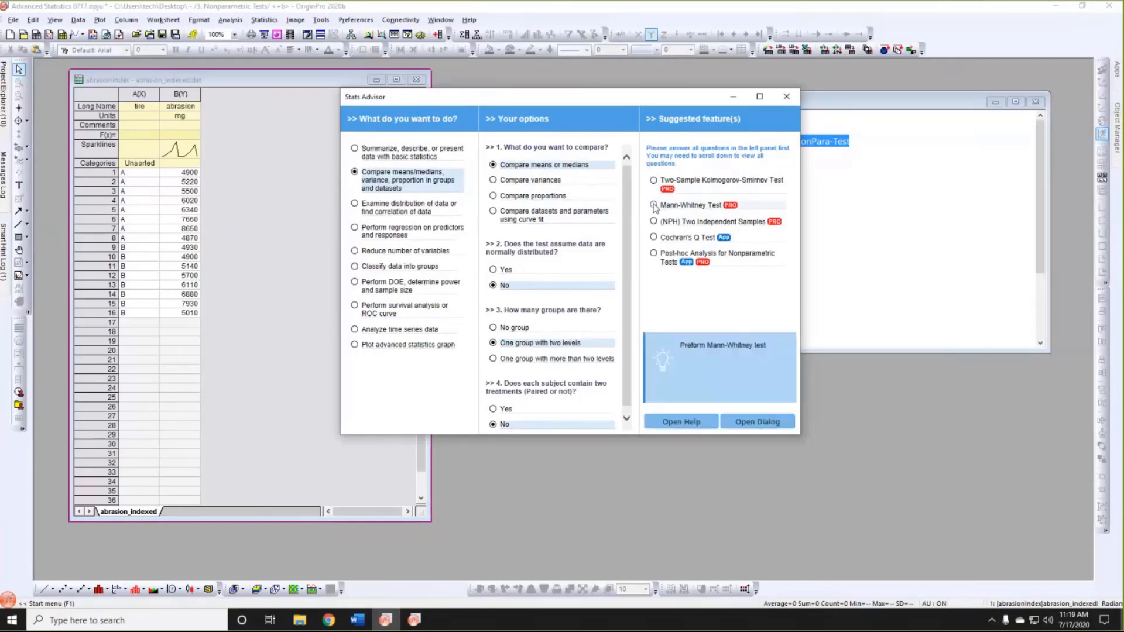
{"action": "left_click_drag", "start_coordinate": [636, 106], "coordinate": [657, 90]}
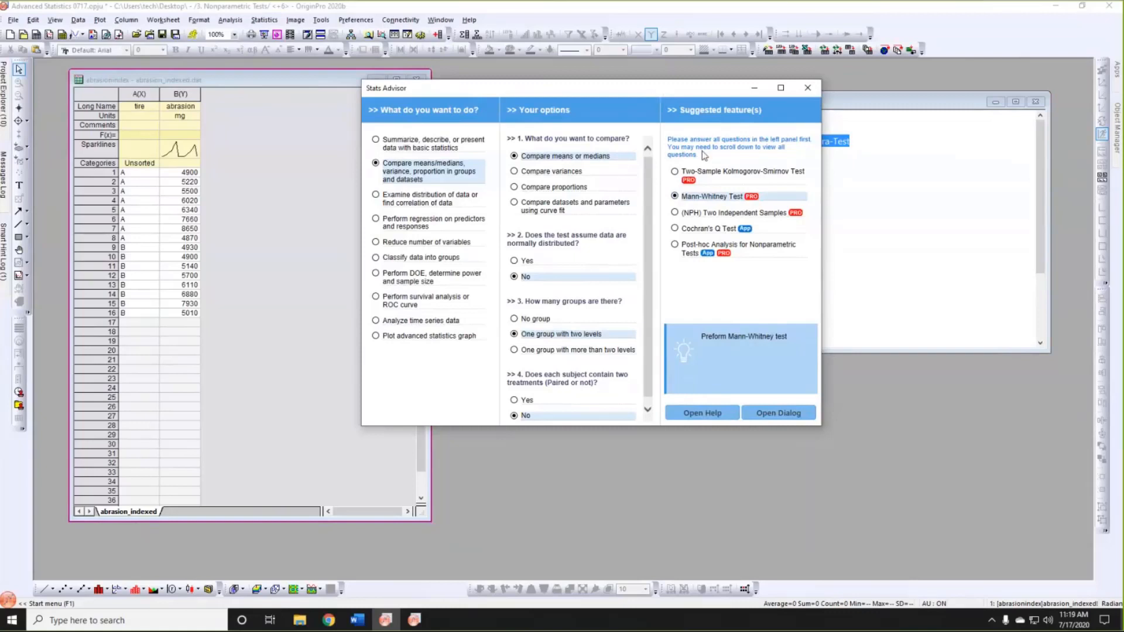
{"action": "left_click", "coordinate": [772, 415]}
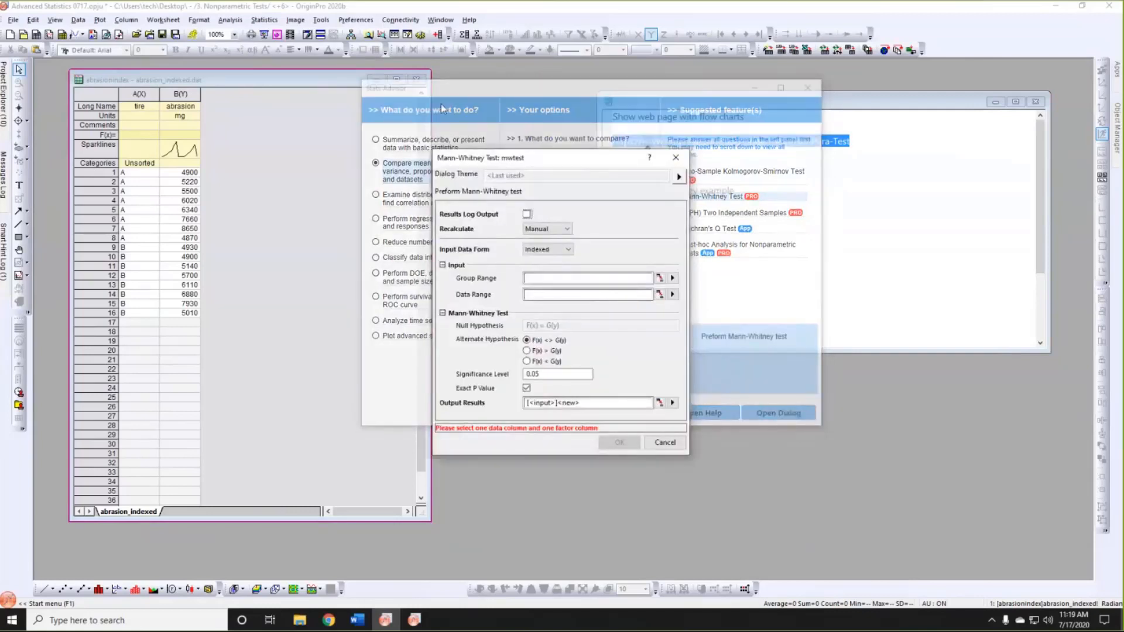
{"action": "left_click_drag", "start_coordinate": [589, 159], "coordinate": [440, 104]}
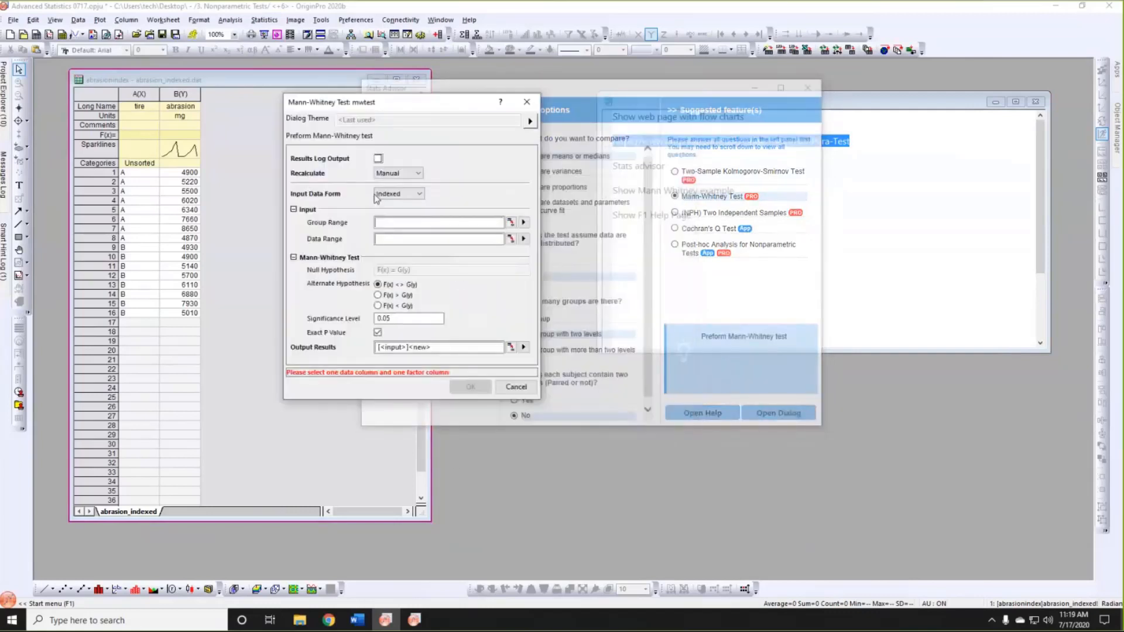
Run the Mann-Whitney test with tire as the group range and abrasion as the data range, and close the Stats Advisor.
{"action": "left_click", "coordinate": [525, 224]}
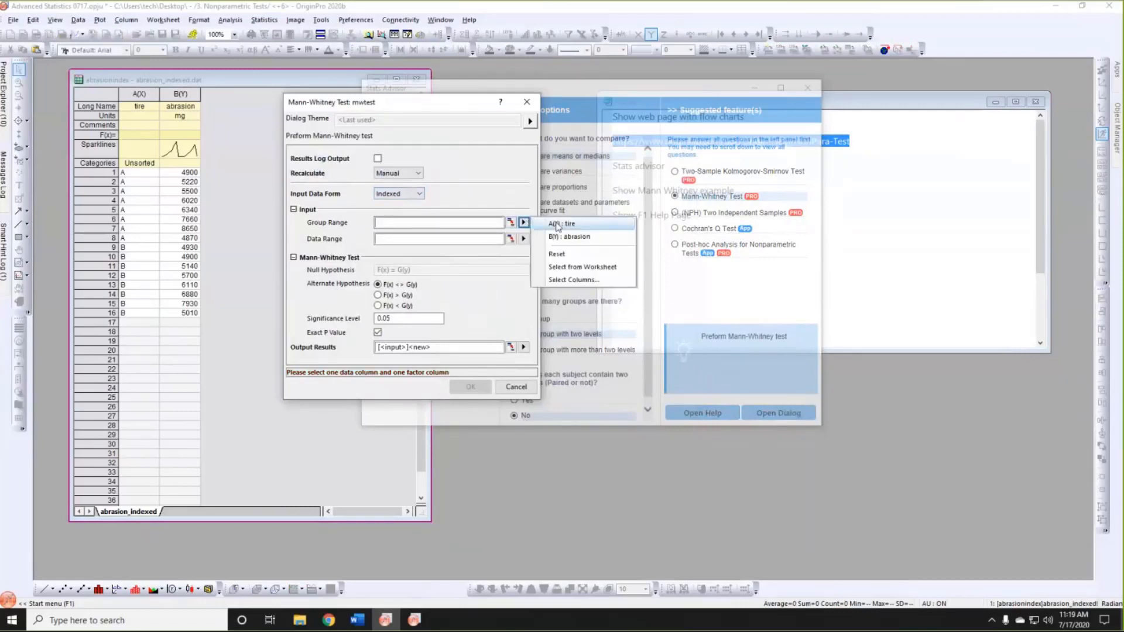
{"action": "left_click", "coordinate": [542, 222]}
{"action": "left_click", "coordinate": [524, 239]}
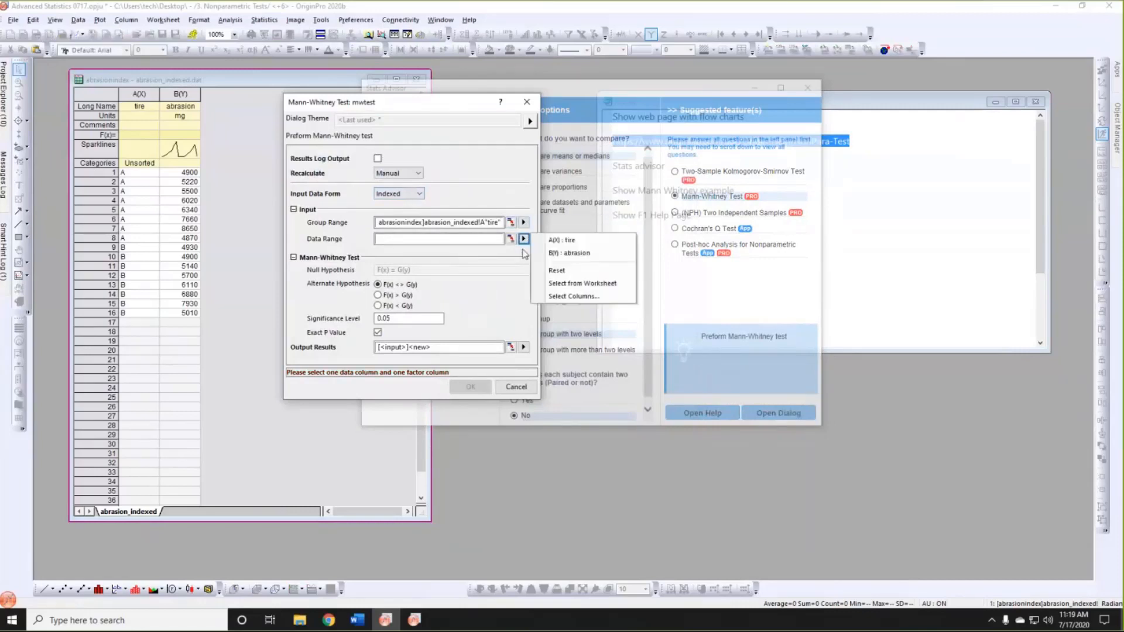
{"action": "left_click", "coordinate": [544, 253]}
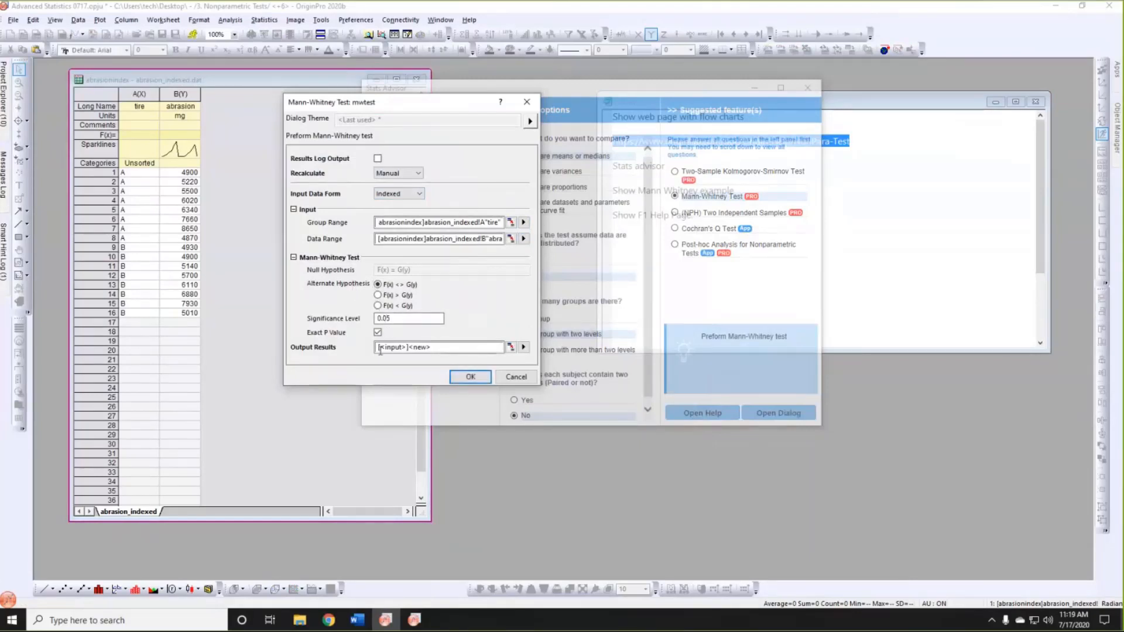
{"action": "left_click", "coordinate": [470, 376]}
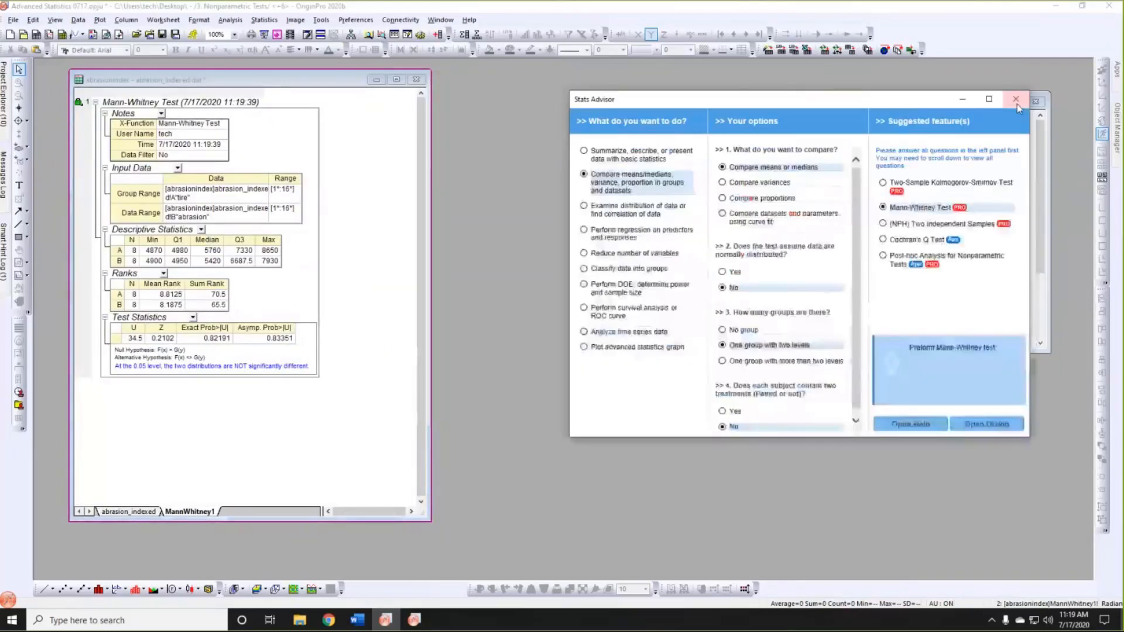
{"action": "left_click", "coordinate": [1017, 104]}
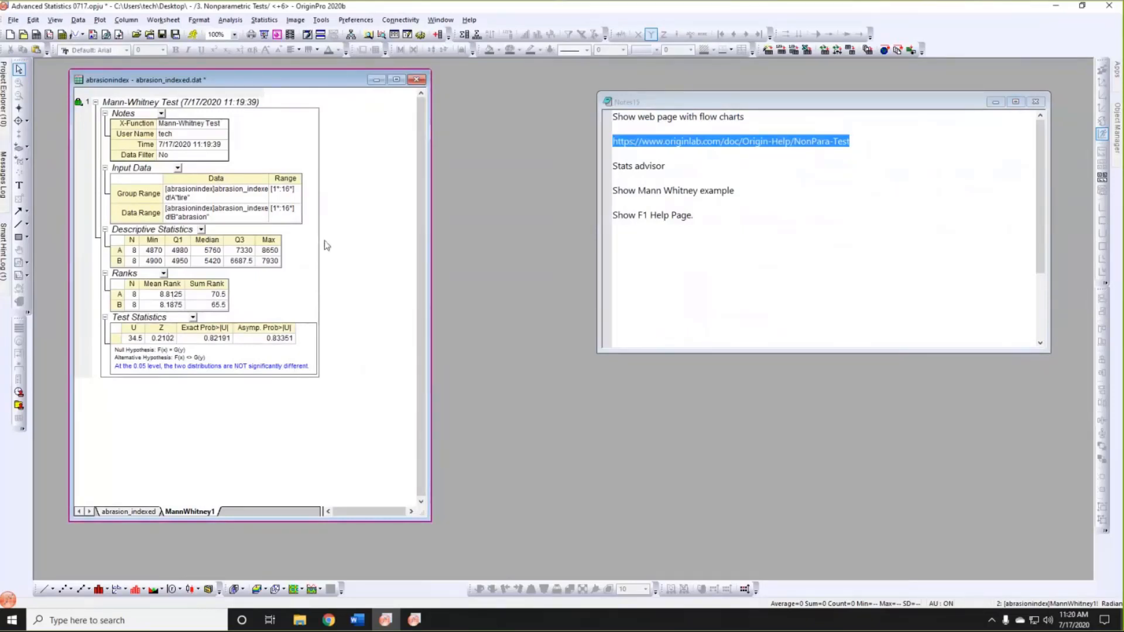
Reopen the Mann-Whitney report's parameters, consult the dialog's online help and its Algorithms link, and leave the settings without applying changes.
{"action": "right_click", "coordinate": [80, 104]}
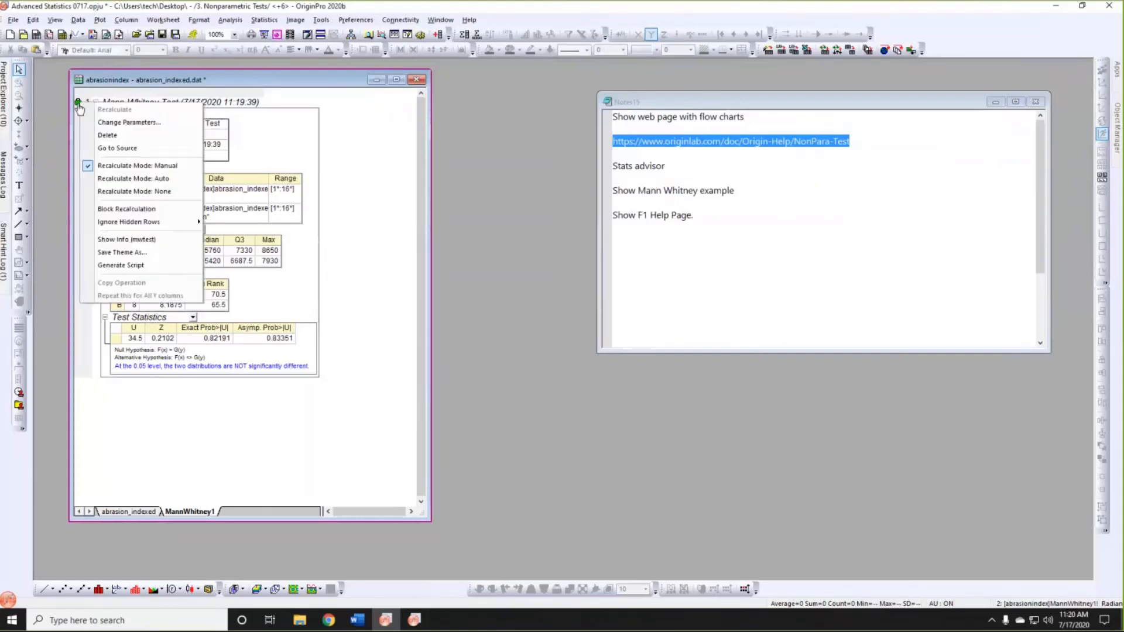
{"action": "left_click", "coordinate": [88, 121]}
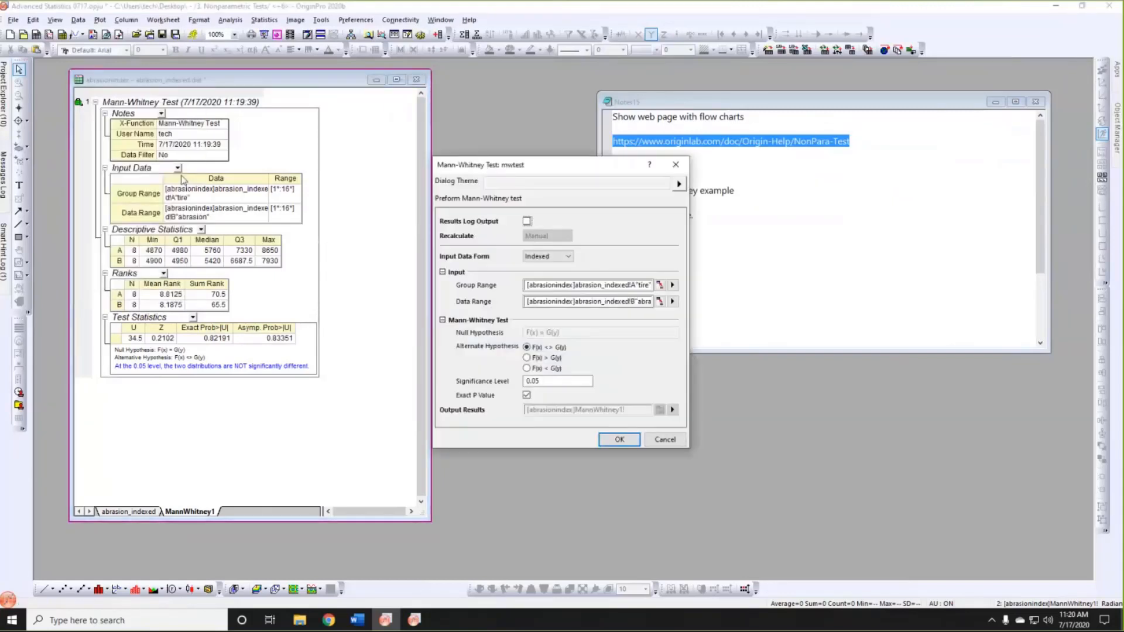
{"action": "left_click_drag", "start_coordinate": [496, 170], "coordinate": [420, 164]}
{"action": "left_click", "coordinate": [574, 160]}
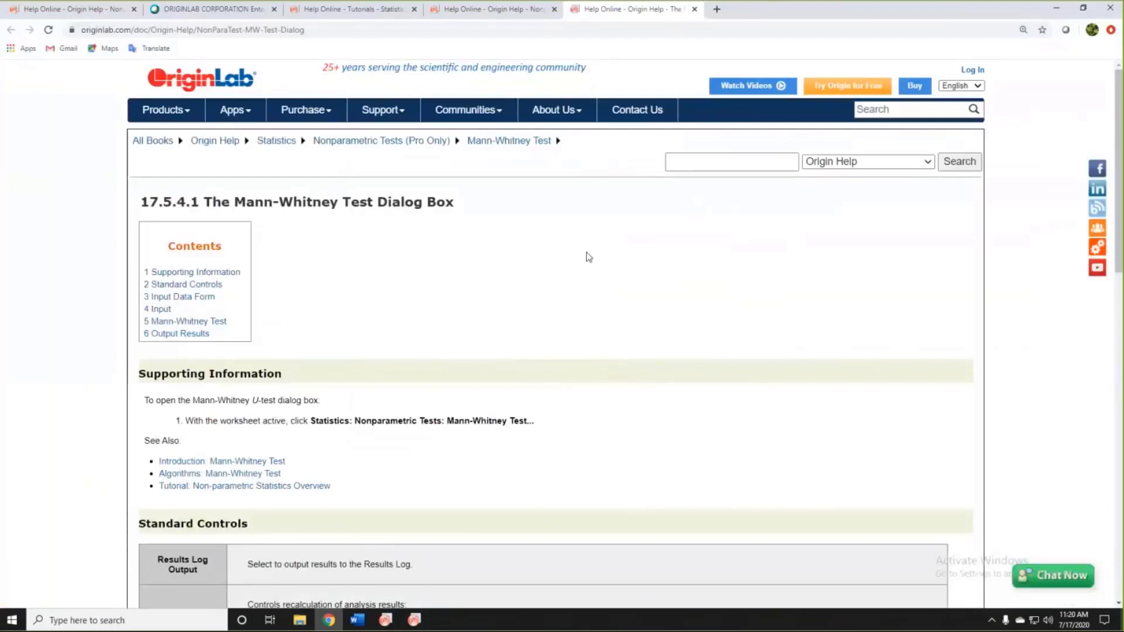
{"action": "scroll", "coordinate": [585, 256], "scroll_direction": "down", "scroll_amount": 1}
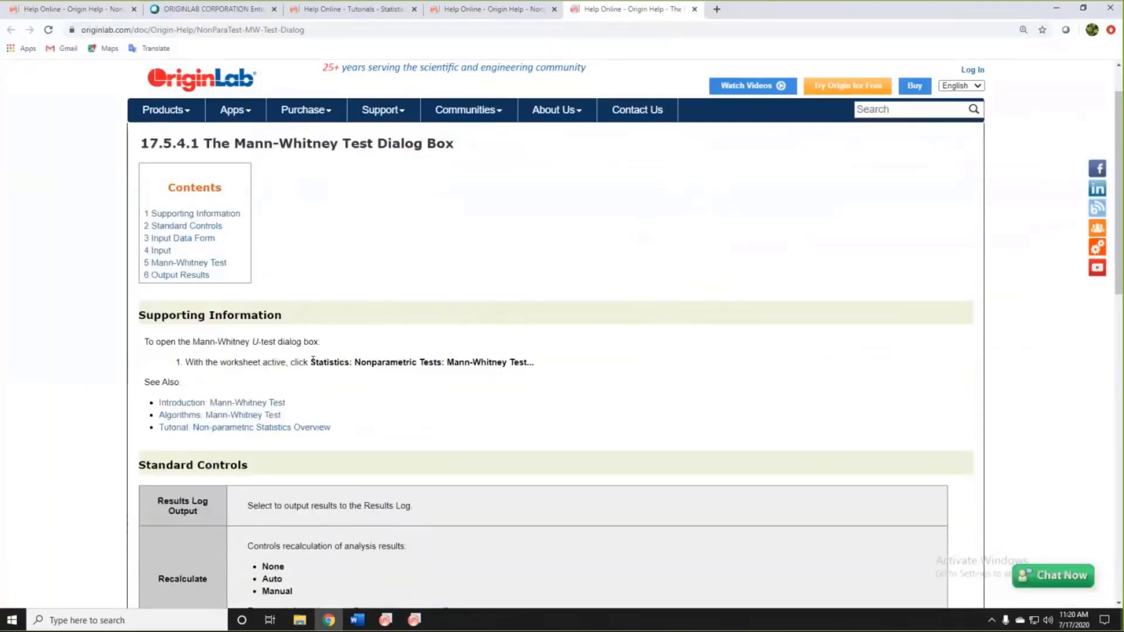
{"action": "left_click", "coordinate": [214, 416]}
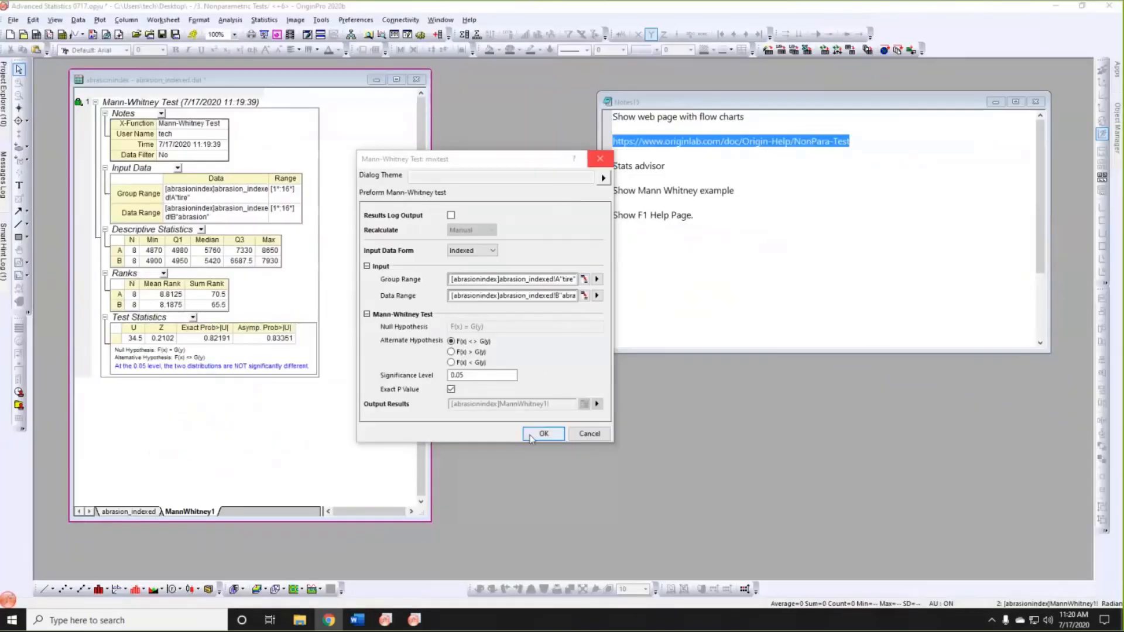
{"action": "left_click", "coordinate": [590, 434]}
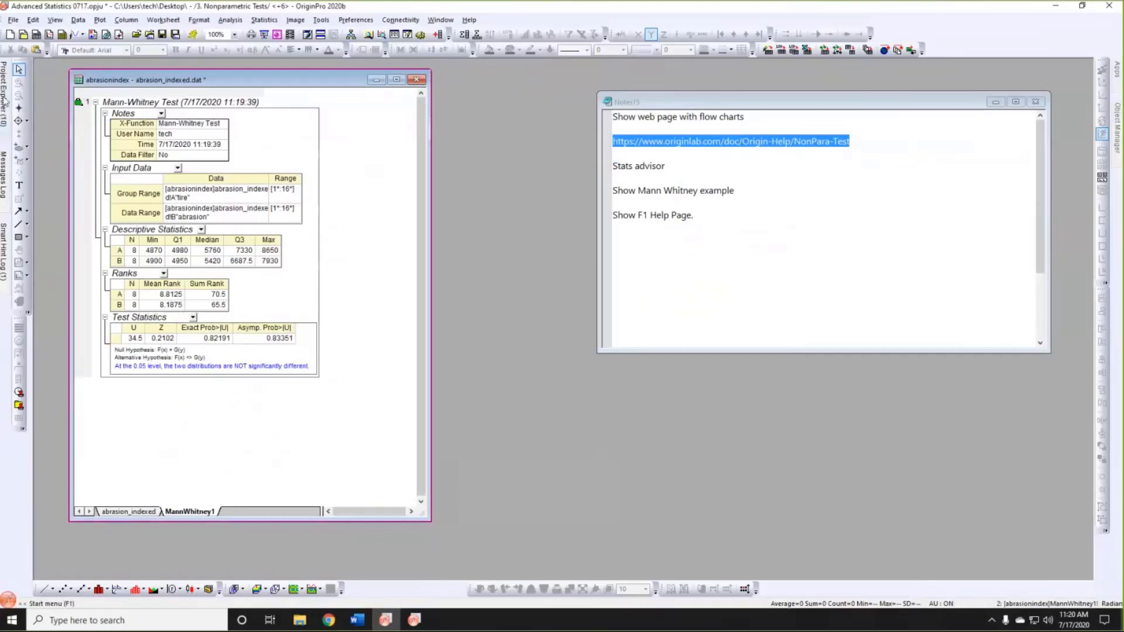
Switch to the 4. PCA project folder and reposition the UK Food Consumption in 1997 workbook so all its columns are in view.
{"action": "mouse_move", "coordinate": [4, 102]}
{"action": "left_click", "coordinate": [46, 117]}
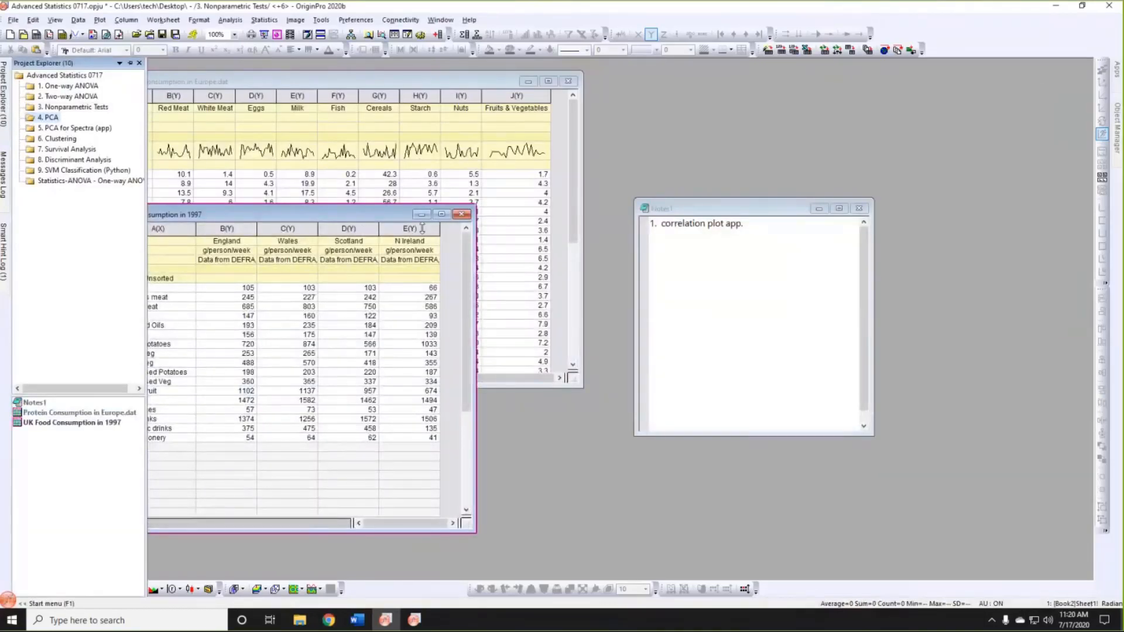
{"action": "left_click_drag", "start_coordinate": [379, 213], "coordinate": [429, 234]}
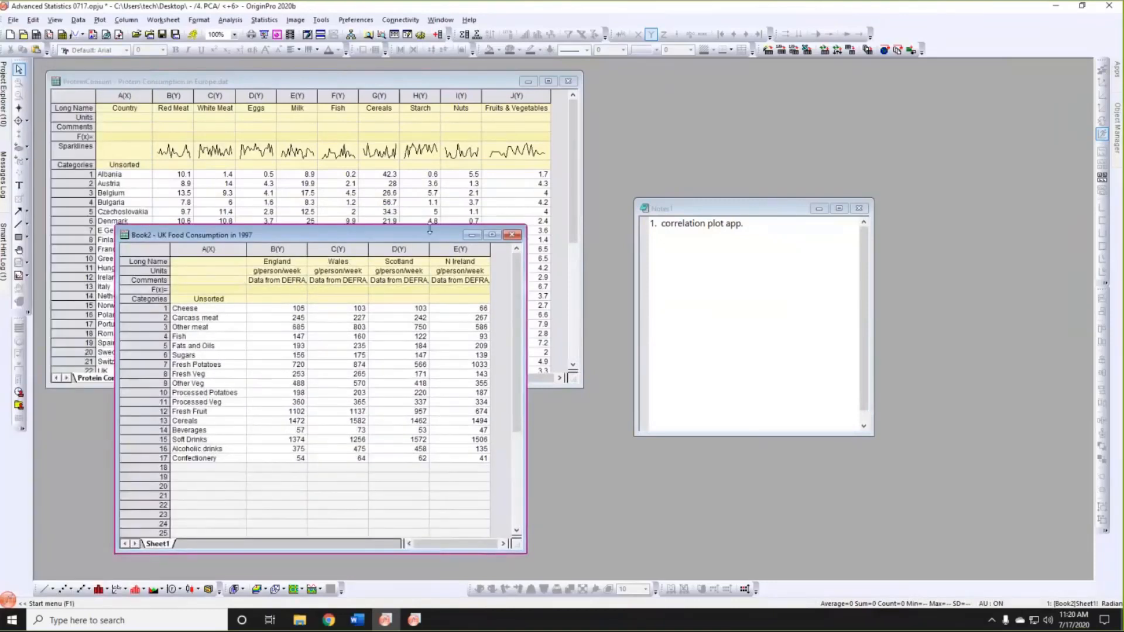
{"action": "left_click_drag", "start_coordinate": [428, 239], "coordinate": [411, 210]}
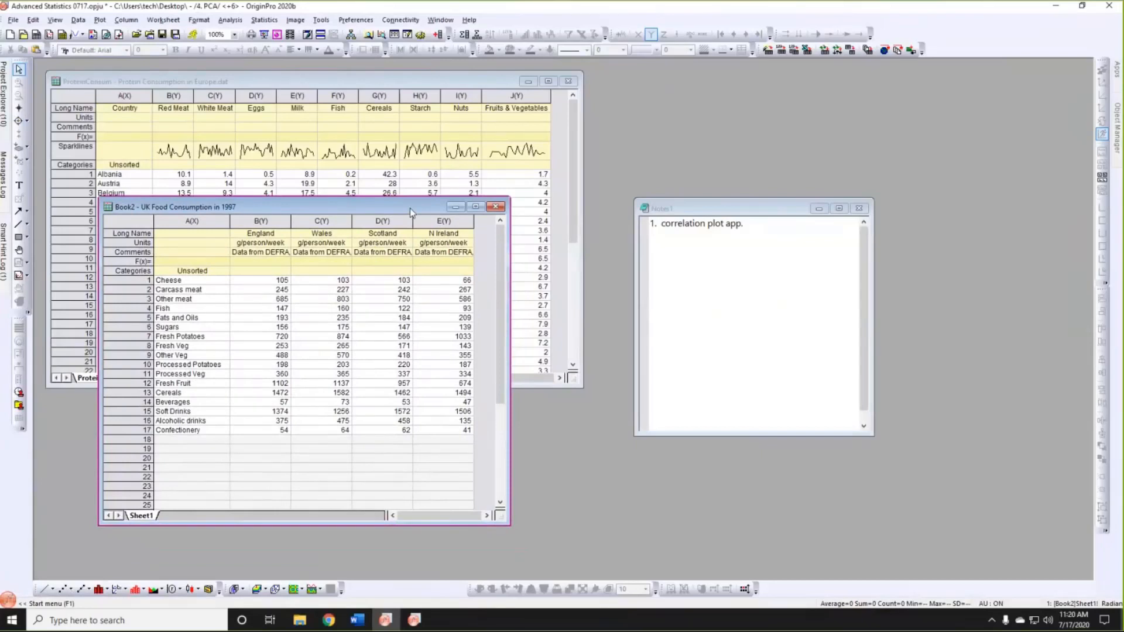
Look over the England, Wales, Scotland and N Ireland columns of the UK food data one by one, and clear the selection.
{"action": "left_click", "coordinate": [261, 221]}
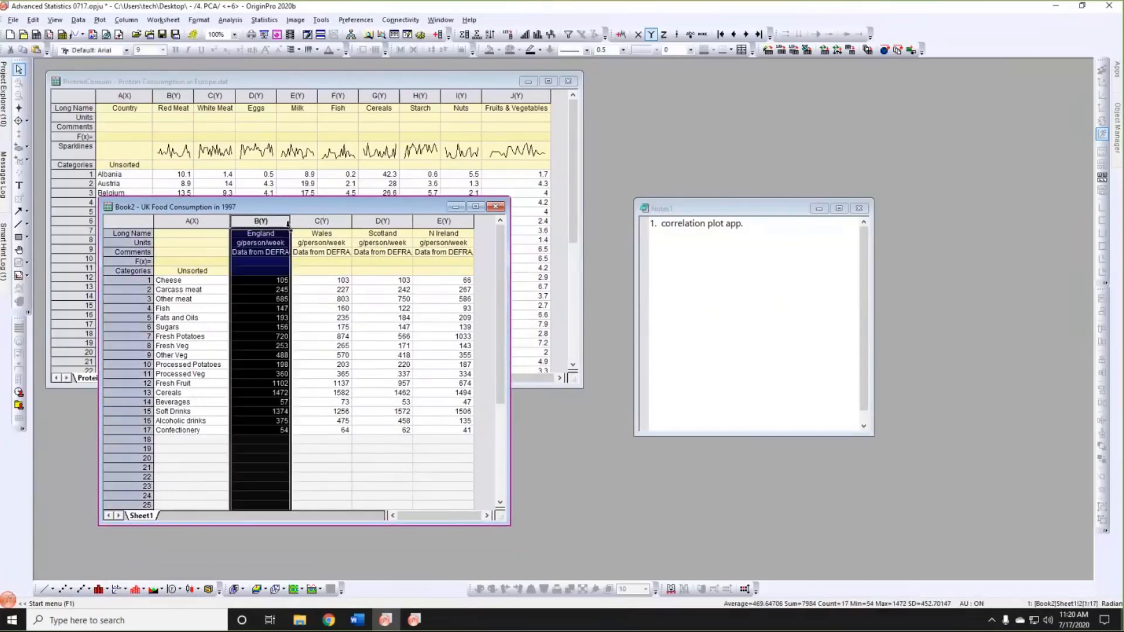
{"action": "left_click", "coordinate": [321, 221]}
{"action": "left_click", "coordinate": [382, 221]}
{"action": "left_click", "coordinate": [433, 222]}
{"action": "left_click", "coordinate": [492, 240]}
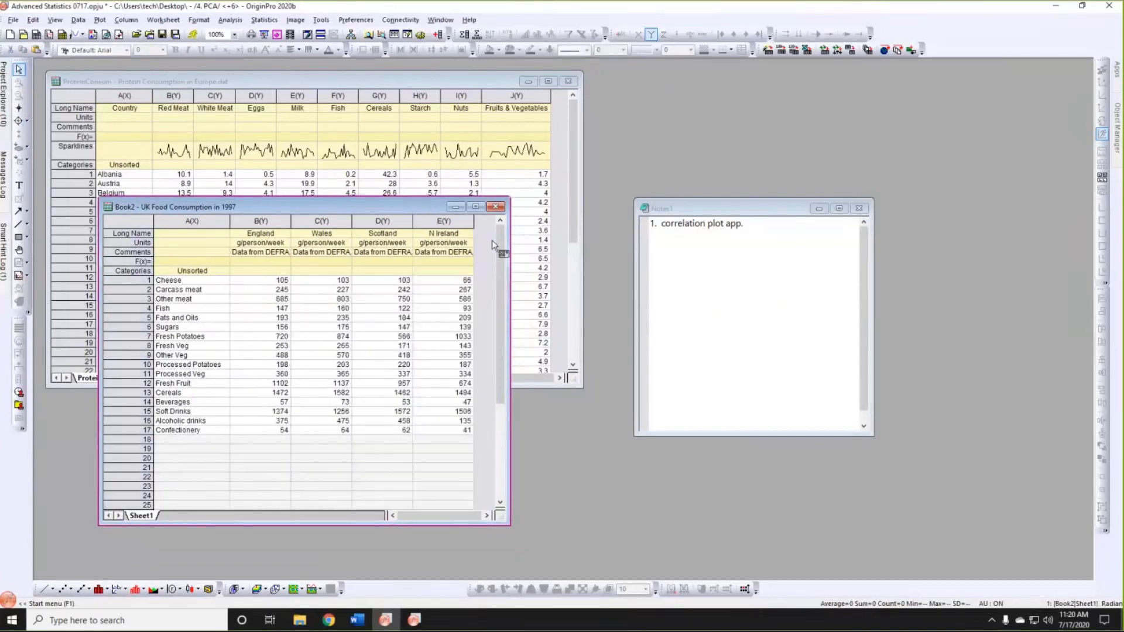
Widen the UK Food Consumption workbook slightly and move it up over the protein consumption workbook, clear of the notes.
{"action": "left_click_drag", "start_coordinate": [540, 241], "coordinate": [561, 245]}
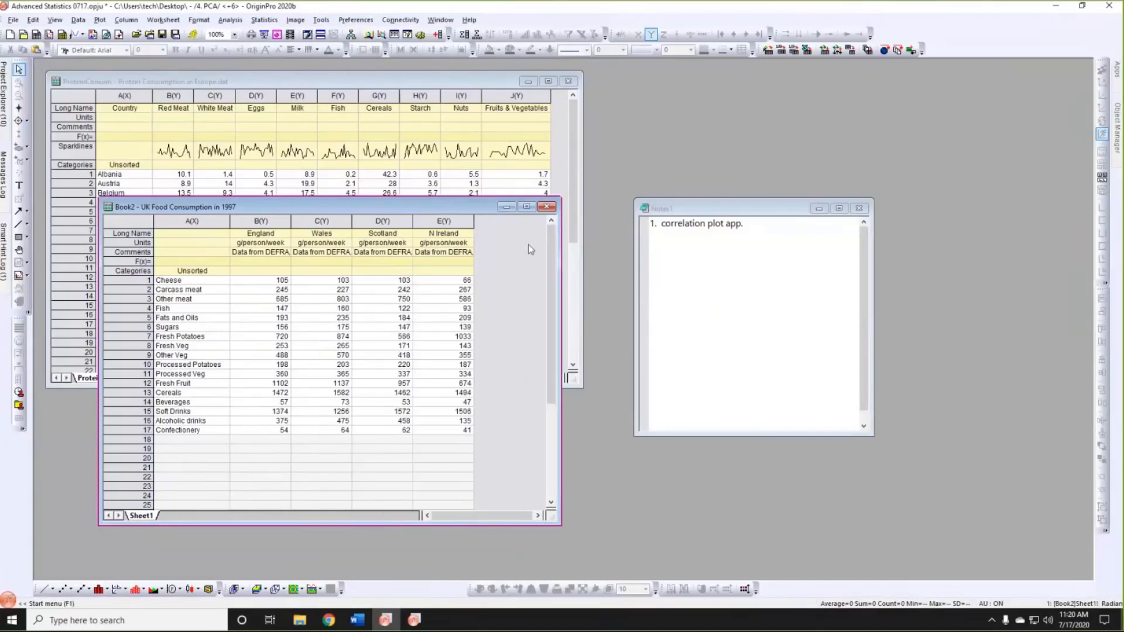
{"action": "left_click_drag", "start_coordinate": [451, 207], "coordinate": [435, 186]}
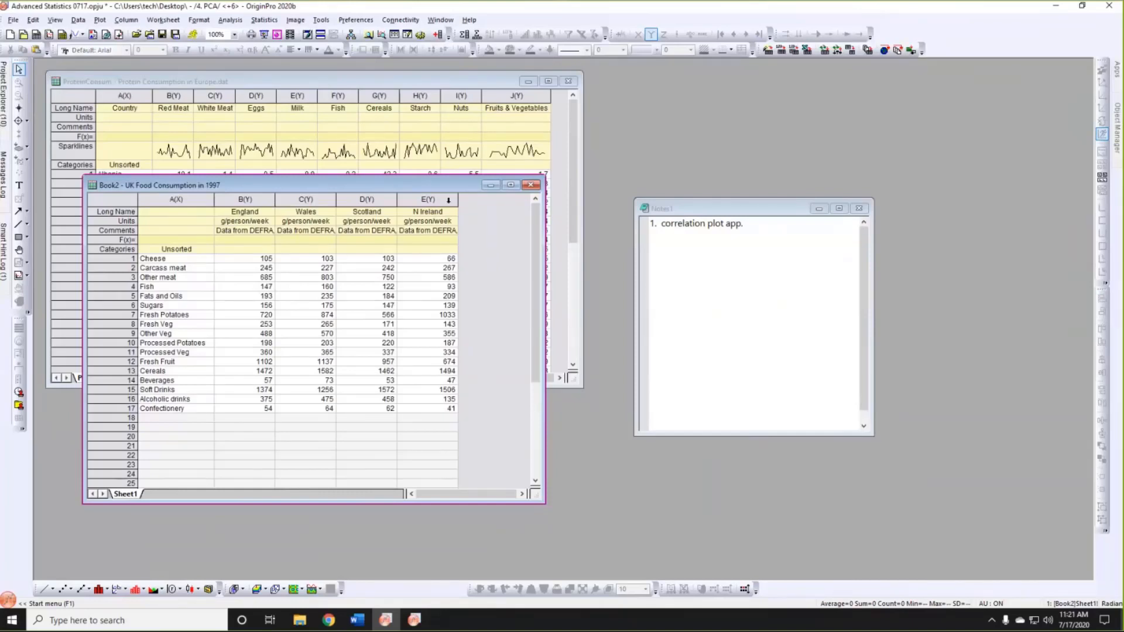
{"action": "left_click_drag", "start_coordinate": [432, 179], "coordinate": [415, 165]}
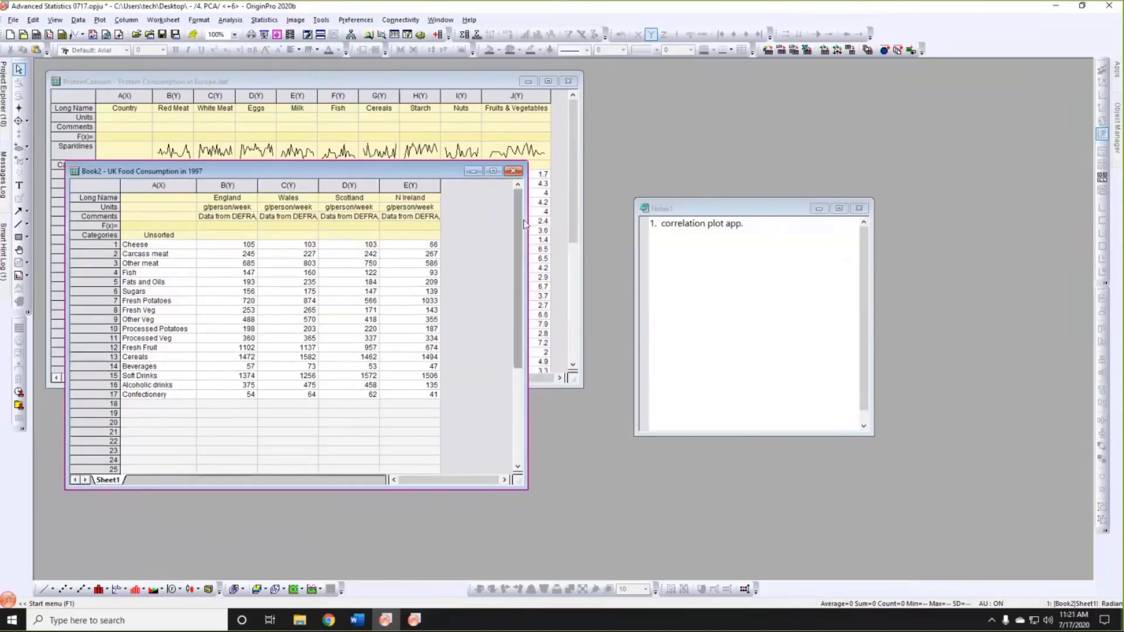
Preview a correlation plot of the England, Wales, Scotland and N Ireland columns using the Correlation Plot app with Auto Preview on.
{"action": "left_click_drag", "start_coordinate": [527, 220], "coordinate": [501, 221]}
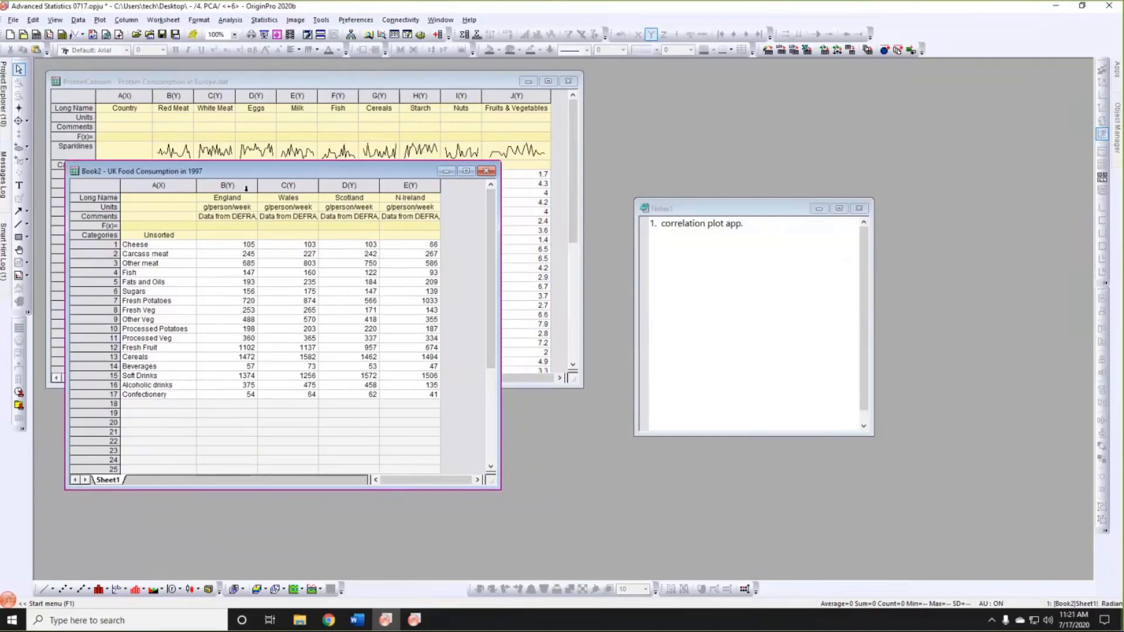
{"action": "left_click_drag", "start_coordinate": [227, 185], "coordinate": [393, 186]}
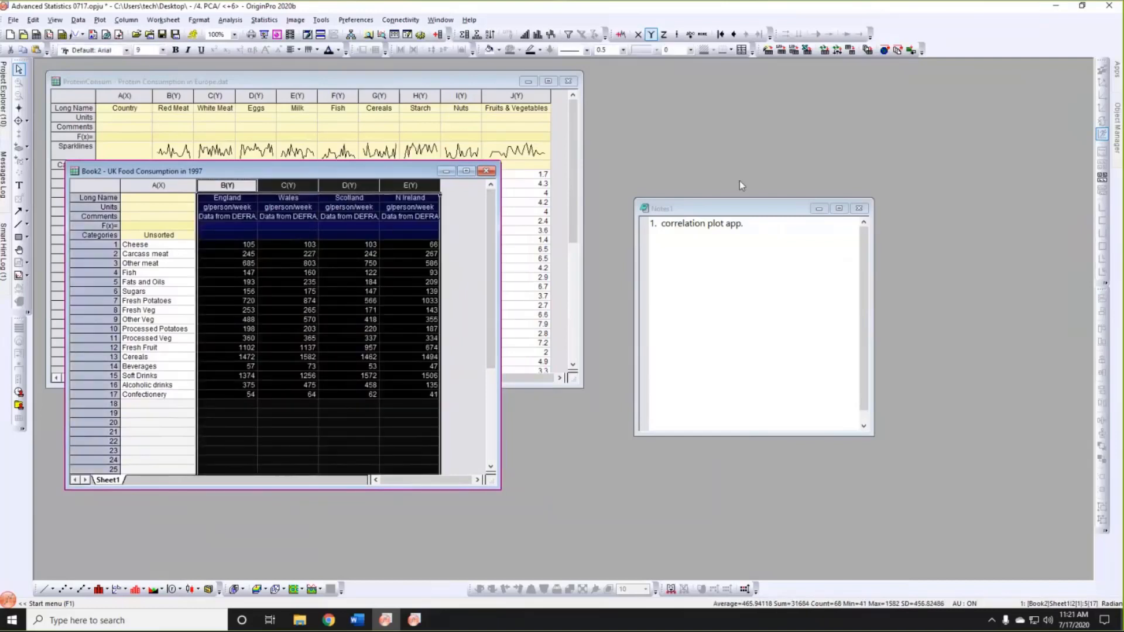
{"action": "left_click", "coordinate": [1117, 69]}
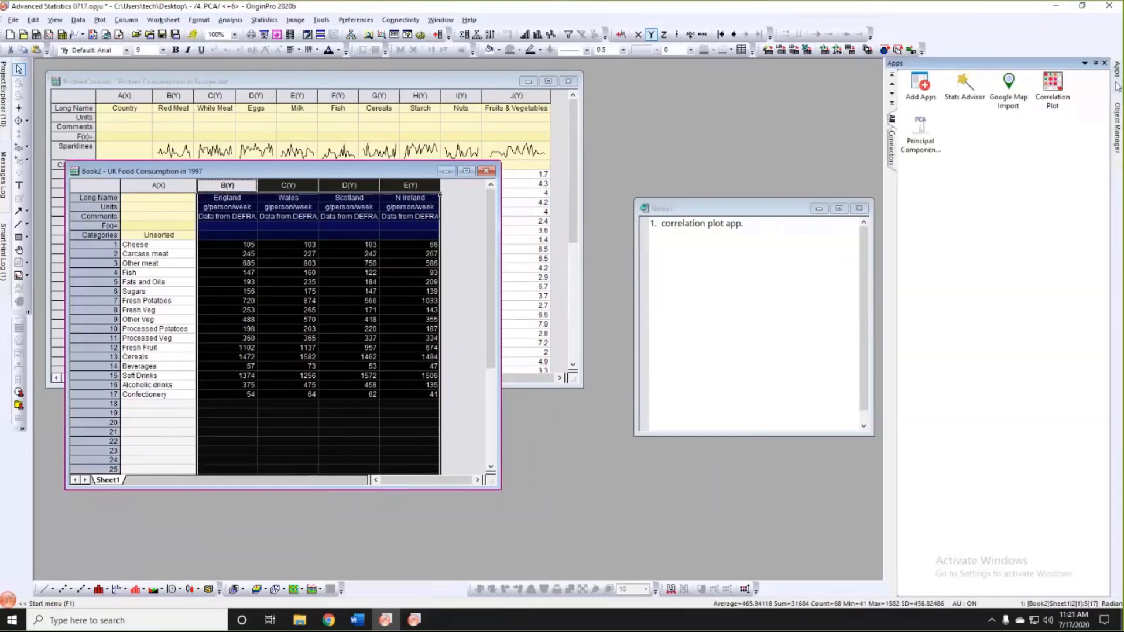
{"action": "left_click", "coordinate": [1053, 87]}
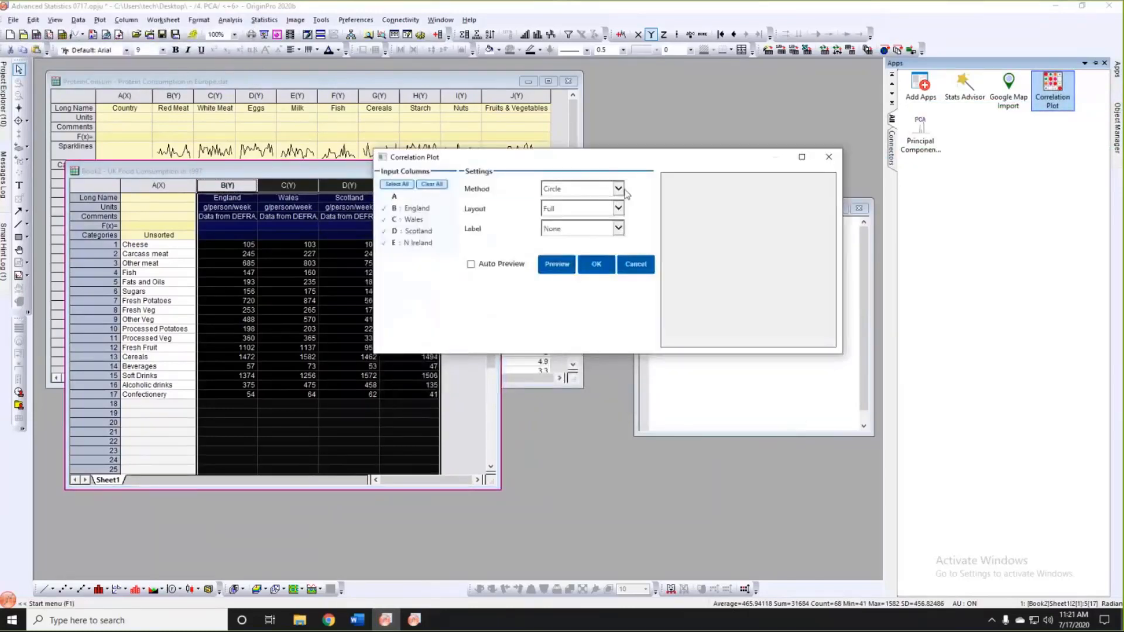
{"action": "left_click", "coordinate": [471, 264]}
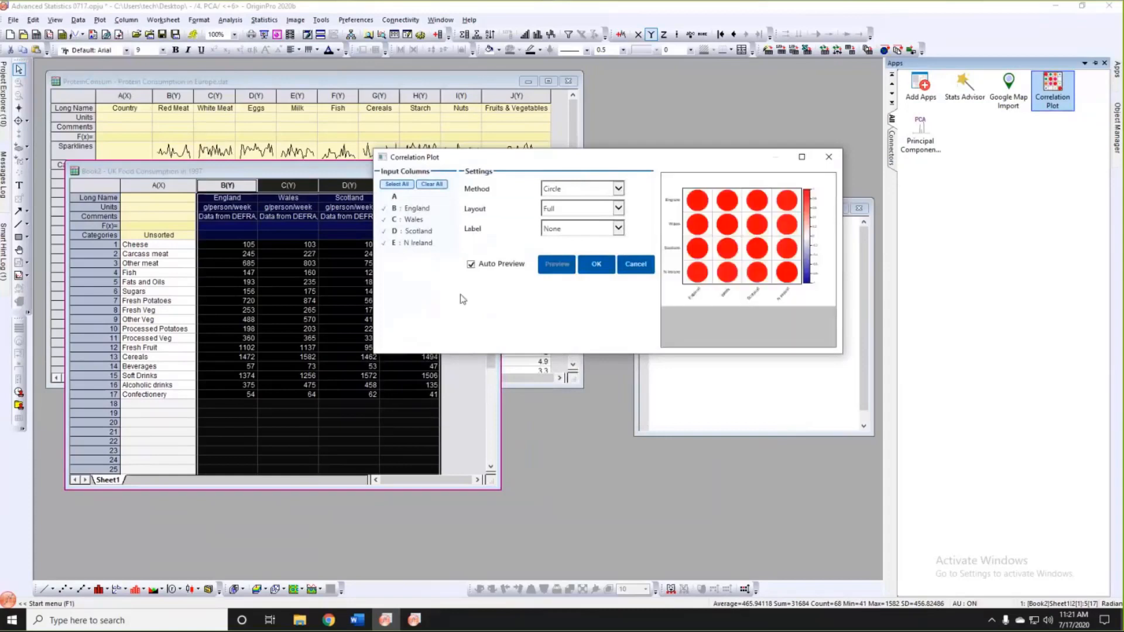
Preview the correlation plot with the Ellipse method in an enlarged dialog, and close the dialog without creating a graph.
{"action": "left_click", "coordinate": [618, 188]}
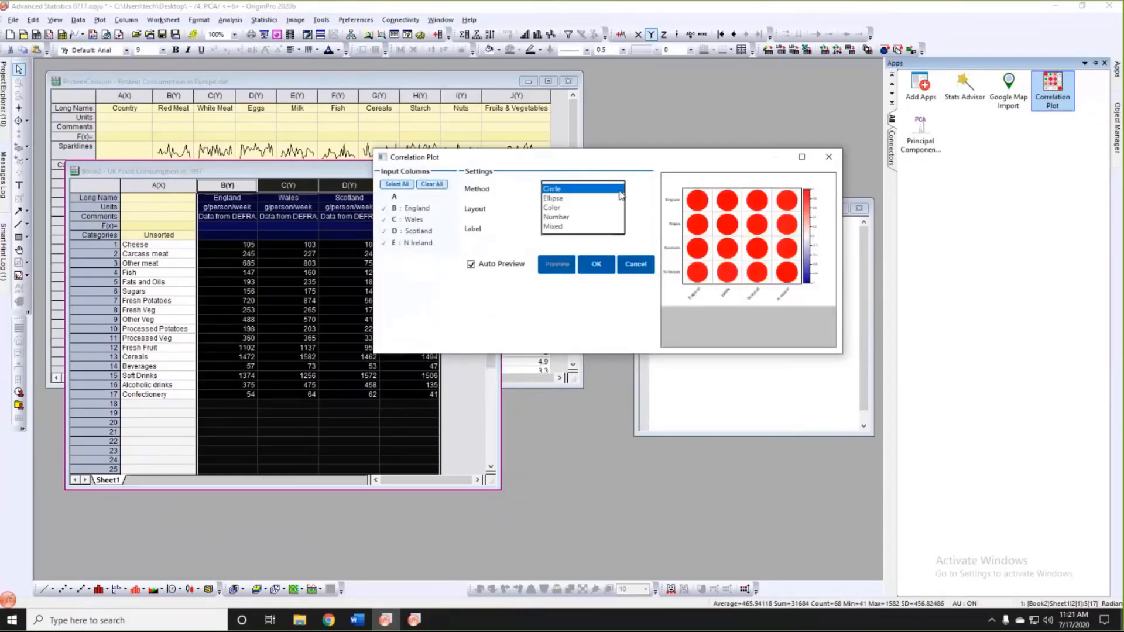
{"action": "left_click", "coordinate": [562, 205]}
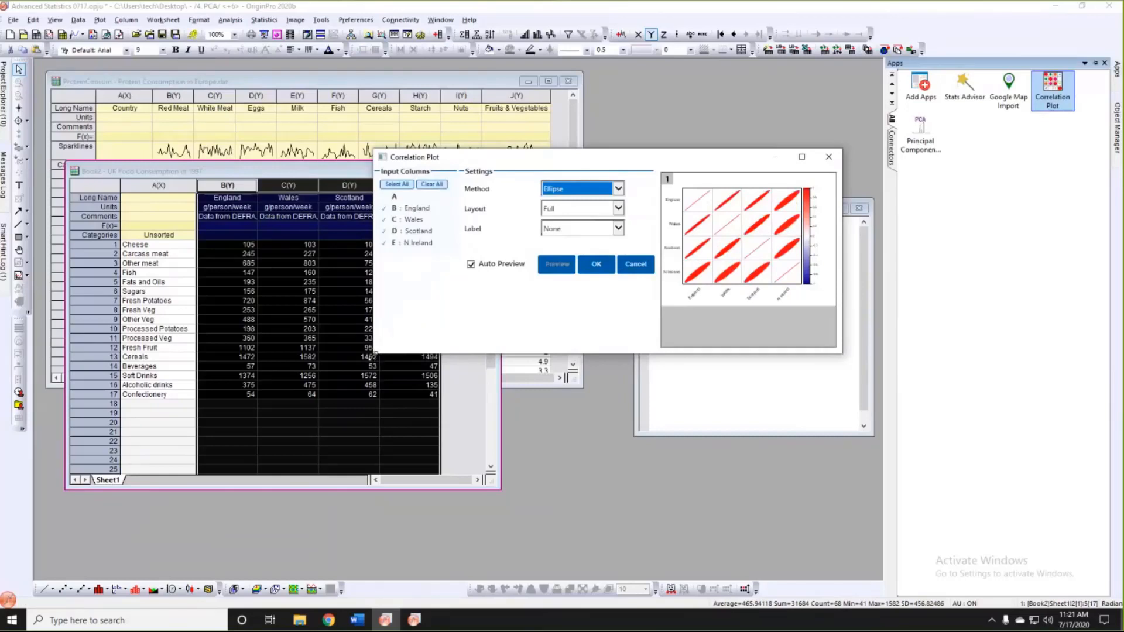
{"action": "left_click_drag", "start_coordinate": [228, 472], "coordinate": [228, 469]}
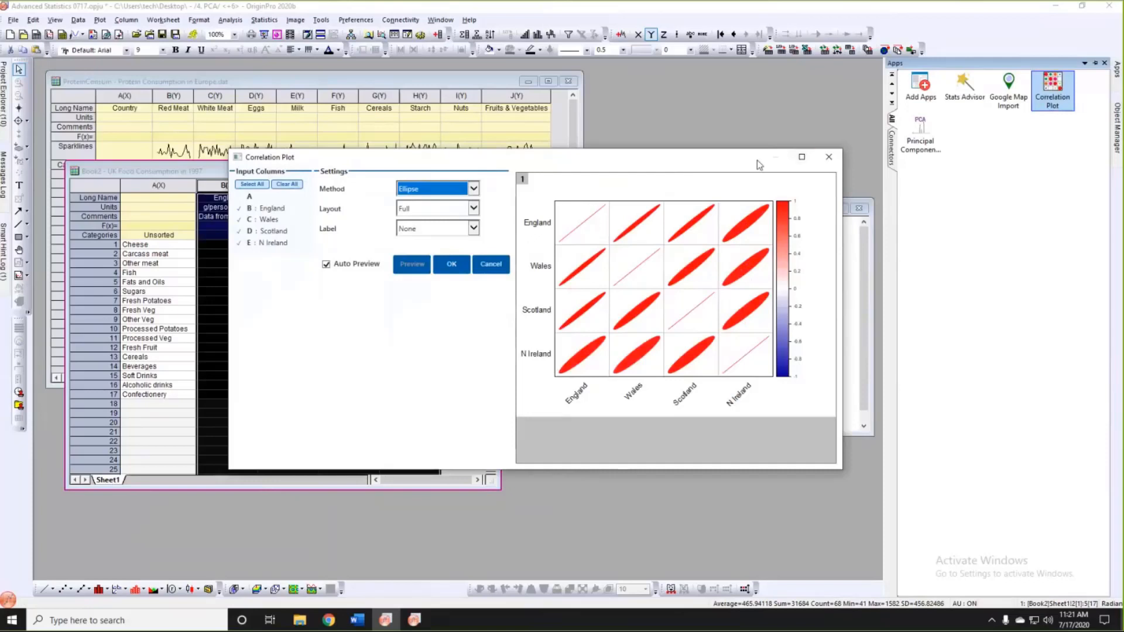
{"action": "left_click_drag", "start_coordinate": [739, 152], "coordinate": [735, 140]}
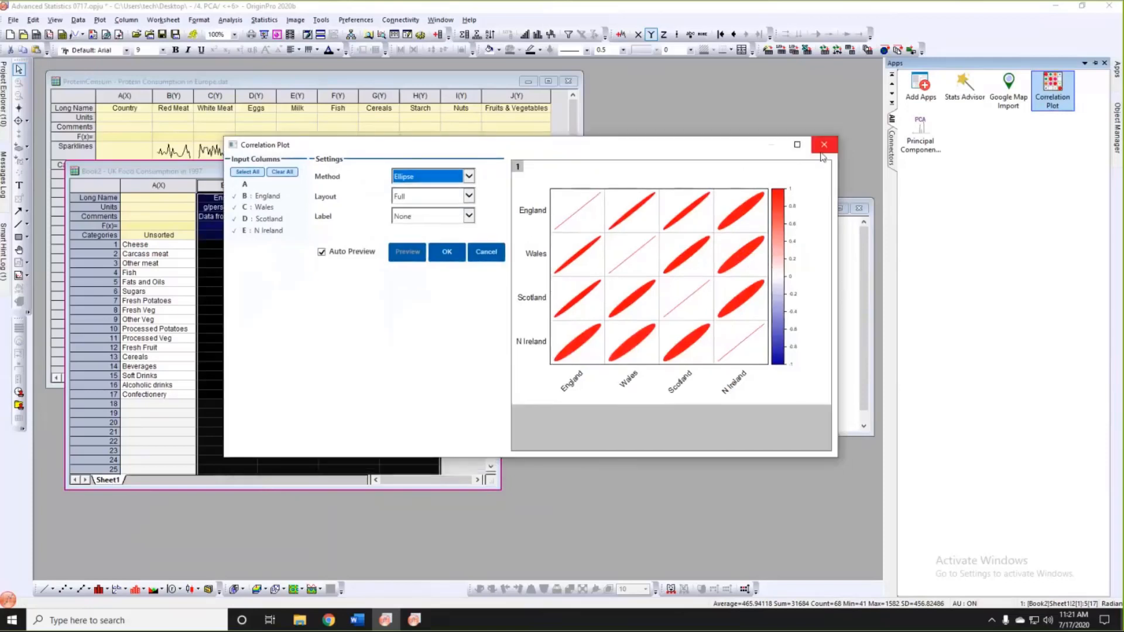
{"action": "left_click", "coordinate": [822, 151]}
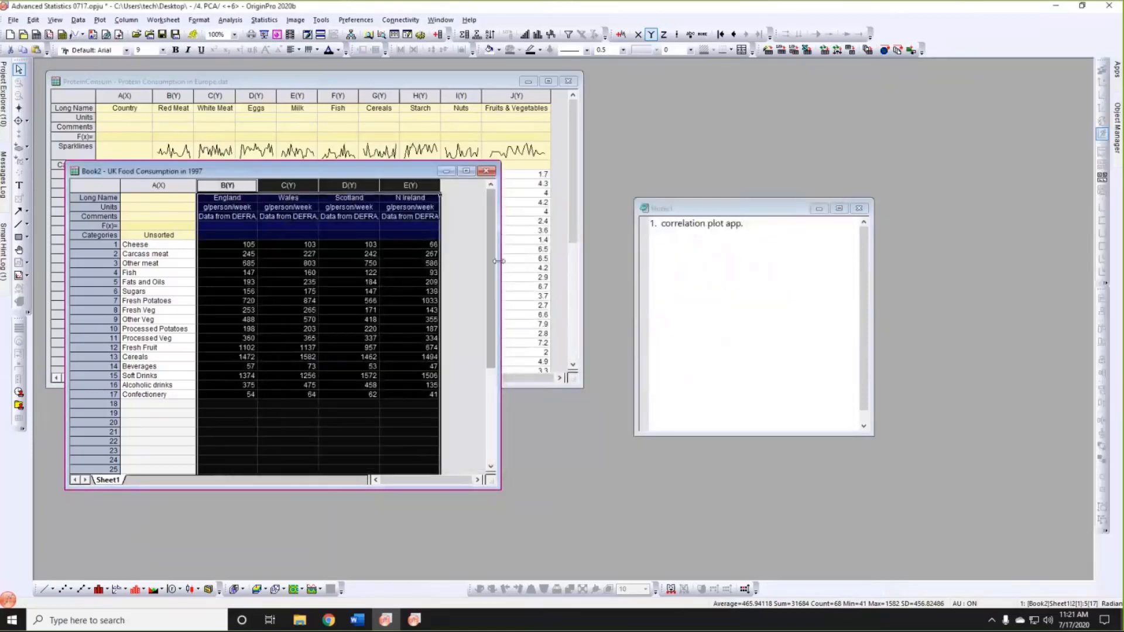
Widen the UK Food Consumption workbook, clear its column selection, and move it down to uncover the first rows of the protein consumption workbook.
{"action": "left_click_drag", "start_coordinate": [556, 260], "coordinate": [558, 261]}
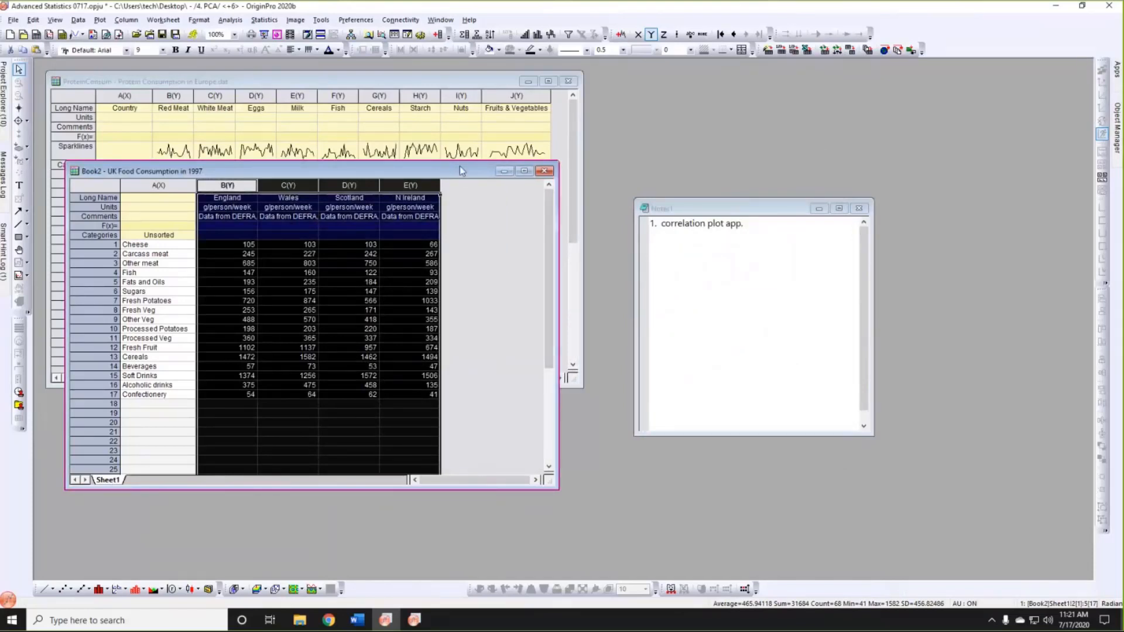
{"action": "left_click_drag", "start_coordinate": [460, 173], "coordinate": [467, 168]}
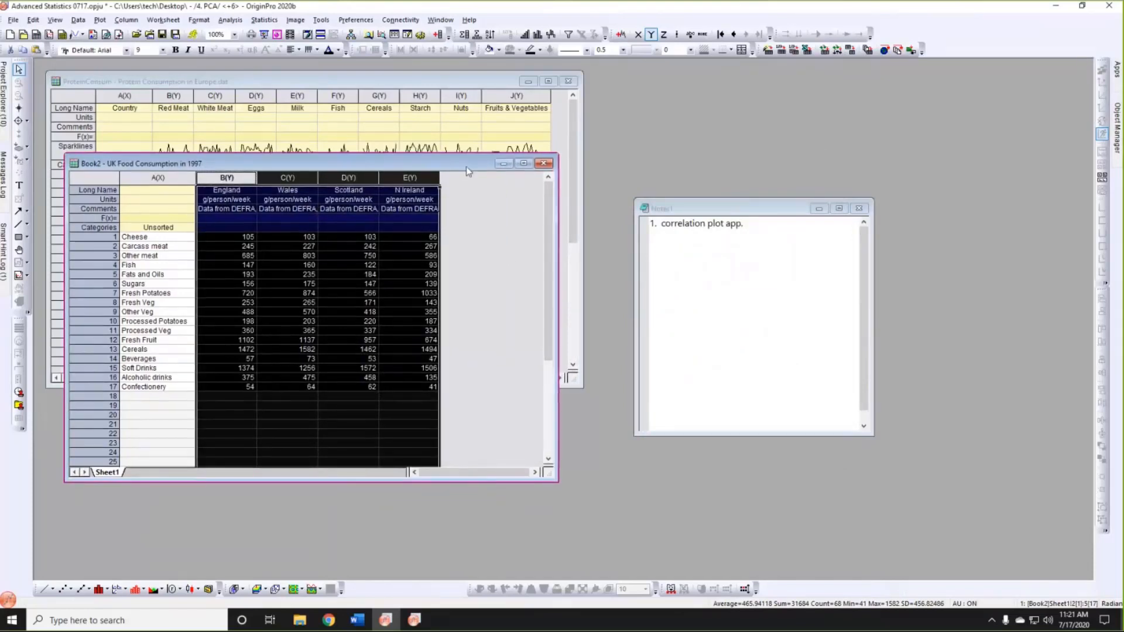
{"action": "left_click", "coordinate": [494, 235]}
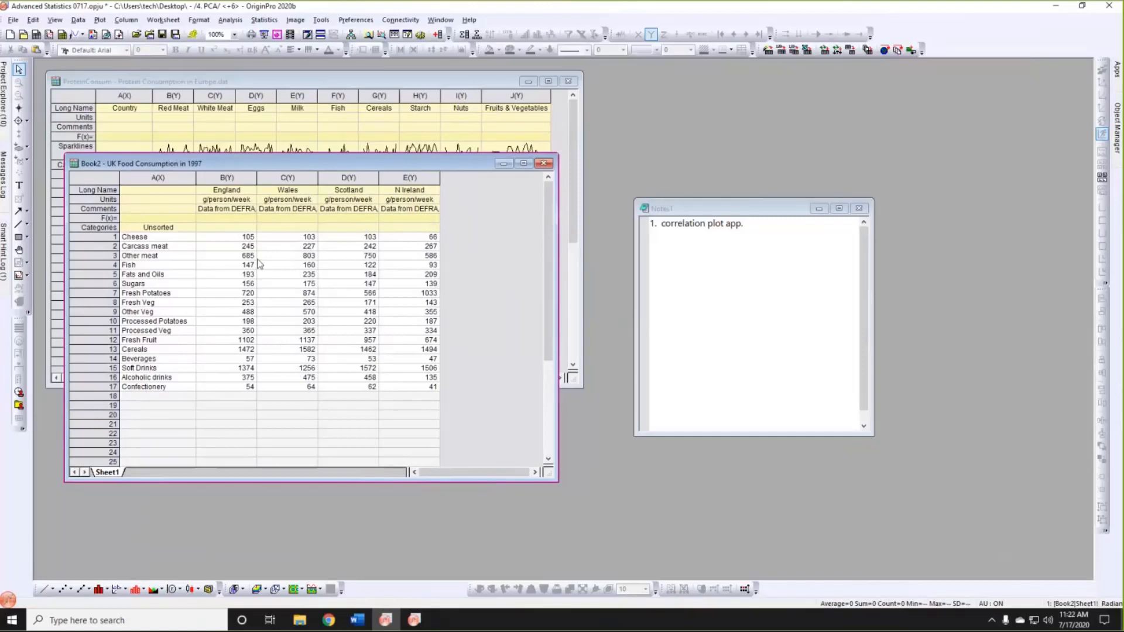
{"action": "left_click_drag", "start_coordinate": [232, 178], "coordinate": [434, 176]}
{"action": "left_click", "coordinate": [356, 202]}
{"action": "left_click_drag", "start_coordinate": [450, 161], "coordinate": [431, 197]}
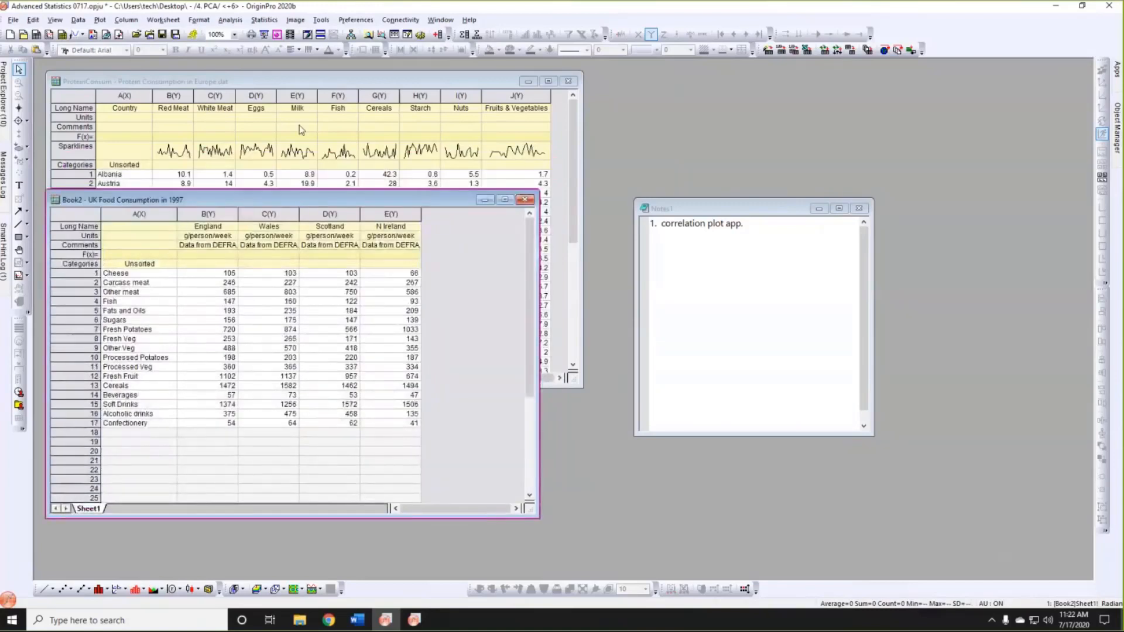
Start a Principal Component Analysis with the England to N Ireland columns as variables and column A as observation labels.
{"action": "left_click", "coordinate": [273, 21]}
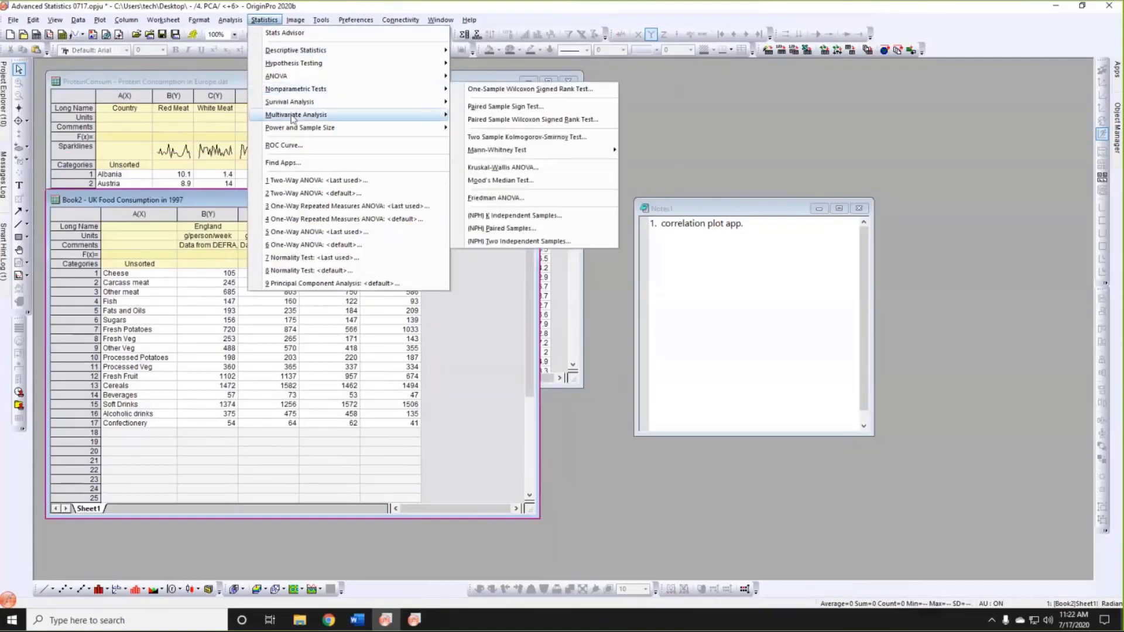
{"action": "mouse_move", "coordinate": [293, 119]}
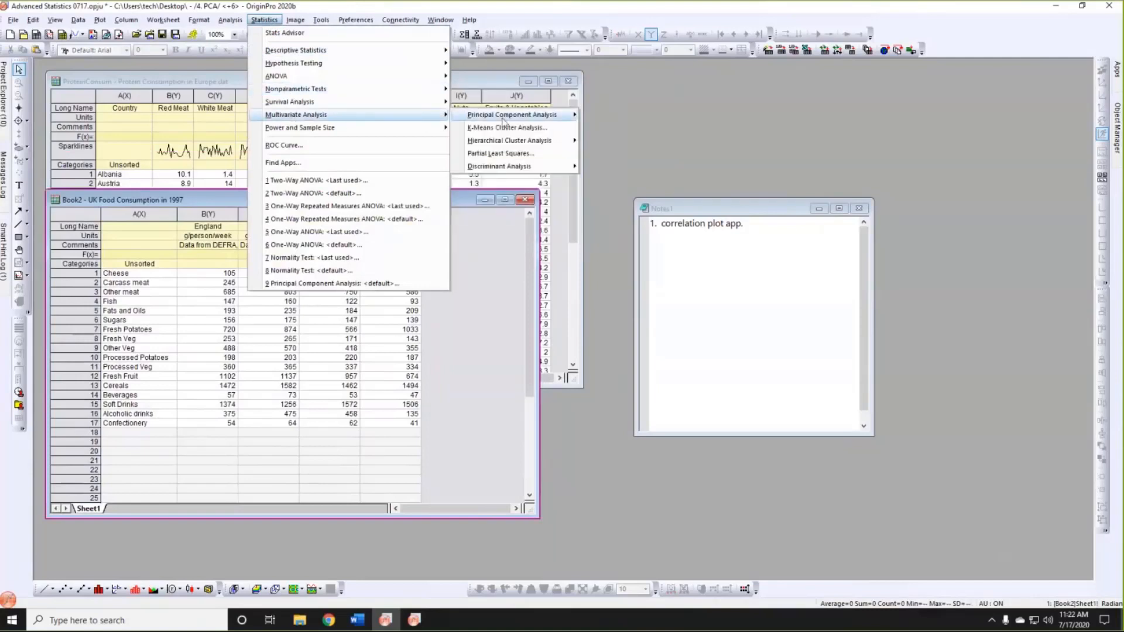
{"action": "mouse_move", "coordinate": [503, 121]}
{"action": "left_click", "coordinate": [609, 129]}
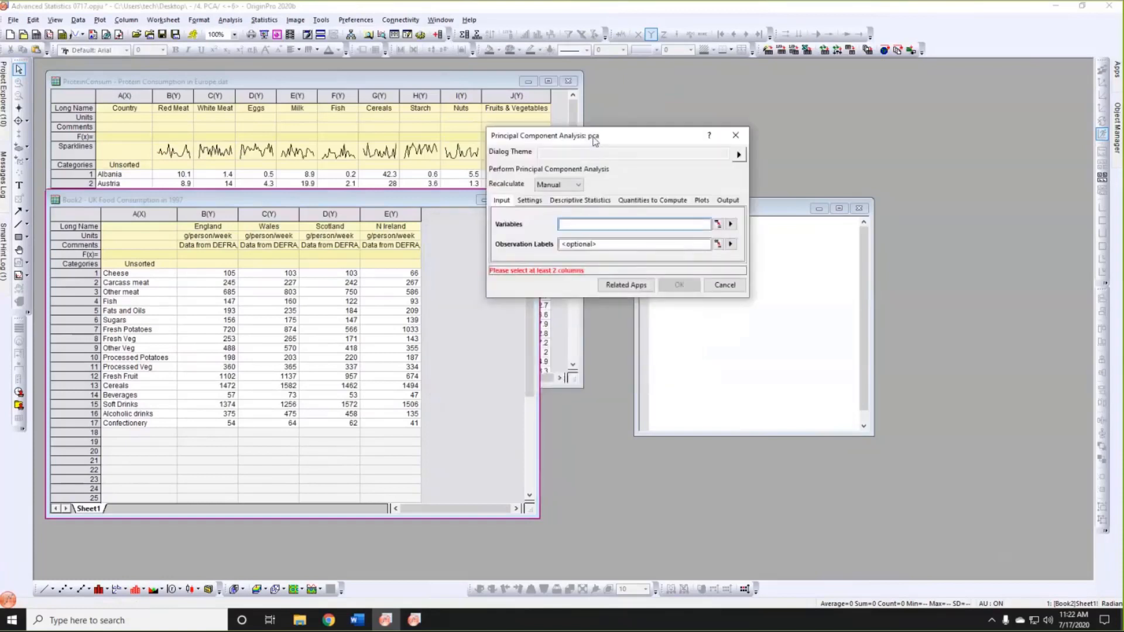
{"action": "left_click", "coordinate": [716, 225]}
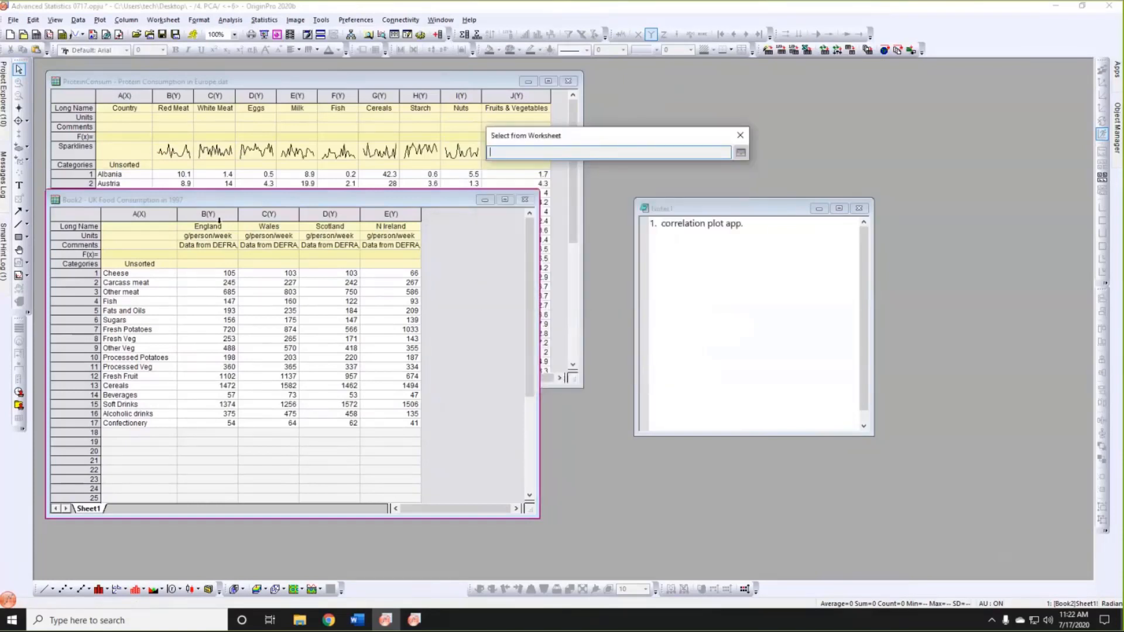
{"action": "left_click_drag", "start_coordinate": [219, 220], "coordinate": [438, 207]}
{"action": "left_click", "coordinate": [741, 152]}
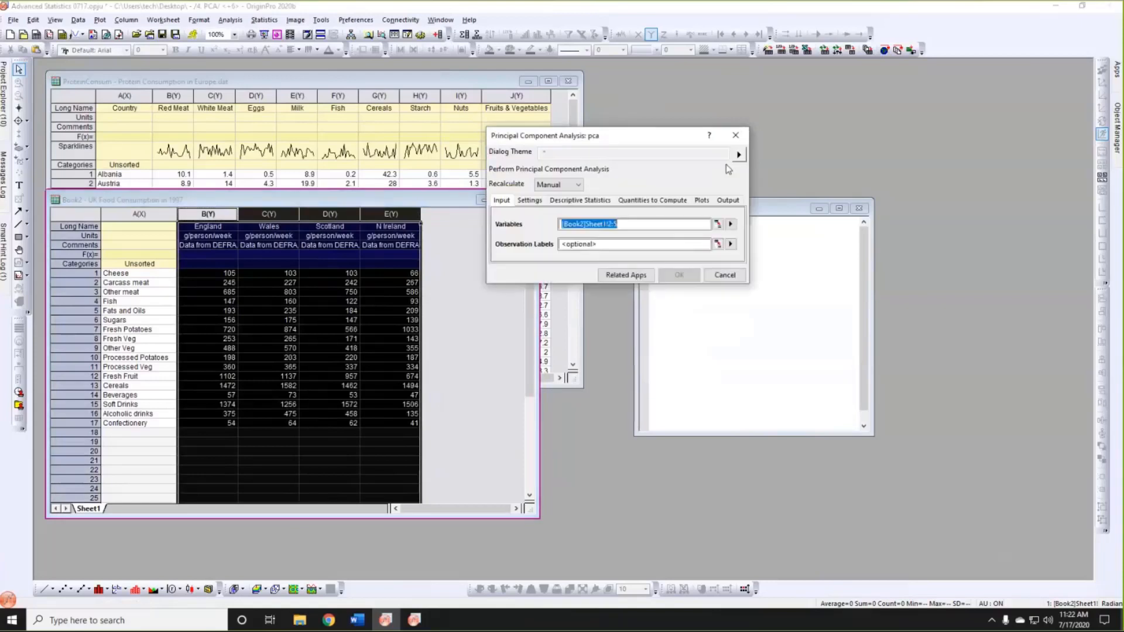
{"action": "left_click", "coordinate": [732, 245]}
{"action": "left_click", "coordinate": [761, 246]}
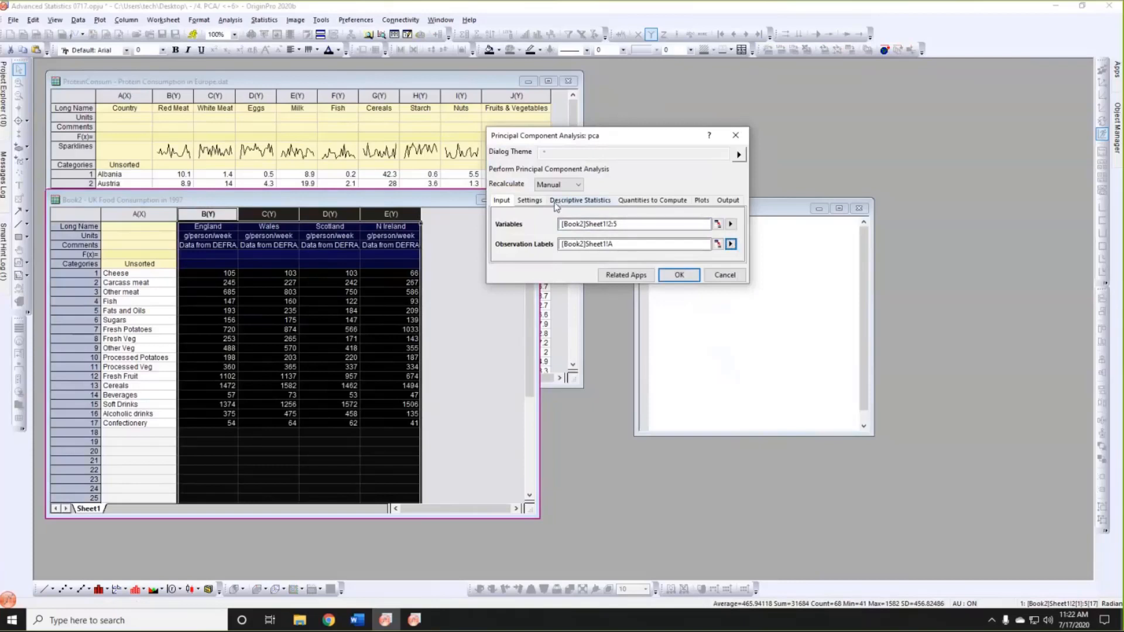
Review the PCA settings, quantities to compute and plot options, and run the analysis with scree plot, loading plot and biplot enabled.
{"action": "left_click", "coordinate": [531, 200]}
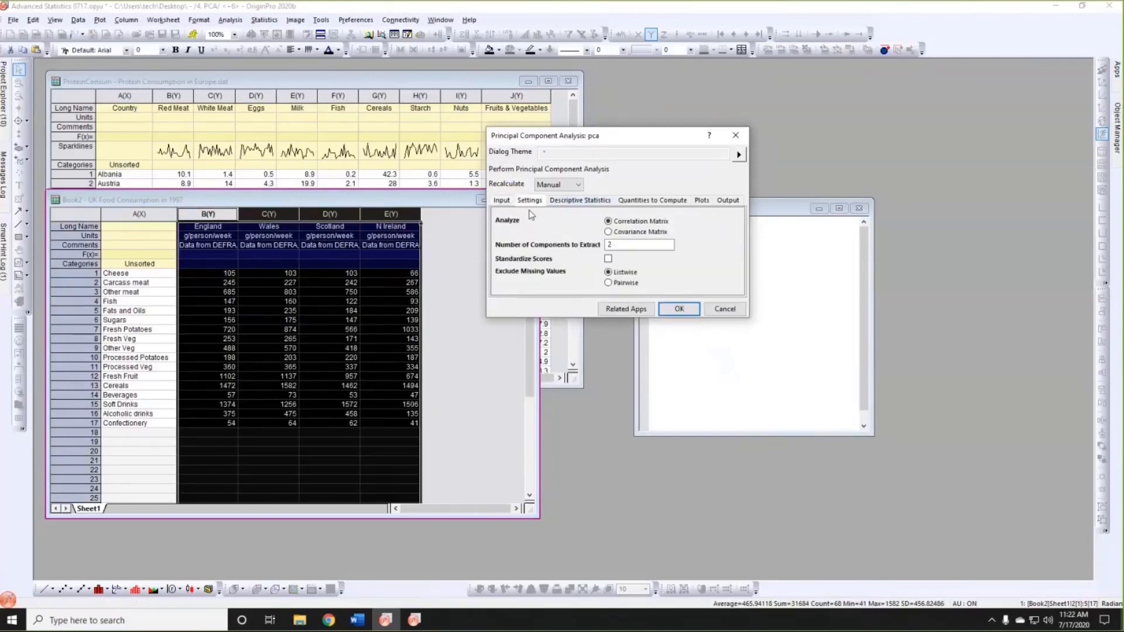
{"action": "left_click", "coordinate": [636, 203]}
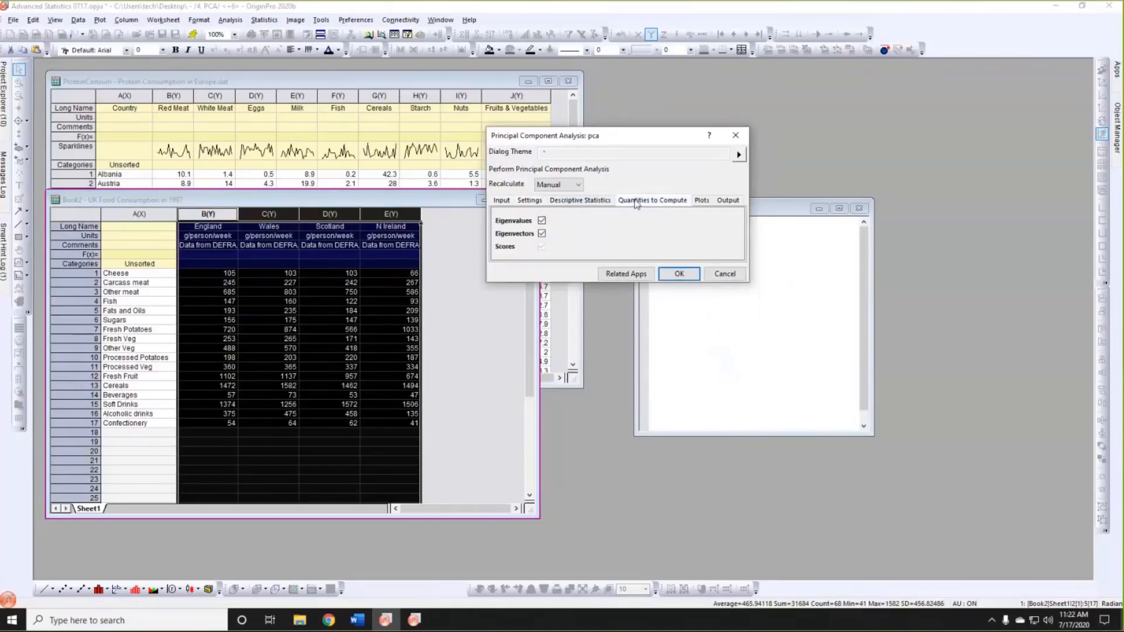
{"action": "left_click", "coordinate": [702, 201]}
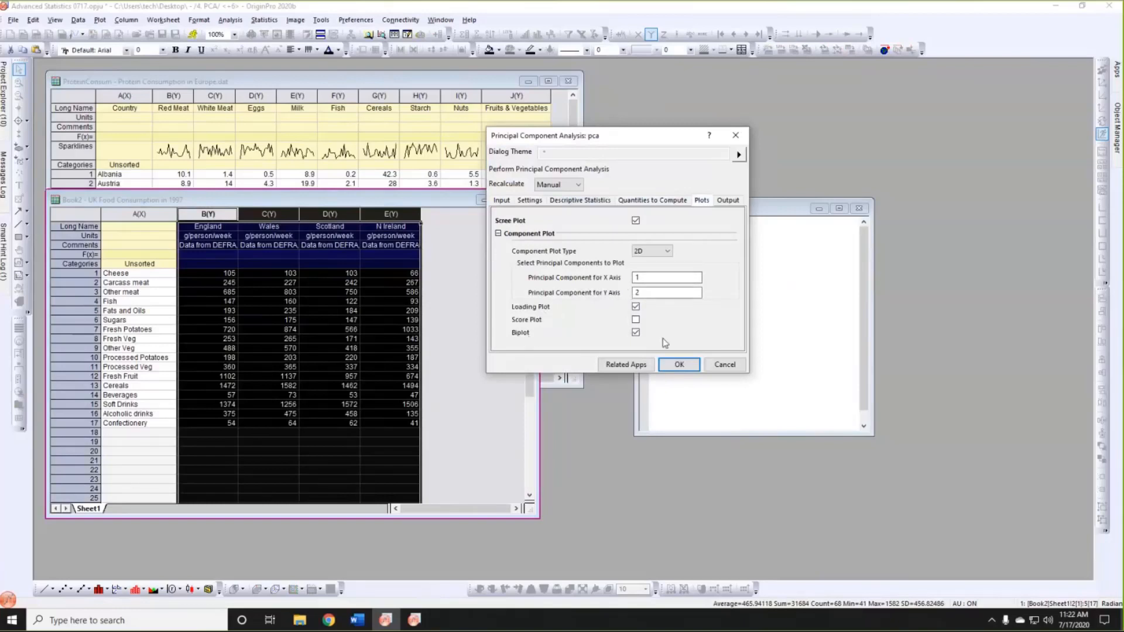
{"action": "left_click", "coordinate": [678, 366]}
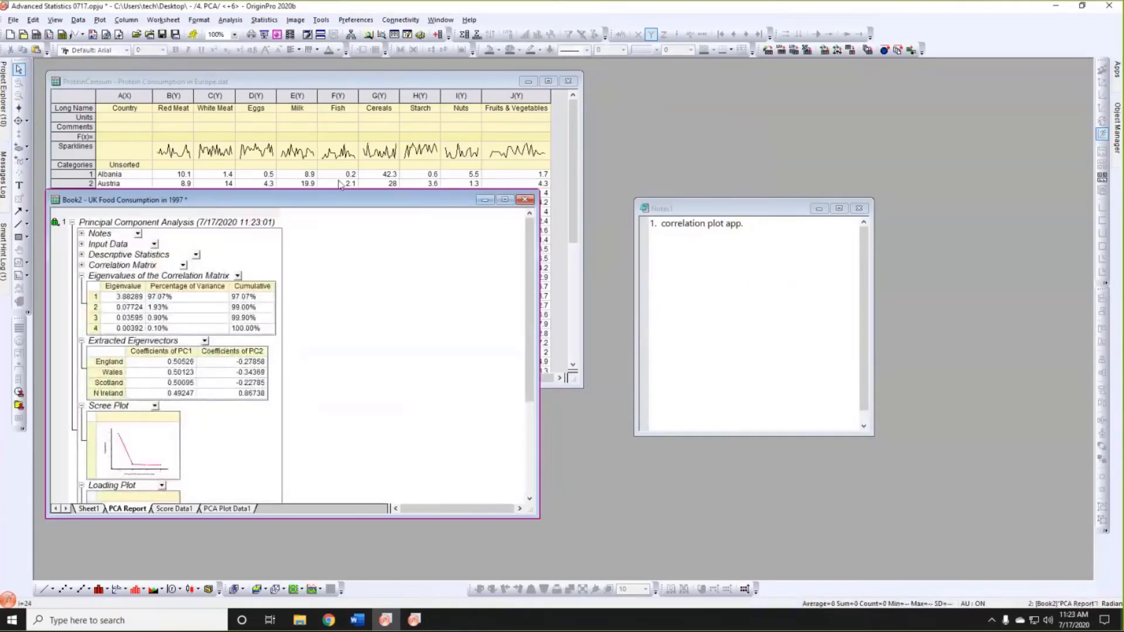
Move and enlarge the PCA report workbook, and check the second component's variance and cumulative percentages in the eigenvalues table.
{"action": "left_click_drag", "start_coordinate": [343, 202], "coordinate": [380, 109]}
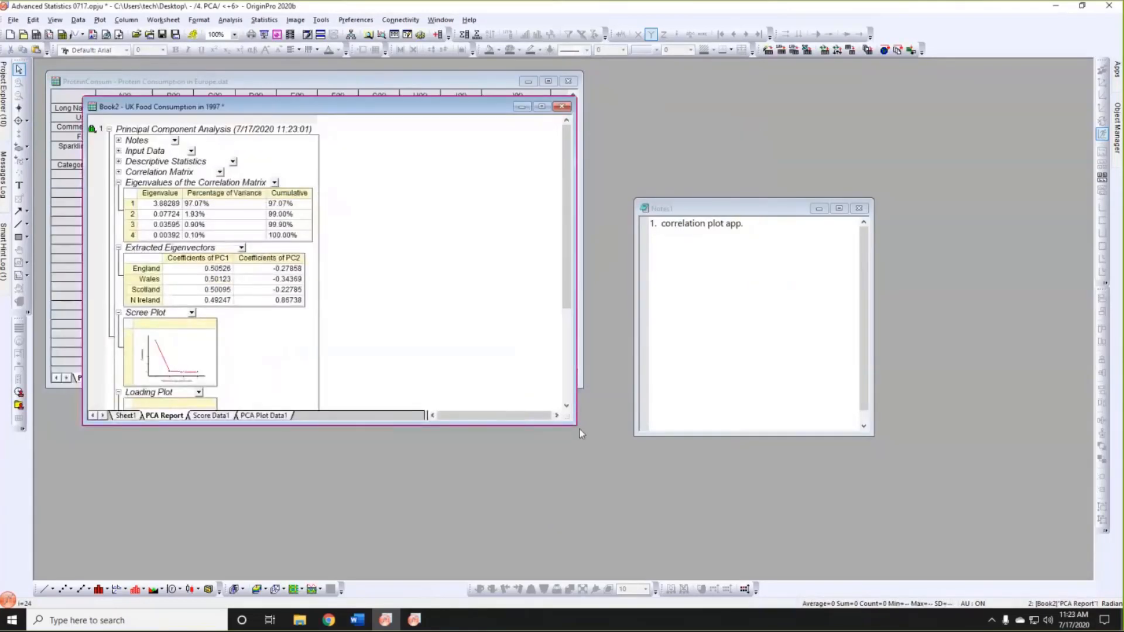
{"action": "left_click_drag", "start_coordinate": [577, 427], "coordinate": [584, 519]}
{"action": "scroll", "coordinate": [451, 419], "scroll_direction": "down", "scroll_amount": 3}
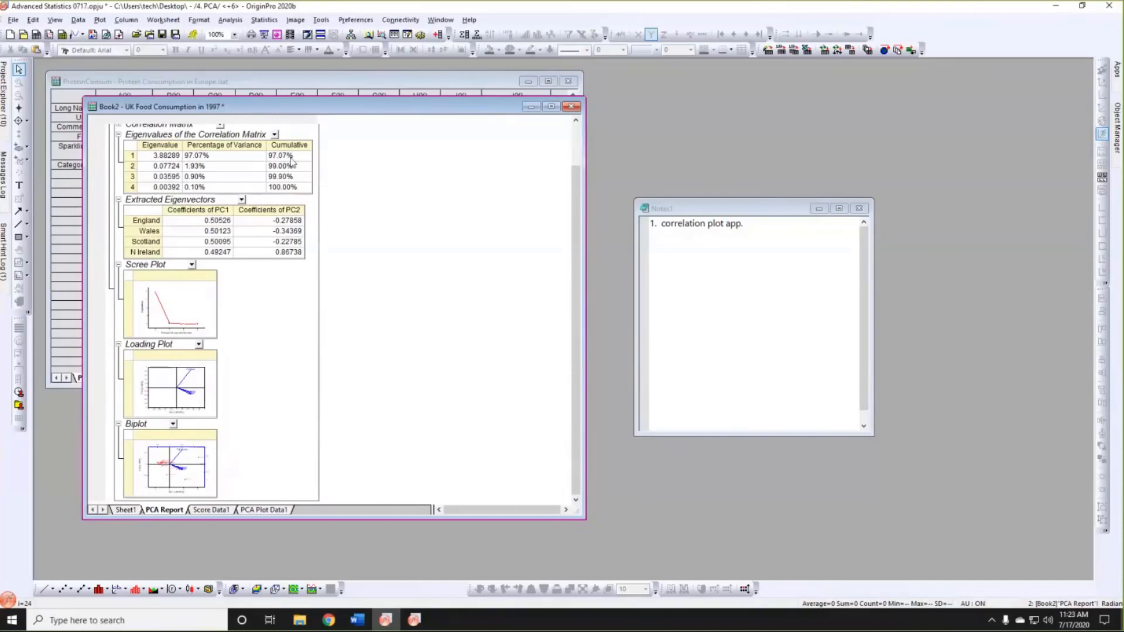
{"action": "left_click", "coordinate": [194, 167]}
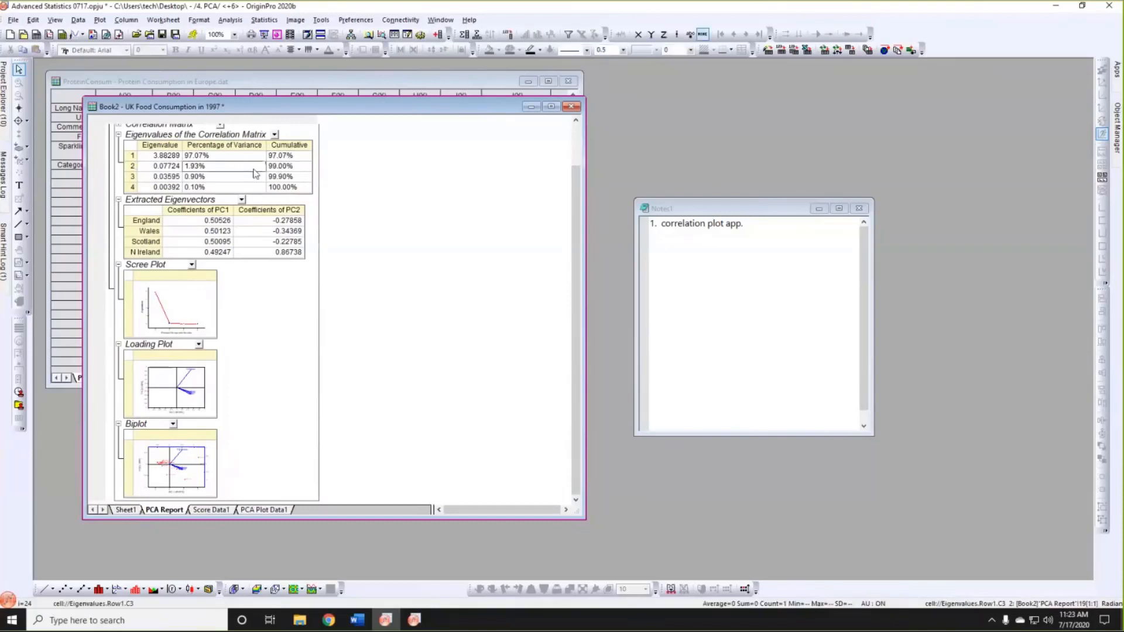
{"action": "left_click", "coordinate": [281, 167]}
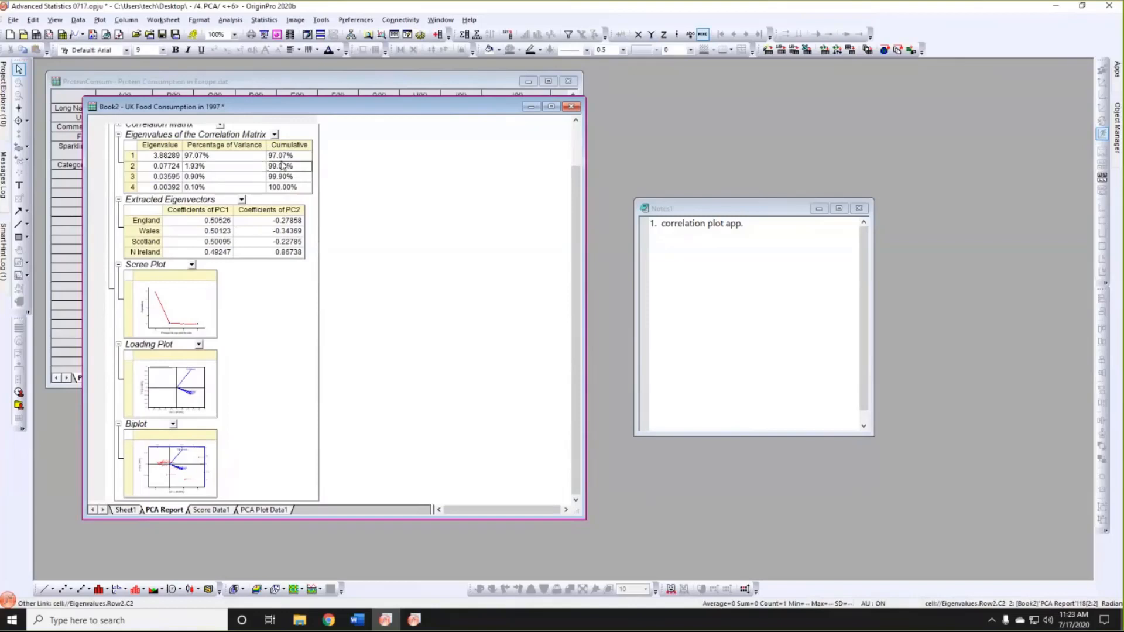
{"action": "left_click", "coordinate": [354, 180]}
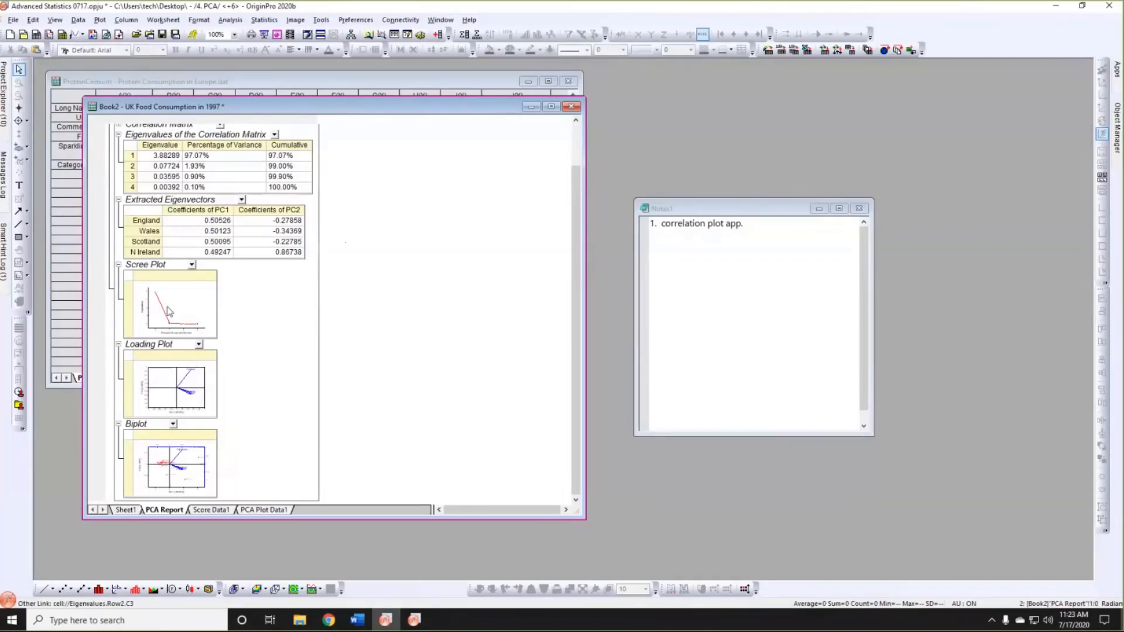
Open the scree plot from the PCA report, inspect the eigenvalue points of the first two components, and close the plot.
{"action": "left_click", "coordinate": [181, 294]}
{"action": "double_click", "coordinate": [178, 298]}
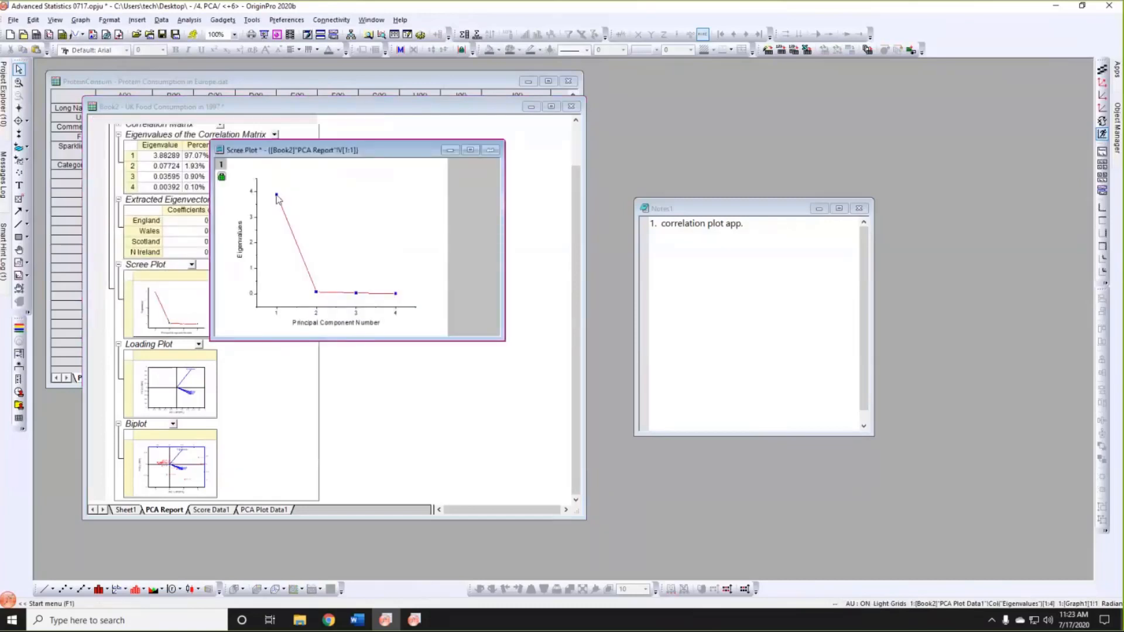
{"action": "mouse_move", "coordinate": [273, 196]}
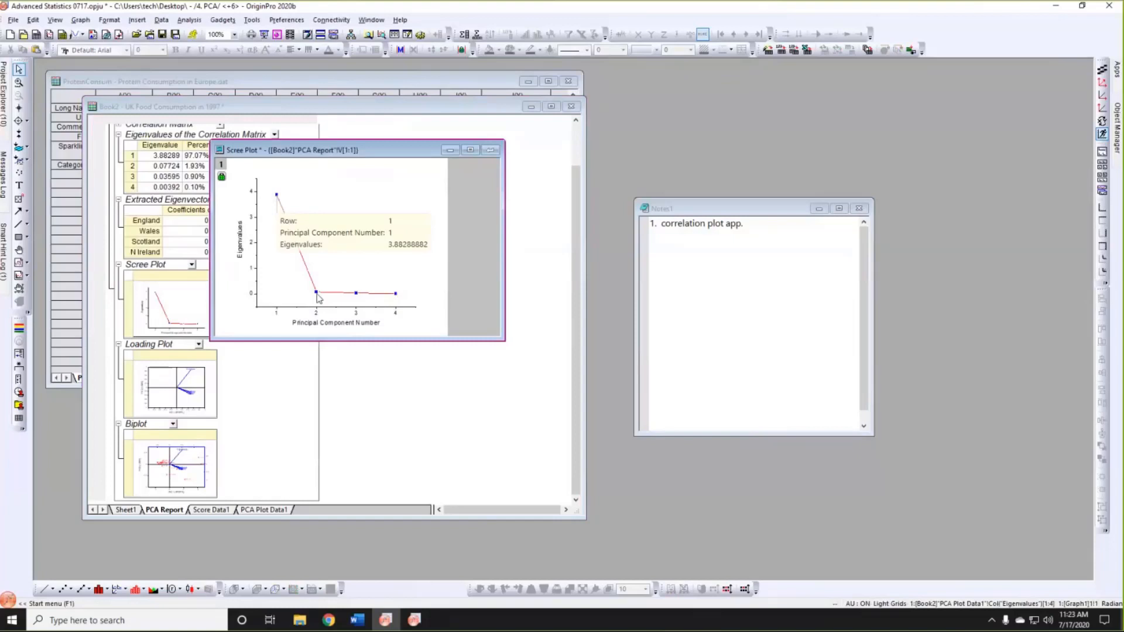
{"action": "left_click", "coordinate": [291, 290]}
{"action": "left_click", "coordinate": [235, 267]}
{"action": "mouse_move", "coordinate": [315, 293]}
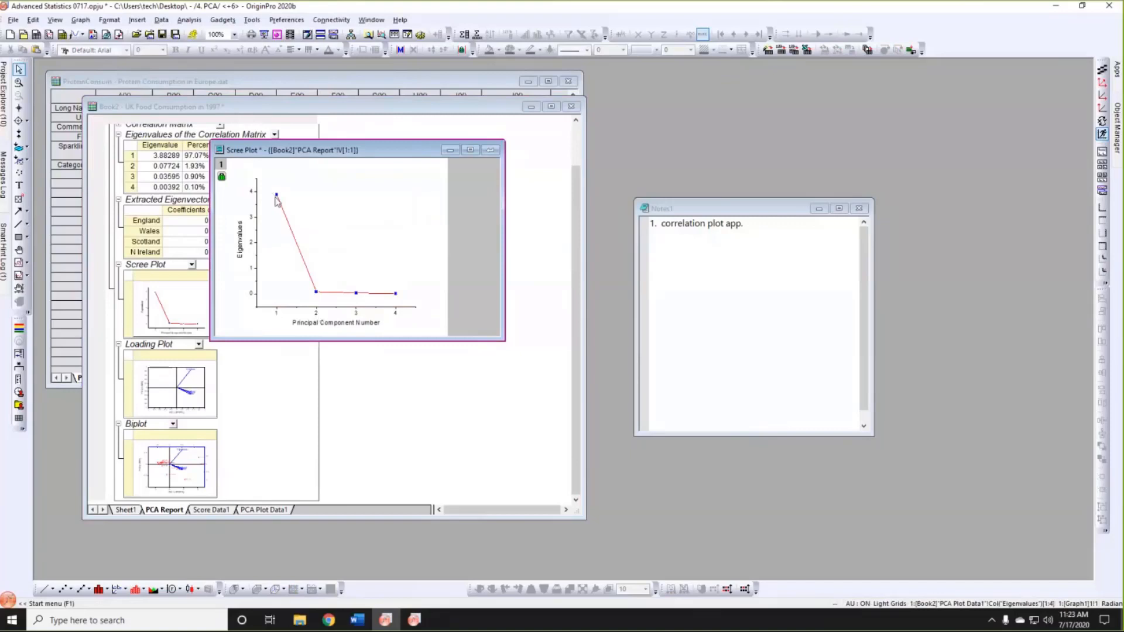
{"action": "left_click", "coordinate": [490, 150]}
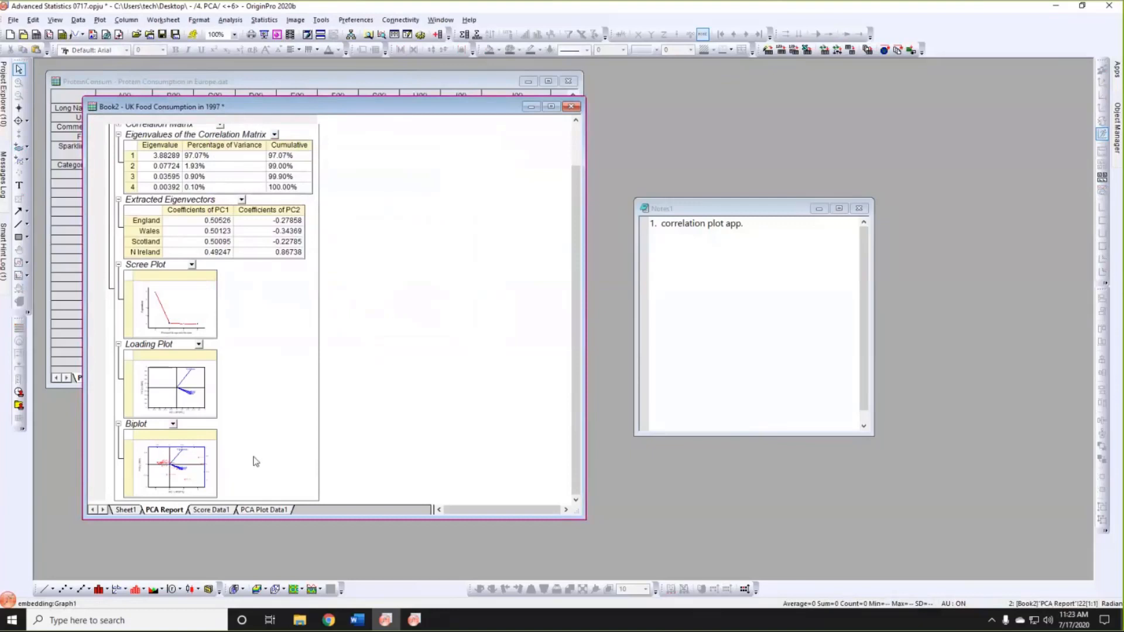
Open the biplot from the PCA report and enlarge its window to make the country and food labels readable.
{"action": "double_click", "coordinate": [189, 471]}
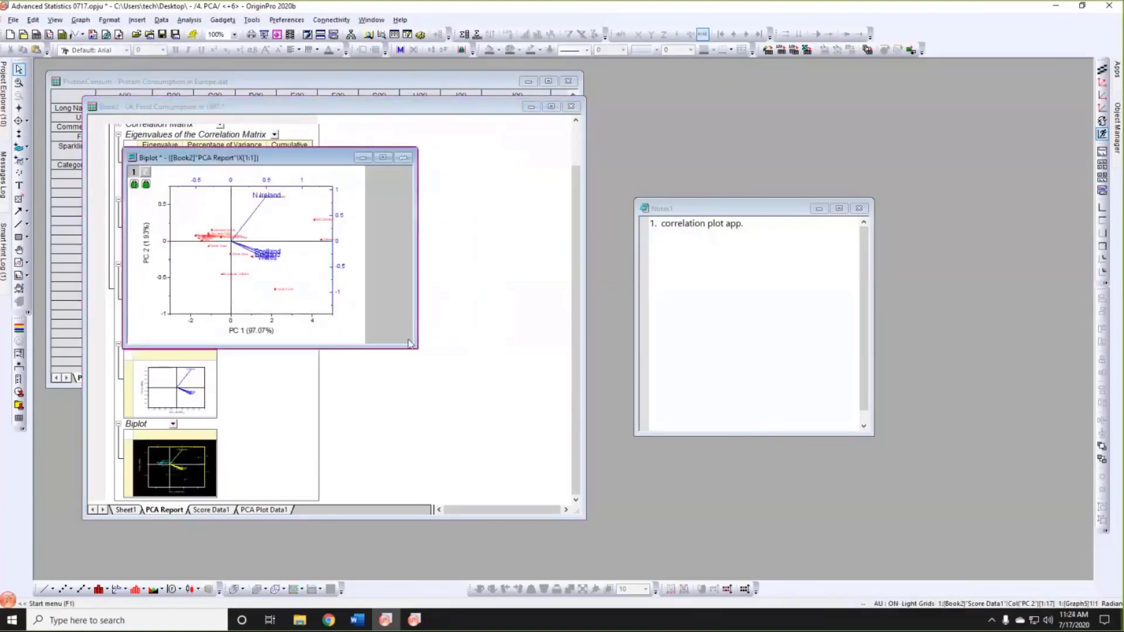
{"action": "left_click_drag", "start_coordinate": [409, 345], "coordinate": [649, 529]}
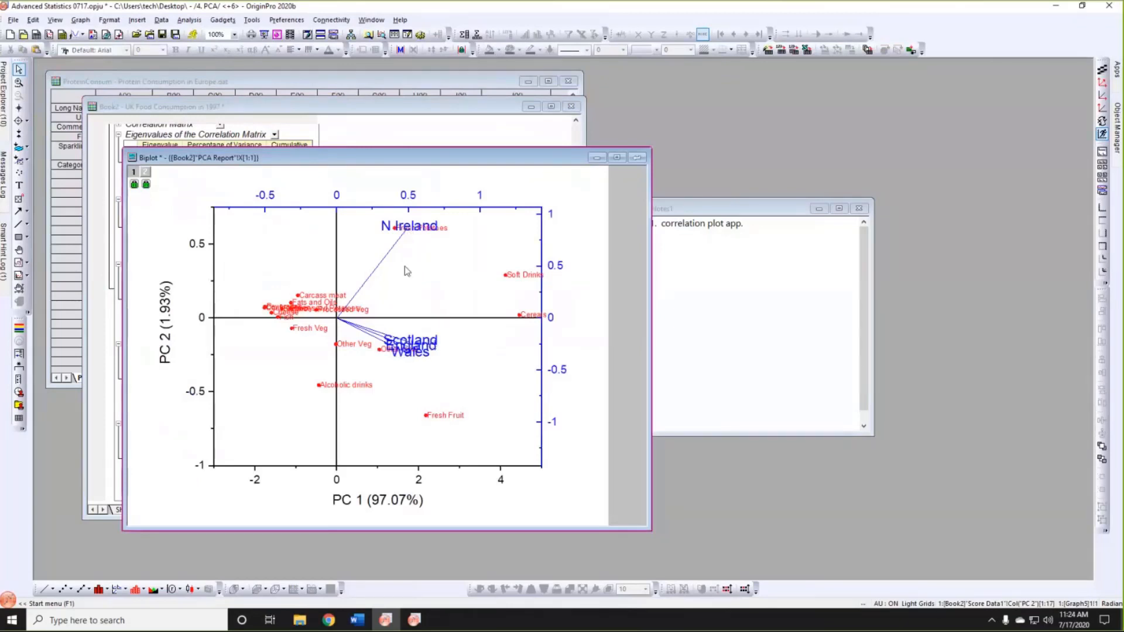
Shift the biplot's country labels sideways to uncover the Fresh Potatoes label, and return them to their vector tips.
{"action": "left_click", "coordinate": [418, 229]}
{"action": "left_click", "coordinate": [391, 228]}
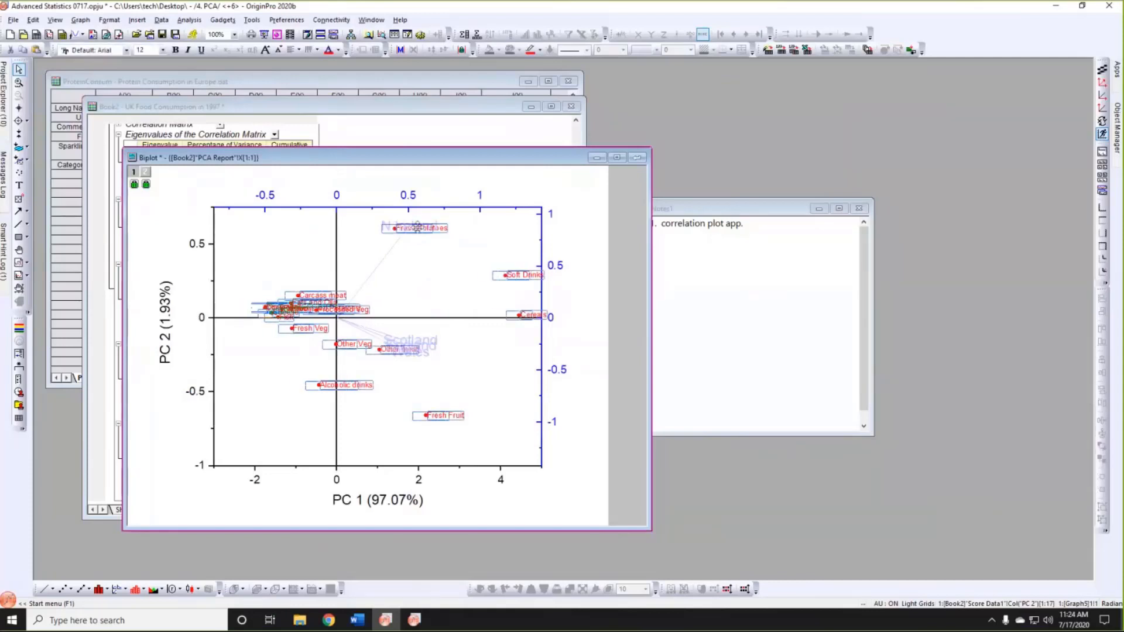
{"action": "left_click_drag", "start_coordinate": [391, 232], "coordinate": [356, 232]}
{"action": "left_click", "coordinate": [417, 262]}
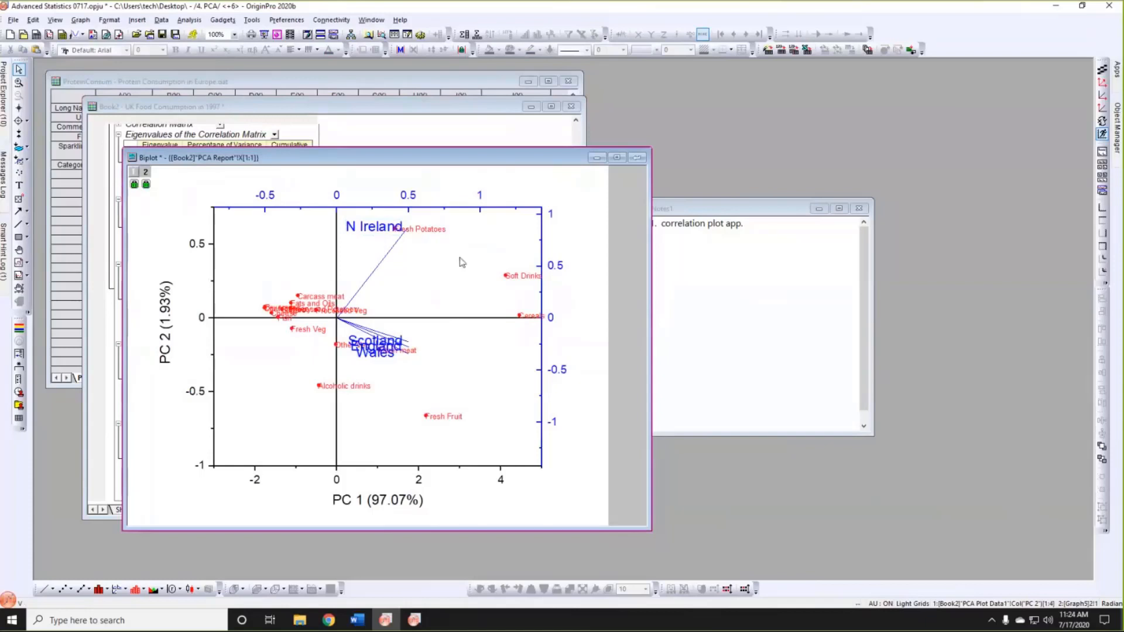
{"action": "left_click", "coordinate": [410, 249]}
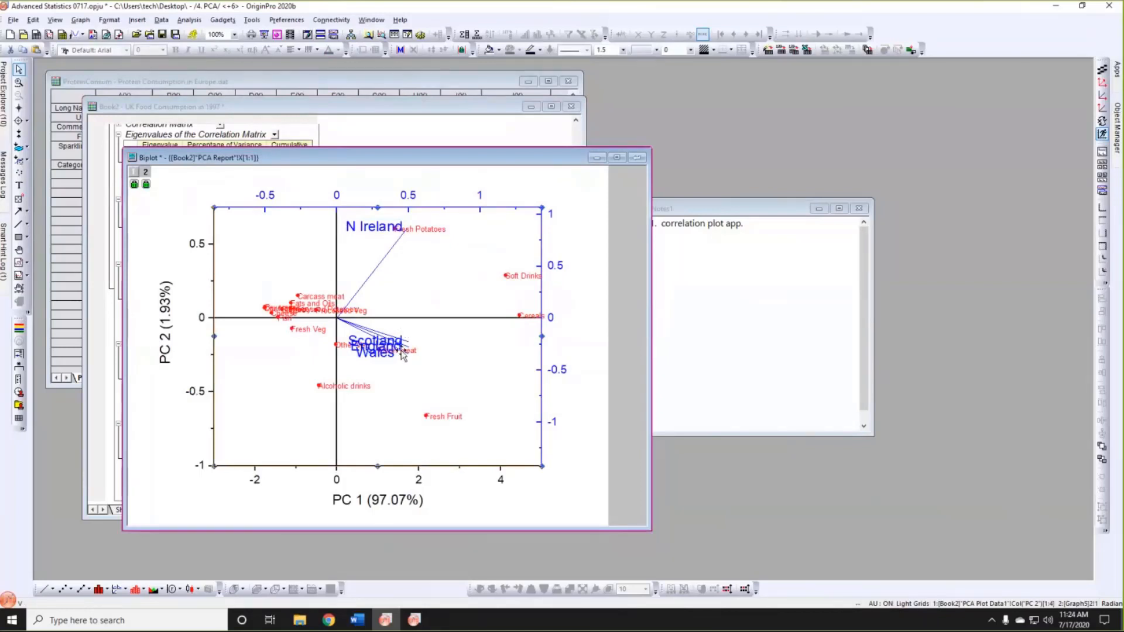
{"action": "left_click", "coordinate": [389, 227]}
{"action": "left_click_drag", "start_coordinate": [389, 227], "coordinate": [425, 230]}
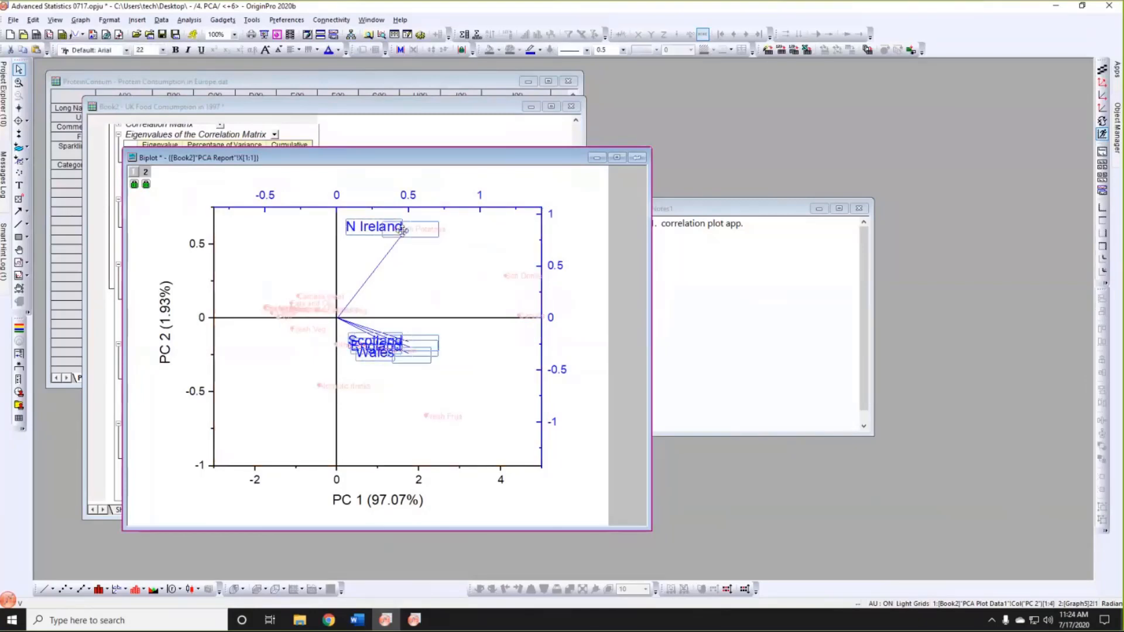
Move the biplot beside the report workbook and display the UK food consumption source data sheet.
{"action": "left_click_drag", "start_coordinate": [371, 159], "coordinate": [646, 134]}
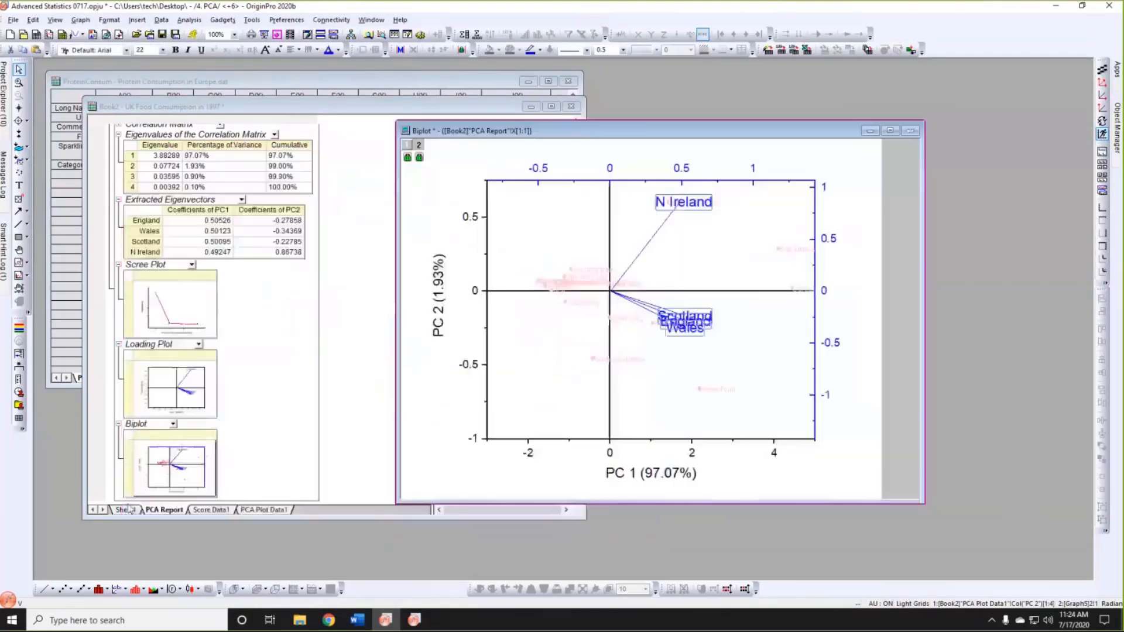
{"action": "left_click", "coordinate": [126, 511]}
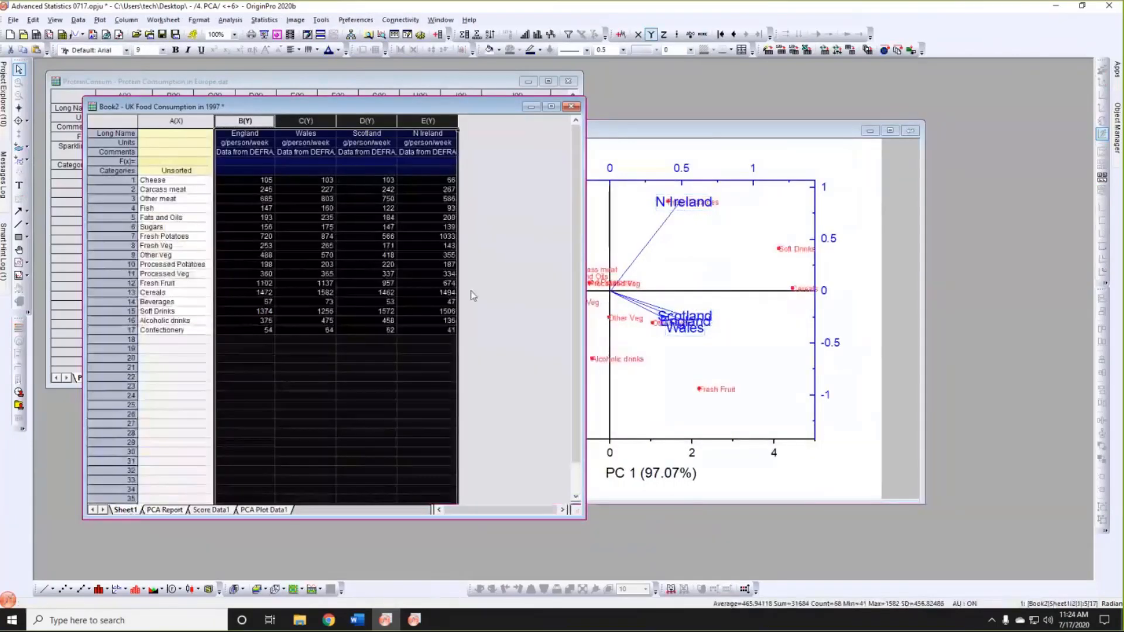
{"action": "left_click", "coordinate": [470, 291]}
Mask the entire Fresh Potatoes row in the UK food consumption data to exclude it from the PCA.
{"action": "left_click", "coordinate": [125, 236]}
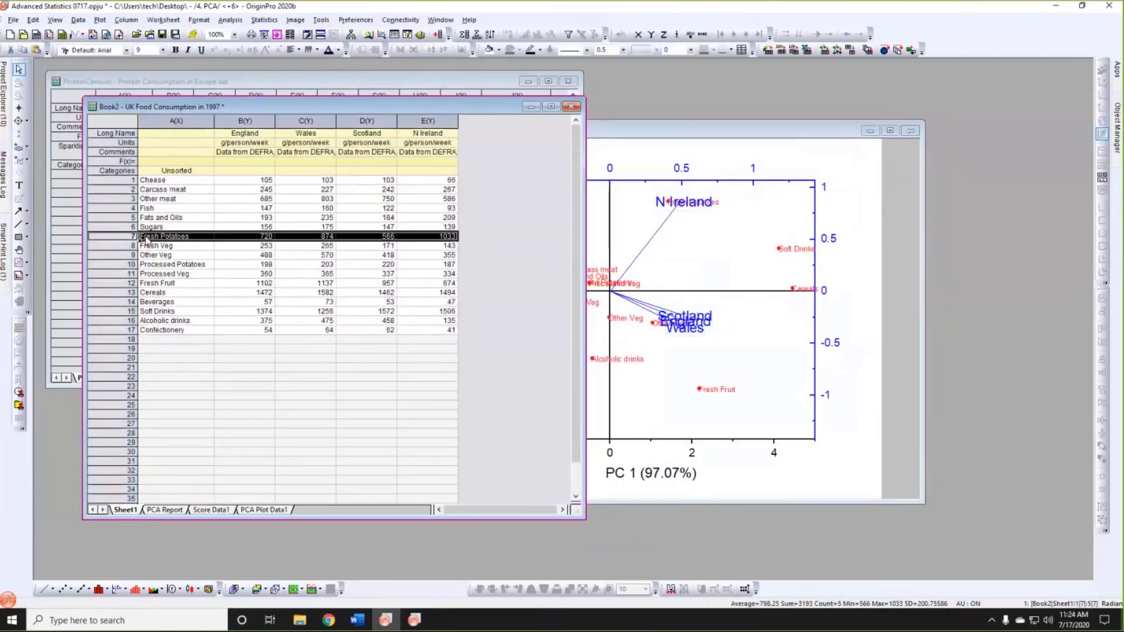
{"action": "left_click", "coordinate": [171, 238]}
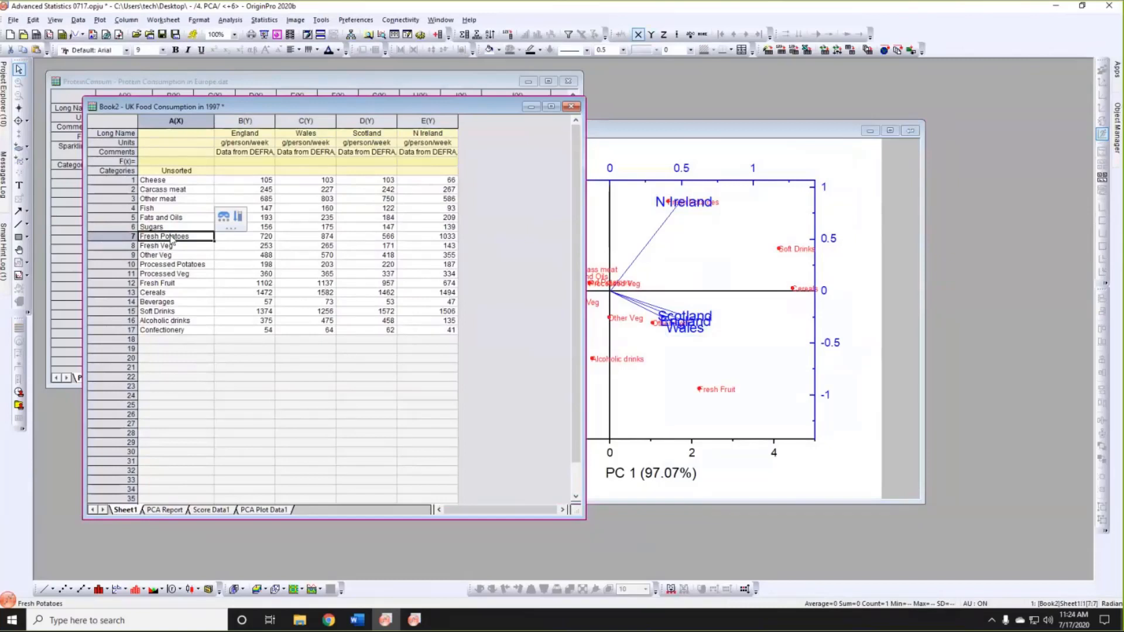
{"action": "left_click", "coordinate": [223, 217]}
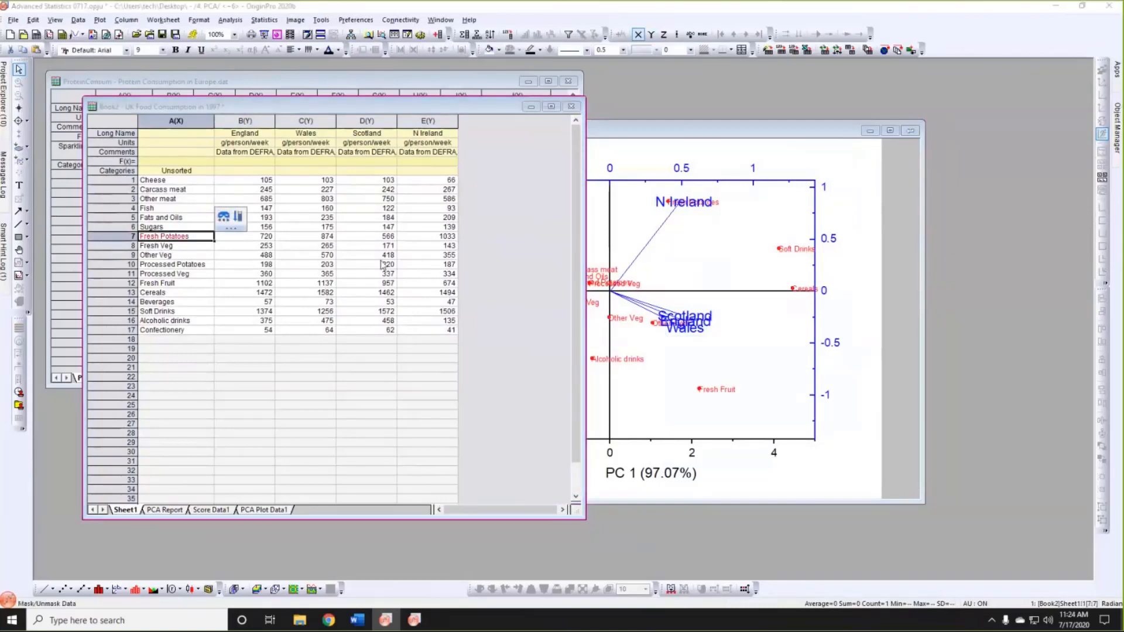
{"action": "left_click", "coordinate": [125, 236]}
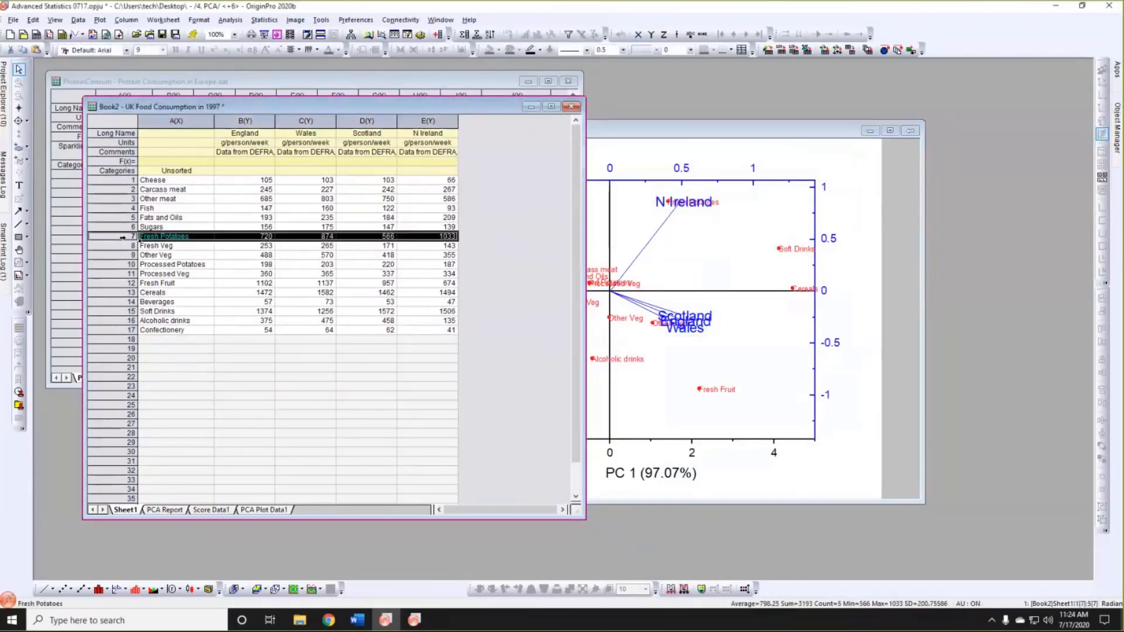
{"action": "left_click", "coordinate": [87, 192]}
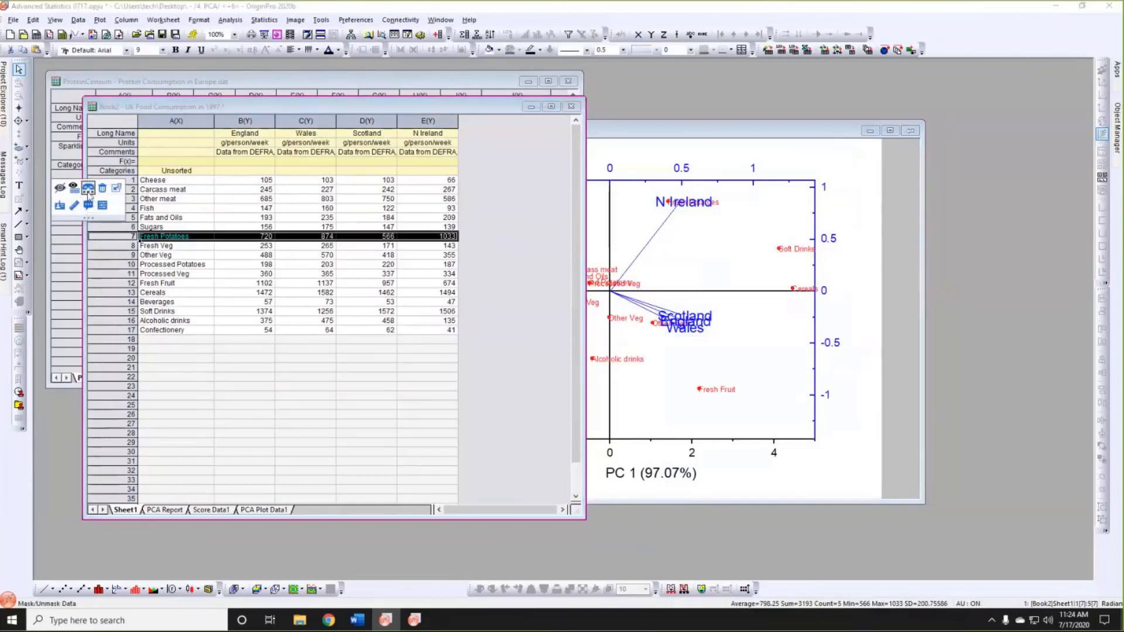
{"action": "left_click", "coordinate": [512, 252]}
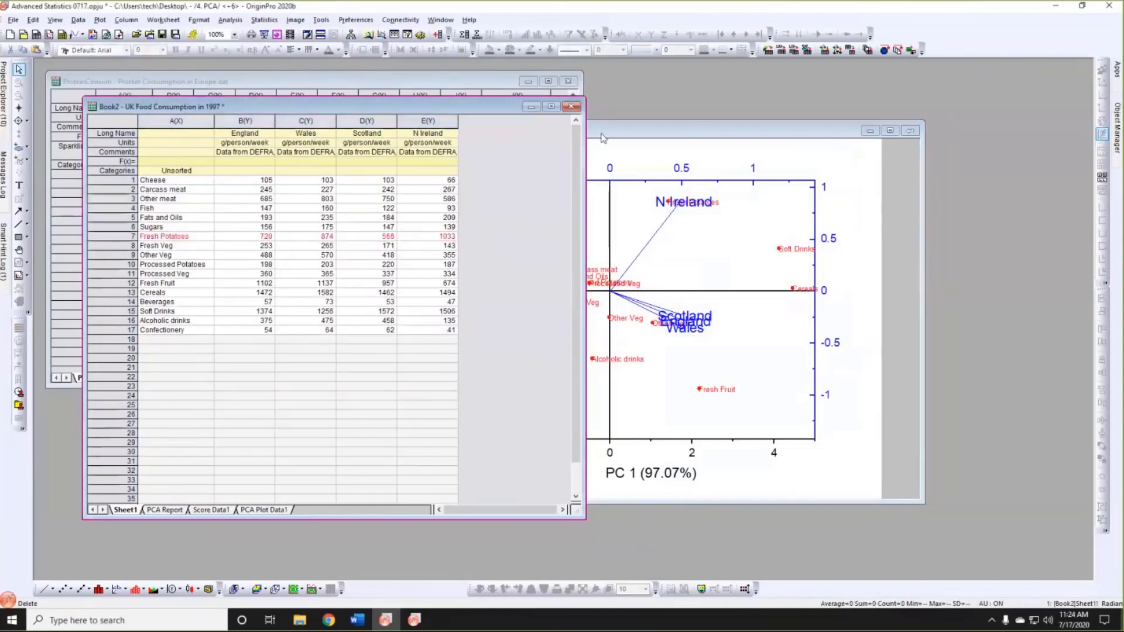
Recalculate the PCA from the biplot with Fresh Potatoes masked, and highlight the country labels to examine their vectors.
{"action": "left_click", "coordinate": [637, 128]}
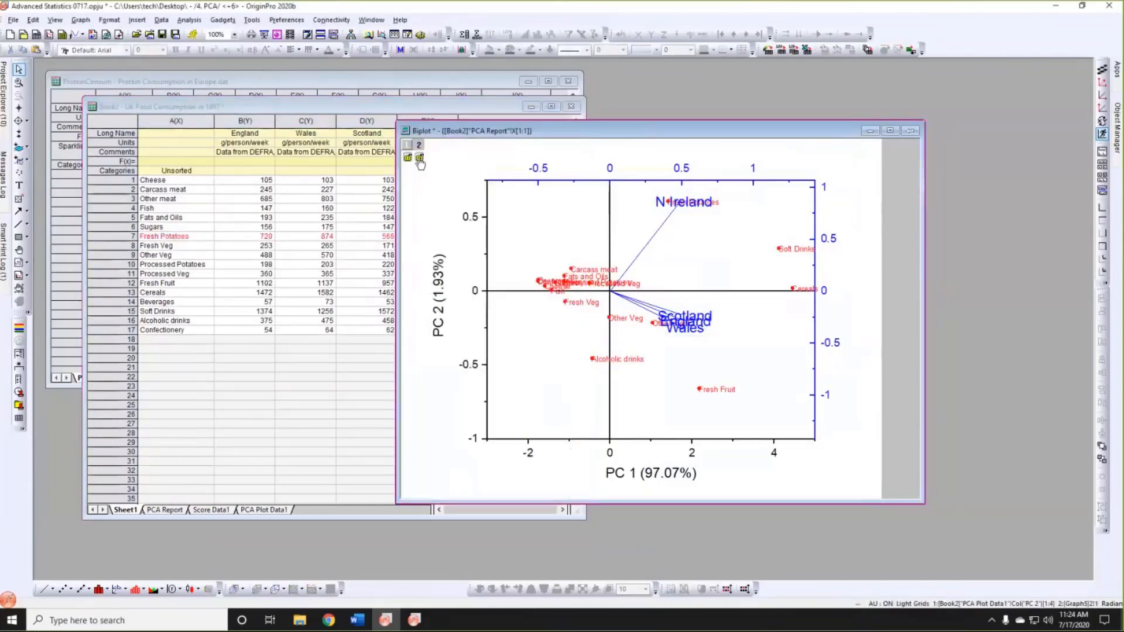
{"action": "left_click", "coordinate": [419, 159]}
{"action": "left_click", "coordinate": [446, 165]}
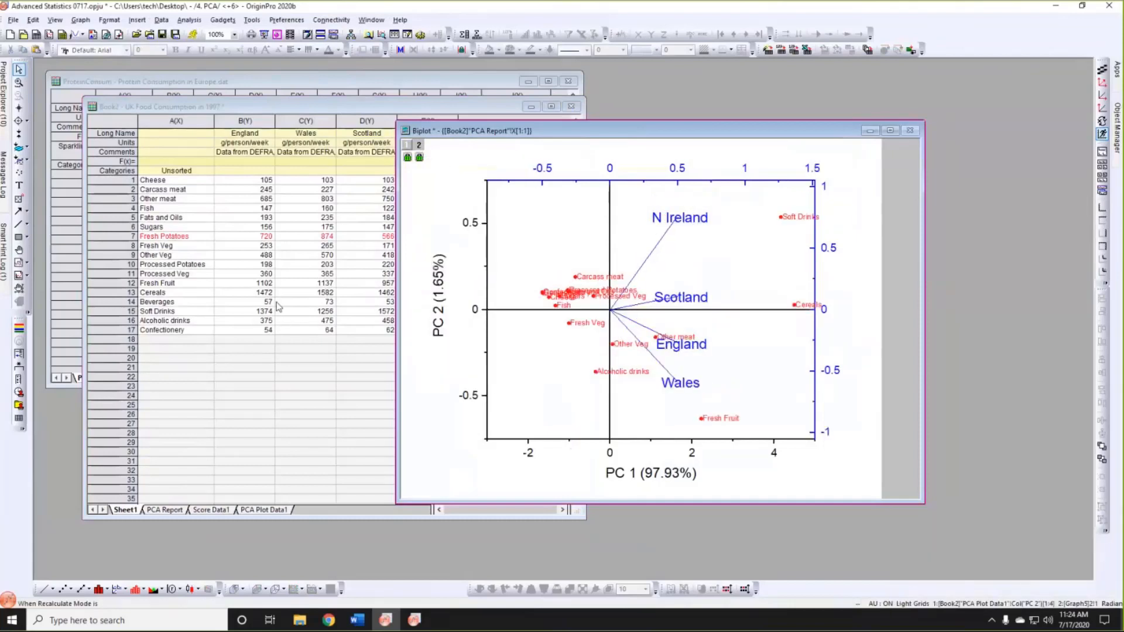
{"action": "left_click", "coordinate": [682, 226]}
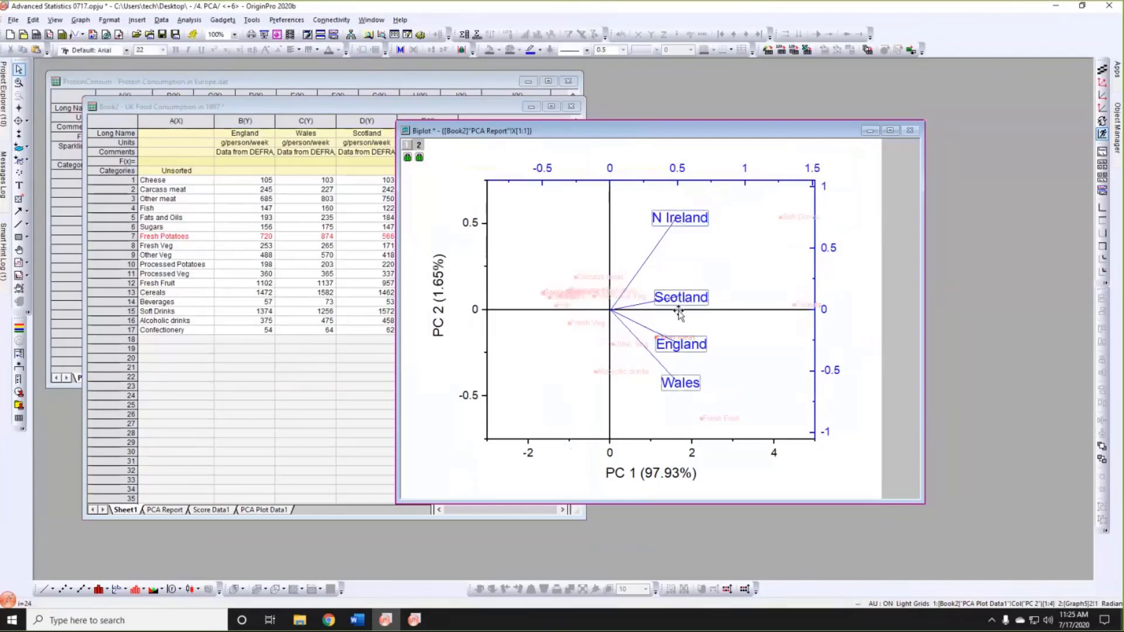
{"action": "left_click", "coordinate": [423, 432]}
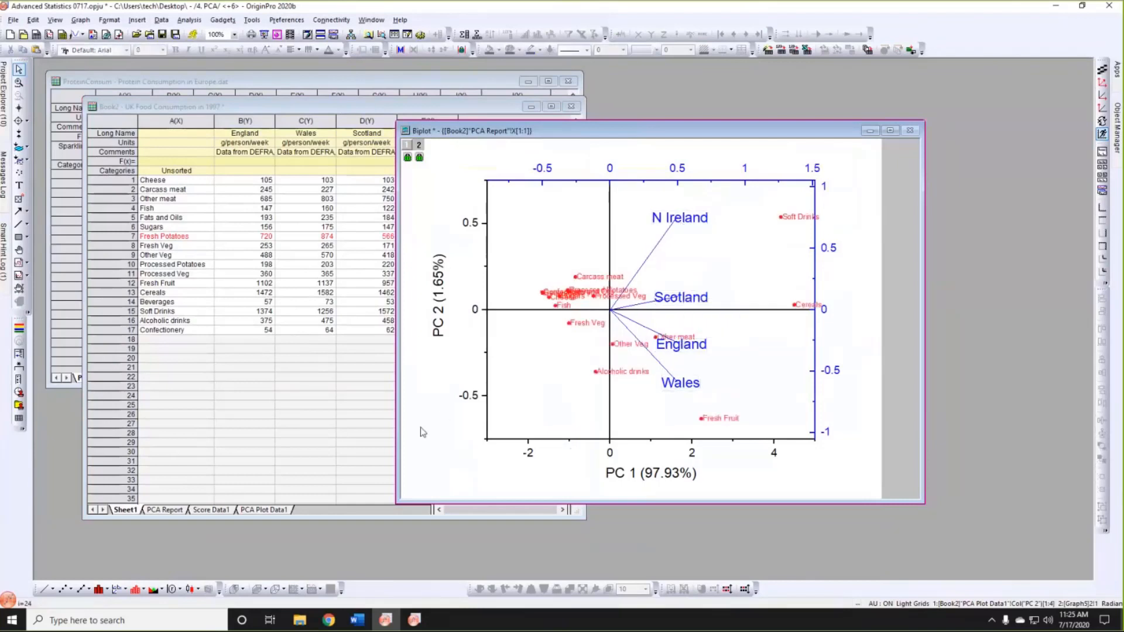
Move the biplot aside, bring the Protein Consumption in Europe workbook forward and enlarge it to show all country rows.
{"action": "left_click_drag", "start_coordinate": [662, 136], "coordinate": [747, 105]}
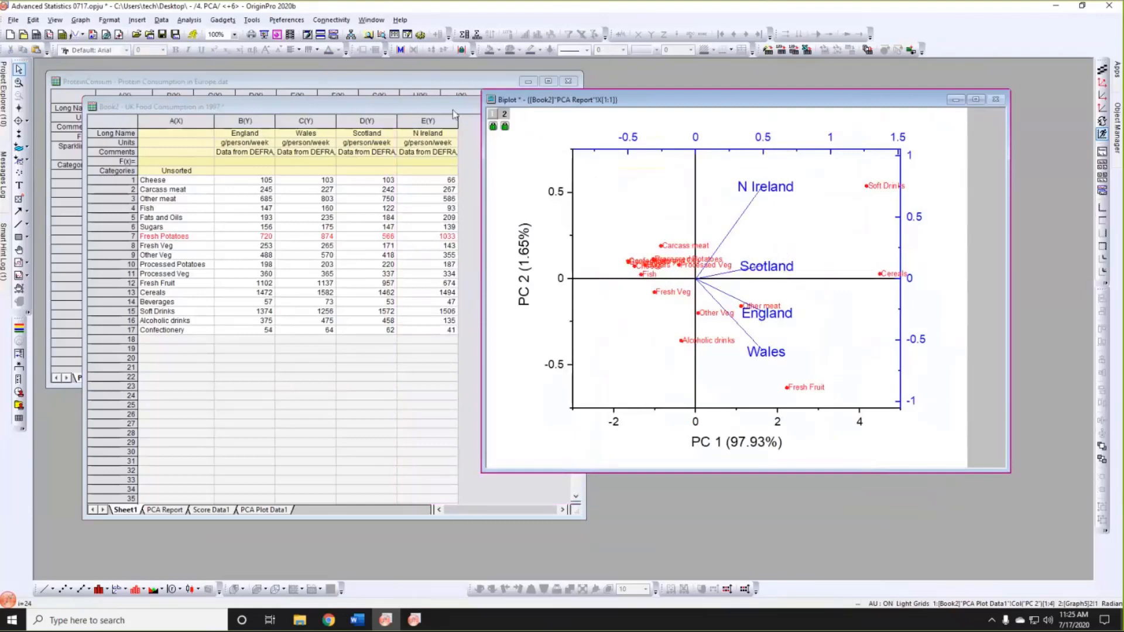
{"action": "left_click", "coordinate": [441, 85]}
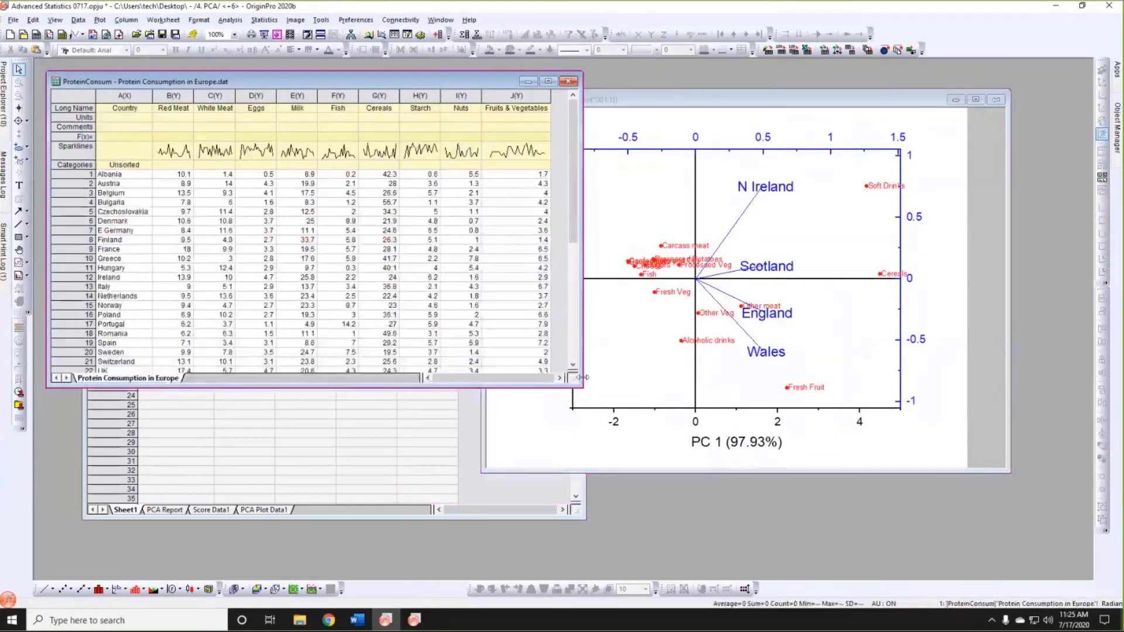
{"action": "left_click_drag", "start_coordinate": [581, 387], "coordinate": [670, 502]}
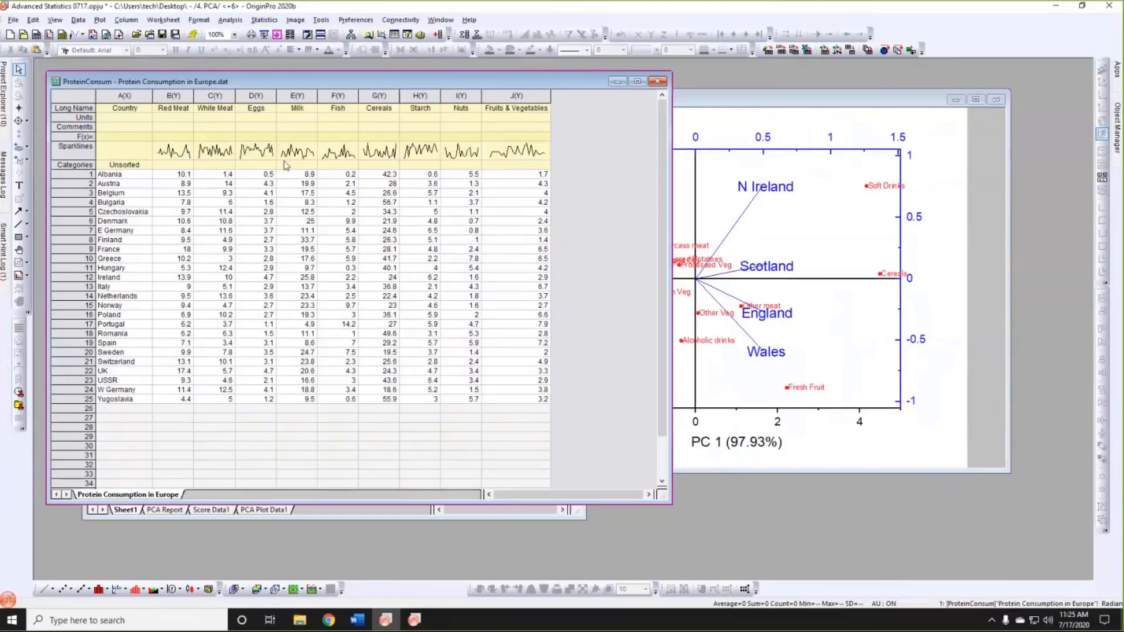
Examine the protein source columns from Red Meat to Fruits & Vegetables and the country rows in the Europe data.
{"action": "left_click_drag", "start_coordinate": [173, 95], "coordinate": [542, 96]}
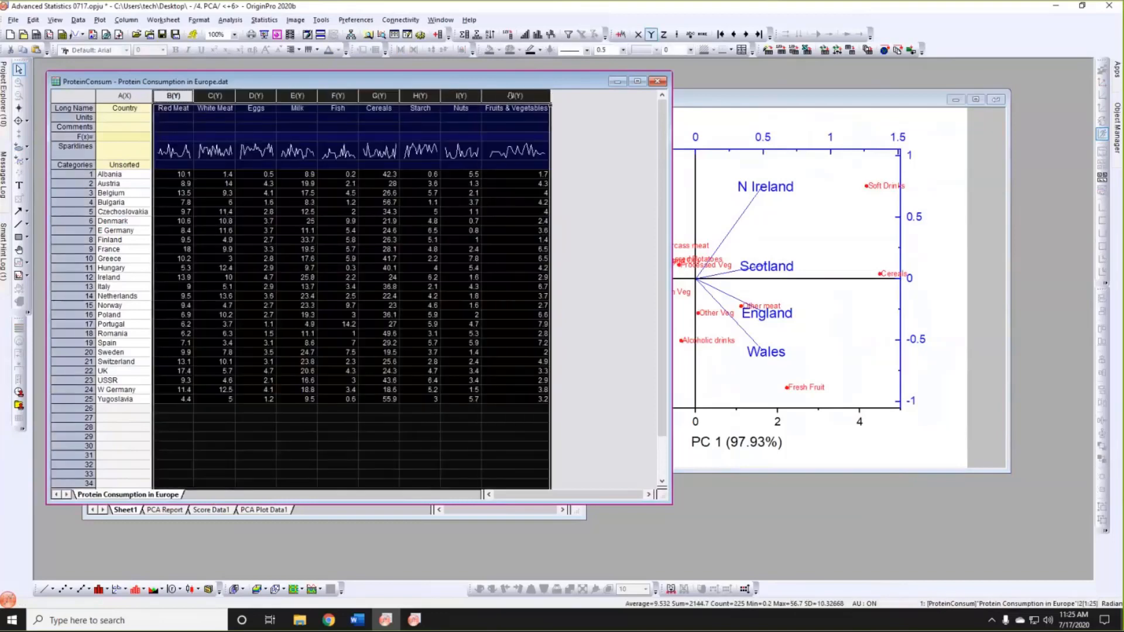
{"action": "left_click", "coordinate": [618, 214]}
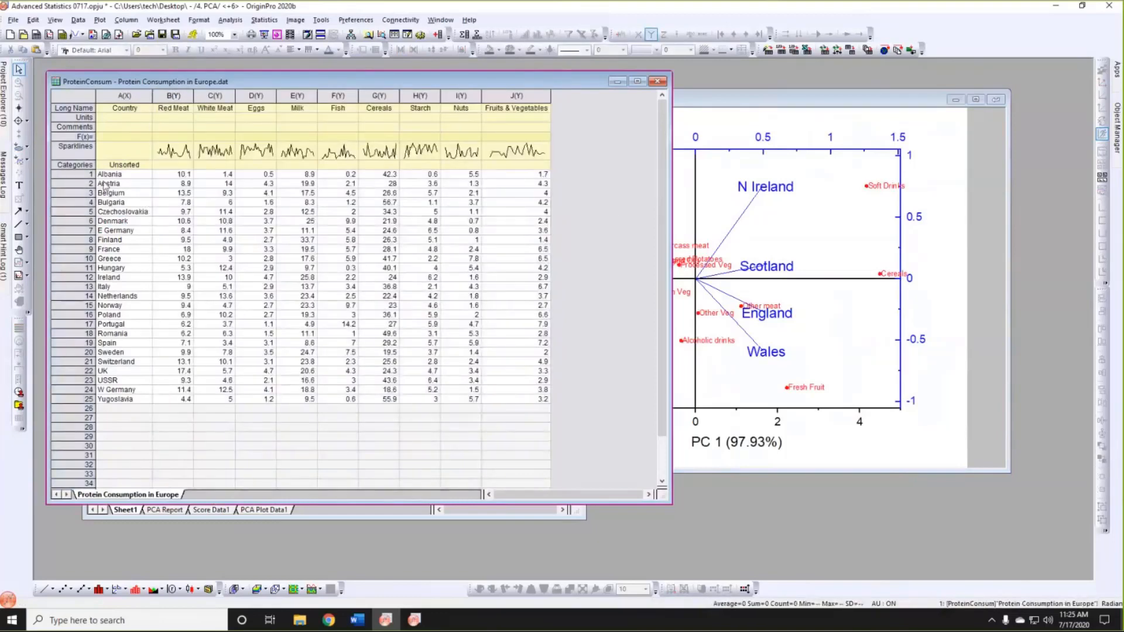
{"action": "left_click_drag", "start_coordinate": [73, 175], "coordinate": [67, 399]}
{"action": "left_click", "coordinate": [592, 240]}
{"action": "left_click_drag", "start_coordinate": [403, 82], "coordinate": [410, 86]}
Set up a Principal Component Analysis on the columns Red Meat through Fruits & Vegetables, using the Country column as observation labels.
{"action": "left_click", "coordinate": [197, 99]}
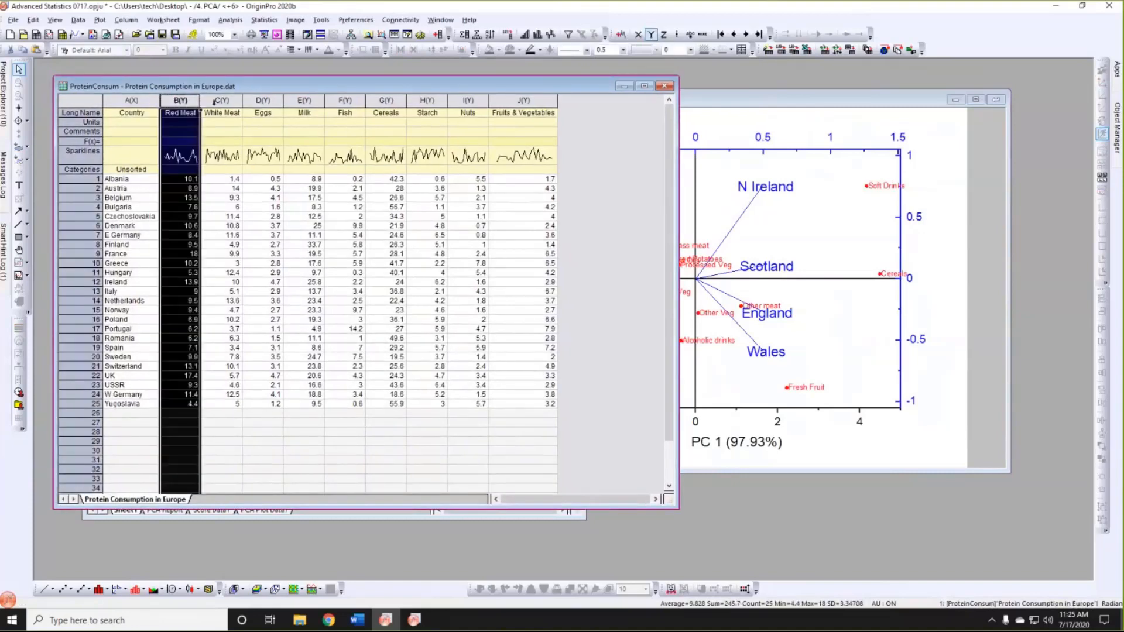
{"action": "left_click", "coordinate": [524, 100], "text": "shift"}
{"action": "left_click", "coordinate": [264, 19]}
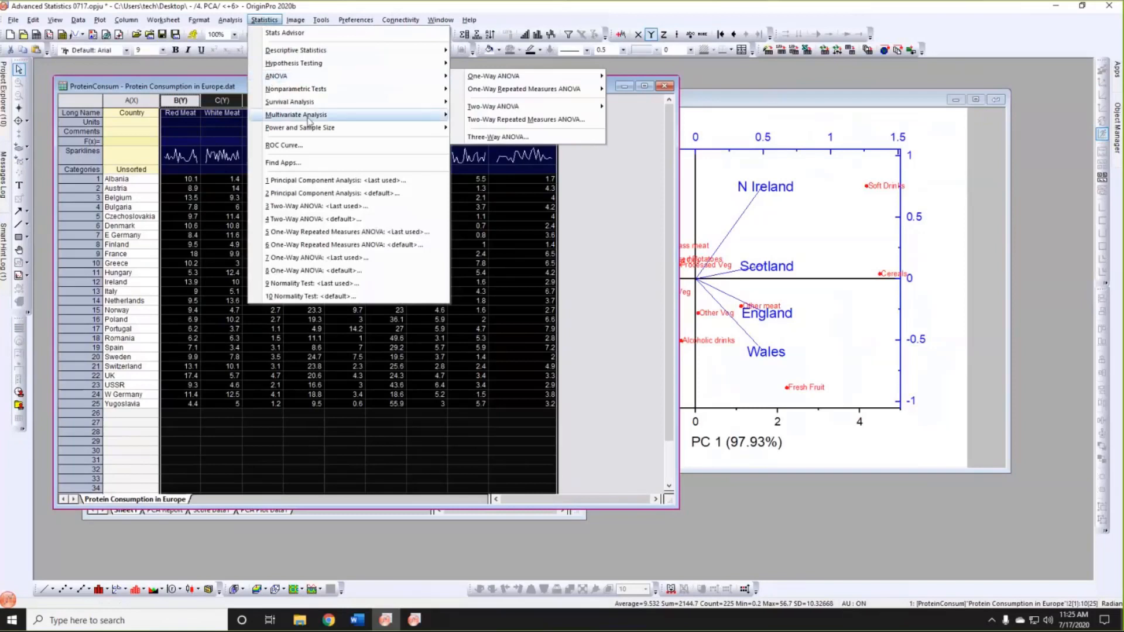
{"action": "mouse_move", "coordinate": [428, 116]}
{"action": "mouse_move", "coordinate": [551, 114]}
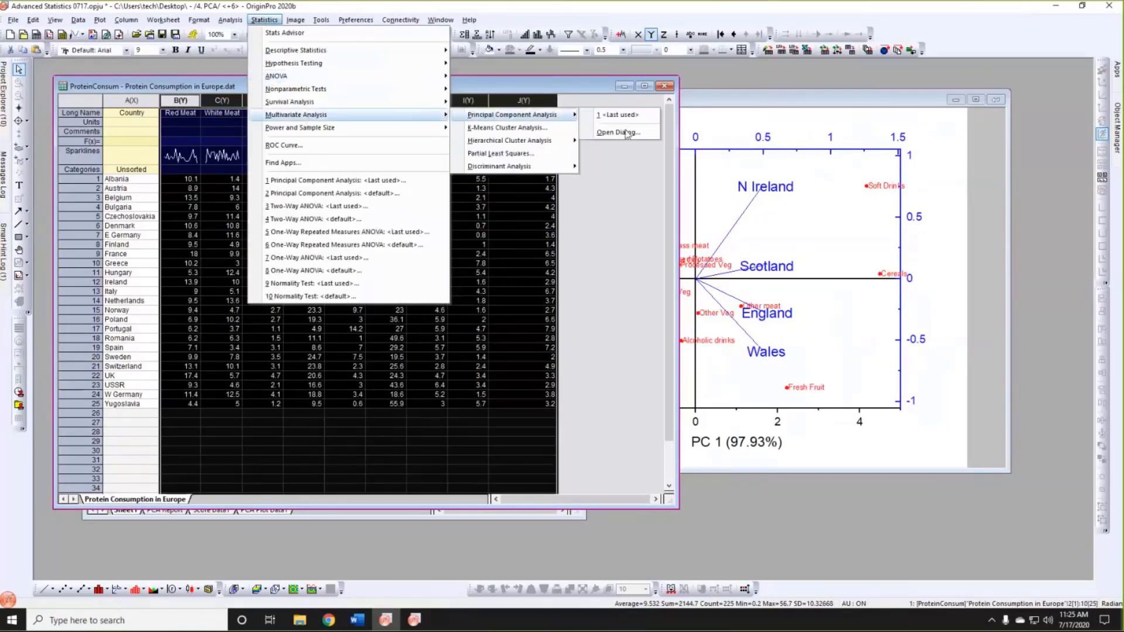
{"action": "left_click", "coordinate": [623, 130]}
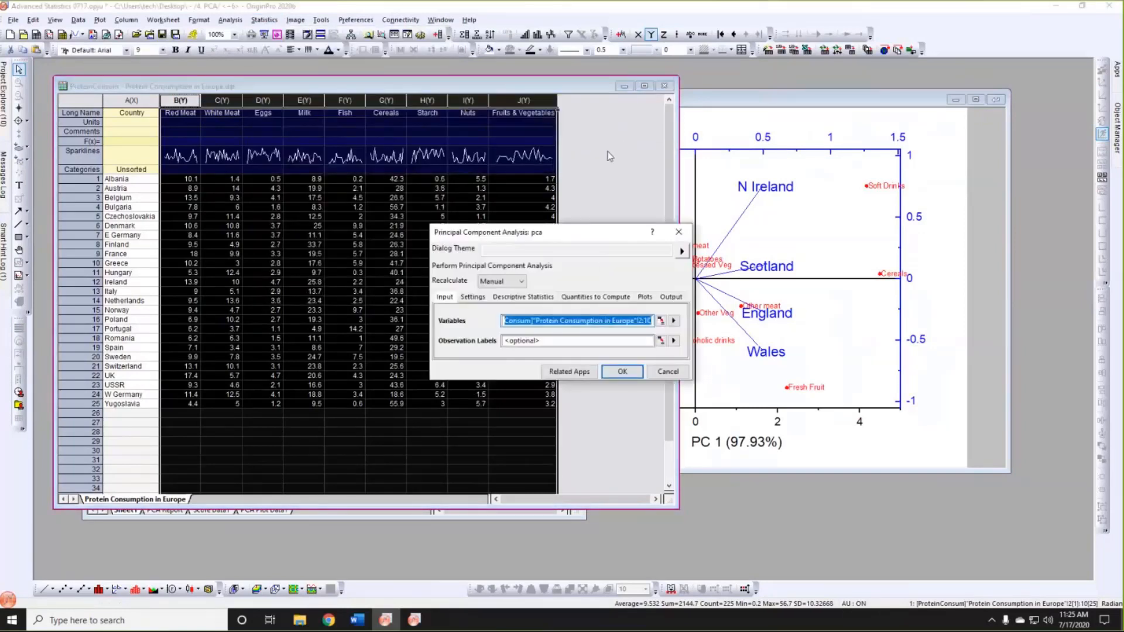
{"action": "left_click", "coordinate": [674, 341]}
{"action": "left_click", "coordinate": [716, 342]}
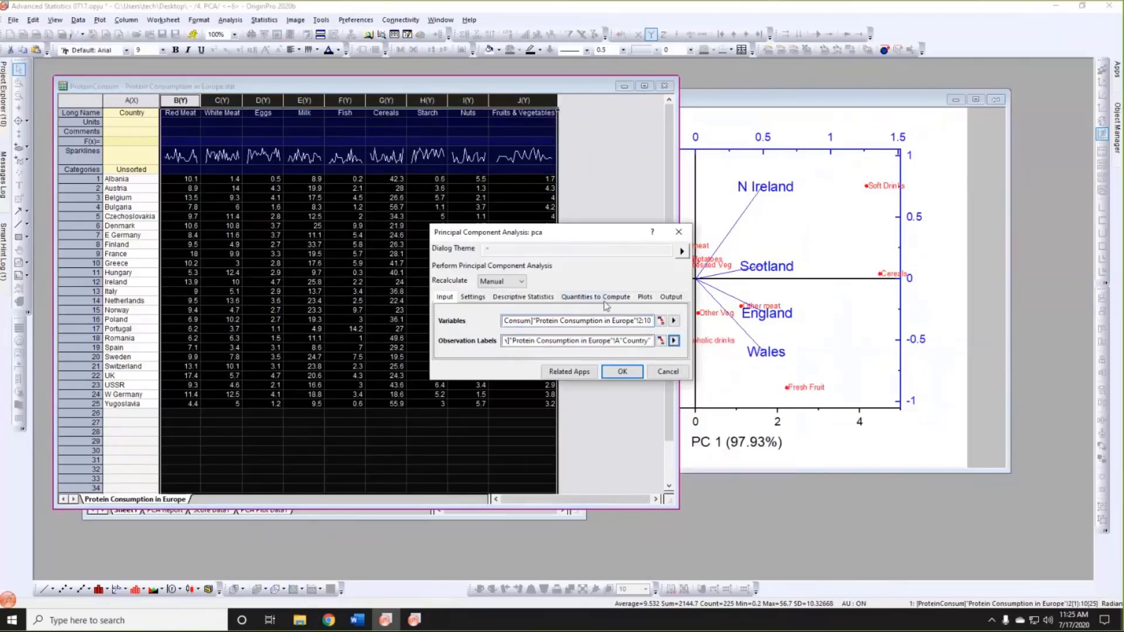
Review the quantities to compute and run the PCA with 2D scree plot, loading plot and biplot enabled for components 1 and 2.
{"action": "left_click", "coordinate": [589, 299]}
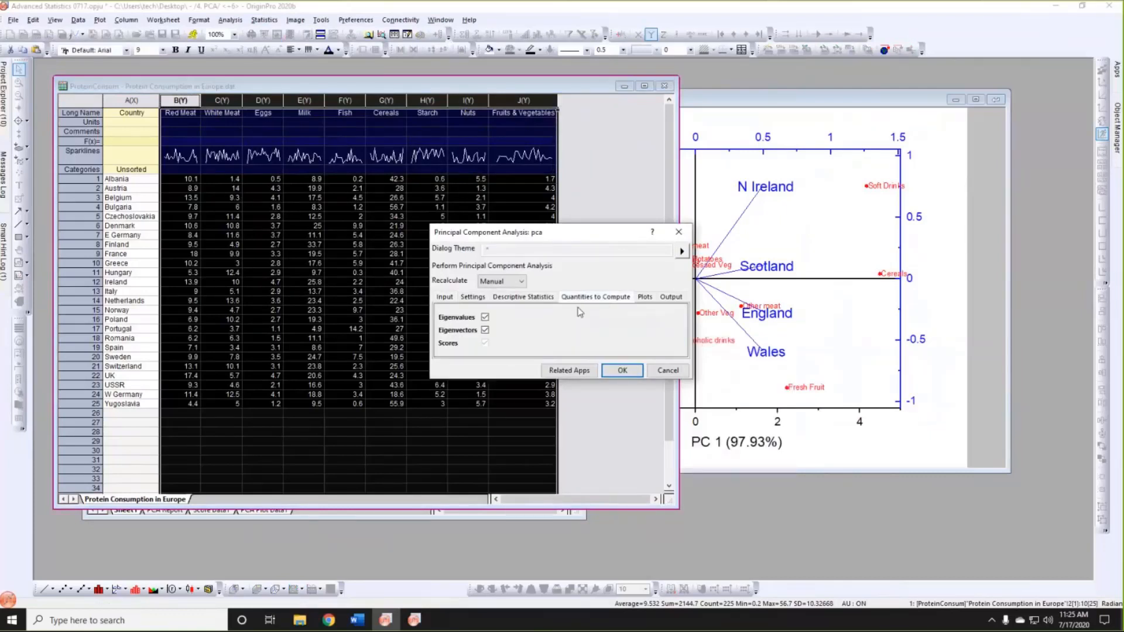
{"action": "left_click", "coordinate": [644, 297]}
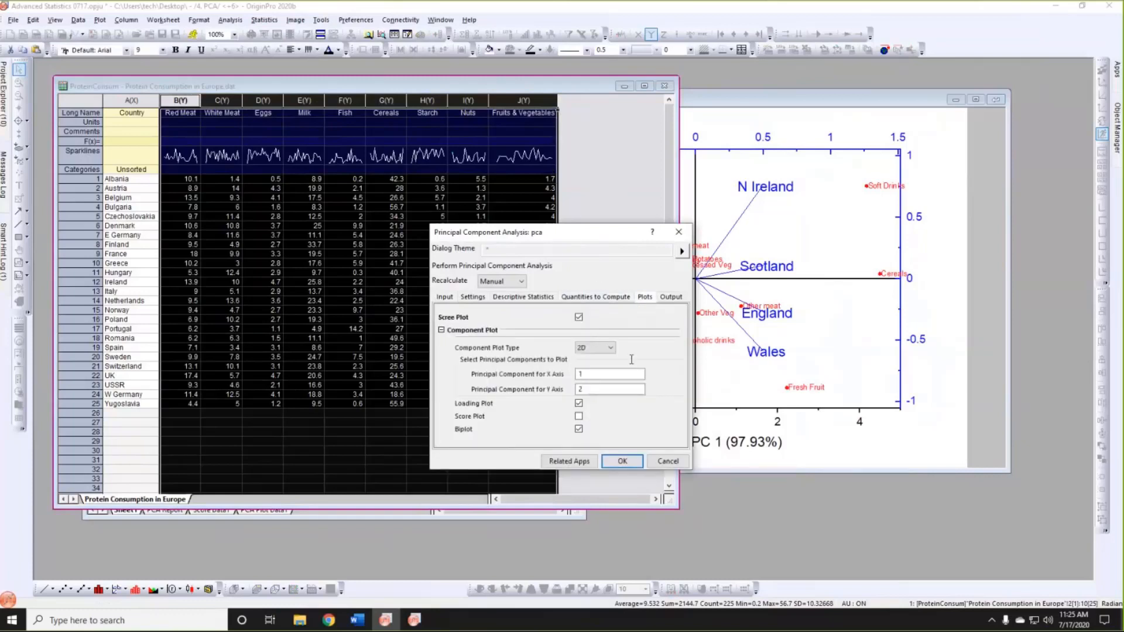
{"action": "left_click_drag", "start_coordinate": [580, 233], "coordinate": [586, 195]}
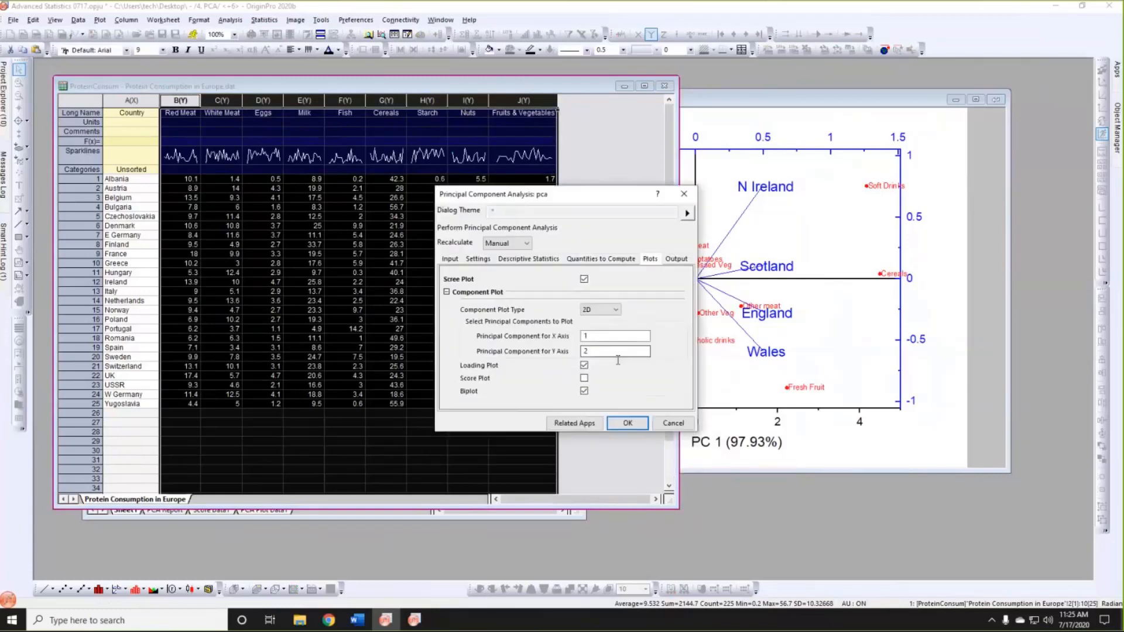
{"action": "left_click", "coordinate": [626, 423]}
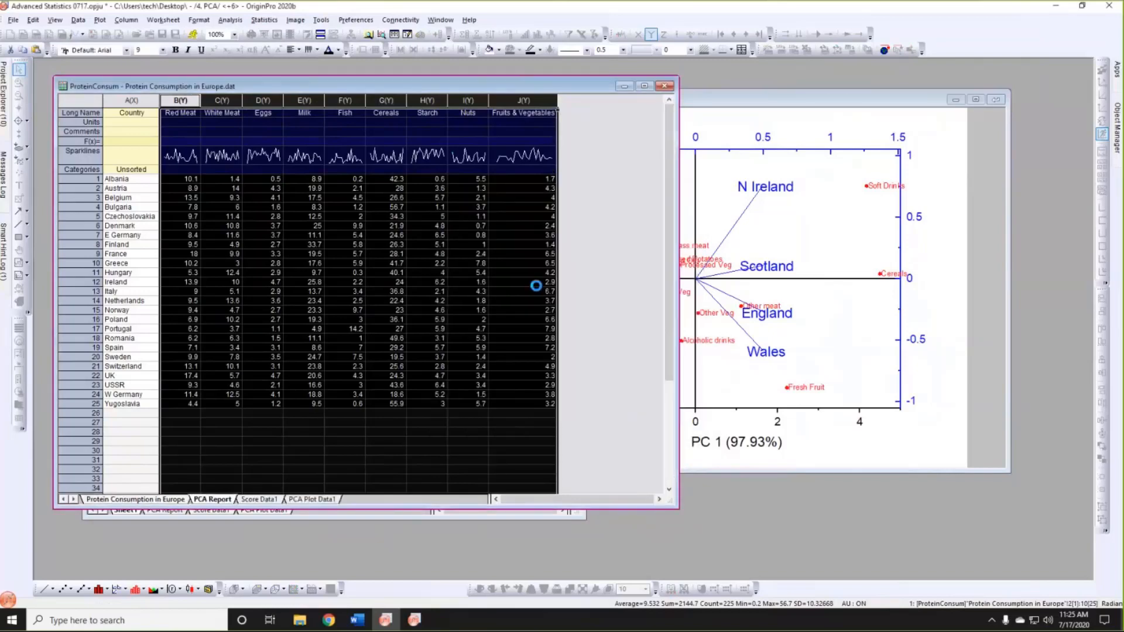
Review the eigenvalues, cumulative variance and extracted eigenvectors in the protein consumption PCA report.
{"action": "scroll", "coordinate": [385, 402], "scroll_direction": "down", "scroll_amount": 4}
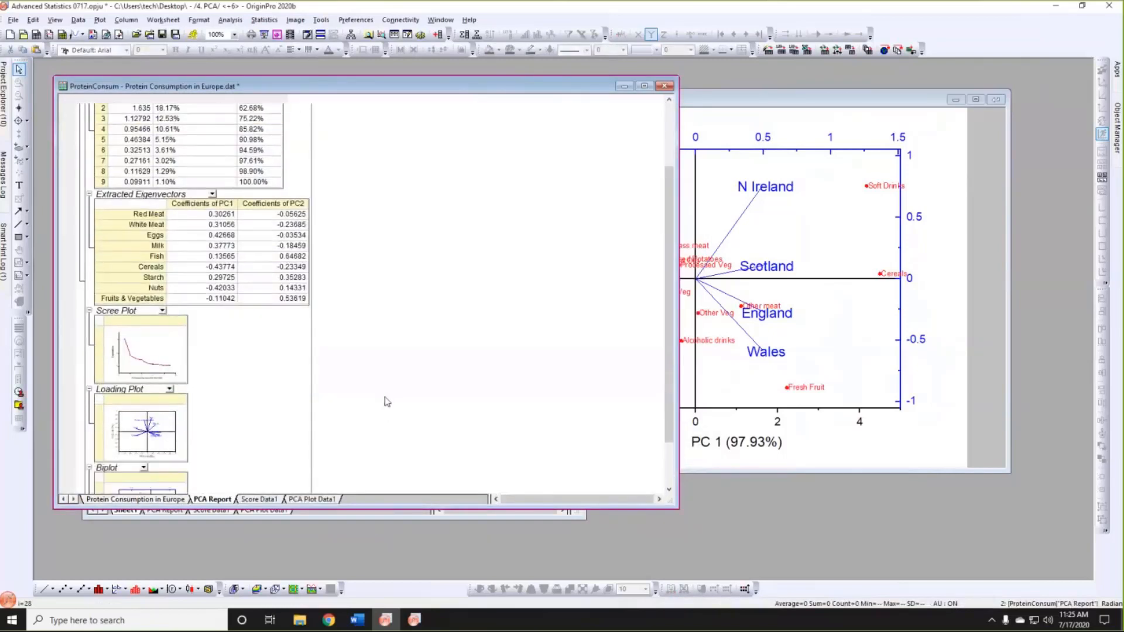
{"action": "scroll", "coordinate": [385, 402], "scroll_direction": "up", "scroll_amount": 4}
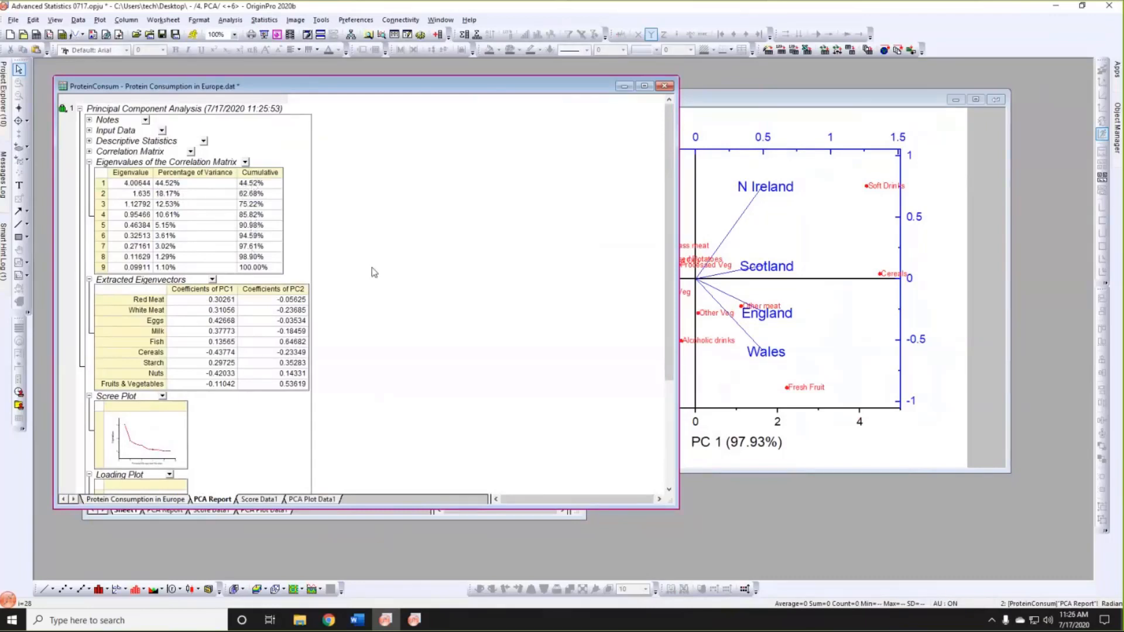
{"action": "scroll", "coordinate": [373, 272], "scroll_direction": "down", "scroll_amount": 3}
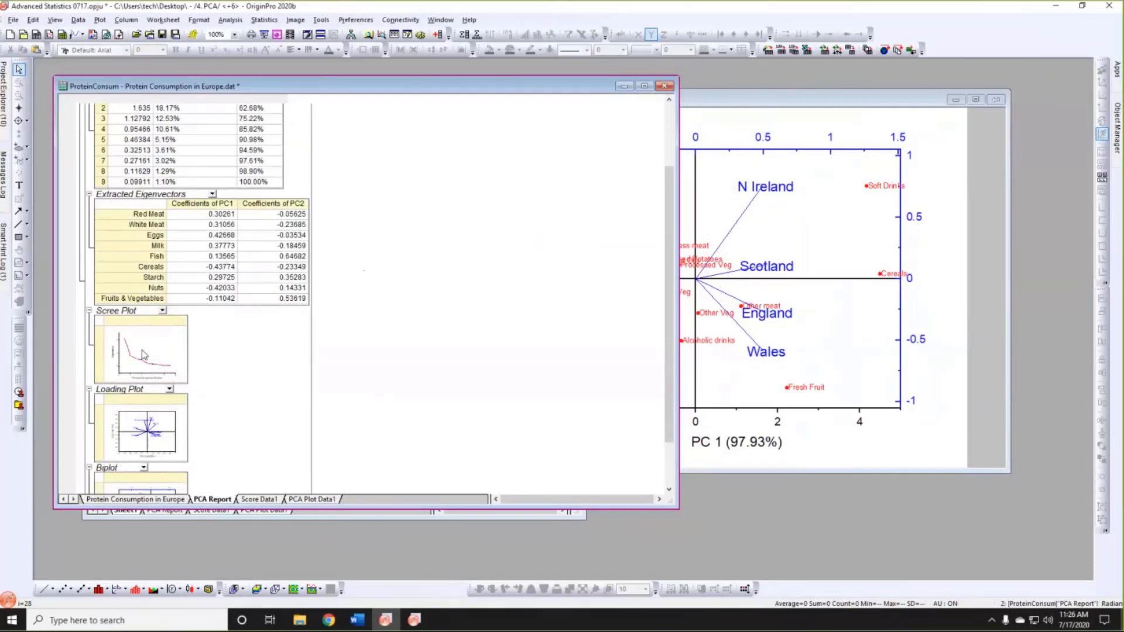
Open the scree plot from the protein consumption PCA report and enlarge its window.
{"action": "left_click", "coordinate": [144, 355]}
{"action": "double_click", "coordinate": [144, 355]}
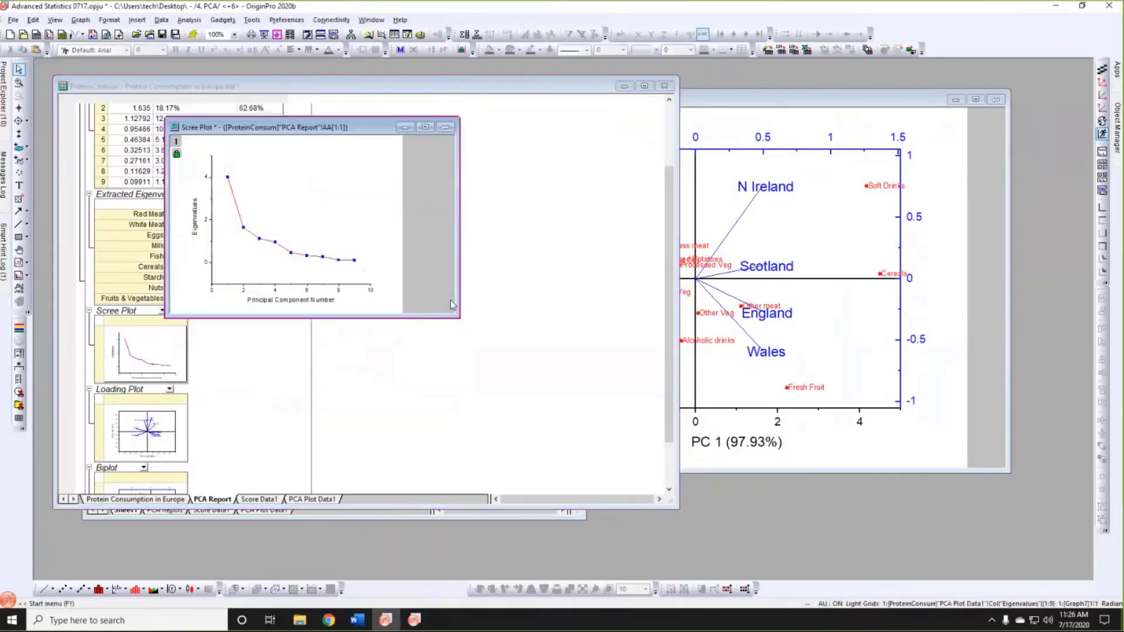
{"action": "left_click_drag", "start_coordinate": [606, 418], "coordinate": [612, 418]}
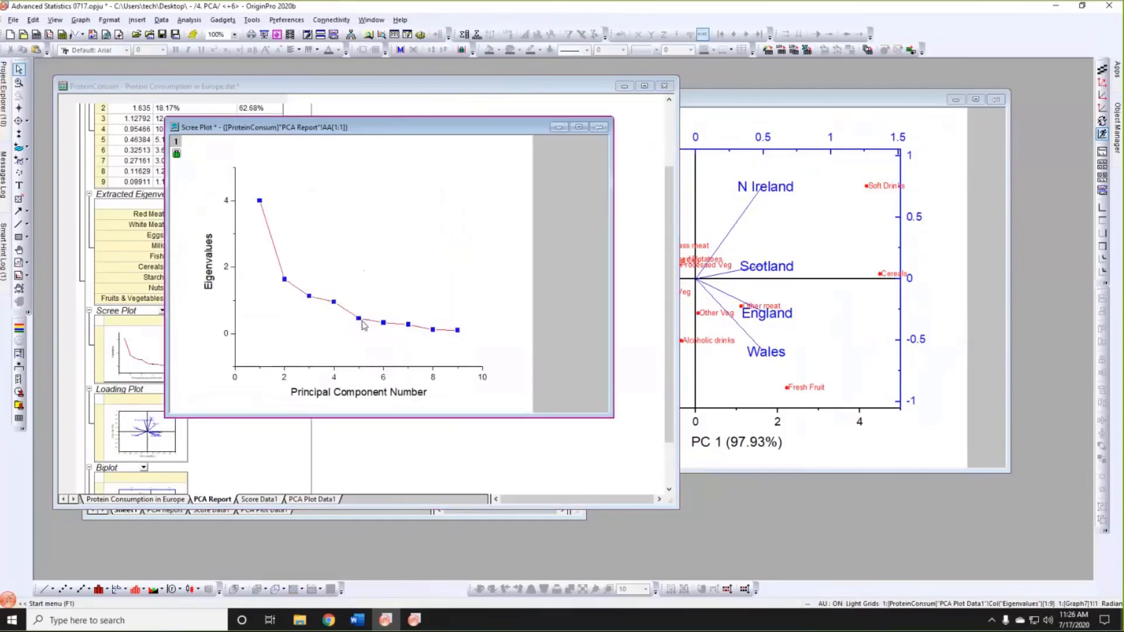
Inspect the eigenvalues of principal components 4 and 5 on the scree plot, and close the plot window.
{"action": "mouse_move", "coordinate": [336, 342]}
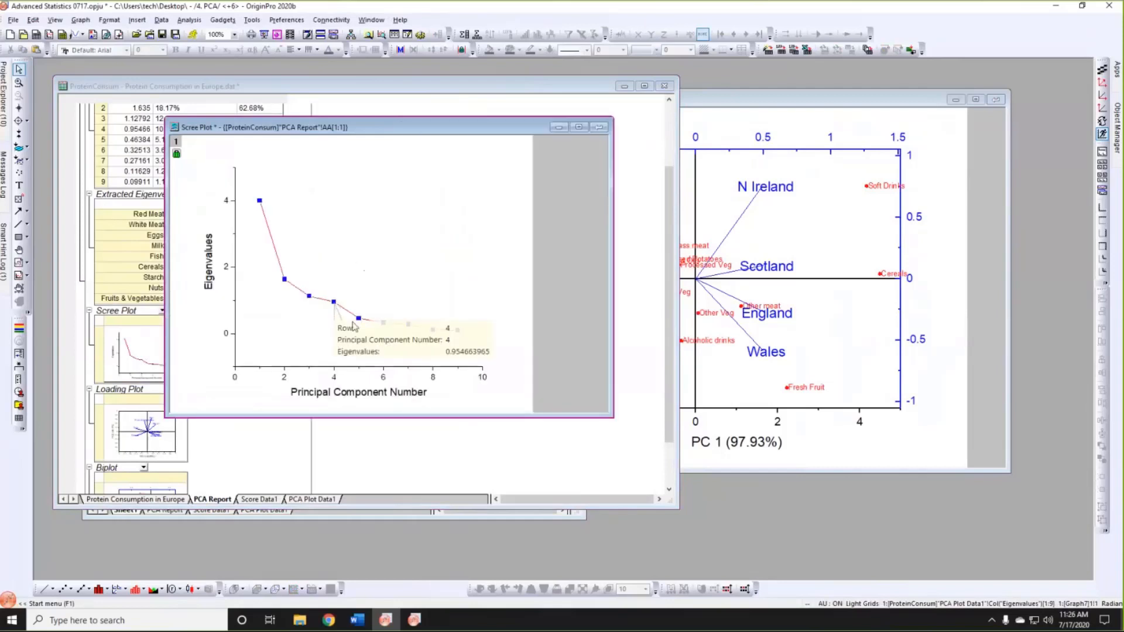
{"action": "mouse_move", "coordinate": [359, 319]}
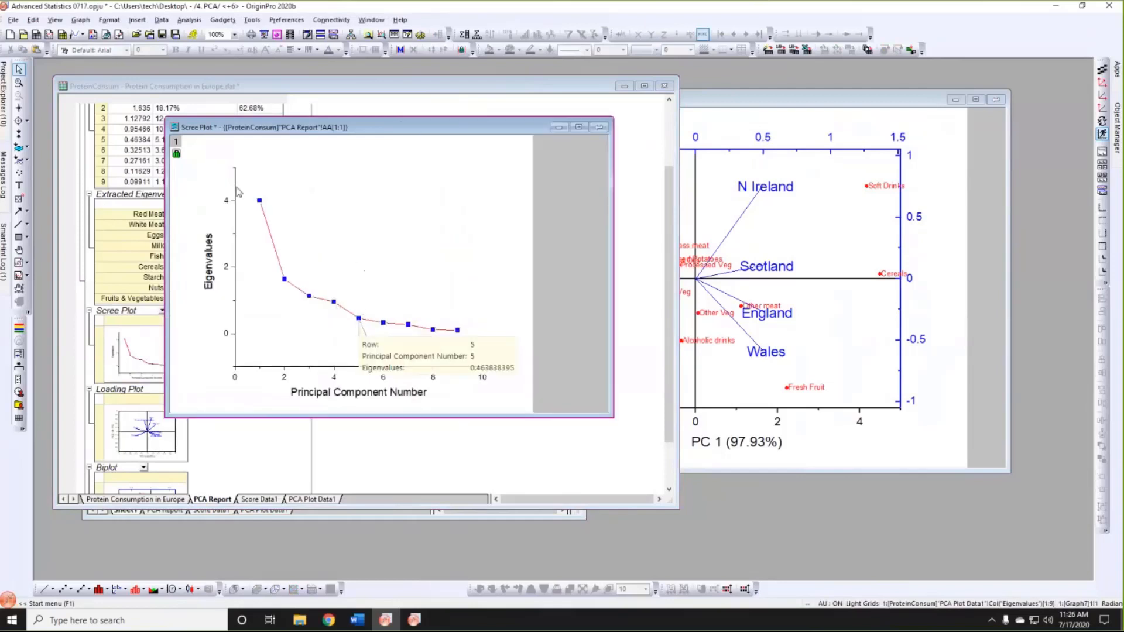
{"action": "left_click_drag", "start_coordinate": [240, 186], "coordinate": [346, 333]}
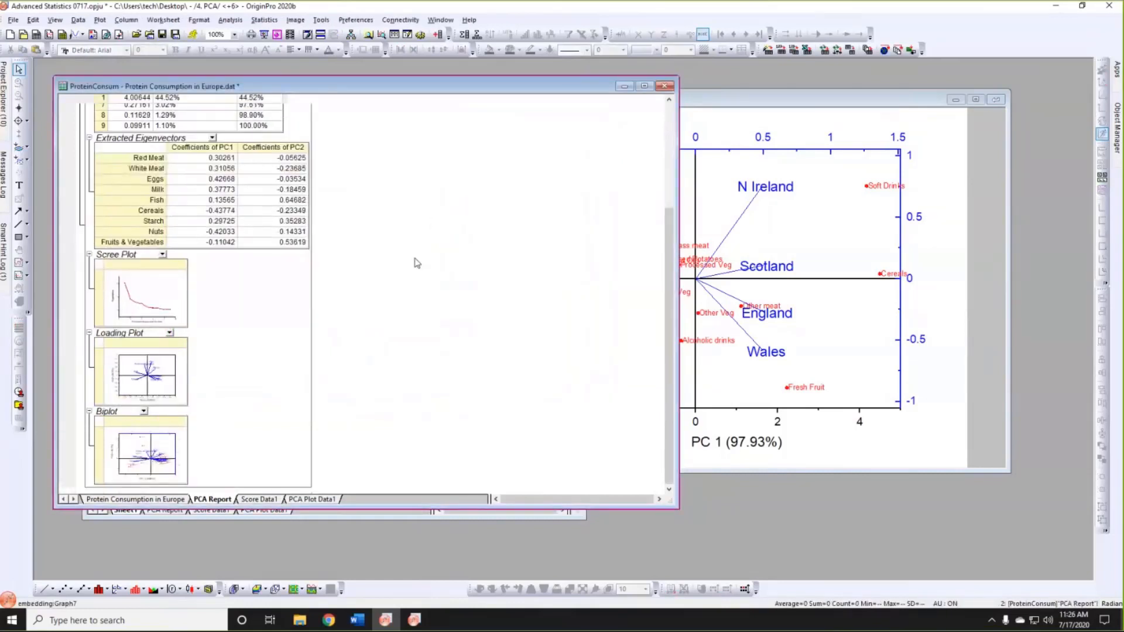
Open the biplot from the protein consumption PCA report, enlarge its window and move it fully into view.
{"action": "left_click", "coordinate": [141, 445]}
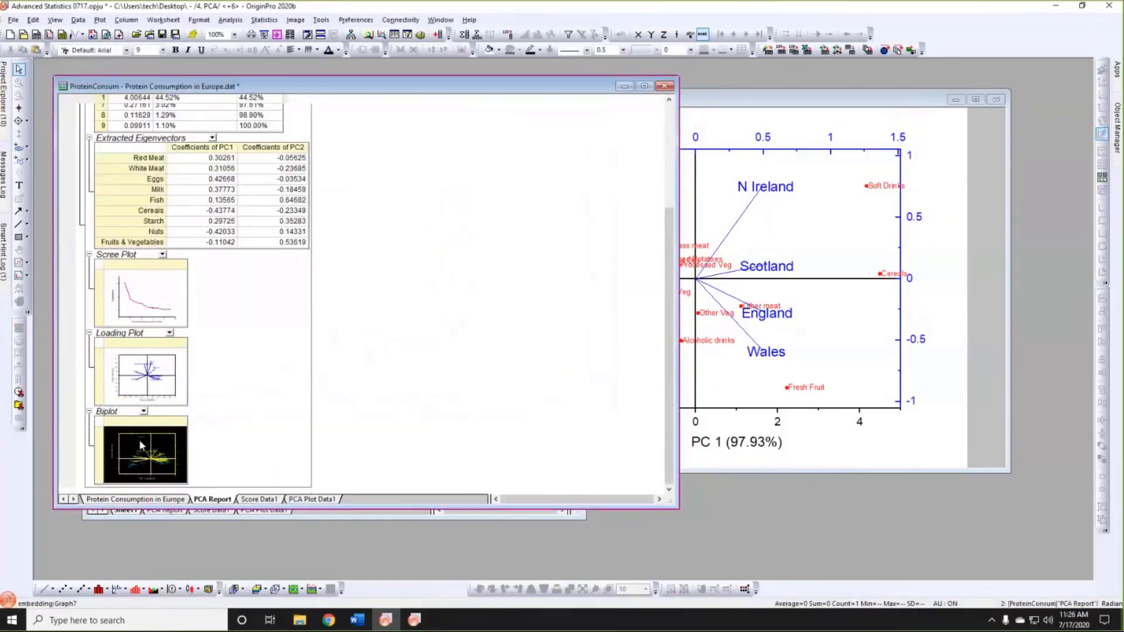
{"action": "double_click", "coordinate": [141, 445]}
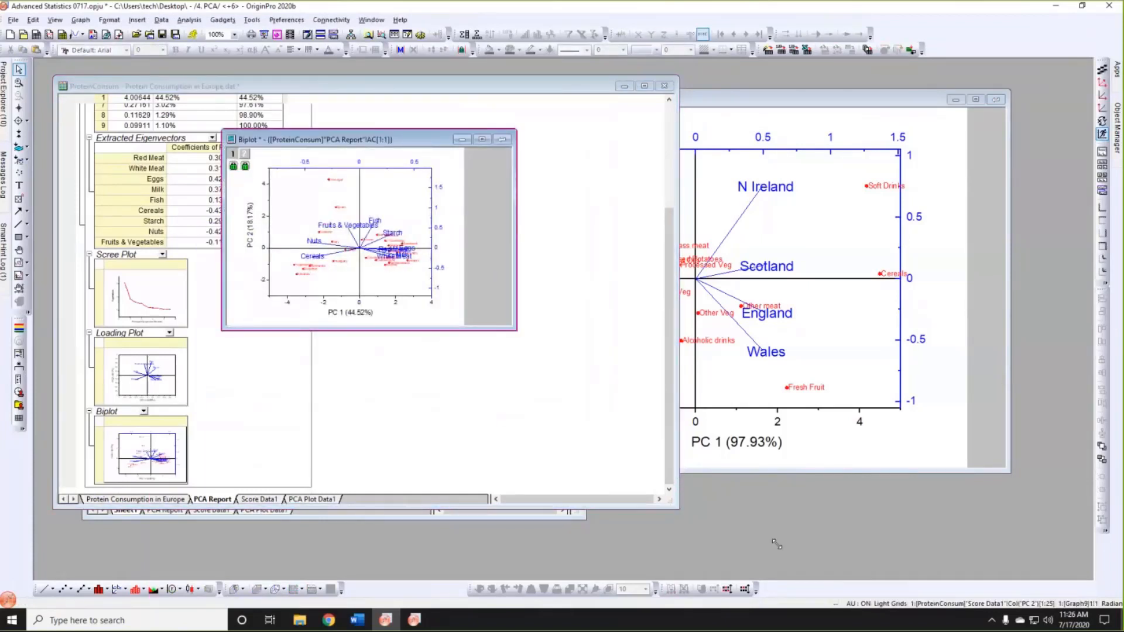
{"action": "left_click_drag", "start_coordinate": [775, 545], "coordinate": [831, 567]}
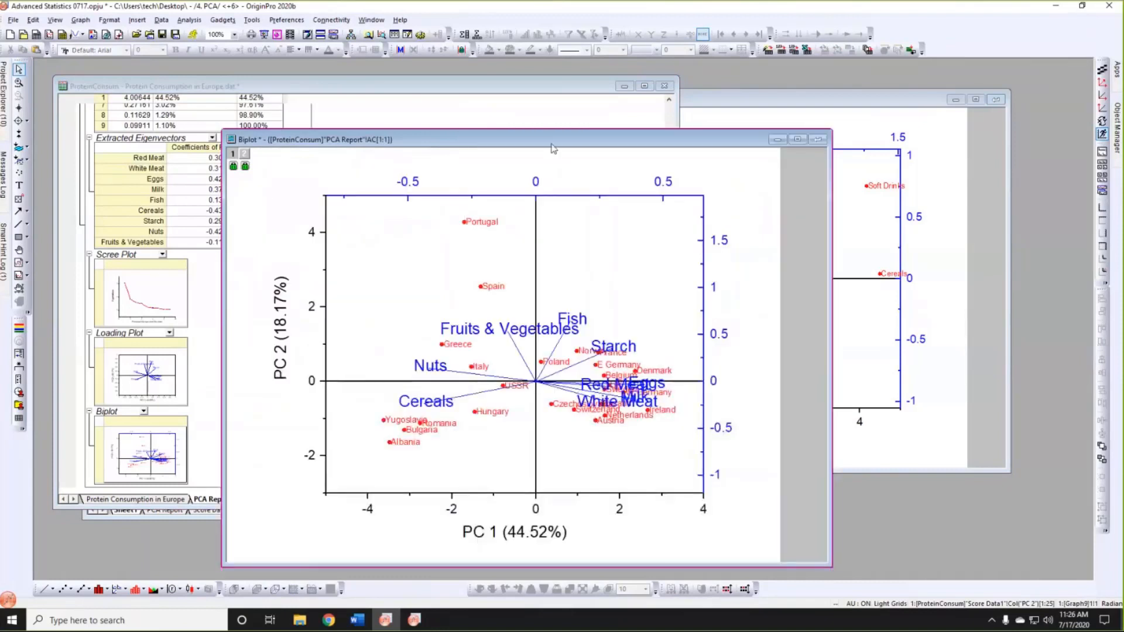
{"action": "left_click_drag", "start_coordinate": [553, 148], "coordinate": [516, 97]}
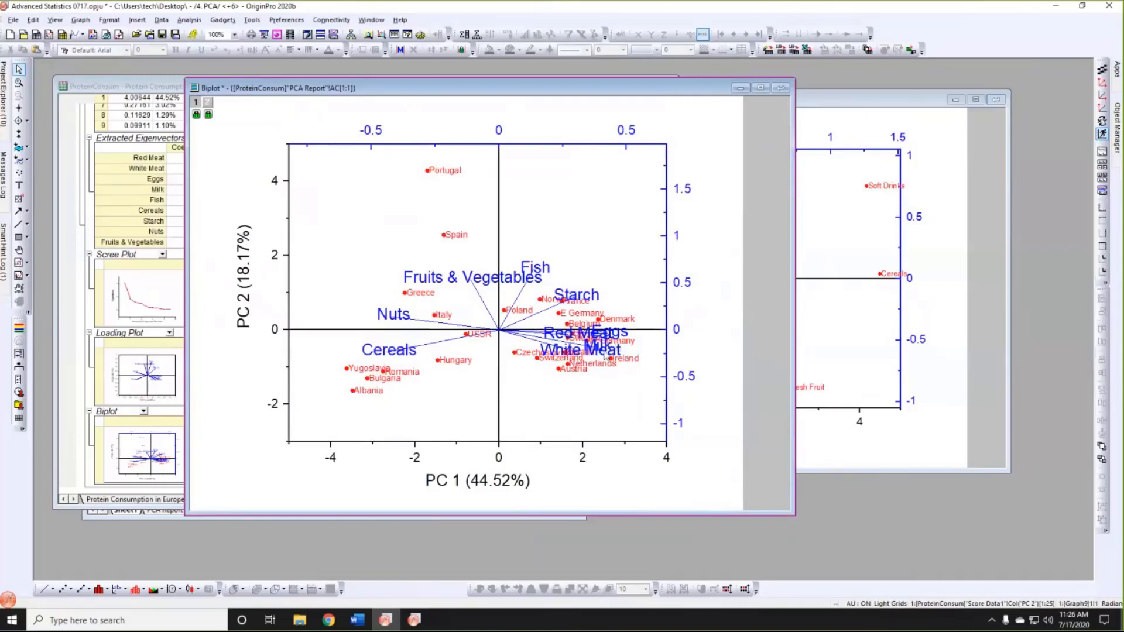
Examine how the food loading vectors relate to the country scores in the biplot, and close the plot window.
{"action": "mouse_move", "coordinate": [572, 398]}
{"action": "mouse_move", "coordinate": [466, 287]}
{"action": "mouse_move", "coordinate": [380, 358]}
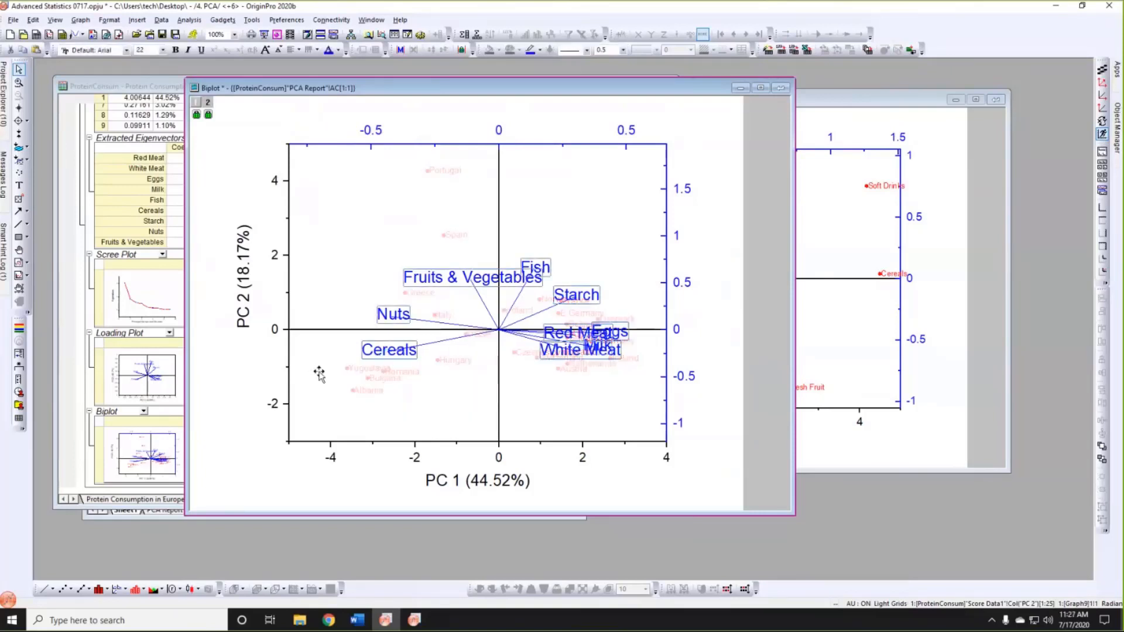
{"action": "left_click", "coordinate": [714, 150]}
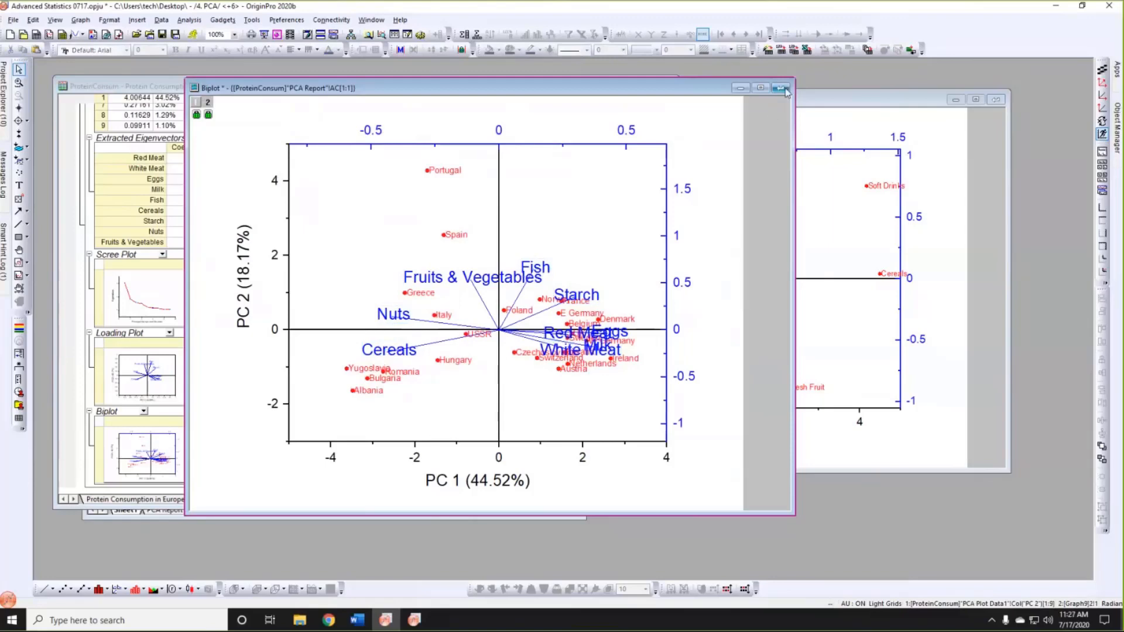
{"action": "left_click", "coordinate": [780, 88]}
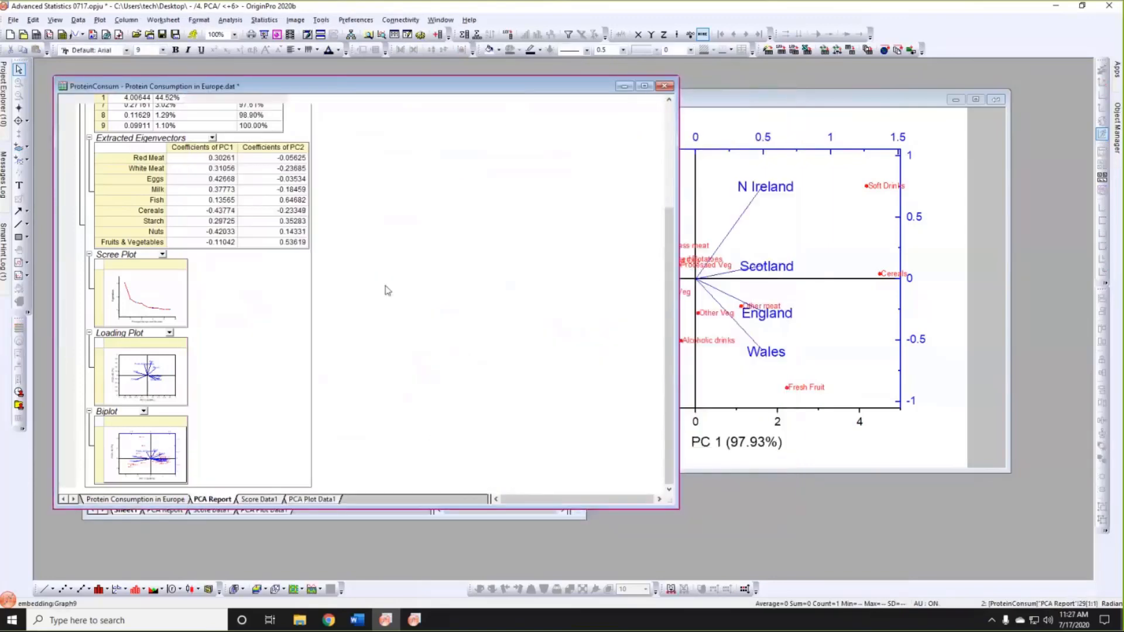
Return to the Protein Consumption in Europe data sheet and switch to the project folder 5. PCA for Spectra (app).
{"action": "left_click", "coordinate": [165, 501]}
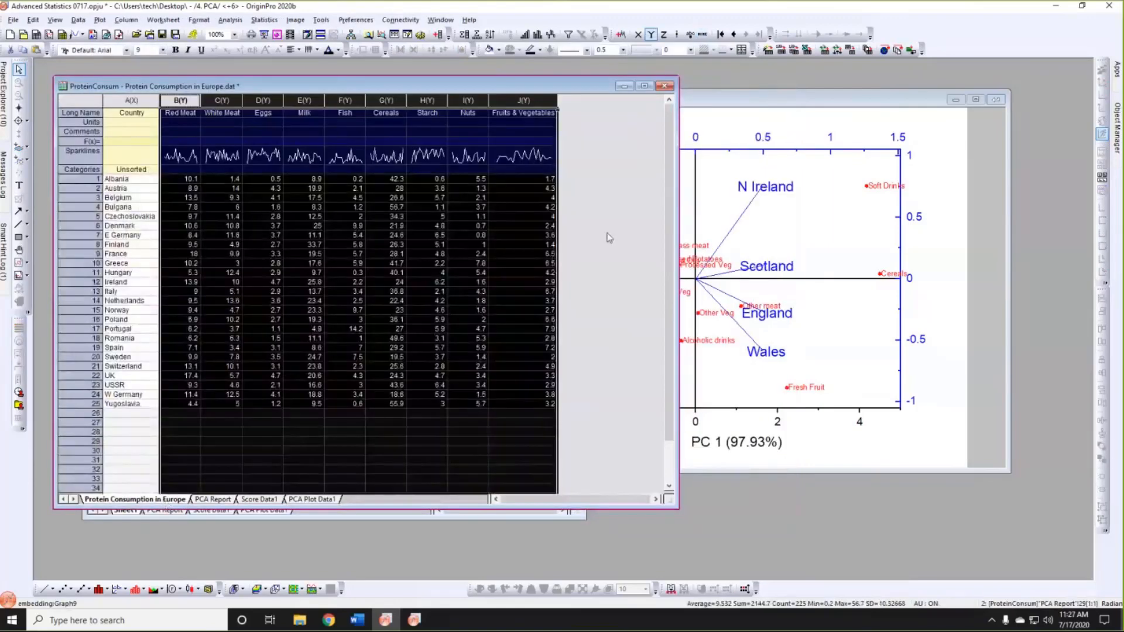
{"action": "mouse_move", "coordinate": [8, 117]}
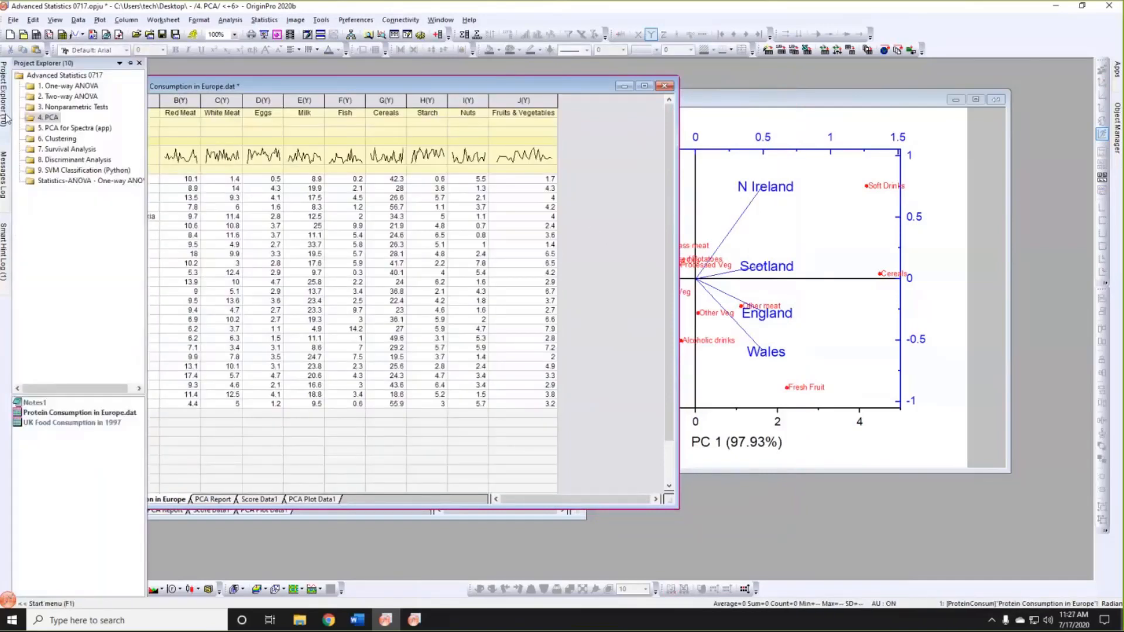
{"action": "left_click", "coordinate": [51, 128]}
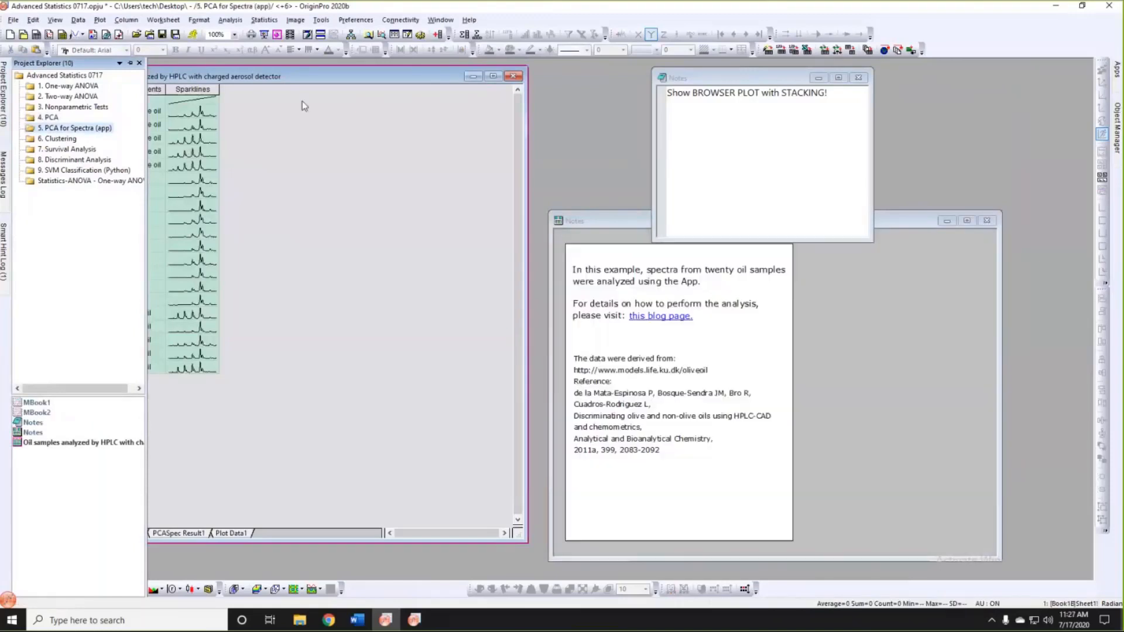
Bring the oil samples workbook fully into view and toggle Sheet1 from the column list to the full data table and back.
{"action": "left_click_drag", "start_coordinate": [326, 79], "coordinate": [482, 86]}
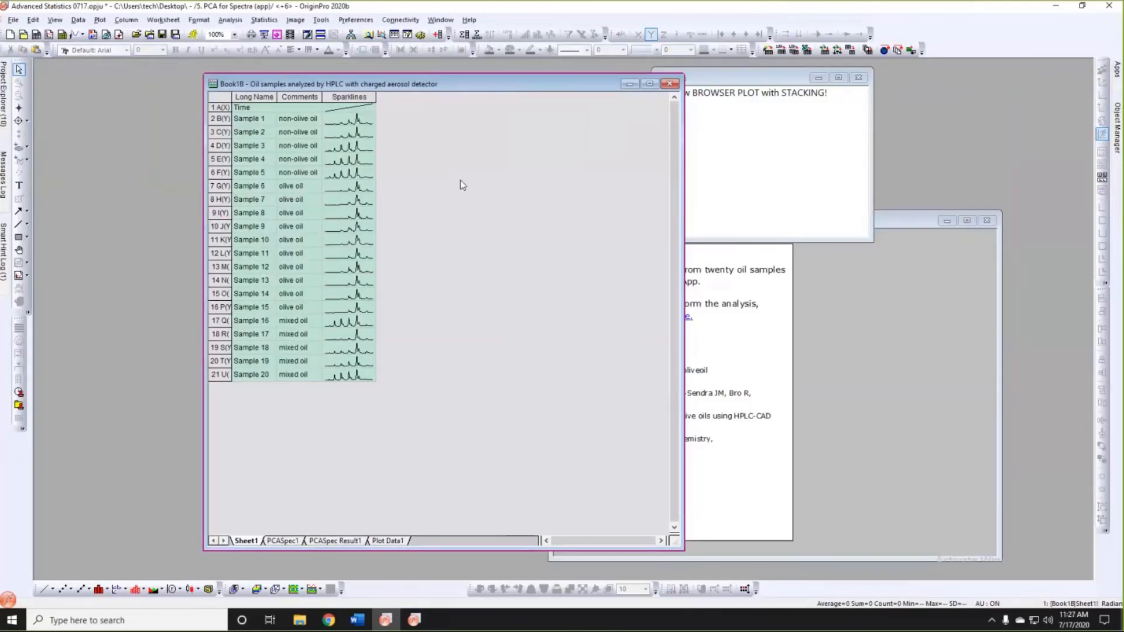
{"action": "key", "text": "ctrl+w"}
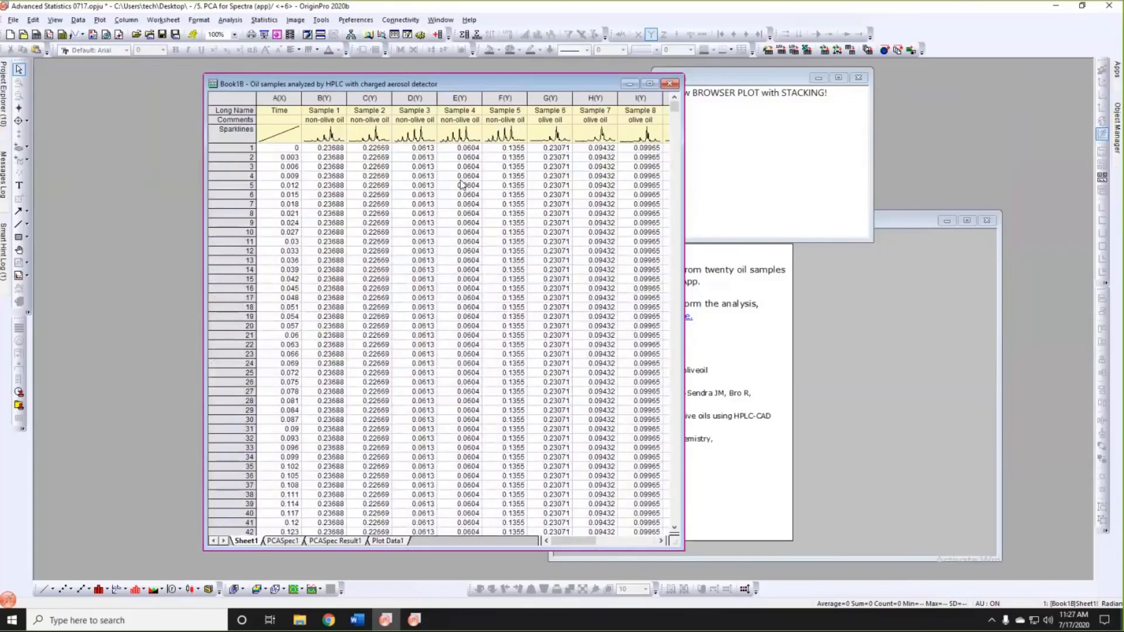
{"action": "key", "text": "ctrl+w"}
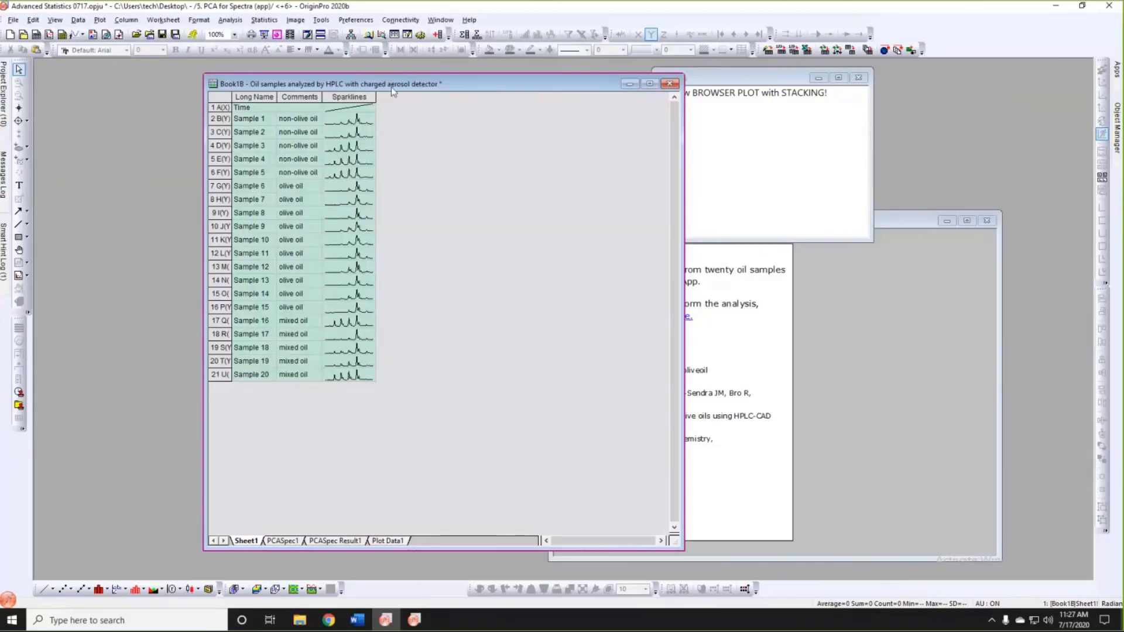
Widen the Sparklines column, switch the oil samples workbook back to the full data worksheet, and move its window aside.
{"action": "left_click_drag", "start_coordinate": [345, 85], "coordinate": [272, 86]}
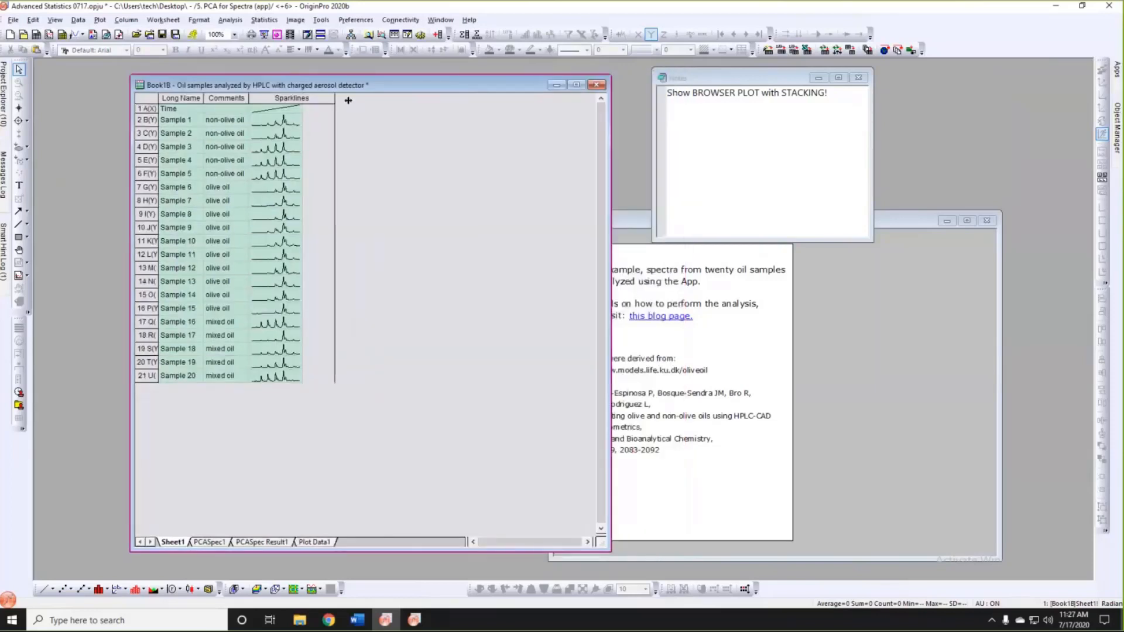
{"action": "left_click_drag", "start_coordinate": [349, 100], "coordinate": [348, 101]}
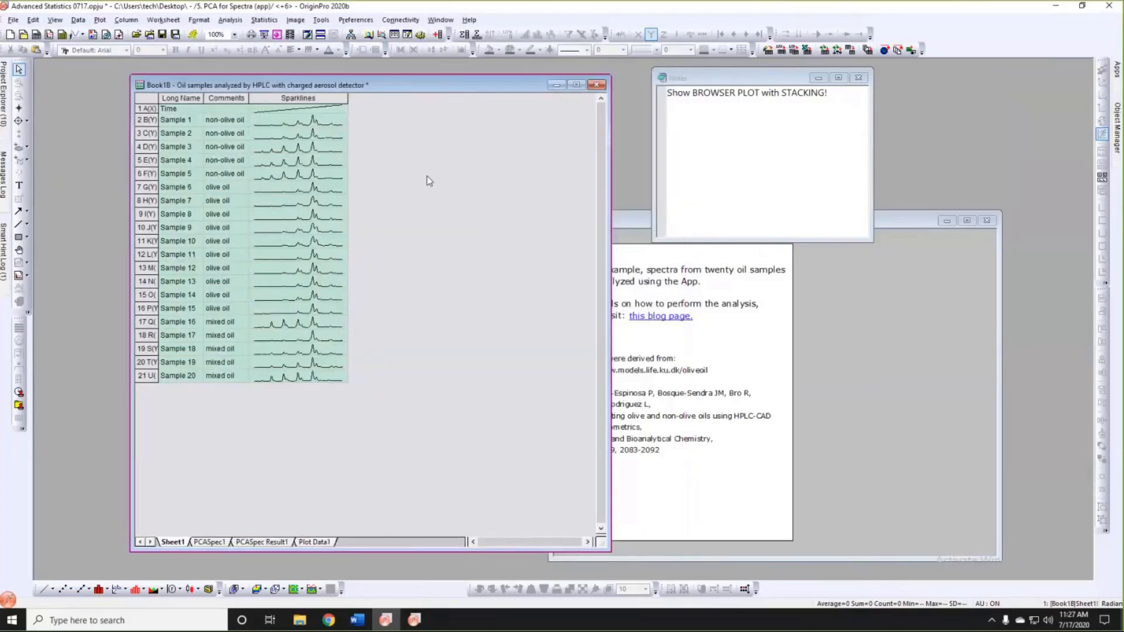
{"action": "key", "text": "ctrl+w"}
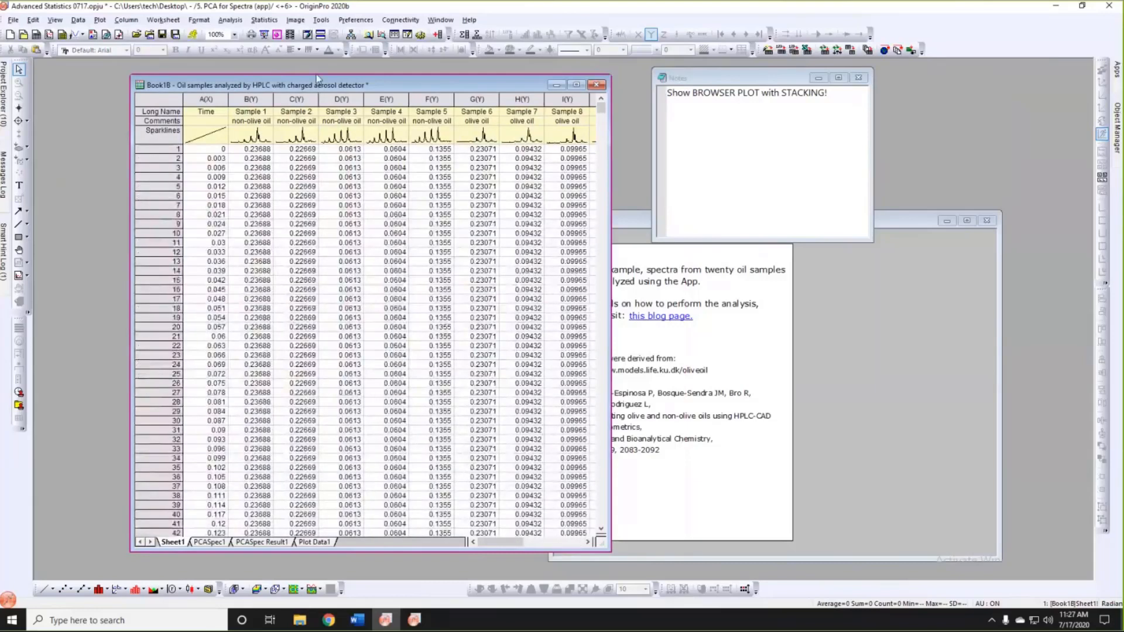
{"action": "left_click_drag", "start_coordinate": [316, 79], "coordinate": [278, 72]}
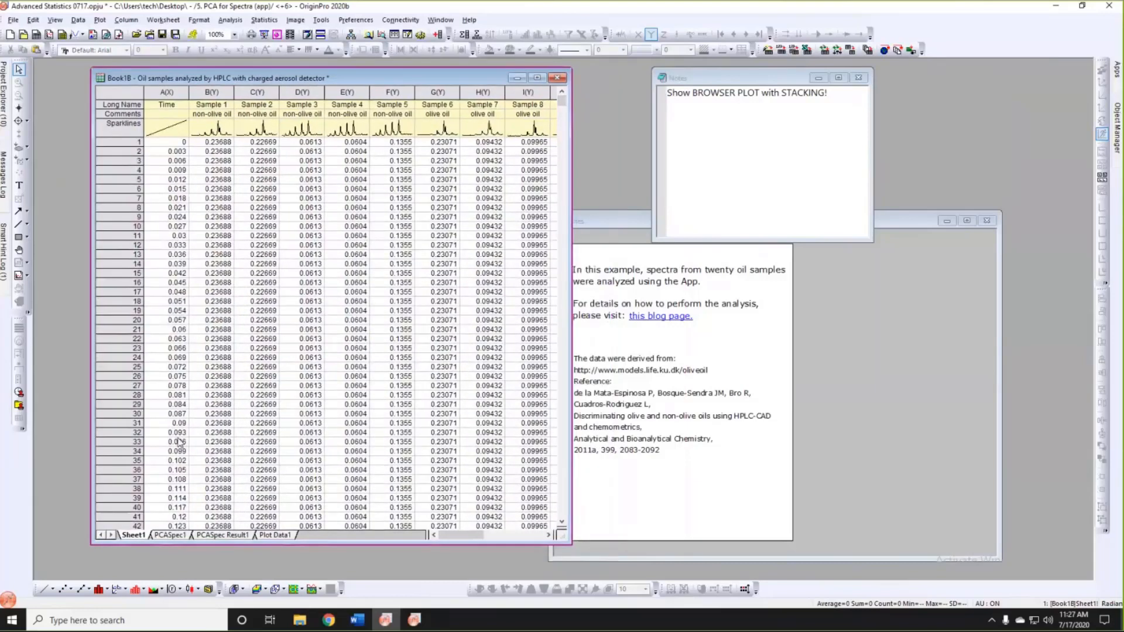
Widen the oil samples workbook window and examine the oil type comments on Sheet1 across to Sample 20.
{"action": "left_click", "coordinate": [174, 536]}
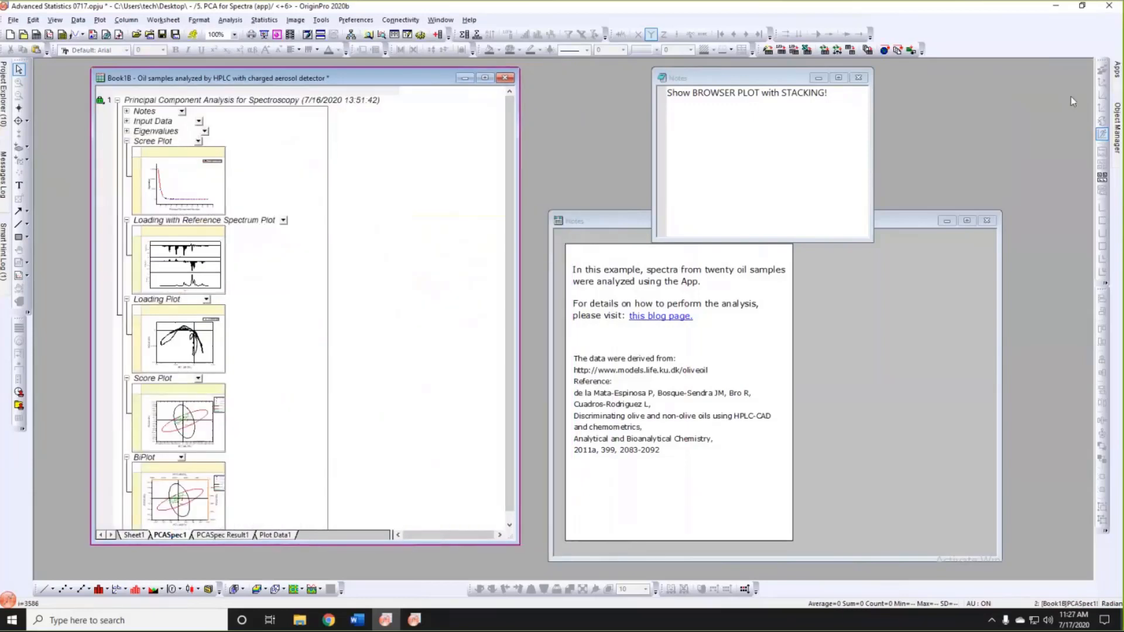
{"action": "mouse_move", "coordinate": [1117, 77]}
{"action": "left_click", "coordinate": [133, 536]}
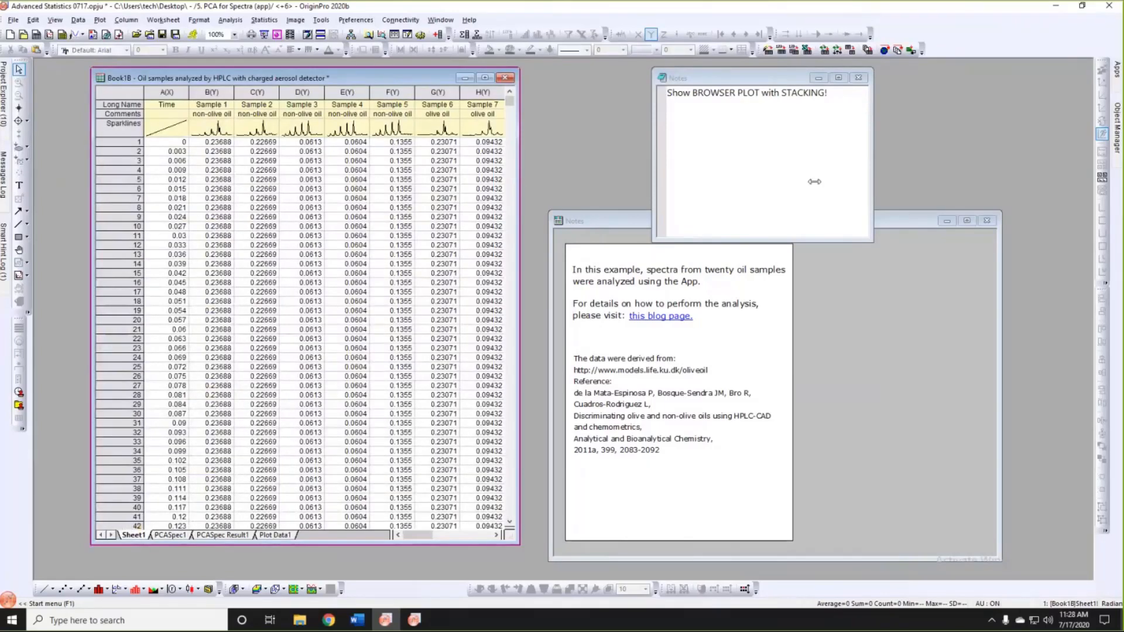
{"action": "left_click_drag", "start_coordinate": [214, 92], "coordinate": [624, 90]}
{"action": "left_click", "coordinate": [573, 179]}
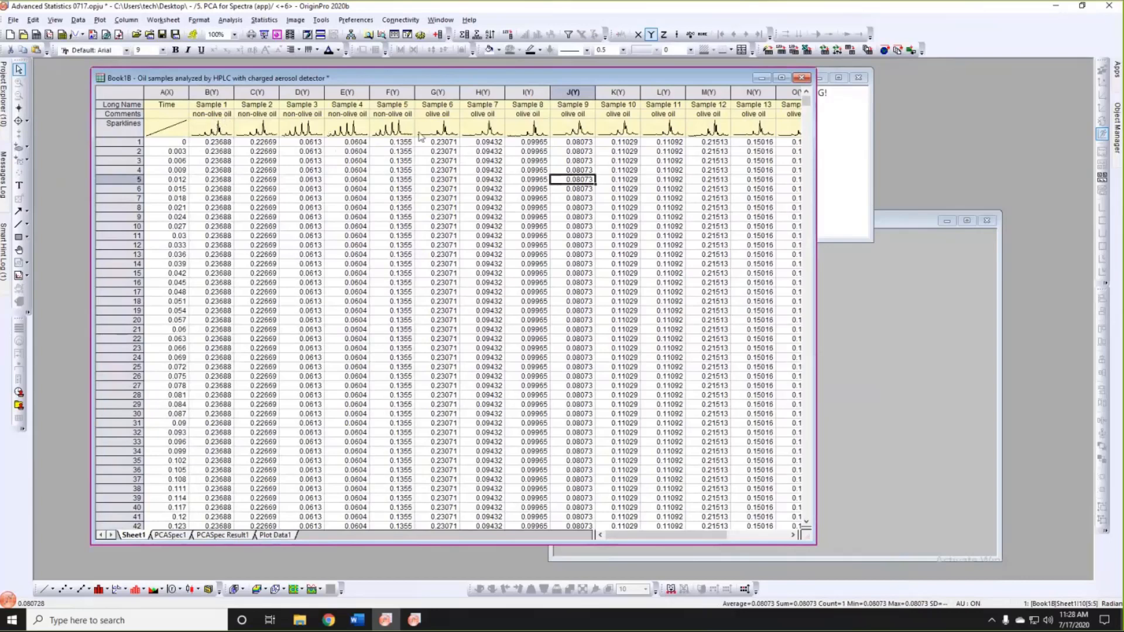
{"action": "left_click", "coordinate": [628, 117]}
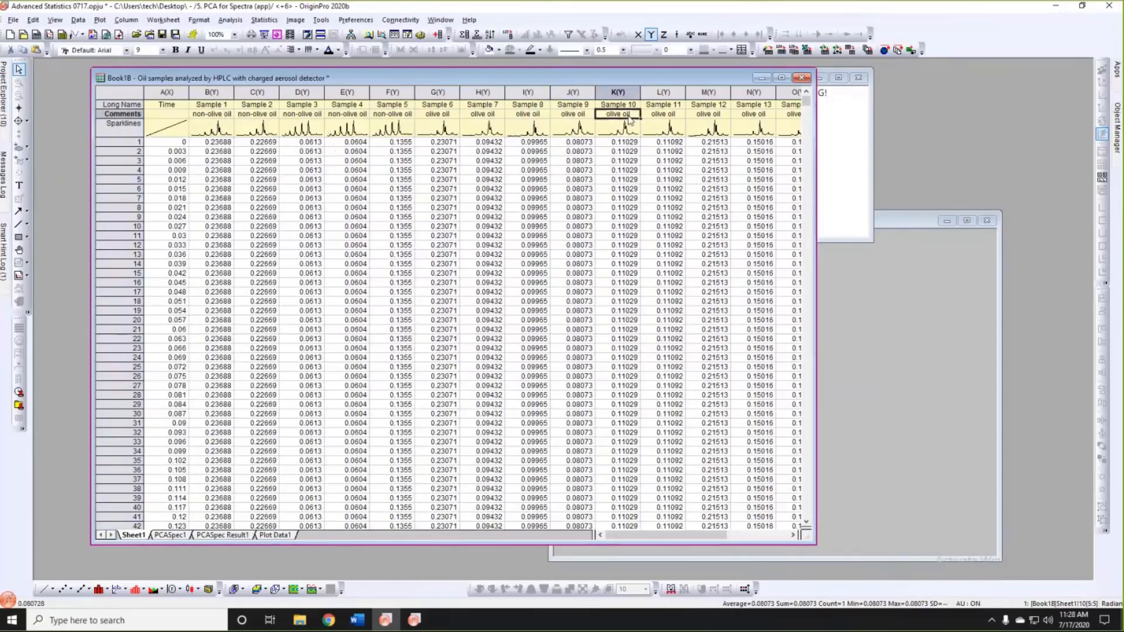
{"action": "left_click_drag", "start_coordinate": [647, 538], "coordinate": [714, 541]}
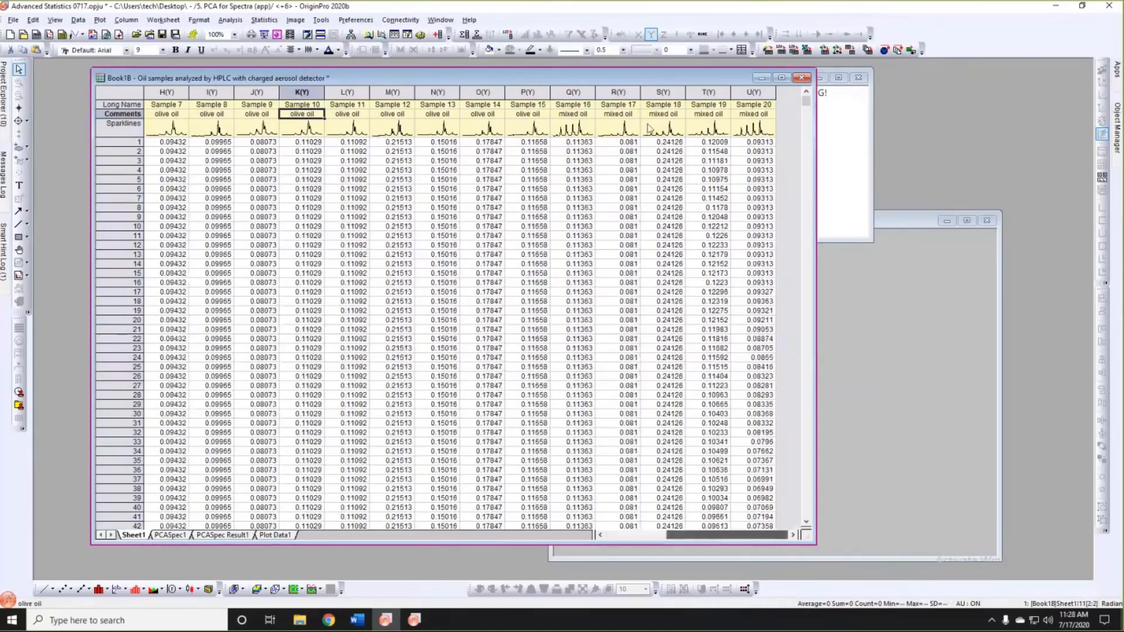
Open the Scree Plot from the PCASpec1 report, examine the eigenvalues of the first principal components, and close the plot.
{"action": "left_click", "coordinate": [174, 537]}
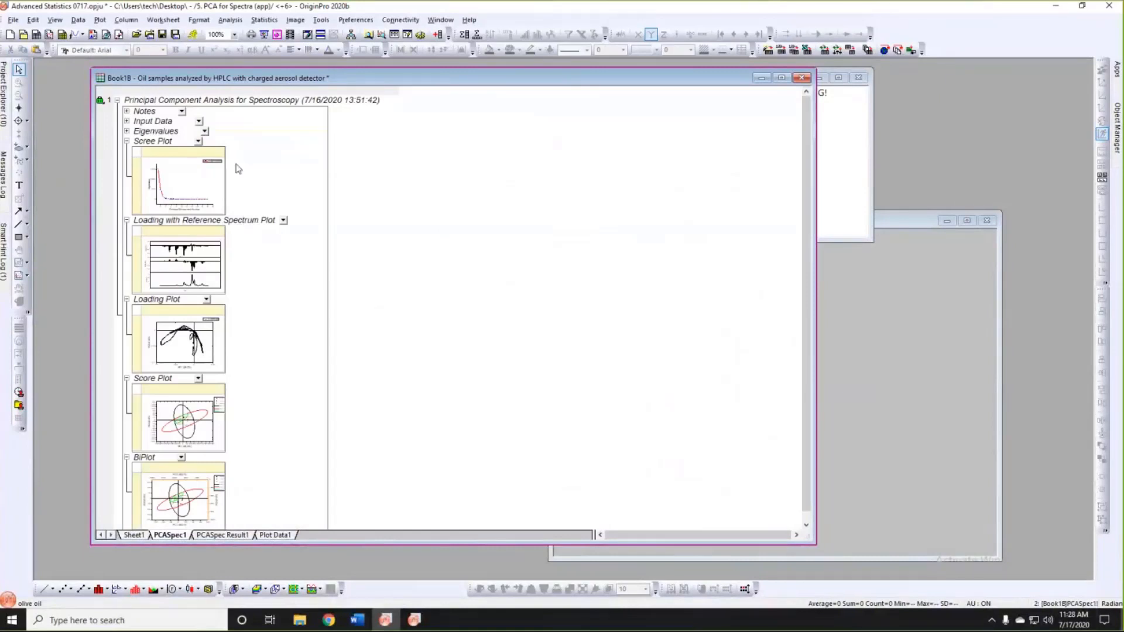
{"action": "double_click", "coordinate": [179, 183]}
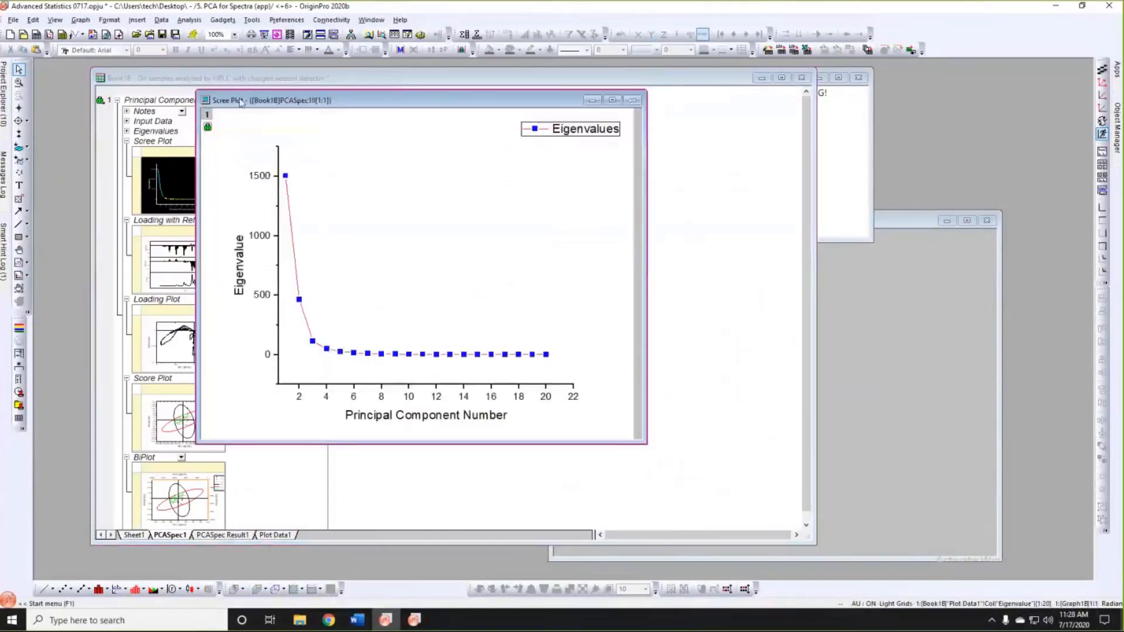
{"action": "left_click_drag", "start_coordinate": [261, 101], "coordinate": [224, 90]}
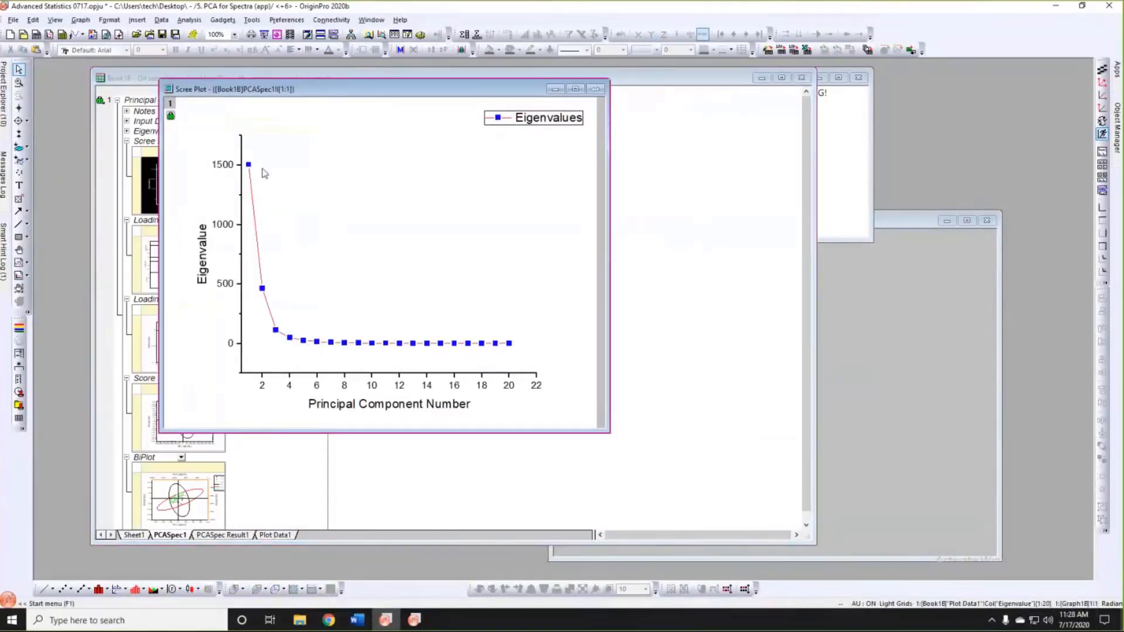
{"action": "mouse_move", "coordinate": [250, 169]}
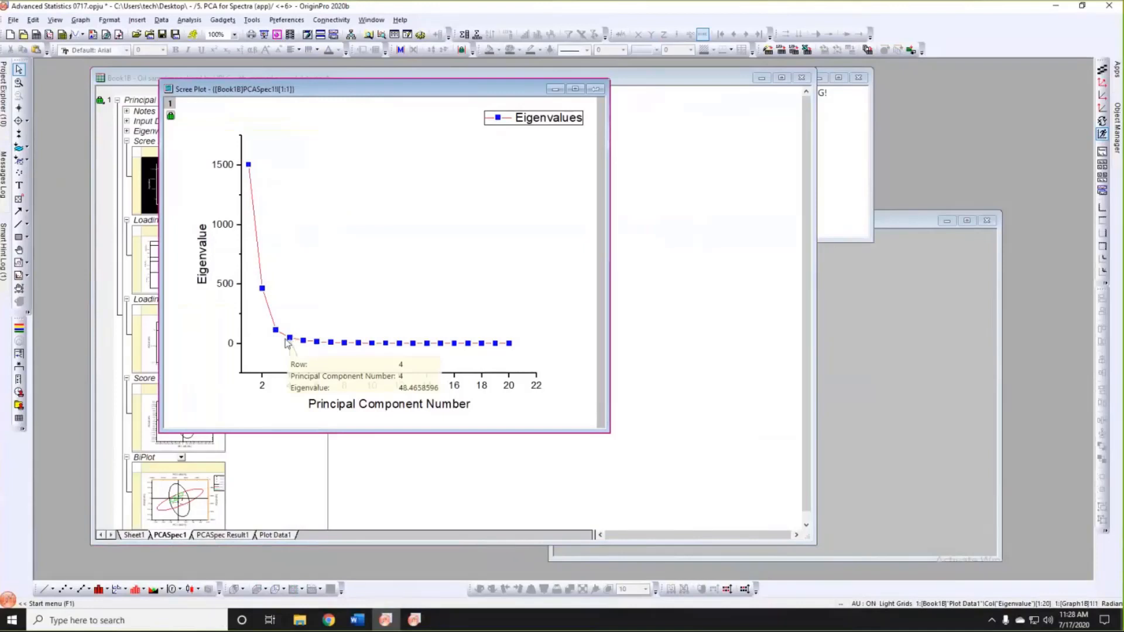
{"action": "left_click", "coordinate": [267, 350]}
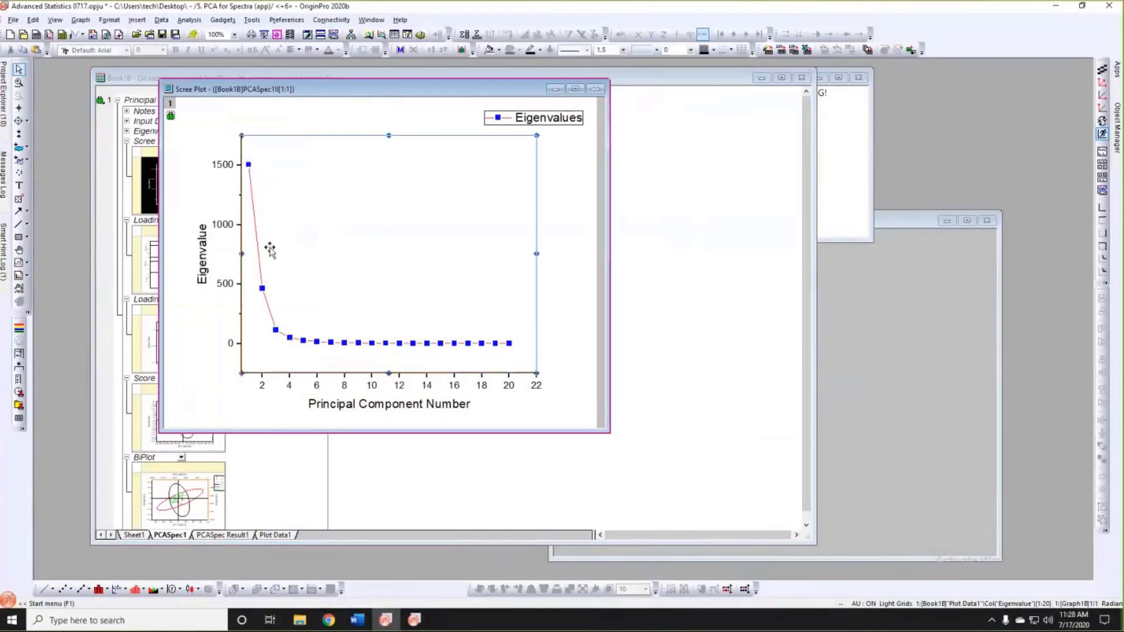
{"action": "left_click", "coordinate": [595, 91]}
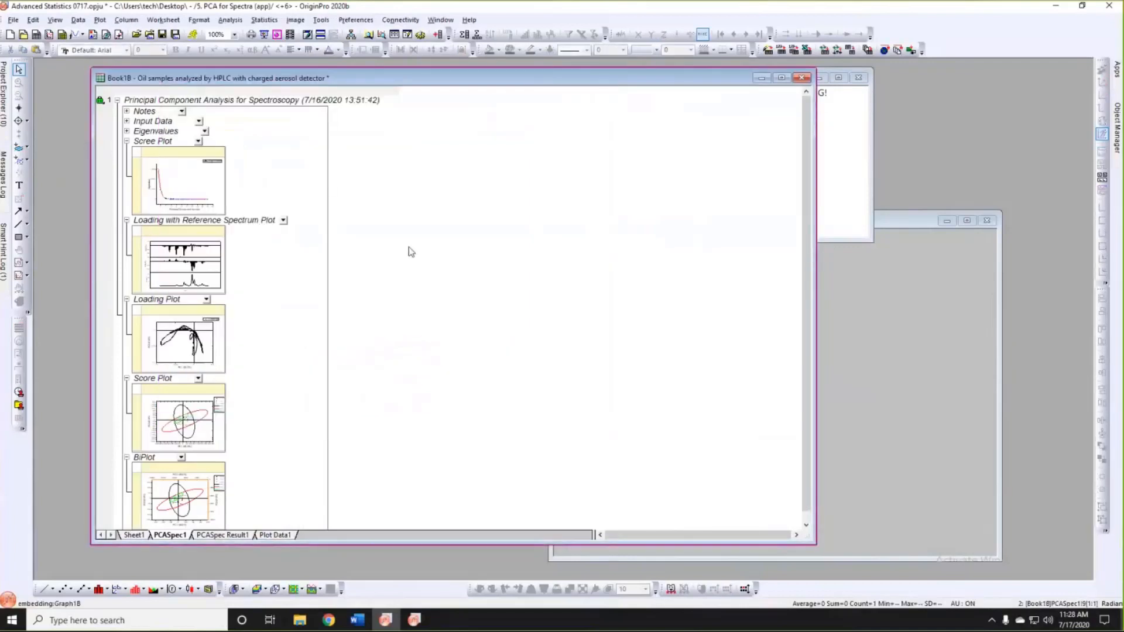
Open the Loading with Reference Spectrum Plot, compare the PC1 and PC2 loadings with the Sample 6 spectrum, and close it.
{"action": "left_click", "coordinate": [198, 270]}
{"action": "double_click", "coordinate": [198, 266]}
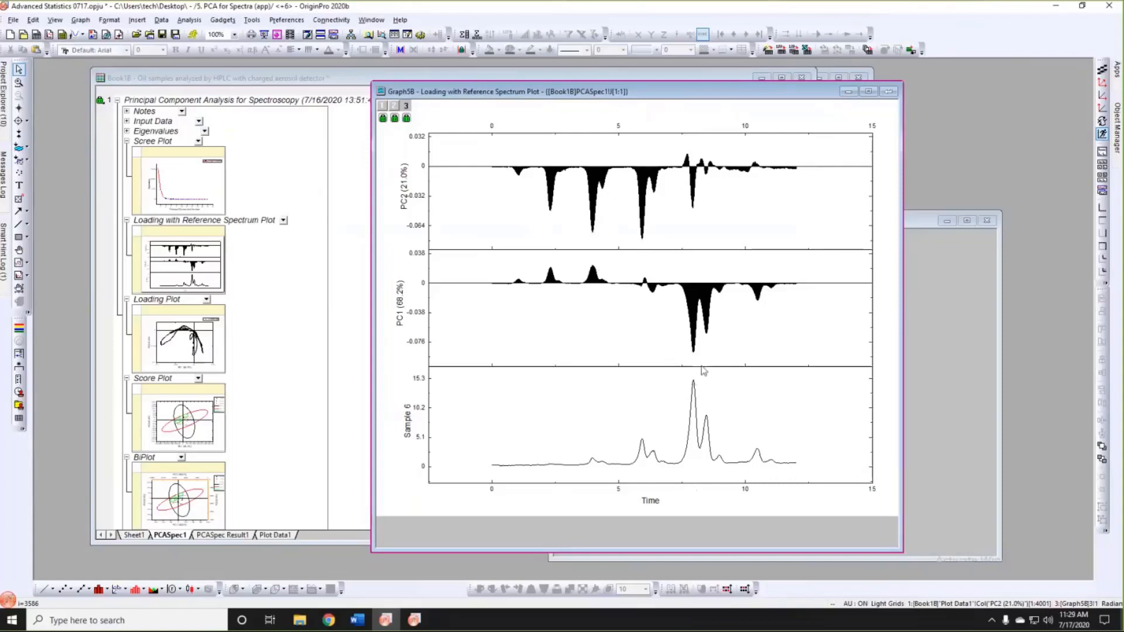
{"action": "mouse_move", "coordinate": [710, 351]}
{"action": "mouse_move", "coordinate": [593, 240]}
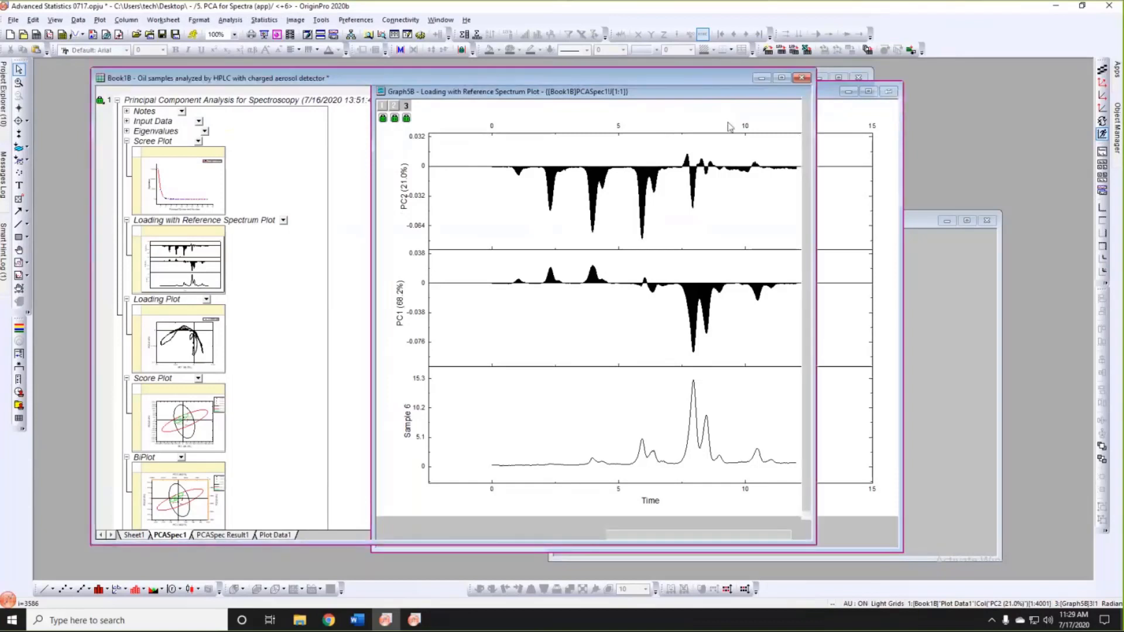
{"action": "left_click", "coordinate": [896, 93]}
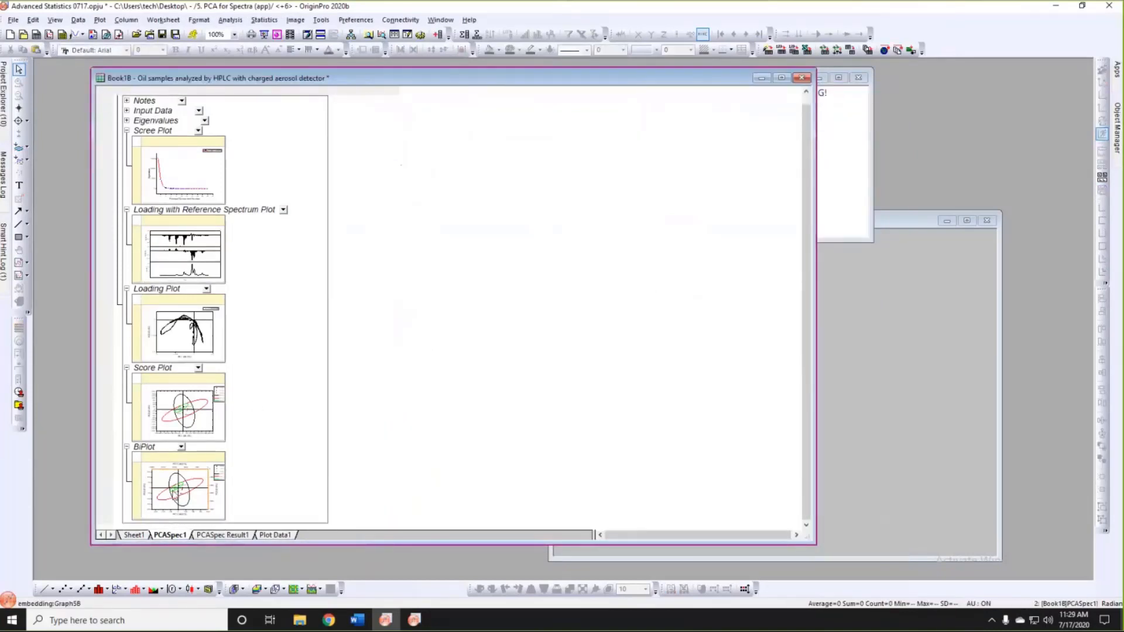
Open the BiPlot, examine how the olive, non-olive and mixed oil samples group within their confidence ellipses, and close the plot.
{"action": "double_click", "coordinate": [181, 487]}
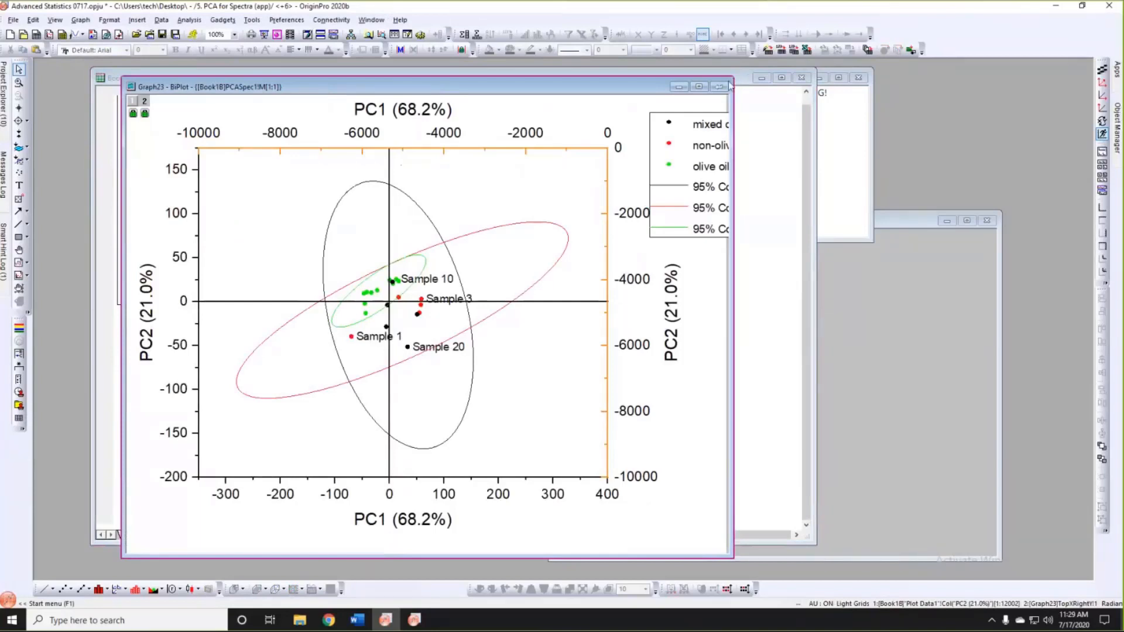
{"action": "left_click_drag", "start_coordinate": [650, 86], "coordinate": [950, 73]}
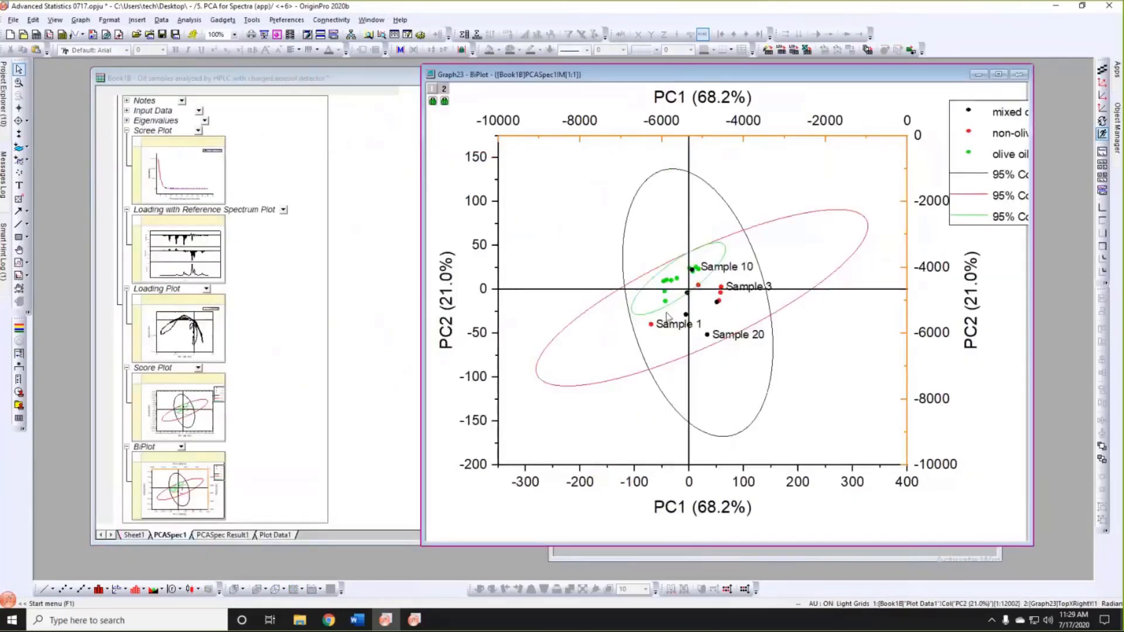
{"action": "mouse_move", "coordinate": [699, 286]}
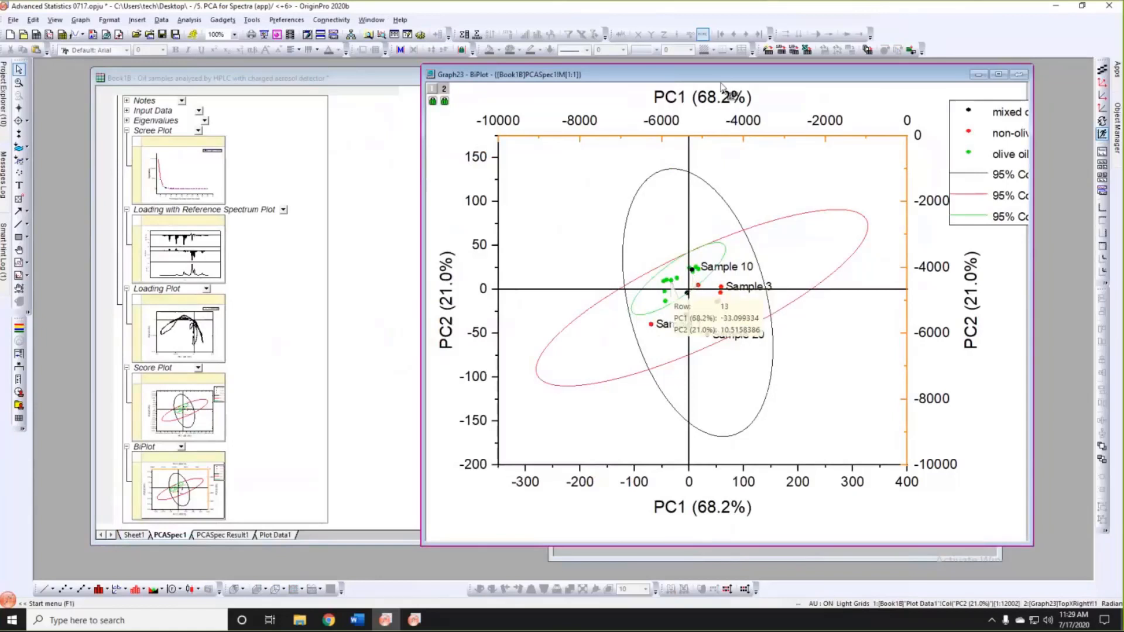
{"action": "left_click_drag", "start_coordinate": [725, 74], "coordinate": [661, 81]}
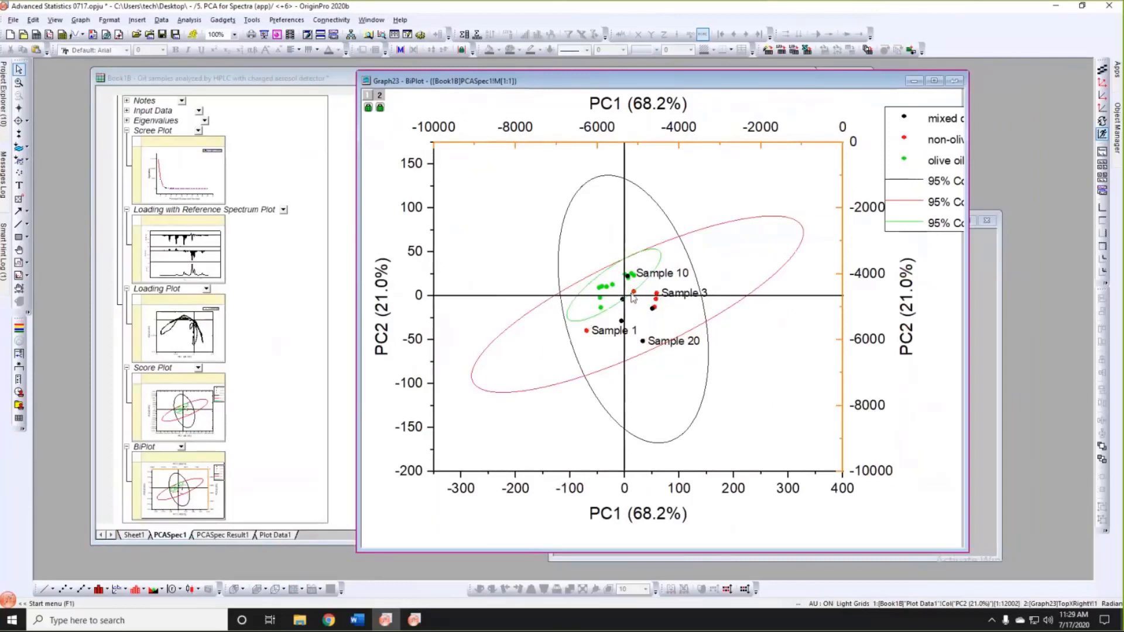
{"action": "mouse_move", "coordinate": [654, 278]}
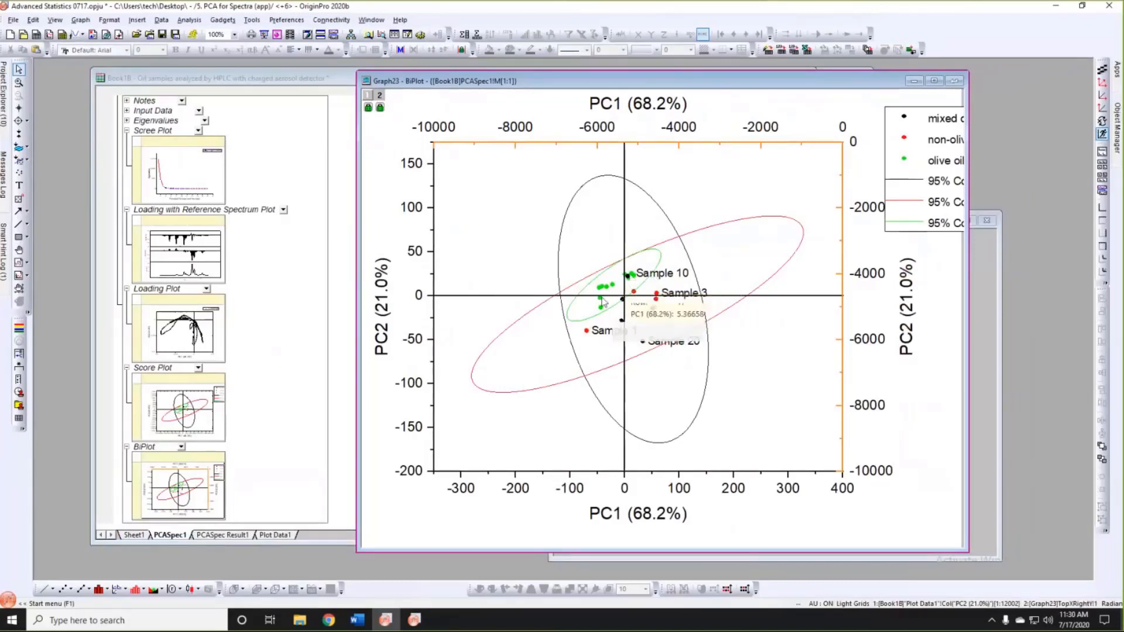
{"action": "left_click", "coordinate": [741, 342]}
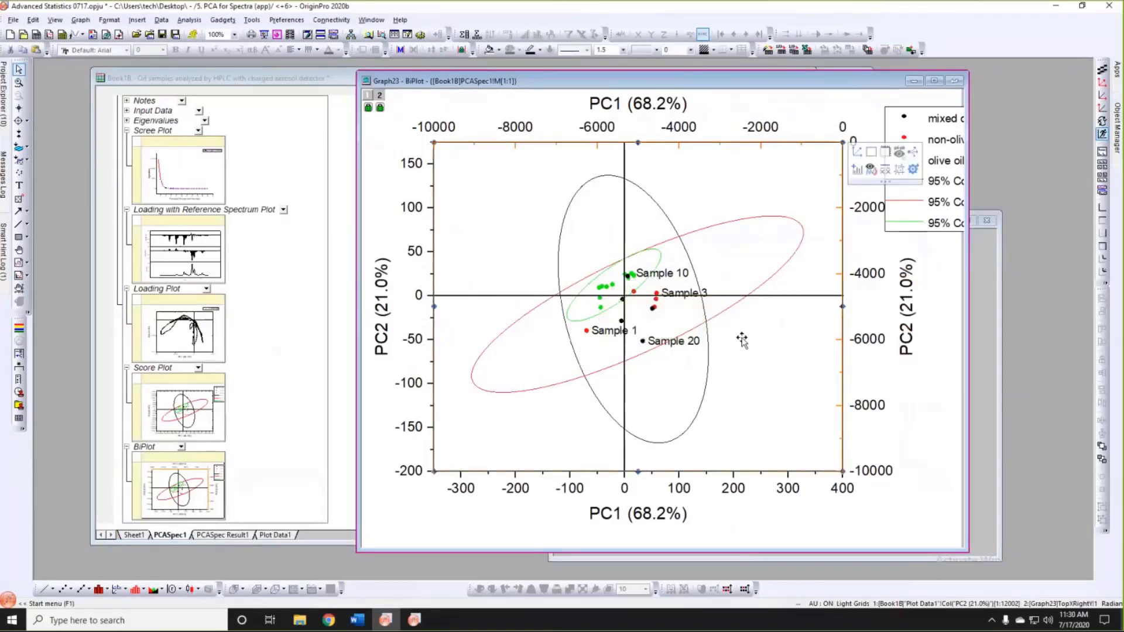
{"action": "left_click", "coordinate": [909, 425]}
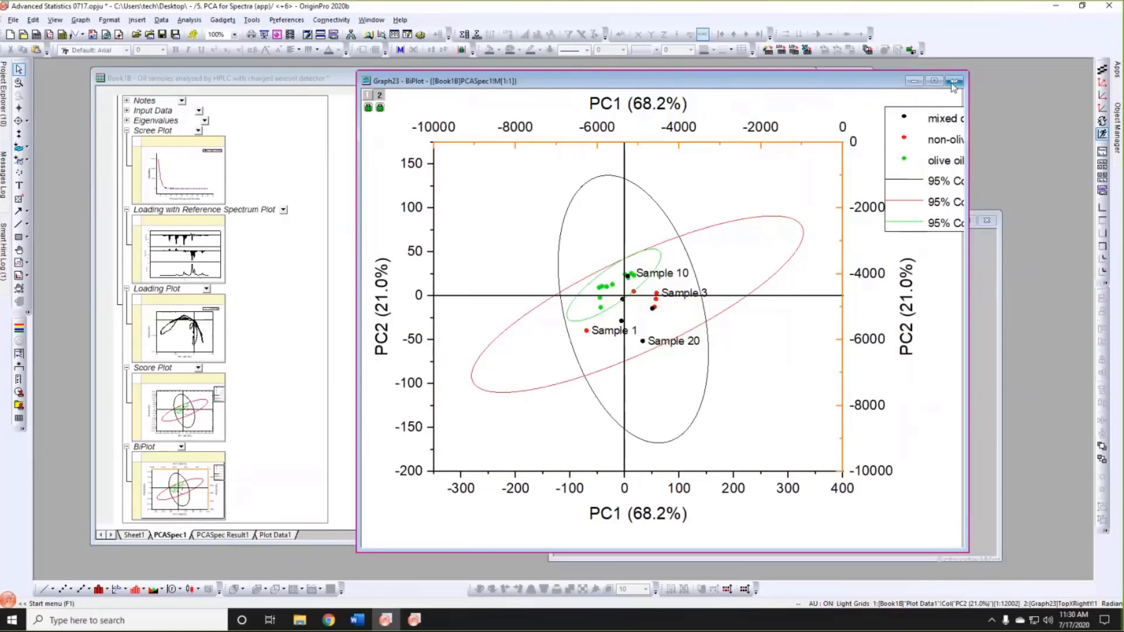
{"action": "left_click", "coordinate": [954, 81]}
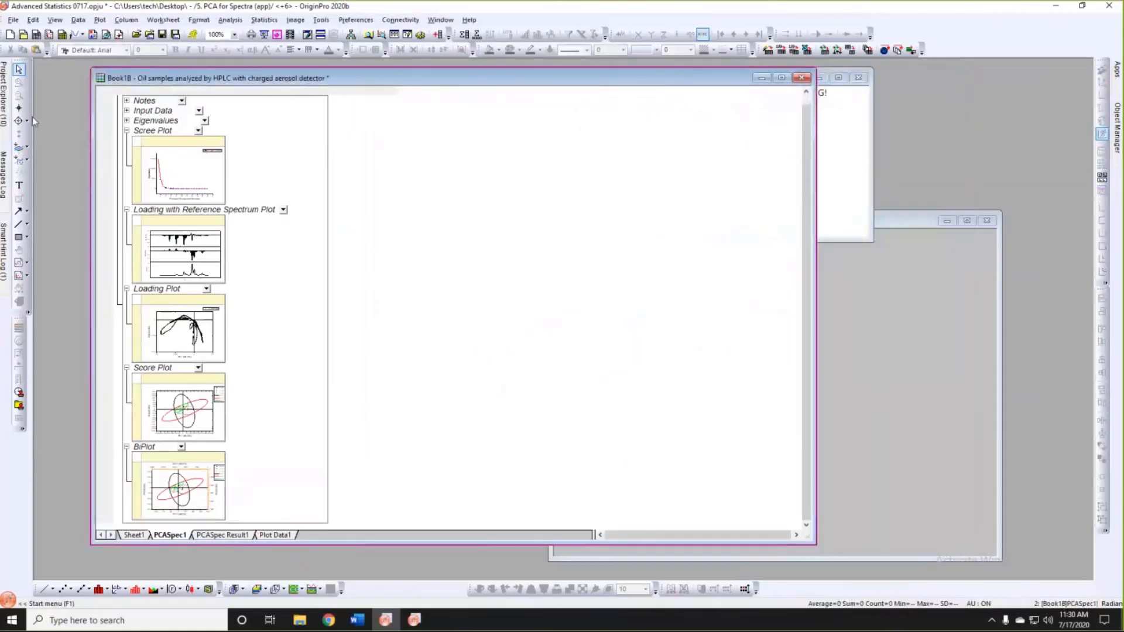
Open the 6. Clustering project folder, then reposition and widen the US Mean Temperature workbook so every column through Annual fits.
{"action": "mouse_move", "coordinate": [4, 105]}
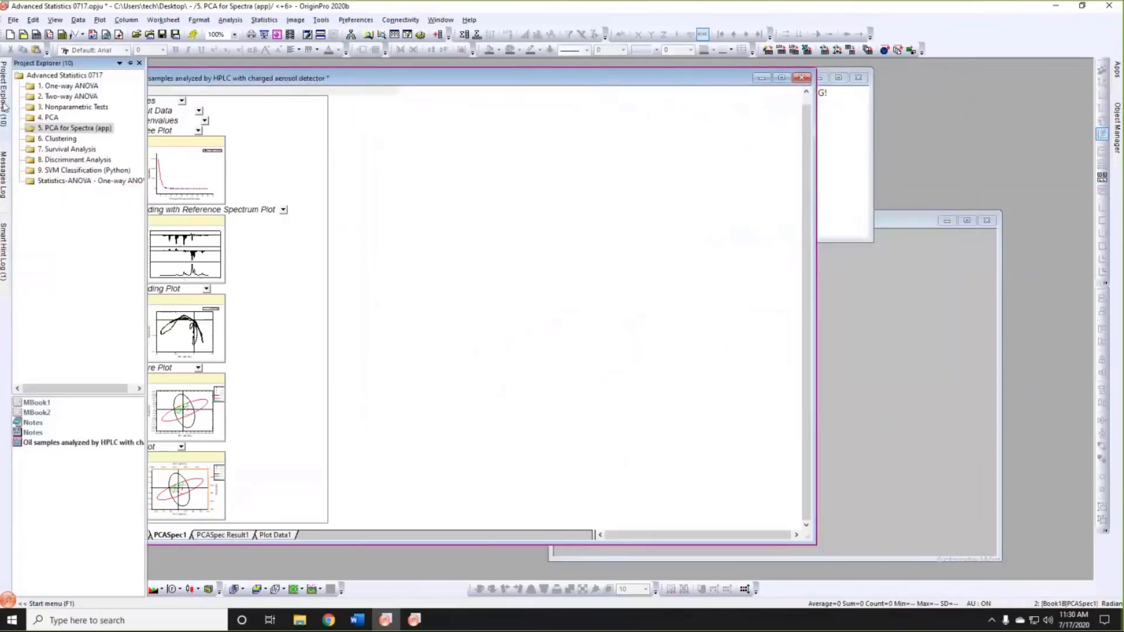
{"action": "left_click", "coordinate": [70, 140]}
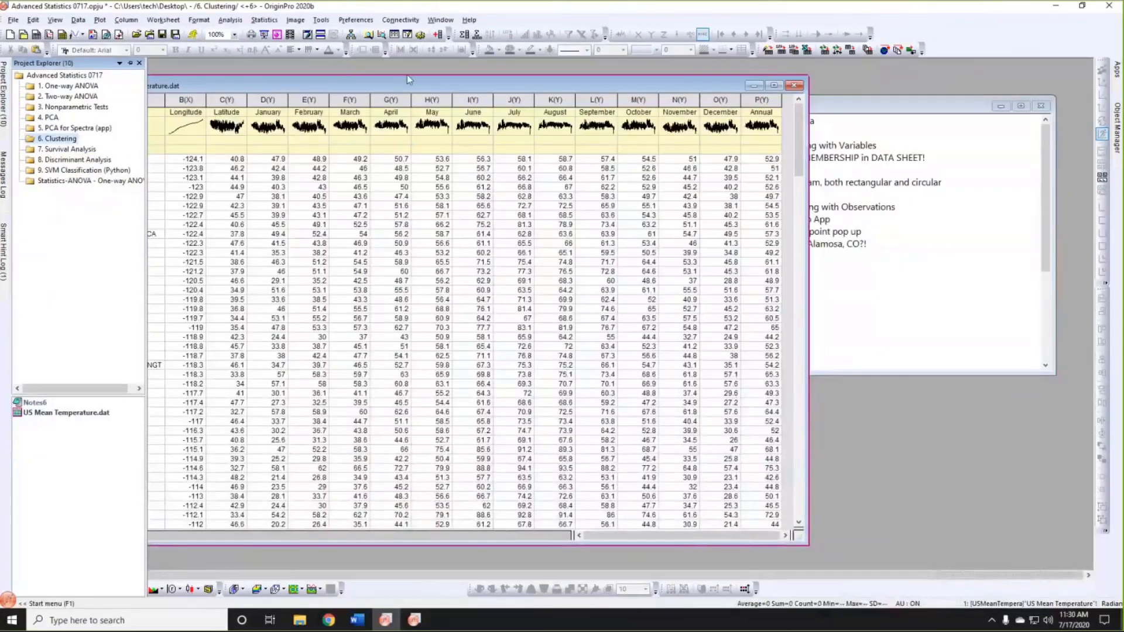
{"action": "left_click_drag", "start_coordinate": [395, 75], "coordinate": [406, 68]}
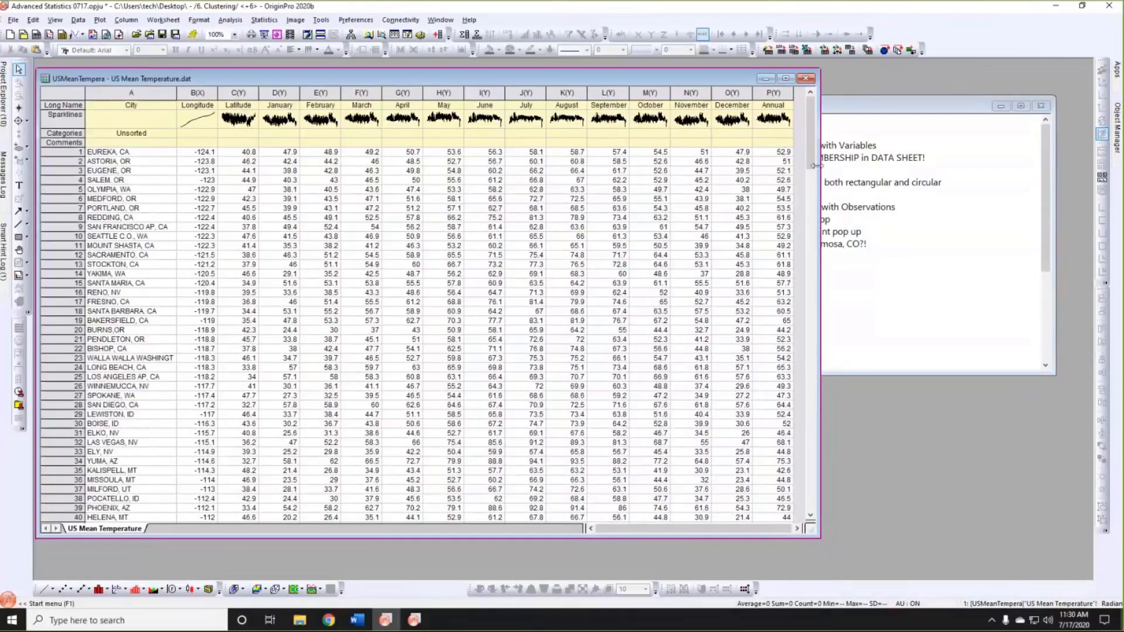
{"action": "left_click_drag", "start_coordinate": [815, 166], "coordinate": [884, 165]}
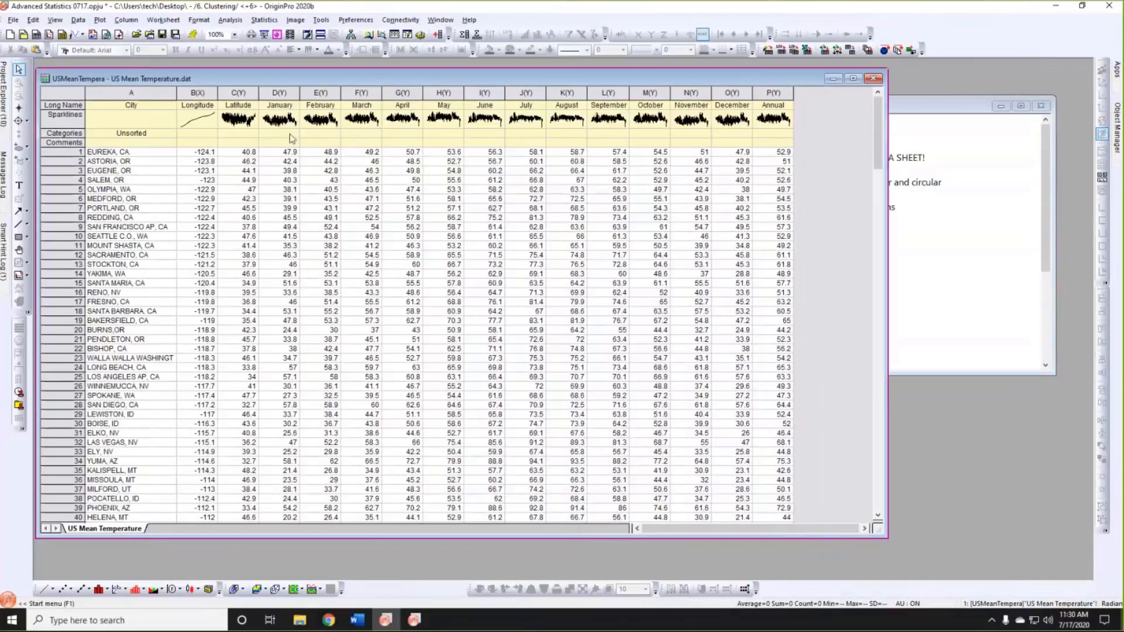
{"action": "left_click_drag", "start_coordinate": [241, 98], "coordinate": [773, 102]}
{"action": "left_click", "coordinate": [117, 157]}
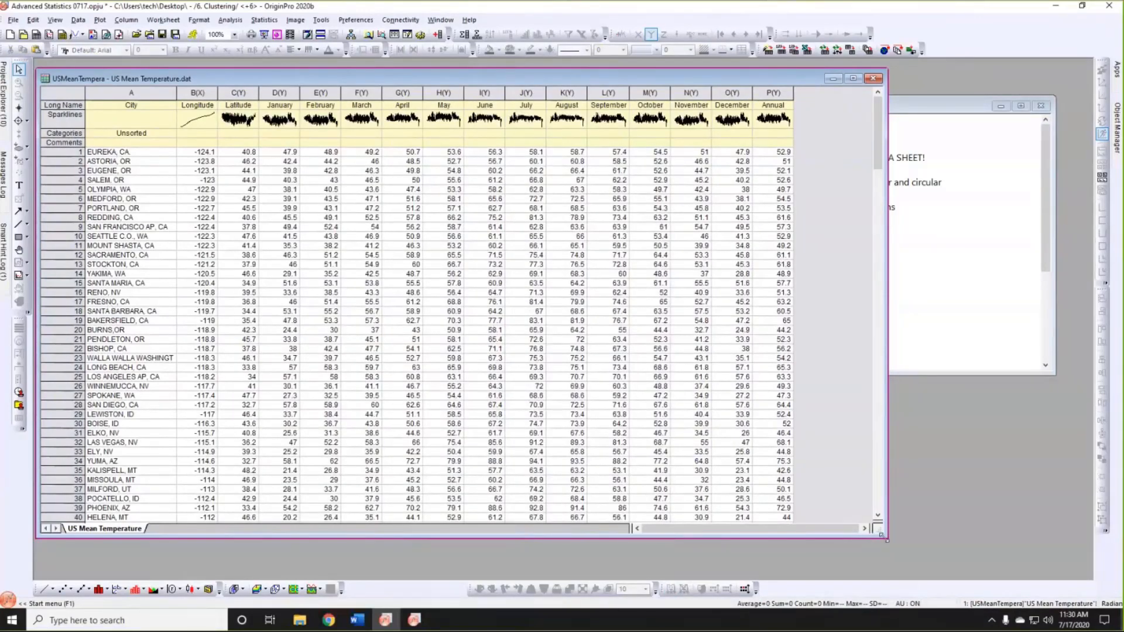
{"action": "left_click_drag", "start_coordinate": [877, 518], "coordinate": [878, 520]}
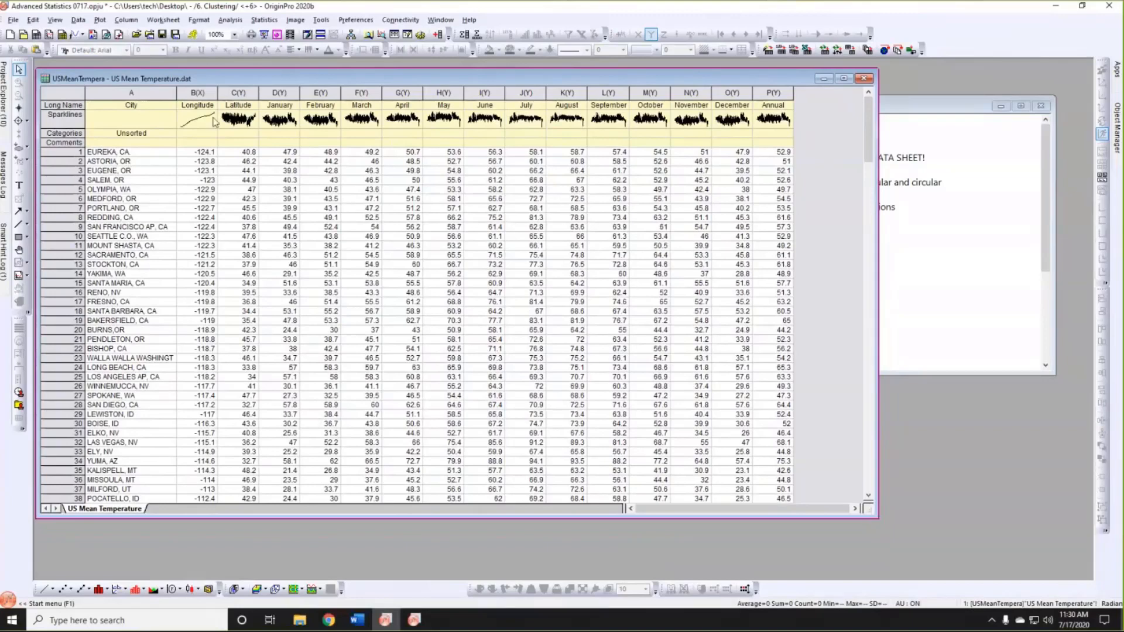
Open a Hierarchical Cluster Analysis on the January through December columns and use the City column as observation labels.
{"action": "left_click_drag", "start_coordinate": [279, 93], "coordinate": [732, 93]}
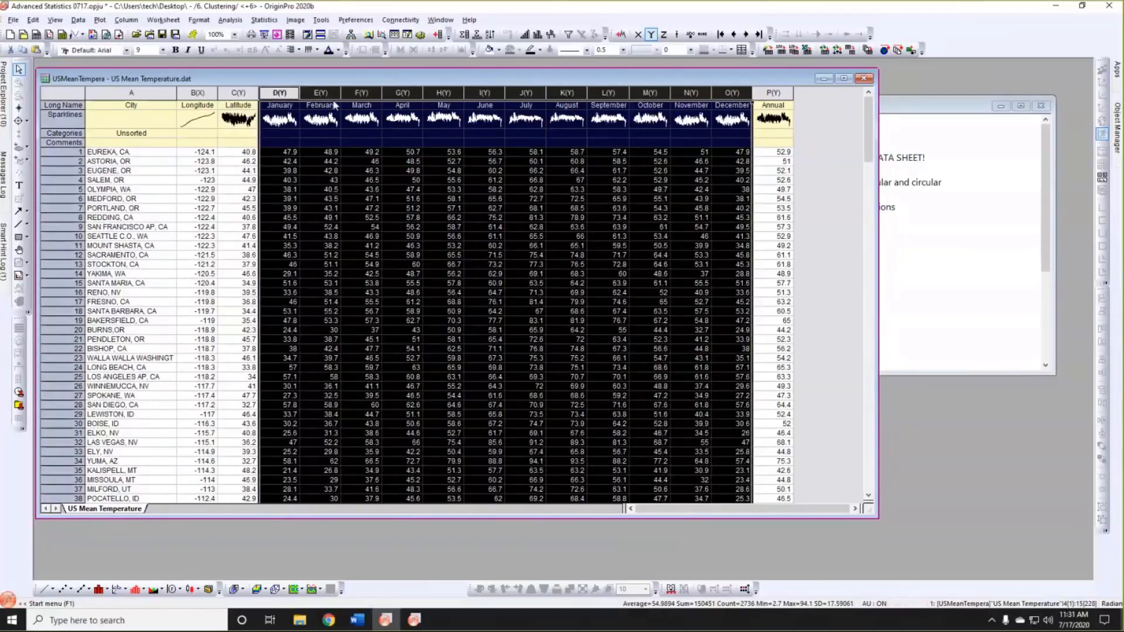
{"action": "left_click", "coordinate": [234, 22]}
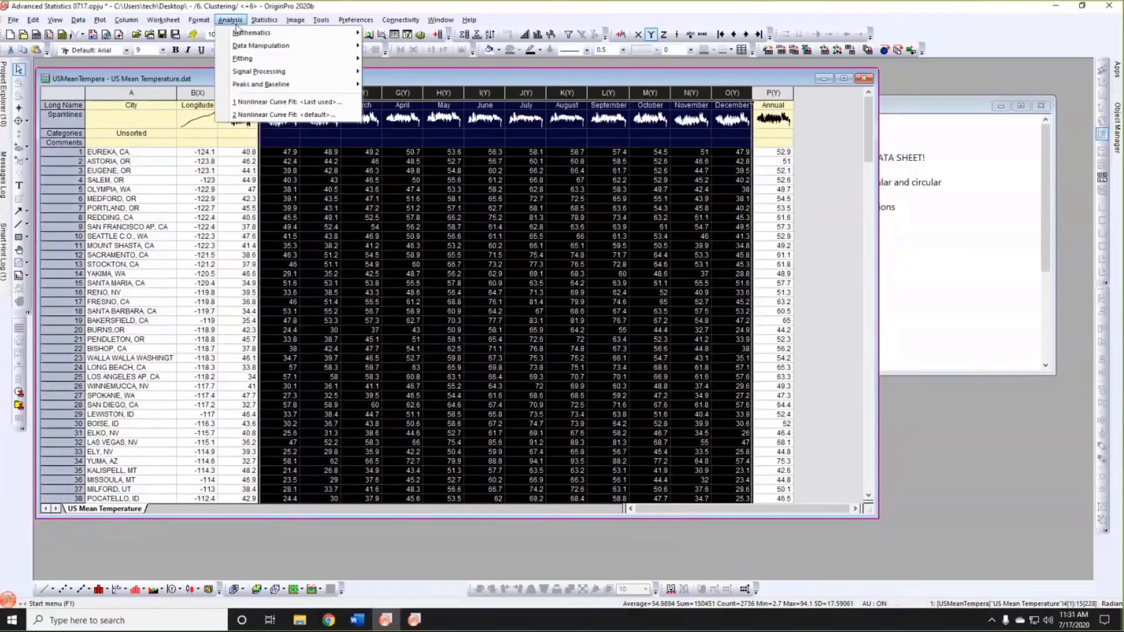
{"action": "mouse_move", "coordinate": [263, 22]}
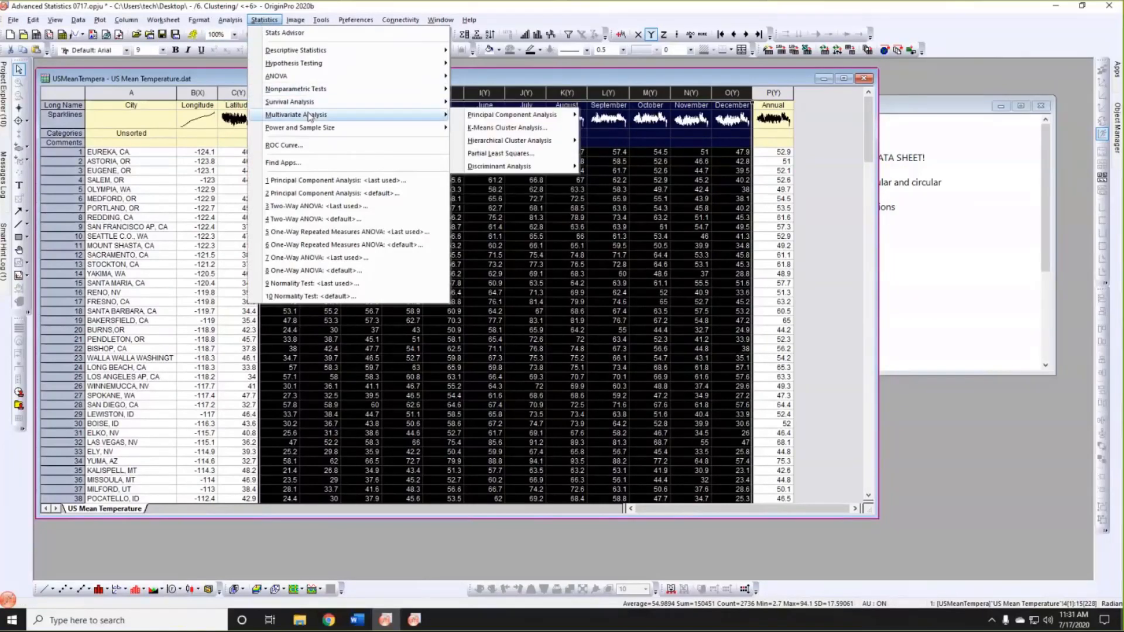
{"action": "mouse_move", "coordinate": [436, 116]}
{"action": "mouse_move", "coordinate": [491, 120]}
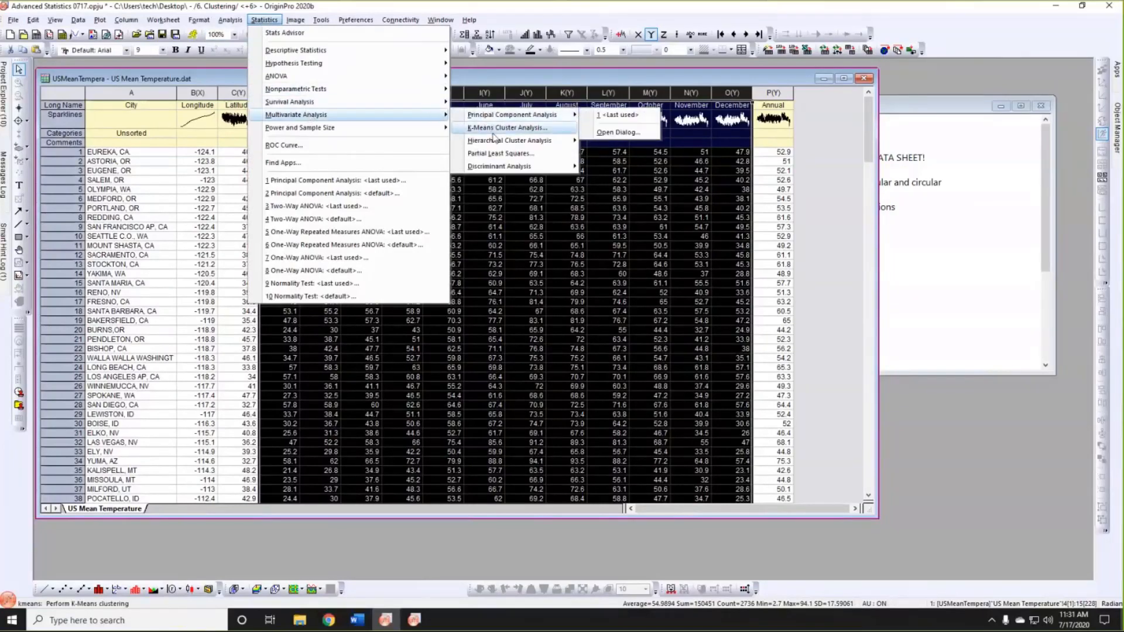
{"action": "mouse_move", "coordinate": [495, 140]}
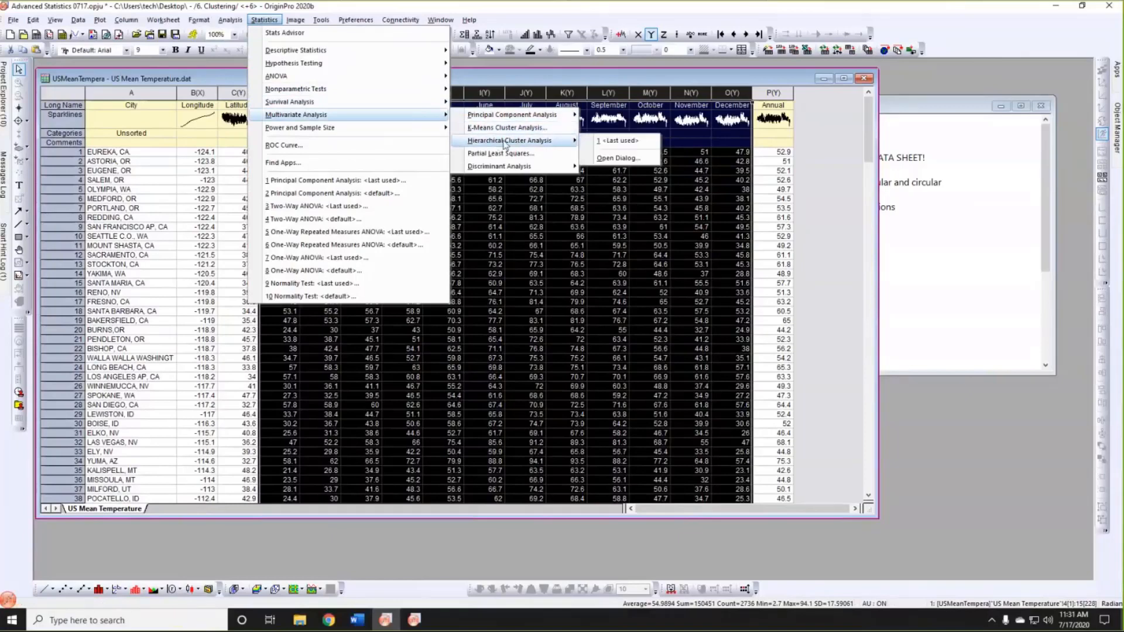
{"action": "left_click", "coordinate": [618, 158]}
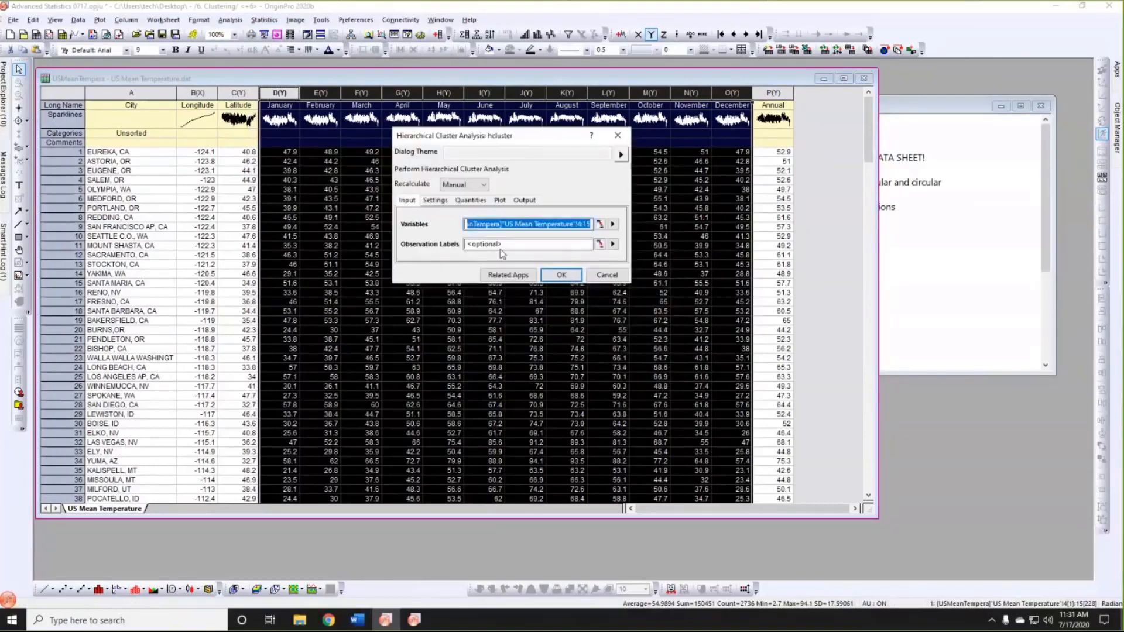
{"action": "left_click", "coordinate": [612, 243]}
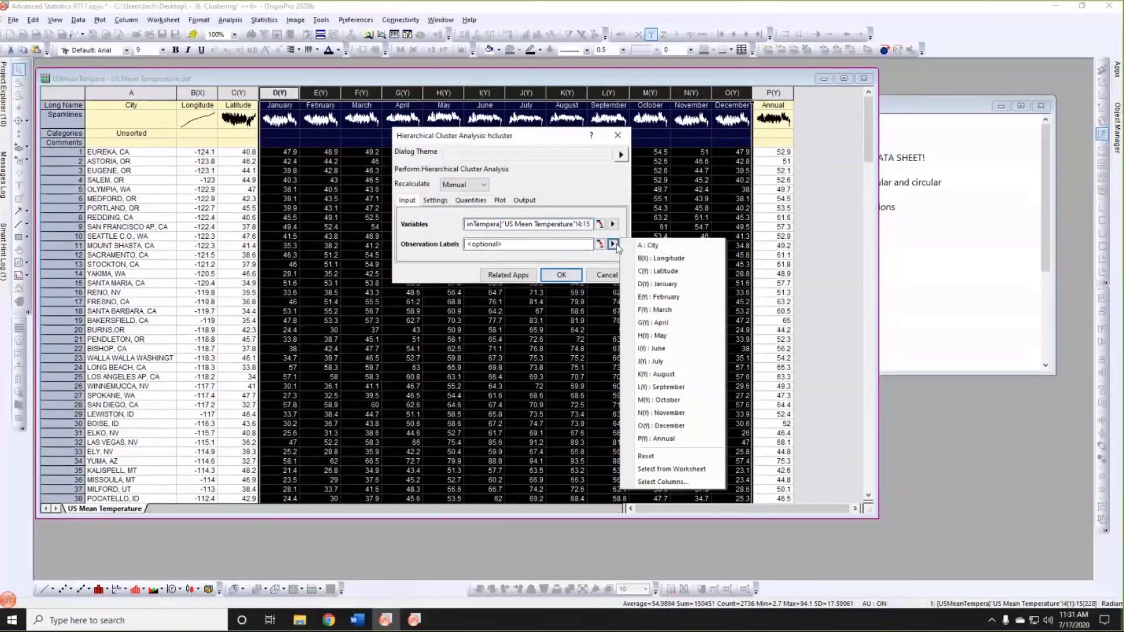
{"action": "left_click", "coordinate": [646, 246]}
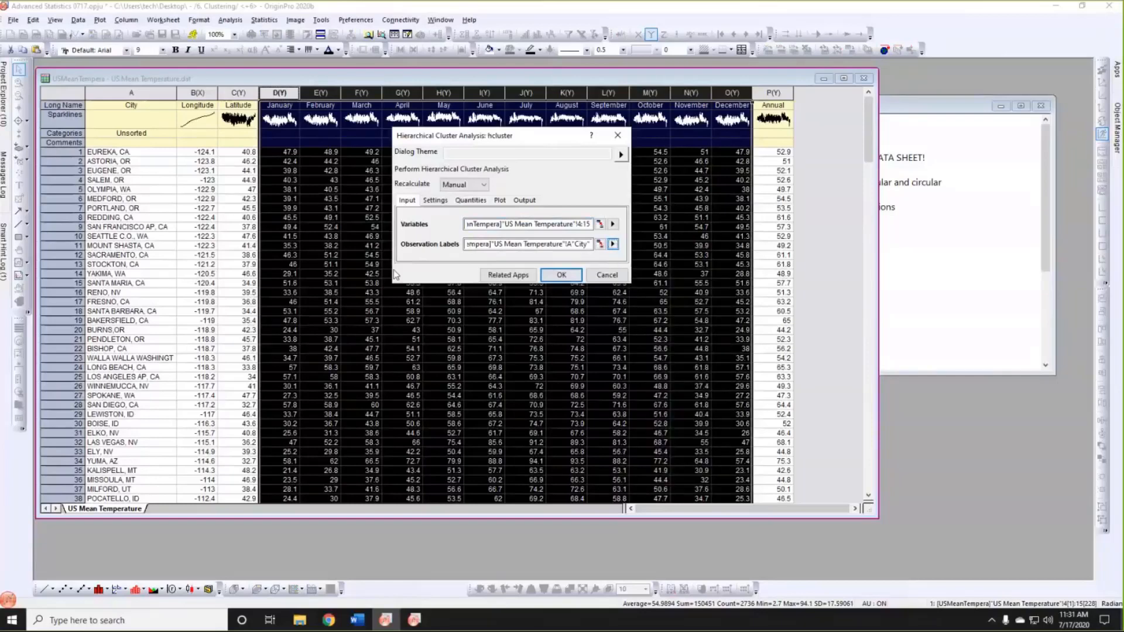
Run the hierarchical clustering on variables with 5 clusters, keeping the vertical dendrogram in a single graph.
{"action": "left_click", "coordinate": [435, 201]}
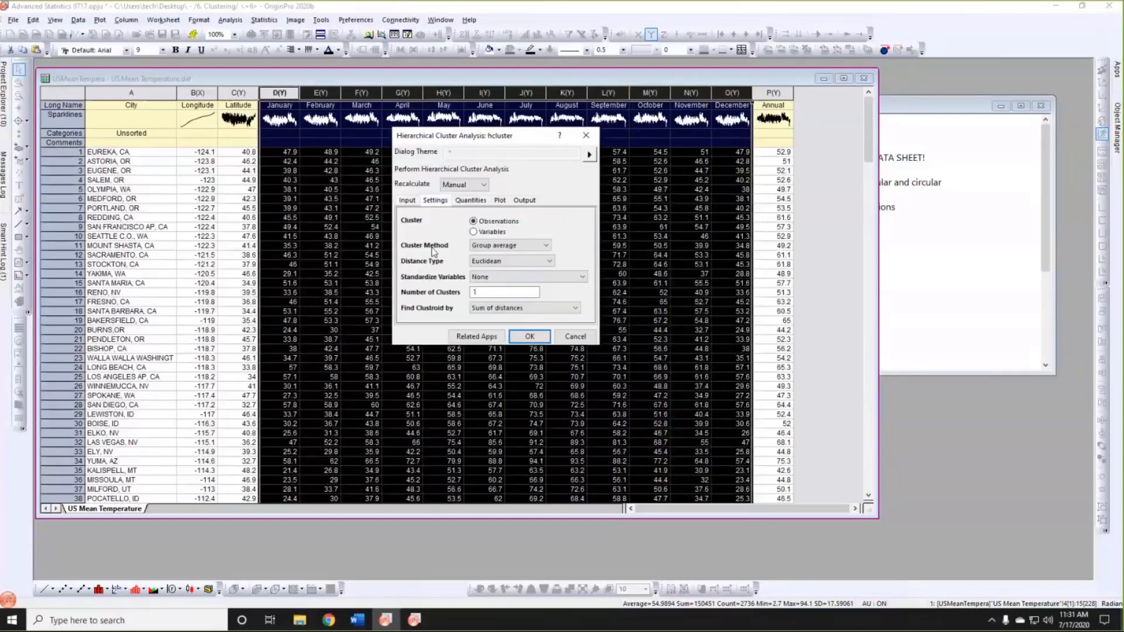
{"action": "left_click", "coordinate": [473, 232]}
{"action": "left_click_drag", "start_coordinate": [484, 142], "coordinate": [510, 144]}
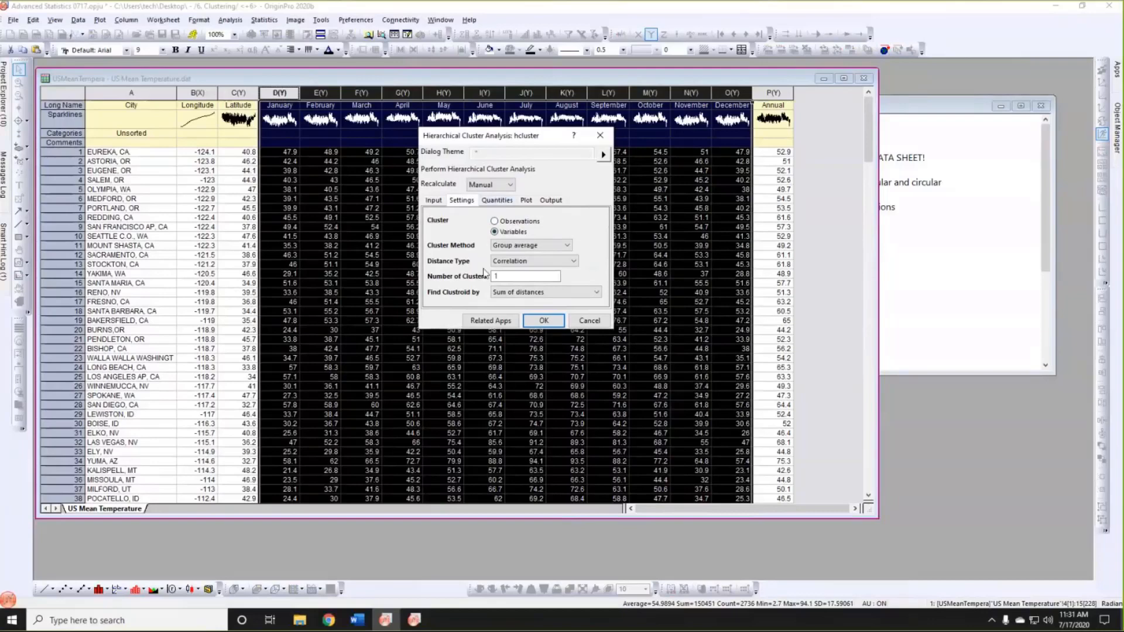
{"action": "double_click", "coordinate": [506, 277]}
{"action": "type", "text": "5"}
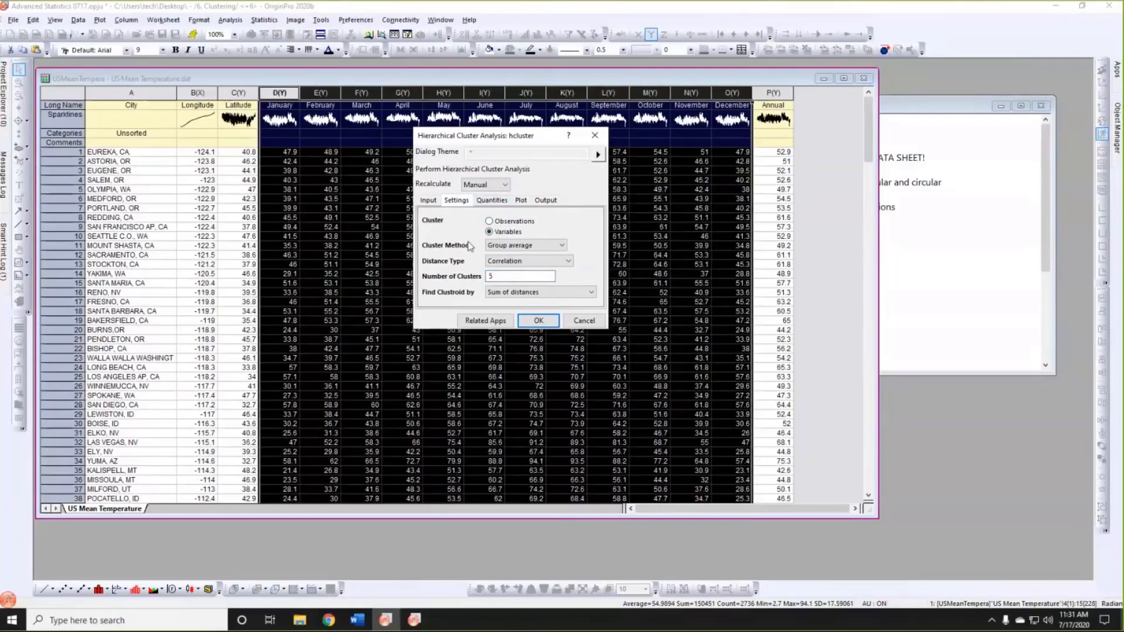
{"action": "left_click", "coordinate": [492, 202]}
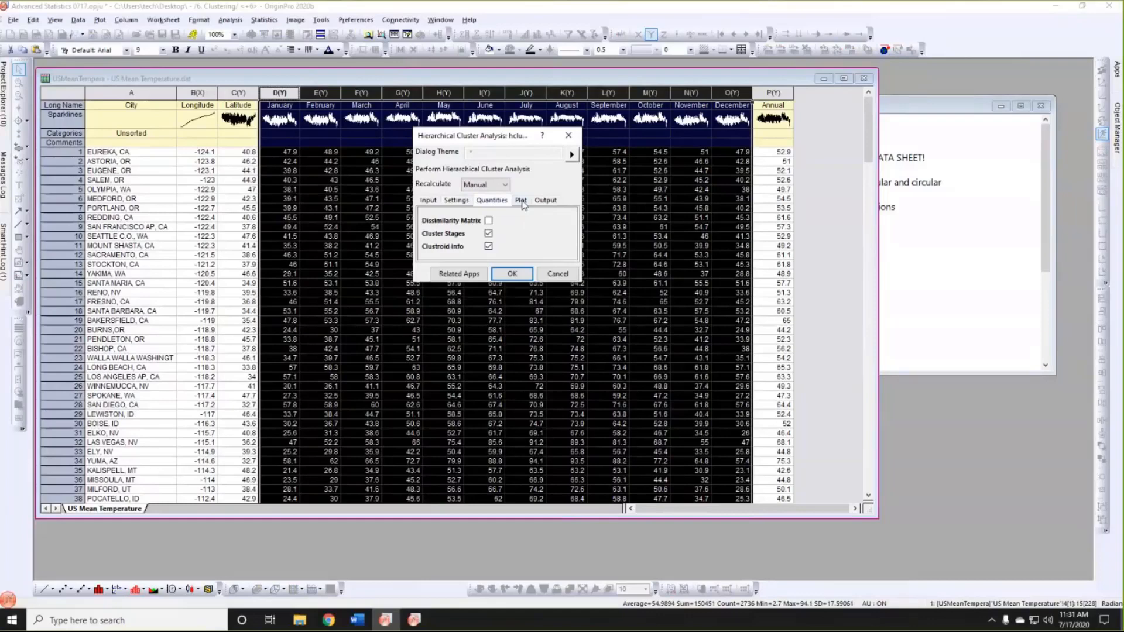
{"action": "left_click", "coordinate": [521, 202]}
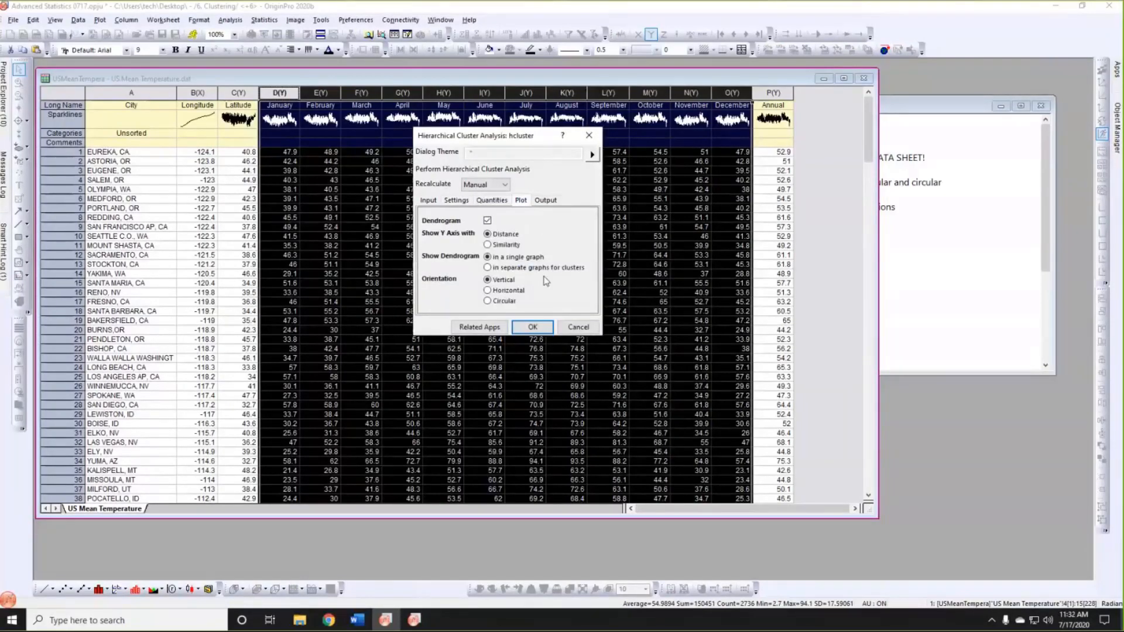
{"action": "left_click", "coordinate": [532, 327]}
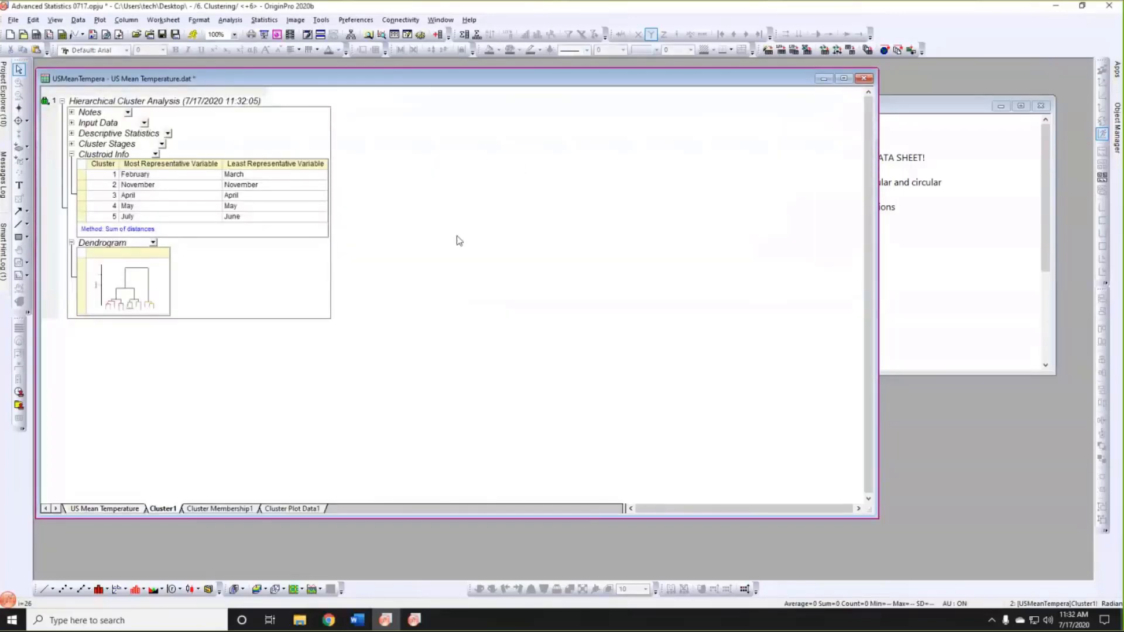
Open the dendrogram from the report, enlarge its window, and move the Variables axis title below the month labels.
{"action": "left_click", "coordinate": [125, 281]}
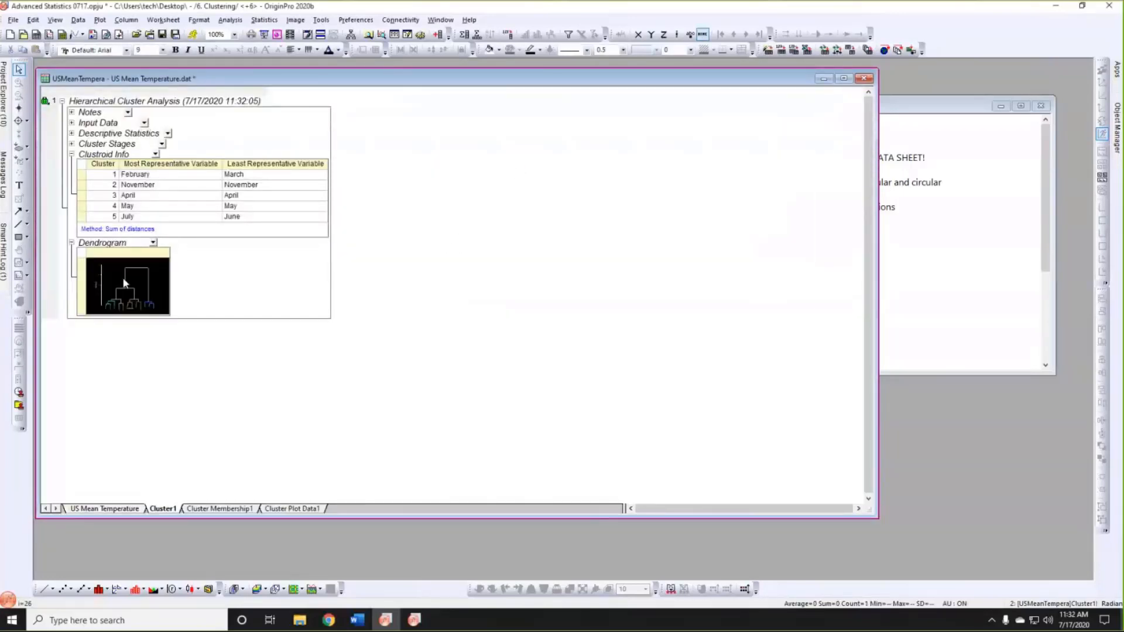
{"action": "double_click", "coordinate": [125, 281]}
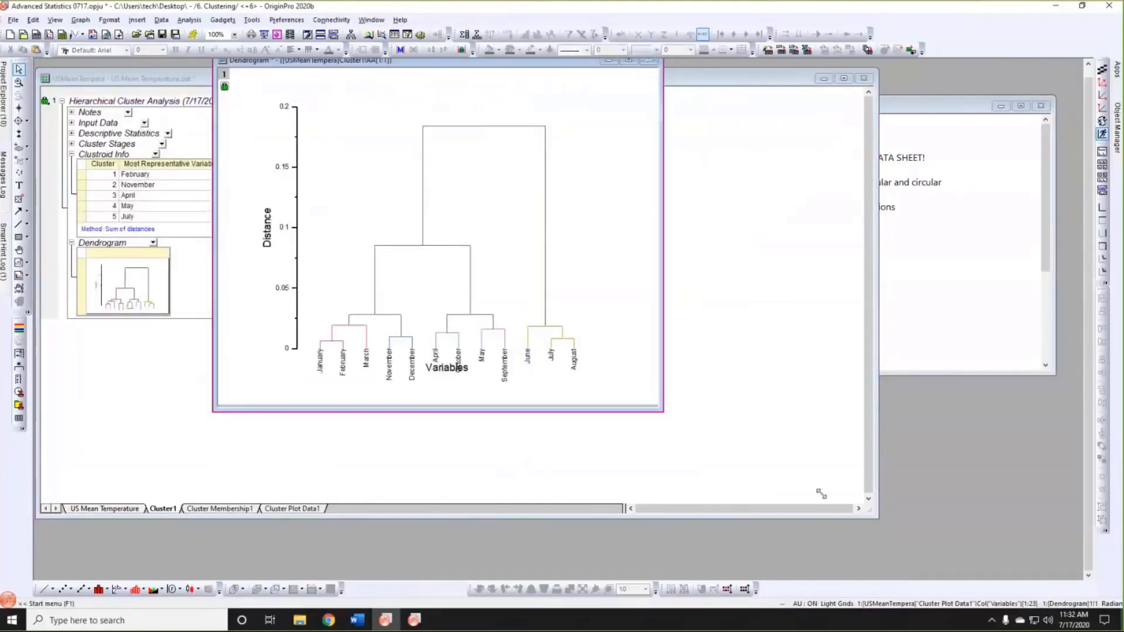
{"action": "left_click_drag", "start_coordinate": [663, 412], "coordinate": [880, 511]}
{"action": "left_click_drag", "start_coordinate": [523, 459], "coordinate": [525, 498]}
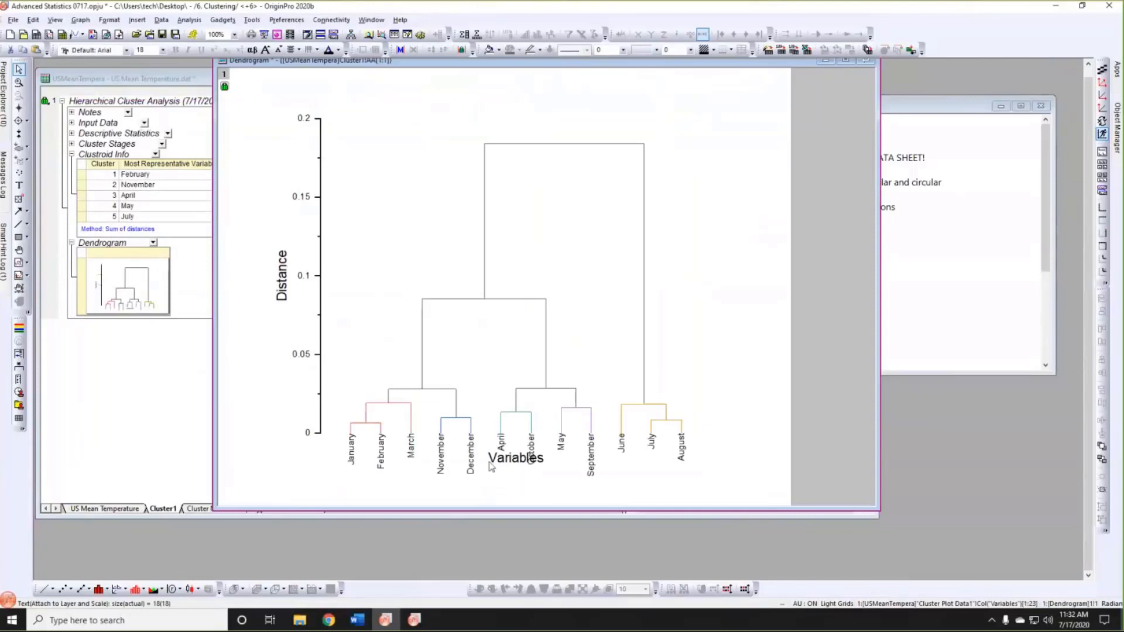
Increase the font size of the month labels on the vertical dendrogram to 16.
{"action": "left_click", "coordinate": [473, 446]}
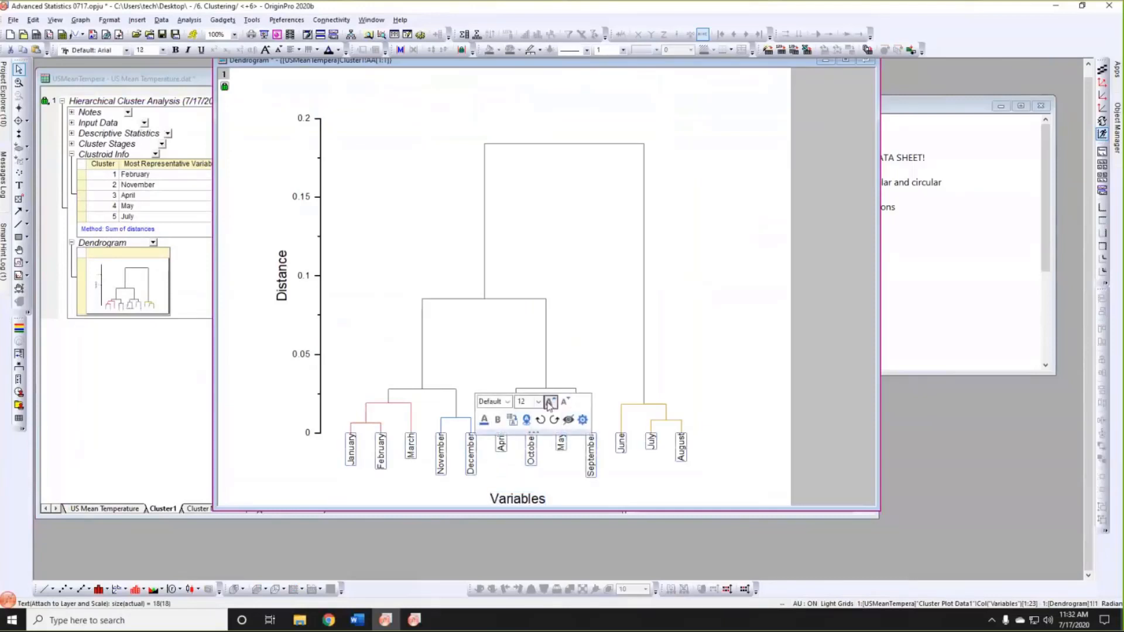
{"action": "left_click", "coordinate": [549, 403]}
{"action": "left_click", "coordinate": [549, 403]}
{"action": "left_click", "coordinate": [718, 359]}
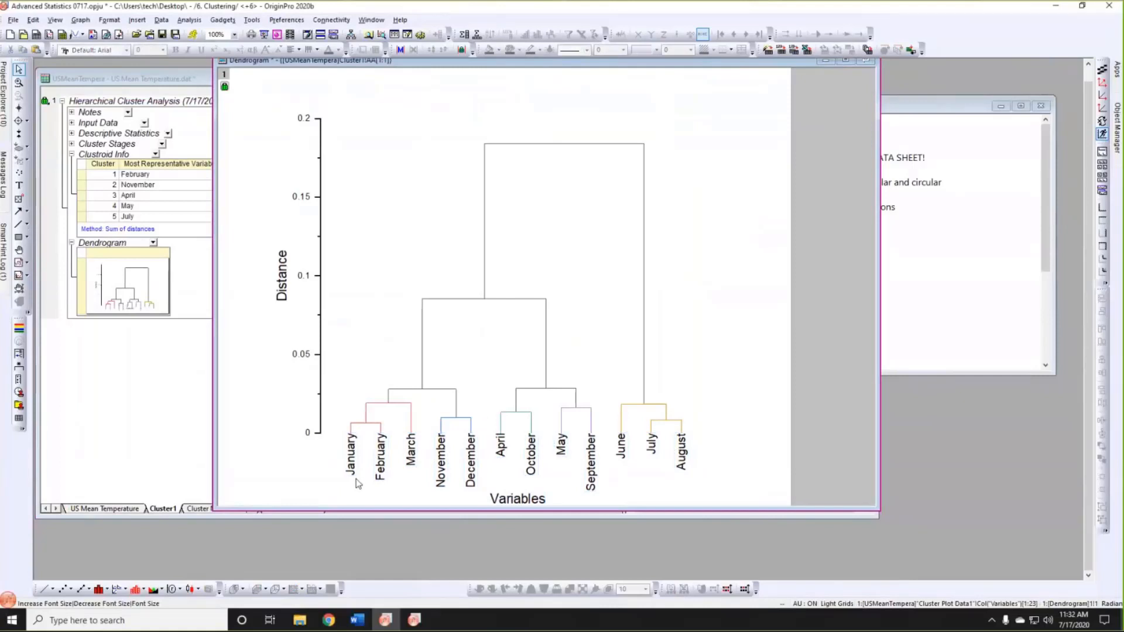
Examine how the months group into clusters along the dendrogram, and close the graph.
{"action": "left_click", "coordinate": [385, 477]}
{"action": "left_click", "coordinate": [405, 482]}
{"action": "left_click", "coordinate": [466, 484]}
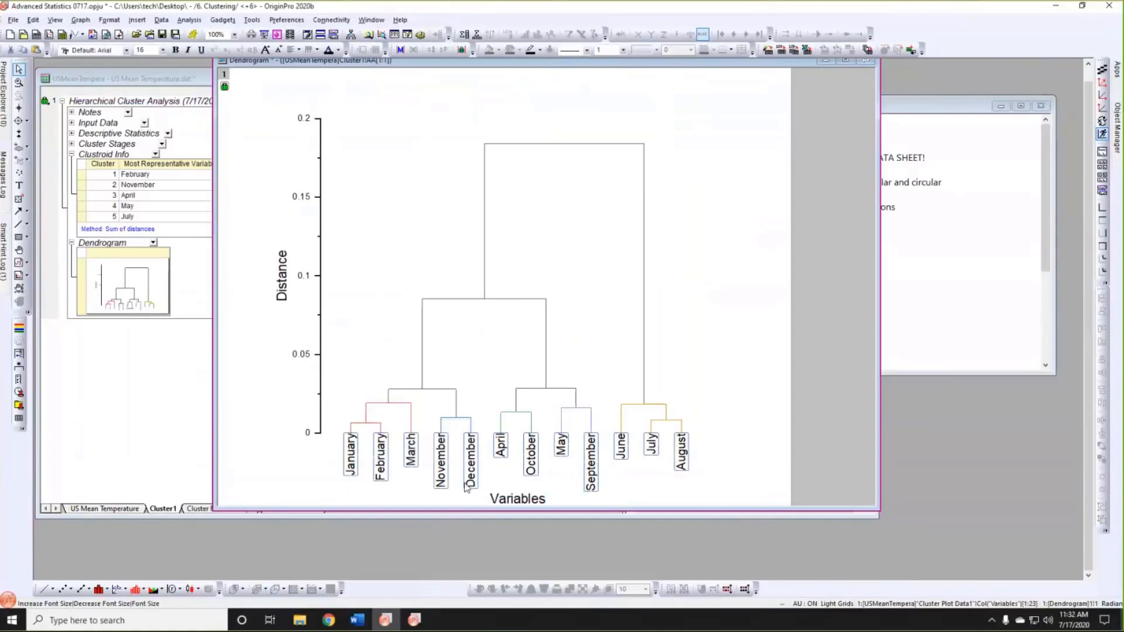
{"action": "left_click", "coordinate": [456, 496]}
{"action": "left_click", "coordinate": [469, 480]}
{"action": "left_click", "coordinate": [468, 480]}
{"action": "left_click", "coordinate": [456, 492]}
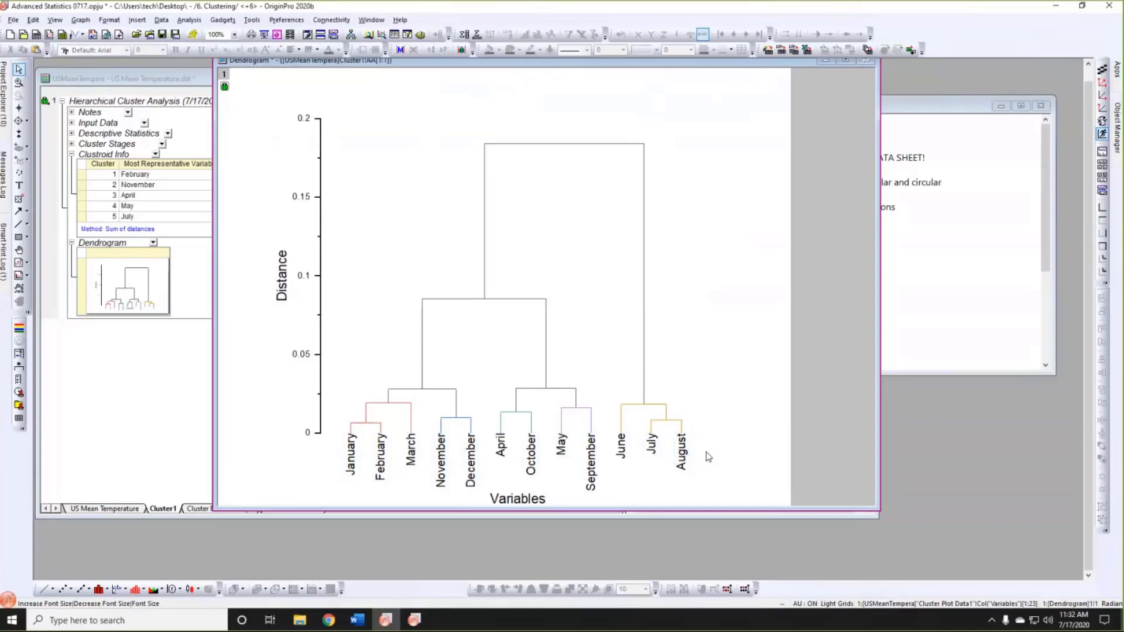
{"action": "left_click", "coordinate": [866, 60]}
Change the parameters of the existing cluster analysis to a Circular dendrogram orientation and recalculate.
{"action": "right_click", "coordinate": [45, 102]}
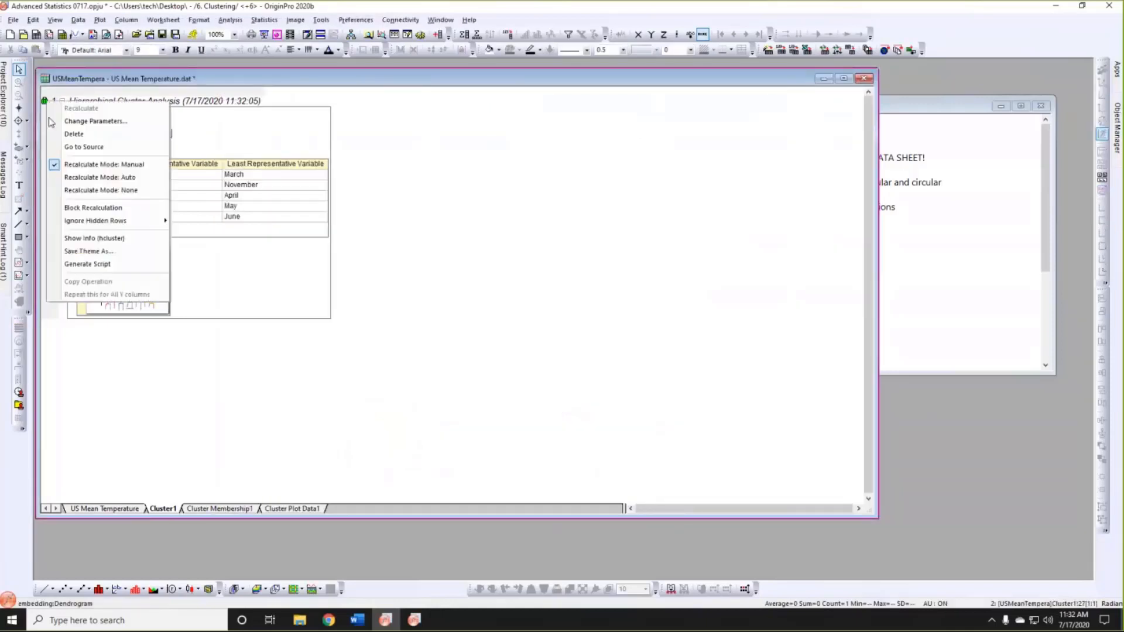
{"action": "left_click", "coordinate": [51, 121]}
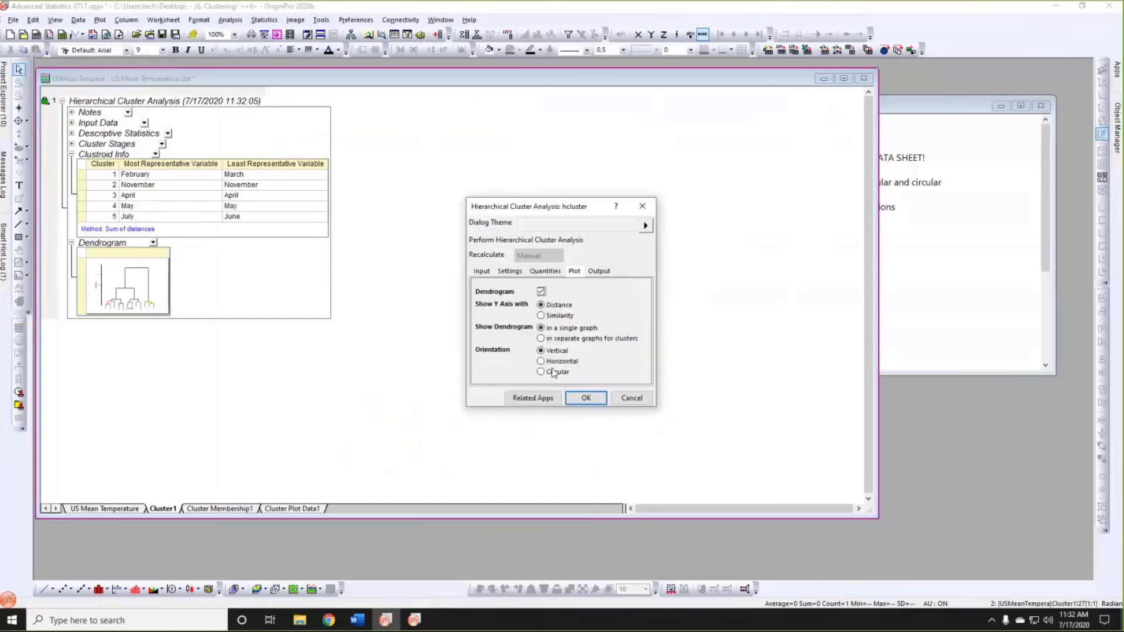
{"action": "left_click", "coordinate": [553, 372]}
{"action": "left_click", "coordinate": [584, 399]}
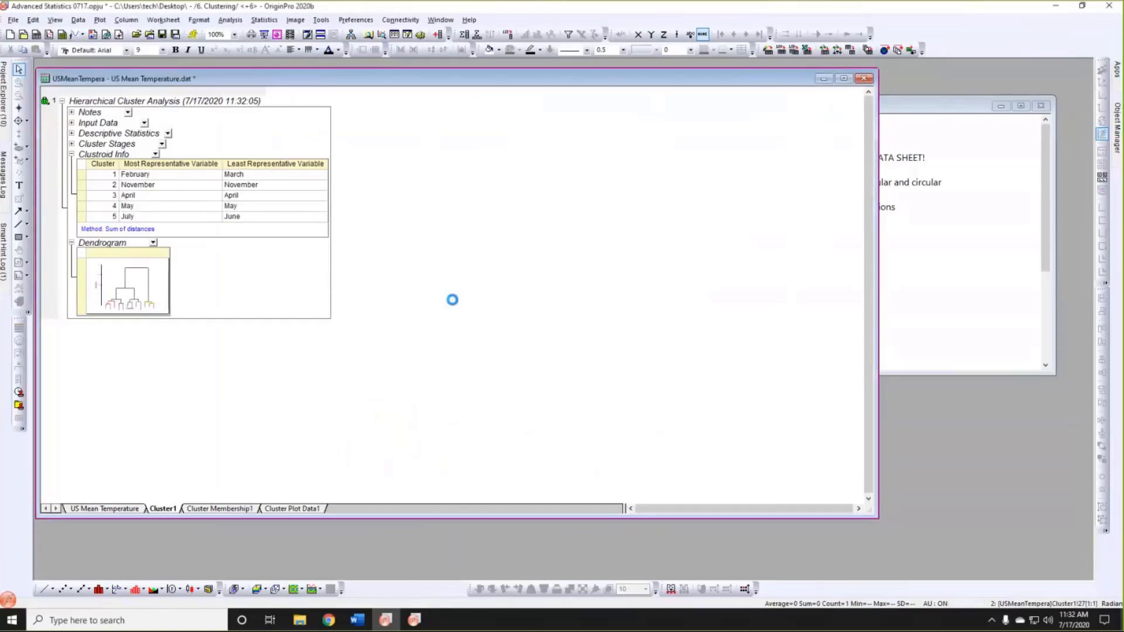
Open the circular dendrogram from the report, then reposition and enlarge its window.
{"action": "double_click", "coordinate": [139, 291]}
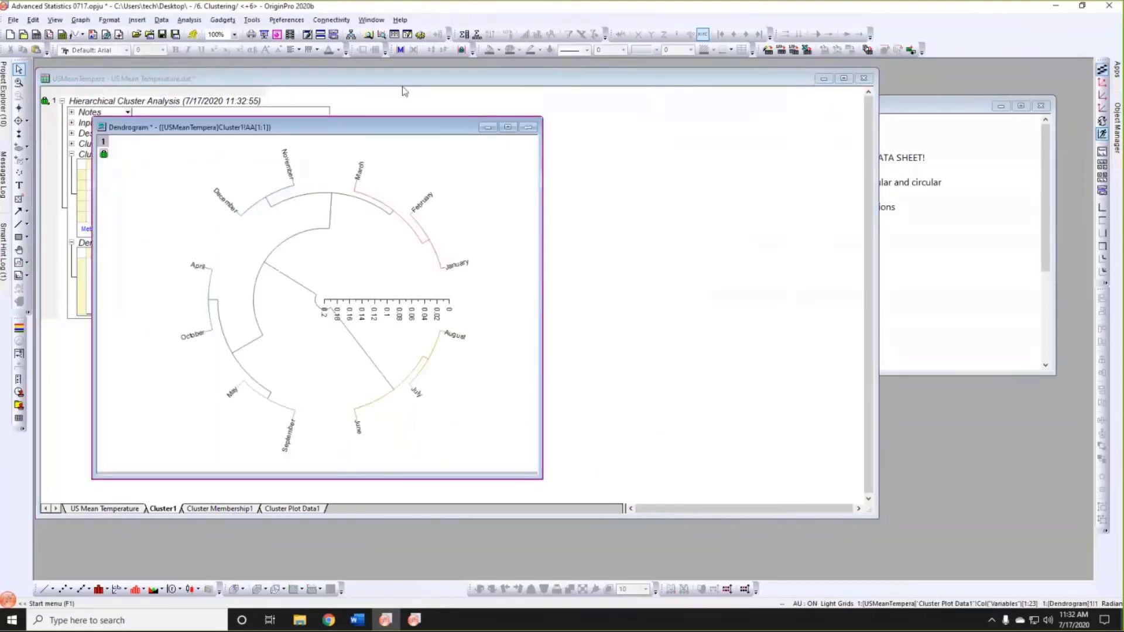
{"action": "left_click_drag", "start_coordinate": [336, 128], "coordinate": [402, 86]}
{"action": "left_click_drag", "start_coordinate": [607, 436], "coordinate": [706, 487]}
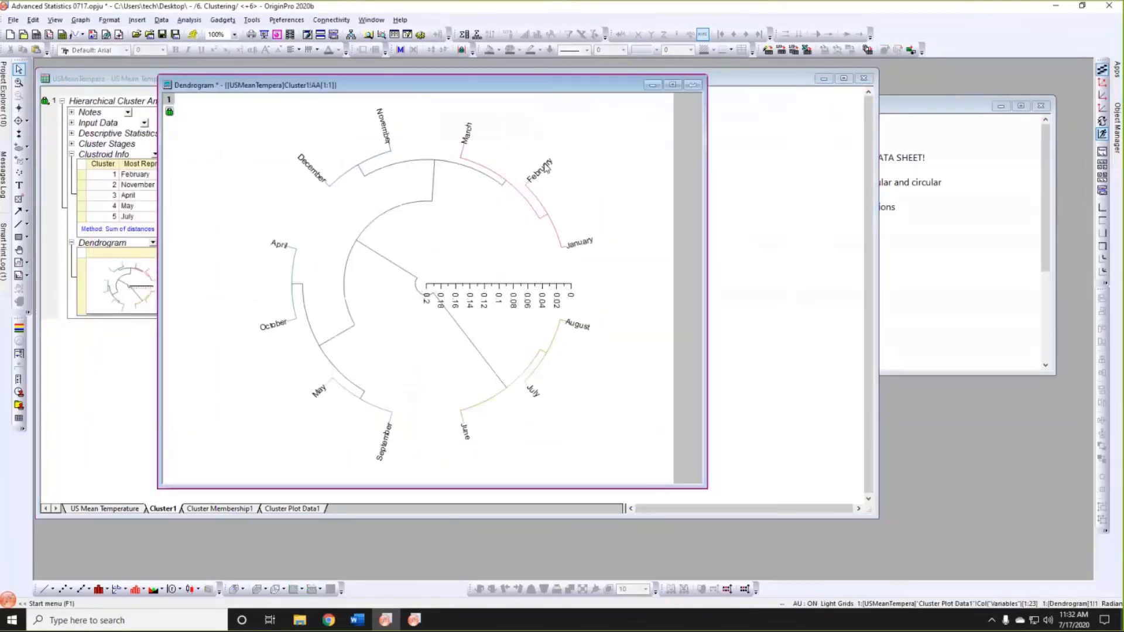
Enlarge the font of the month labels on the circular dendrogram, and close the graph.
{"action": "left_click", "coordinate": [545, 166]}
{"action": "left_click", "coordinate": [622, 125]}
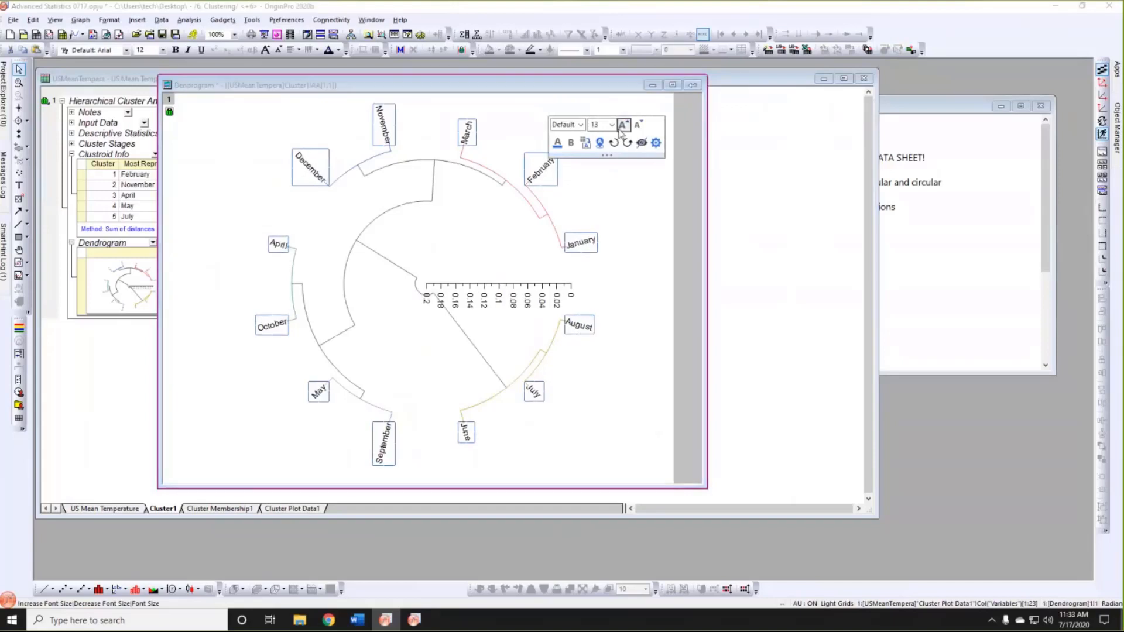
{"action": "left_click", "coordinate": [621, 125]}
{"action": "left_click", "coordinate": [622, 126]}
{"action": "left_click", "coordinate": [622, 125]}
{"action": "left_click", "coordinate": [618, 248]}
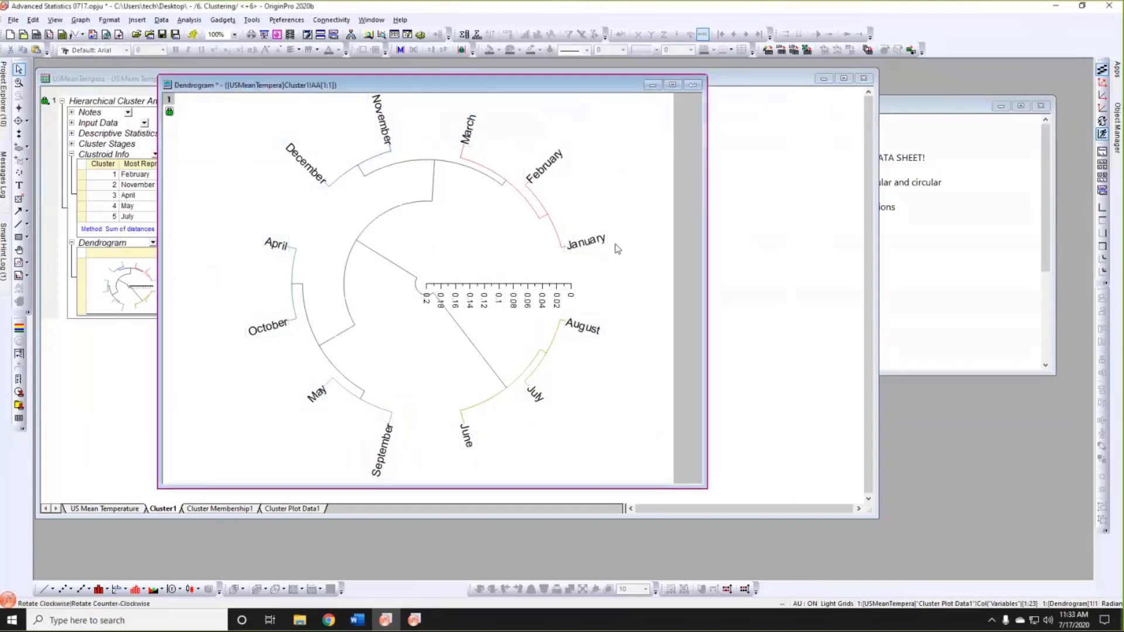
{"action": "left_click", "coordinate": [692, 85]}
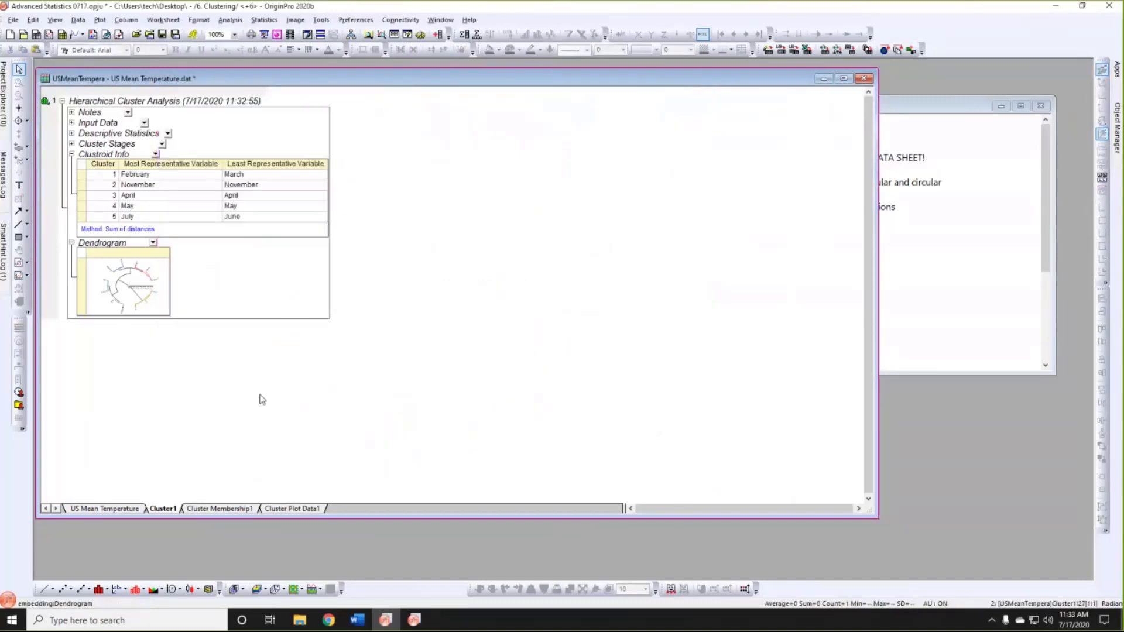
Return to the US Mean Temperature sheet and start a new Hierarchical Cluster Analysis on the selected month columns.
{"action": "left_click", "coordinate": [106, 509]}
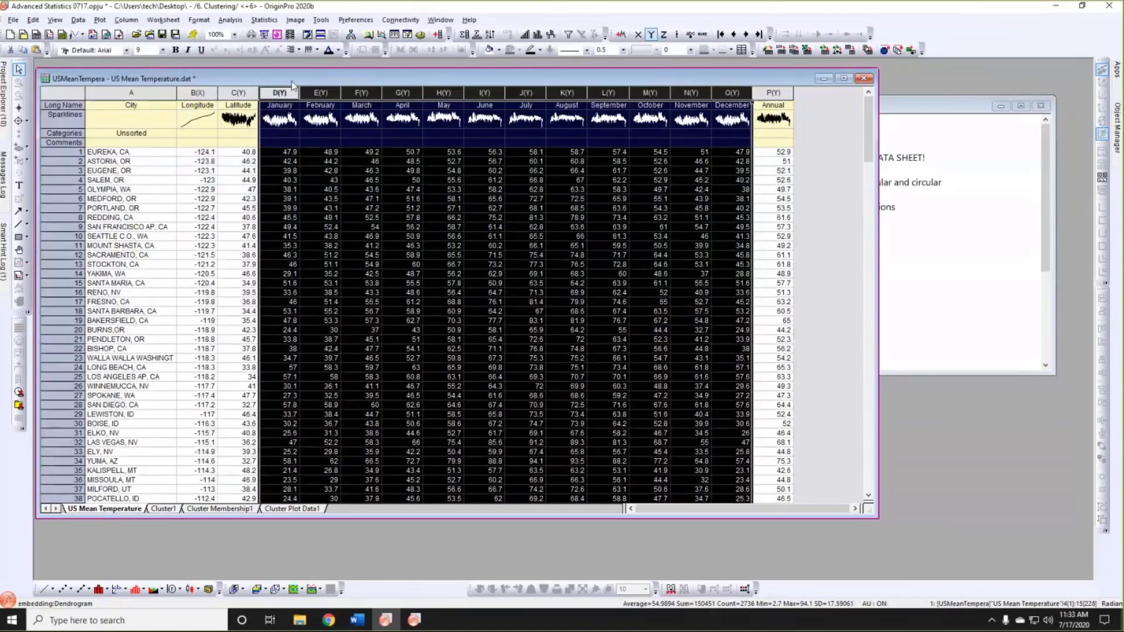
{"action": "left_click", "coordinate": [273, 22]}
{"action": "mouse_move", "coordinate": [351, 115]}
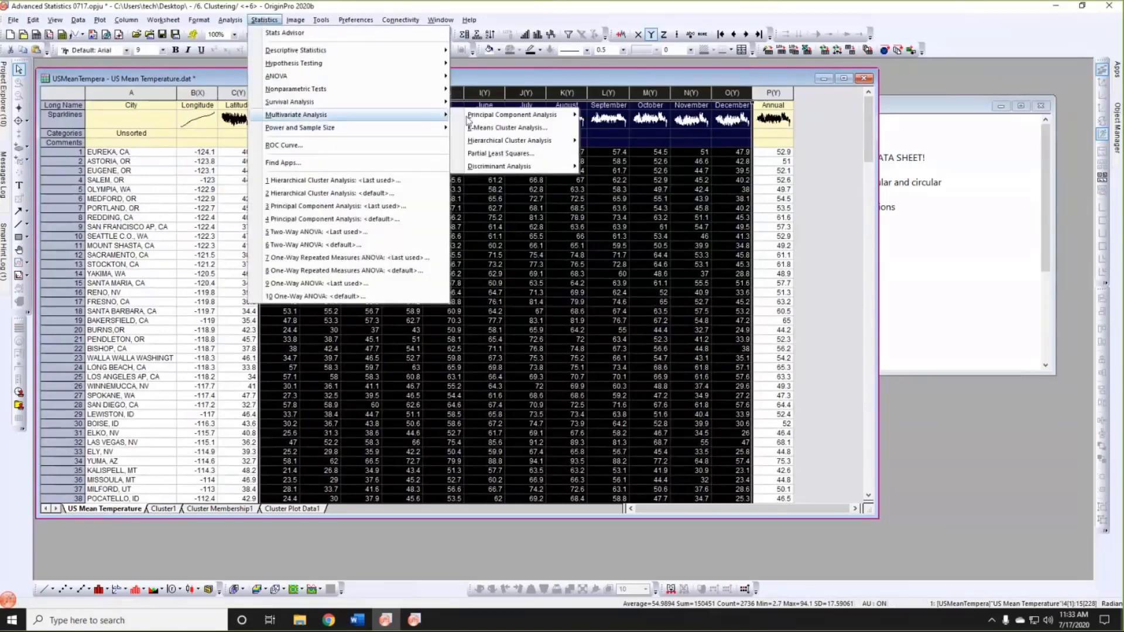
{"action": "mouse_move", "coordinate": [527, 141]}
{"action": "left_click", "coordinate": [592, 153]}
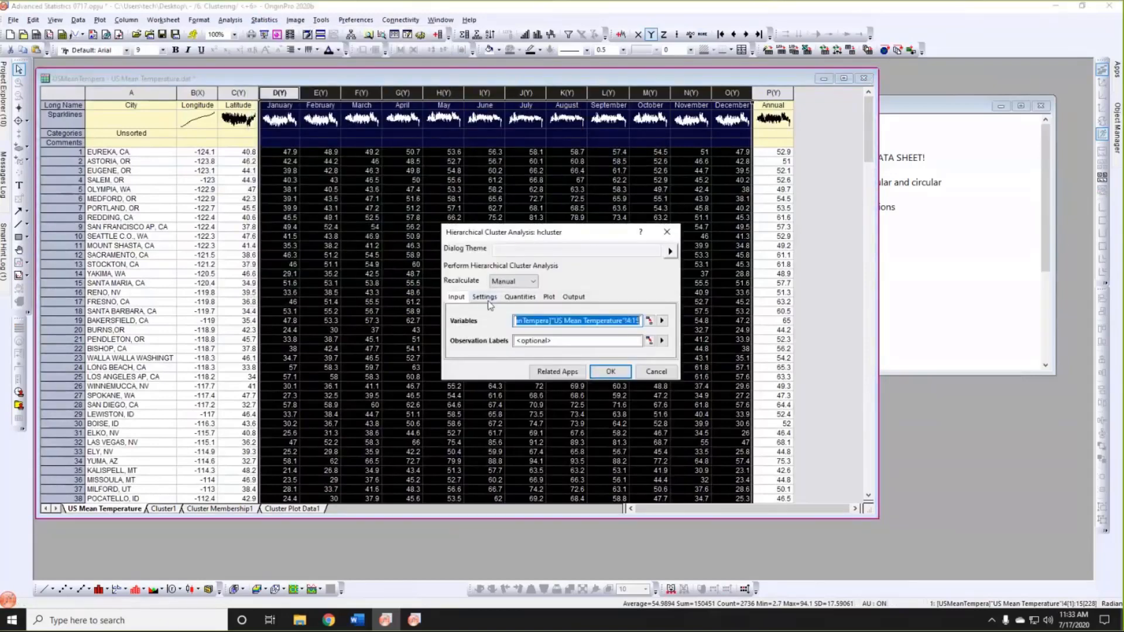
Set the analysis to cluster observations into 5 clusters, and reposition the dialog over the worksheet.
{"action": "left_click", "coordinate": [484, 298]}
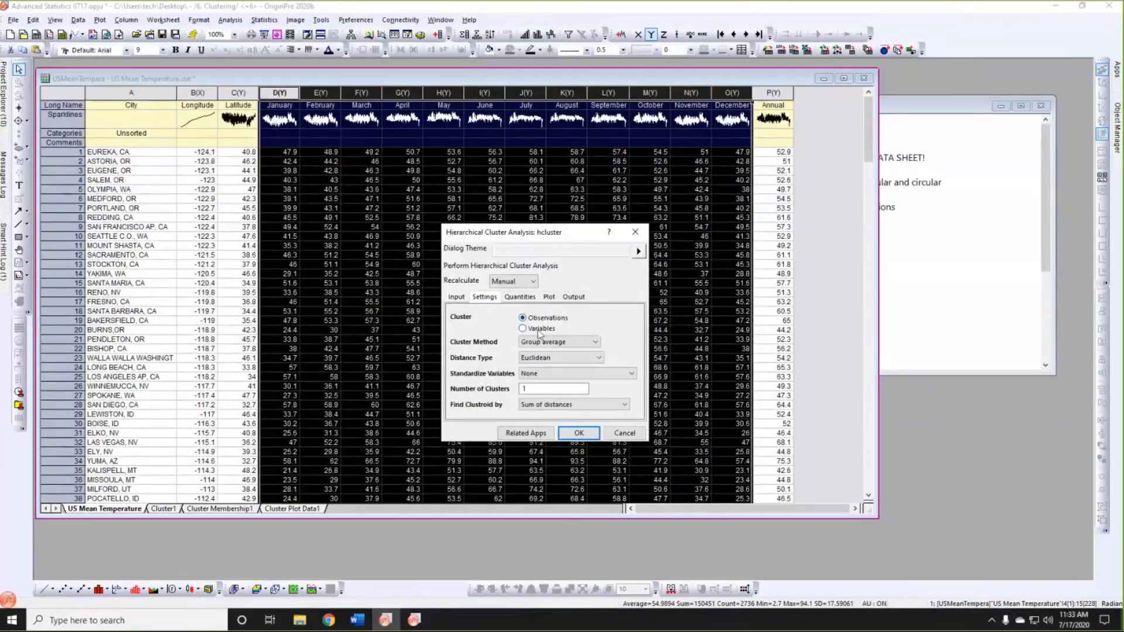
{"action": "double_click", "coordinate": [521, 388]}
{"action": "type", "text": "5"}
{"action": "left_click_drag", "start_coordinate": [549, 236], "coordinate": [493, 157]}
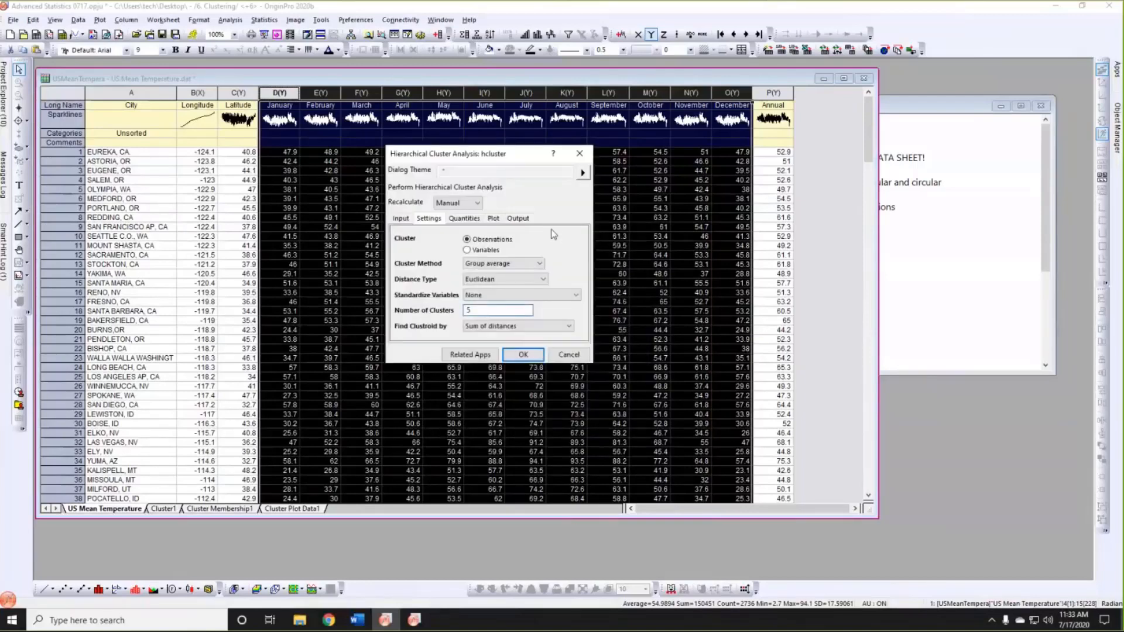
Send the Cluster Membership output to the input book and input sheet, and run the analysis.
{"action": "left_click", "coordinate": [522, 224]}
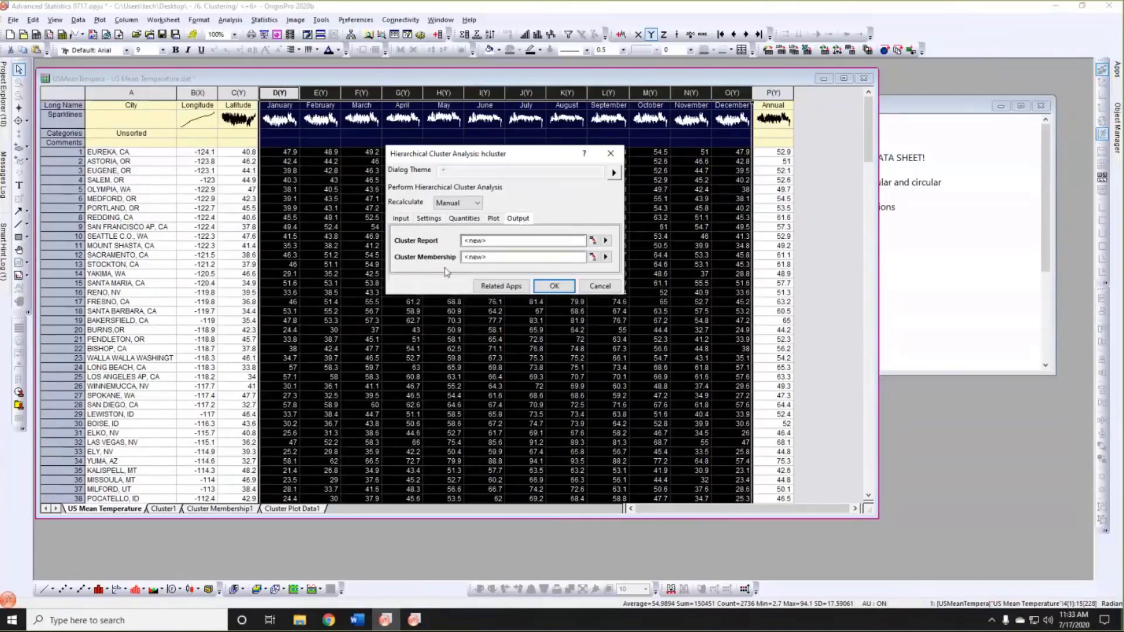
{"action": "left_click", "coordinate": [606, 257]}
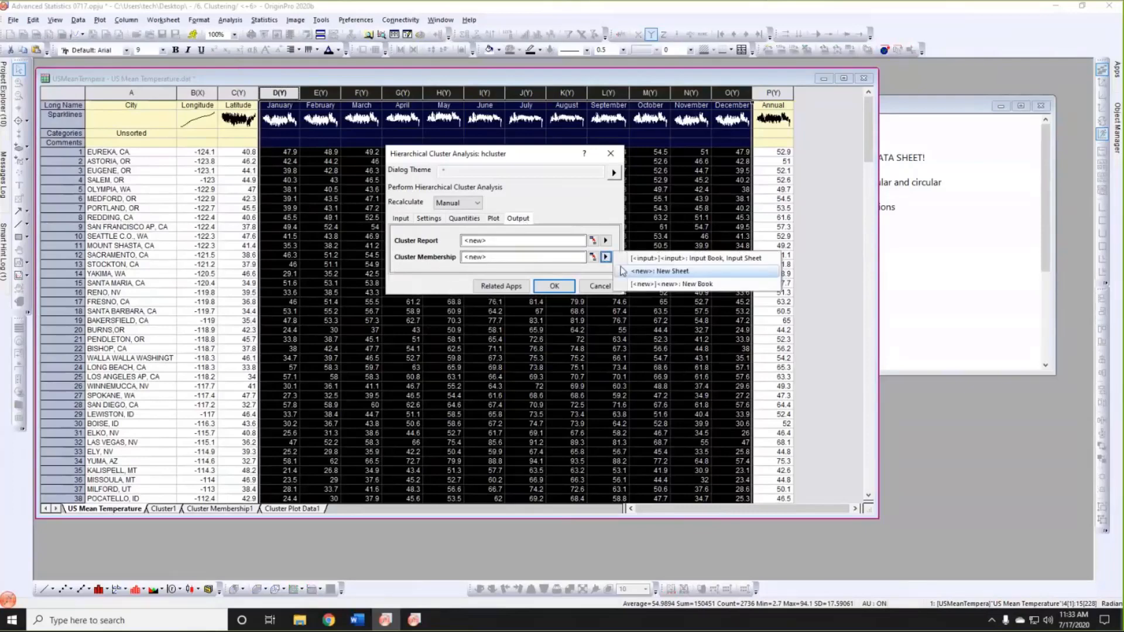
{"action": "left_click", "coordinate": [675, 259]}
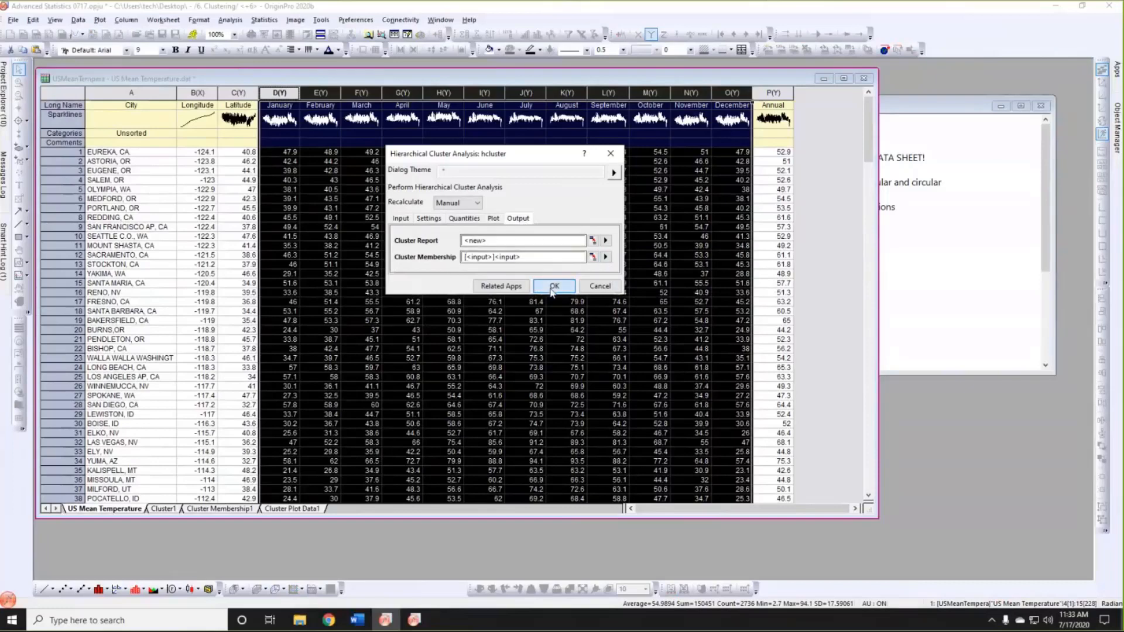
{"action": "left_click", "coordinate": [554, 287]}
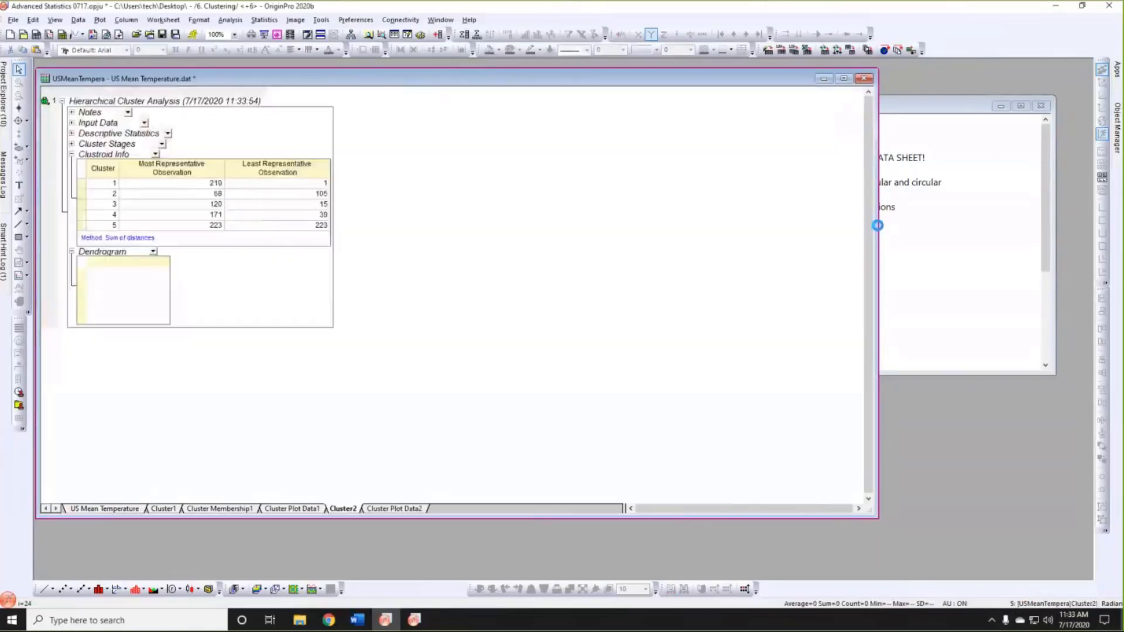
Return to the US Mean Temperature sheet, widen its window and inspect the Cluster Membership column.
{"action": "left_click", "coordinate": [132, 509]}
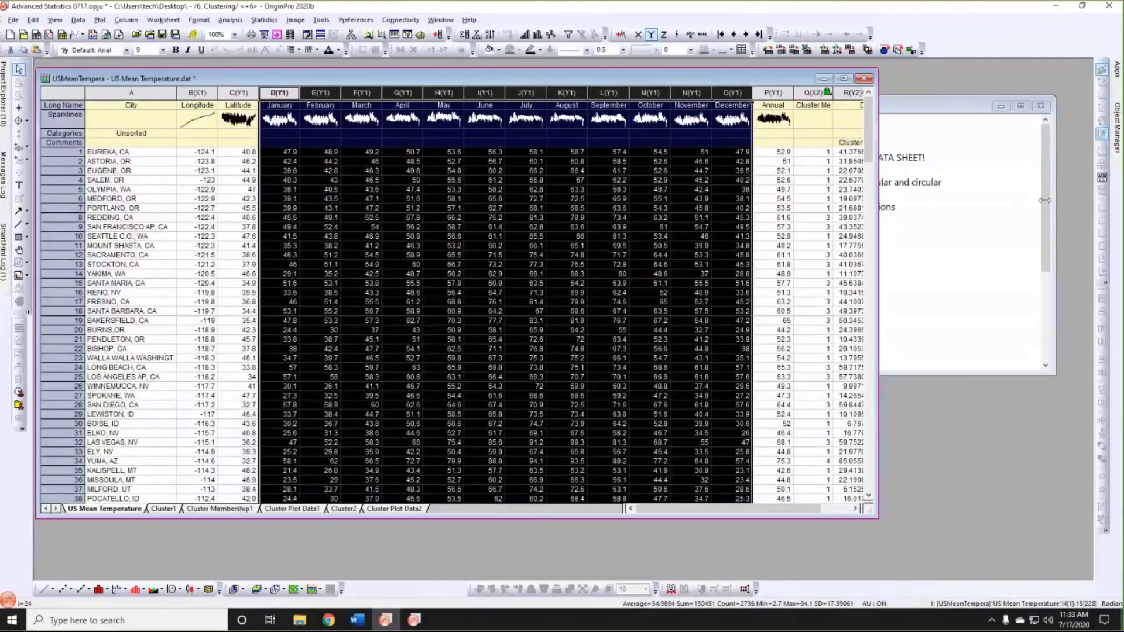
{"action": "left_click_drag", "start_coordinate": [878, 205], "coordinate": [1022, 204]}
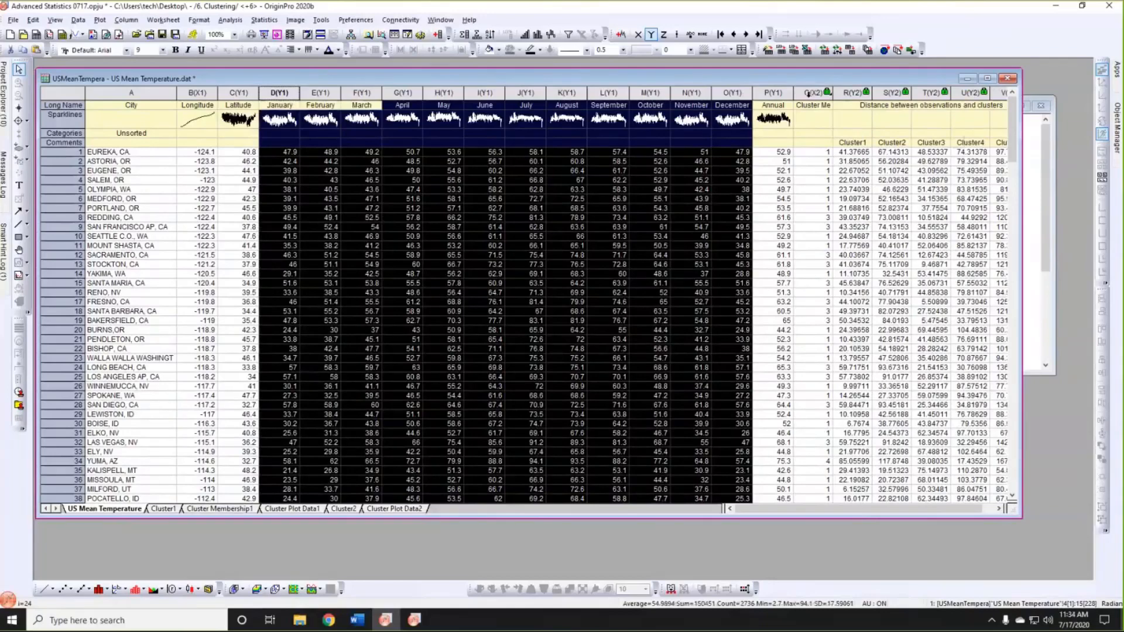
{"action": "left_click", "coordinate": [809, 95]}
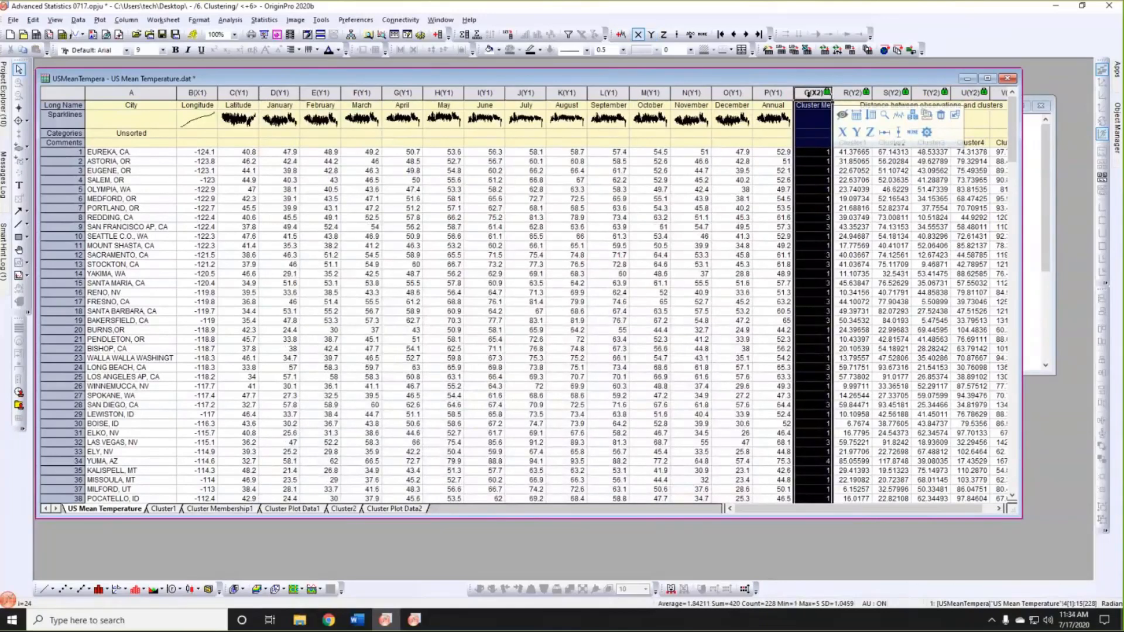
{"action": "left_click_drag", "start_coordinate": [339, 79], "coordinate": [349, 78]}
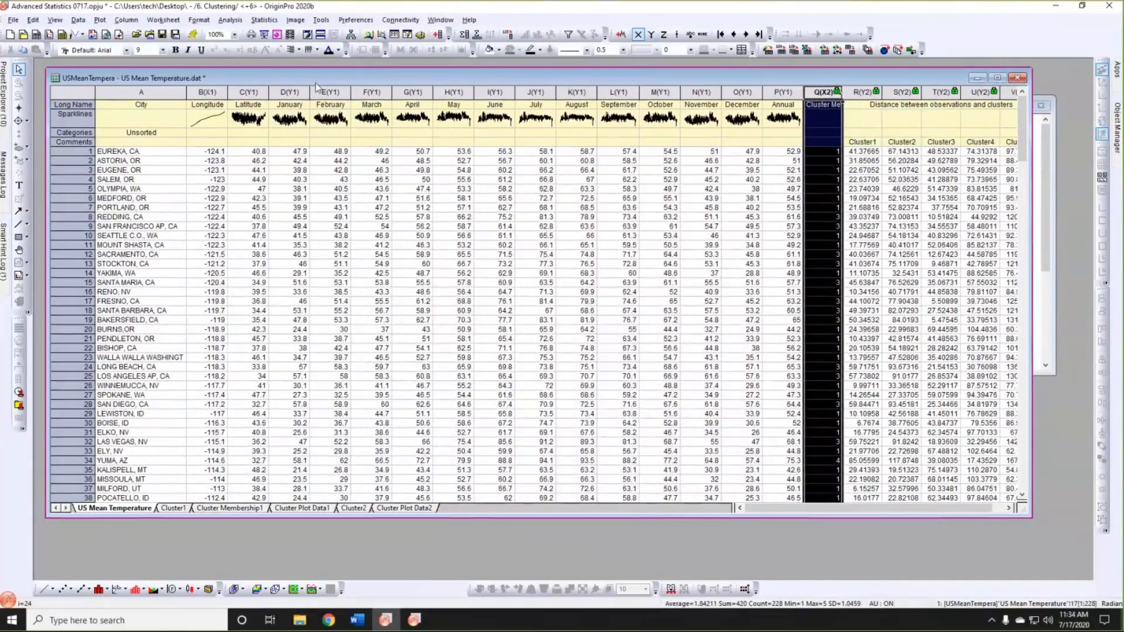
Create a scatter plot of Latitude against Longitude, then reposition and enlarge the graph window.
{"action": "left_click", "coordinate": [208, 93]}
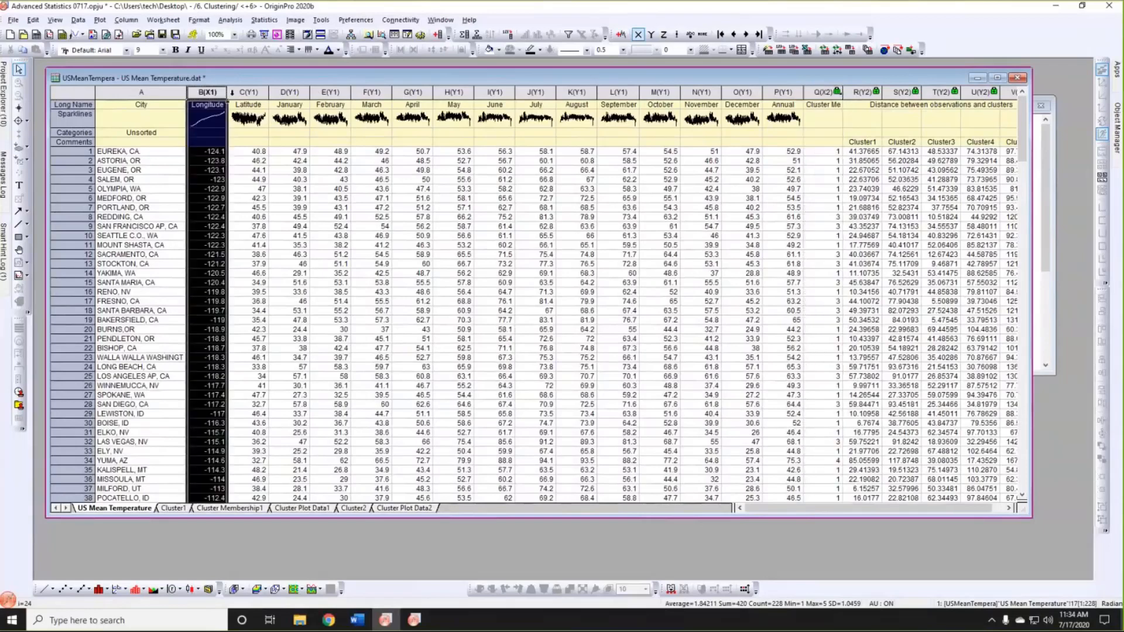
{"action": "left_click", "coordinate": [248, 93]}
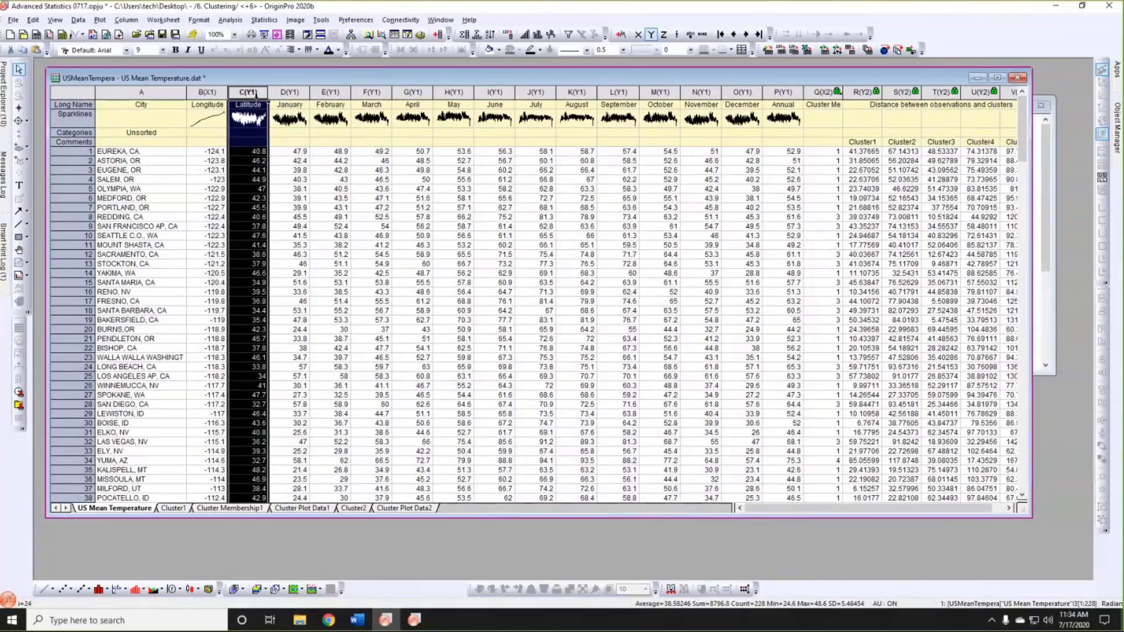
{"action": "left_click", "coordinate": [63, 590]}
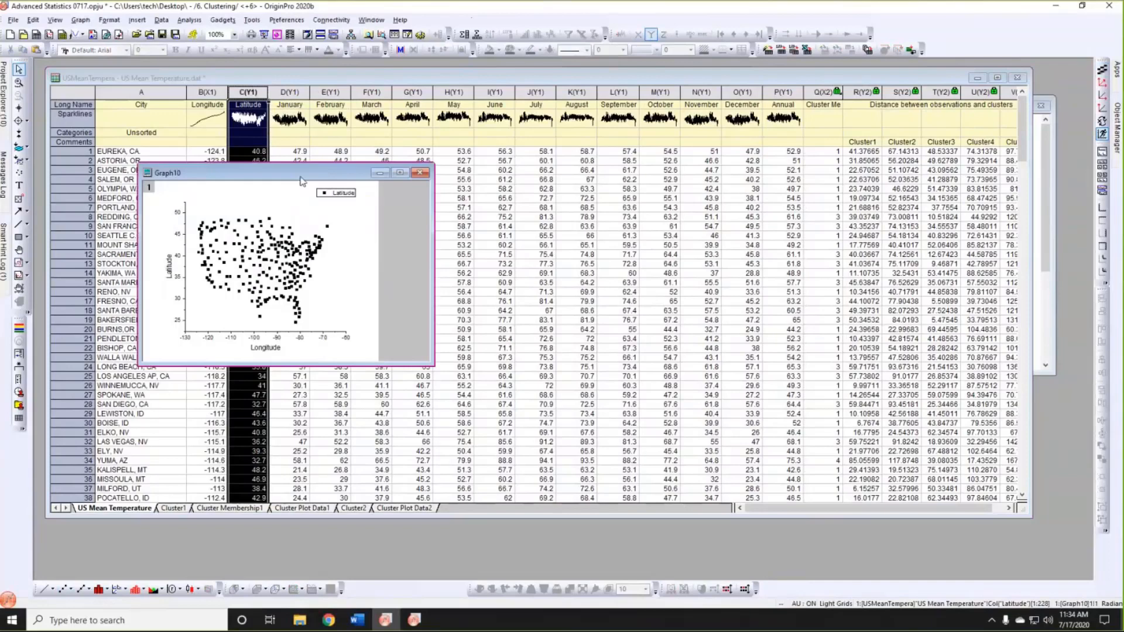
{"action": "left_click_drag", "start_coordinate": [299, 173], "coordinate": [360, 102]}
{"action": "left_click_drag", "start_coordinate": [489, 289], "coordinate": [700, 456]}
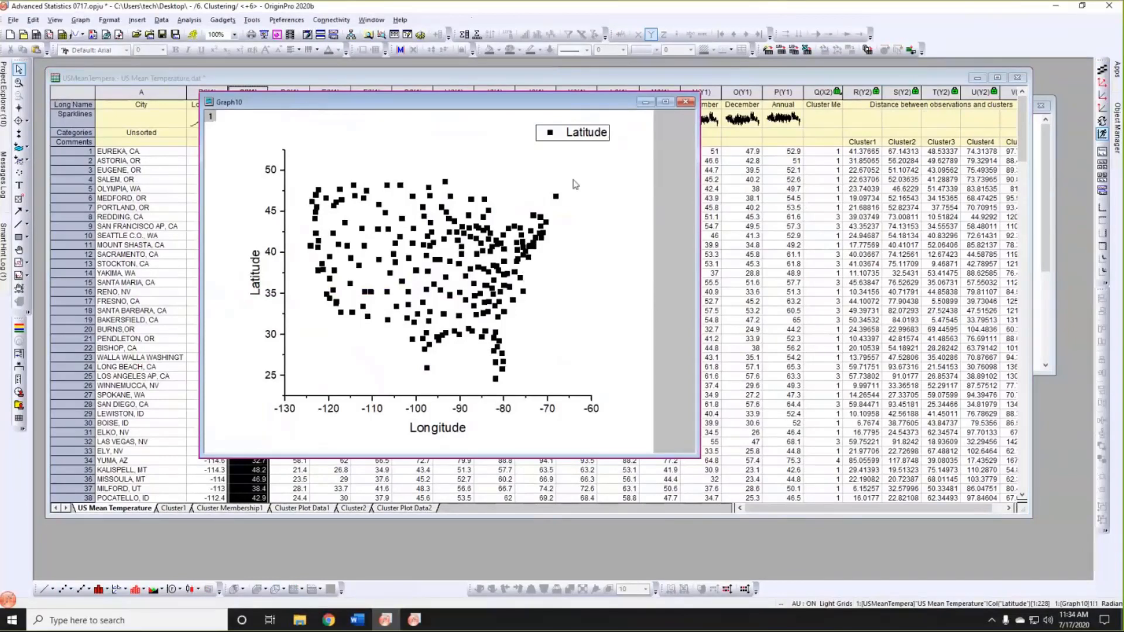
Color the scatter points by color mapping to the Cluster Membership column.
{"action": "mouse_move", "coordinate": [555, 201]}
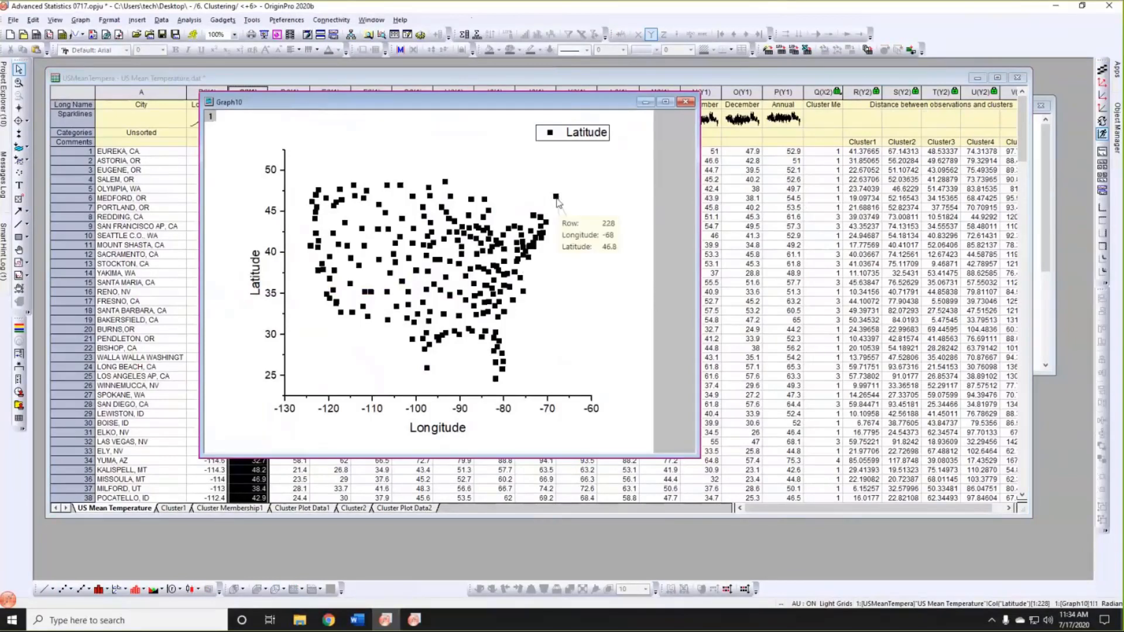
{"action": "left_click", "coordinate": [484, 201]}
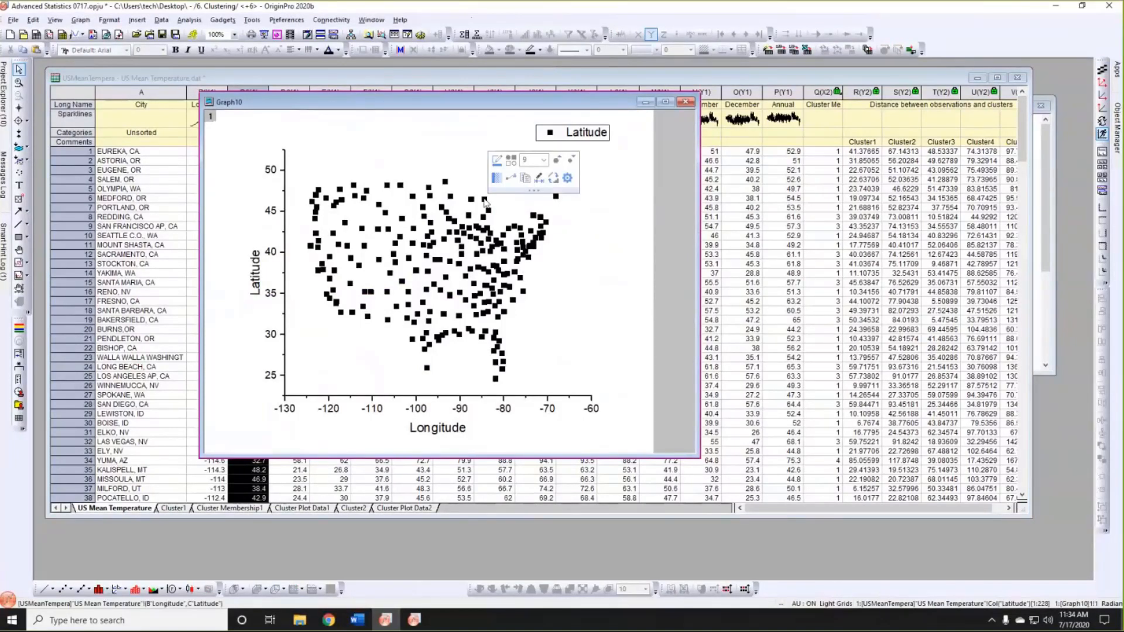
{"action": "left_click", "coordinate": [497, 163]}
{"action": "left_click", "coordinate": [538, 178]}
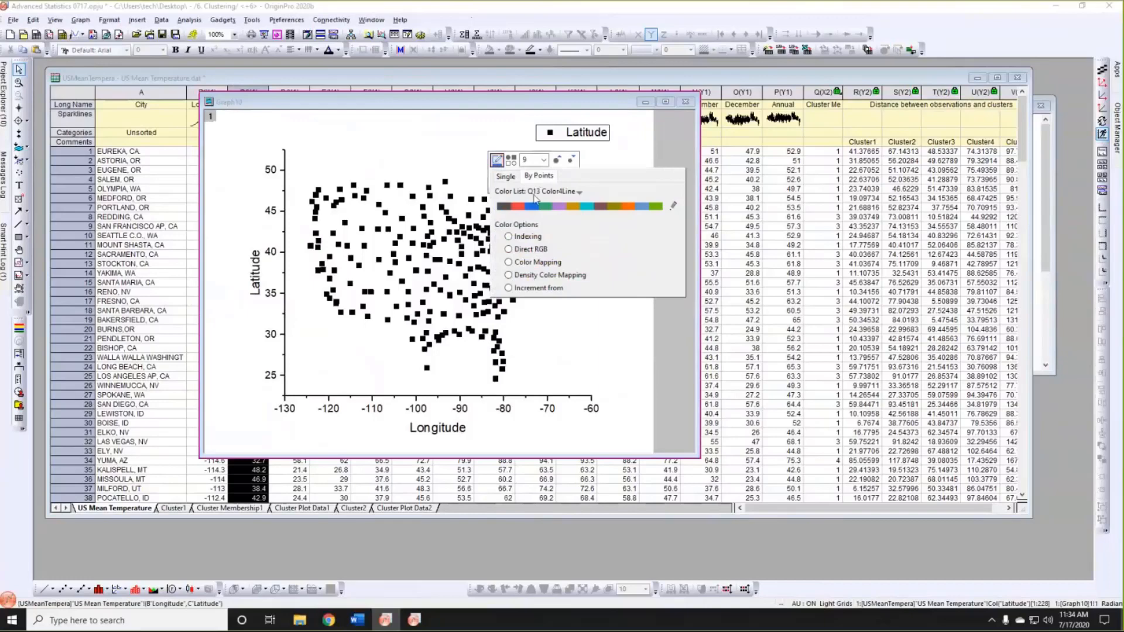
{"action": "mouse_move", "coordinate": [531, 268]}
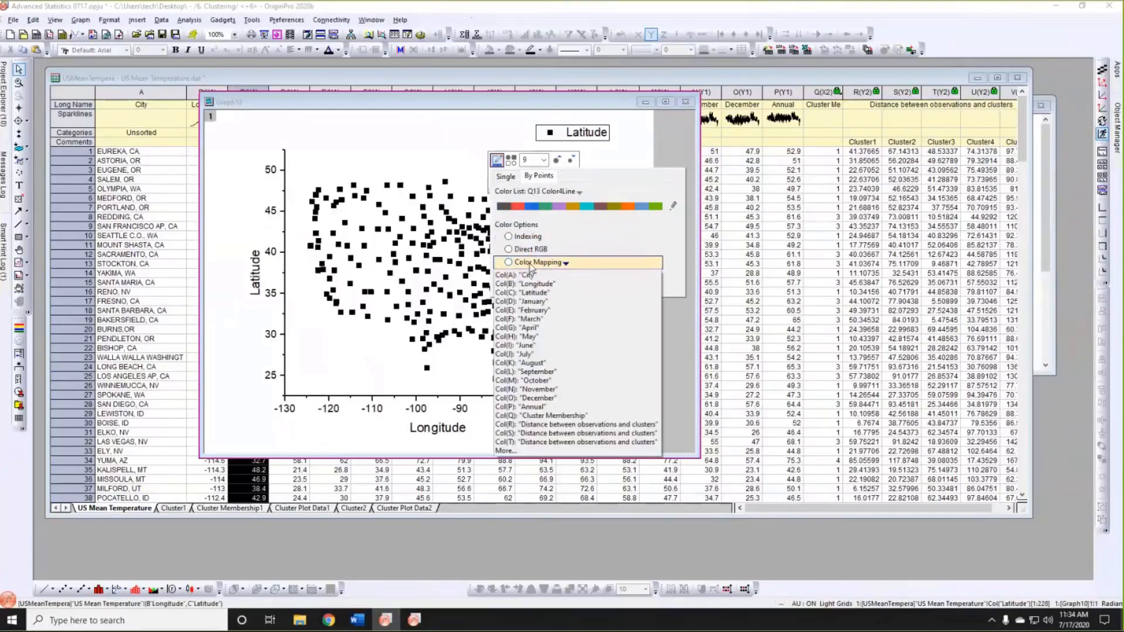
{"action": "left_click", "coordinate": [521, 451]}
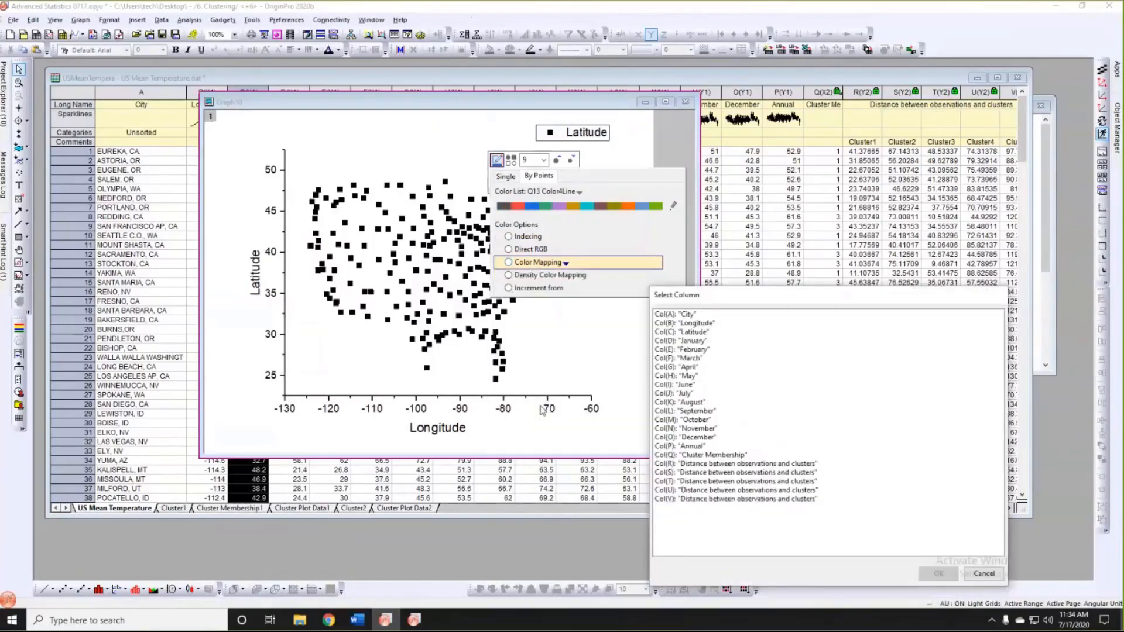
{"action": "left_click", "coordinate": [708, 456]}
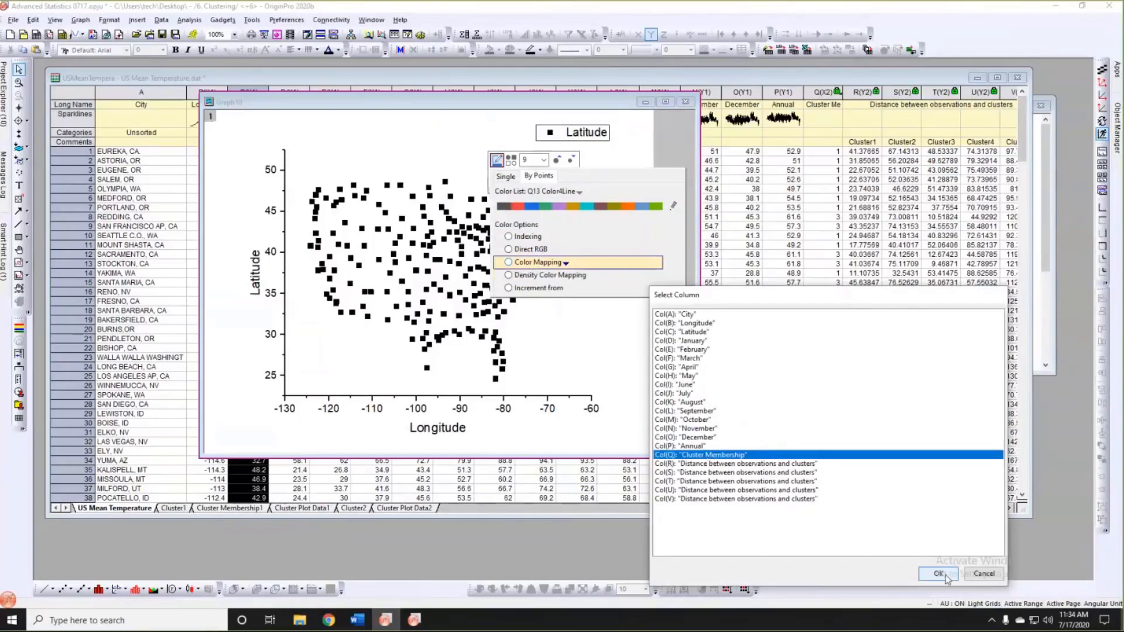
{"action": "left_click", "coordinate": [939, 574]}
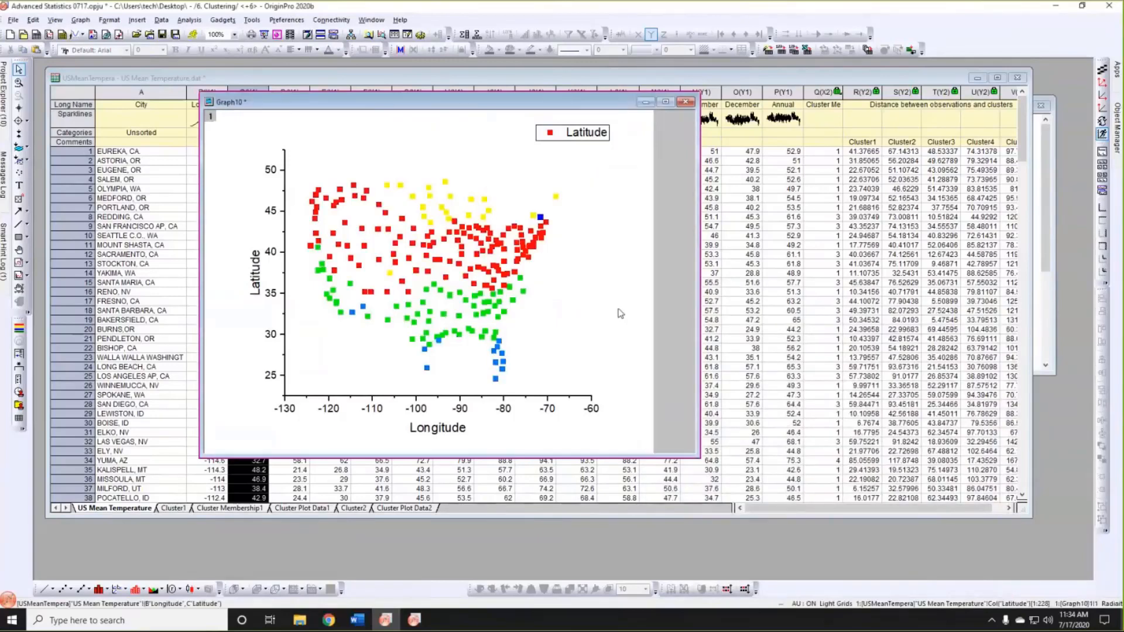
Apply a rainbow palette to the cluster-mapped points, then reposition and enlarge the graph window.
{"action": "left_click", "coordinate": [431, 194]}
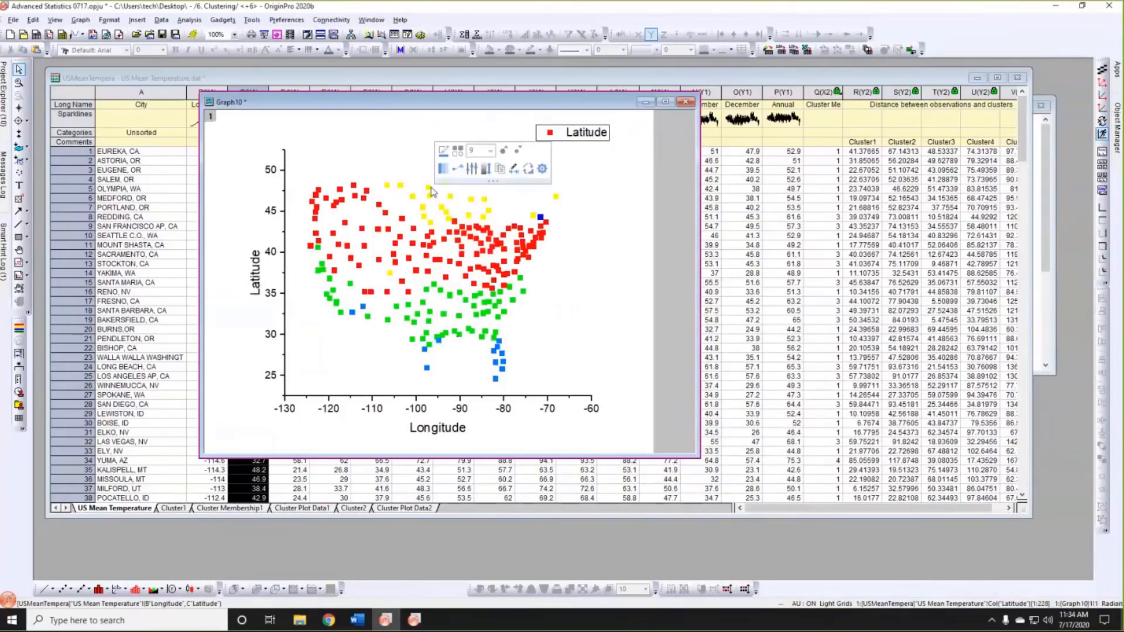
{"action": "mouse_move", "coordinate": [431, 194]}
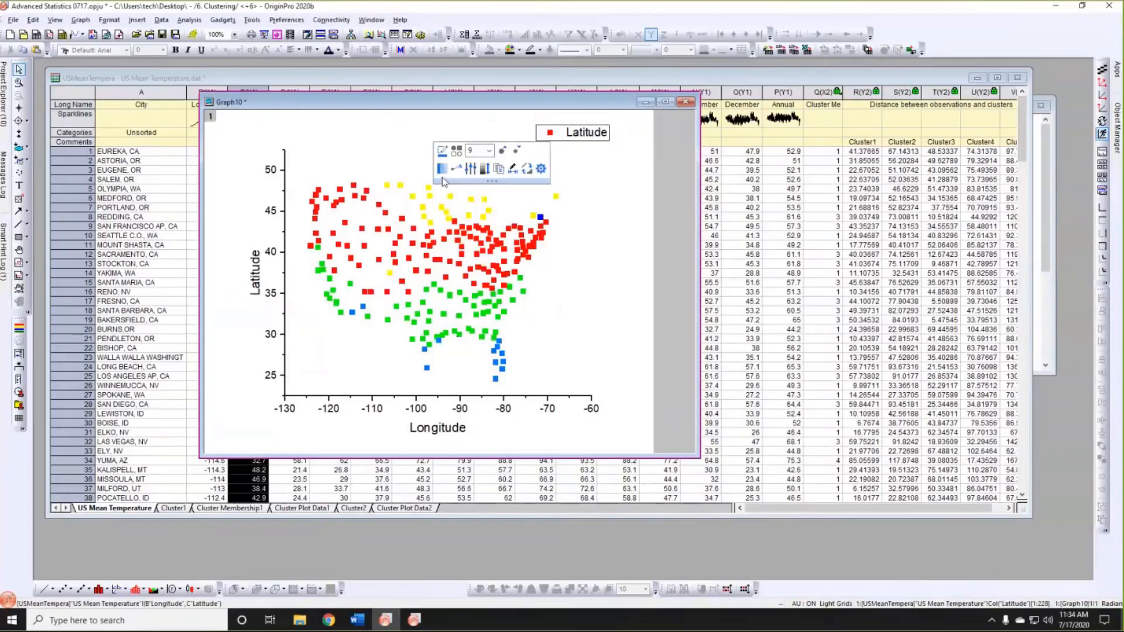
{"action": "left_click", "coordinate": [442, 150]}
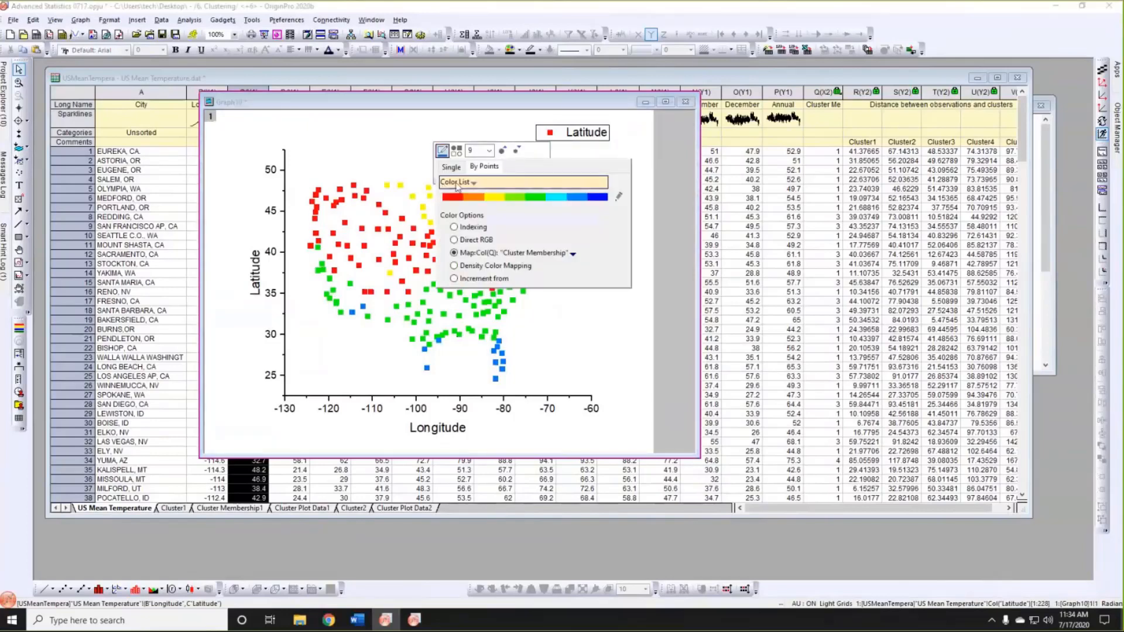
{"action": "left_click", "coordinate": [466, 184]}
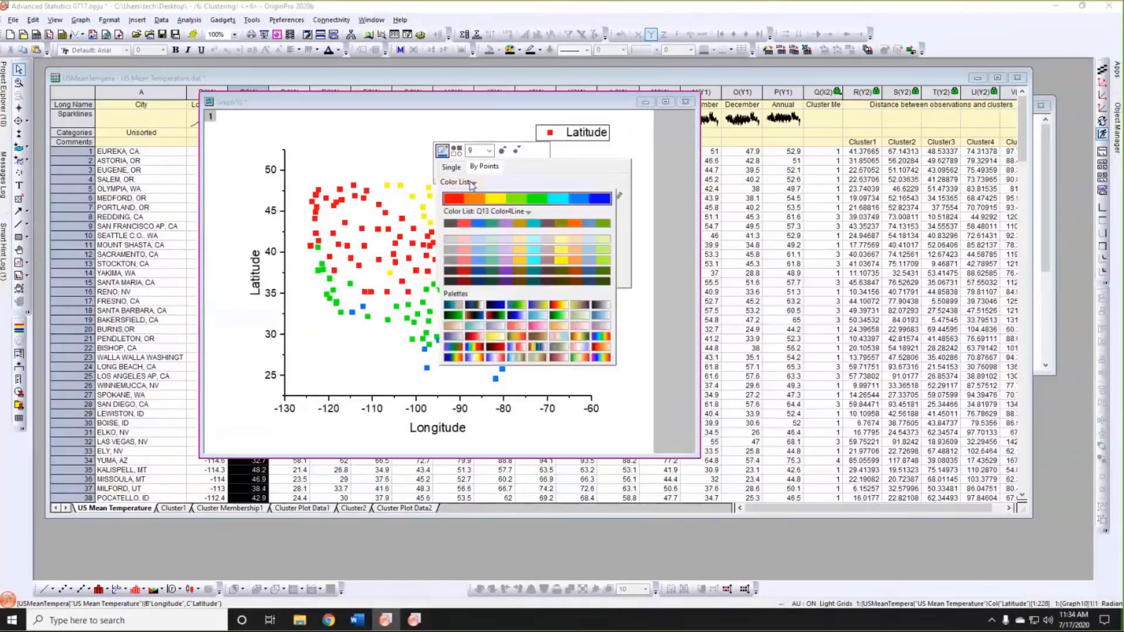
{"action": "left_click", "coordinate": [604, 359]}
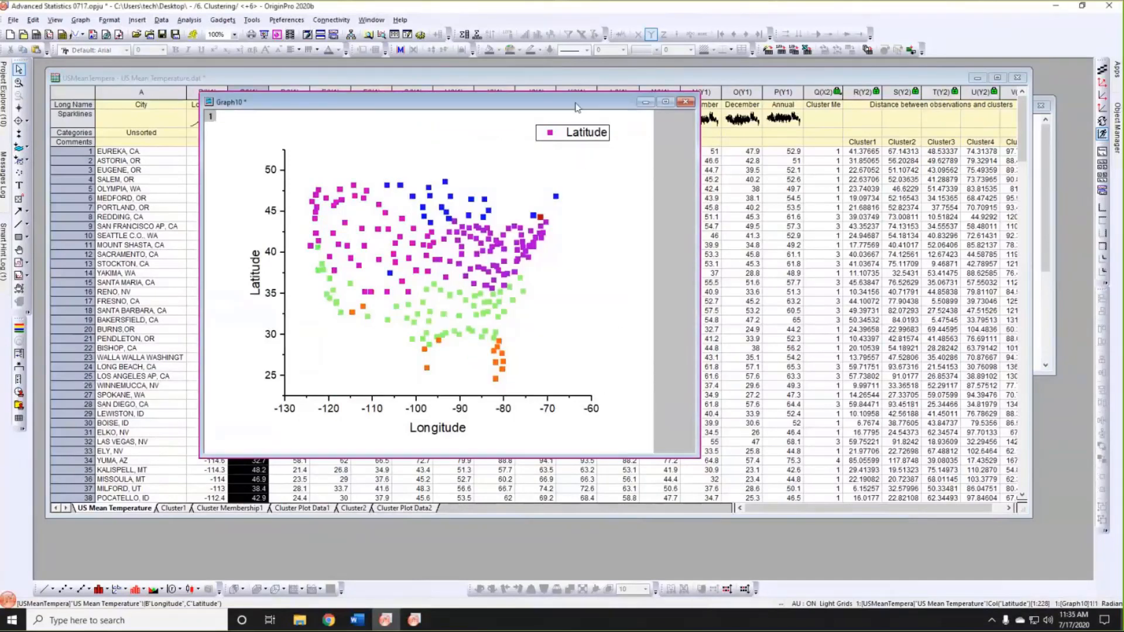
{"action": "left_click_drag", "start_coordinate": [575, 106], "coordinate": [558, 79]}
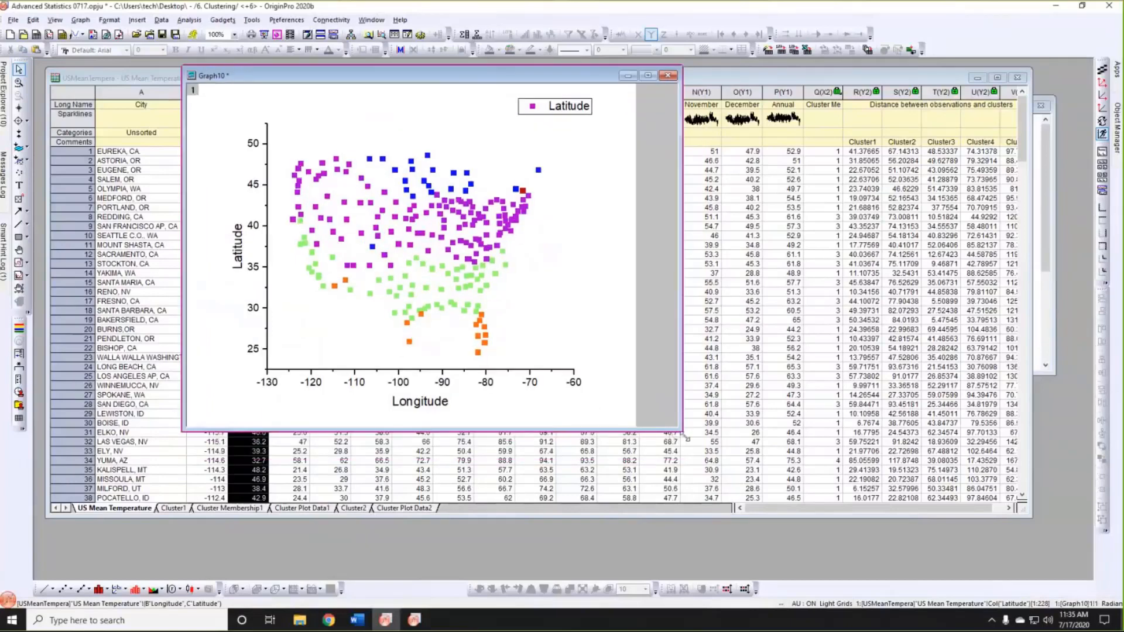
{"action": "left_click_drag", "start_coordinate": [685, 437], "coordinate": [802, 516]}
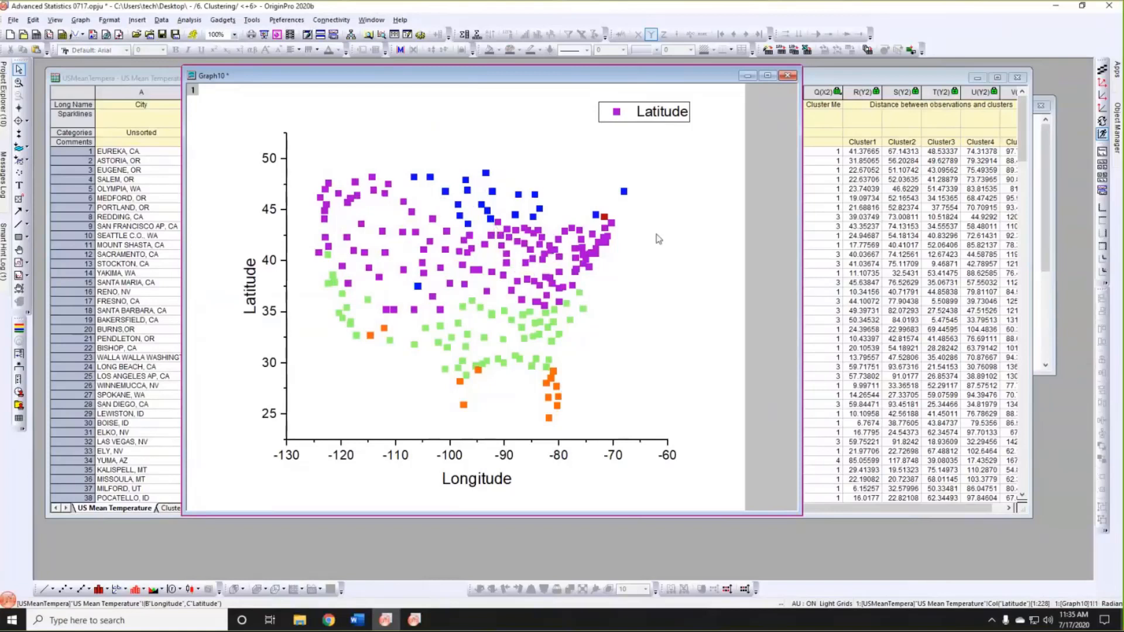
Change the scatter symbols to solid circles and reduce their size by two increments.
{"action": "left_click", "coordinate": [624, 193]}
{"action": "left_click", "coordinate": [651, 152]}
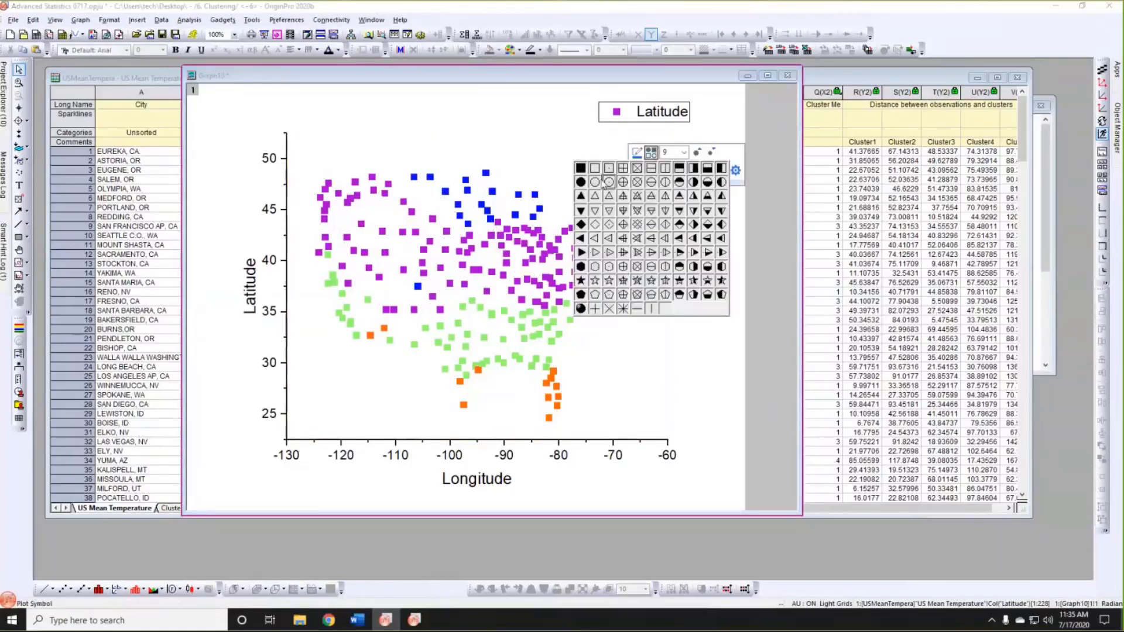
{"action": "left_click", "coordinate": [581, 182]}
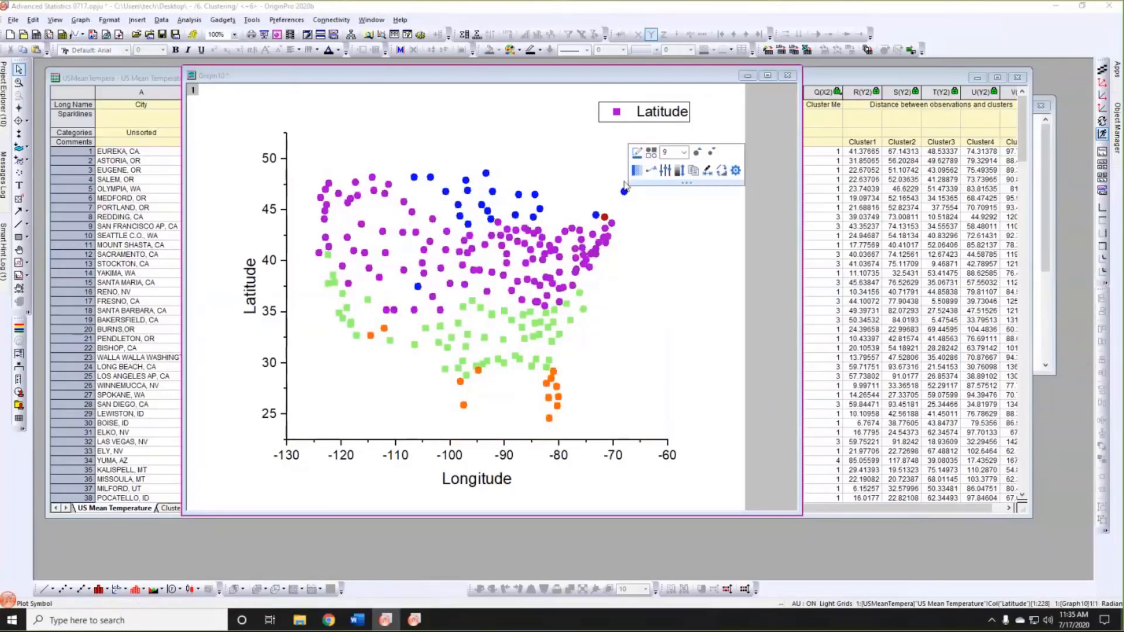
{"action": "left_click", "coordinate": [713, 153]}
{"action": "left_click", "coordinate": [713, 153]}
{"action": "left_click", "coordinate": [697, 242]}
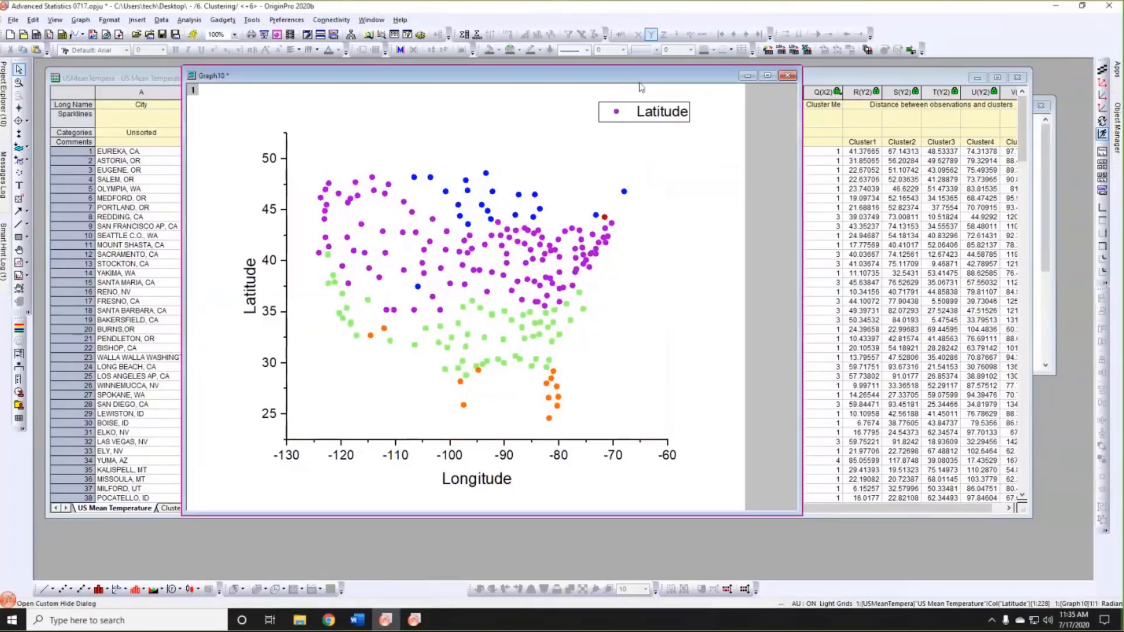
Shift the graph window aside and open the Google Map Import app for the scatter plot.
{"action": "left_click_drag", "start_coordinate": [619, 76], "coordinate": [587, 75]}
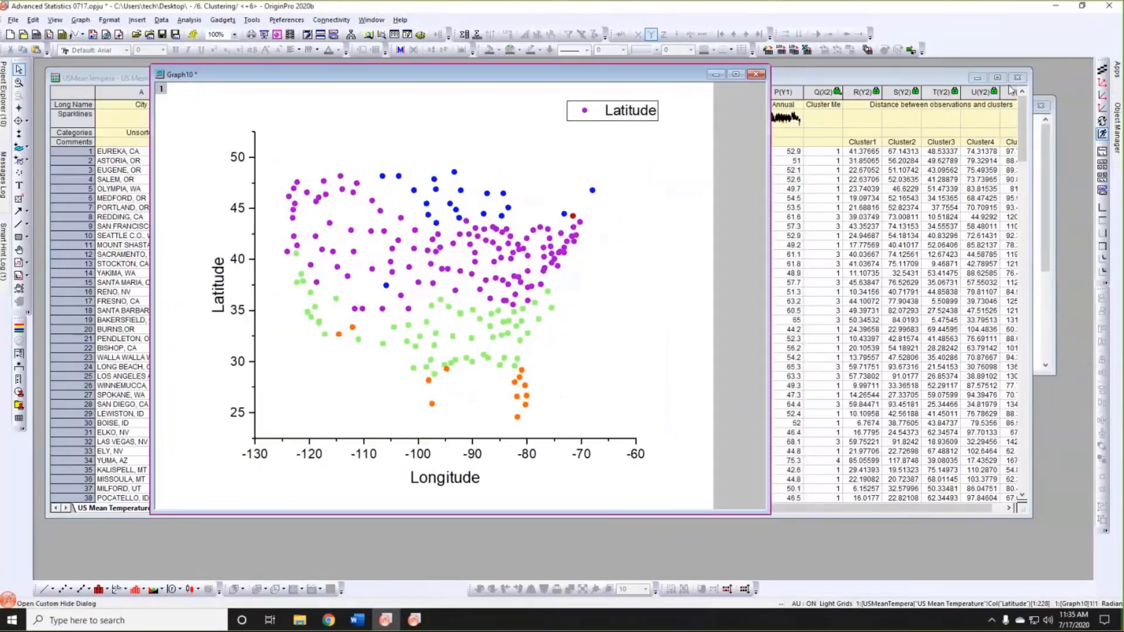
{"action": "left_click", "coordinate": [1102, 71]}
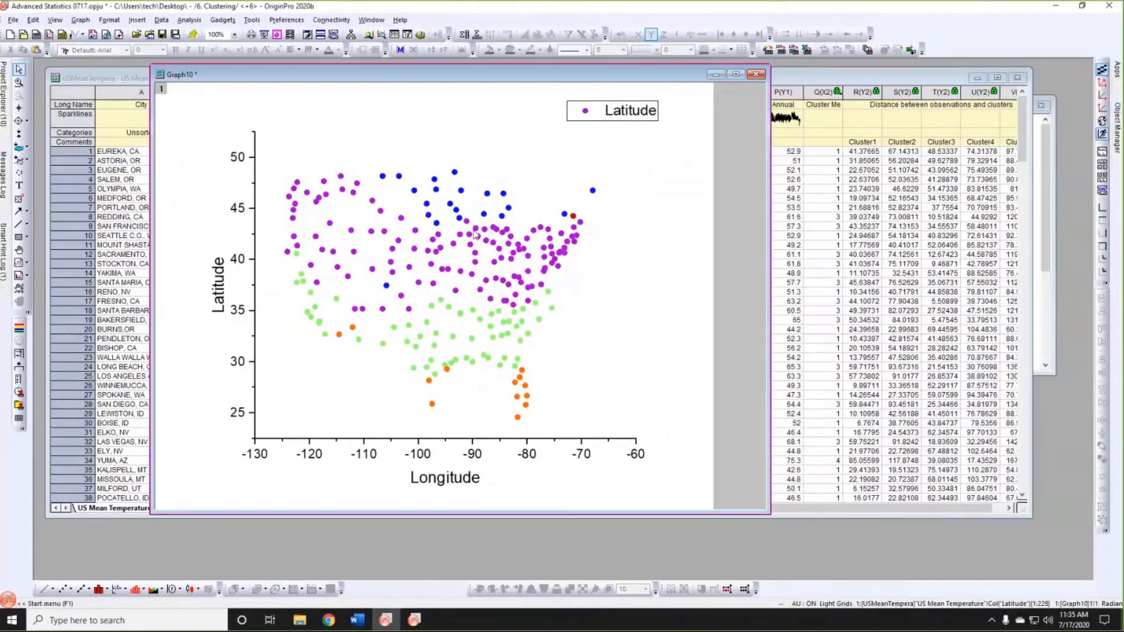
{"action": "mouse_move", "coordinate": [475, 236]}
{"action": "left_click", "coordinate": [1115, 75]}
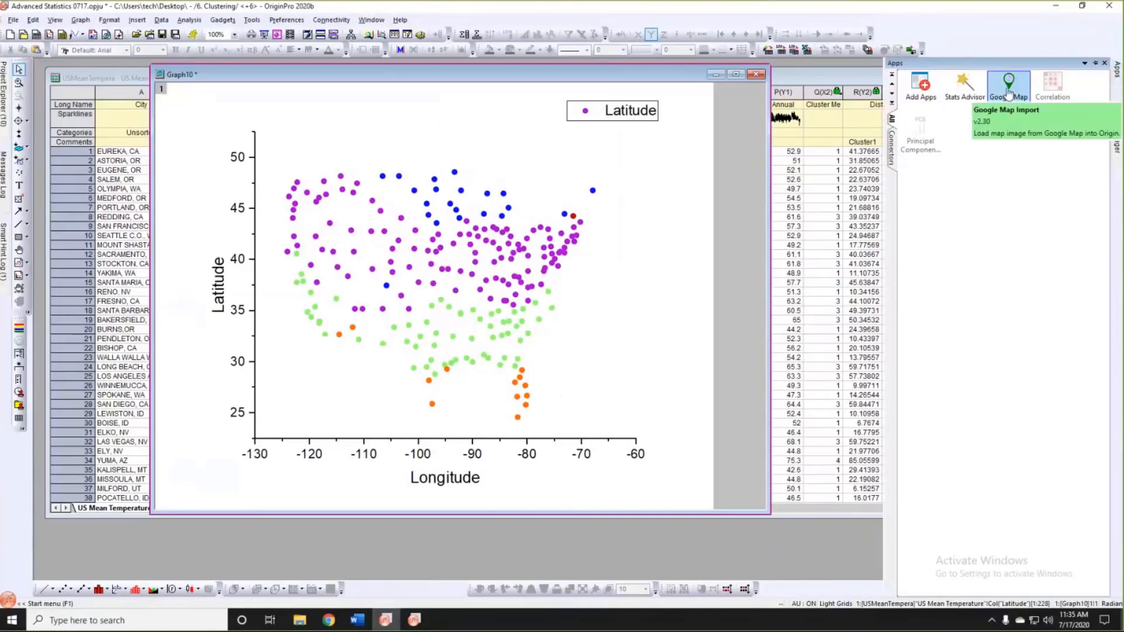
{"action": "left_click", "coordinate": [1008, 94]}
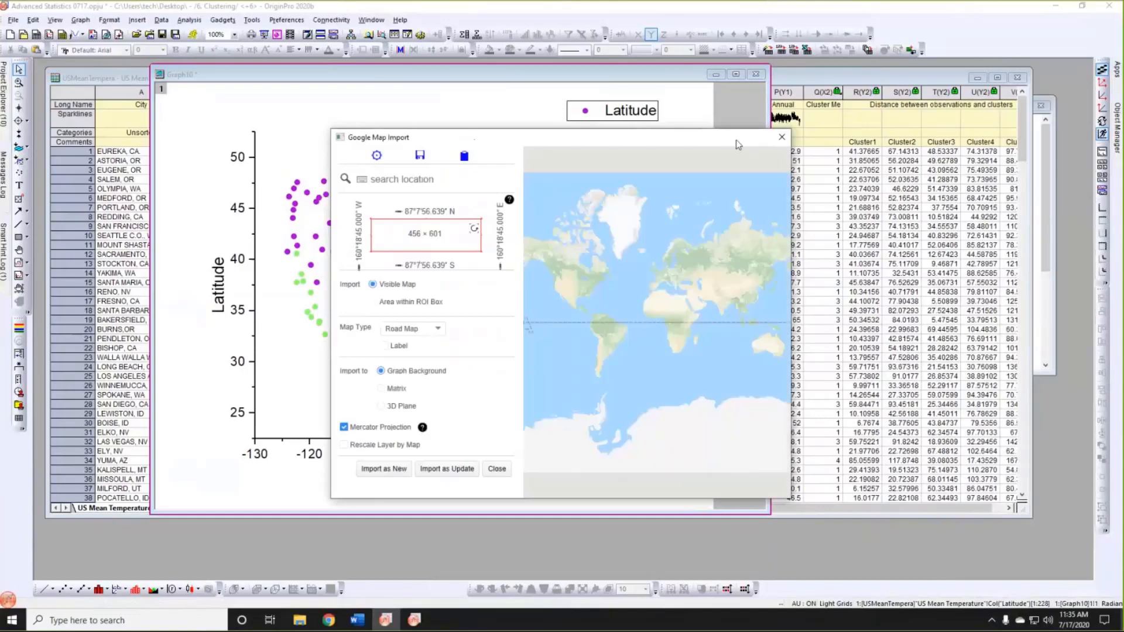
Set the map import area to the graph's axis range, 22°30' to 52°30' N and 130° to 60° W.
{"action": "left_click_drag", "start_coordinate": [750, 142], "coordinate": [1039, 141]}
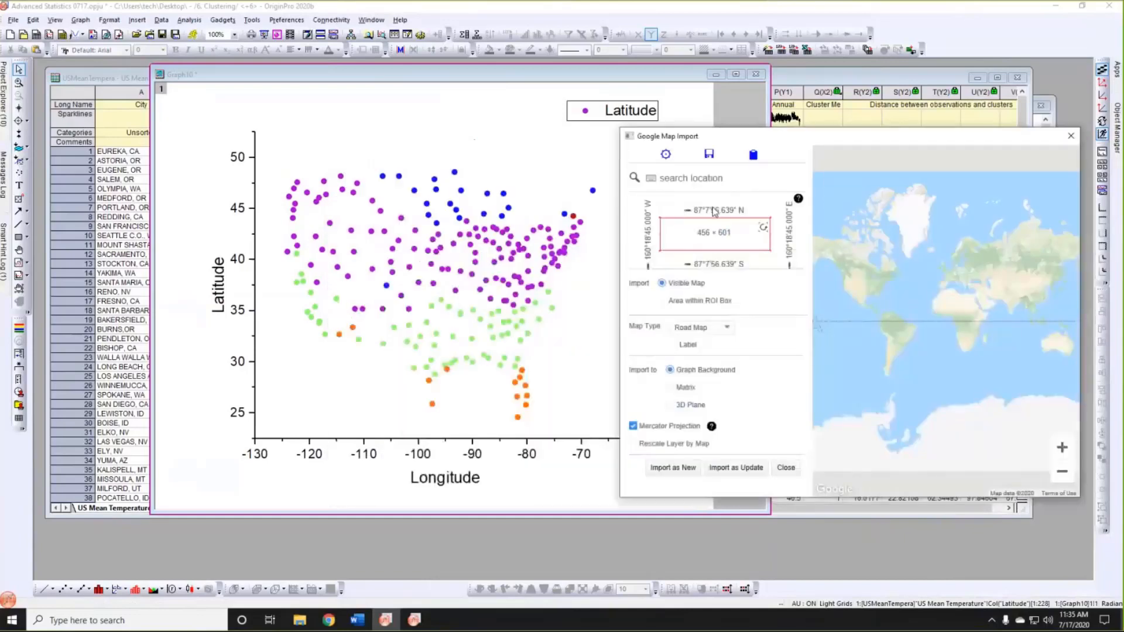
{"action": "left_click", "coordinate": [764, 230]}
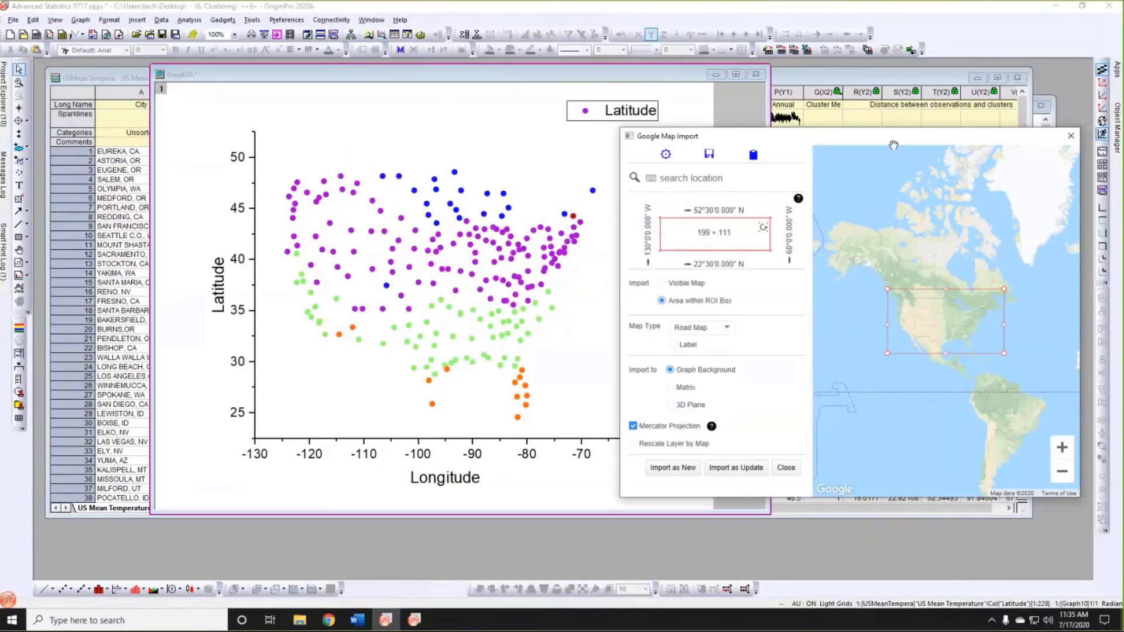
{"action": "left_click_drag", "start_coordinate": [866, 140], "coordinate": [835, 133]}
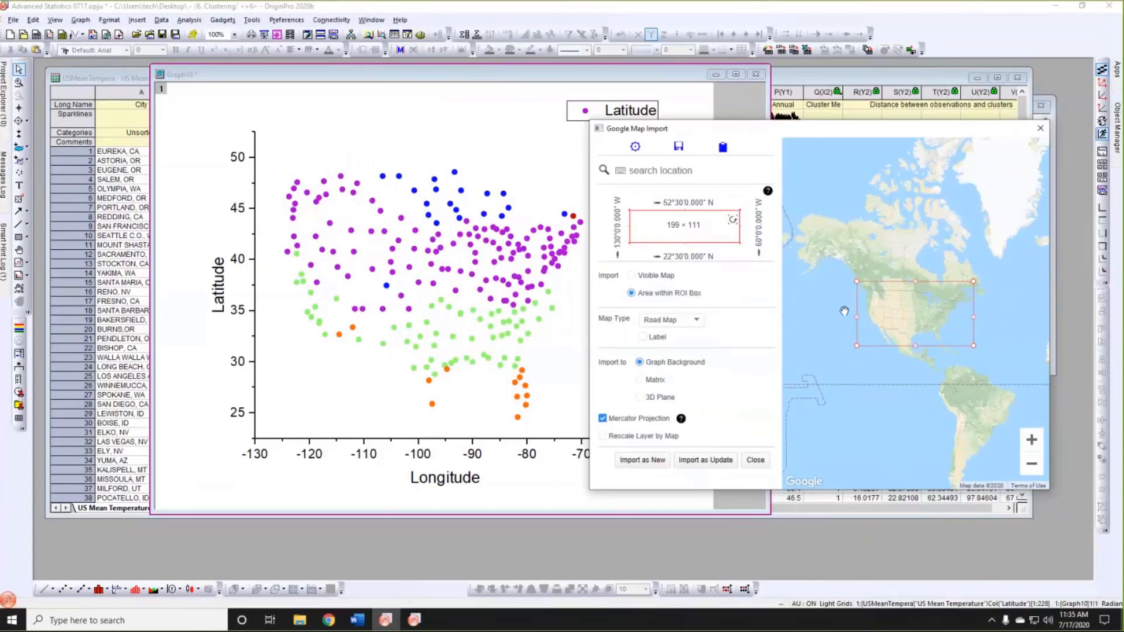
Choose the Satellite map type, import it as an update of the graph background, and close the map import dialog.
{"action": "left_click", "coordinate": [698, 322]}
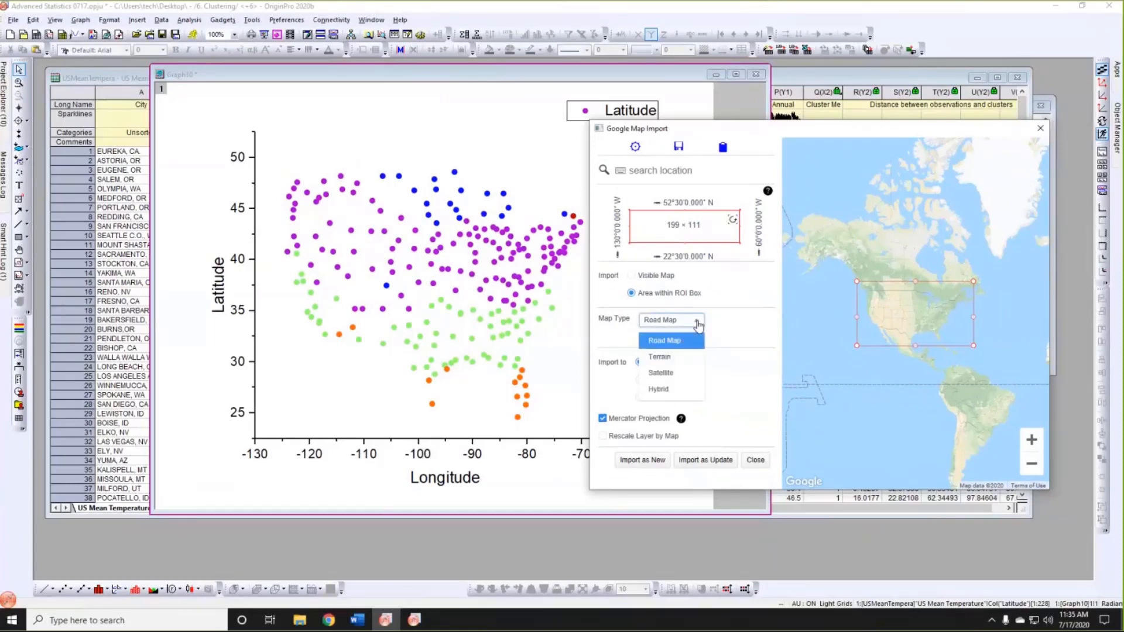
{"action": "left_click", "coordinate": [670, 357]}
{"action": "left_click", "coordinate": [690, 326]}
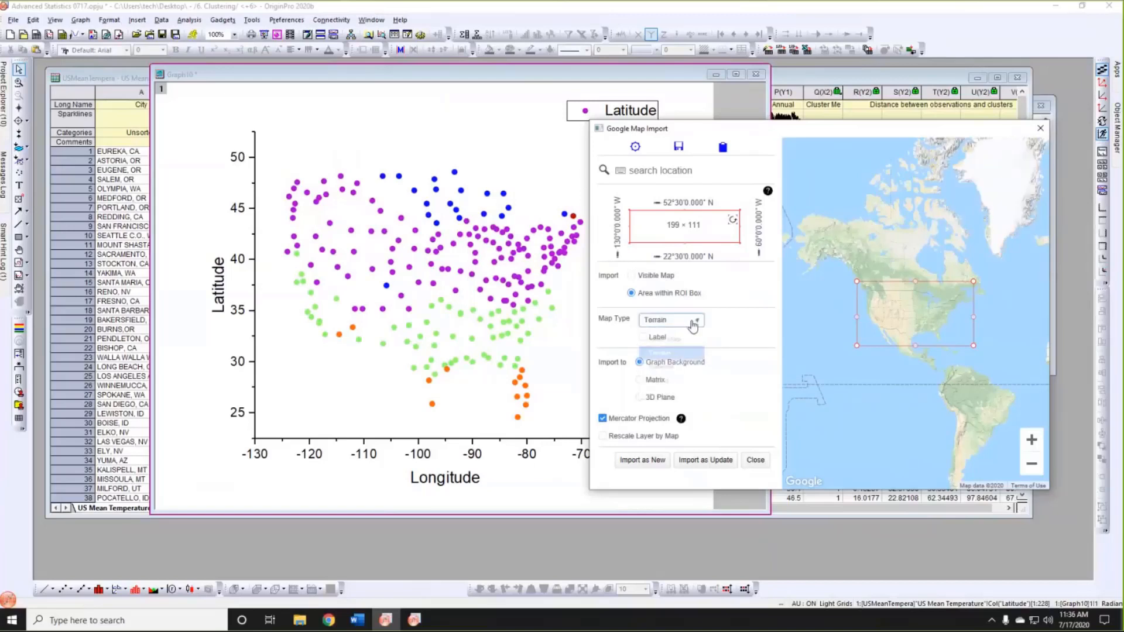
{"action": "left_click", "coordinate": [661, 373]}
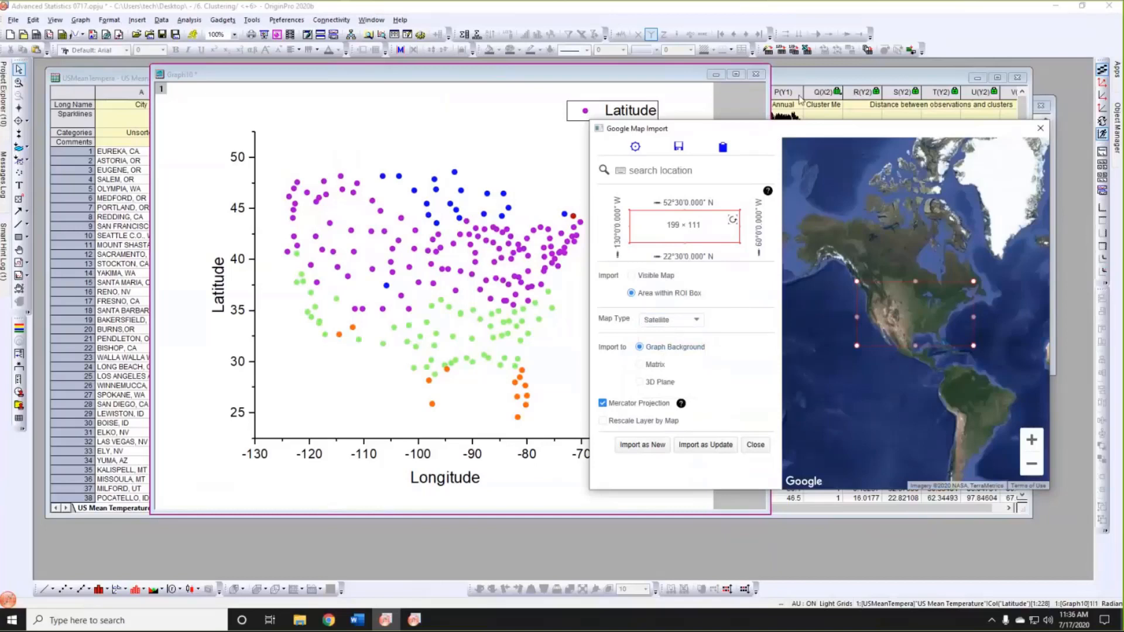
{"action": "left_click_drag", "start_coordinate": [774, 133], "coordinate": [800, 96]}
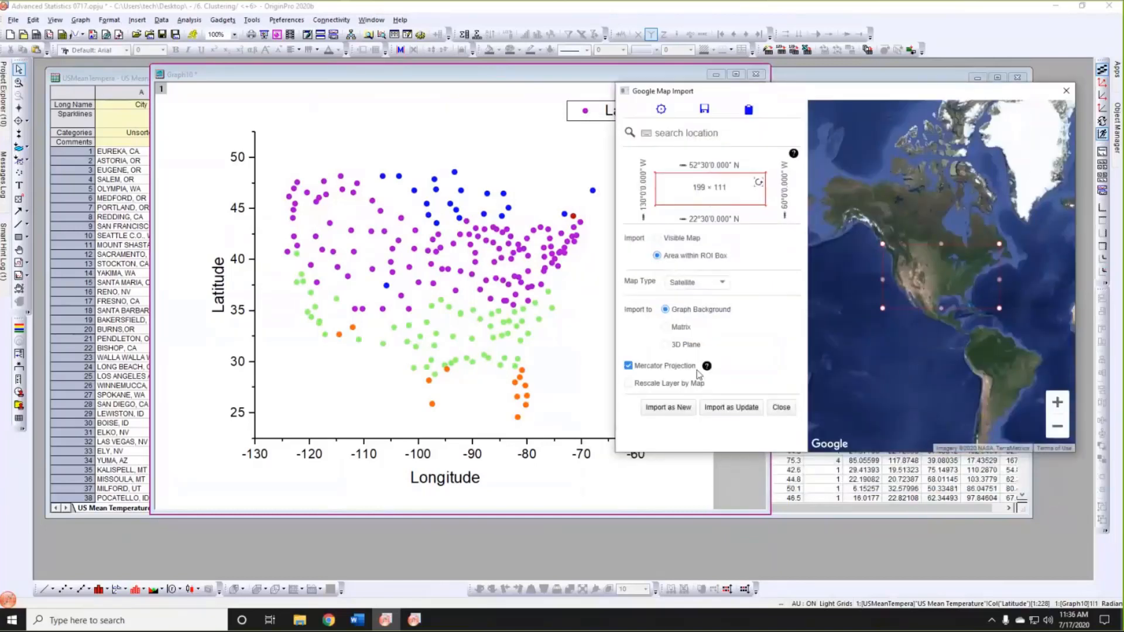
{"action": "left_click", "coordinate": [735, 413]}
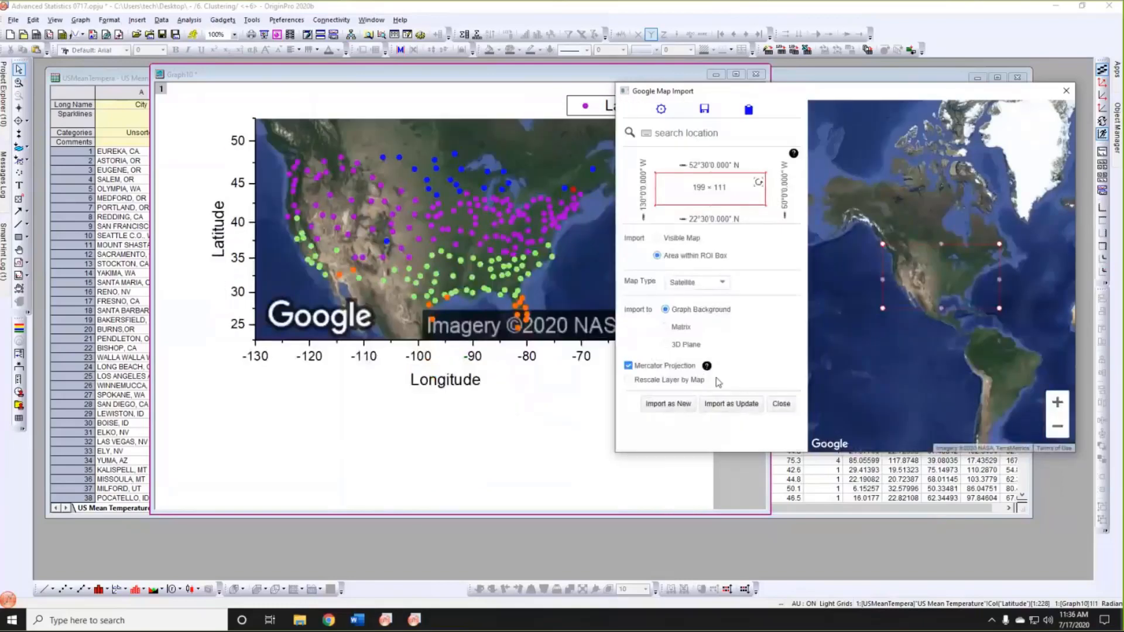
{"action": "left_click", "coordinate": [781, 404]}
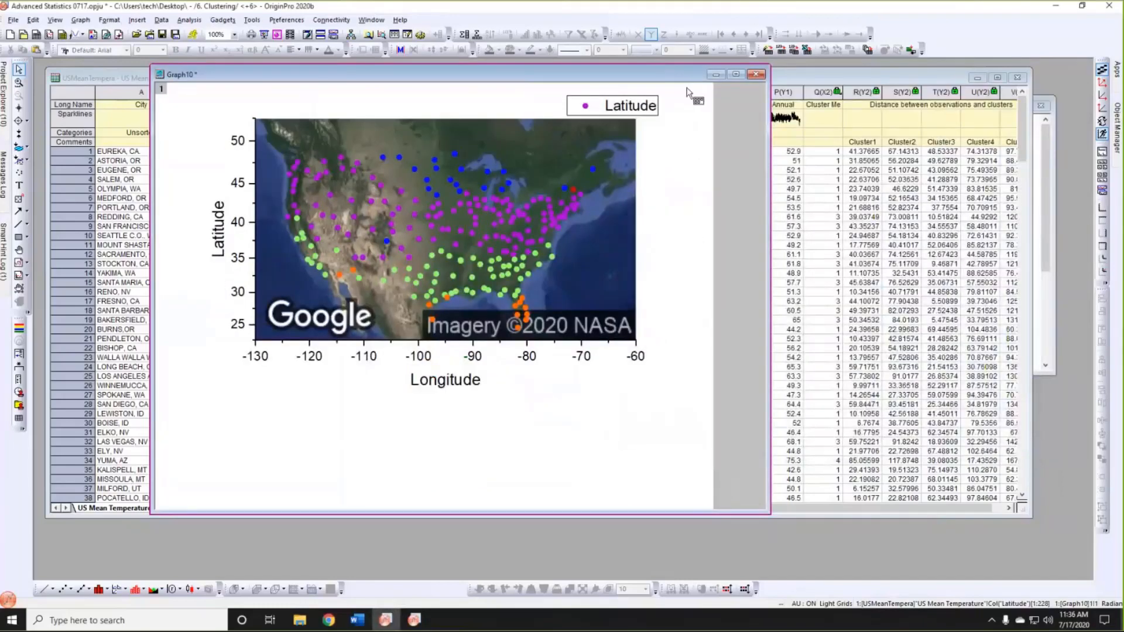
Fit the graph page to its layers in height and width with a border width of 2, and widen the graph window.
{"action": "mouse_move", "coordinate": [692, 95]}
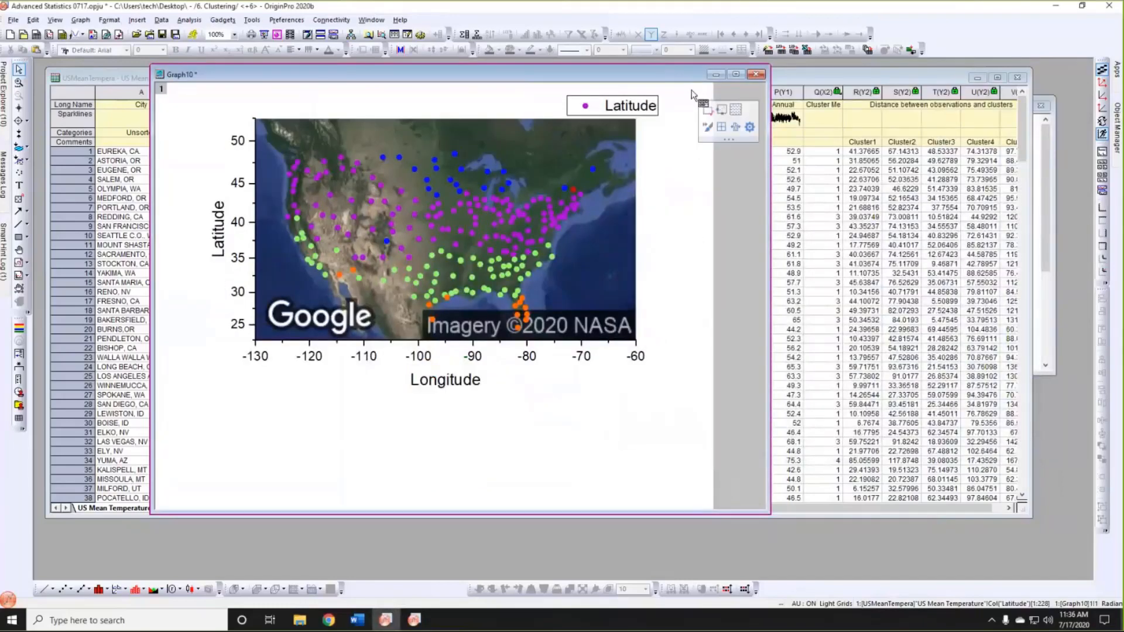
{"action": "left_click", "coordinate": [737, 126]}
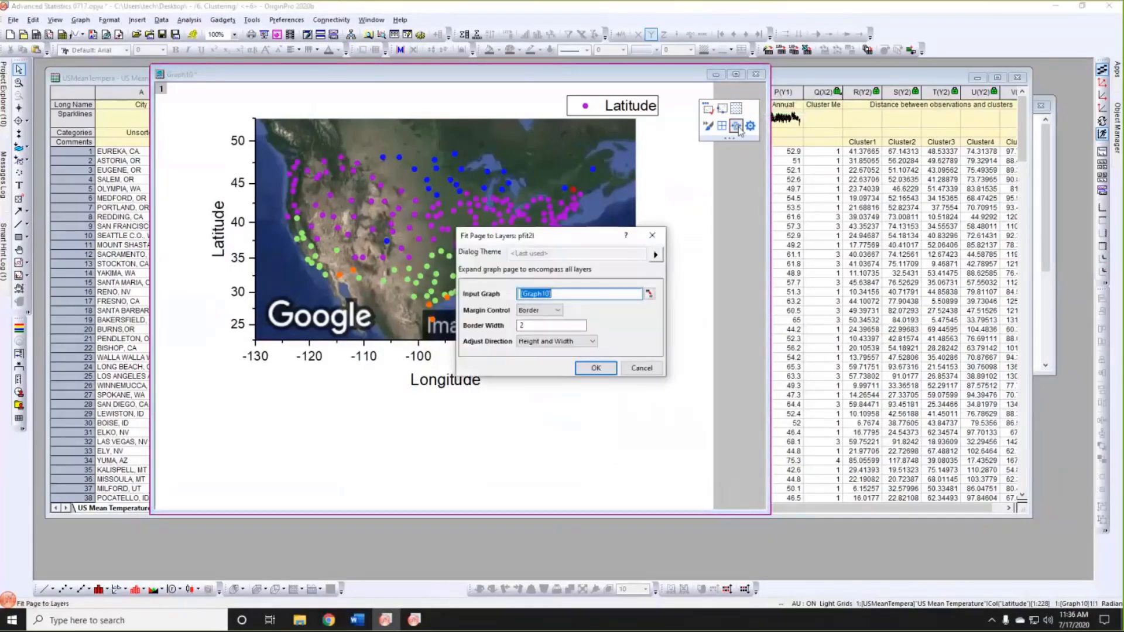
{"action": "left_click", "coordinate": [586, 371]}
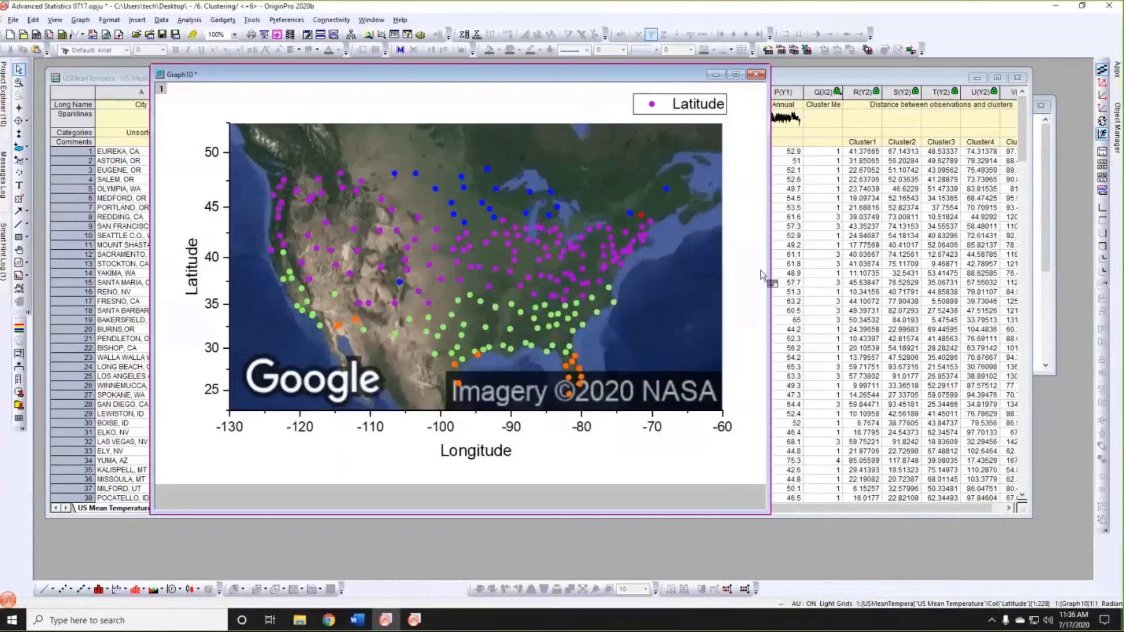
{"action": "left_click_drag", "start_coordinate": [812, 275], "coordinate": [861, 282]}
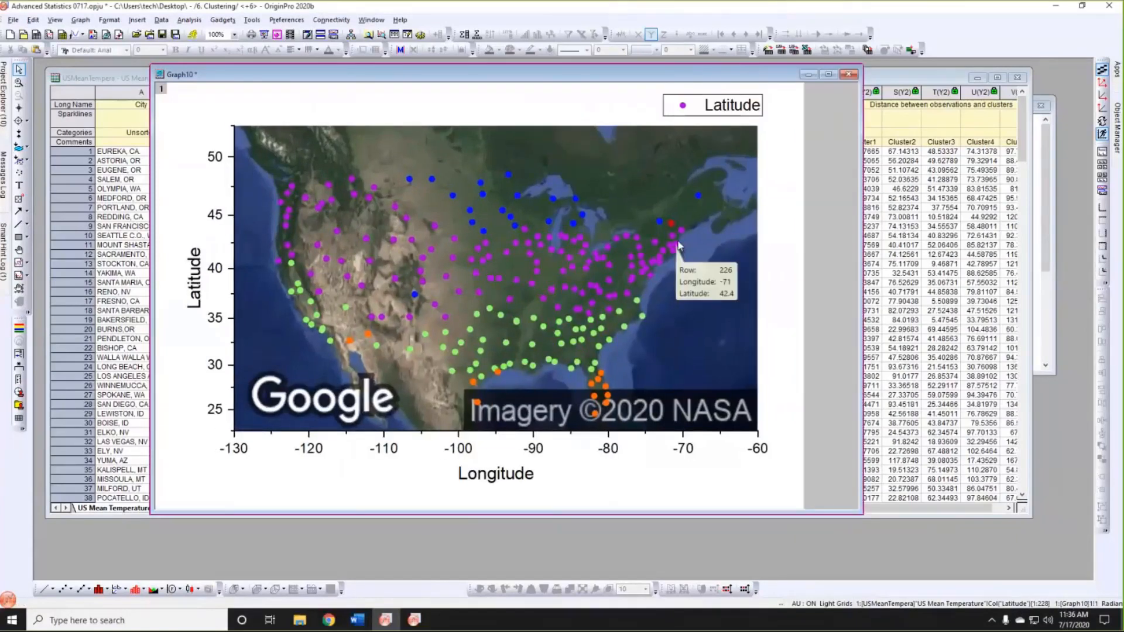
Add the City and Annual columns to the data point tooltip of the map's scatter points.
{"action": "mouse_move", "coordinate": [578, 203]}
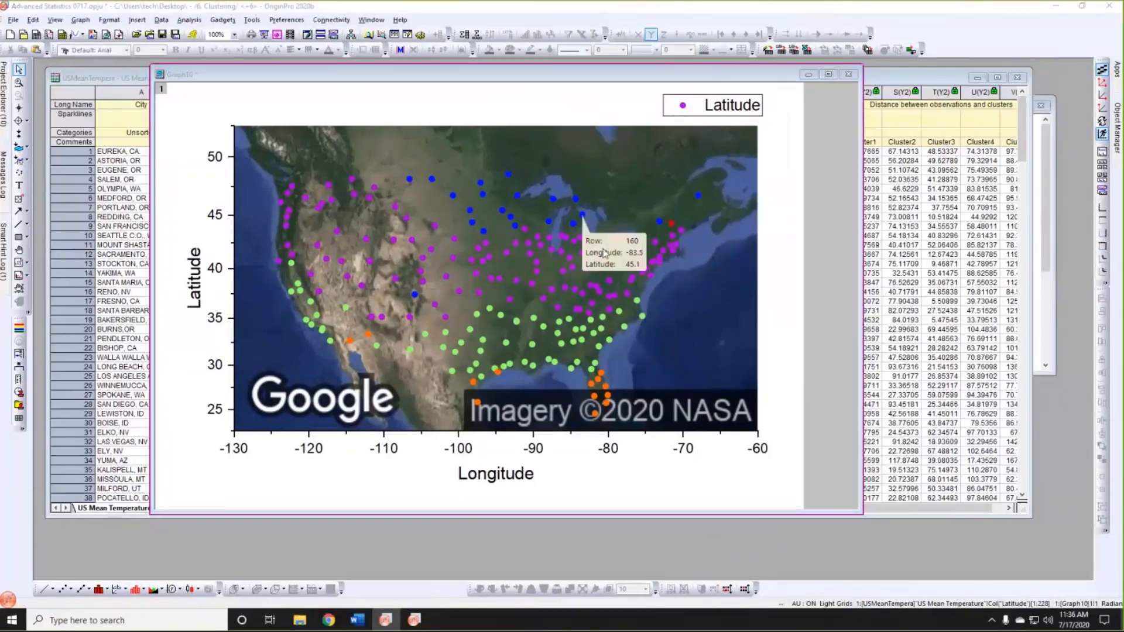
{"action": "right_click", "coordinate": [604, 253]}
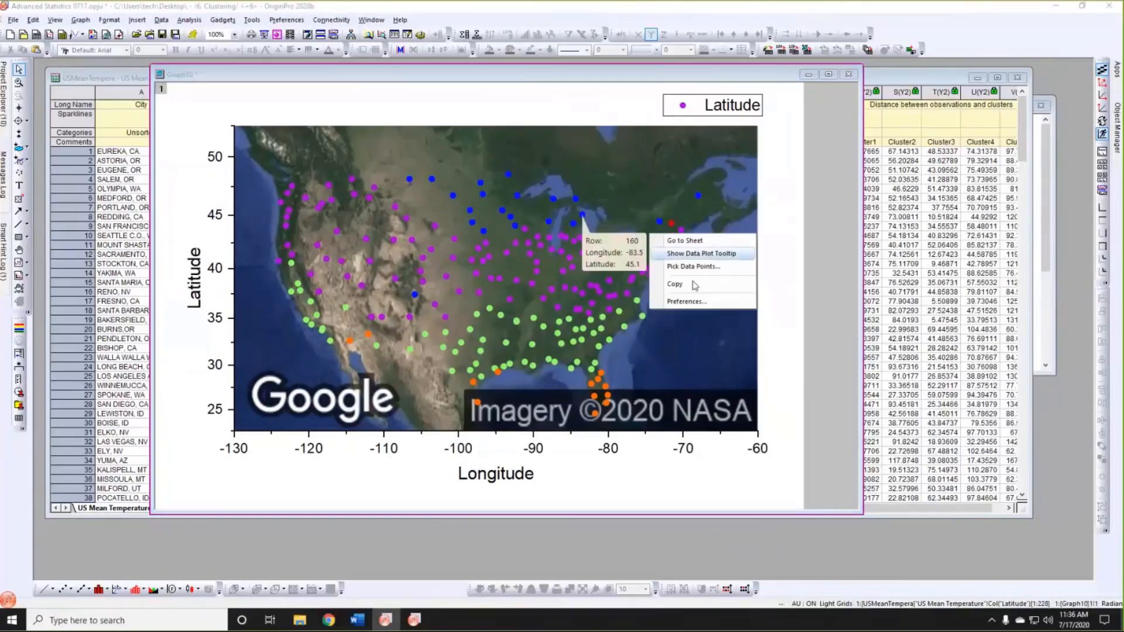
{"action": "left_click", "coordinate": [681, 302]}
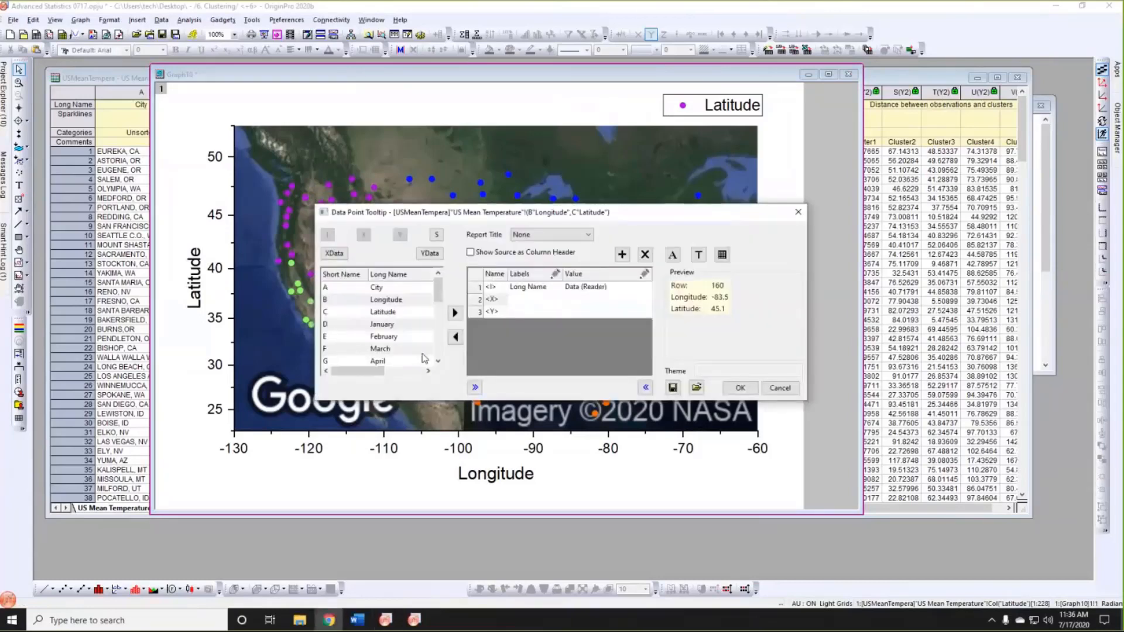
{"action": "left_click", "coordinate": [383, 287]}
{"action": "left_click", "coordinate": [455, 313]}
{"action": "left_click_drag", "start_coordinate": [436, 294], "coordinate": [436, 345]}
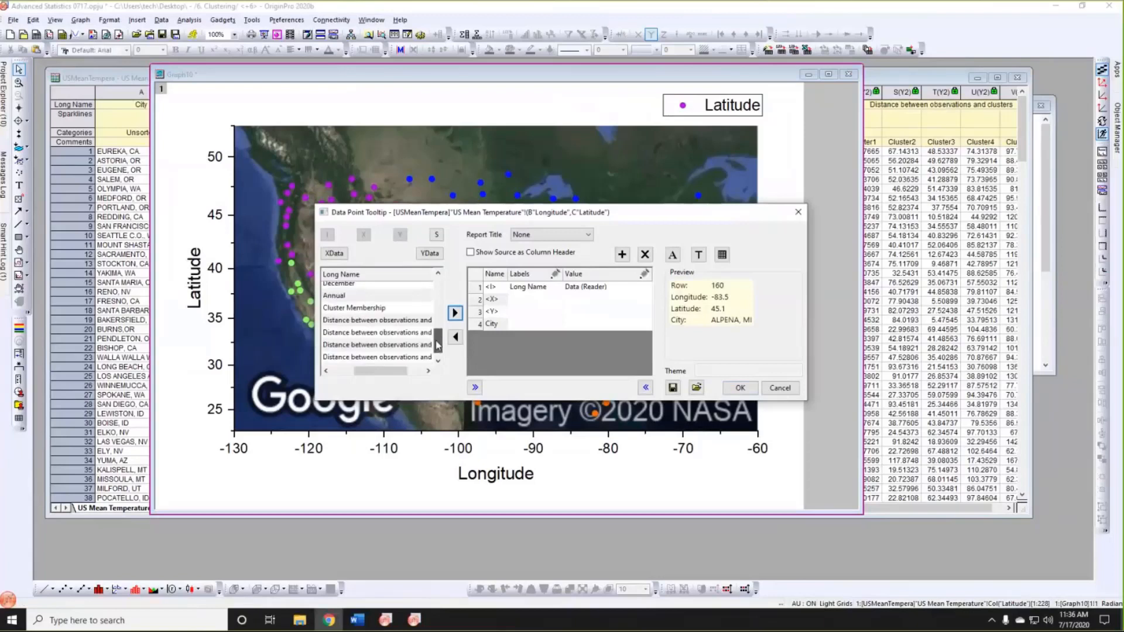
{"action": "left_click", "coordinate": [373, 309]}
{"action": "left_click", "coordinate": [360, 297]}
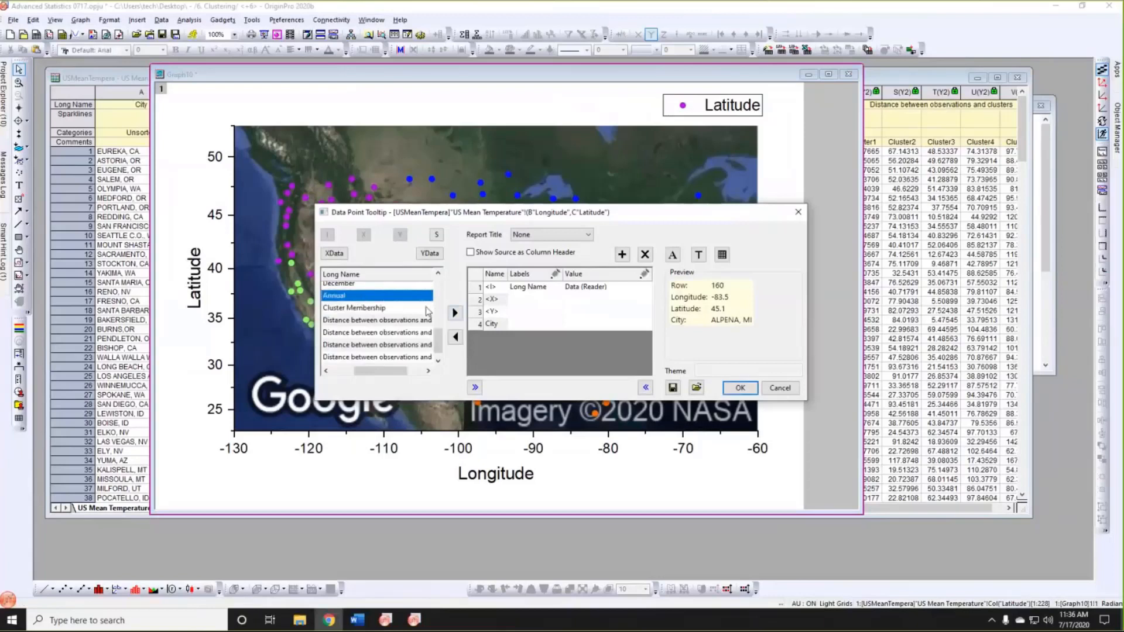
{"action": "left_click", "coordinate": [455, 312]}
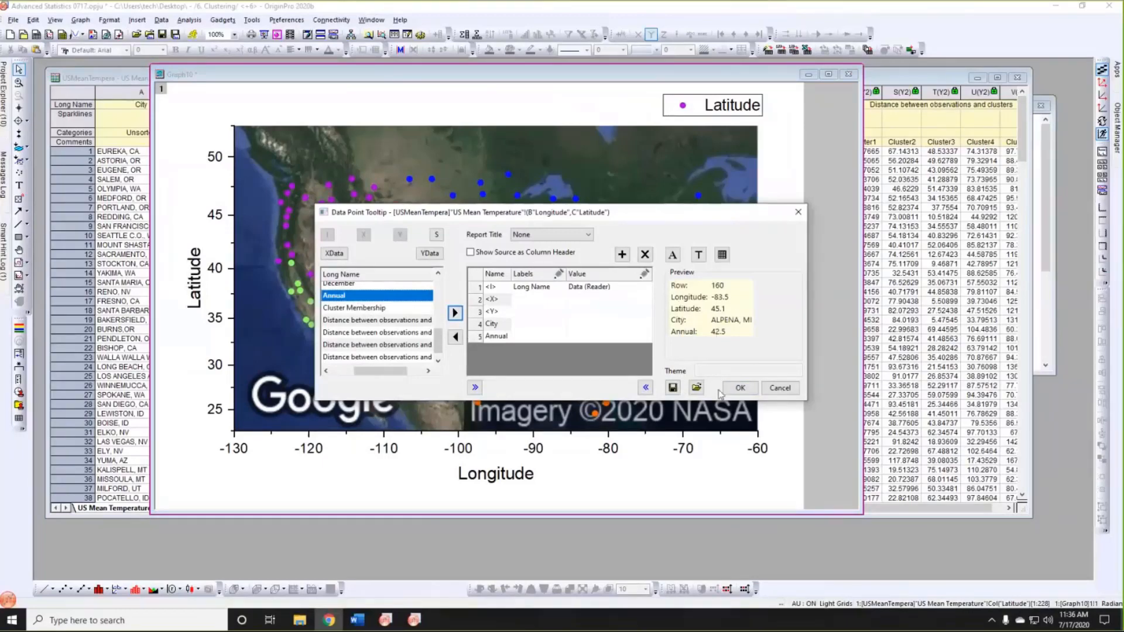
{"action": "left_click", "coordinate": [738, 388]}
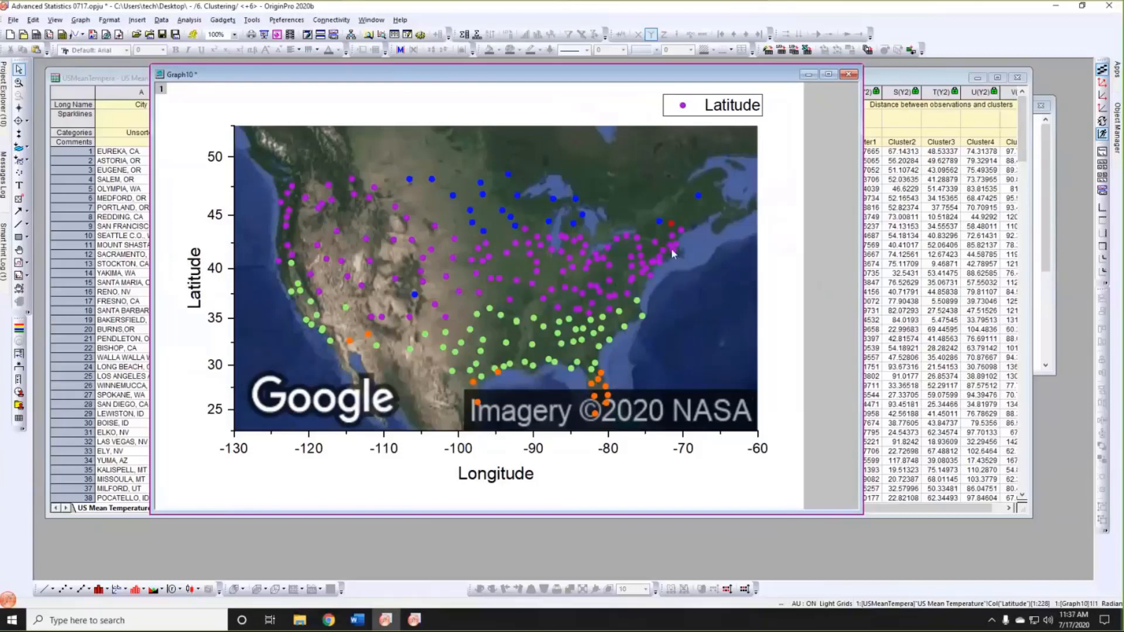
Examine the tooltips of individual city points, including the isolated blue point in the western part of the map.
{"action": "mouse_move", "coordinate": [673, 253]}
{"action": "mouse_move", "coordinate": [414, 297]}
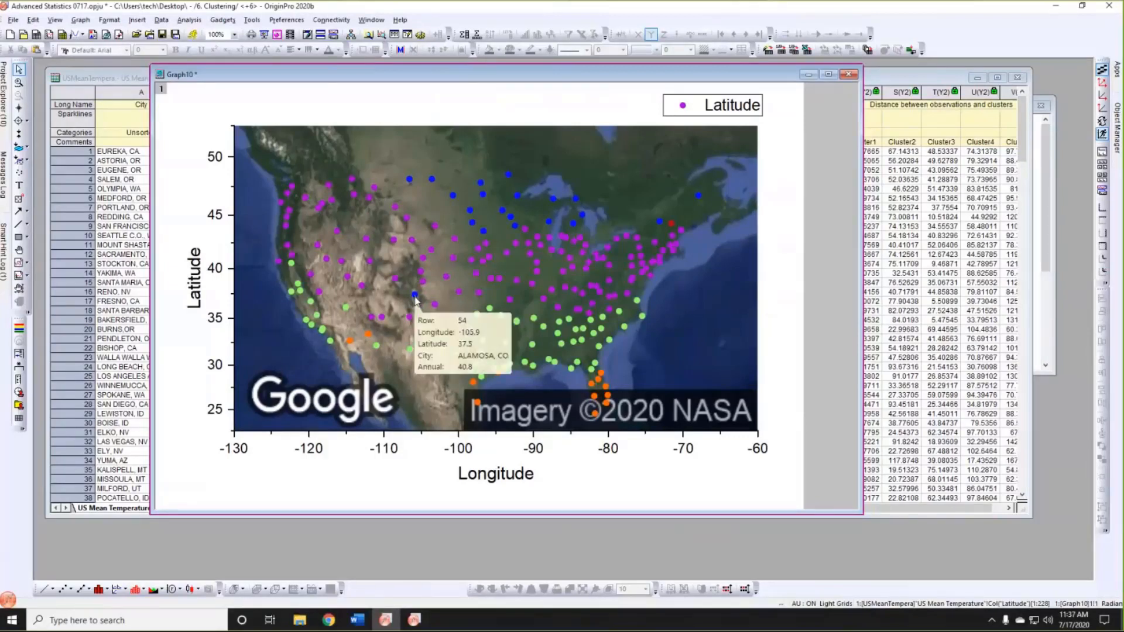
{"action": "left_click", "coordinate": [697, 273]}
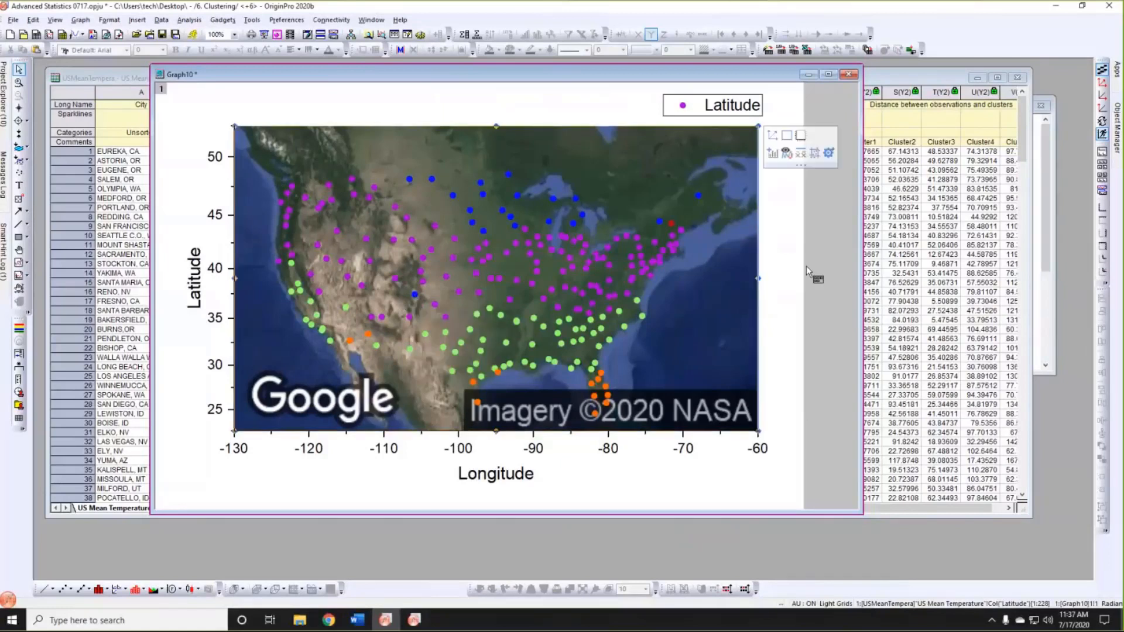
{"action": "left_click", "coordinate": [806, 266]}
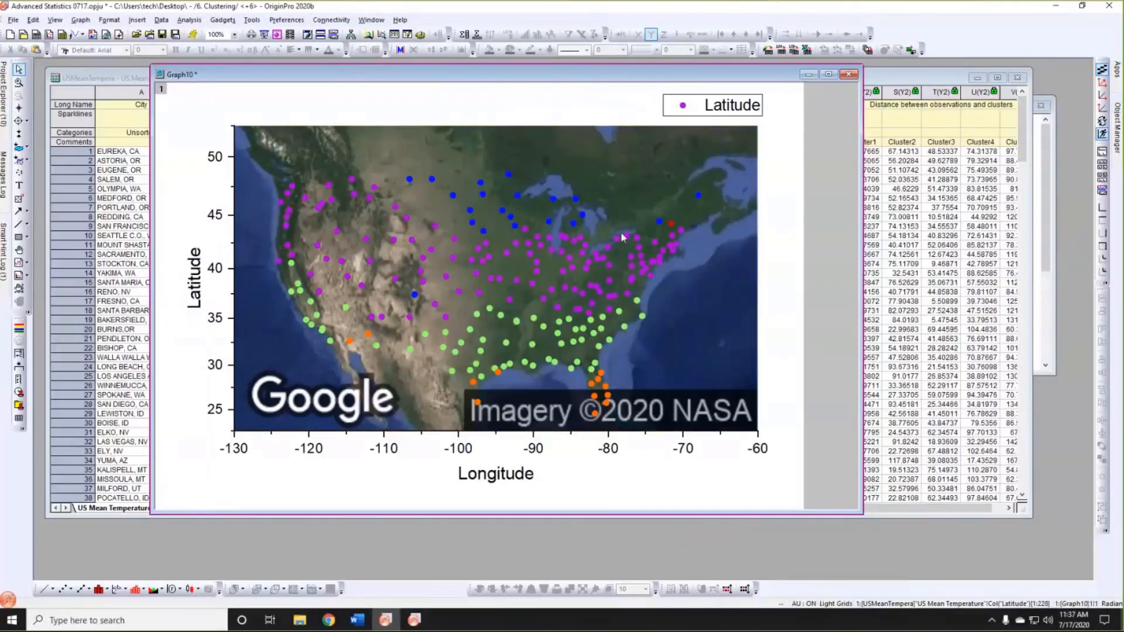
Open the 7. Survival Analysis project folder and review the Status and Drug columns of the SurvivedRats worksheet.
{"action": "mouse_move", "coordinate": [6, 104]}
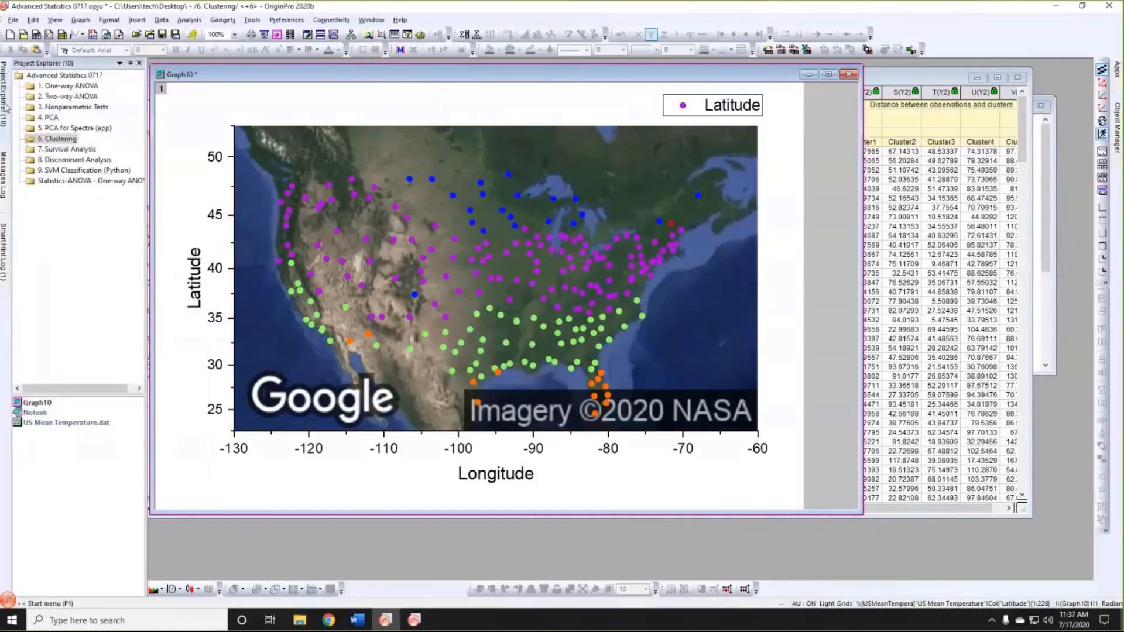
{"action": "left_click", "coordinate": [67, 149]}
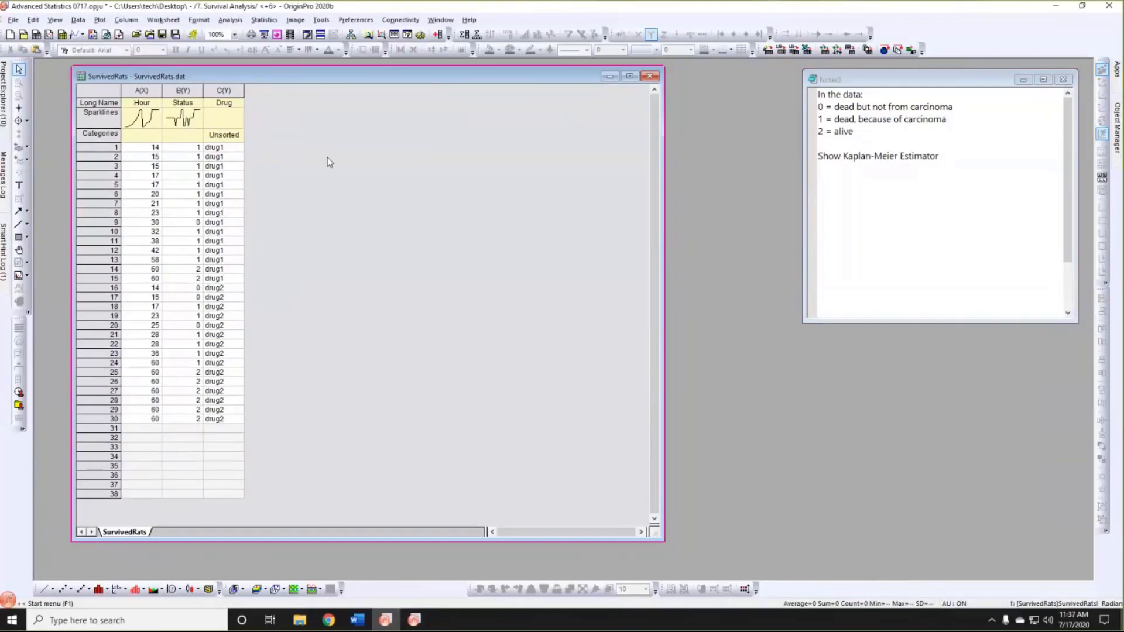
{"action": "left_click", "coordinate": [230, 91]}
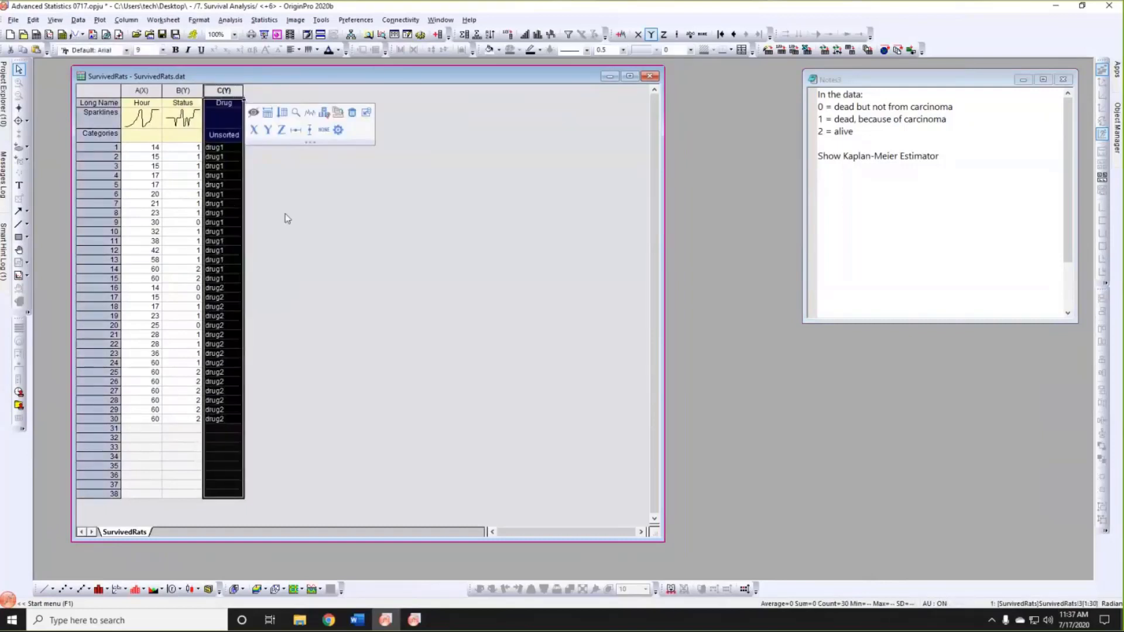
{"action": "left_click", "coordinate": [337, 211]}
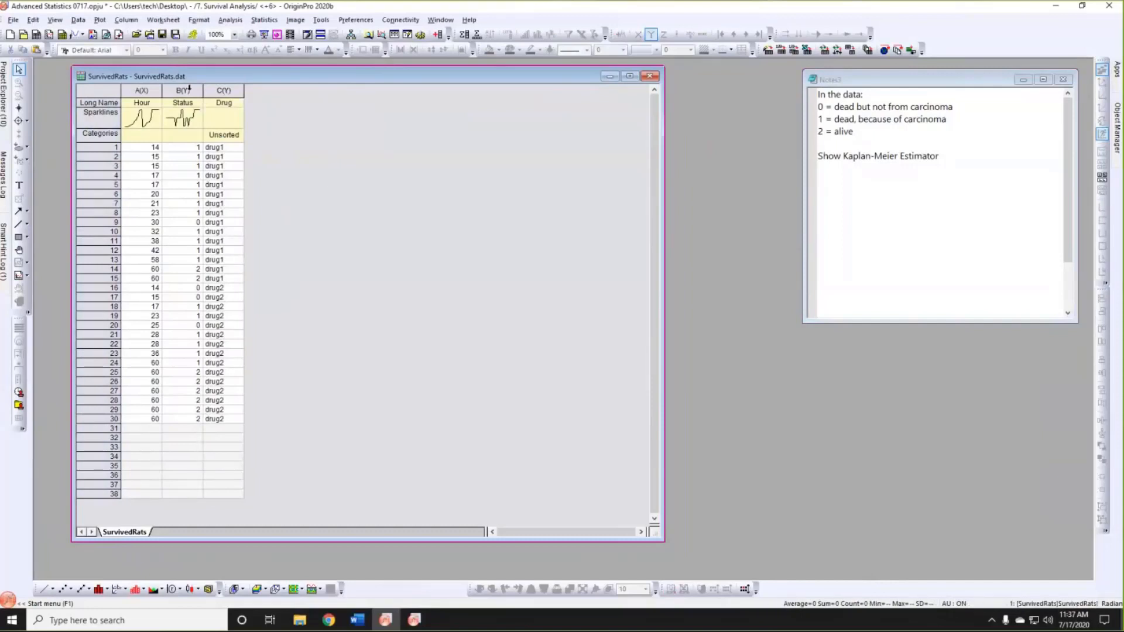
{"action": "left_click", "coordinate": [189, 90]}
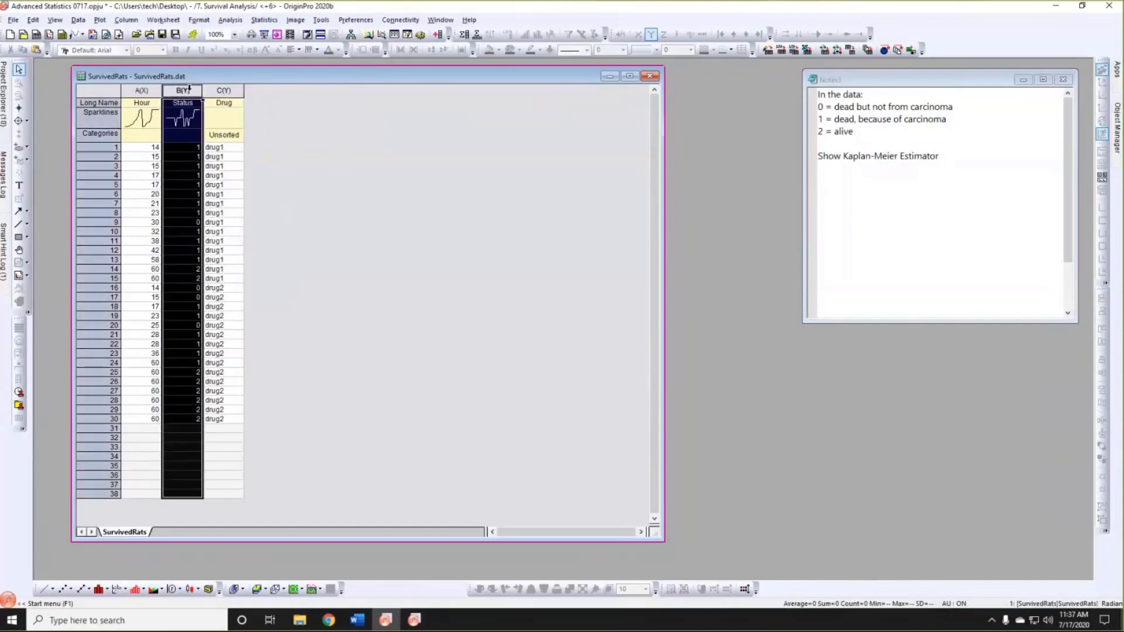
{"action": "left_click", "coordinate": [307, 212]}
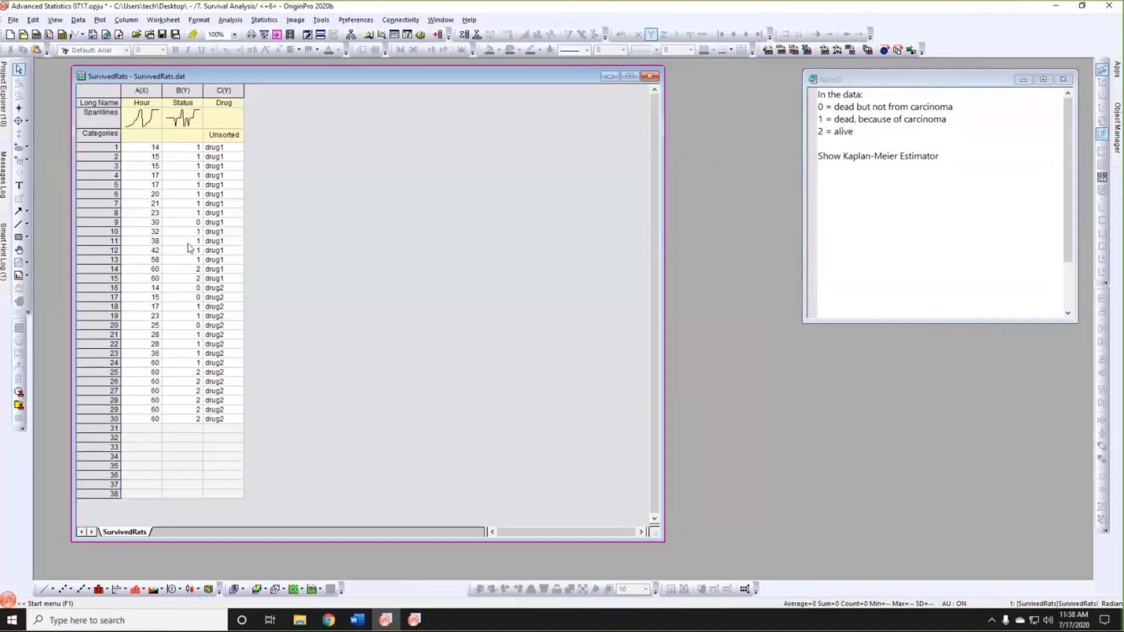
{"action": "left_click", "coordinate": [189, 279]}
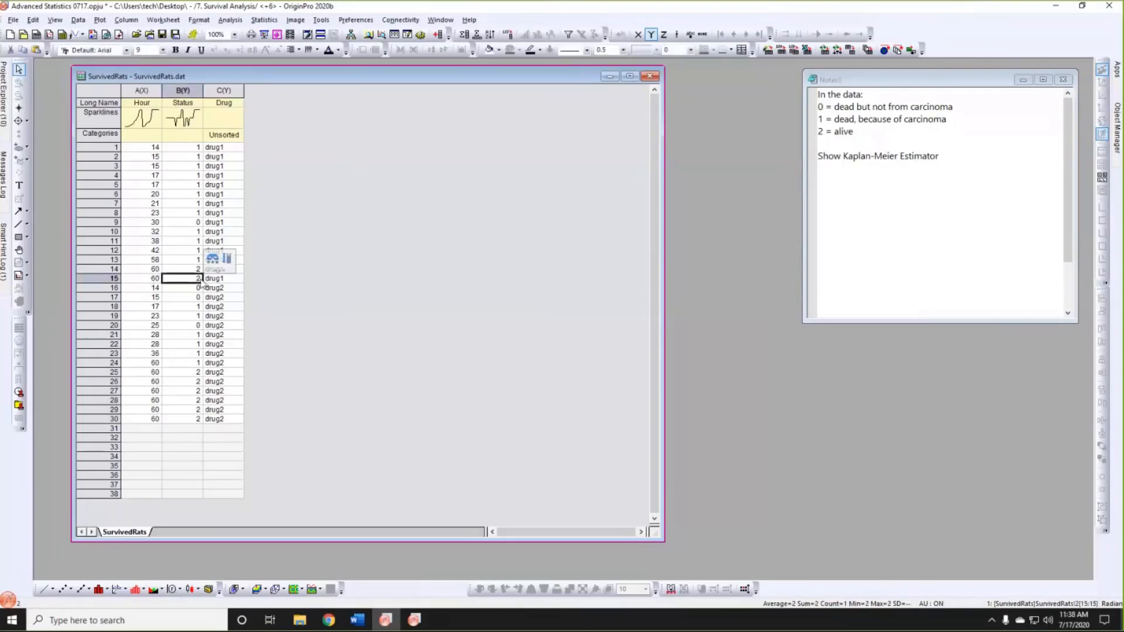
{"action": "left_click", "coordinate": [394, 280]}
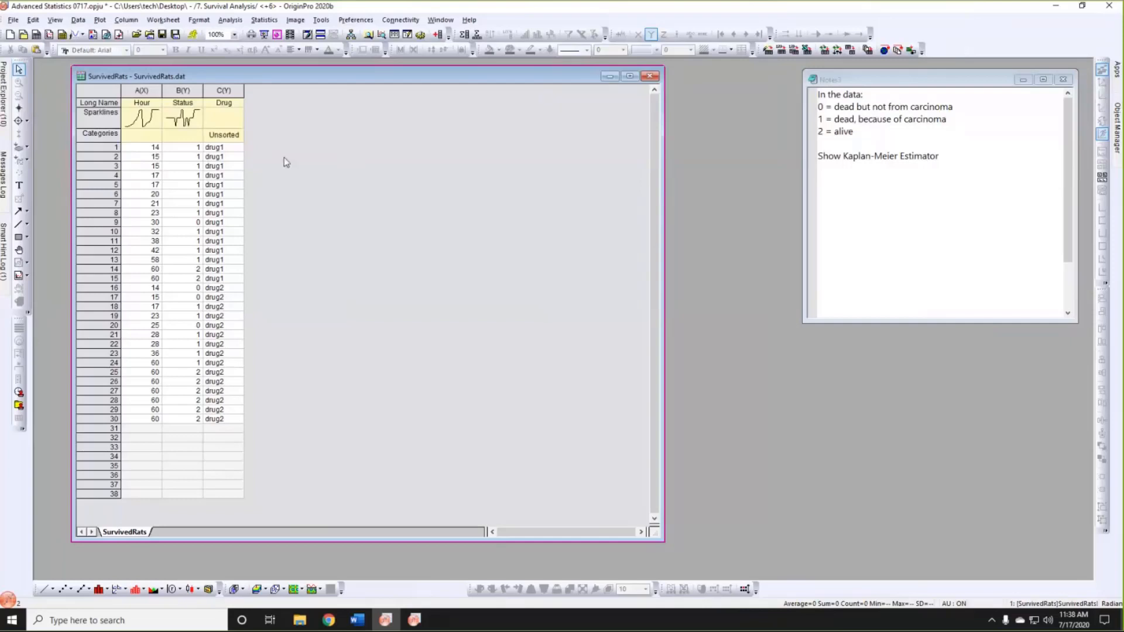
{"action": "left_click", "coordinate": [246, 91]}
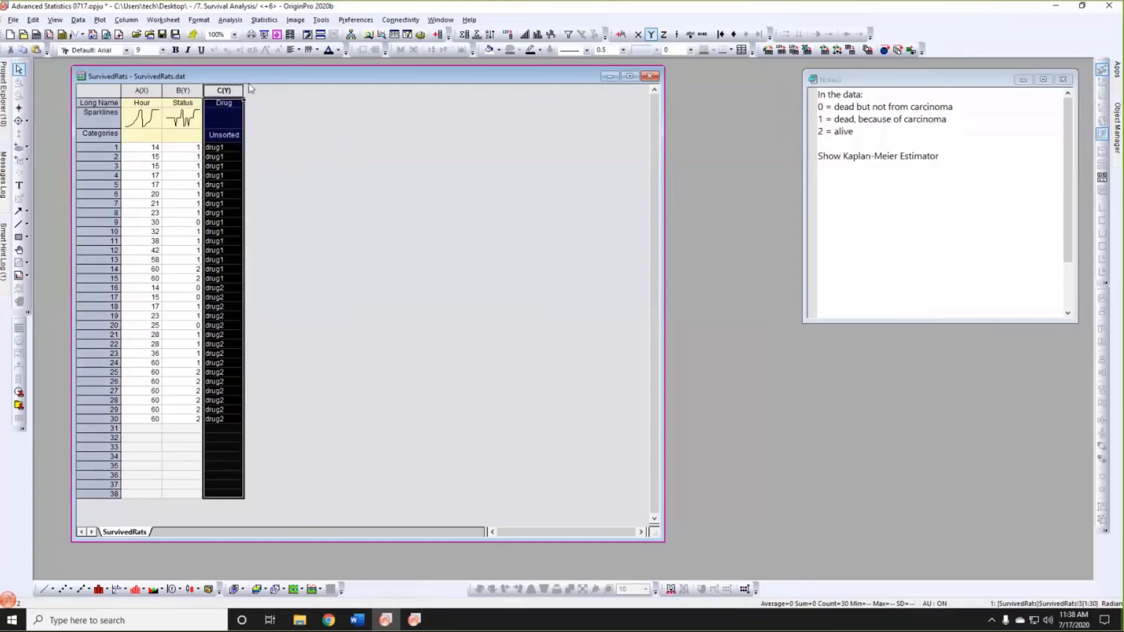
{"action": "left_click", "coordinate": [263, 105]}
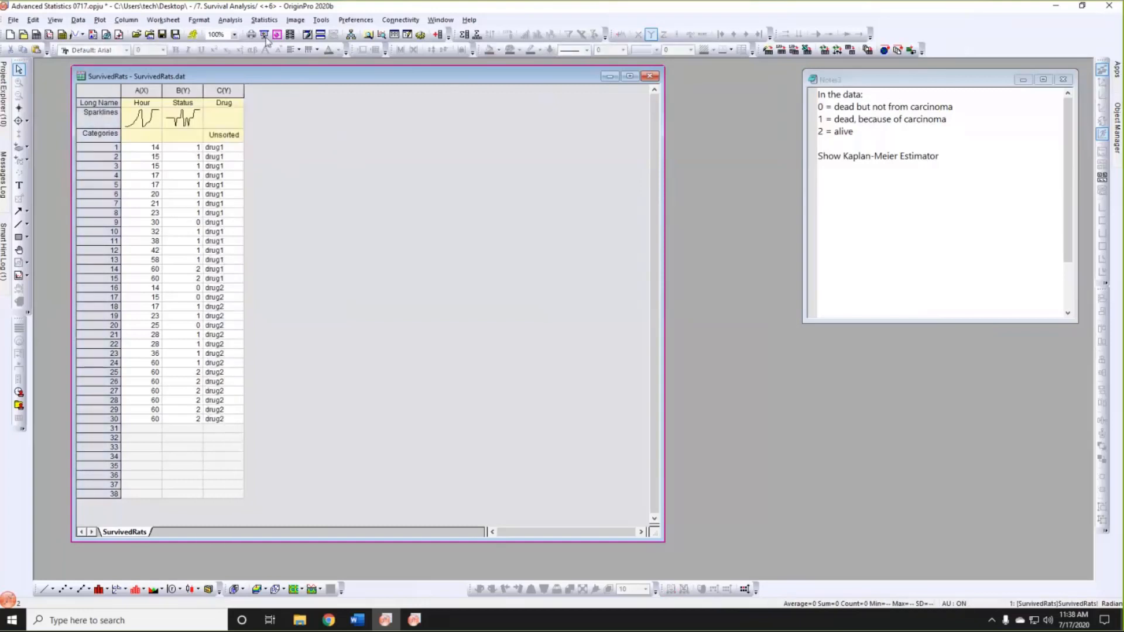
Start a Kaplan-Meier Estimator analysis with Hour as the time range, Status as the censor range and Drug as the grouping range.
{"action": "left_click", "coordinate": [265, 20]}
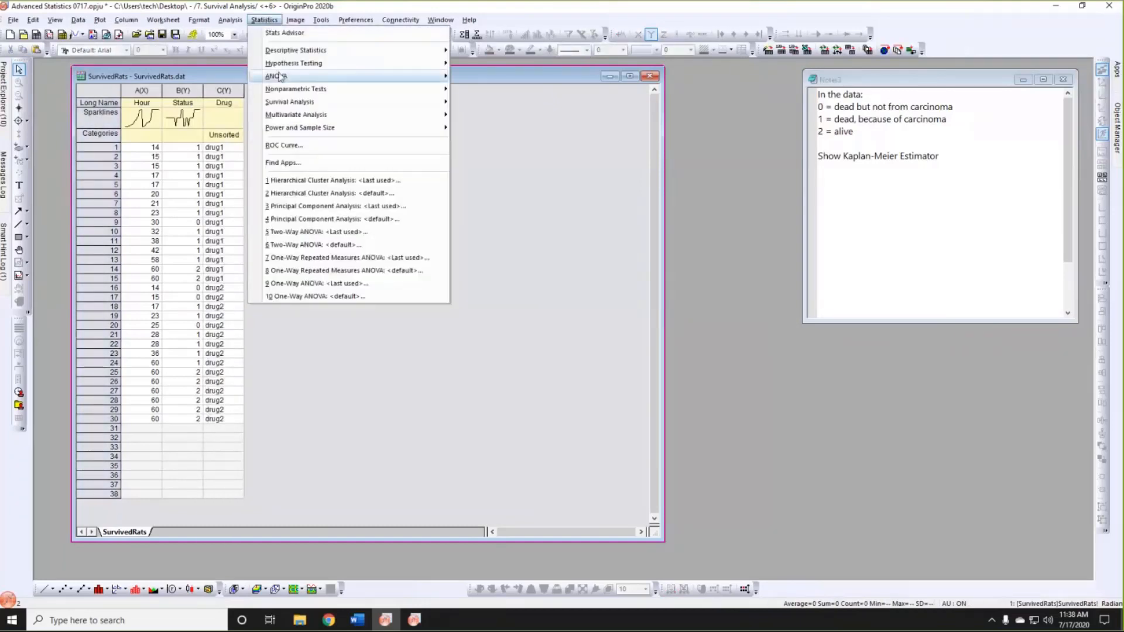
{"action": "mouse_move", "coordinate": [284, 104]}
{"action": "mouse_move", "coordinate": [481, 105]}
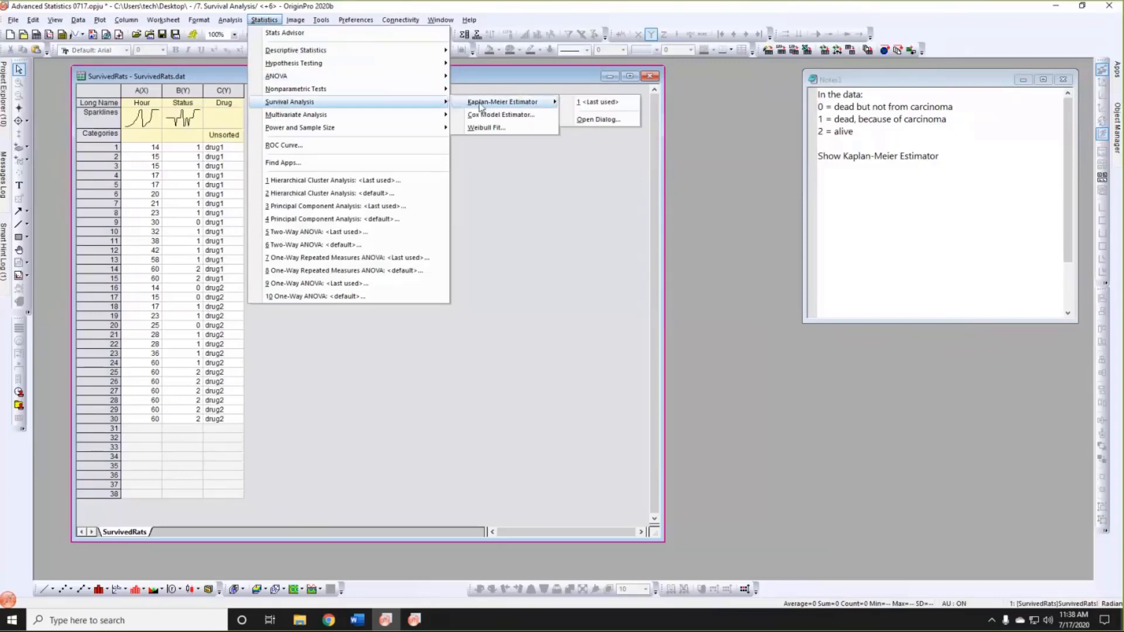
{"action": "left_click", "coordinate": [581, 121]}
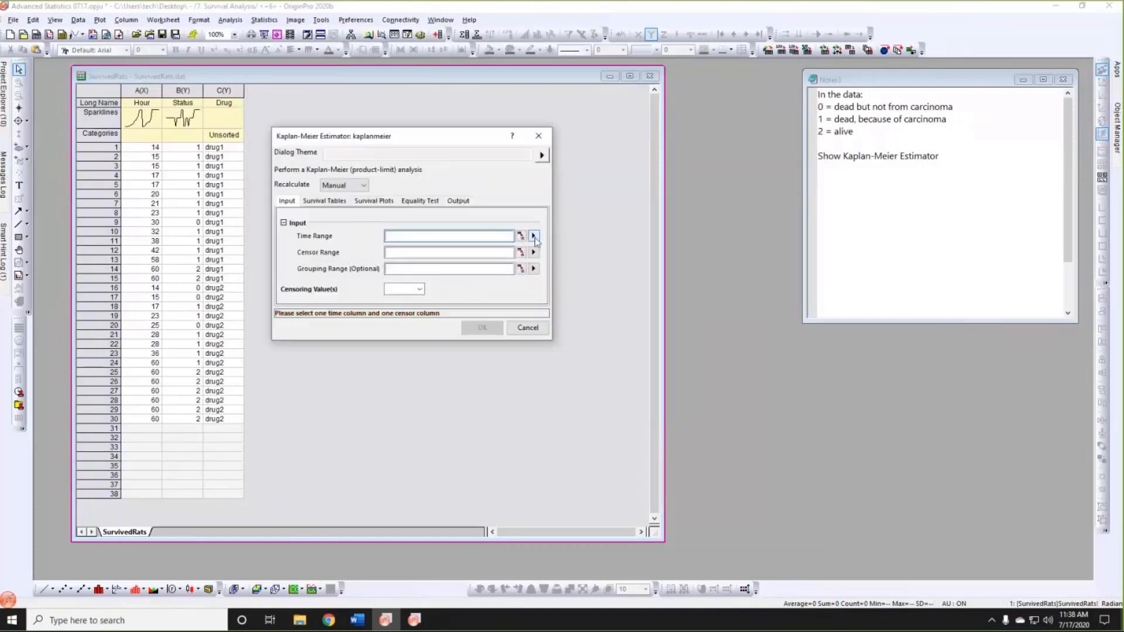
{"action": "left_click", "coordinate": [534, 235]}
{"action": "left_click", "coordinate": [556, 237]}
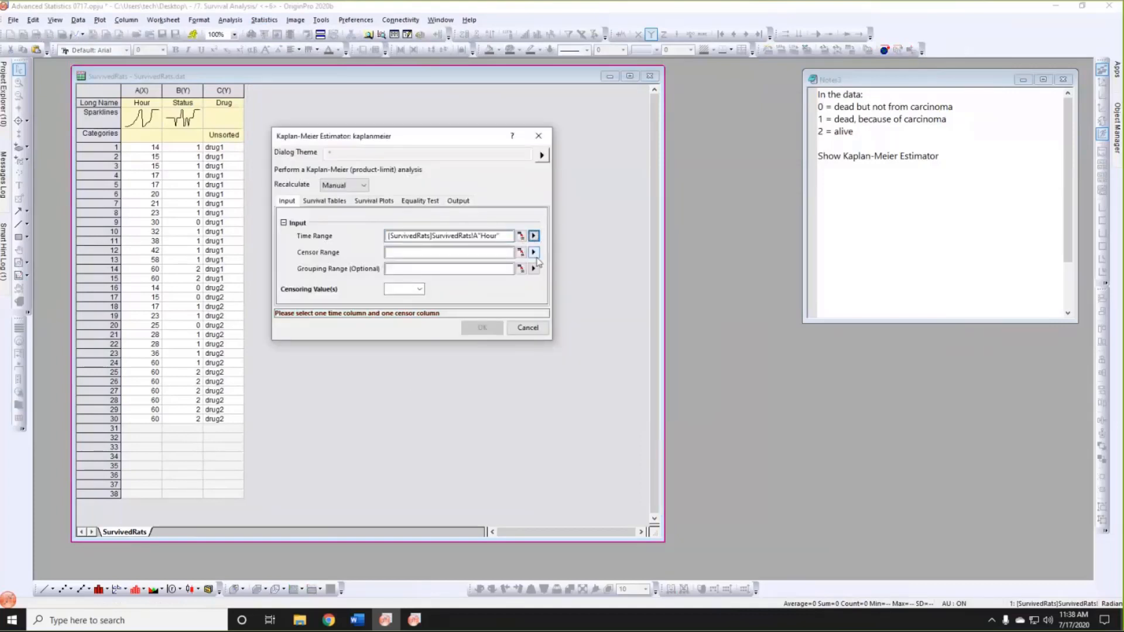
{"action": "left_click", "coordinate": [533, 252]}
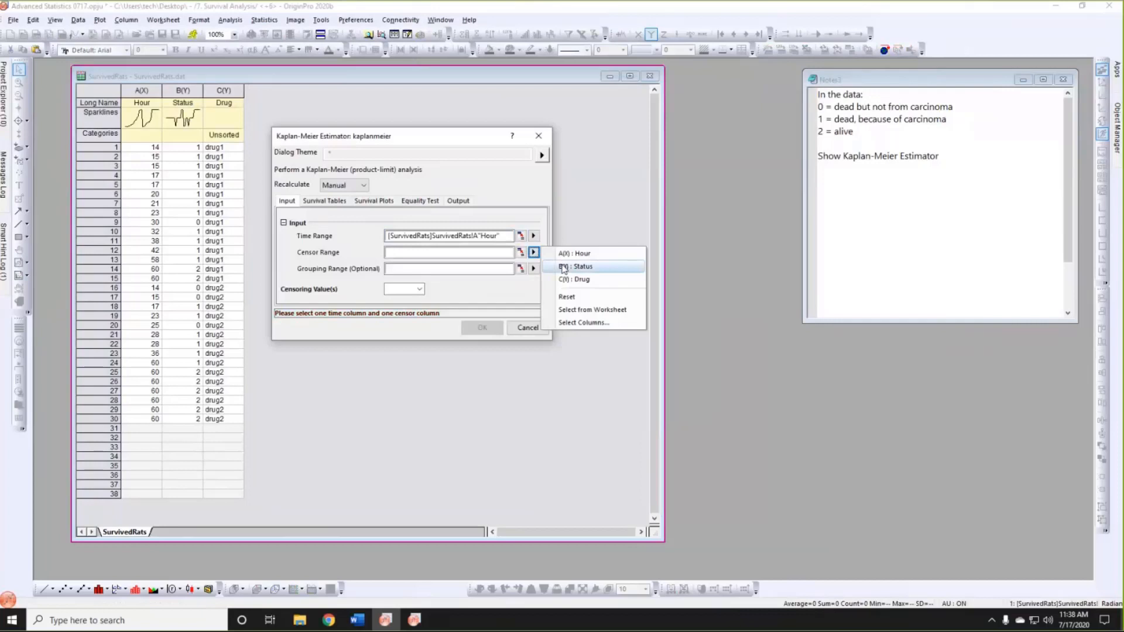
{"action": "left_click", "coordinate": [564, 267]}
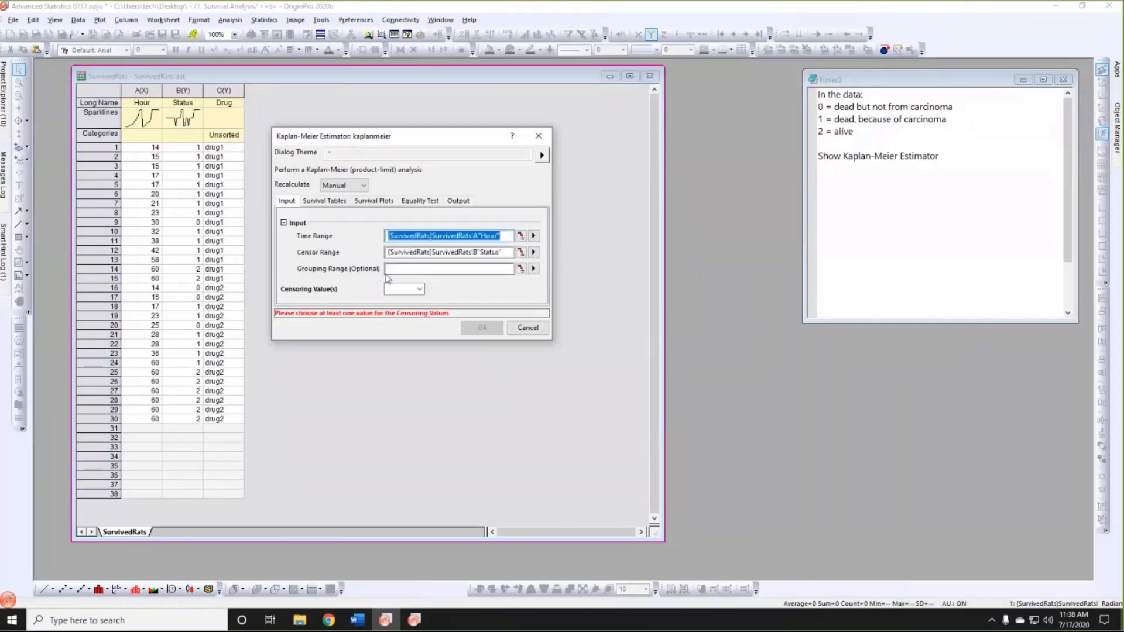
{"action": "left_click", "coordinate": [534, 271]}
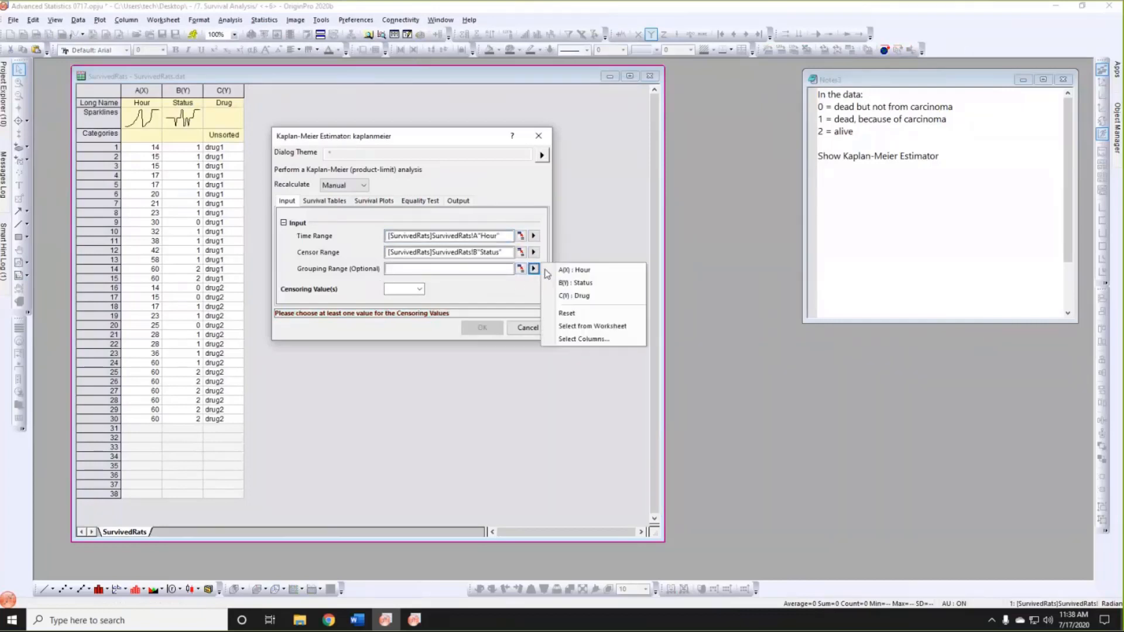
{"action": "left_click", "coordinate": [566, 293]}
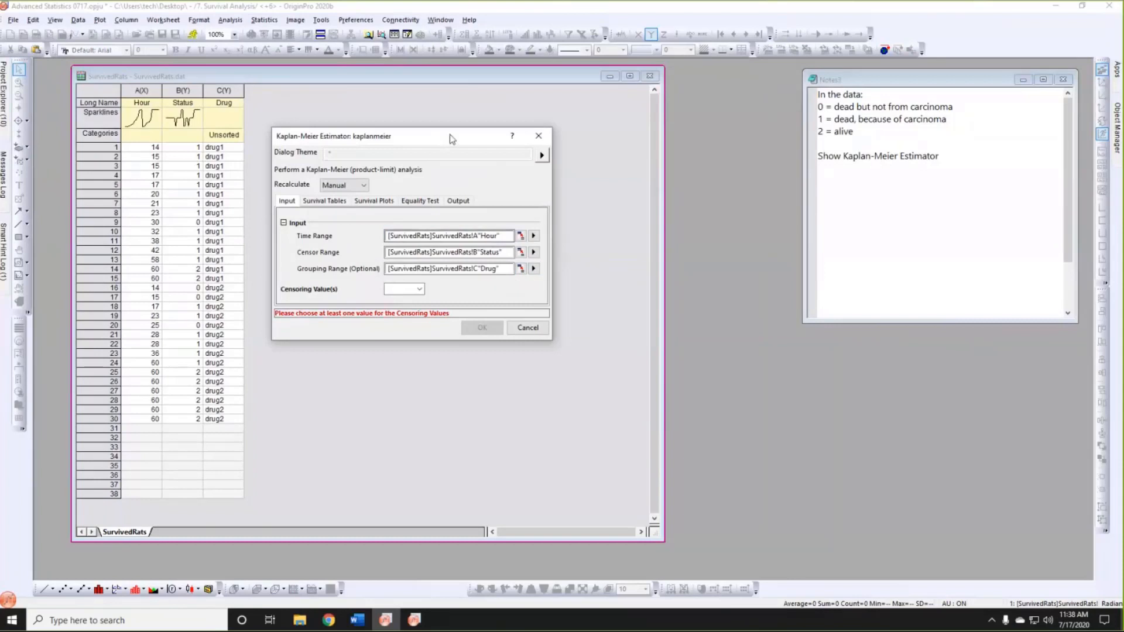
Set the censoring values to 0 and 2 and run the Kaplan-Meier analysis.
{"action": "left_click_drag", "start_coordinate": [449, 135], "coordinate": [459, 131]}
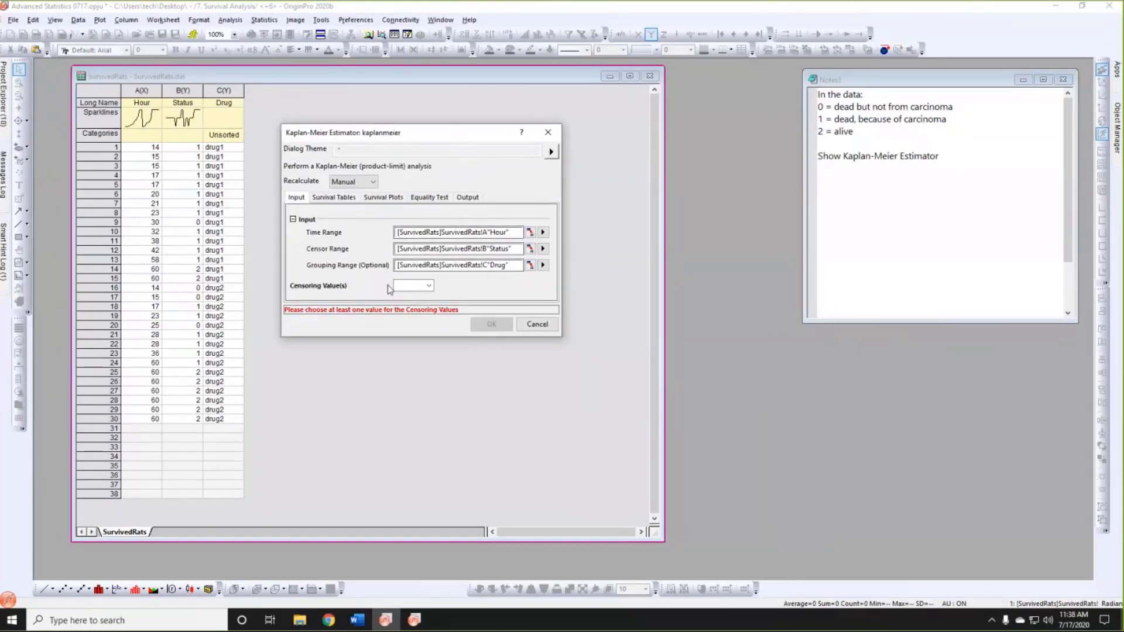
{"action": "left_click", "coordinate": [421, 285]}
{"action": "type", "text": "0 2"}
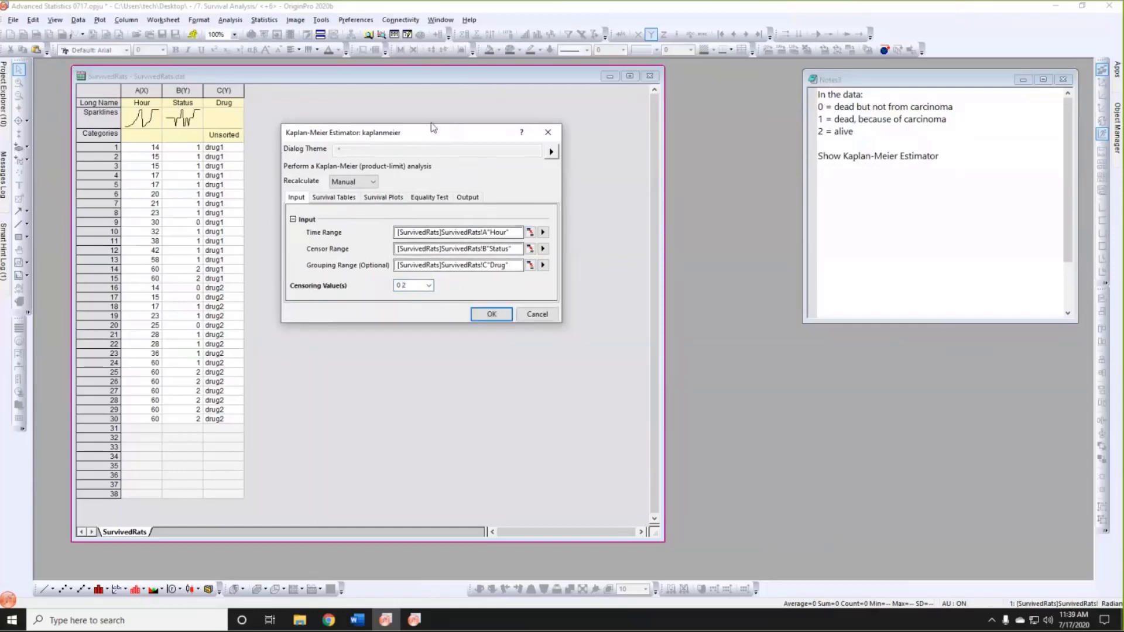
{"action": "left_click_drag", "start_coordinate": [434, 130], "coordinate": [442, 116]}
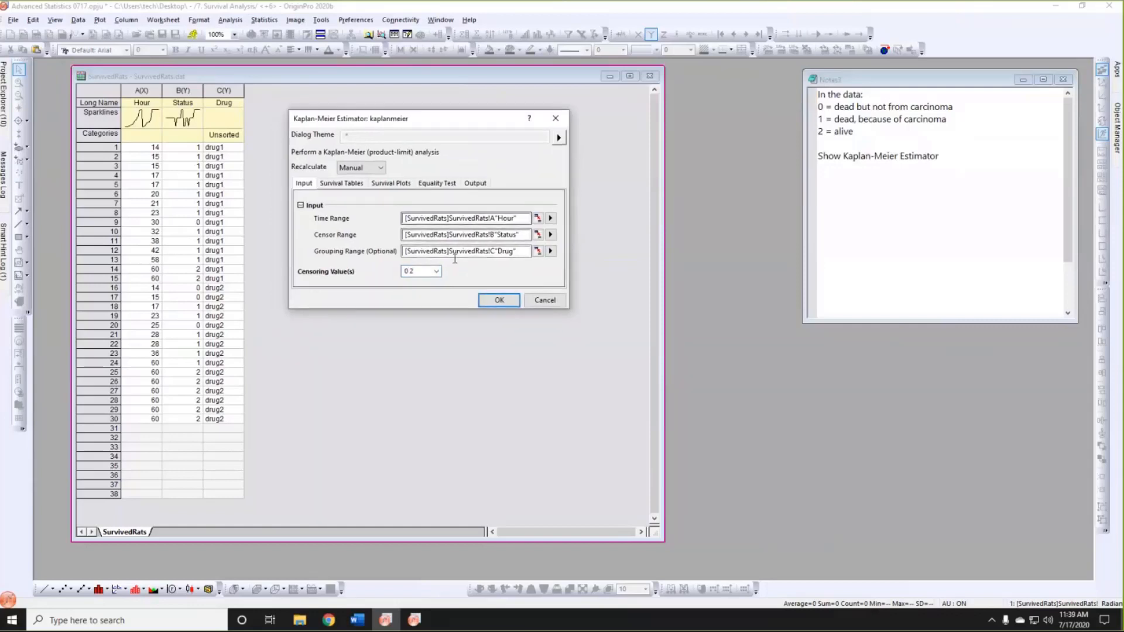
{"action": "left_click", "coordinate": [497, 300]}
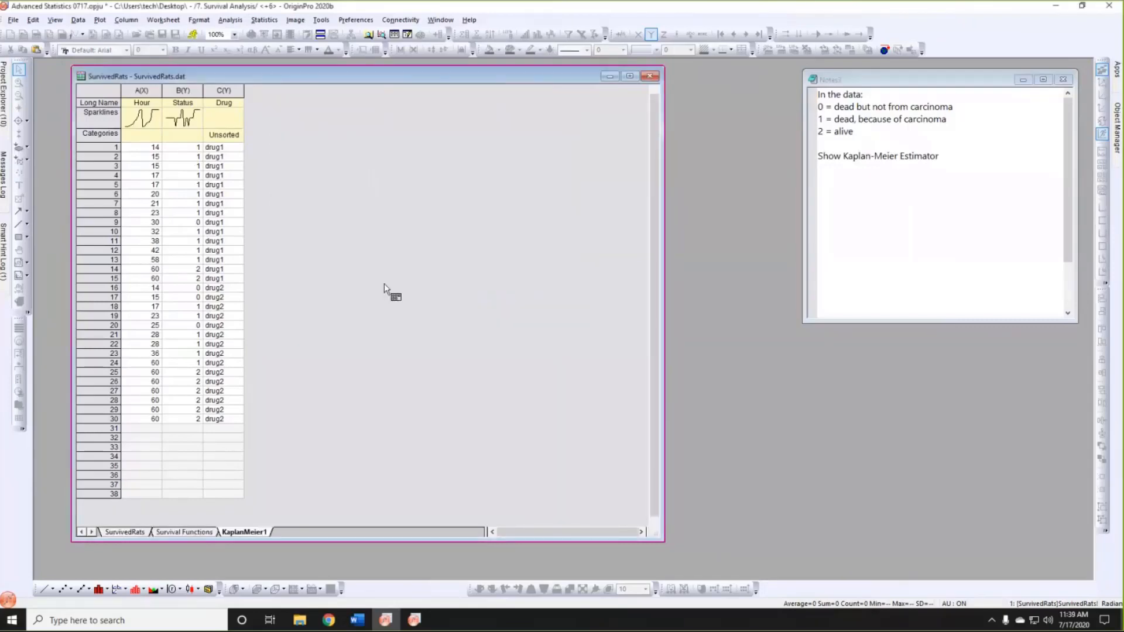
Open the Survival Function plot from the end of the KaplanMeier1 report and enlarge its window.
{"action": "scroll", "coordinate": [386, 288], "scroll_direction": "down", "scroll_amount": 10}
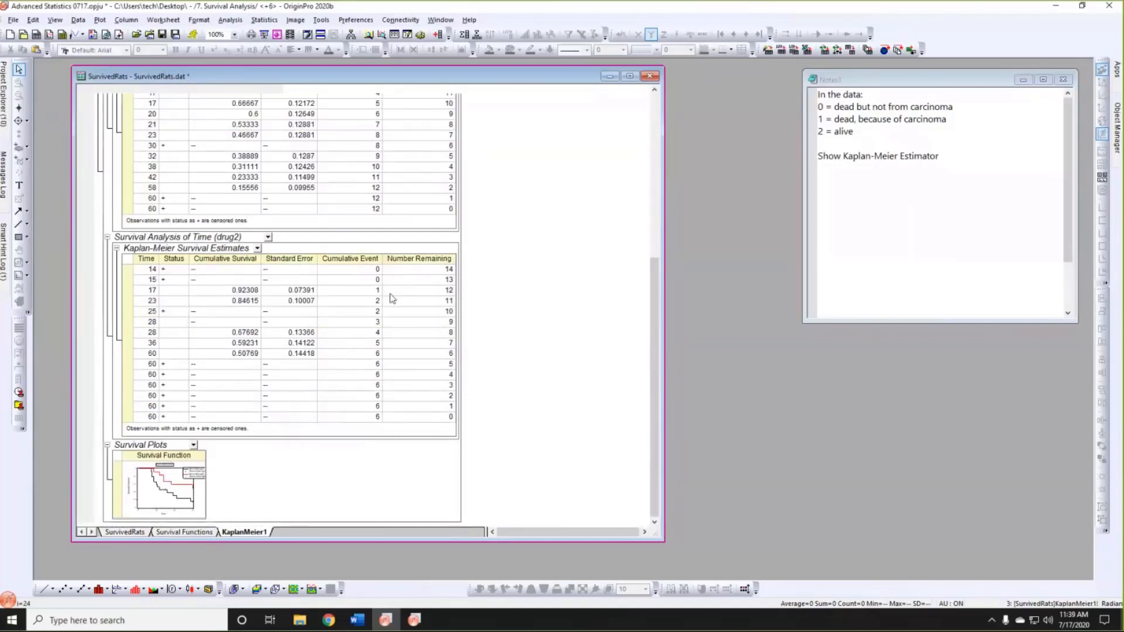
{"action": "left_click", "coordinate": [160, 486]}
{"action": "double_click", "coordinate": [160, 486]}
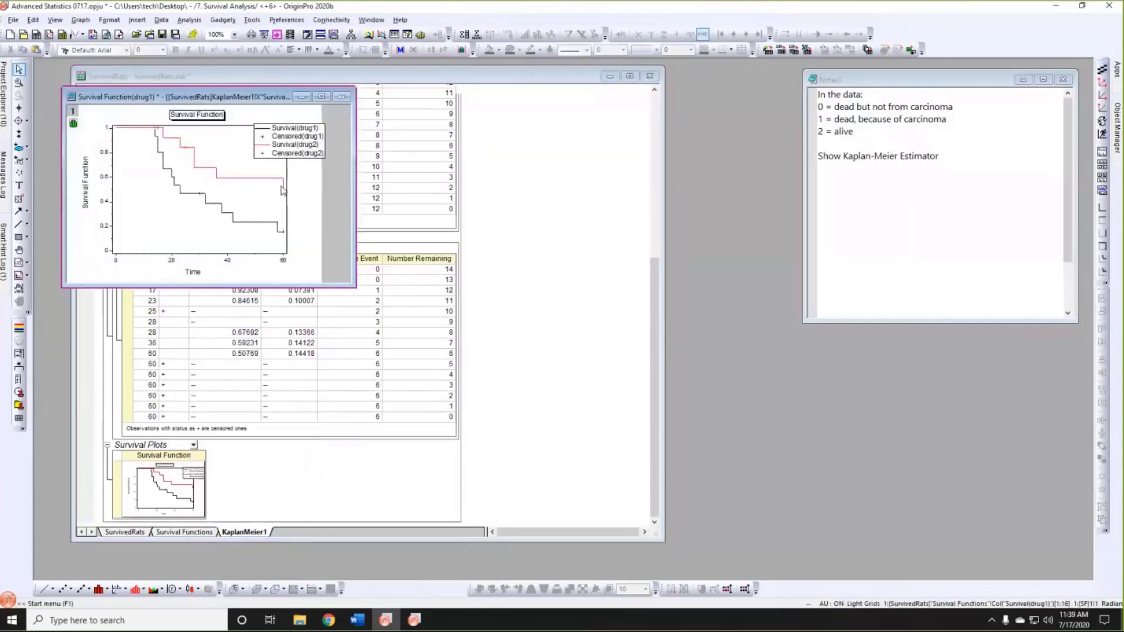
{"action": "left_click_drag", "start_coordinate": [350, 285], "coordinate": [637, 464]}
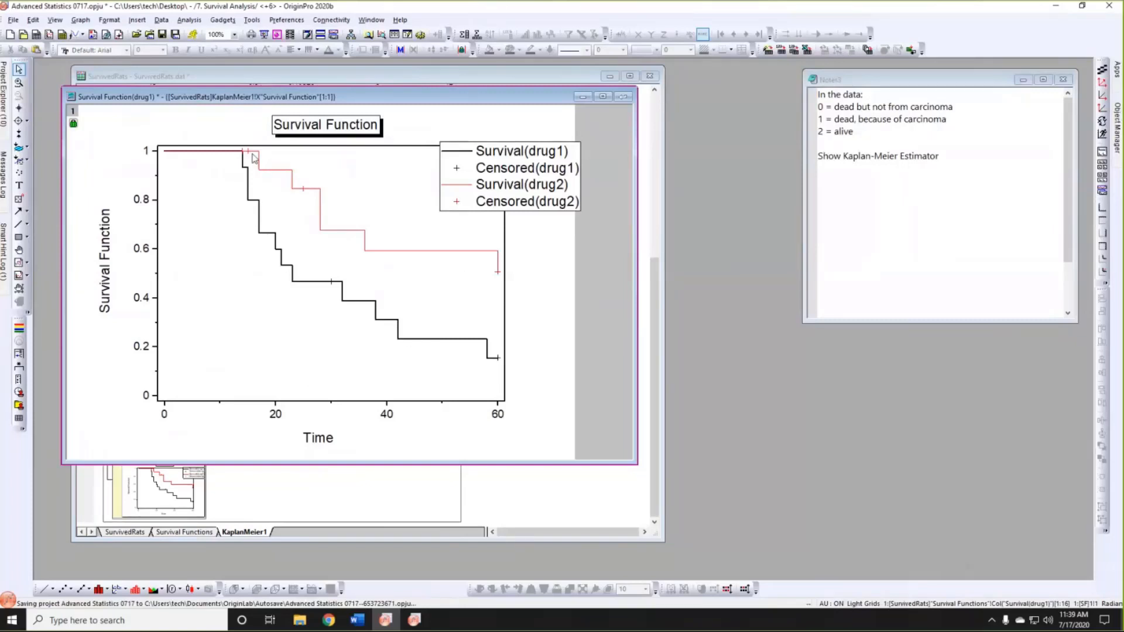
Examine the data tooltips of the censored drug2 points on the survival curve and close the plot back into the report.
{"action": "mouse_move", "coordinate": [250, 156]}
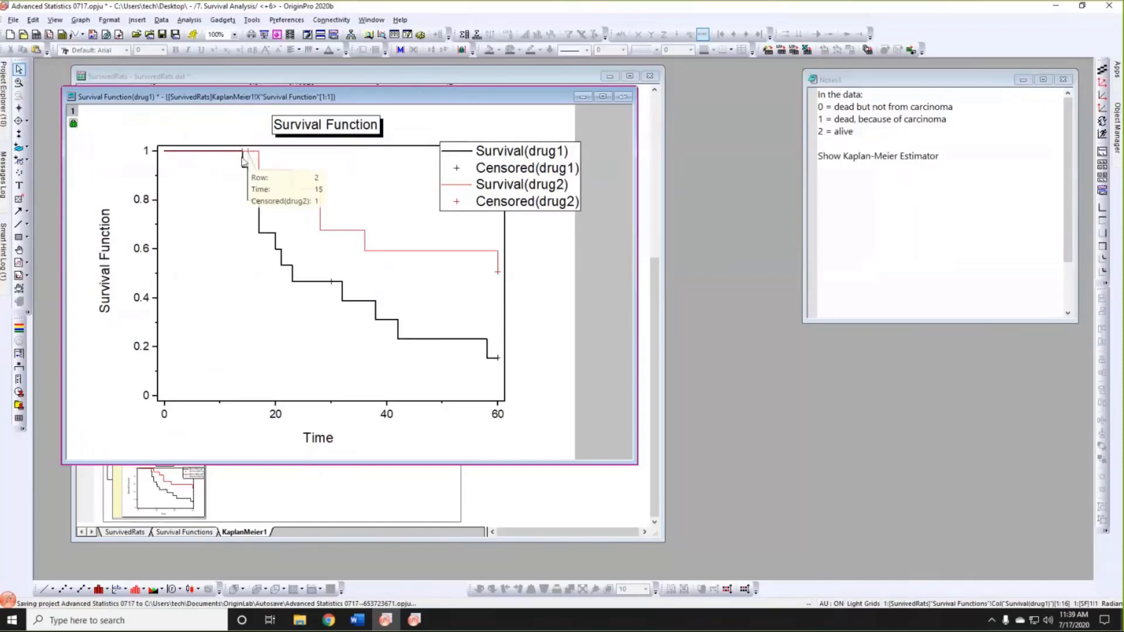
{"action": "left_click", "coordinate": [267, 156]}
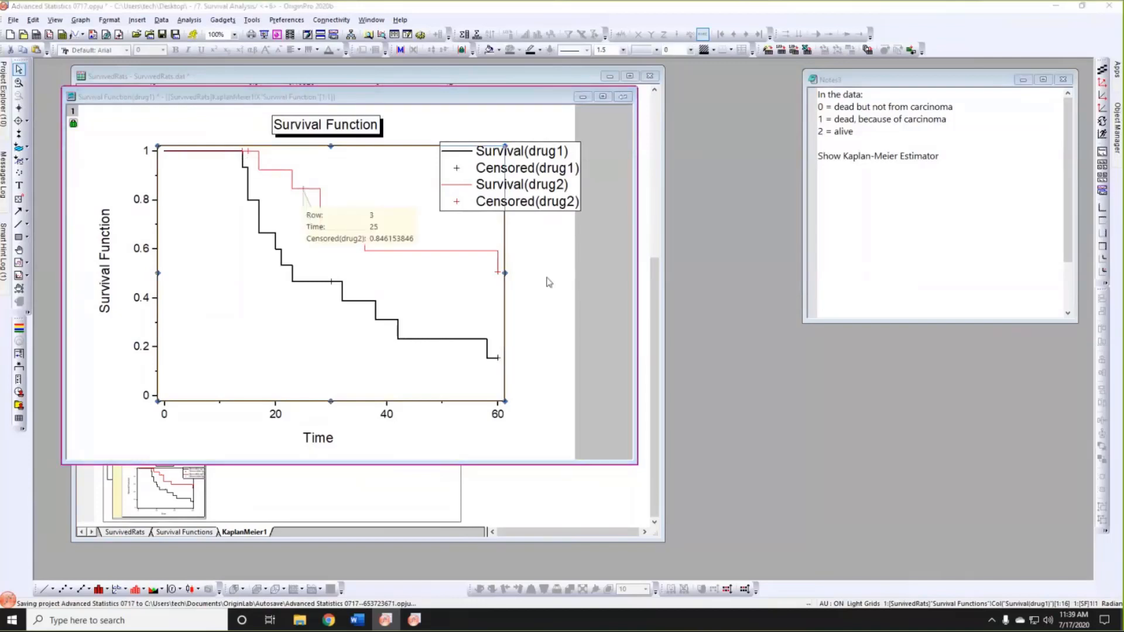
{"action": "left_click", "coordinate": [565, 284]}
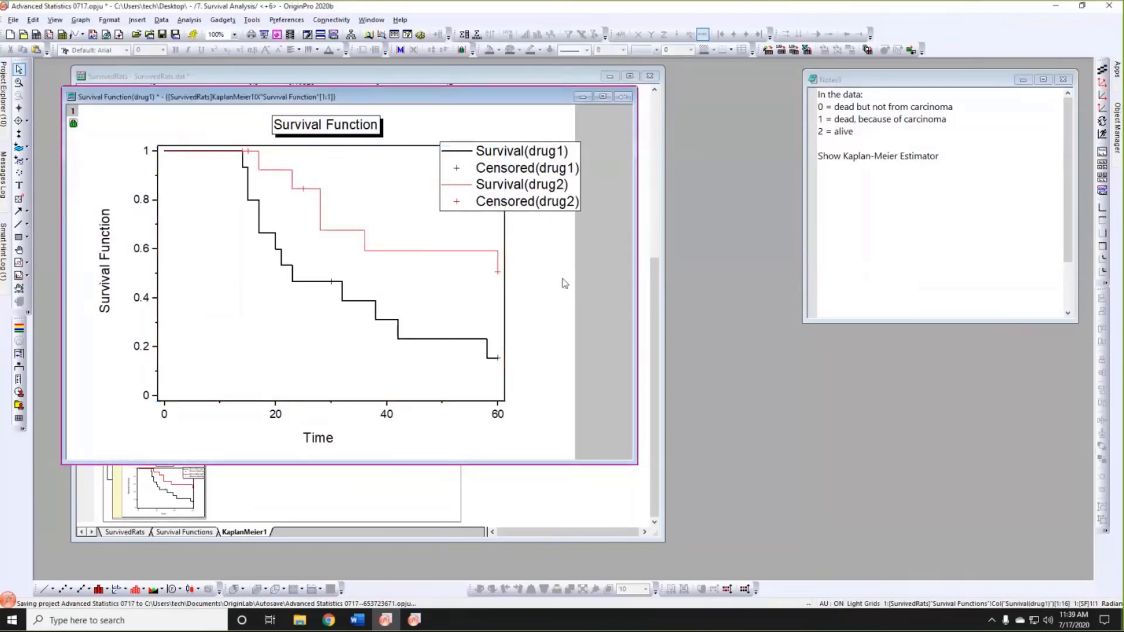
{"action": "left_click", "coordinate": [625, 99]}
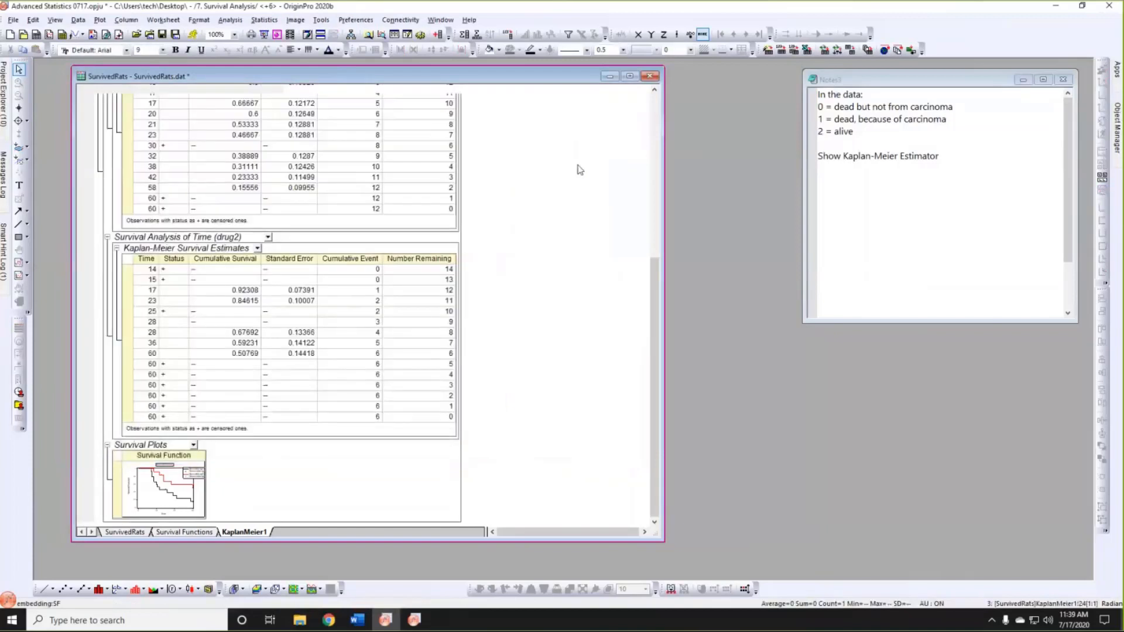
{"action": "left_click", "coordinate": [575, 175]}
Open the 8. Discriminant Analysis project folder and move the Fisher's Iris worksheet clear of the folder list.
{"action": "mouse_move", "coordinate": [7, 94]}
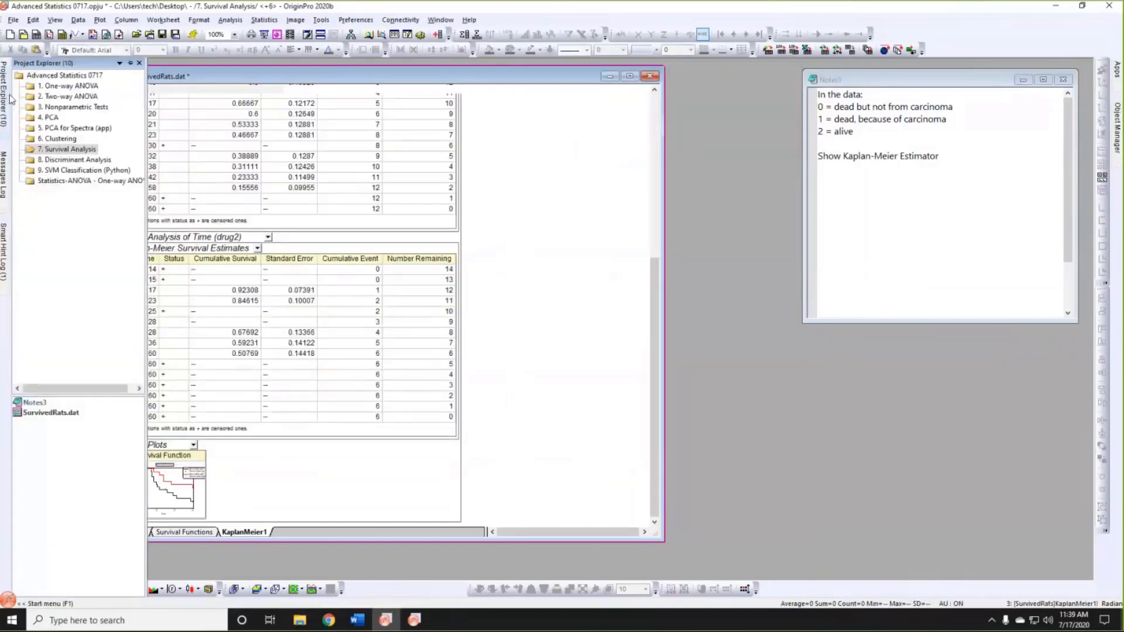
{"action": "left_click", "coordinate": [59, 160]}
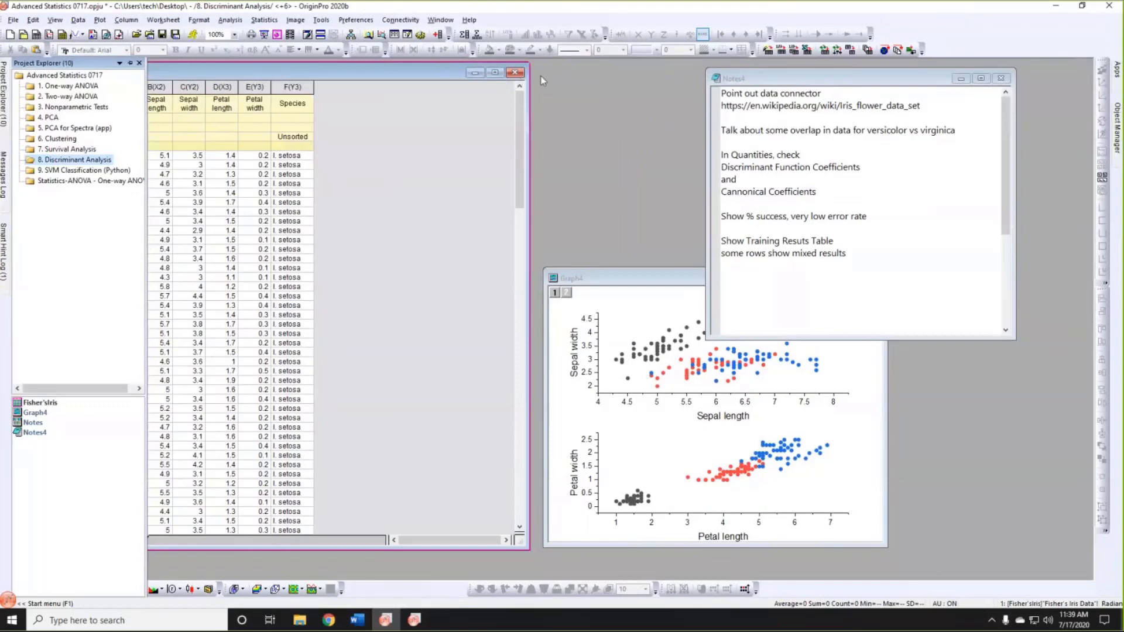
{"action": "mouse_move", "coordinate": [442, 71]}
{"action": "left_mouse_down"}
{"action": "mouse_move", "coordinate": [540, 77]}
{"action": "mouse_move", "coordinate": [452, 79]}
{"action": "left_mouse_up"}
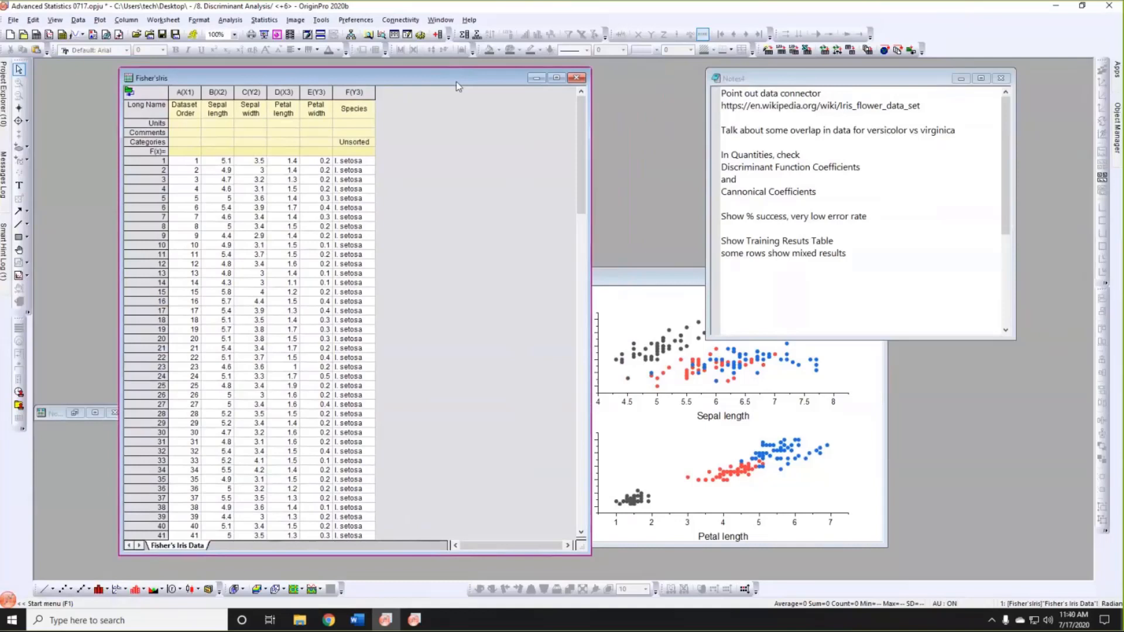
Review the Species column of the Fisher's Iris worksheet through its different species rows.
{"action": "left_click", "coordinate": [354, 92]}
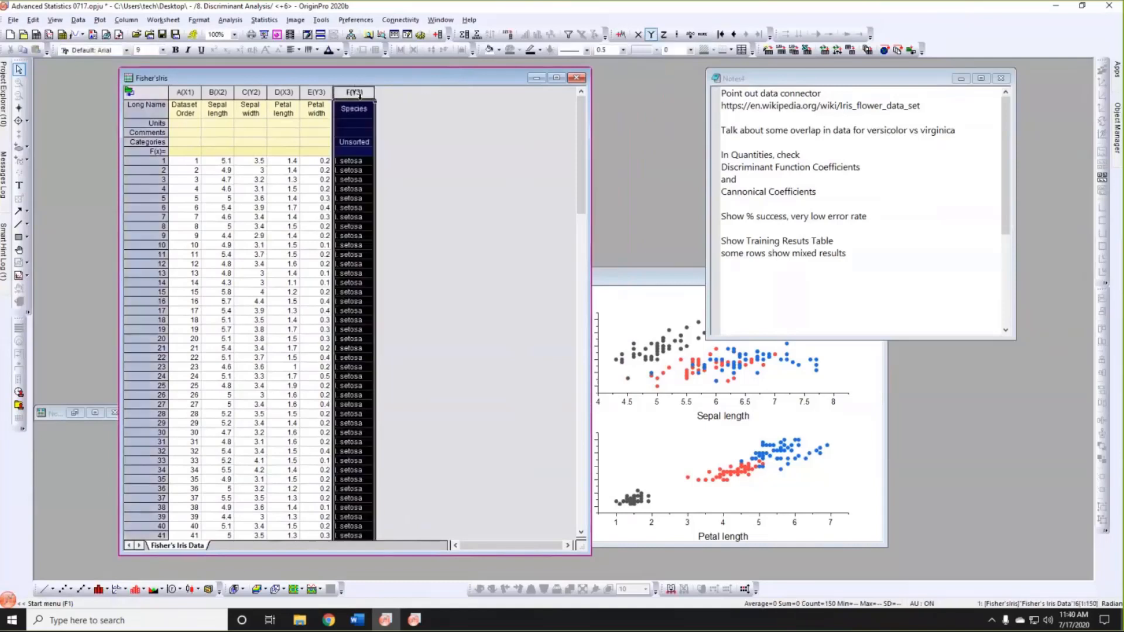
{"action": "left_click", "coordinate": [409, 146]}
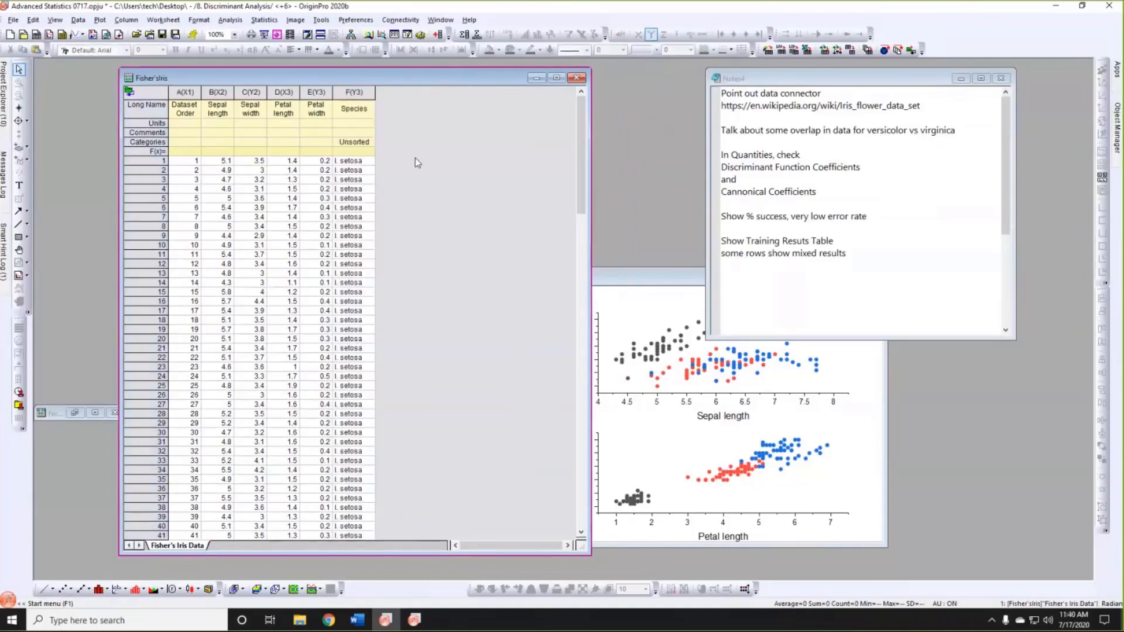
{"action": "scroll", "coordinate": [417, 169], "scroll_direction": "down", "scroll_amount": 10}
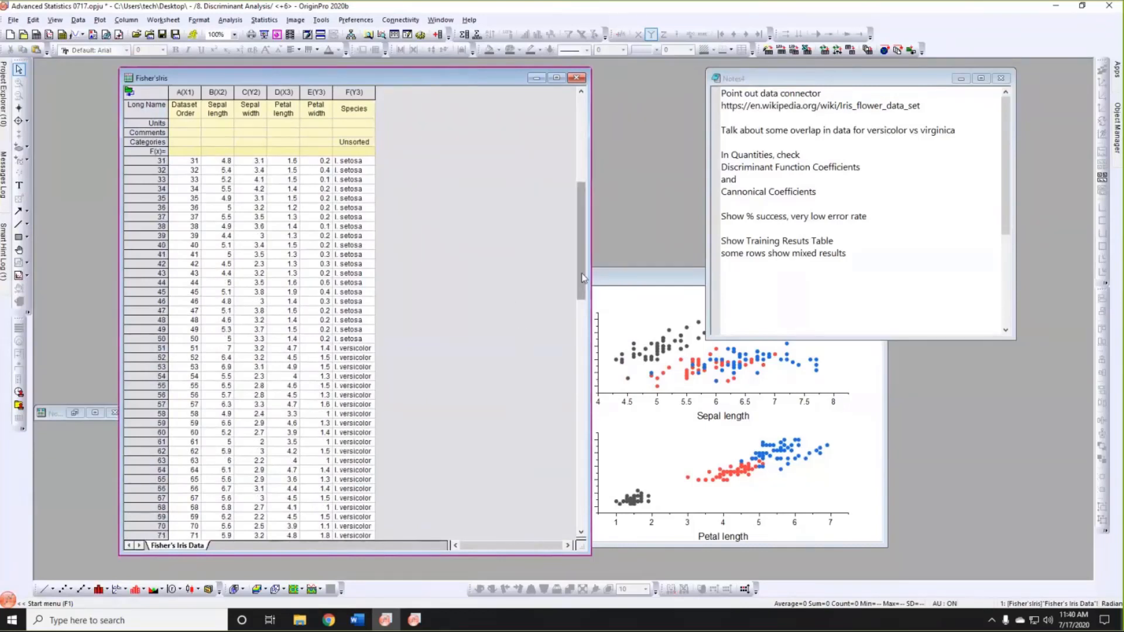
{"action": "left_click_drag", "start_coordinate": [583, 278], "coordinate": [577, 187]}
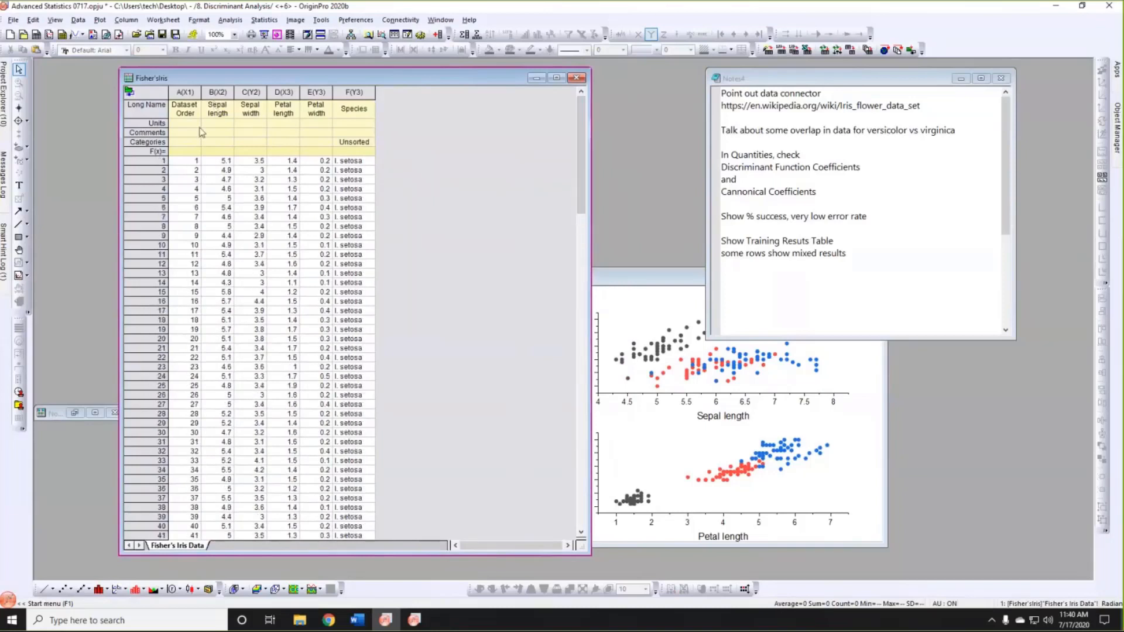
Review the sepal and petal length and width columns of the Fisher's Iris worksheet, including the first row's measurements.
{"action": "left_click", "coordinate": [219, 94]}
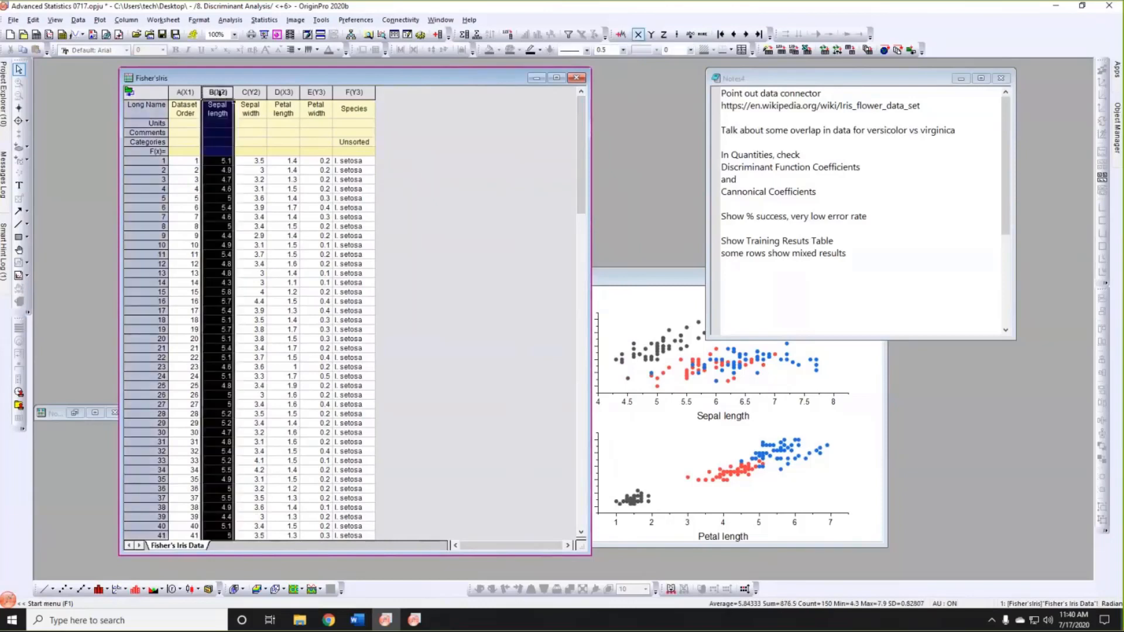
{"action": "left_click", "coordinate": [283, 94]}
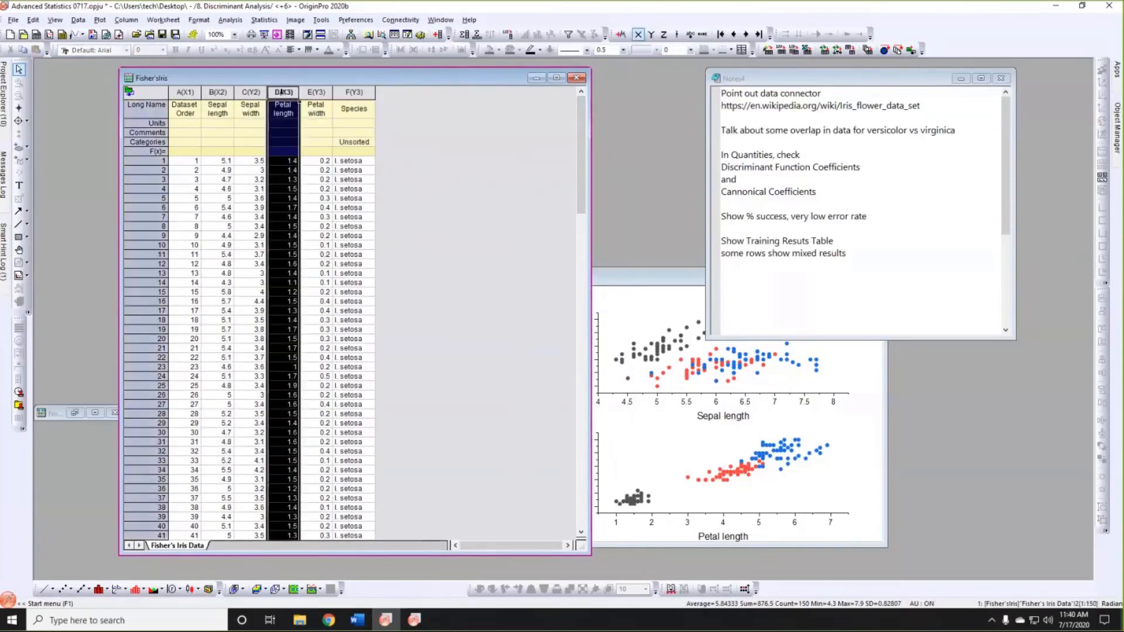
{"action": "left_click", "coordinate": [427, 170]}
{"action": "left_click_drag", "start_coordinate": [395, 79], "coordinate": [370, 87]}
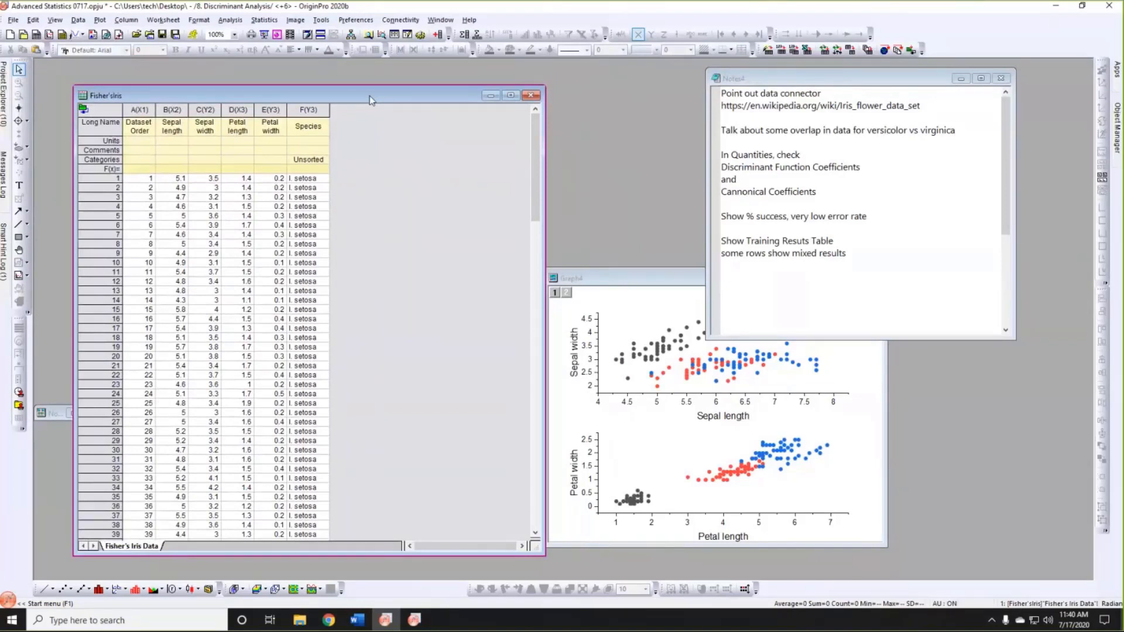
{"action": "left_click_drag", "start_coordinate": [175, 109], "coordinate": [271, 111]}
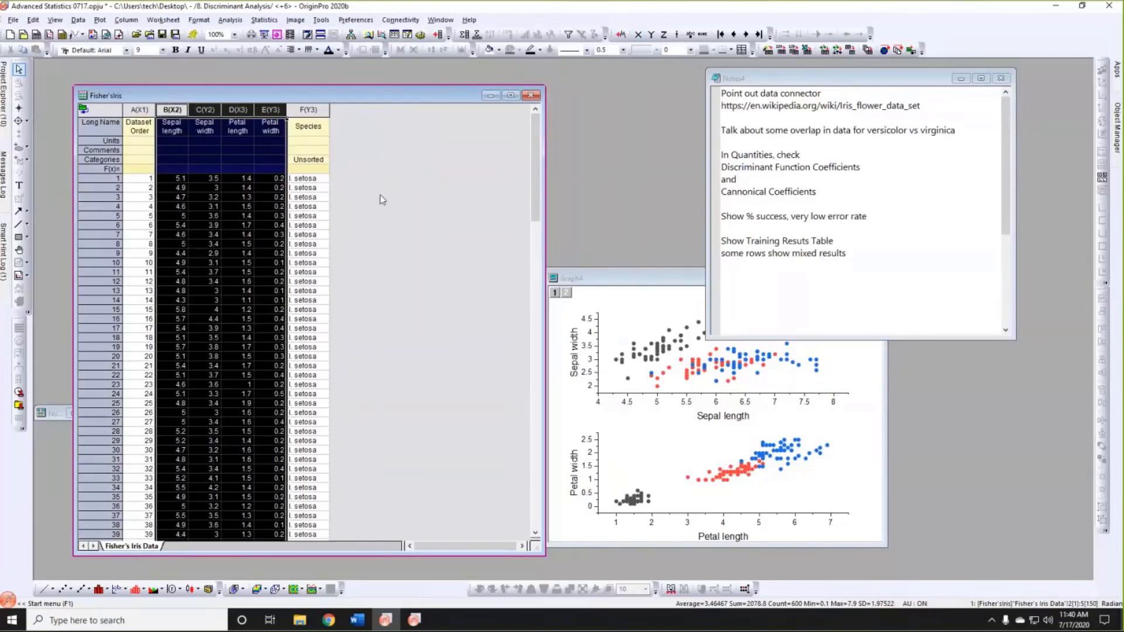
{"action": "left_click", "coordinate": [312, 180]}
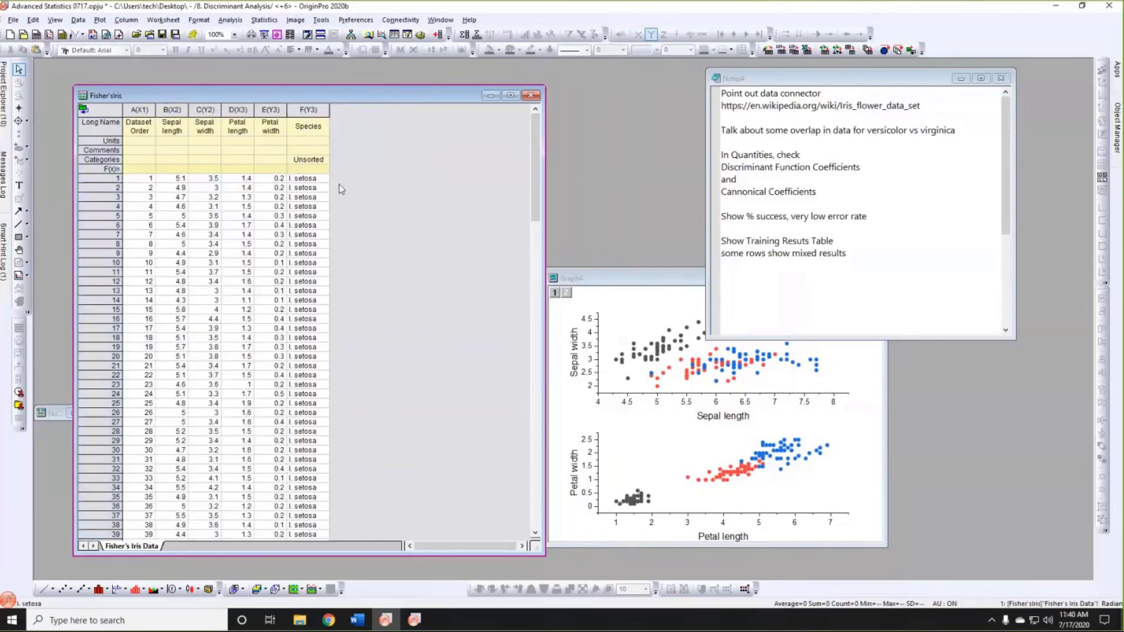
{"action": "left_click", "coordinate": [178, 179]}
{"action": "left_click_drag", "start_coordinate": [178, 179], "coordinate": [275, 181]}
{"action": "left_click", "coordinate": [383, 186]}
Try to access the HTML data connector of the Fisher's Iris worksheet.
{"action": "left_click_drag", "start_coordinate": [158, 91], "coordinate": [160, 84]}
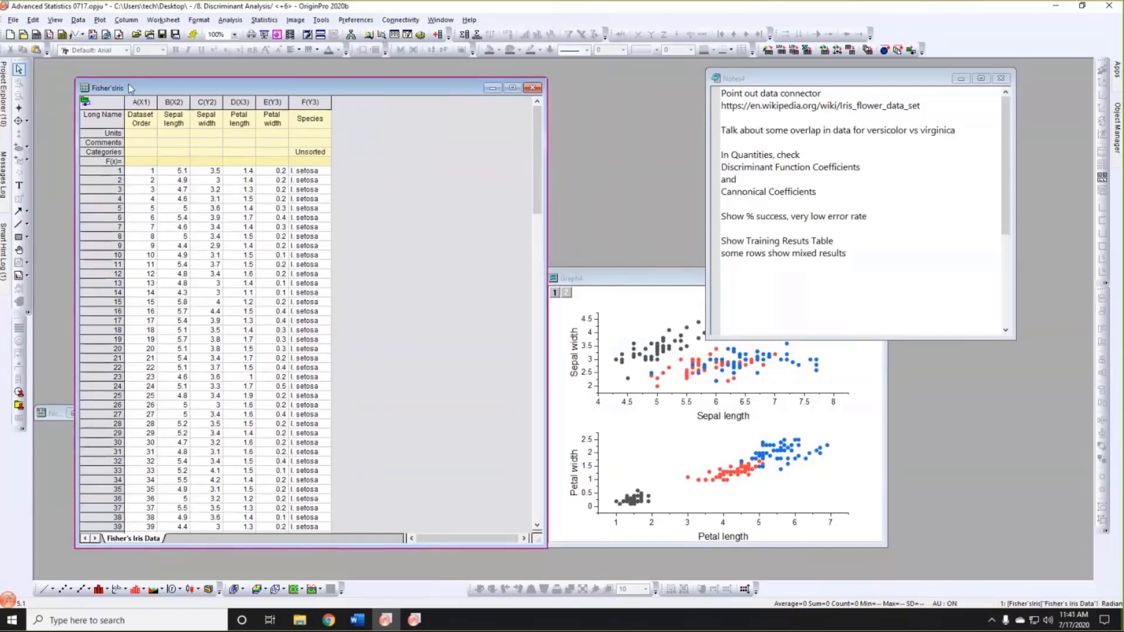
{"action": "left_click", "coordinate": [86, 104]}
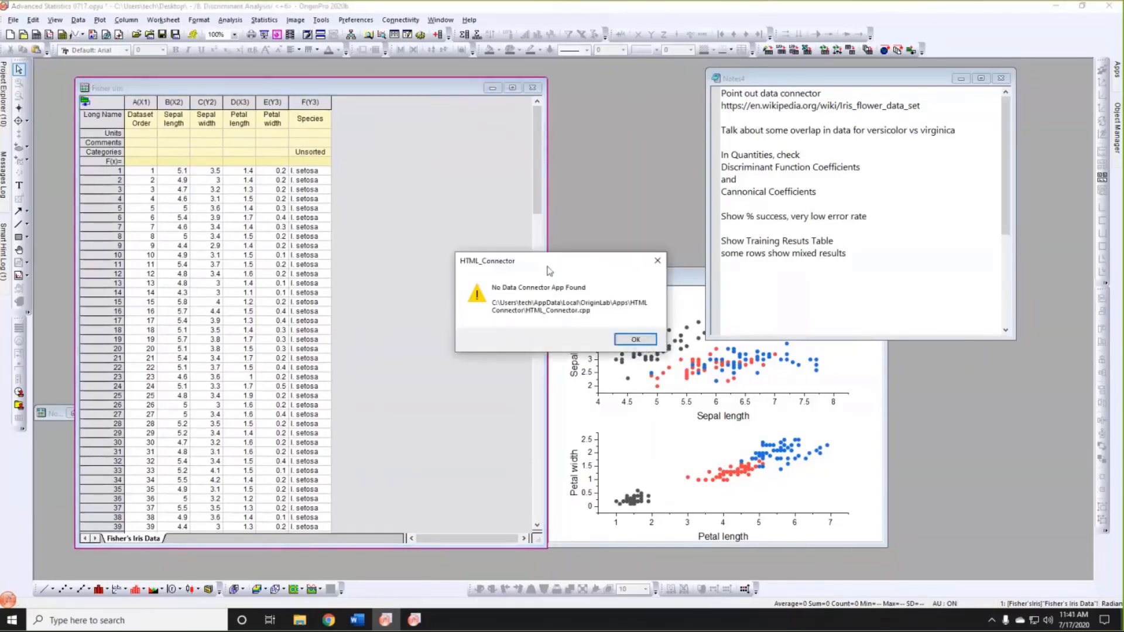
{"action": "left_click", "coordinate": [625, 338]}
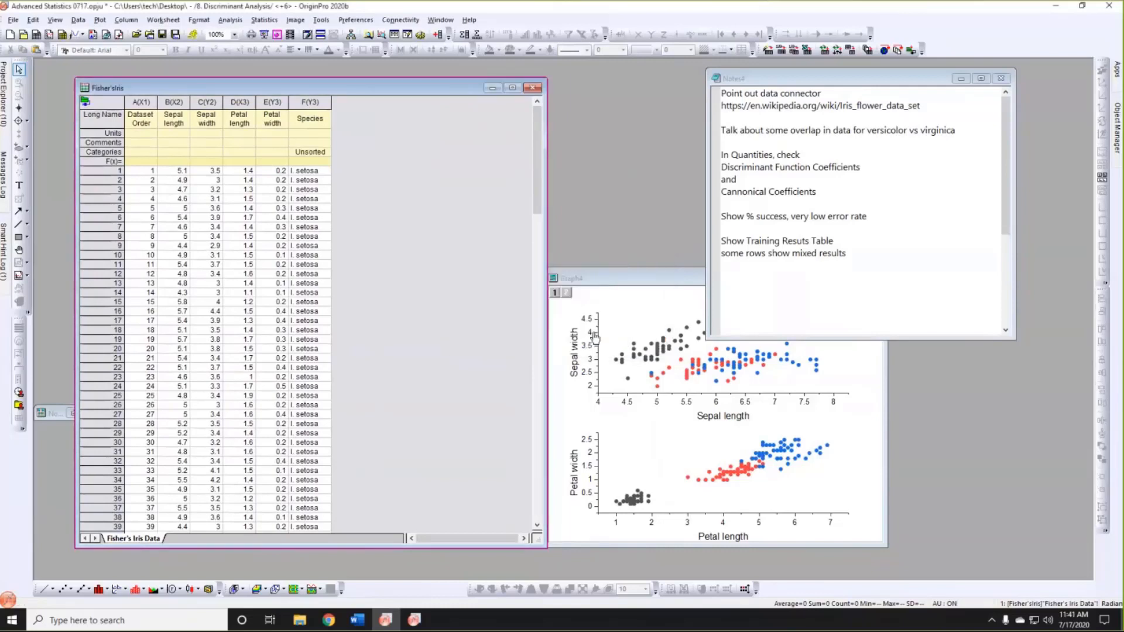
{"action": "left_click", "coordinate": [386, 166]}
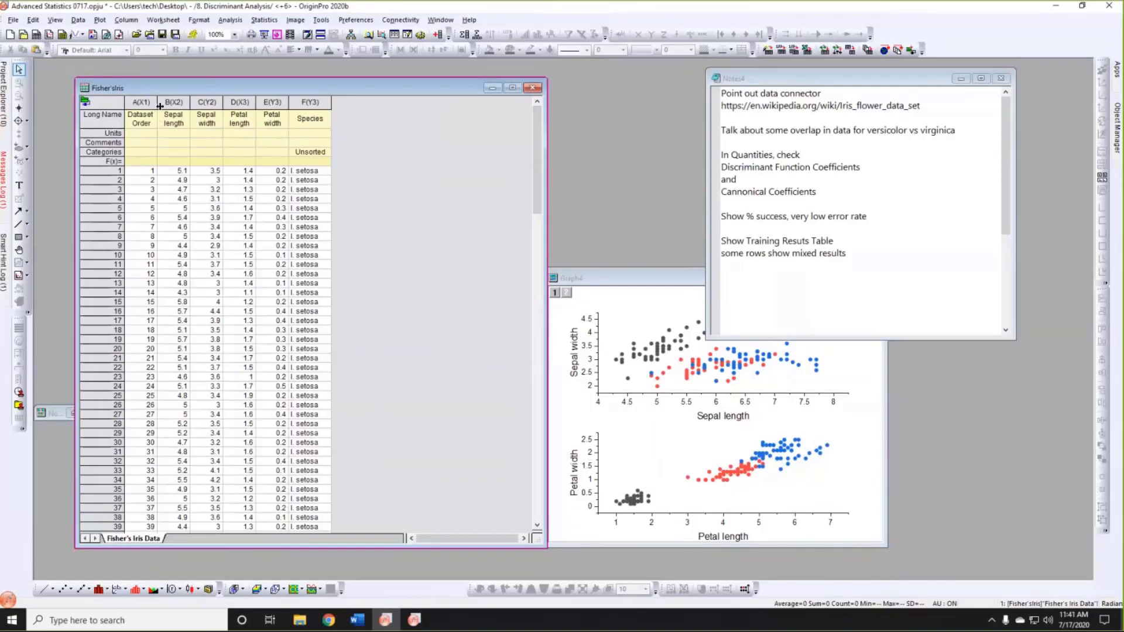
Try again to open the data connector of the Fisher's Iris worksheet.
{"action": "left_click_drag", "start_coordinate": [176, 86], "coordinate": [177, 82]}
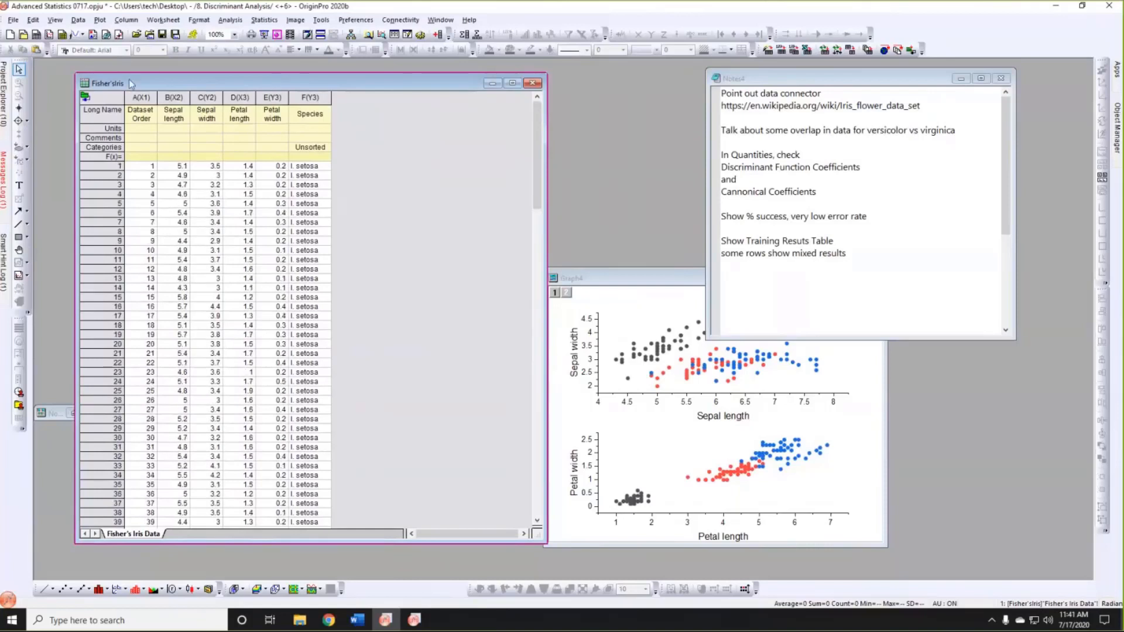
{"action": "left_click", "coordinate": [85, 96]}
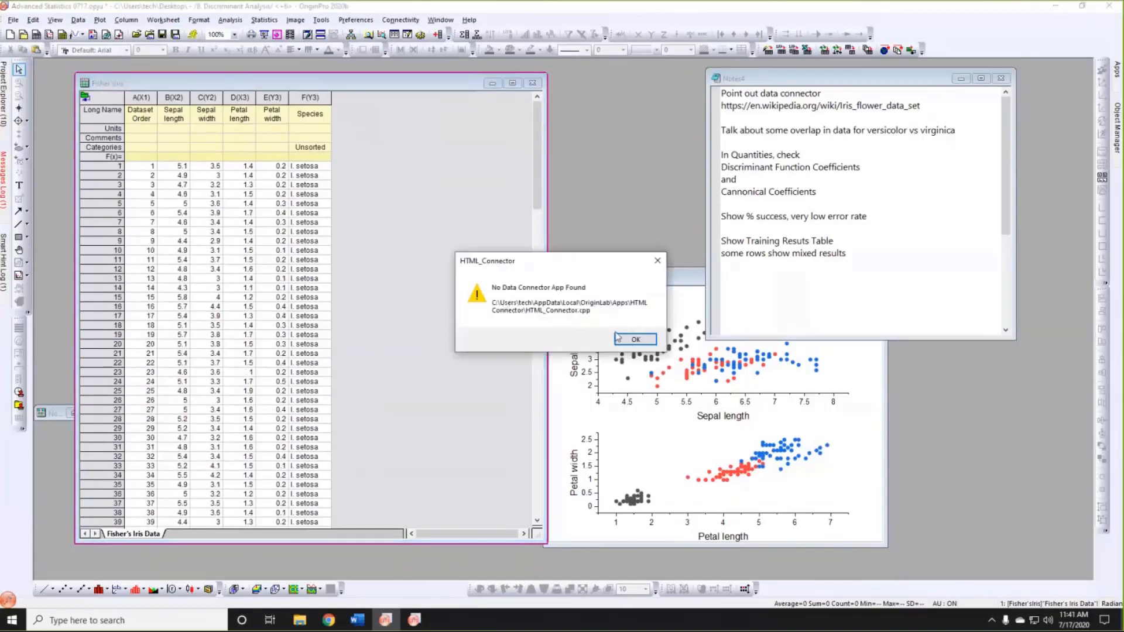
{"action": "left_click", "coordinate": [636, 340]}
{"action": "left_click", "coordinate": [475, 248]}
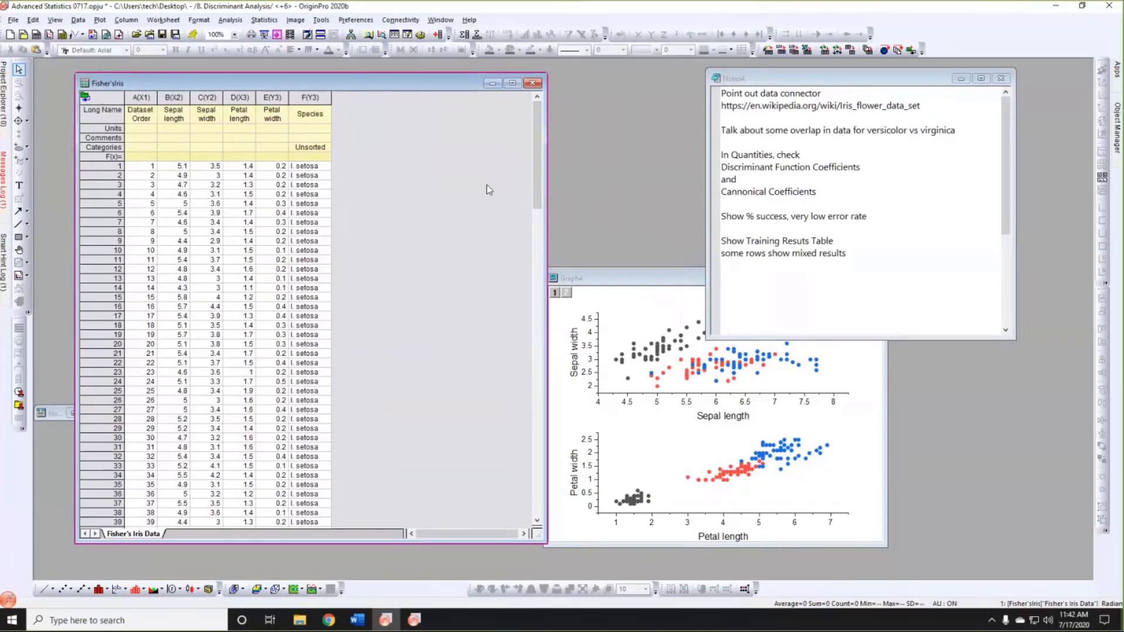
Narrow the Fisher's Iris worksheet window, shift the notes window aside, and place an enlarged Graph4 beside the worksheet.
{"action": "left_click_drag", "start_coordinate": [546, 182], "coordinate": [448, 183]}
{"action": "left_click_drag", "start_coordinate": [787, 84], "coordinate": [893, 86]}
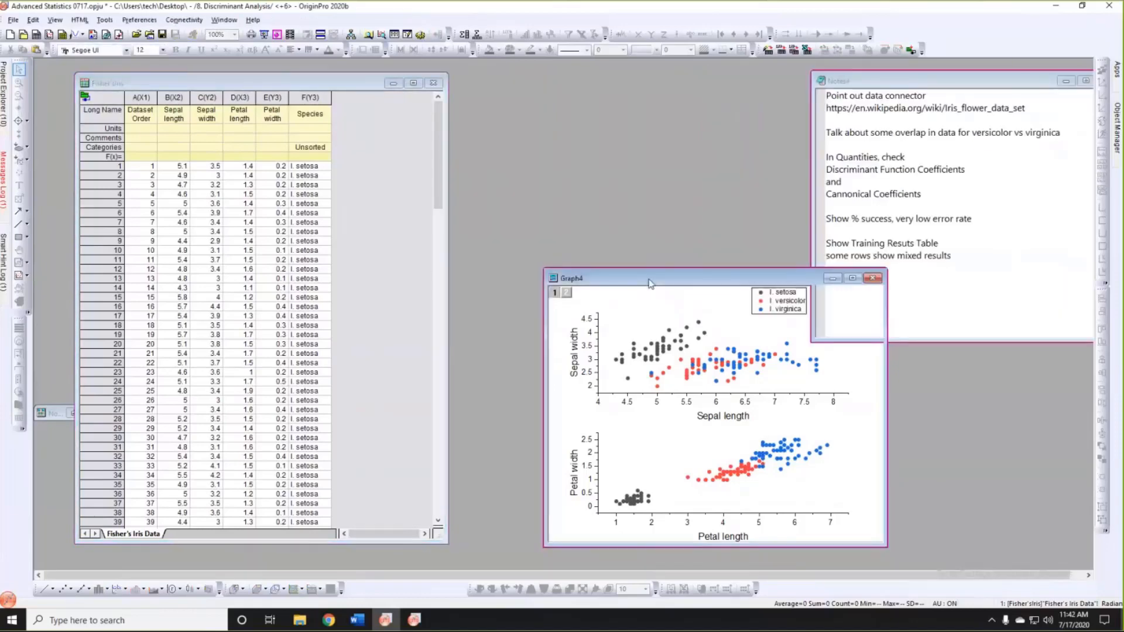
{"action": "left_click_drag", "start_coordinate": [648, 278], "coordinate": [621, 80]}
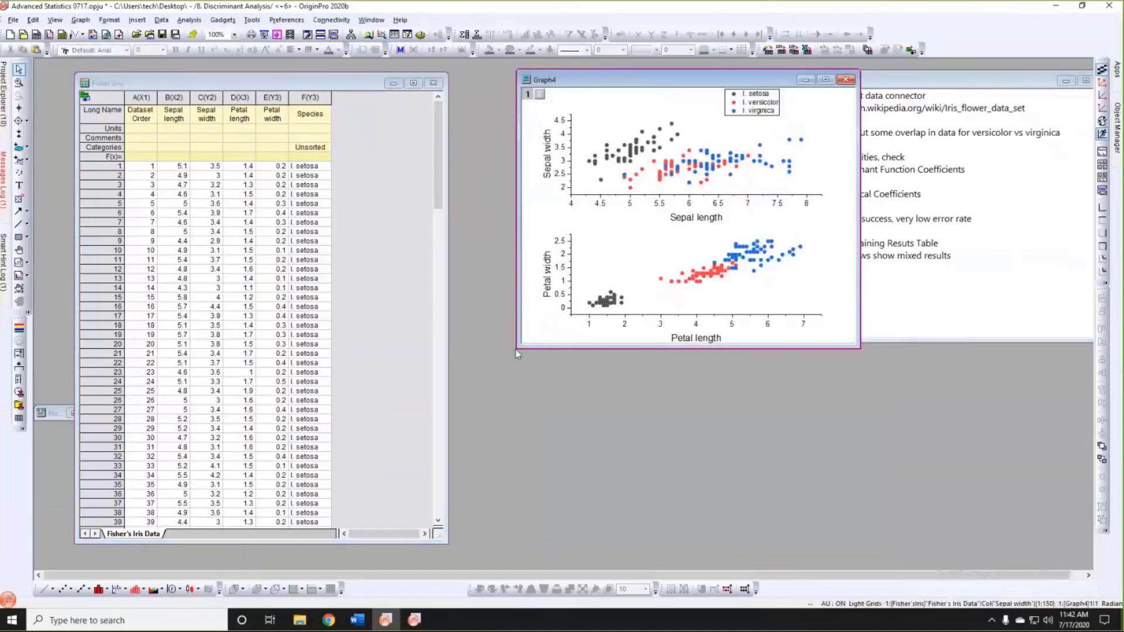
{"action": "left_click_drag", "start_coordinate": [513, 351], "coordinate": [432, 391]}
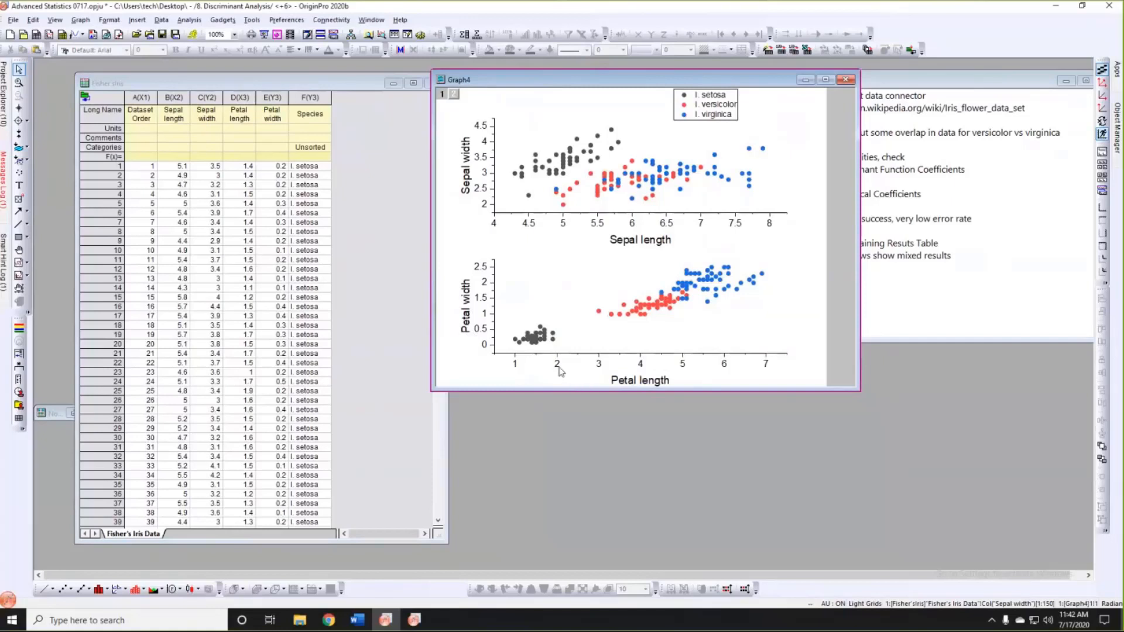
{"action": "left_click_drag", "start_coordinate": [622, 84], "coordinate": [671, 87]}
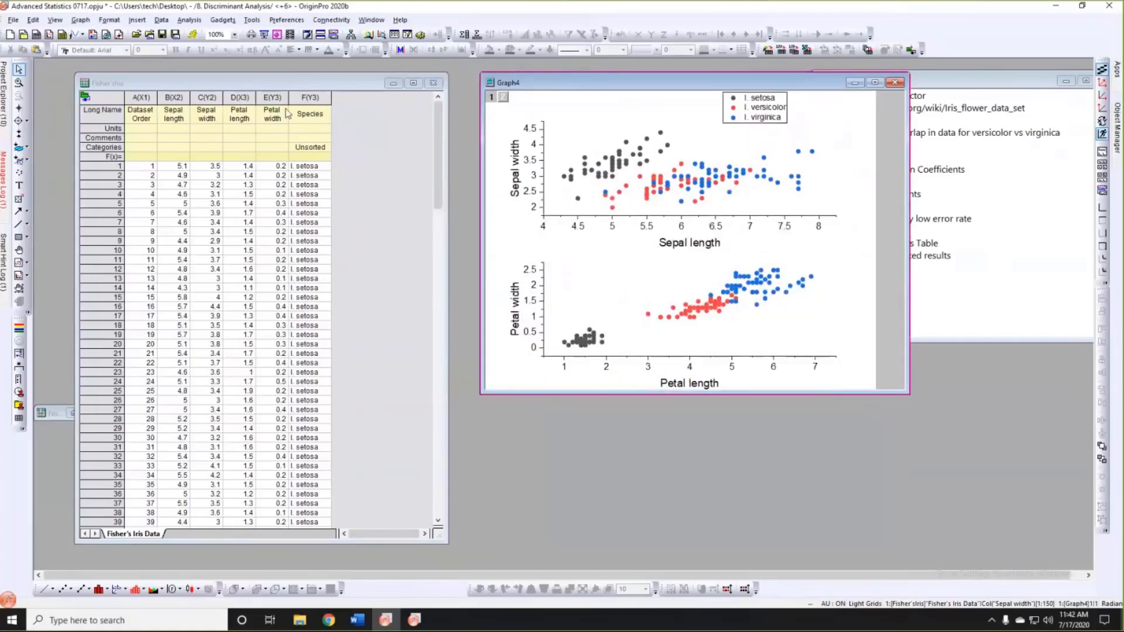
Set up a discriminant analysis with the petal length and petal width columns as training data and Species as the group.
{"action": "left_click_drag", "start_coordinate": [237, 97], "coordinate": [272, 98]}
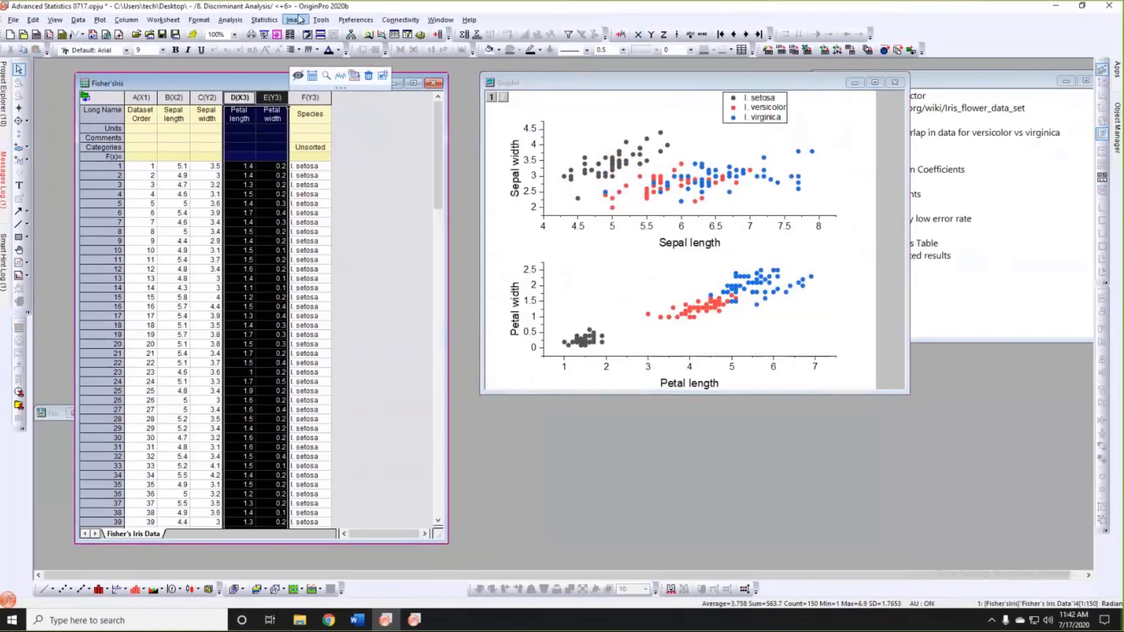
{"action": "left_click", "coordinate": [264, 19]}
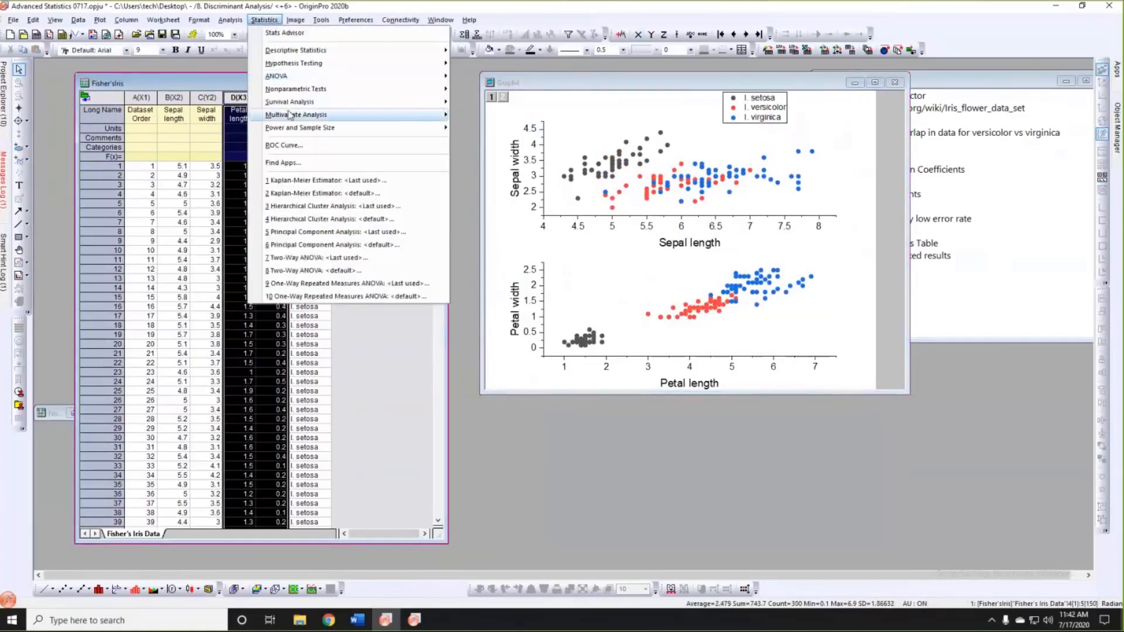
{"action": "mouse_move", "coordinate": [291, 114]}
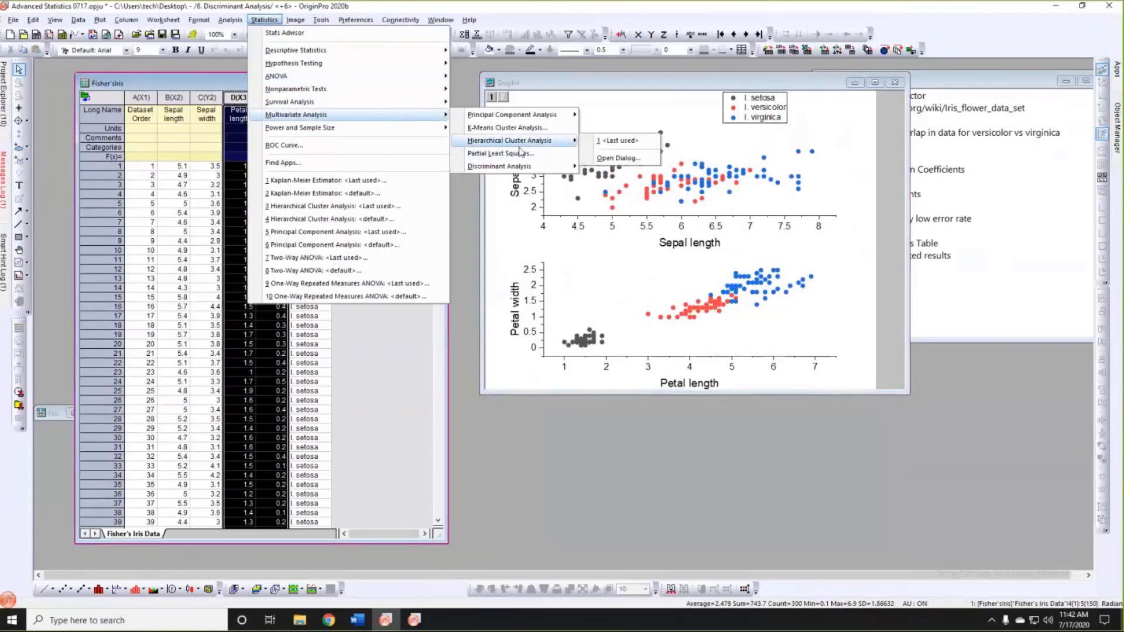
{"action": "mouse_move", "coordinate": [518, 167]}
{"action": "left_click", "coordinate": [613, 185]}
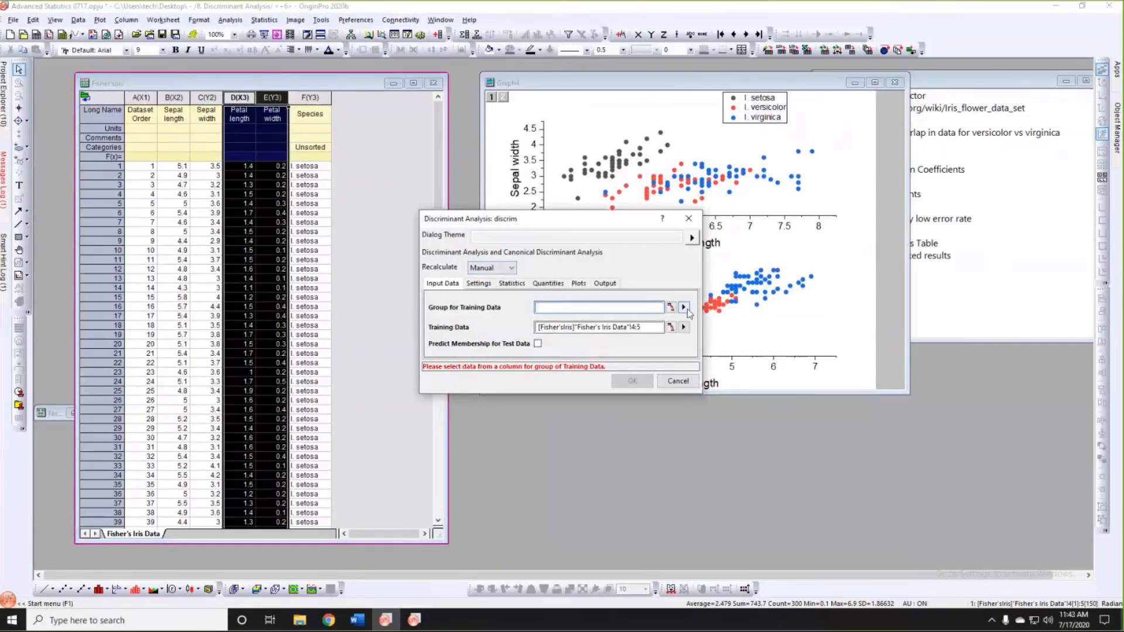
{"action": "left_click", "coordinate": [683, 308]}
{"action": "left_click", "coordinate": [711, 373]}
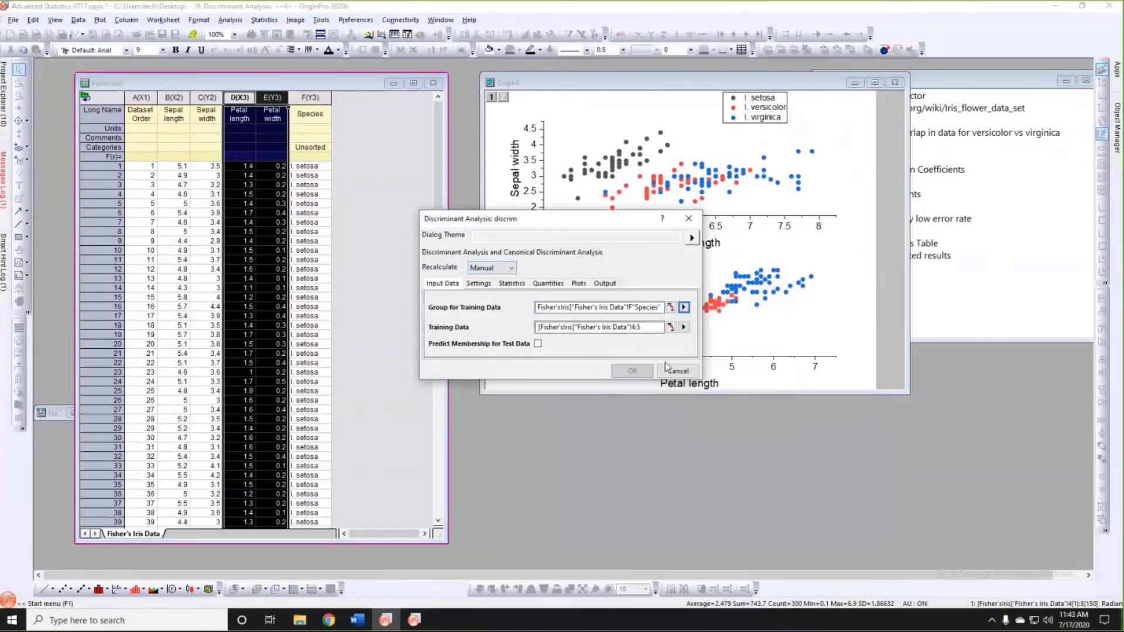
{"action": "left_click_drag", "start_coordinate": [571, 220], "coordinate": [545, 184]}
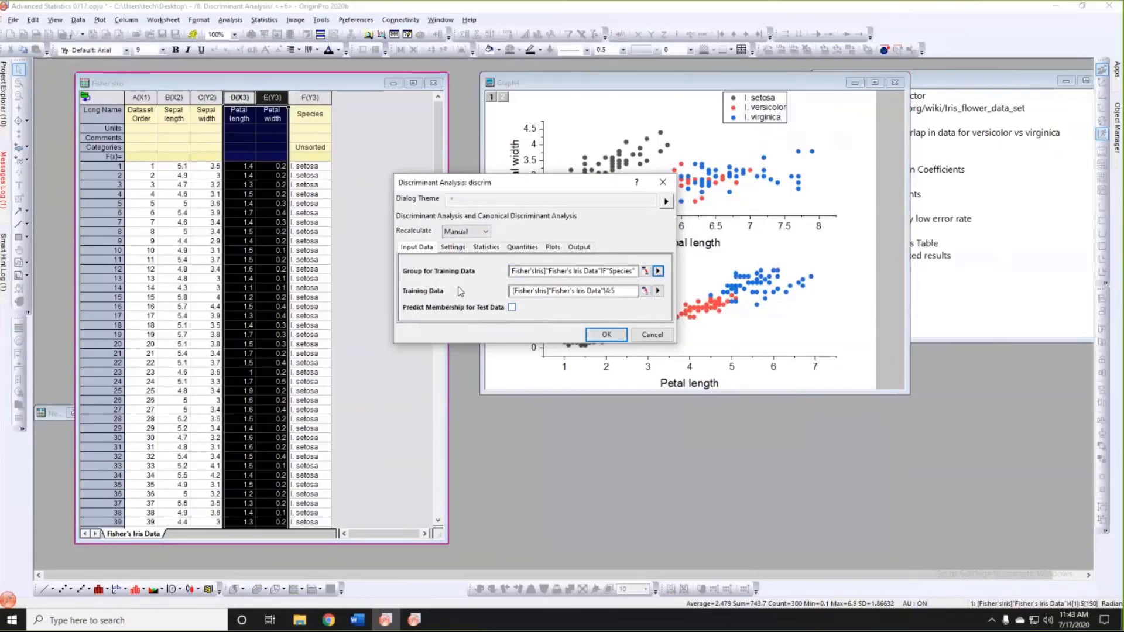
Check the discriminant analysis settings, statistics, quantities and plots options, and run the analysis with them.
{"action": "left_click", "coordinate": [450, 254]}
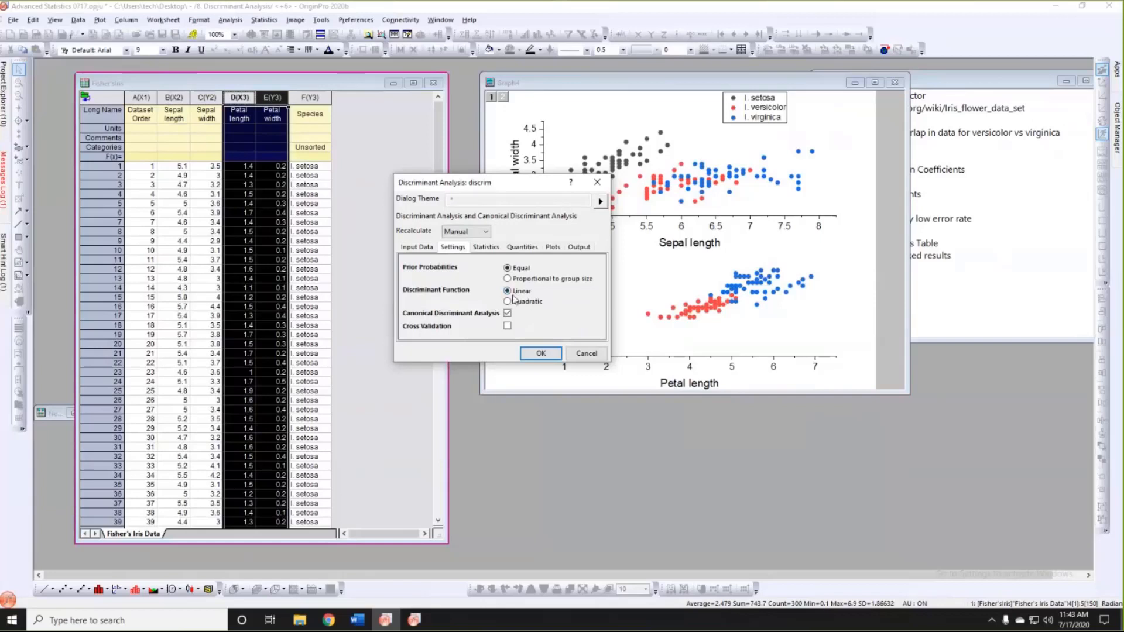
{"action": "left_click", "coordinate": [491, 249]}
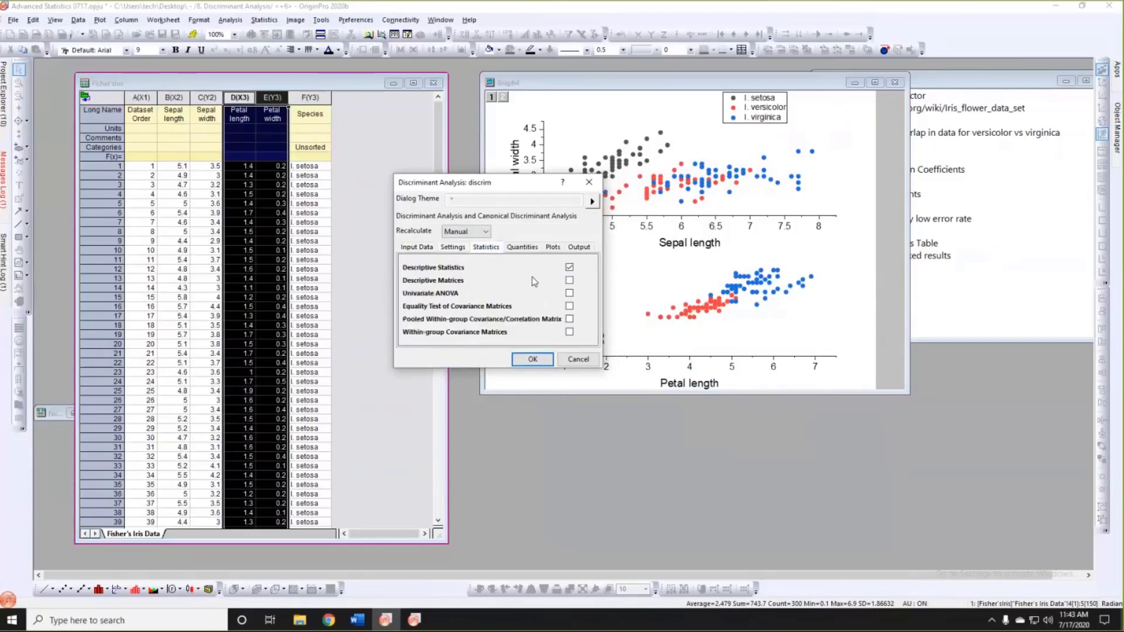
{"action": "left_click", "coordinate": [522, 248]}
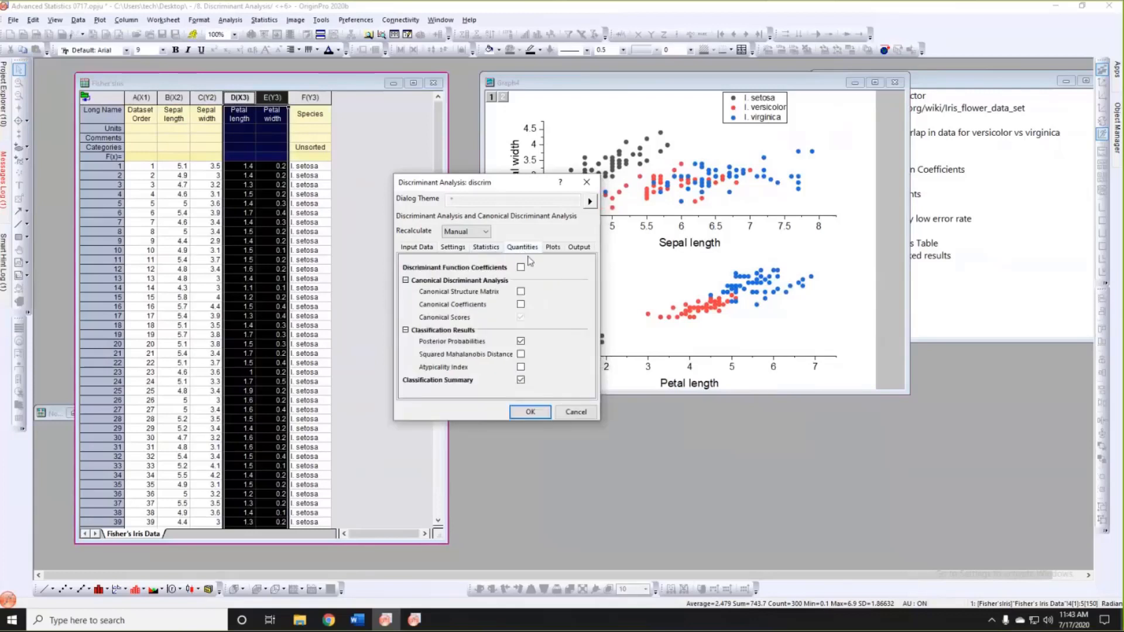
{"action": "left_click", "coordinate": [554, 252]}
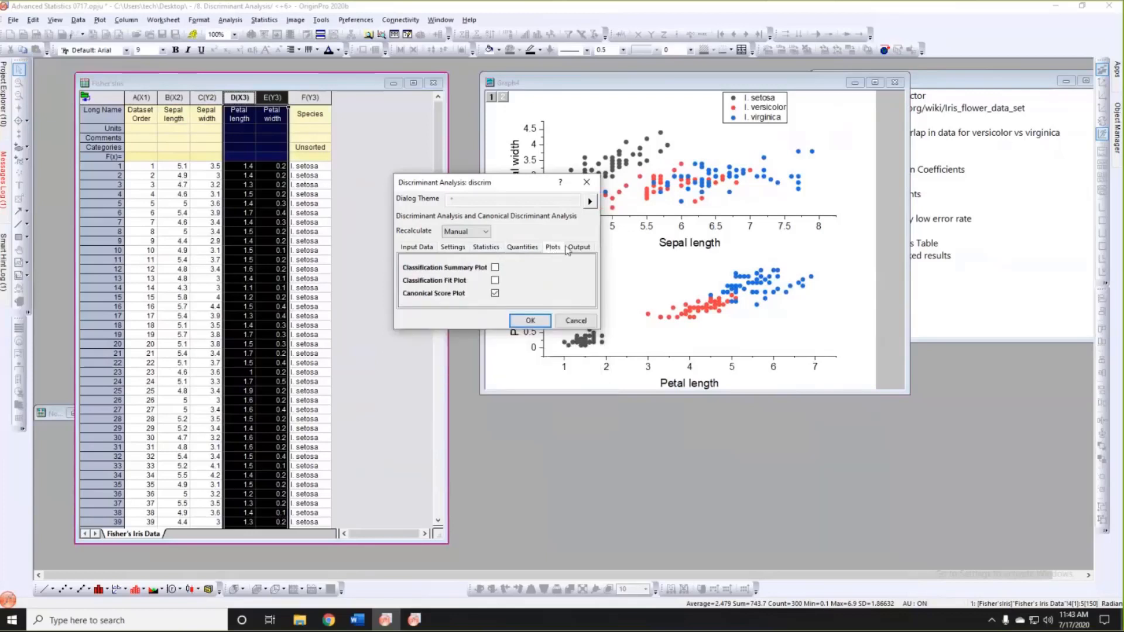
{"action": "left_click", "coordinate": [529, 322]}
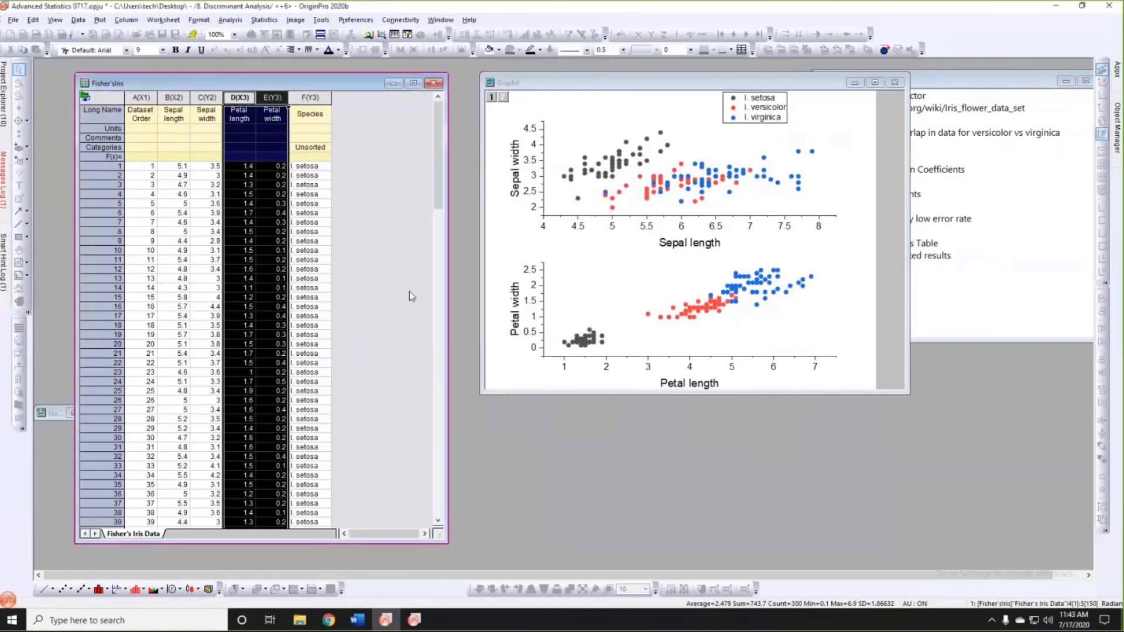
Widen the Fisher's Iris window and inspect the first row of the training results sheet.
{"action": "left_click_drag", "start_coordinate": [441, 300], "coordinate": [708, 303]}
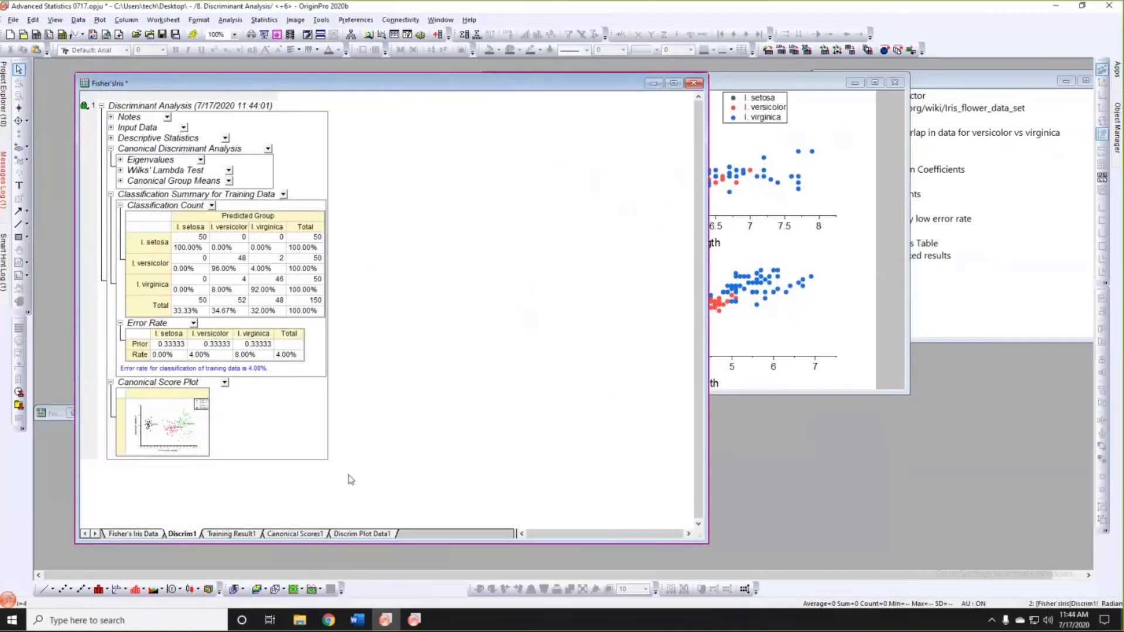
{"action": "left_click", "coordinate": [230, 534]}
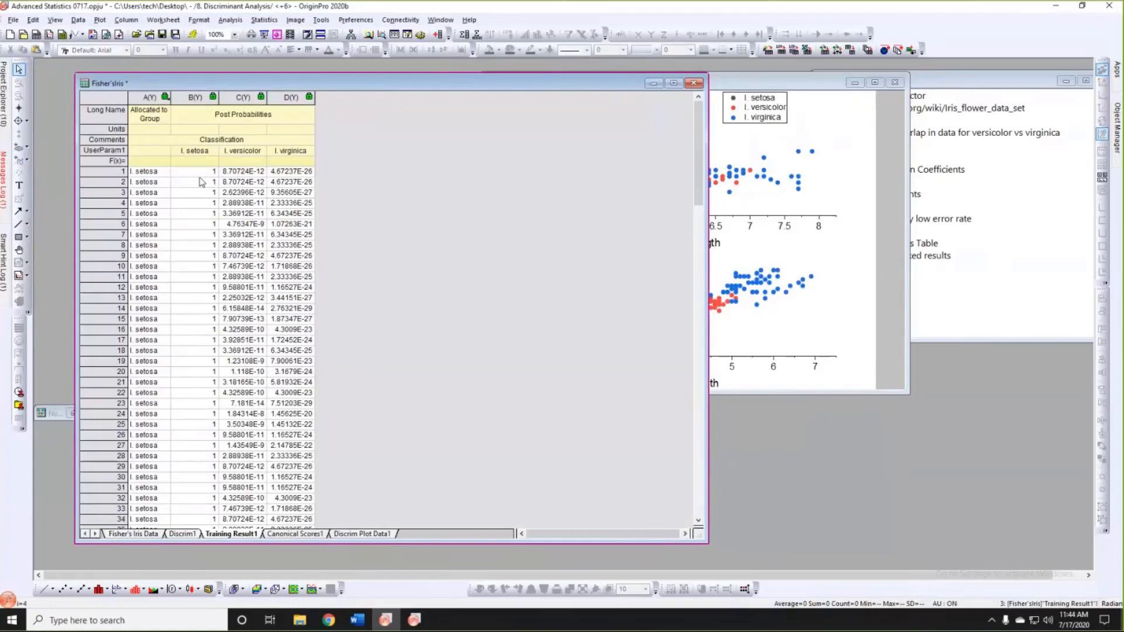
{"action": "left_click", "coordinate": [117, 171]}
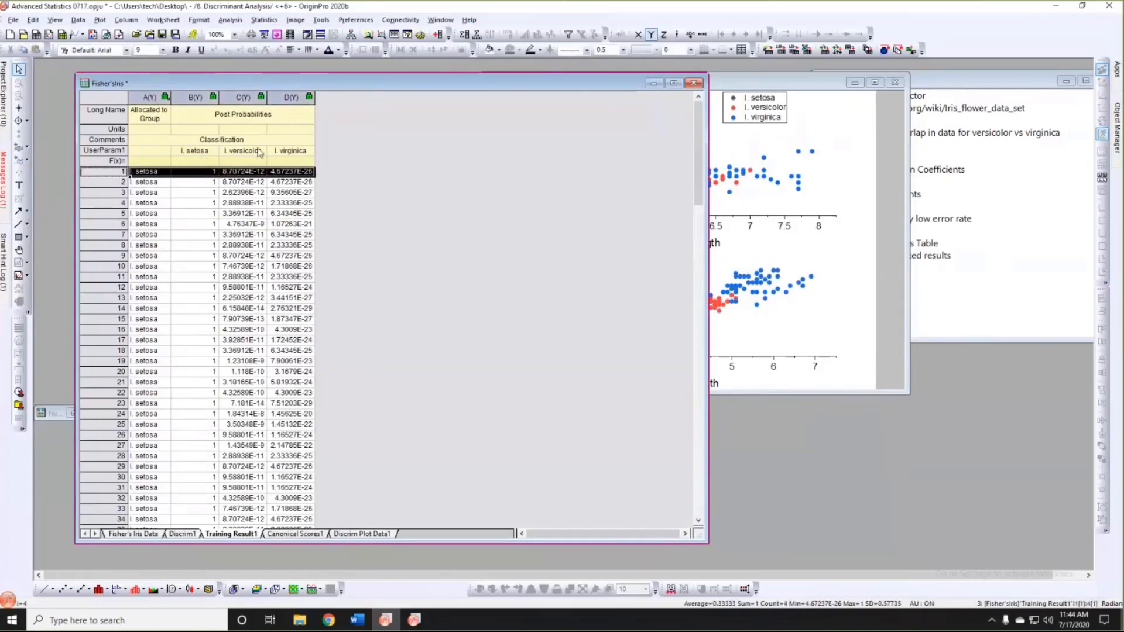
{"action": "left_click", "coordinate": [328, 176]}
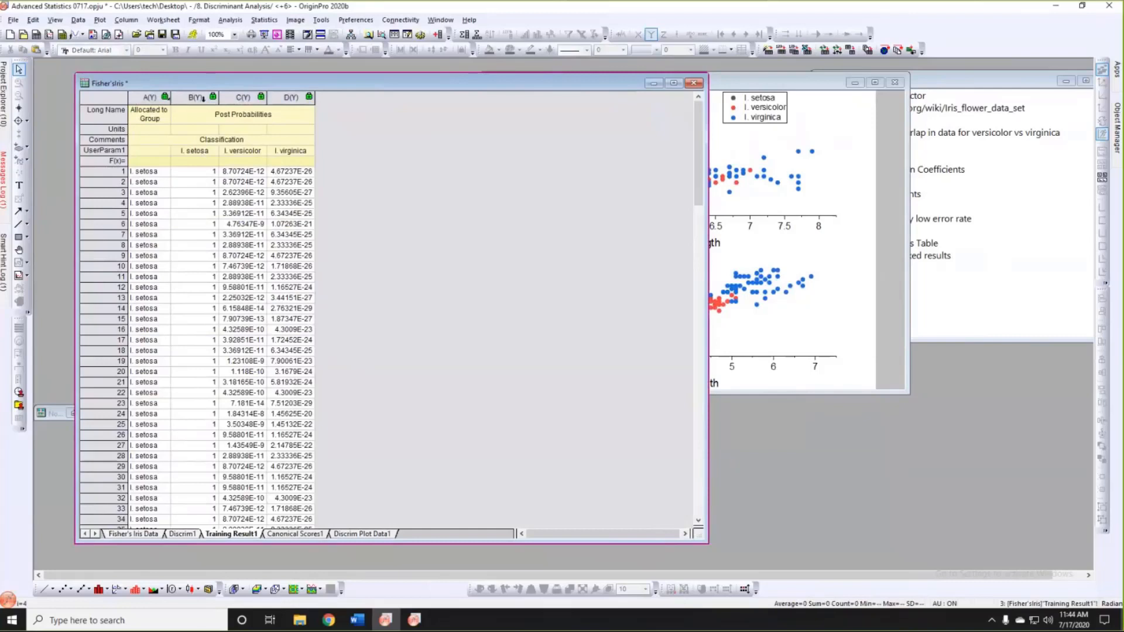
Set the three Post Probabilities columns of the training results to show 1 decimal place.
{"action": "left_click_drag", "start_coordinate": [203, 97], "coordinate": [291, 98]}
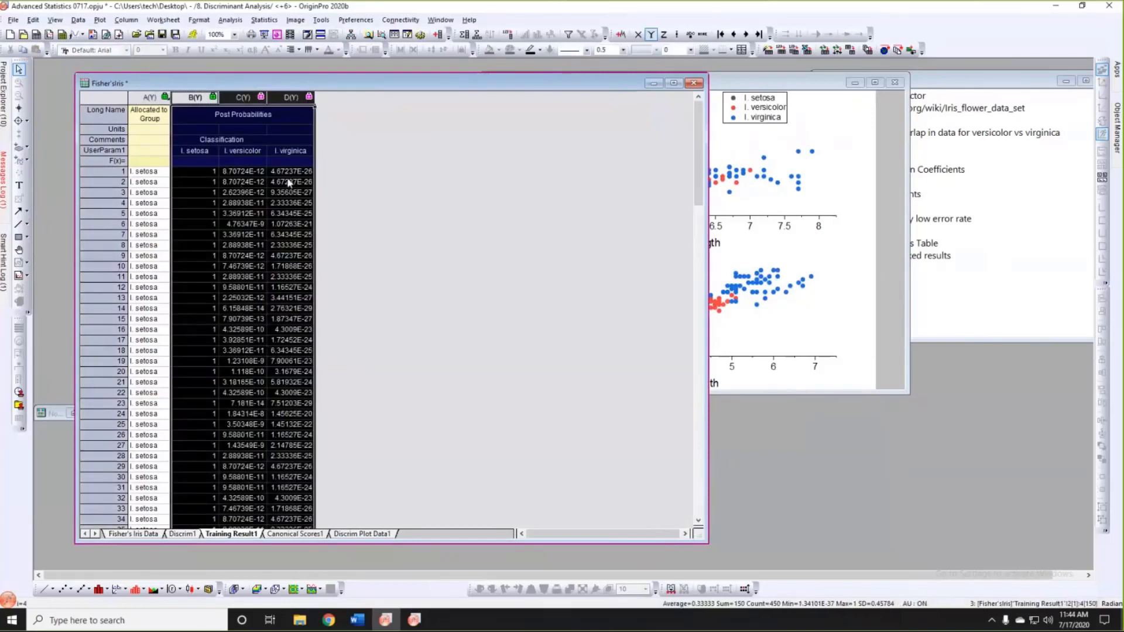
{"action": "right_click", "coordinate": [291, 97]}
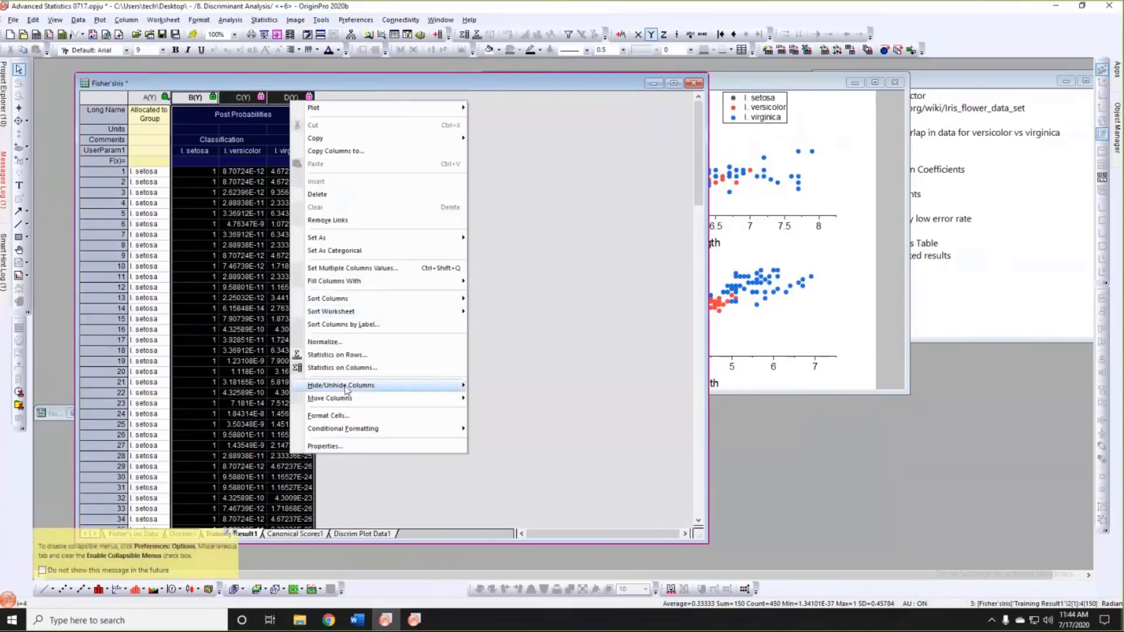
{"action": "left_click", "coordinate": [330, 445]}
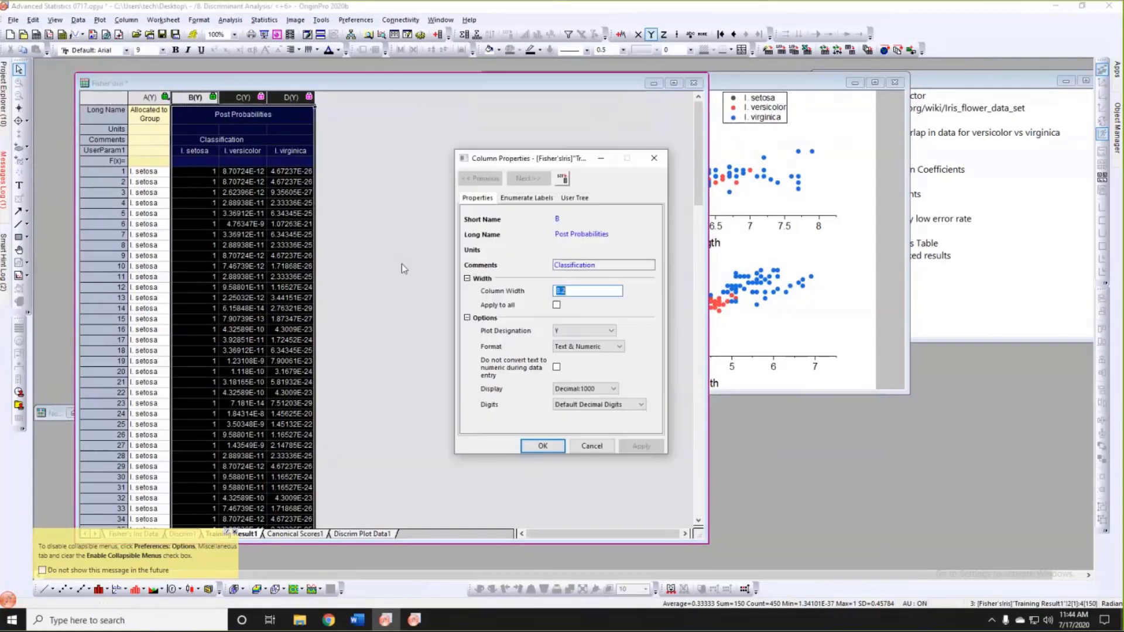
{"action": "left_click_drag", "start_coordinate": [527, 158], "coordinate": [409, 111]}
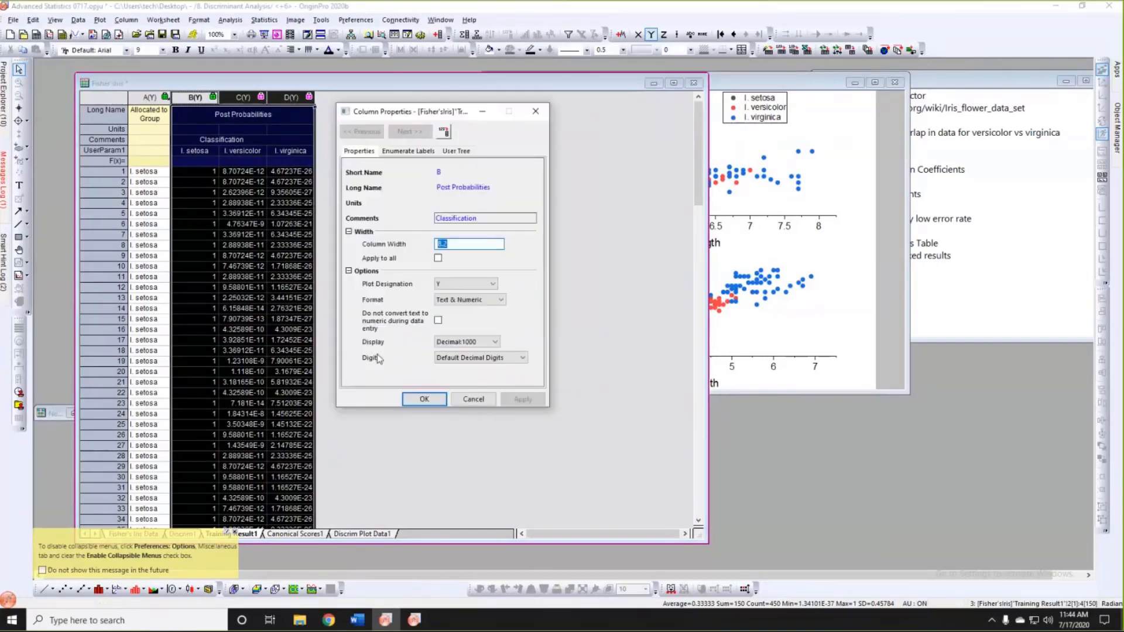
{"action": "left_click", "coordinate": [454, 358]}
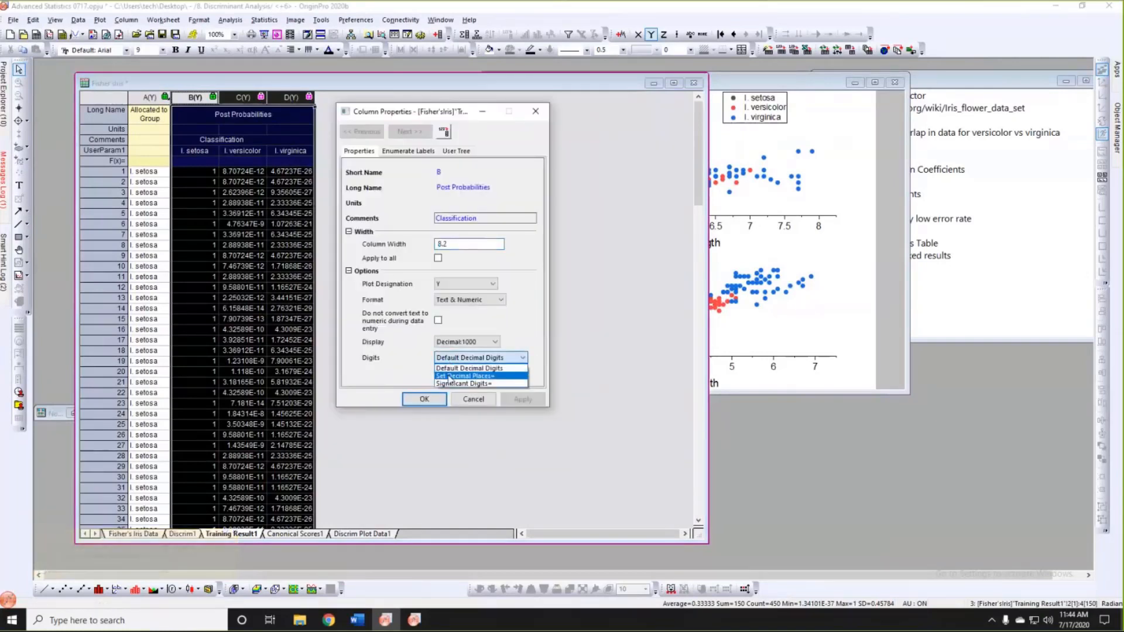
{"action": "left_click", "coordinate": [452, 376]}
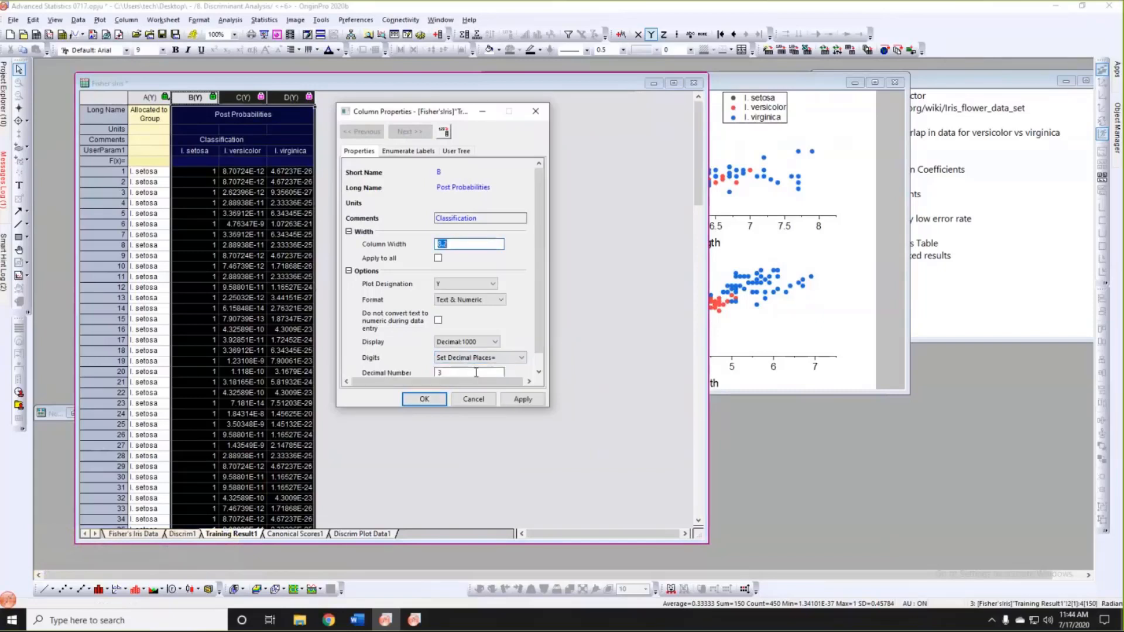
{"action": "double_click", "coordinate": [457, 358]}
{"action": "type", "text": "1"}
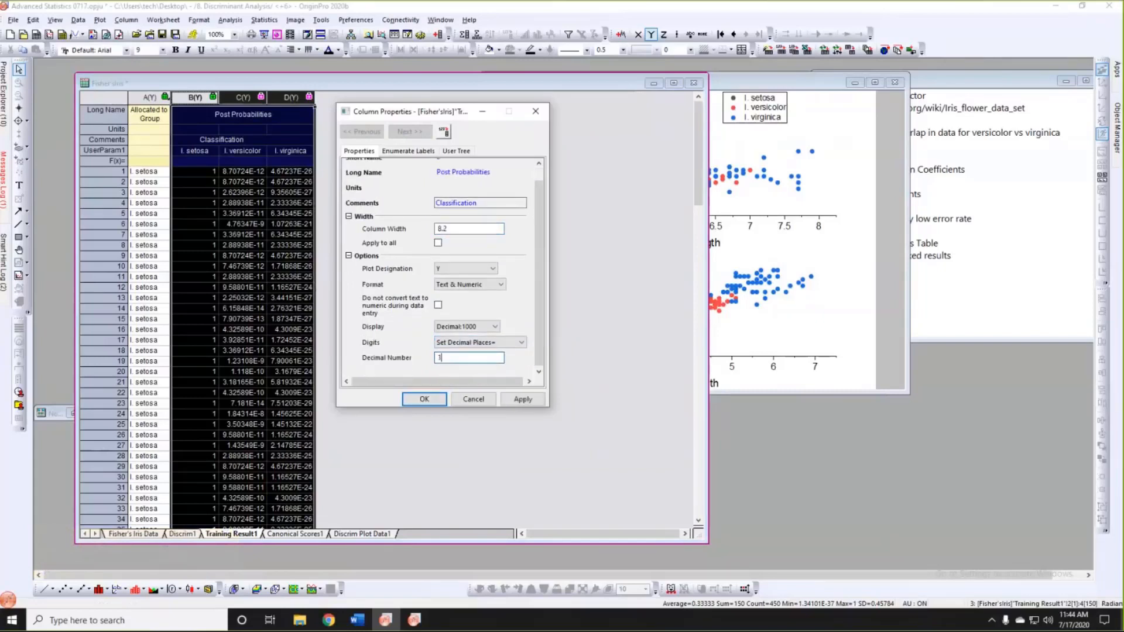
{"action": "left_click", "coordinate": [513, 401]}
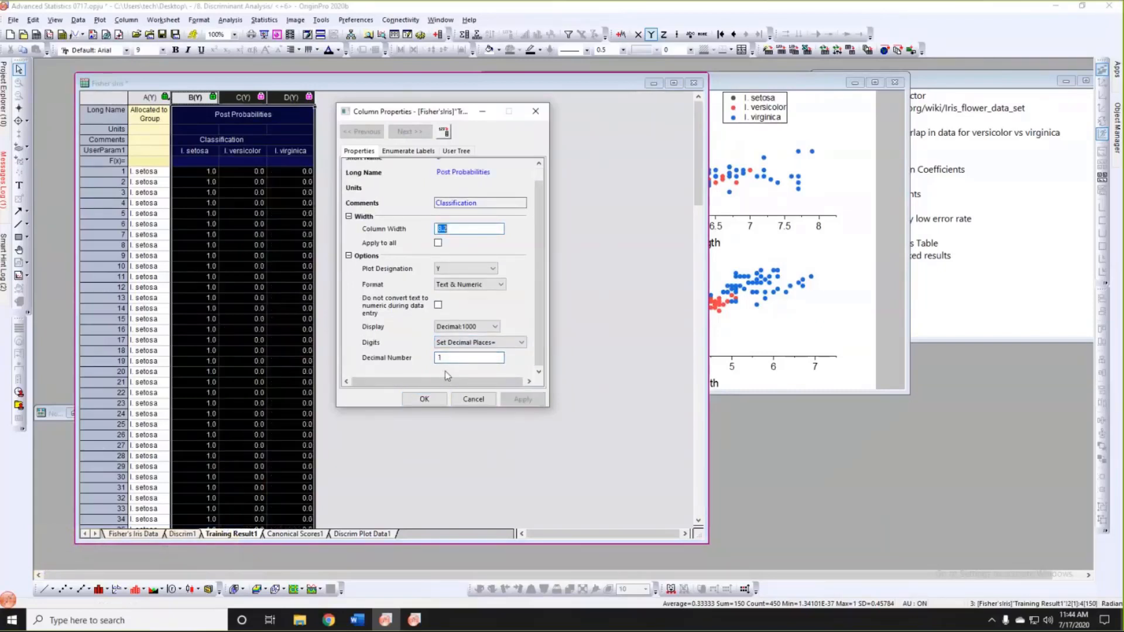
{"action": "left_click", "coordinate": [424, 401]}
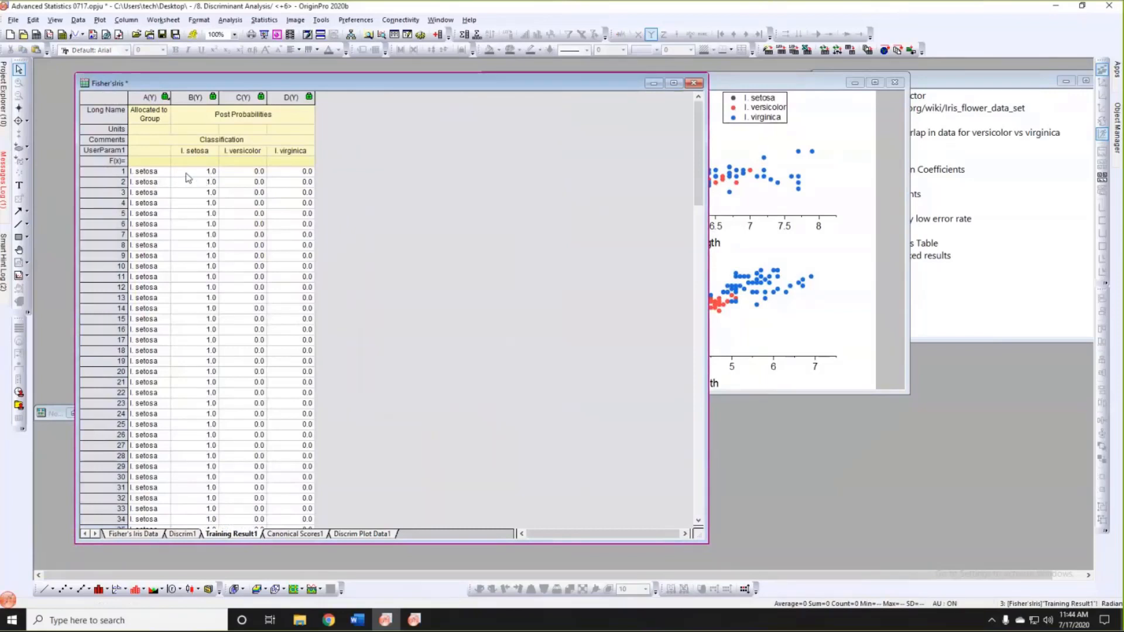
Examine the posterior probabilities of row 53 in the training results, including its exact I. virginica value.
{"action": "scroll", "coordinate": [299, 193], "scroll_direction": "down", "scroll_amount": 8}
{"action": "scroll", "coordinate": [299, 197], "scroll_direction": "down", "scroll_amount": 3}
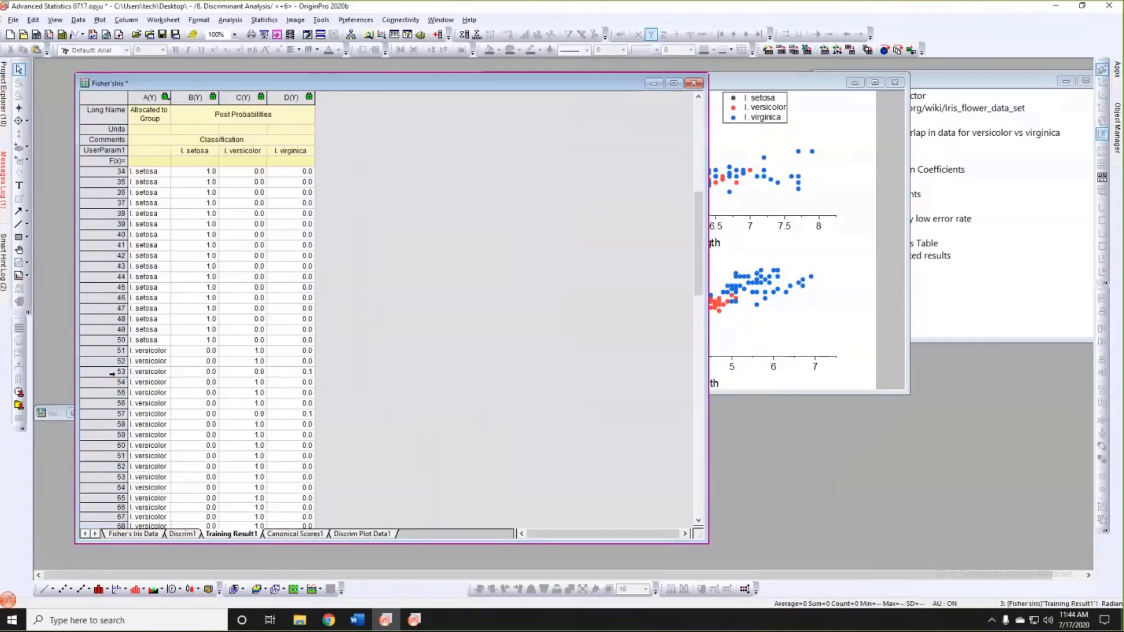
{"action": "left_click", "coordinate": [111, 372]}
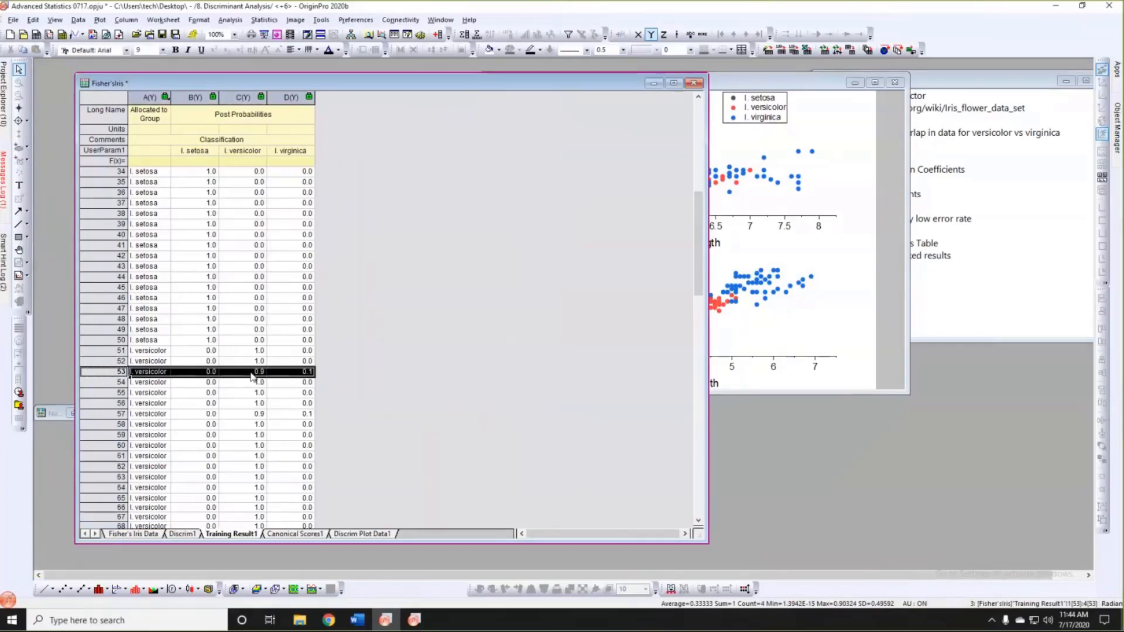
{"action": "left_click", "coordinate": [357, 371]}
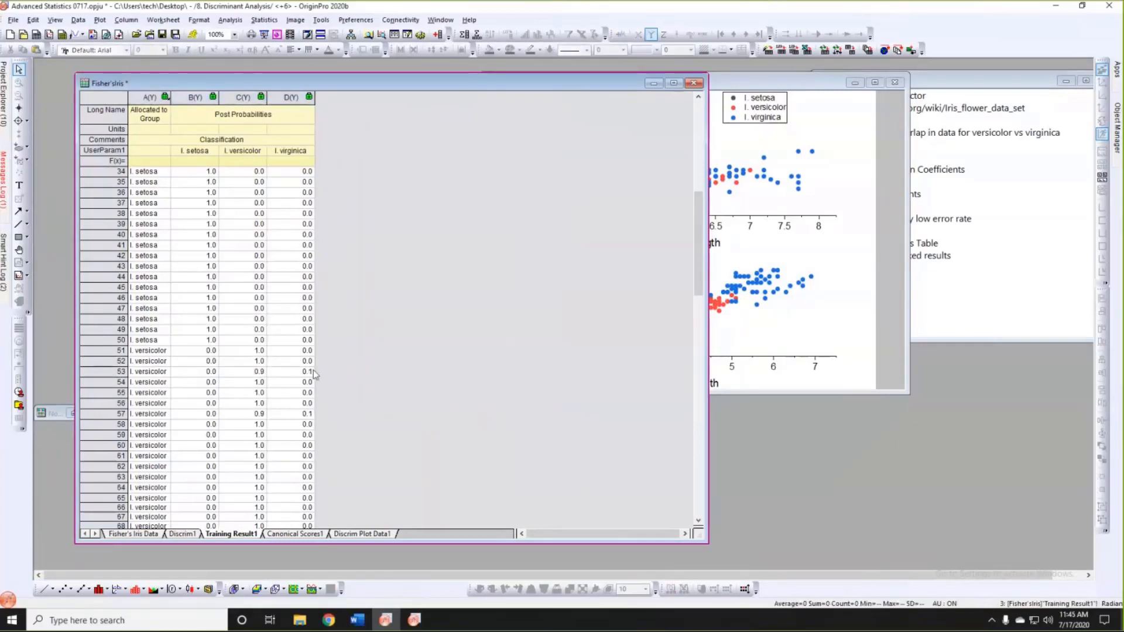
{"action": "left_click", "coordinate": [303, 374]}
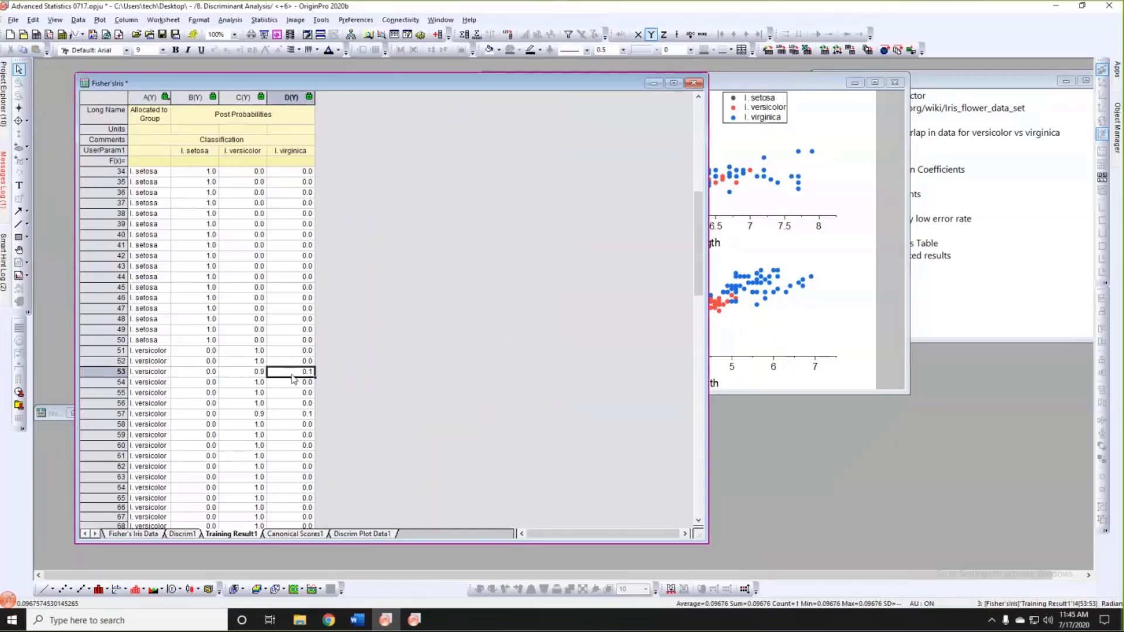
Look through the training results down to the last row for misclassified observations, selecting row 107 to check its probabilities.
{"action": "scroll", "coordinate": [353, 369], "scroll_direction": "down", "scroll_amount": 5}
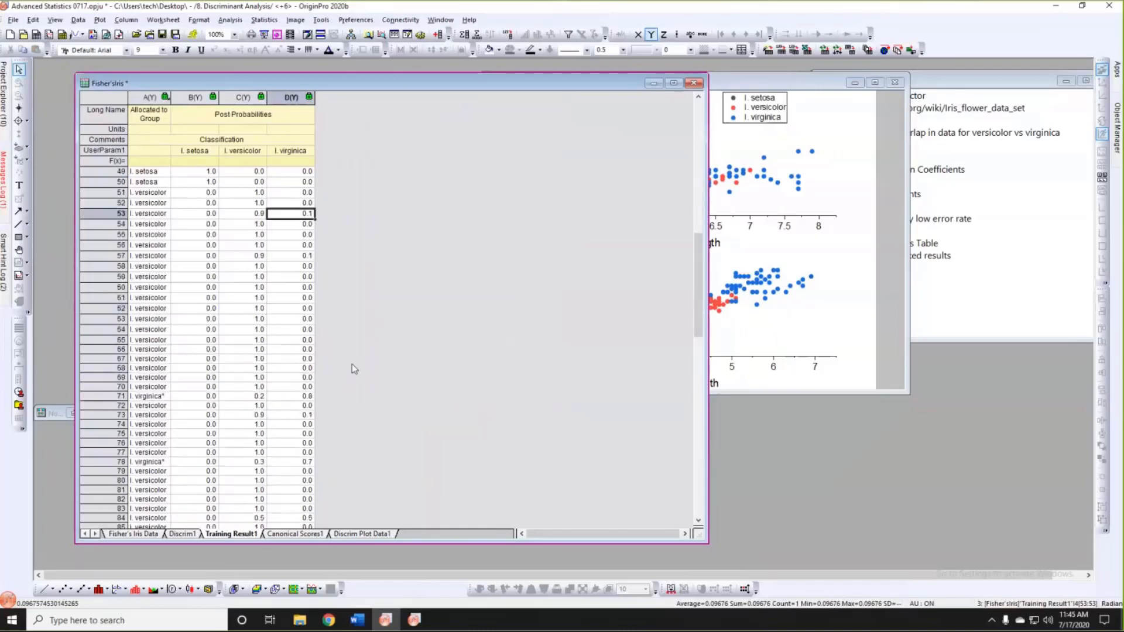
{"action": "scroll", "coordinate": [355, 369], "scroll_direction": "down", "scroll_amount": 9}
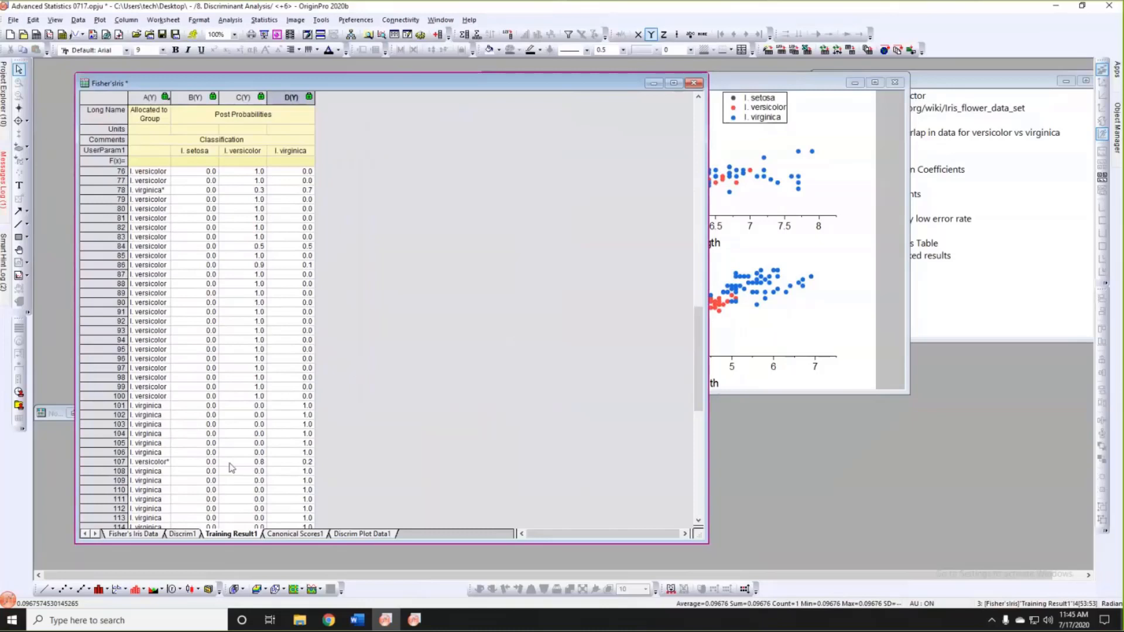
{"action": "left_click", "coordinate": [112, 462]}
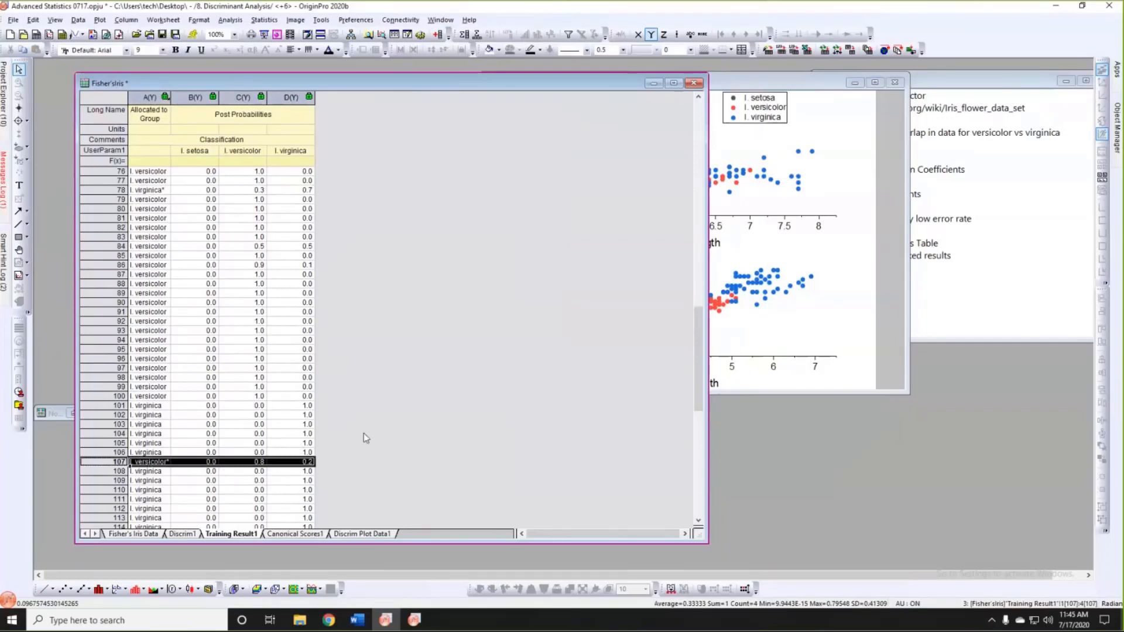
{"action": "scroll", "coordinate": [365, 437], "scroll_direction": "down", "scroll_amount": 4}
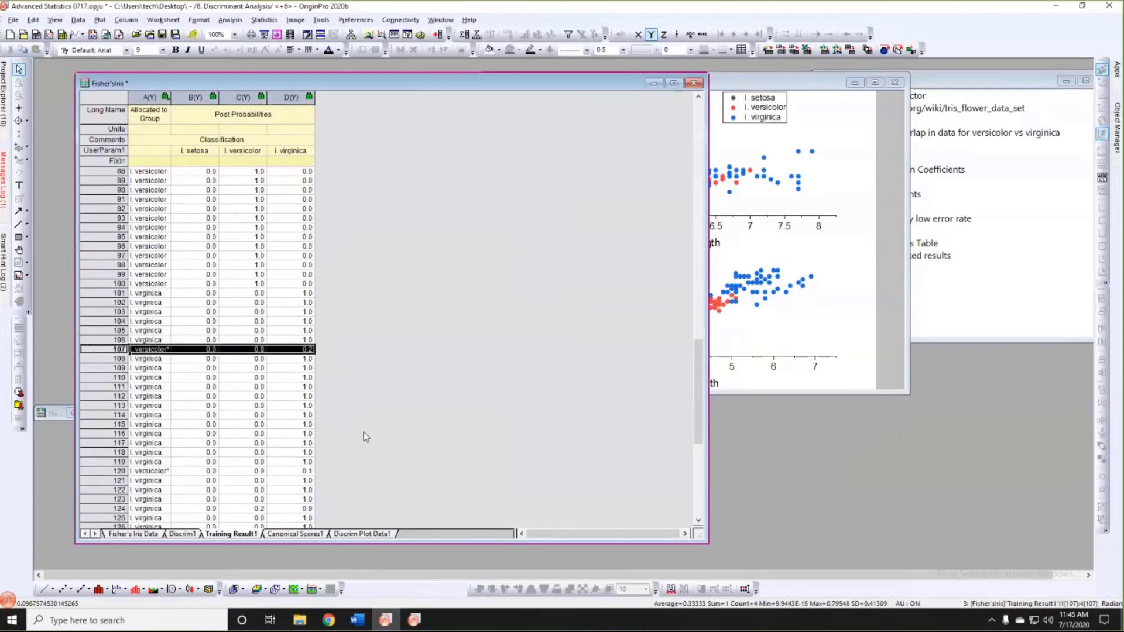
{"action": "scroll", "coordinate": [366, 437], "scroll_direction": "down", "scroll_amount": 9}
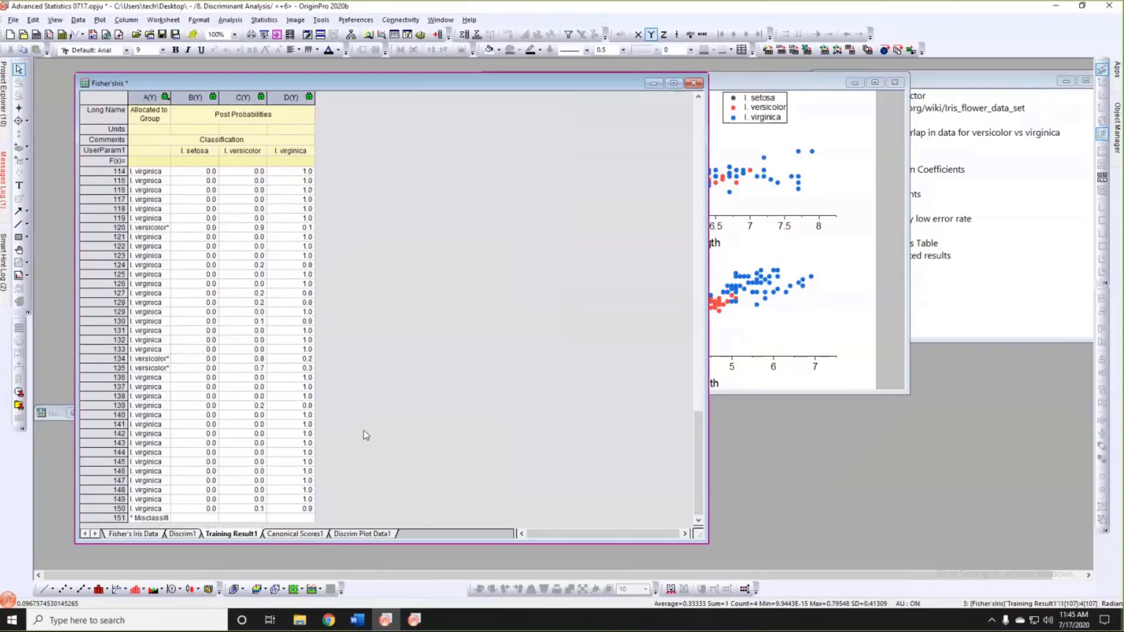
{"action": "left_click", "coordinate": [371, 471]}
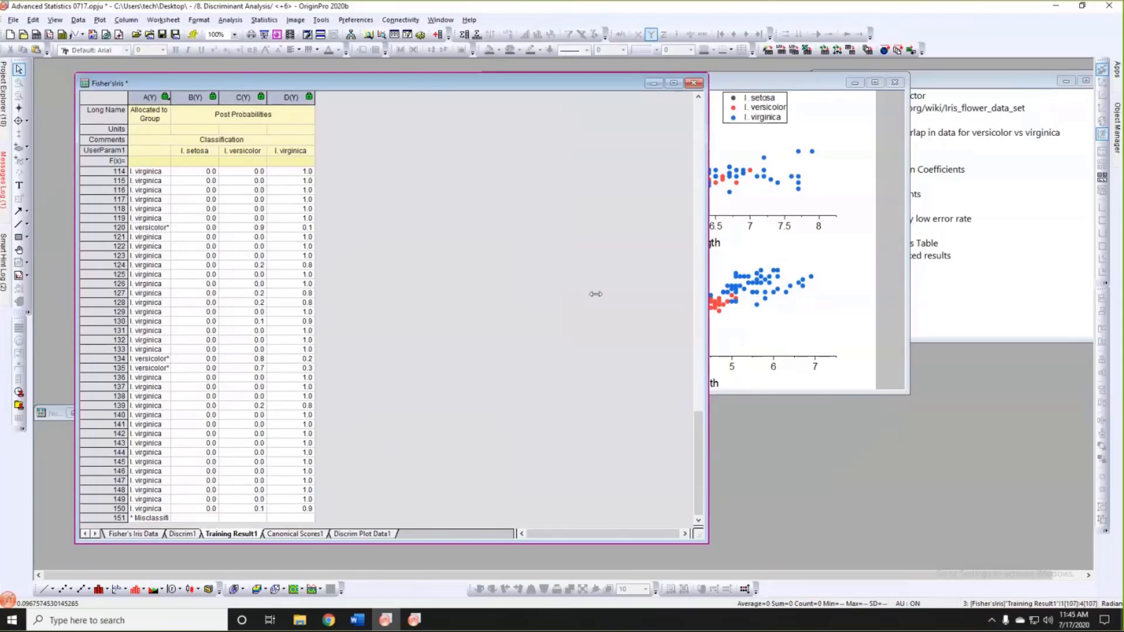
Narrow the Fisher's Iris window to uncover the scatter graphs and add a new column to the Fisher's Iris Data sheet.
{"action": "left_click_drag", "start_coordinate": [596, 294], "coordinate": [492, 314]}
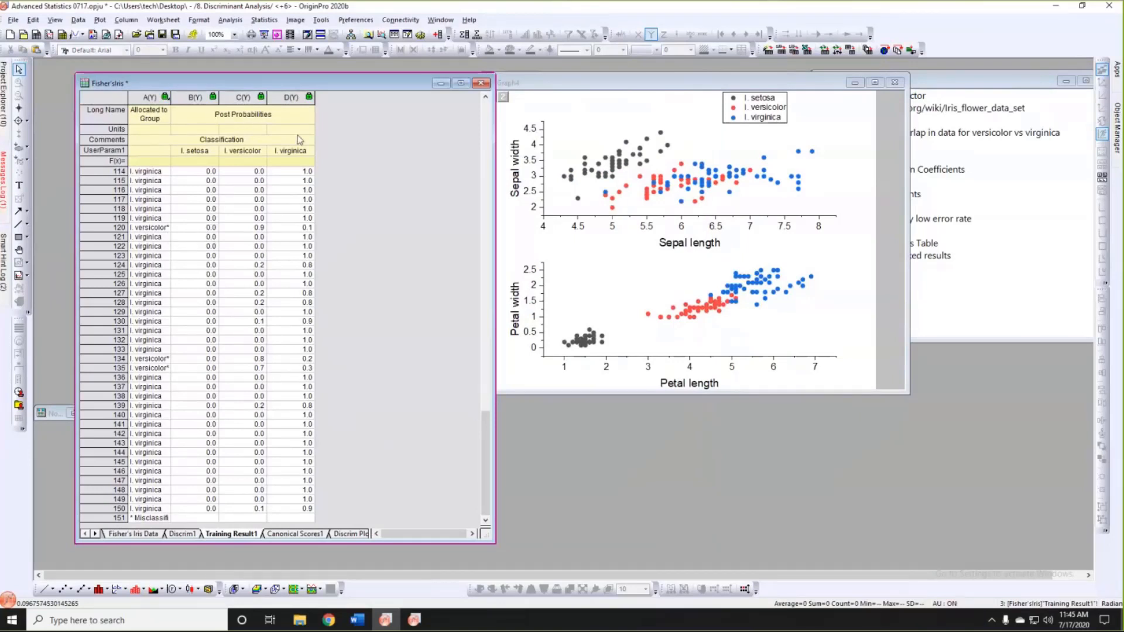
{"action": "left_click", "coordinate": [133, 534]}
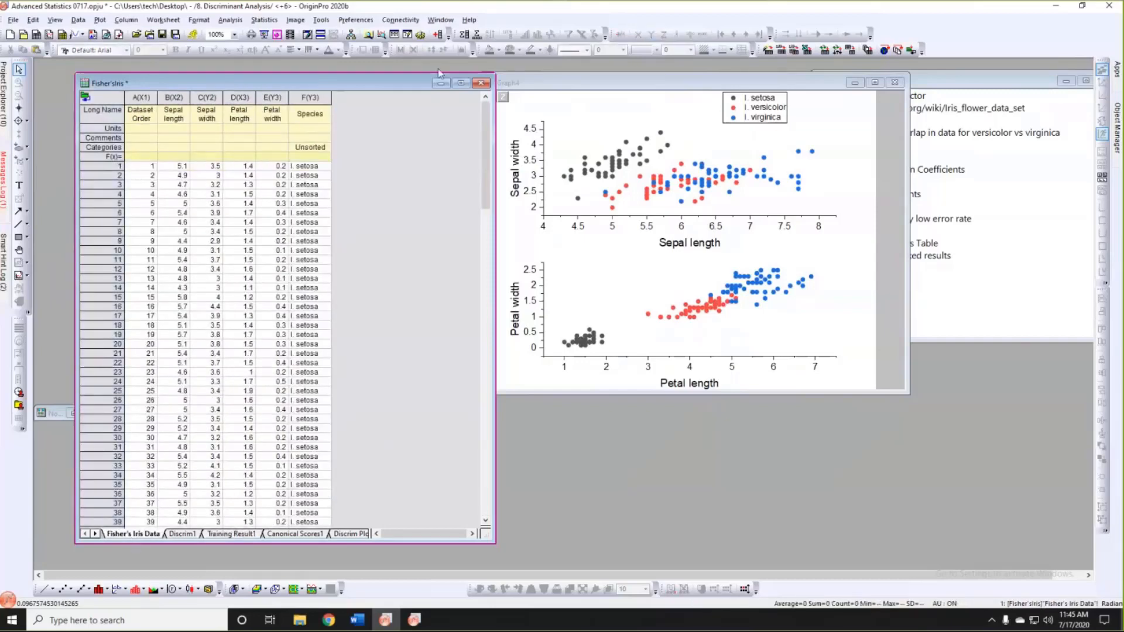
{"action": "left_click", "coordinate": [437, 34]}
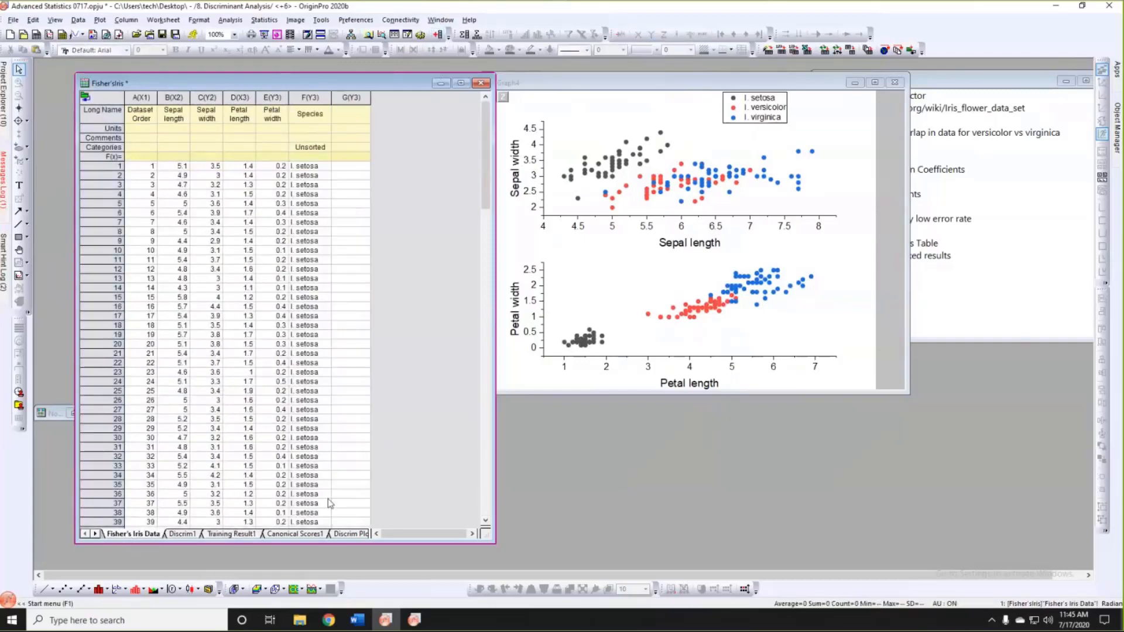
Copy the Allocated to Group column from Training Result1 into column G of the Fisher's Iris Data sheet, with Auto recalculation.
{"action": "left_click", "coordinate": [180, 534]}
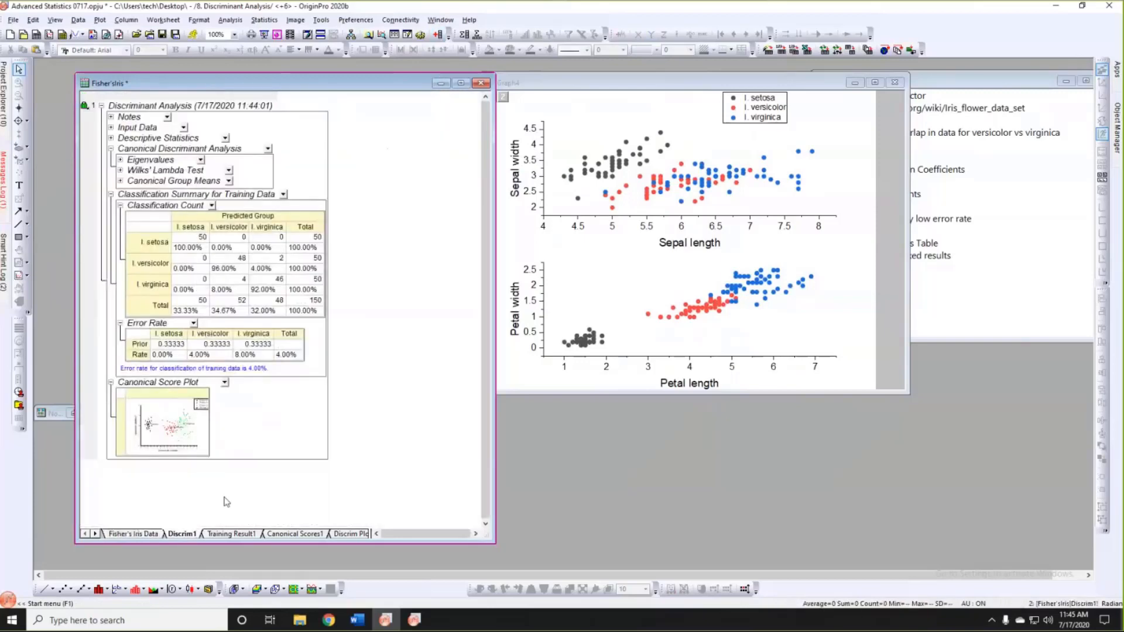
{"action": "left_click", "coordinate": [232, 534]}
{"action": "left_click", "coordinate": [150, 97]}
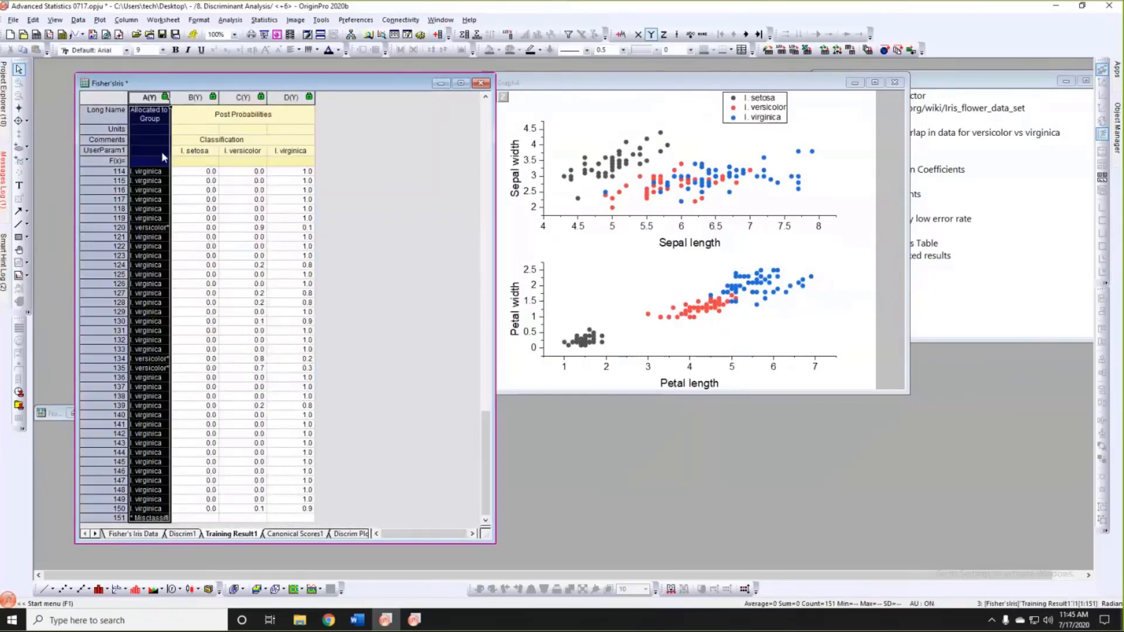
{"action": "right_click", "coordinate": [153, 156]}
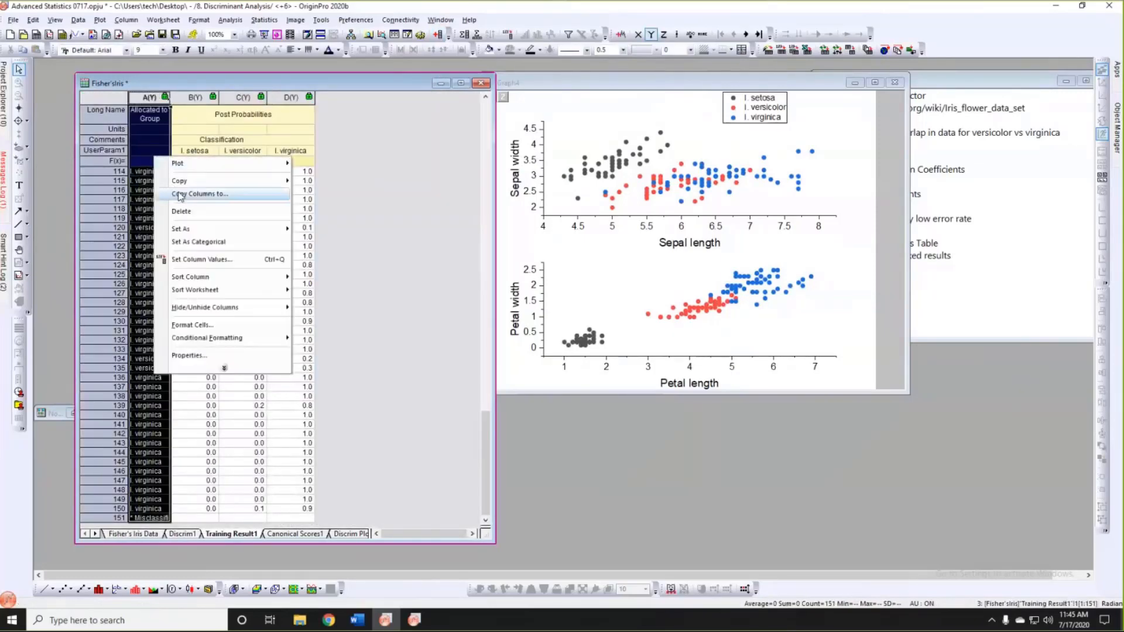
{"action": "left_click", "coordinate": [199, 194]}
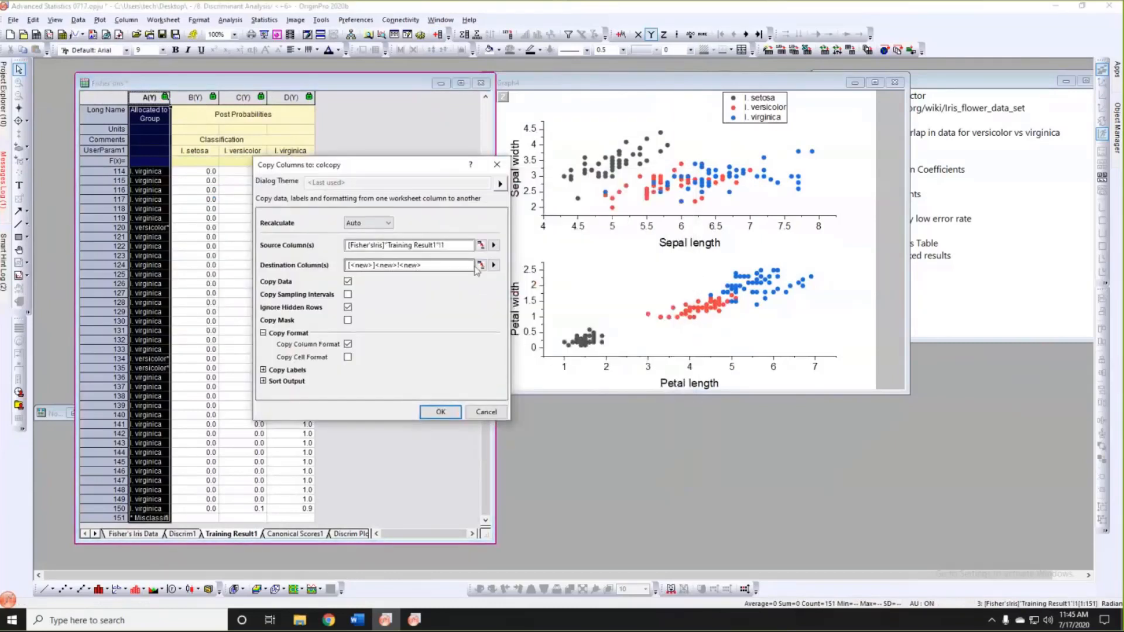
{"action": "left_click", "coordinate": [481, 266]}
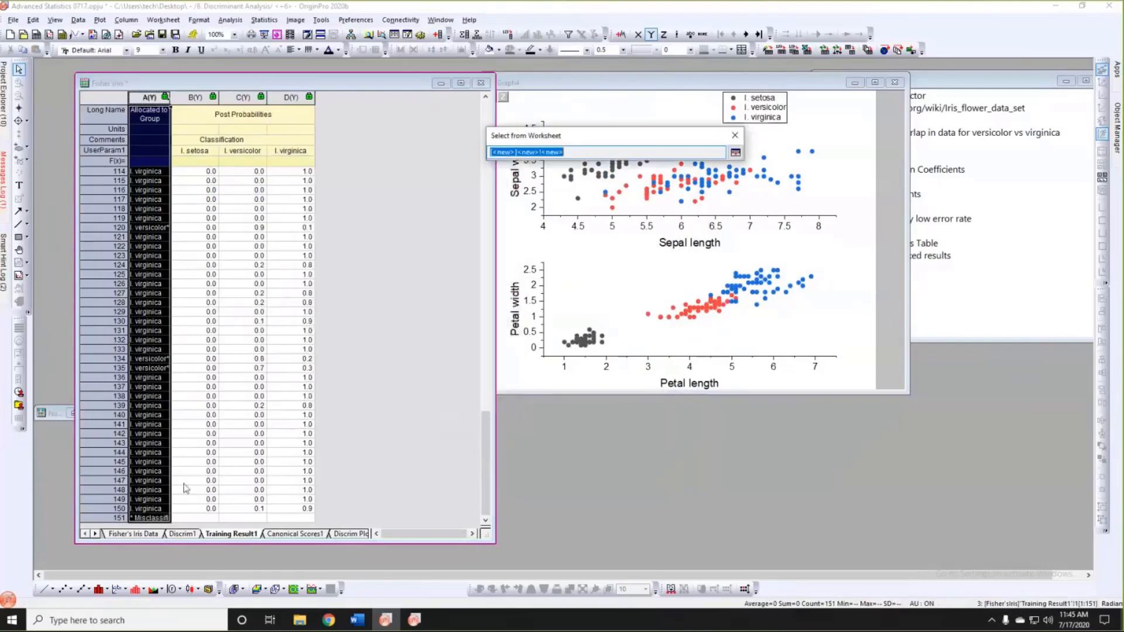
{"action": "left_click", "coordinate": [137, 535]}
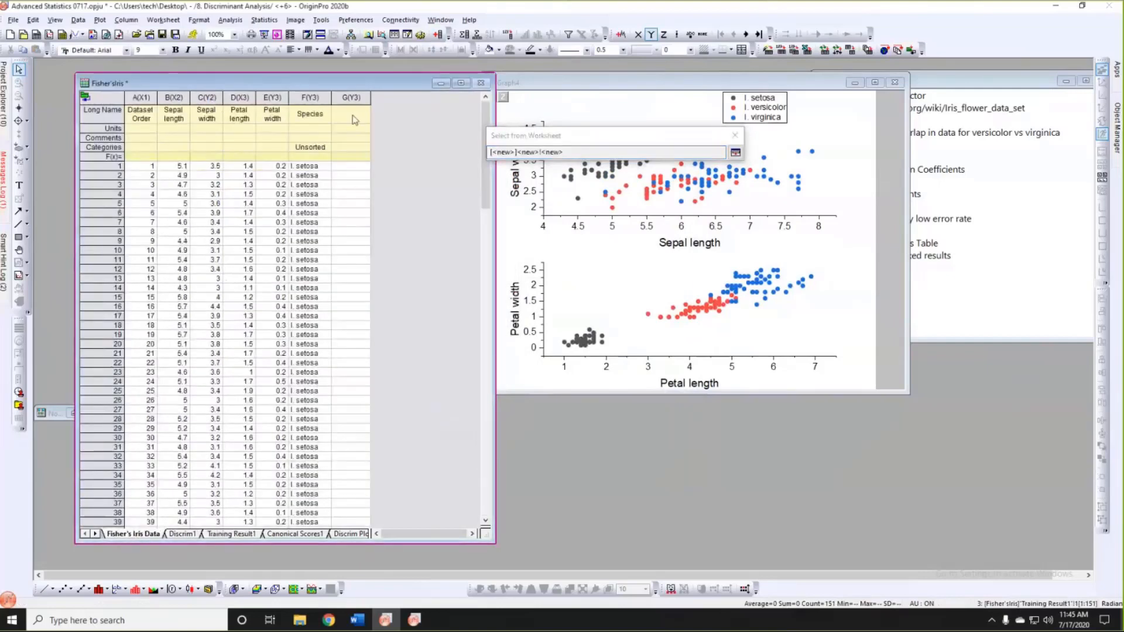
{"action": "left_click", "coordinate": [351, 97]}
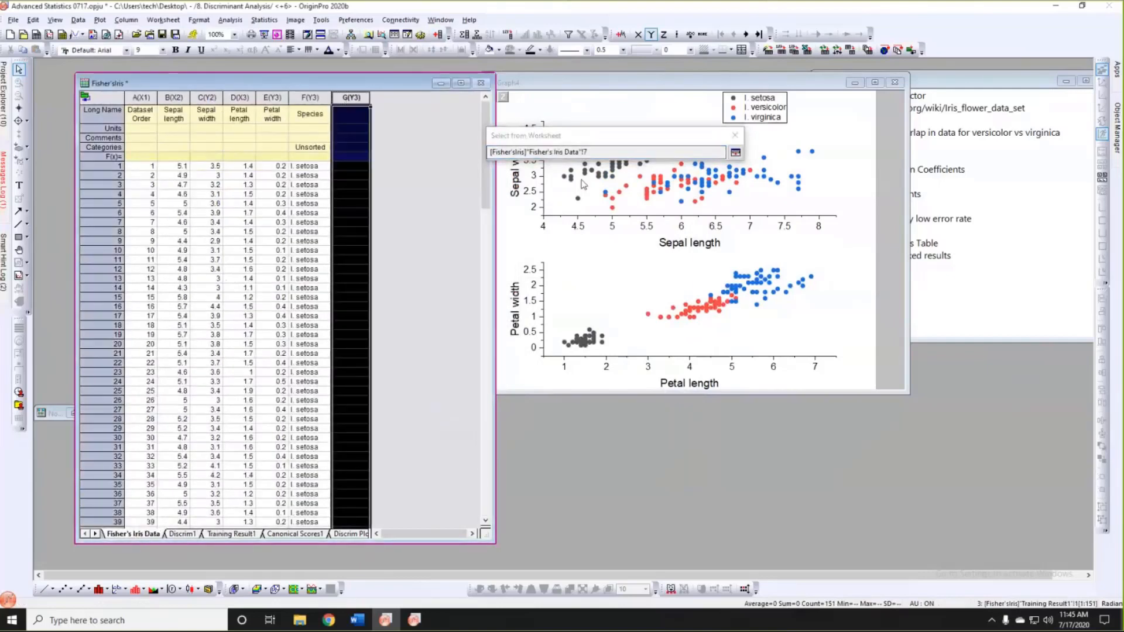
{"action": "left_click", "coordinate": [735, 153]}
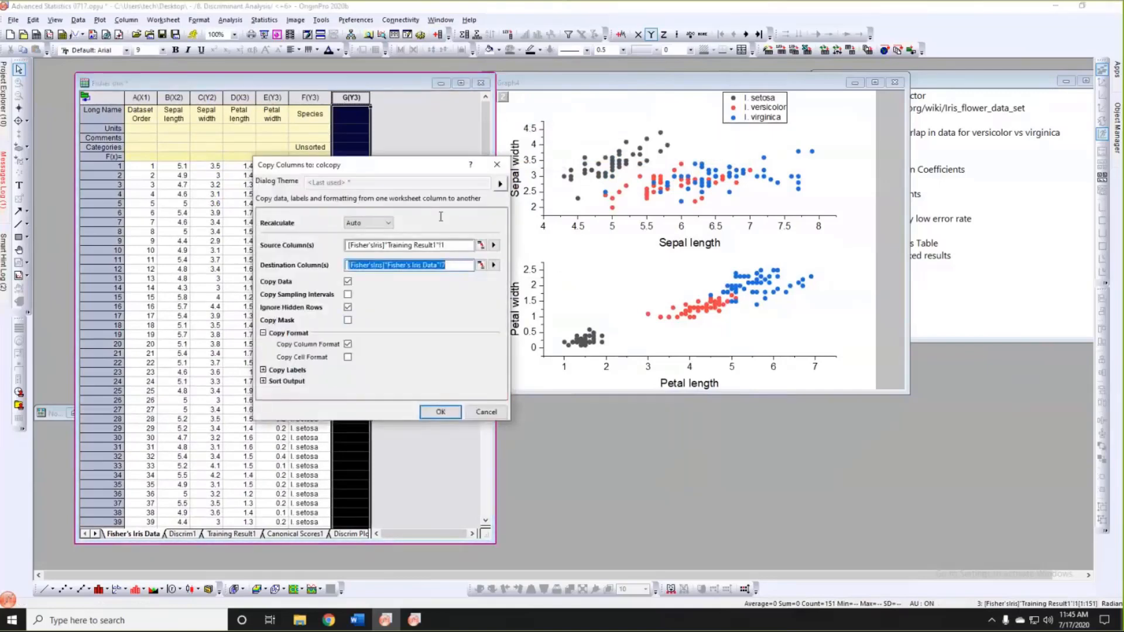
{"action": "left_click", "coordinate": [441, 411]}
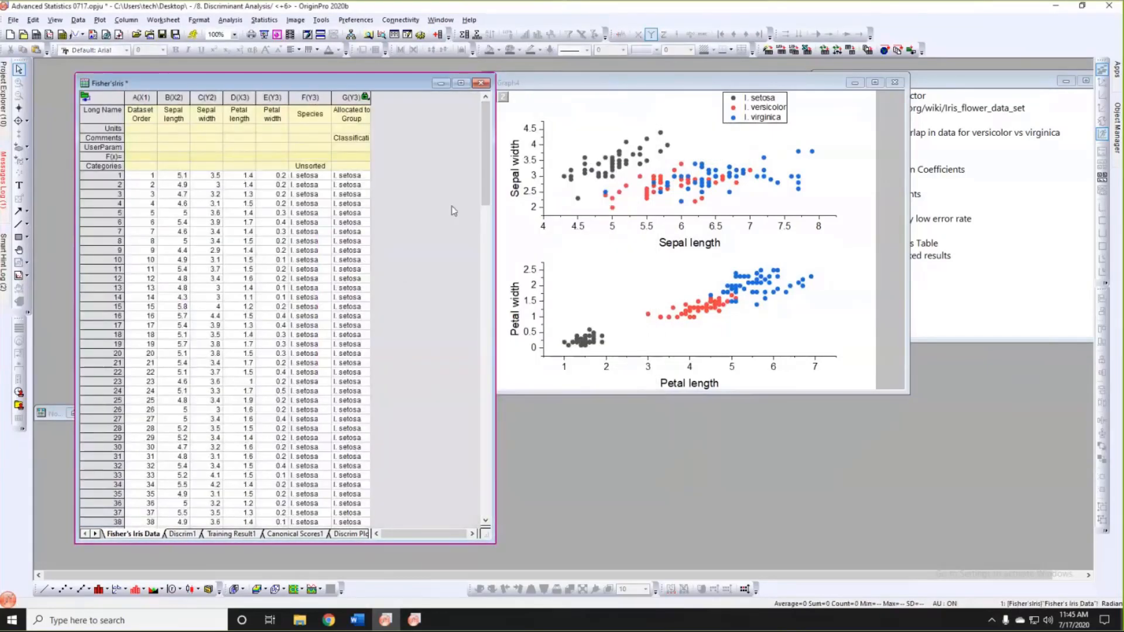
Widen the Allocated to Group column and compare it with Species down to the misclassified row 78.
{"action": "left_click_drag", "start_coordinate": [486, 192], "coordinate": [490, 294]}
{"action": "left_click_drag", "start_coordinate": [371, 98], "coordinate": [435, 101]}
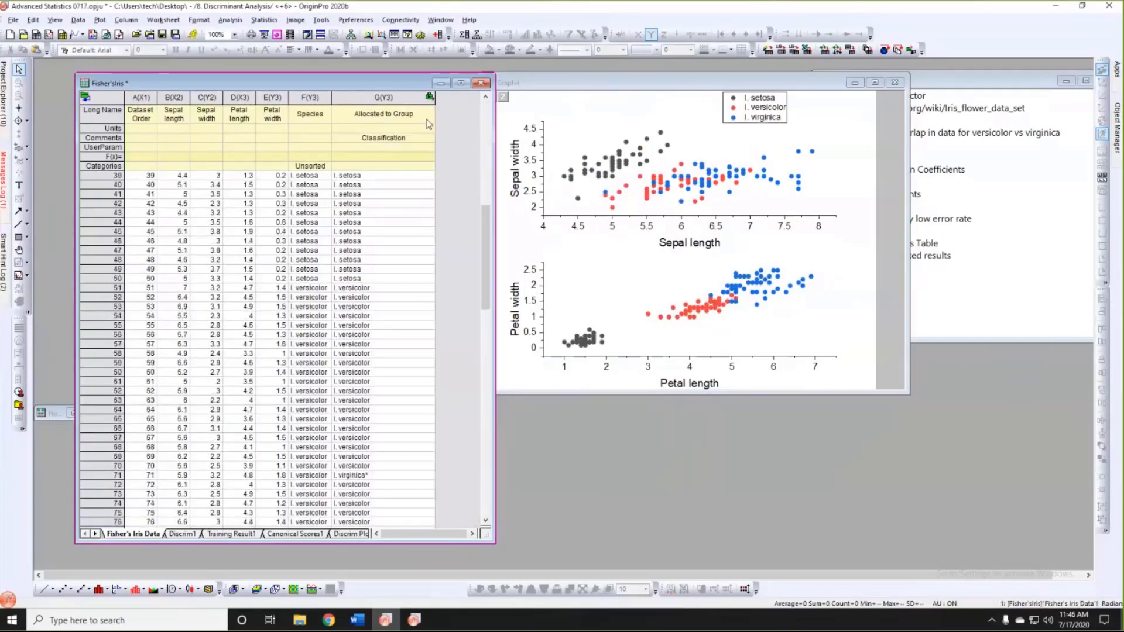
{"action": "left_click_drag", "start_coordinate": [484, 249], "coordinate": [484, 315]}
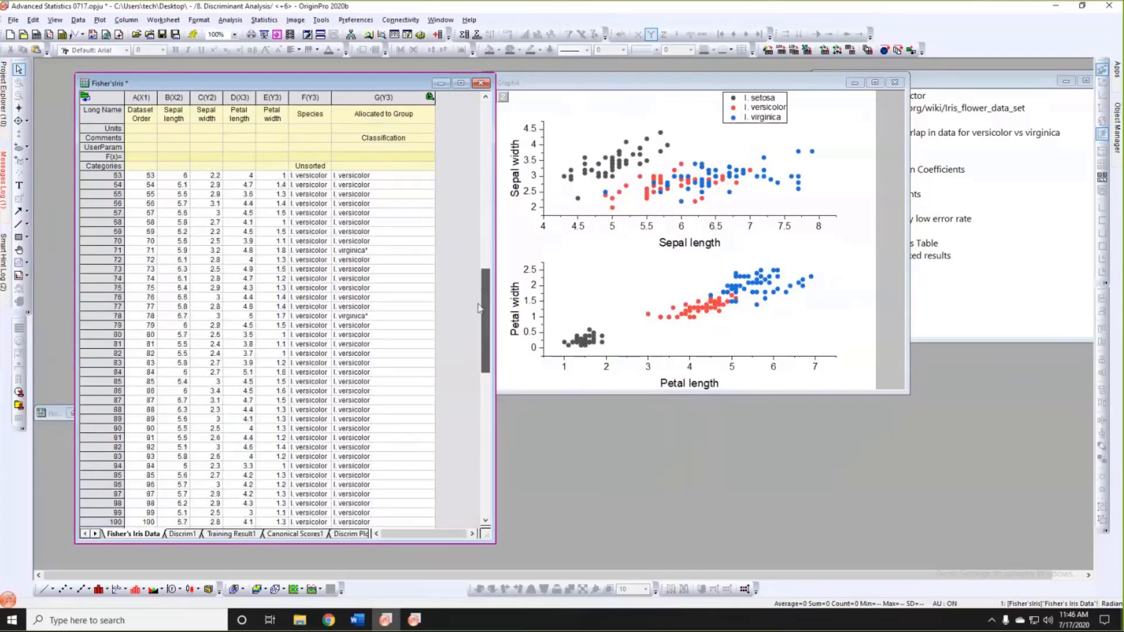
{"action": "left_click", "coordinate": [361, 307]}
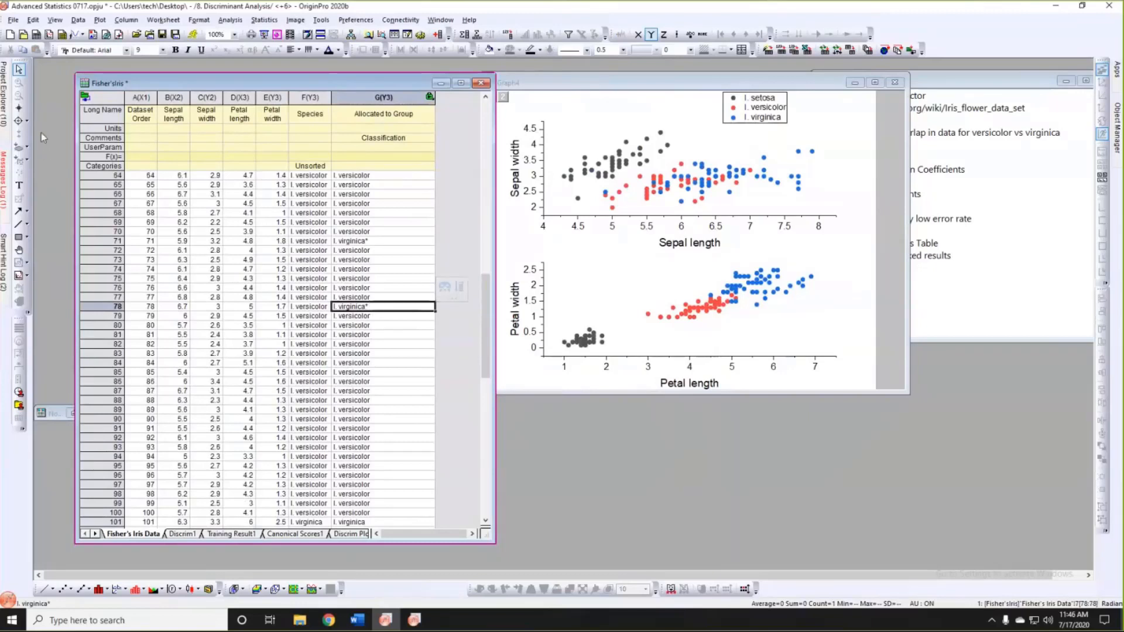
Highlight misclassified rows 71, 107, 120, 134 and 135 to locate their points in the scatter graphs, and clear the highlighting.
{"action": "left_click", "coordinate": [19, 122]}
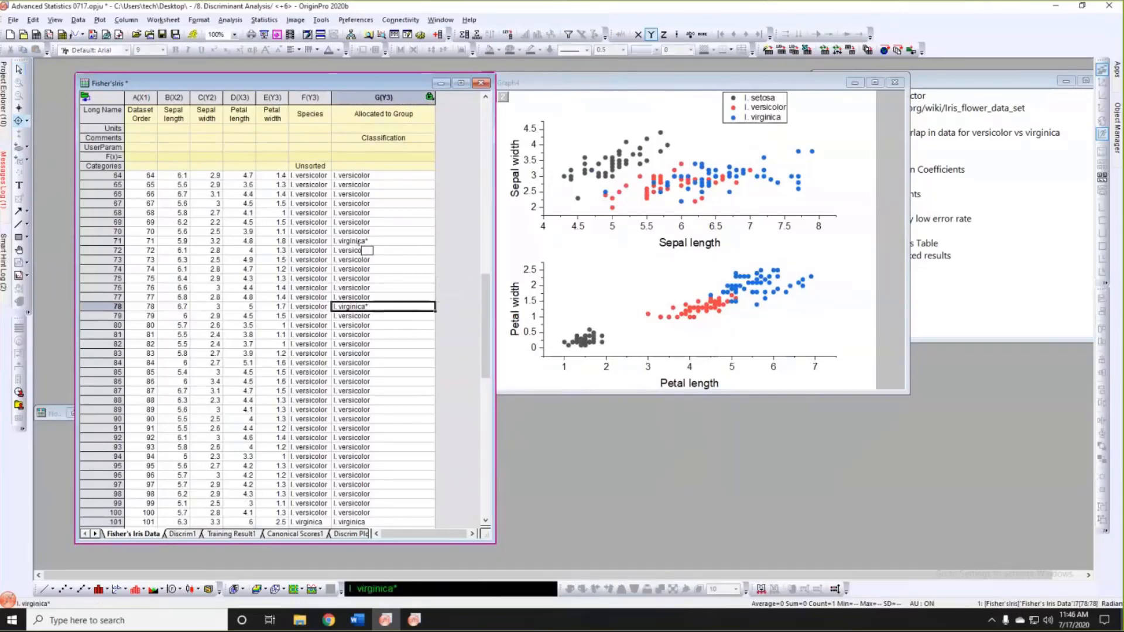
{"action": "left_click", "coordinate": [361, 242]}
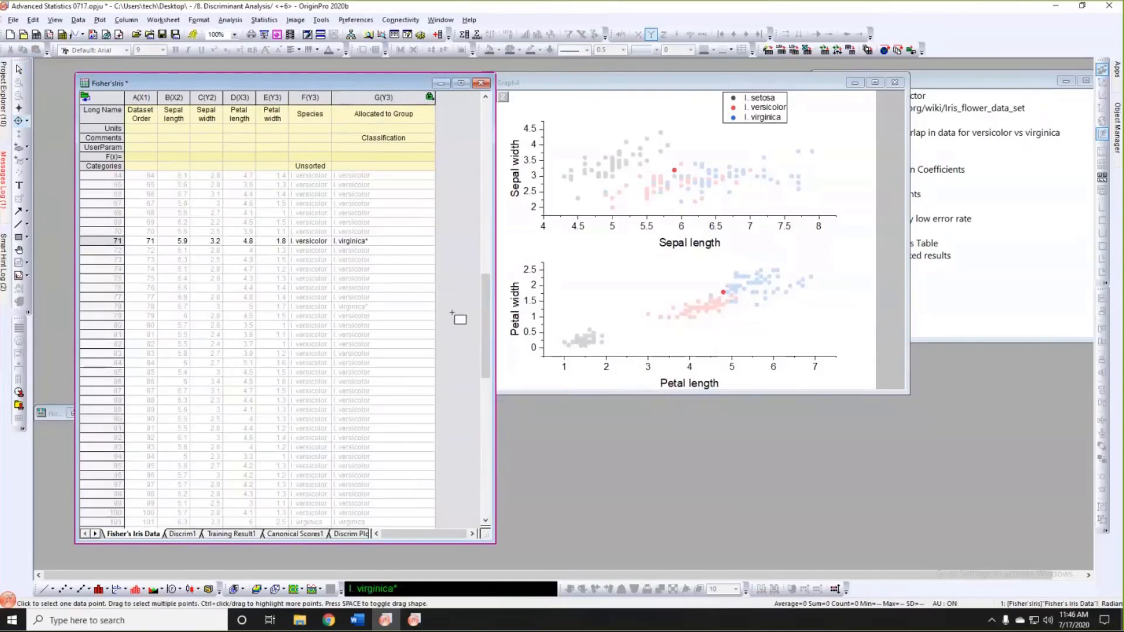
{"action": "scroll", "coordinate": [460, 319], "scroll_direction": "down", "scroll_amount": 6}
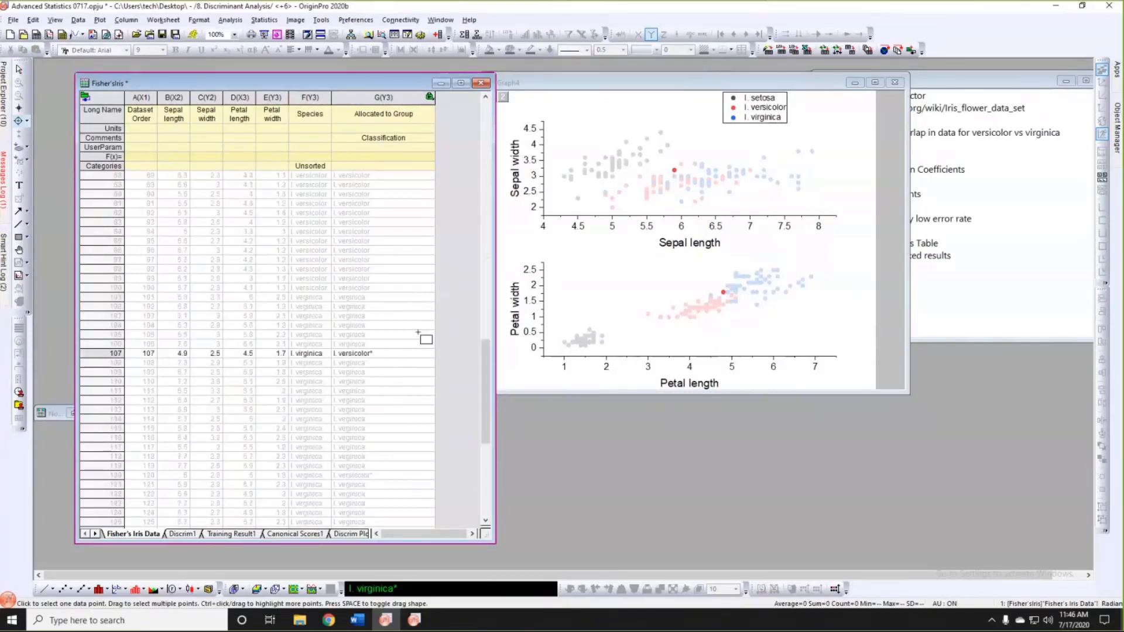
{"action": "scroll", "coordinate": [421, 336], "scroll_direction": "down", "scroll_amount": 6}
{"action": "scroll", "coordinate": [386, 328], "scroll_direction": "down", "scroll_amount": 3}
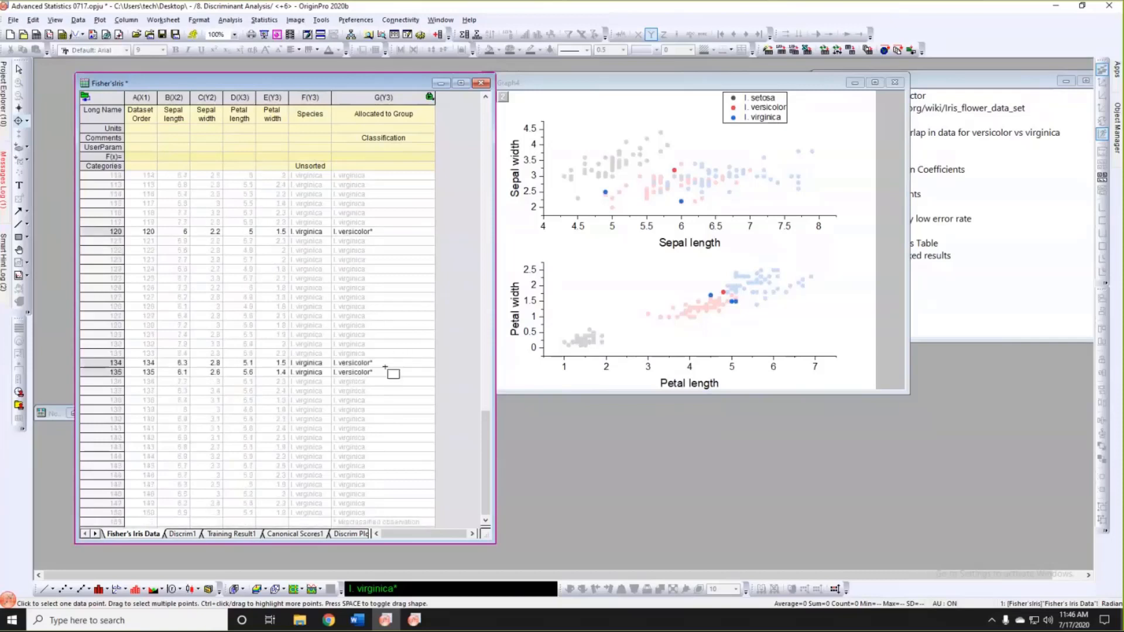
{"action": "scroll", "coordinate": [420, 352], "scroll_direction": "up", "scroll_amount": 4}
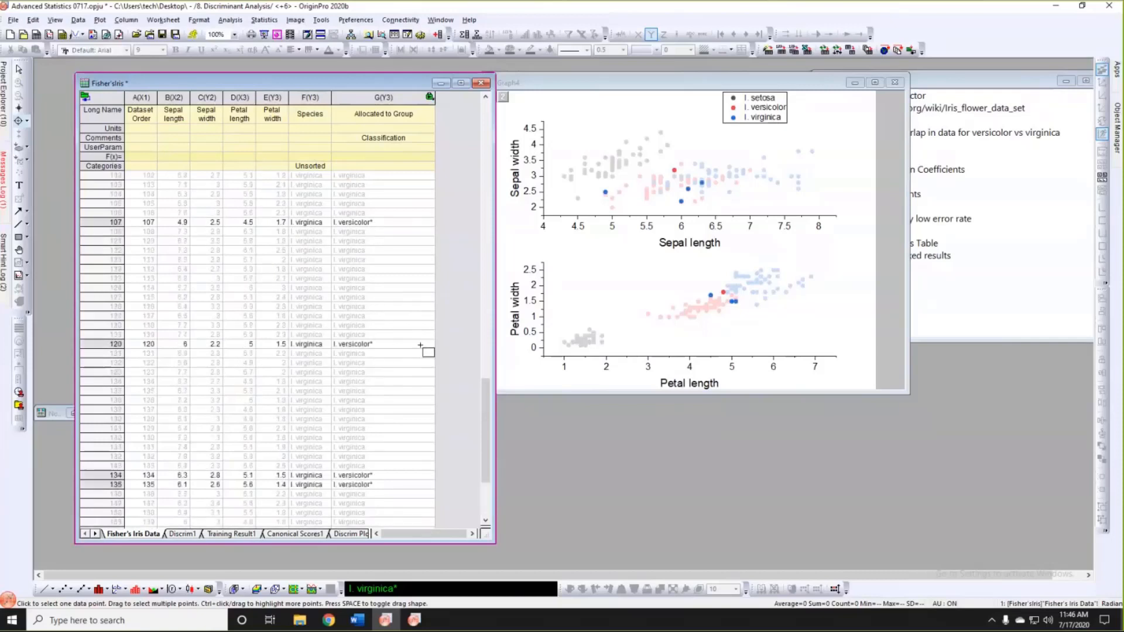
{"action": "scroll", "coordinate": [420, 346], "scroll_direction": "up", "scroll_amount": 15}
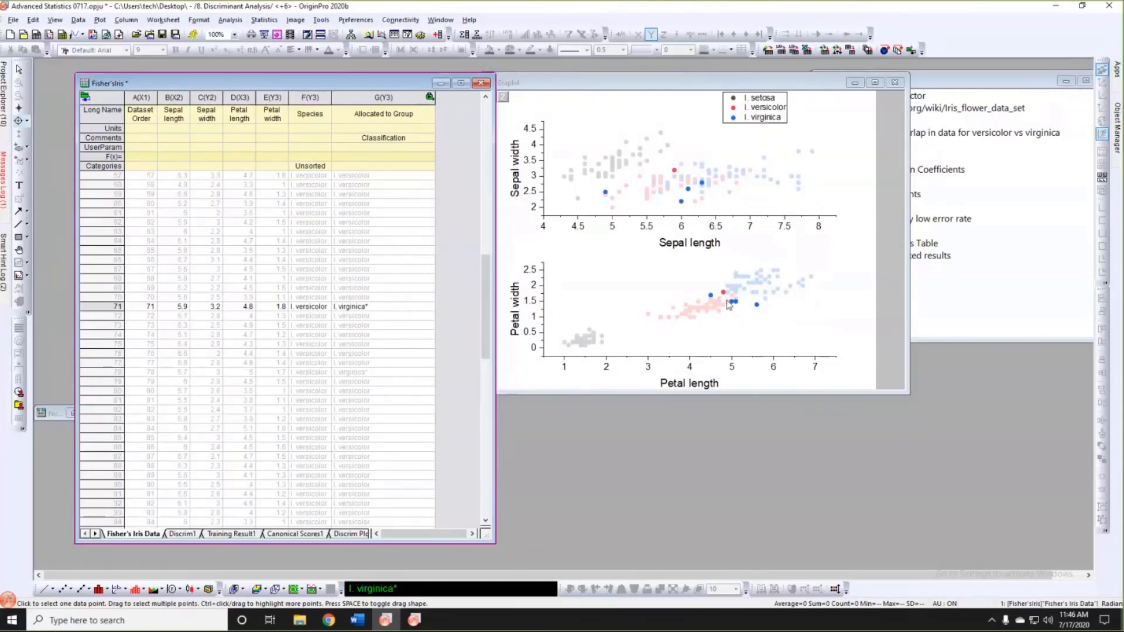
{"action": "key", "text": "Escape"}
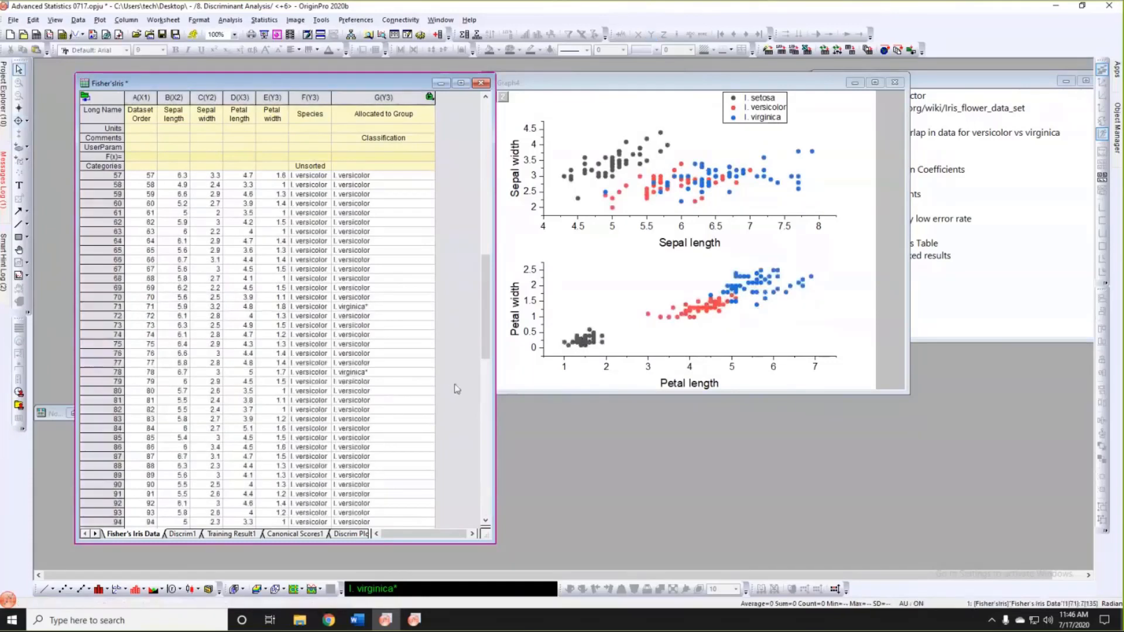
Show the Discrim1 report in a narrower window and review the prior probability, discriminant function and cross validation settings without changing them.
{"action": "left_click", "coordinate": [182, 534]}
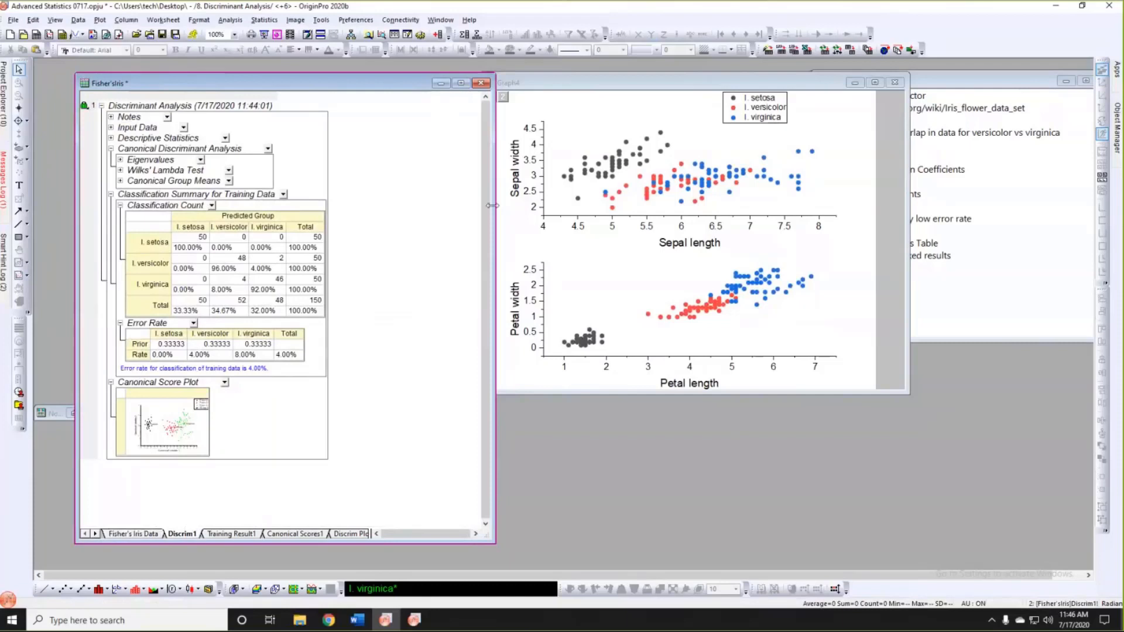
{"action": "left_click_drag", "start_coordinate": [492, 205], "coordinate": [455, 209]}
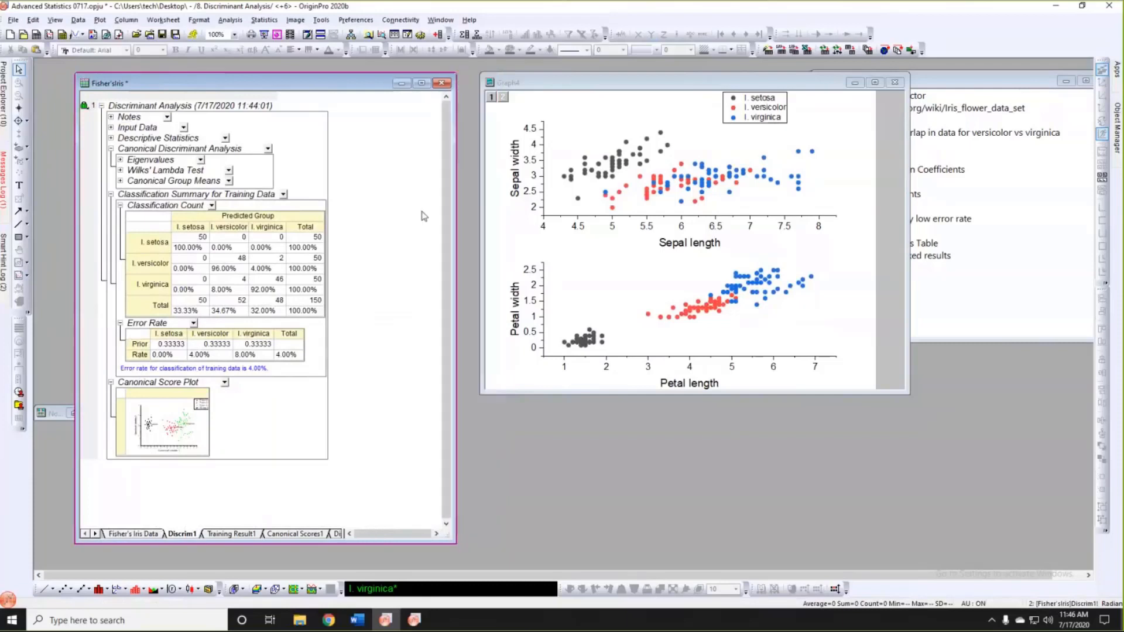
{"action": "left_click", "coordinate": [84, 110]}
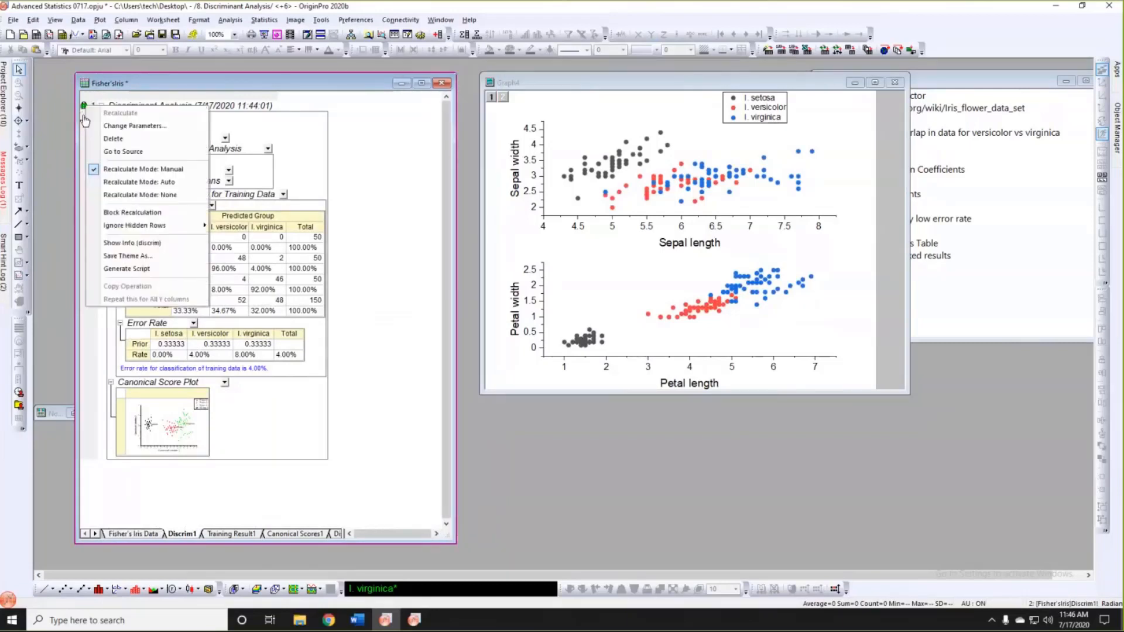
{"action": "left_click", "coordinate": [146, 119]}
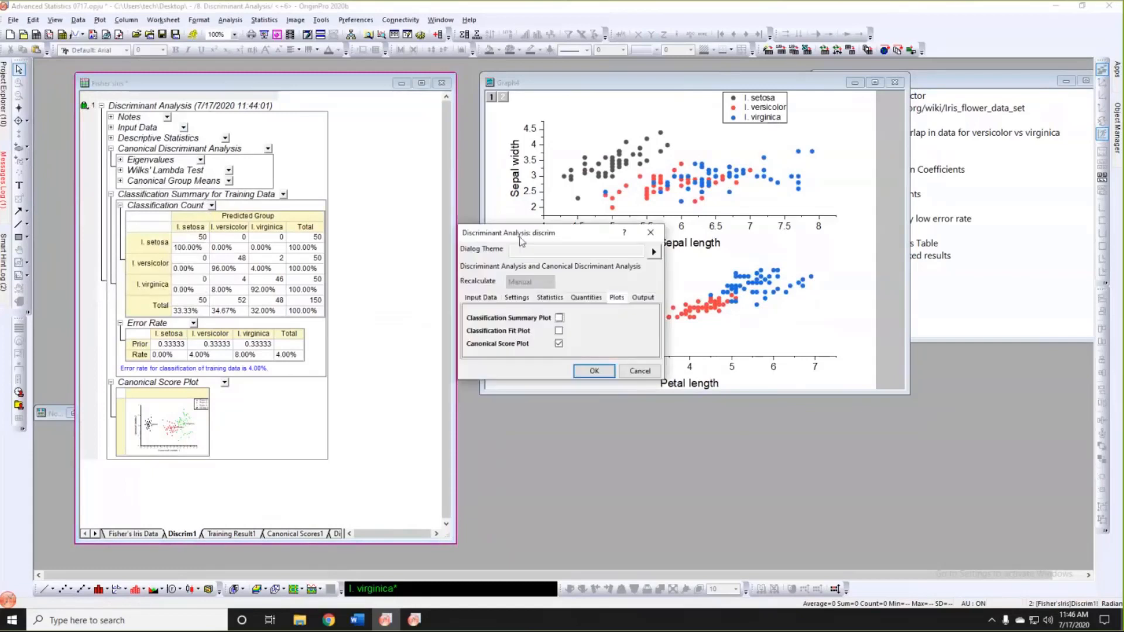
{"action": "left_click_drag", "start_coordinate": [518, 235], "coordinate": [319, 180]}
{"action": "left_click", "coordinate": [345, 243]}
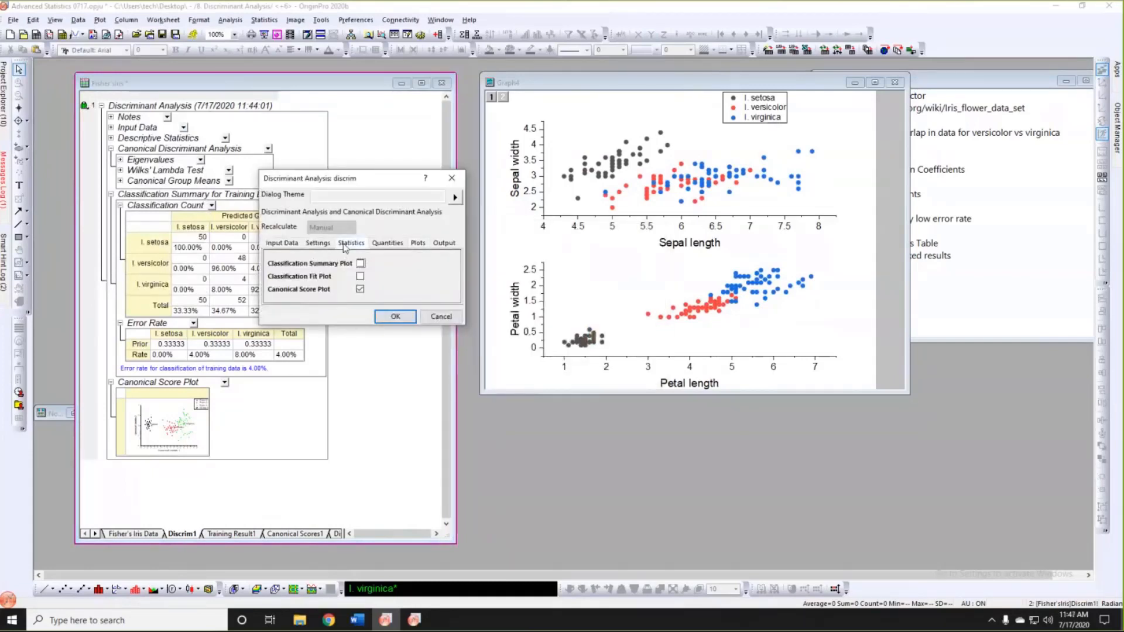
{"action": "left_click", "coordinate": [317, 243]}
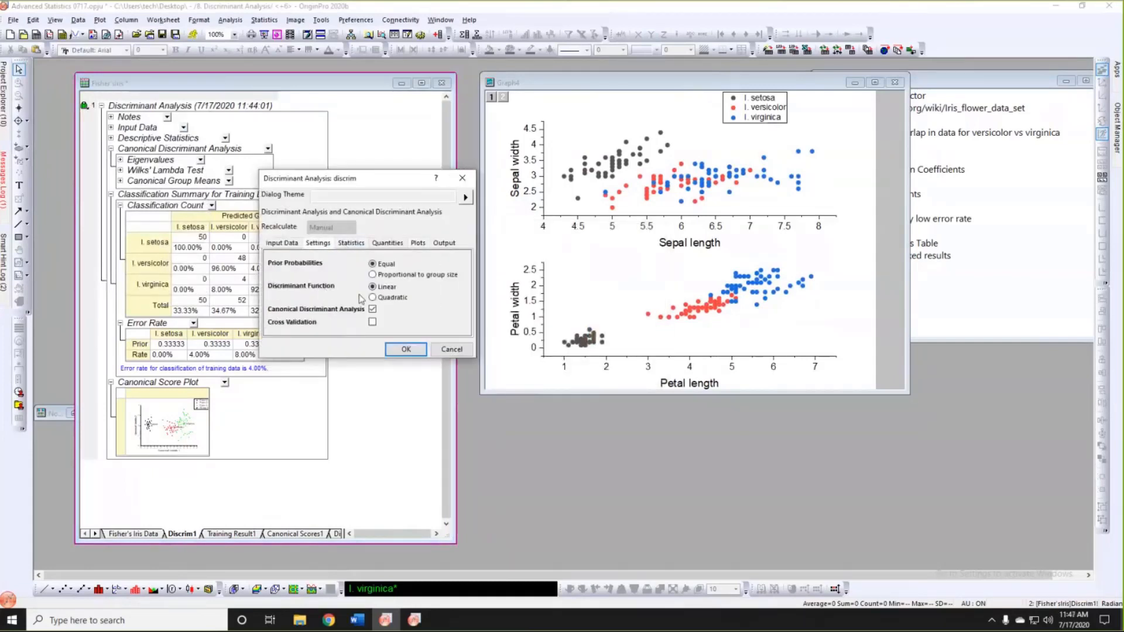
{"action": "left_click", "coordinate": [446, 351]}
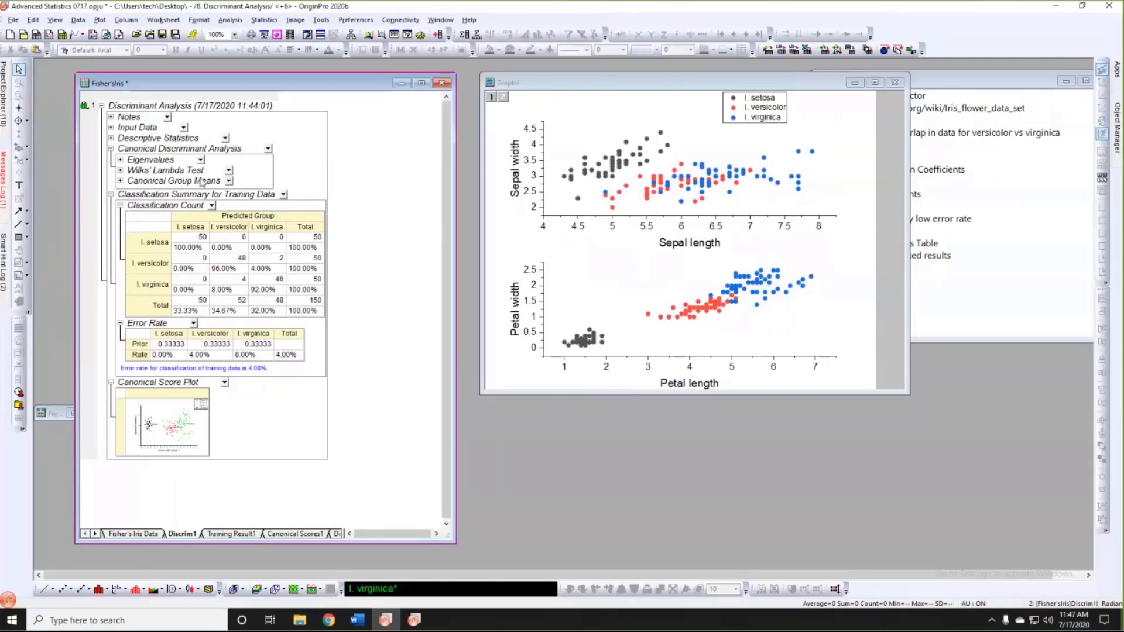
Rerun the discriminant analysis with the Quadratic discriminant function and shrink the report window around the results.
{"action": "left_click", "coordinate": [84, 106]}
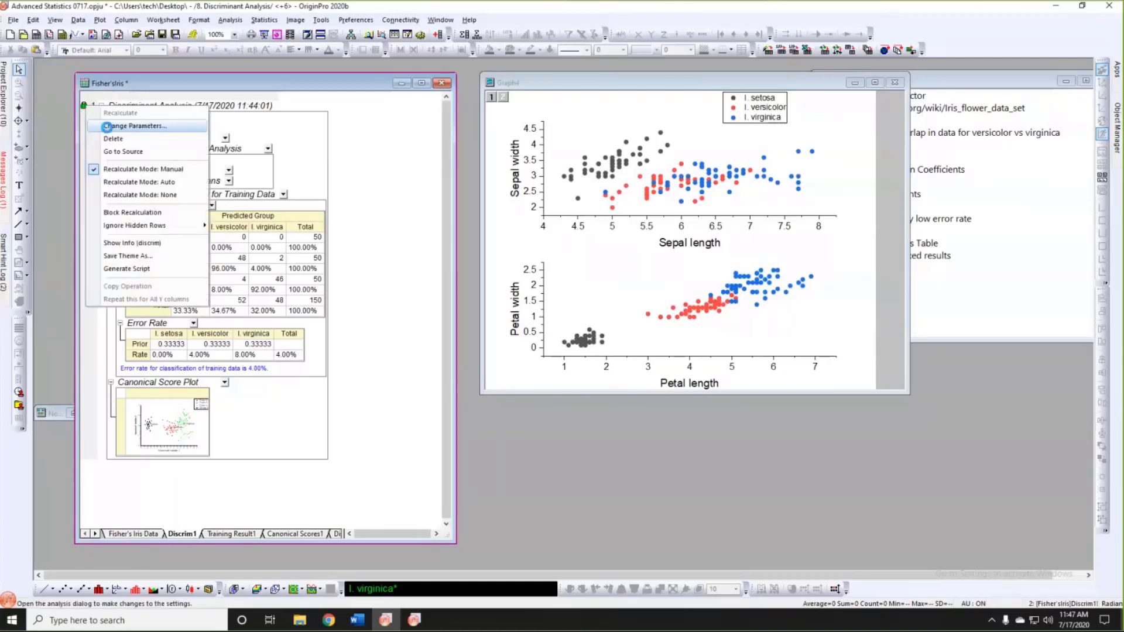
{"action": "left_click", "coordinate": [103, 127]}
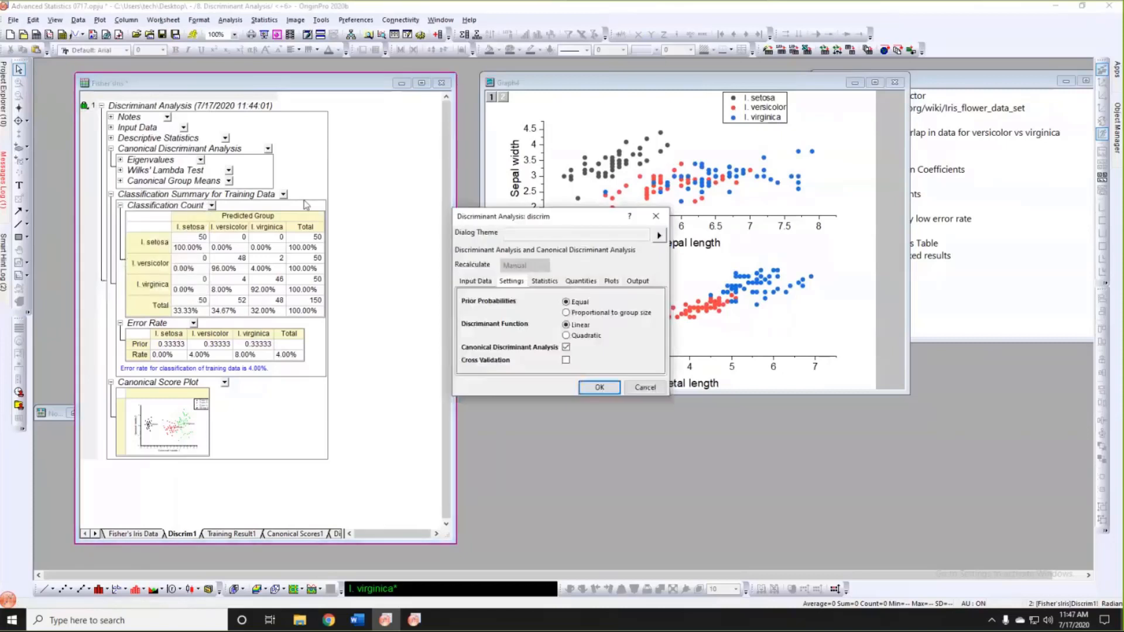
{"action": "left_click", "coordinate": [565, 335]}
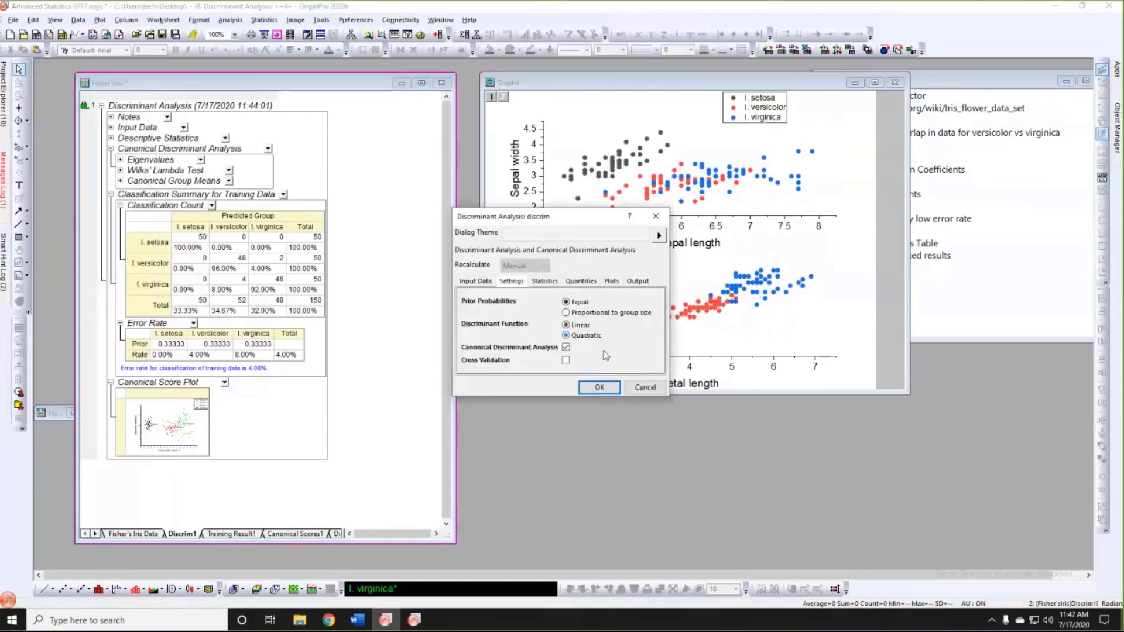
{"action": "left_click", "coordinate": [599, 388]}
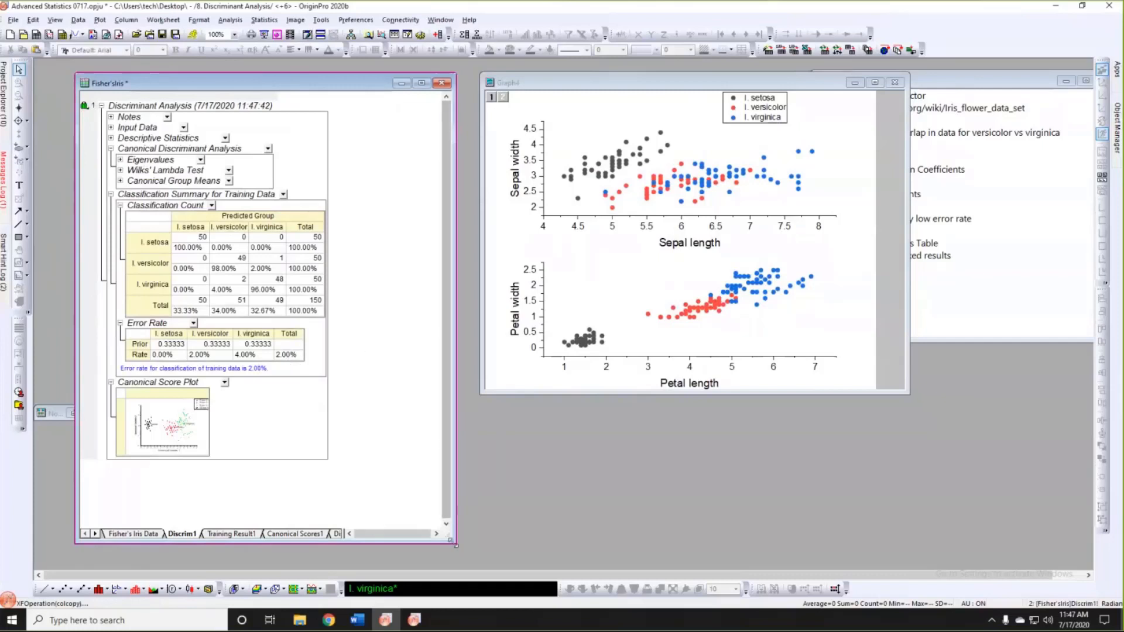
{"action": "left_click_drag", "start_coordinate": [456, 545], "coordinate": [417, 514]}
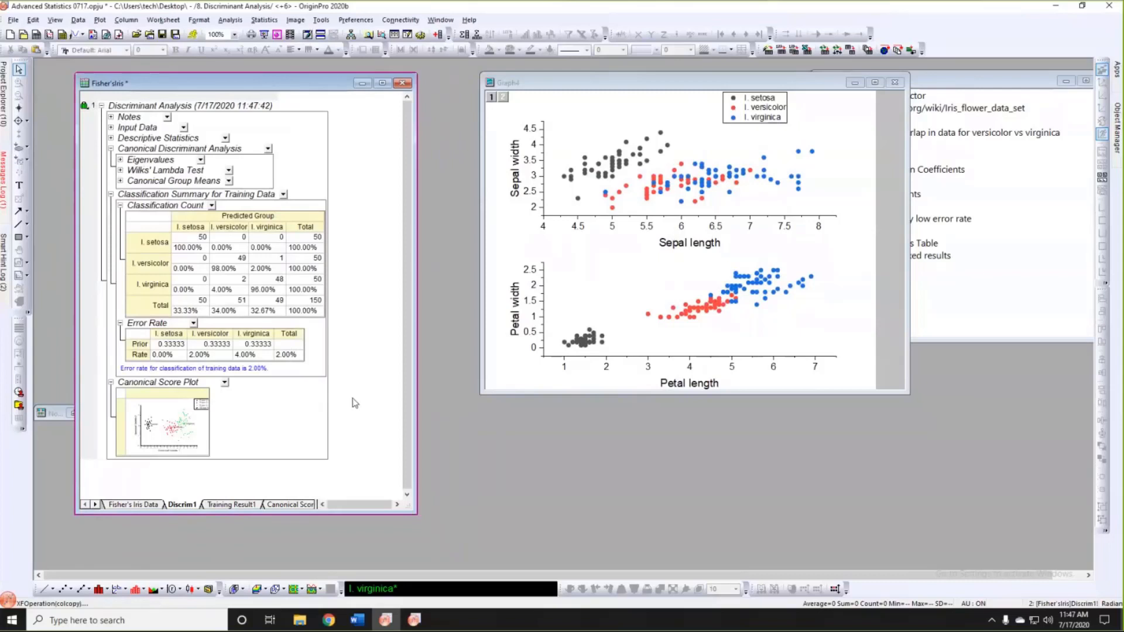
{"action": "left_click_drag", "start_coordinate": [413, 362], "coordinate": [398, 363]}
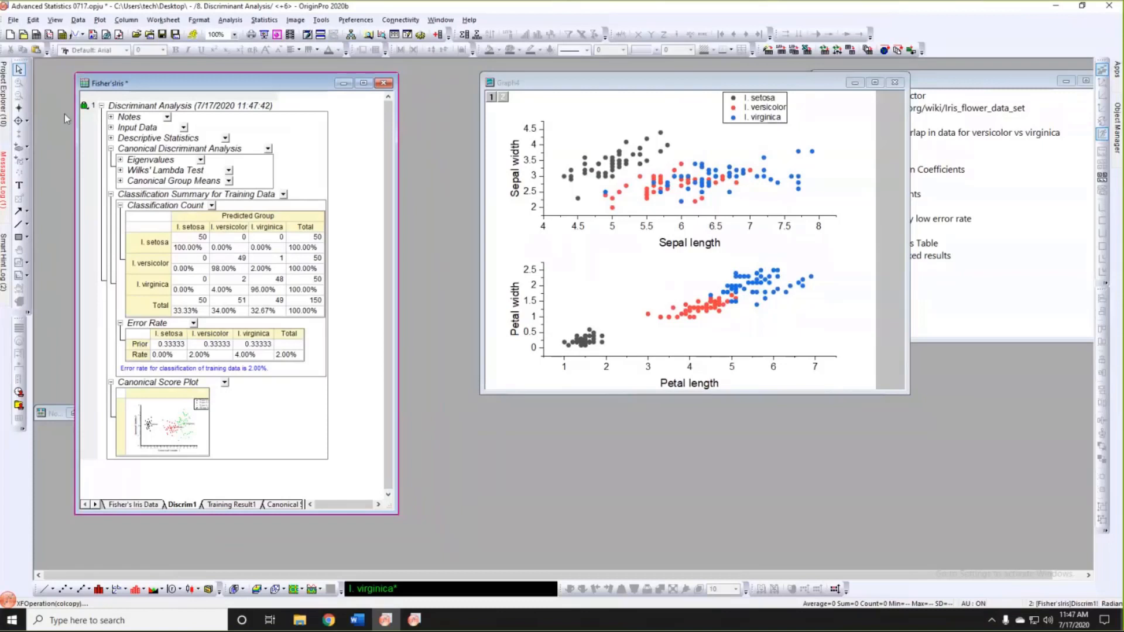
Open the 9. SVM Classification (Python) project folder and bring its Train worksheet forward.
{"action": "mouse_move", "coordinate": [7, 105]}
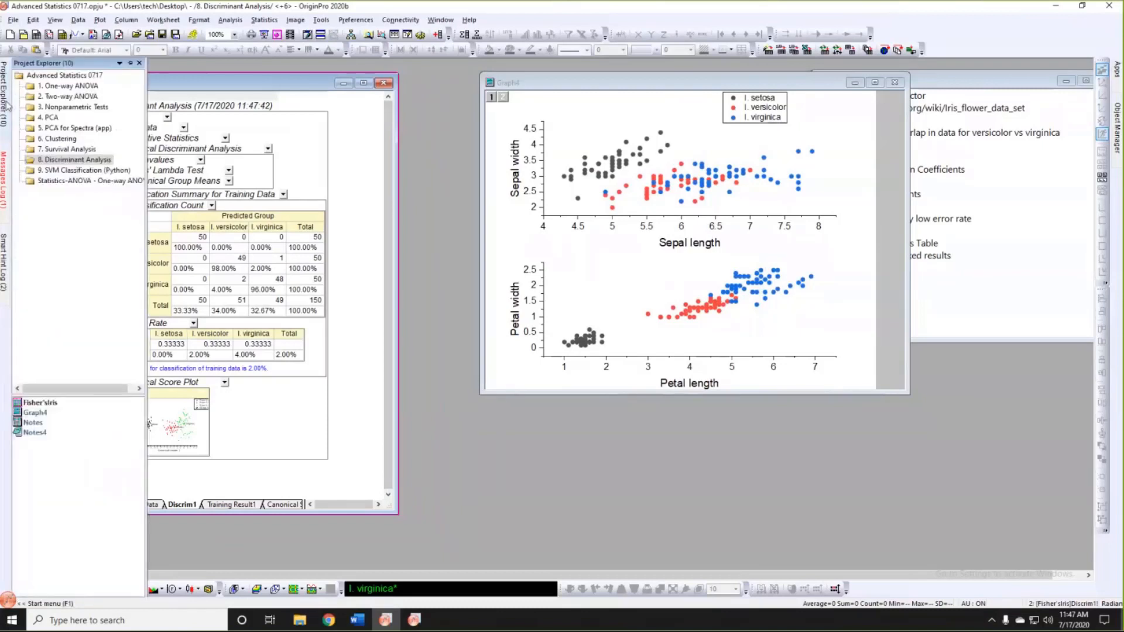
{"action": "left_click", "coordinate": [62, 171]}
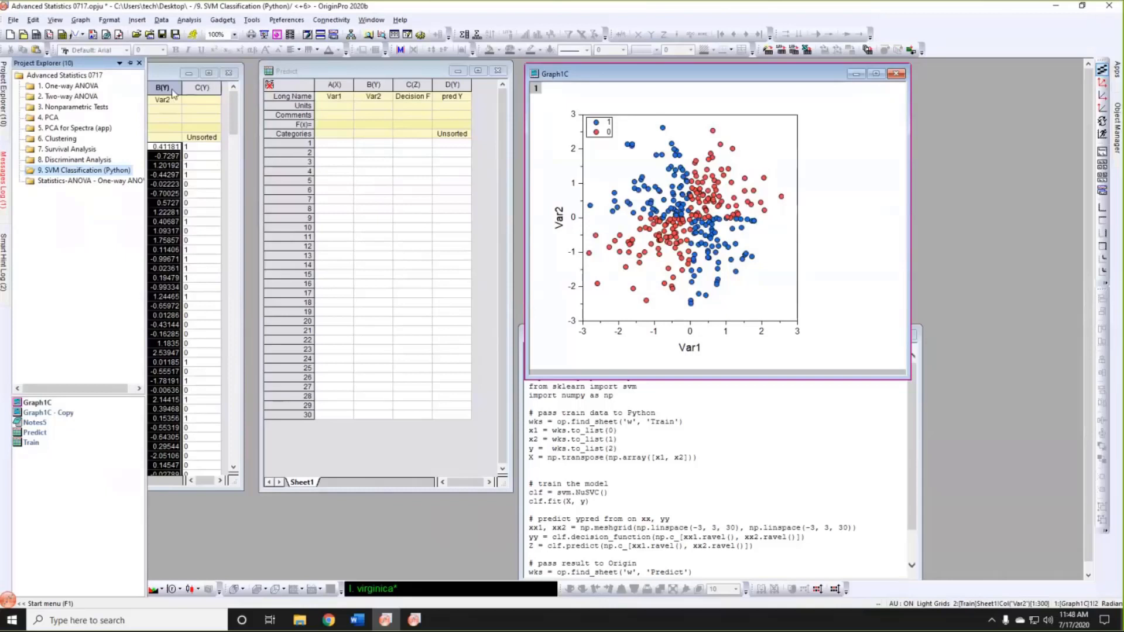
{"action": "left_click", "coordinate": [174, 74]}
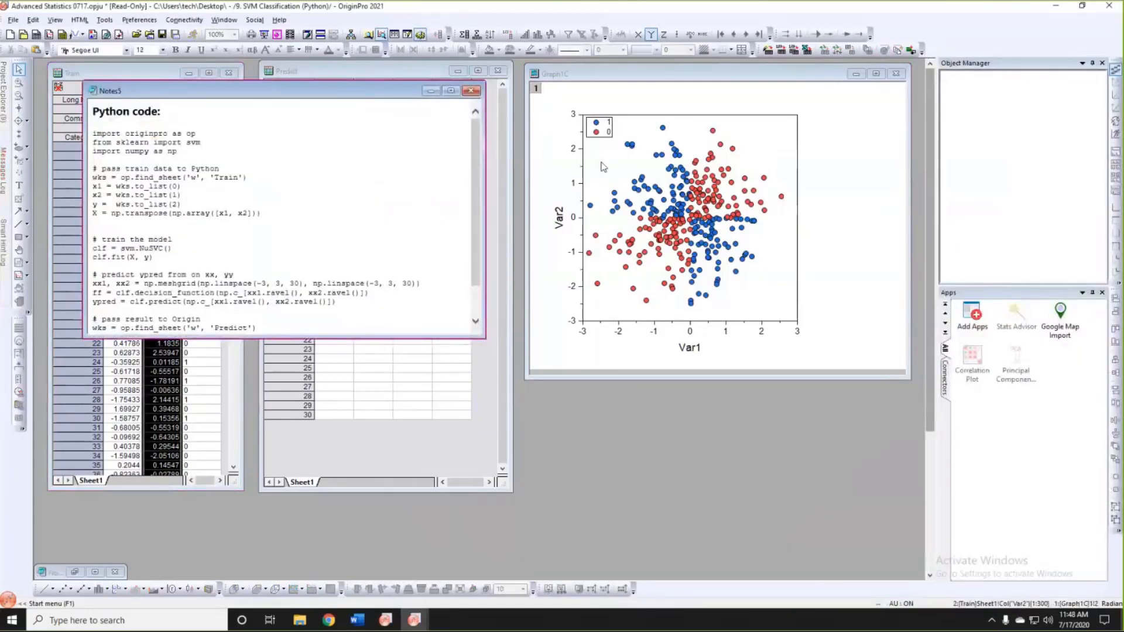
Move the Python code notes window off the worksheets and enlarge it to show the whole script.
{"action": "left_click_drag", "start_coordinate": [265, 94], "coordinate": [631, 234]}
{"action": "scroll", "coordinate": [611, 252], "scroll_direction": "down", "scroll_amount": 2}
{"action": "scroll", "coordinate": [609, 253], "scroll_direction": "up", "scroll_amount": 2}
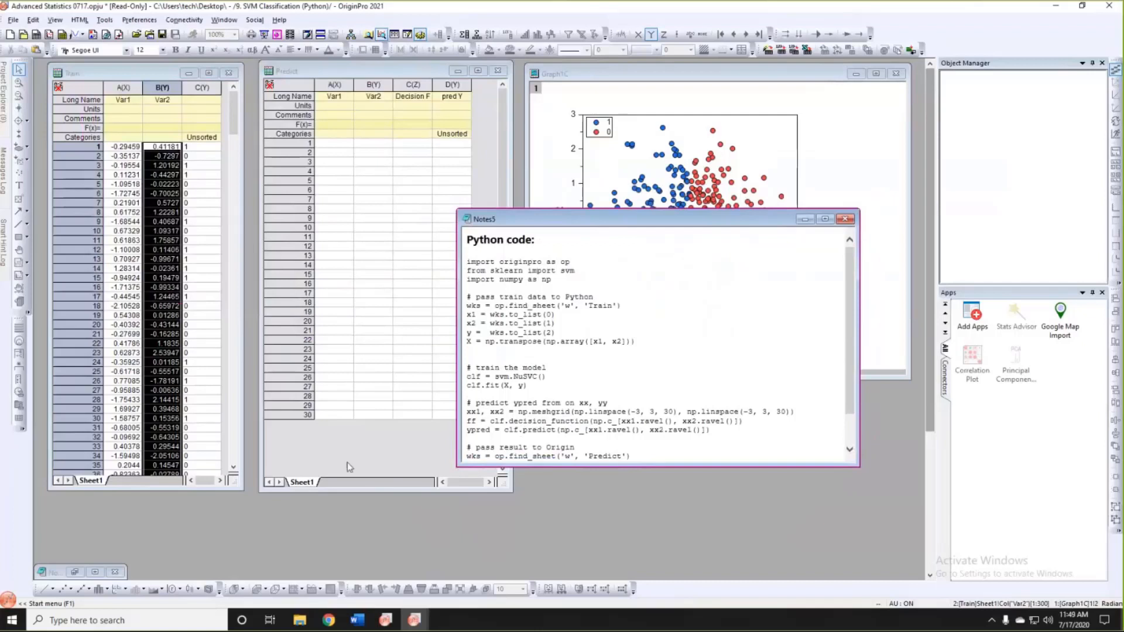
{"action": "left_click_drag", "start_coordinate": [457, 467], "coordinate": [429, 520]}
Widen the Train worksheet window slightly and examine the Var1 and Var2 columns and the class column C.
{"action": "left_click", "coordinate": [135, 76]}
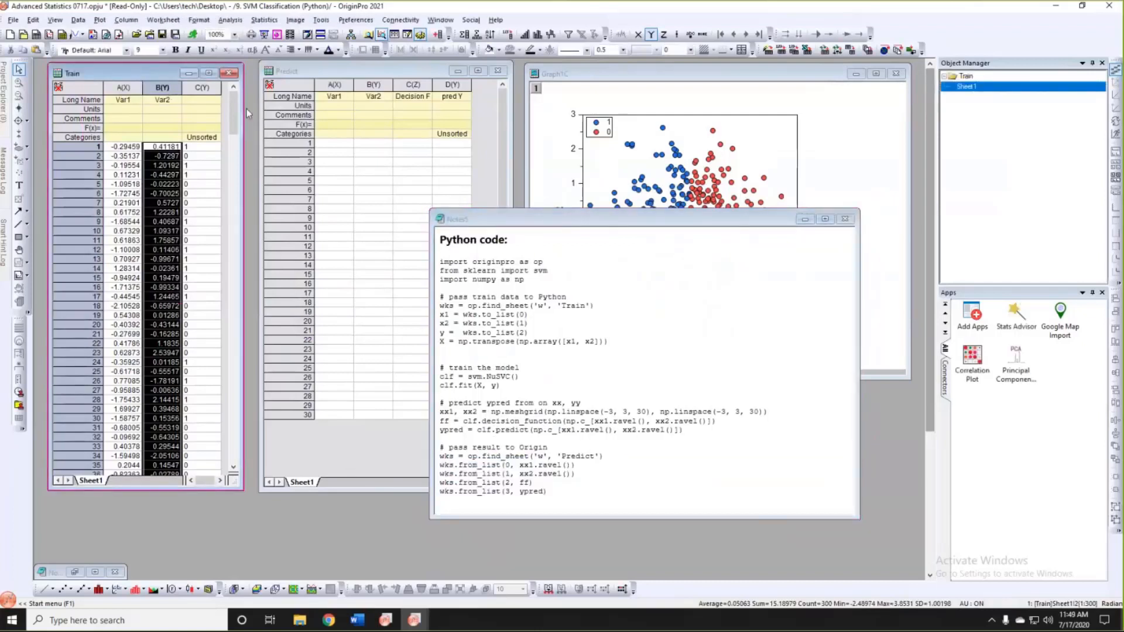
{"action": "left_click_drag", "start_coordinate": [244, 113], "coordinate": [249, 114]}
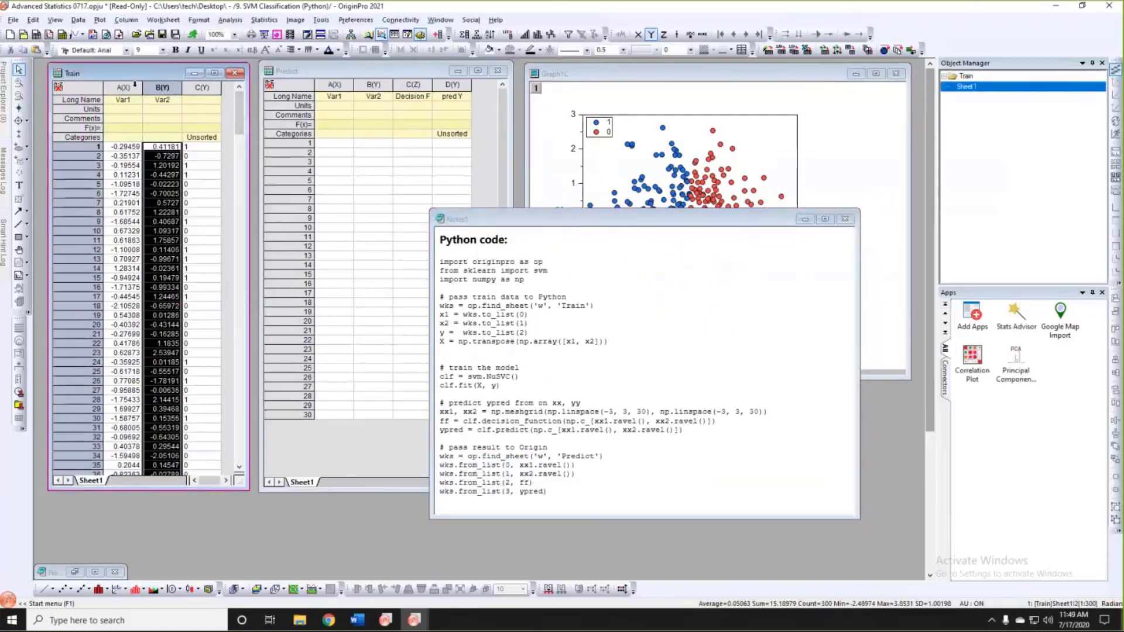
{"action": "left_click_drag", "start_coordinate": [134, 85], "coordinate": [149, 87]}
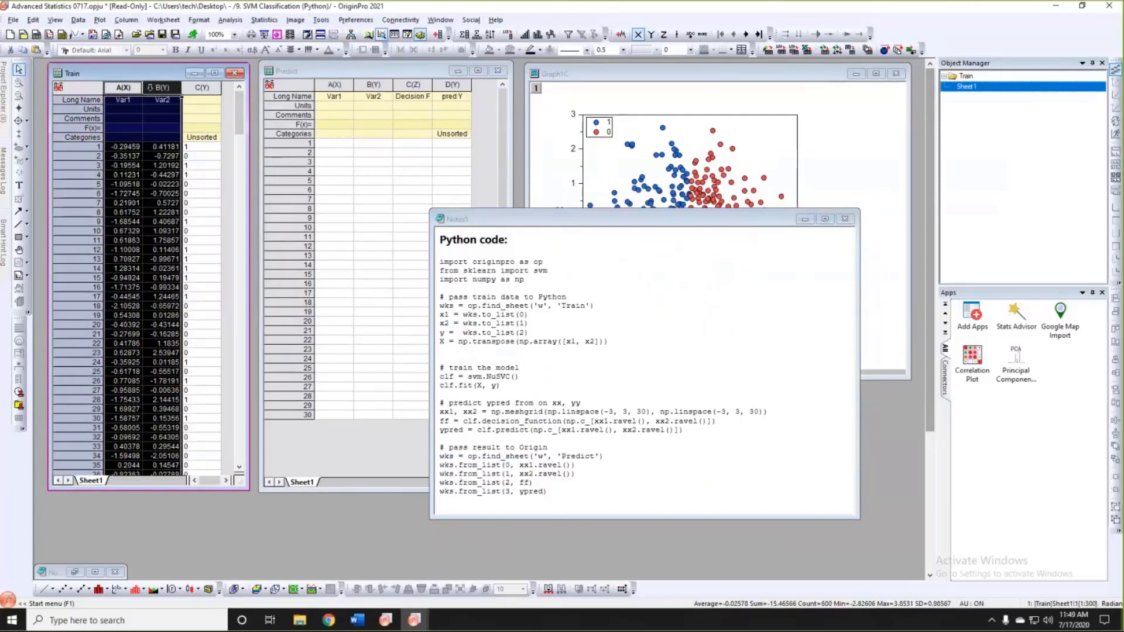
{"action": "left_click", "coordinate": [200, 88]}
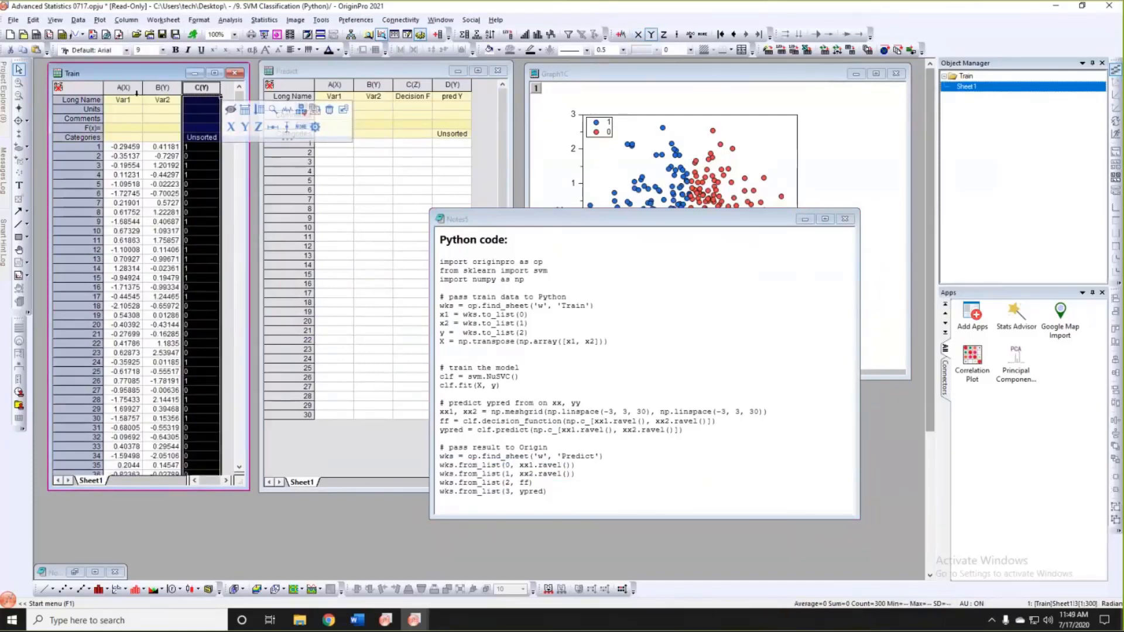
{"action": "left_click_drag", "start_coordinate": [123, 88], "coordinate": [150, 89]}
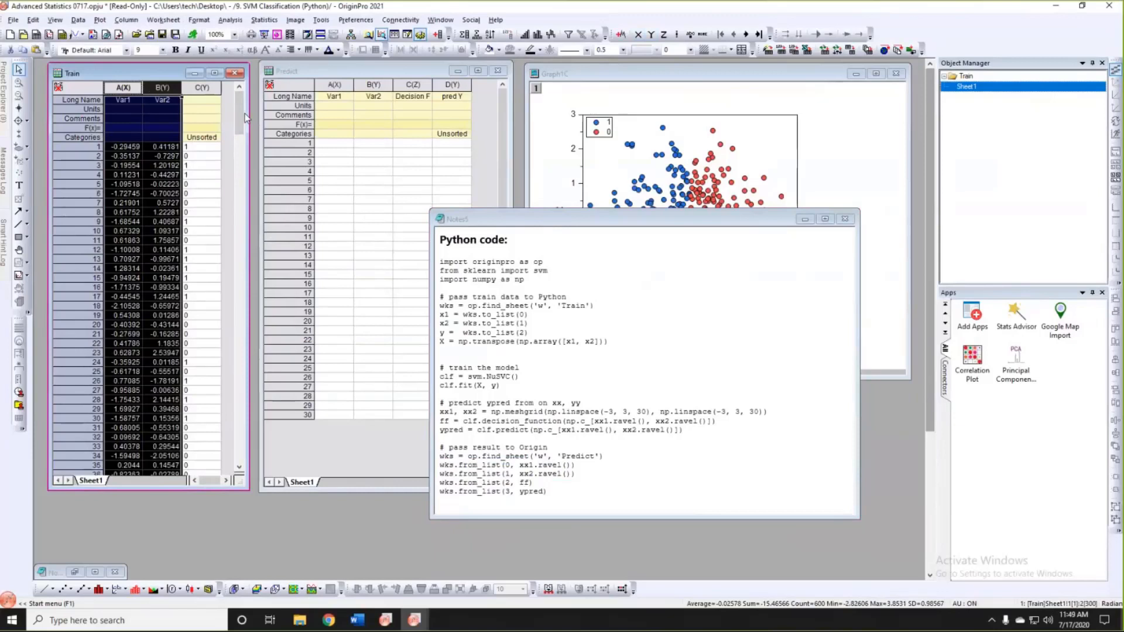
Shift the Python code notes window slightly and open the Python IDE in Code Builder.
{"action": "left_click", "coordinate": [518, 223]}
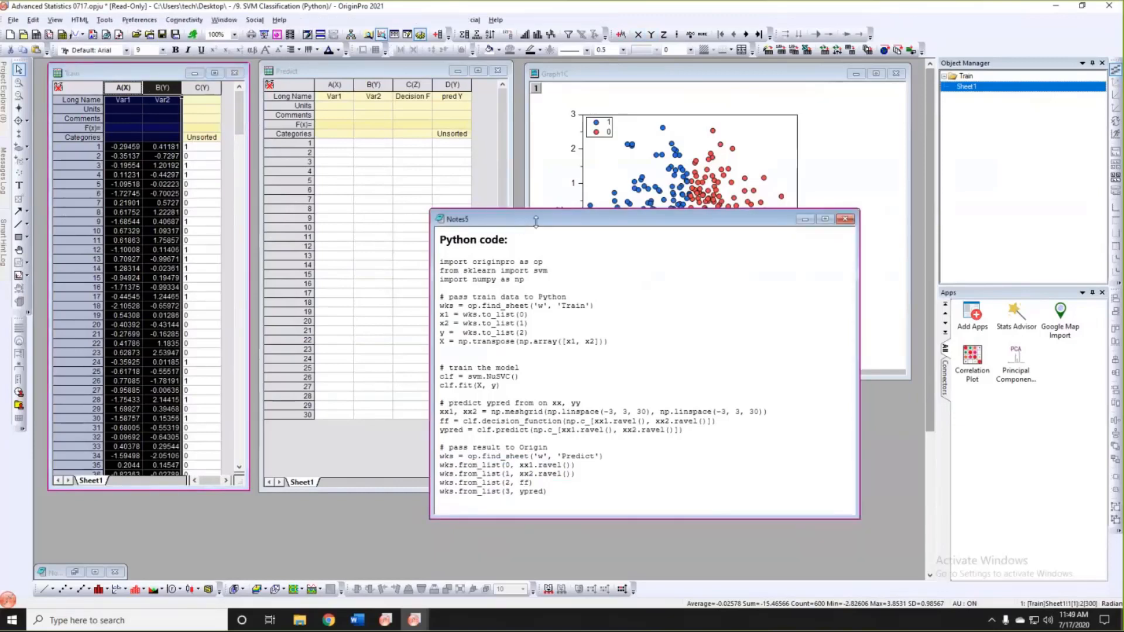
{"action": "left_click_drag", "start_coordinate": [535, 220], "coordinate": [547, 234]}
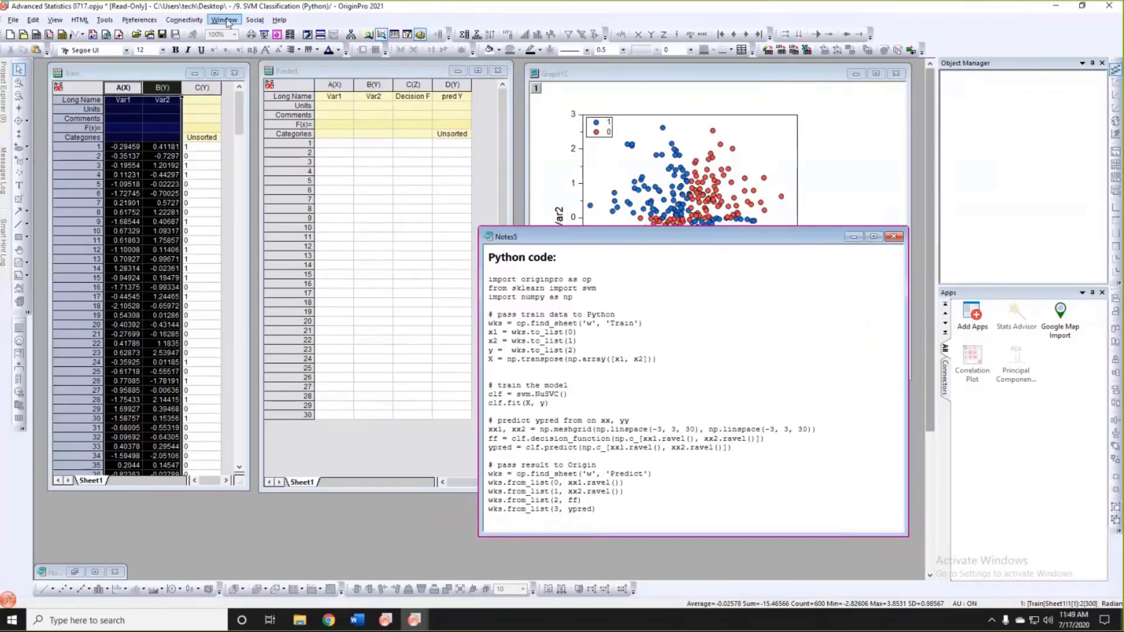
{"action": "left_click", "coordinate": [187, 21]}
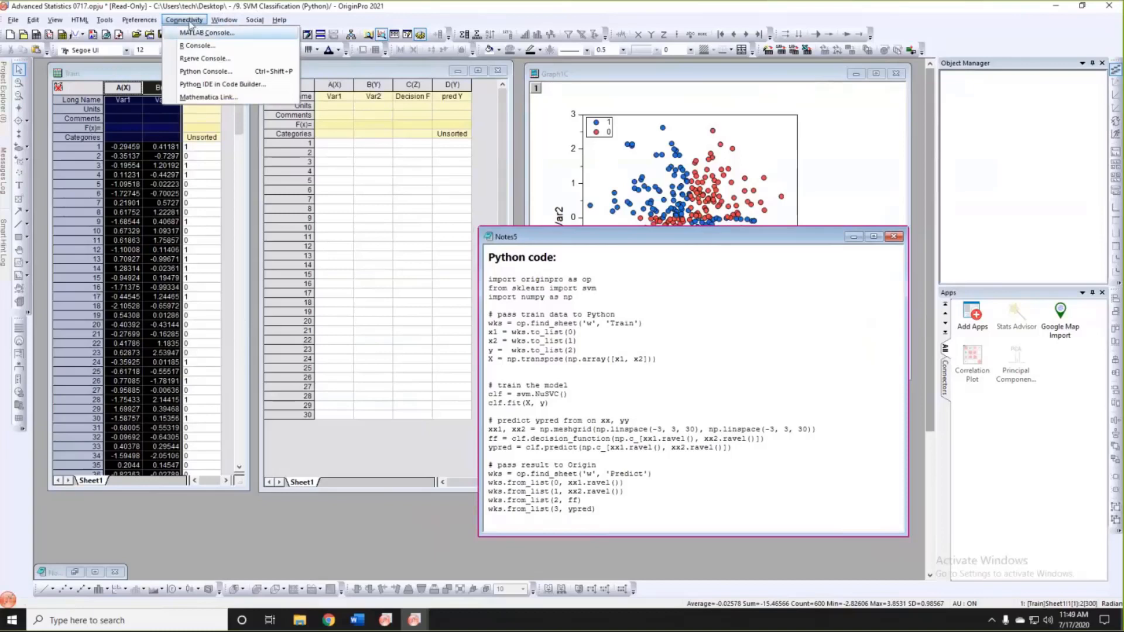
{"action": "left_click", "coordinate": [188, 85]}
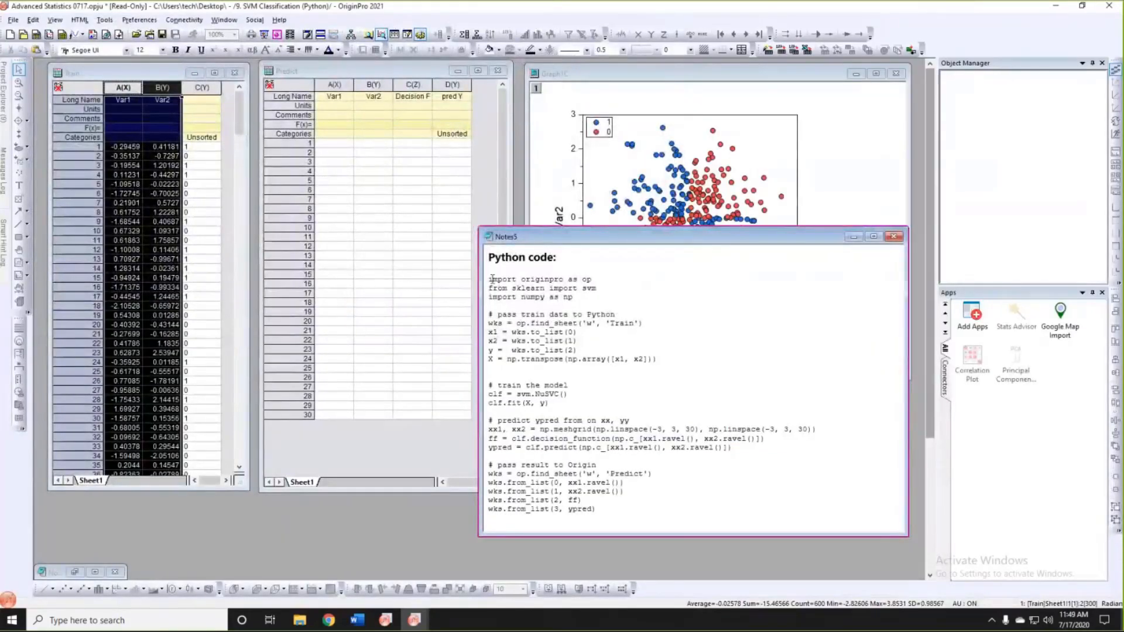
Copy the full Python script from the notes into untitled.py in a maximized Code Builder window and save the file.
{"action": "left_click_drag", "start_coordinate": [490, 280], "coordinate": [597, 510]}
{"action": "key", "text": "ctrl+c"}
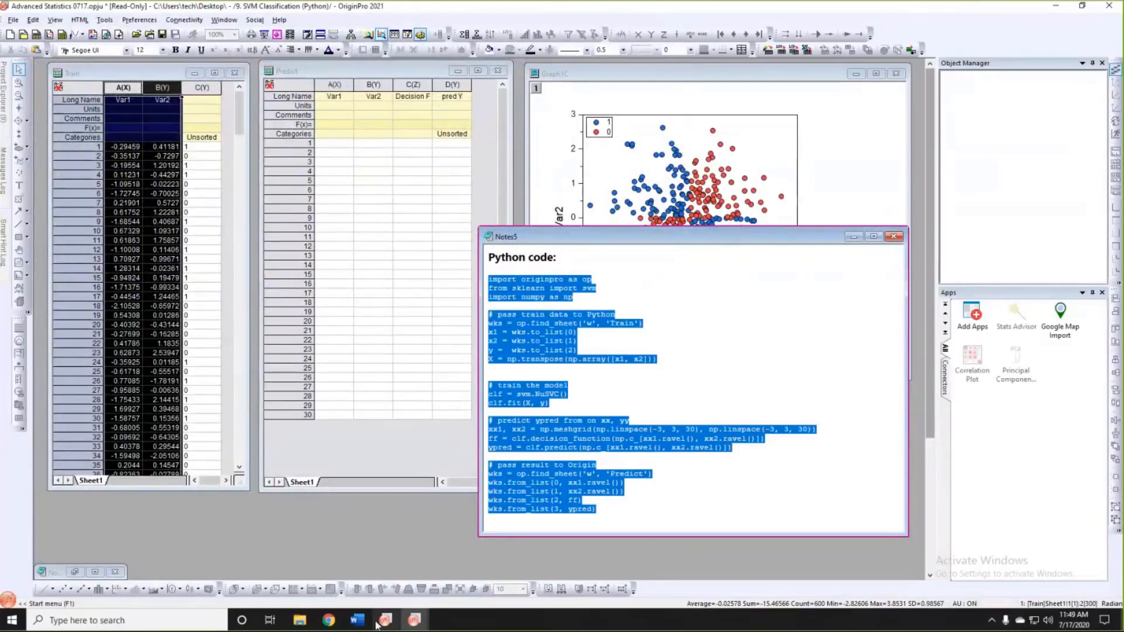
{"action": "left_click", "coordinate": [416, 621]}
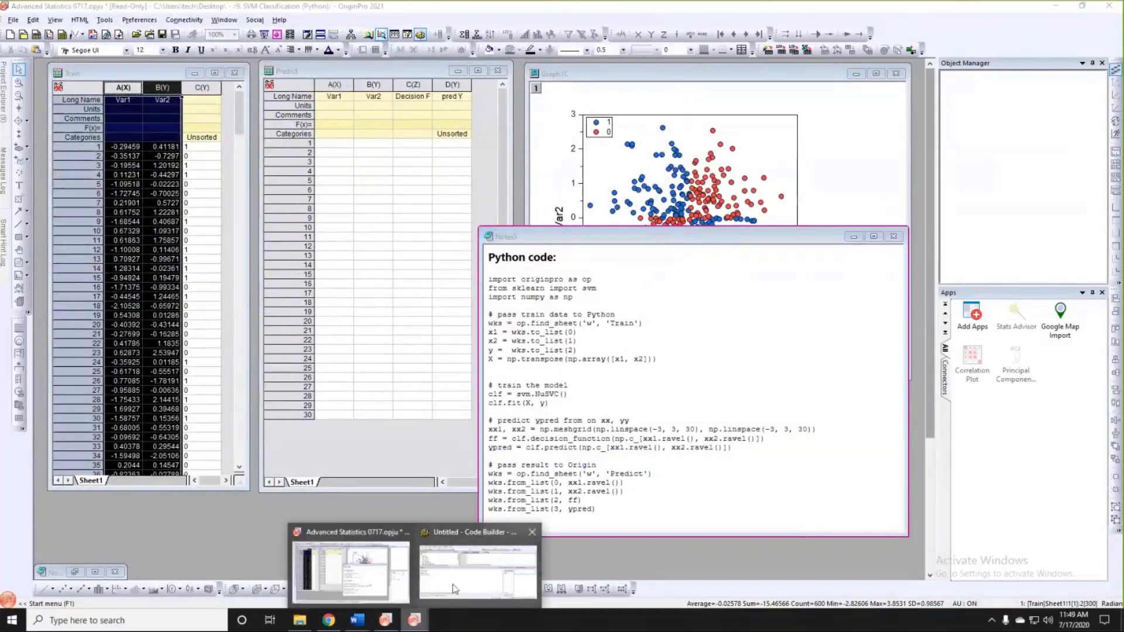
{"action": "left_click", "coordinate": [454, 587]}
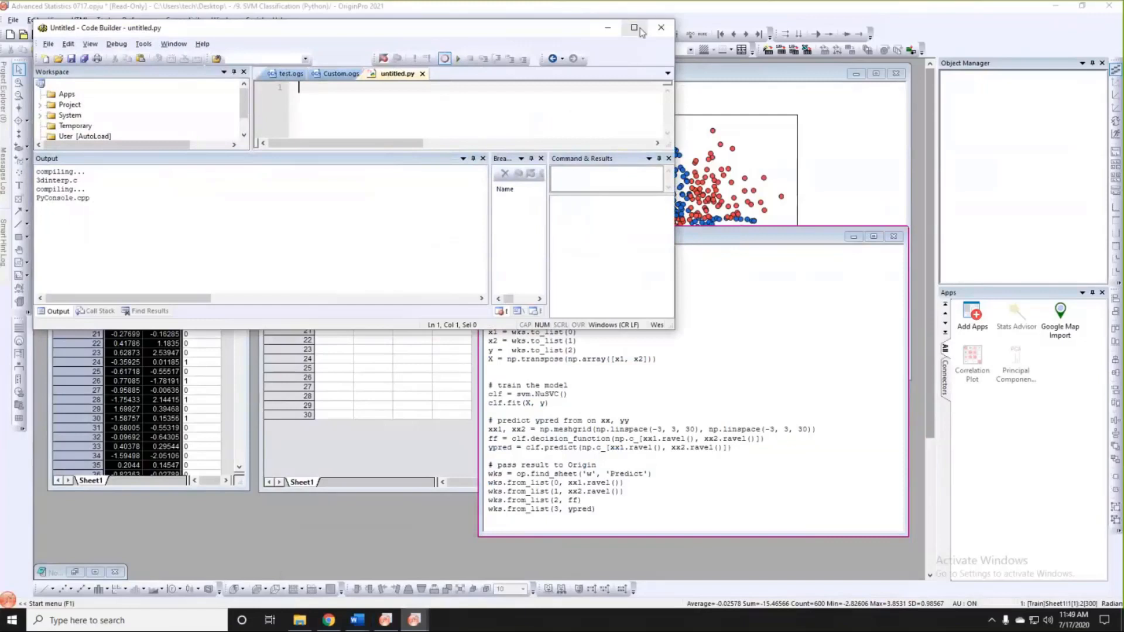
{"action": "left_click", "coordinate": [634, 28]}
{"action": "key", "text": "ctrl+v"}
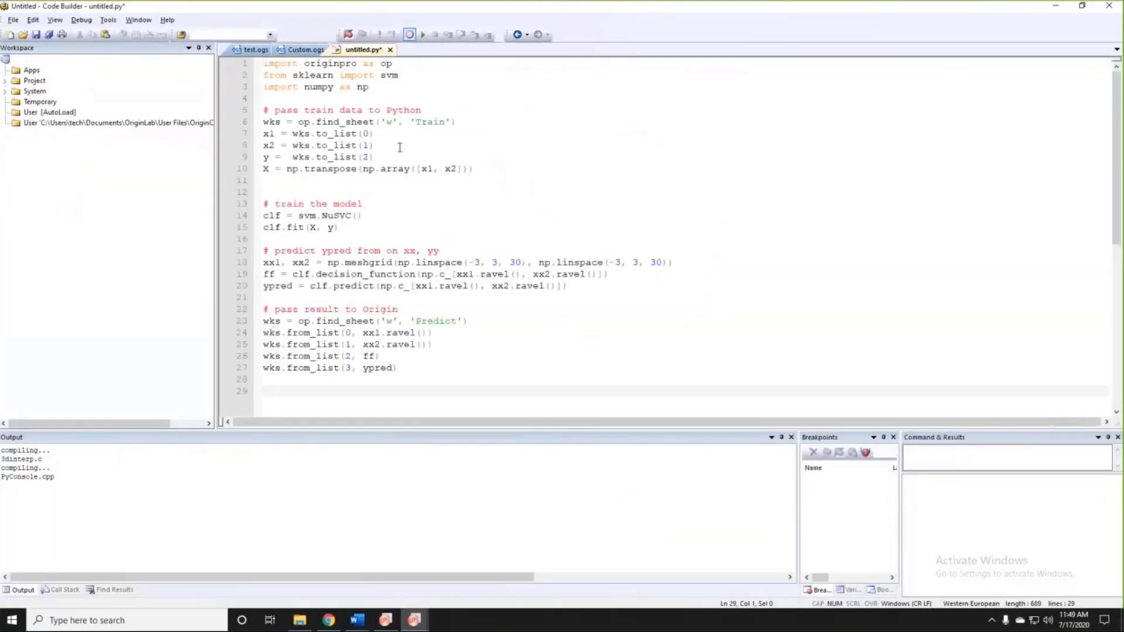
{"action": "key", "text": "ctrl+s"}
Review the script's import lines and resize Code Builder to a taller window beside the Train worksheet.
{"action": "double_click", "coordinate": [325, 63]}
{"action": "left_click", "coordinate": [327, 86]}
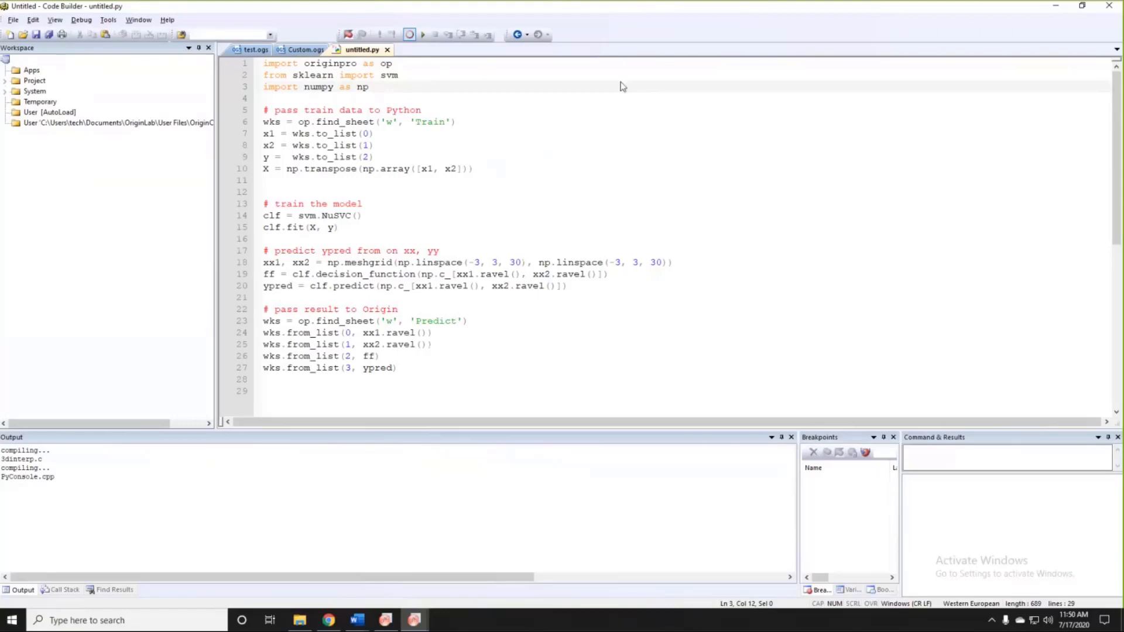
{"action": "left_click_drag", "start_coordinate": [621, 6], "coordinate": [620, 82]}
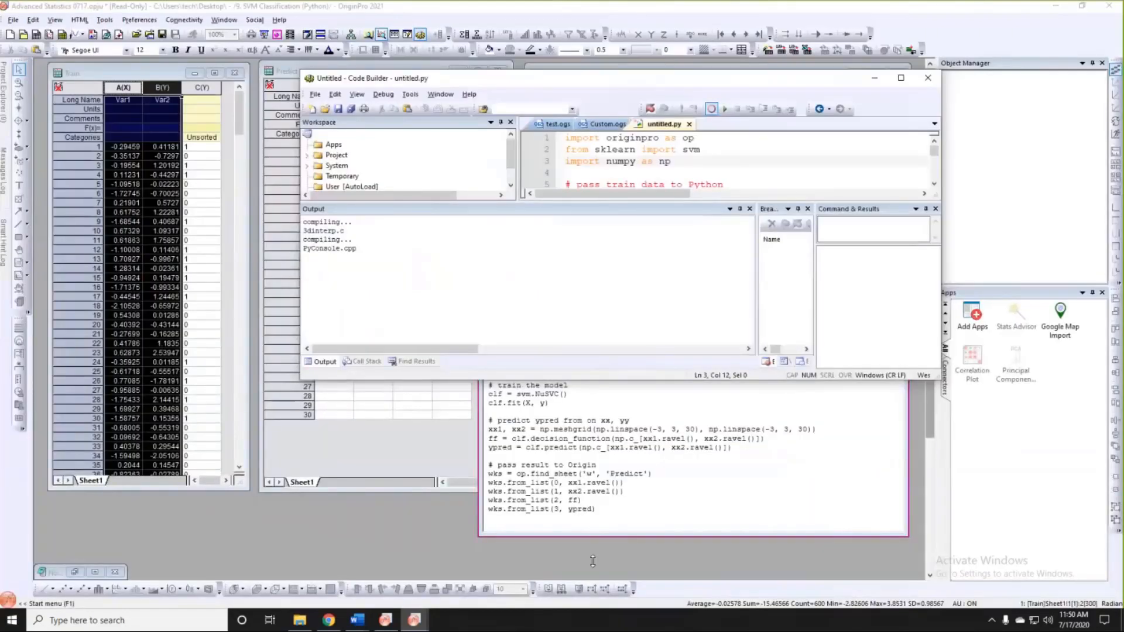
{"action": "left_click_drag", "start_coordinate": [592, 381], "coordinate": [592, 561]}
{"action": "left_click_drag", "start_coordinate": [473, 82], "coordinate": [504, 75]}
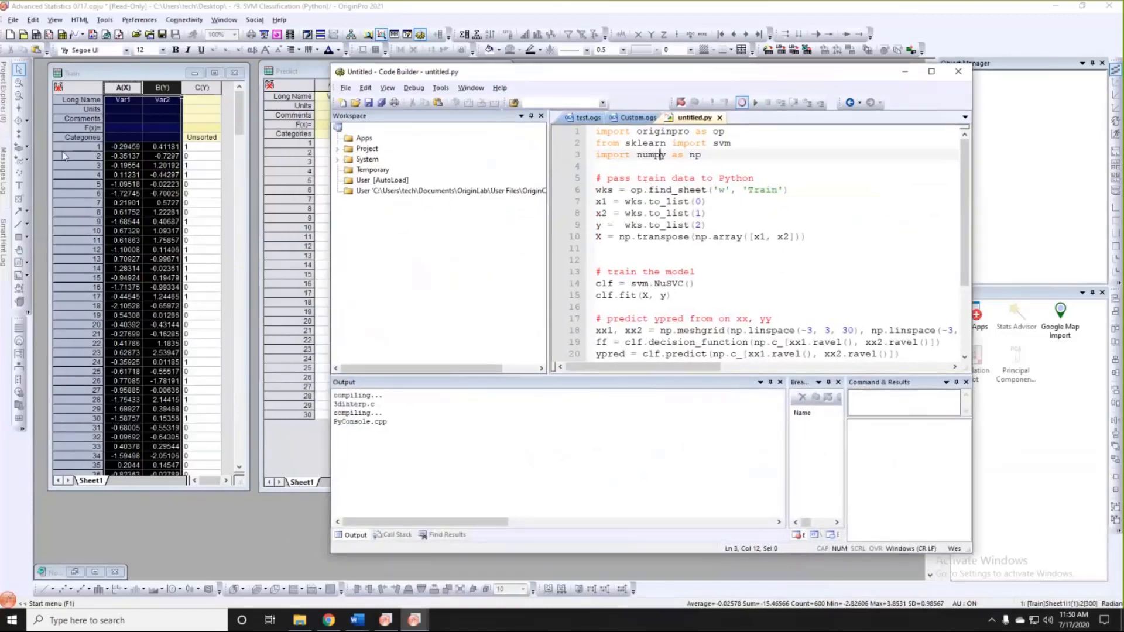
Examine the code lines that read the Train worksheet columns into x1, x2 and y and fit the NuSVC model.
{"action": "double_click", "coordinate": [614, 190]}
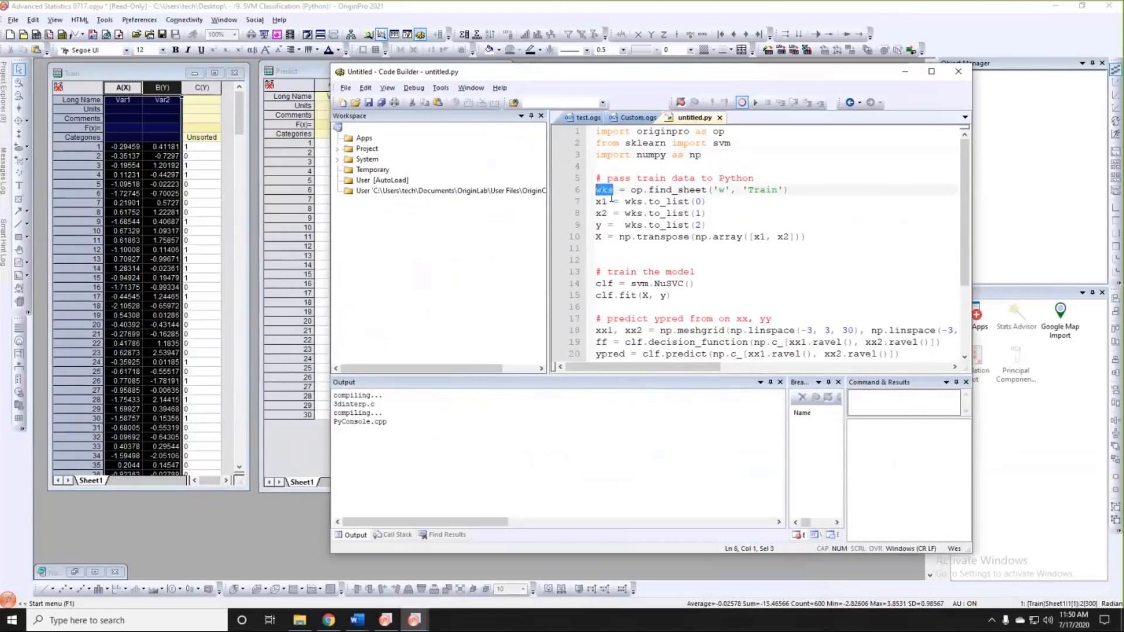
{"action": "left_click", "coordinate": [612, 202]}
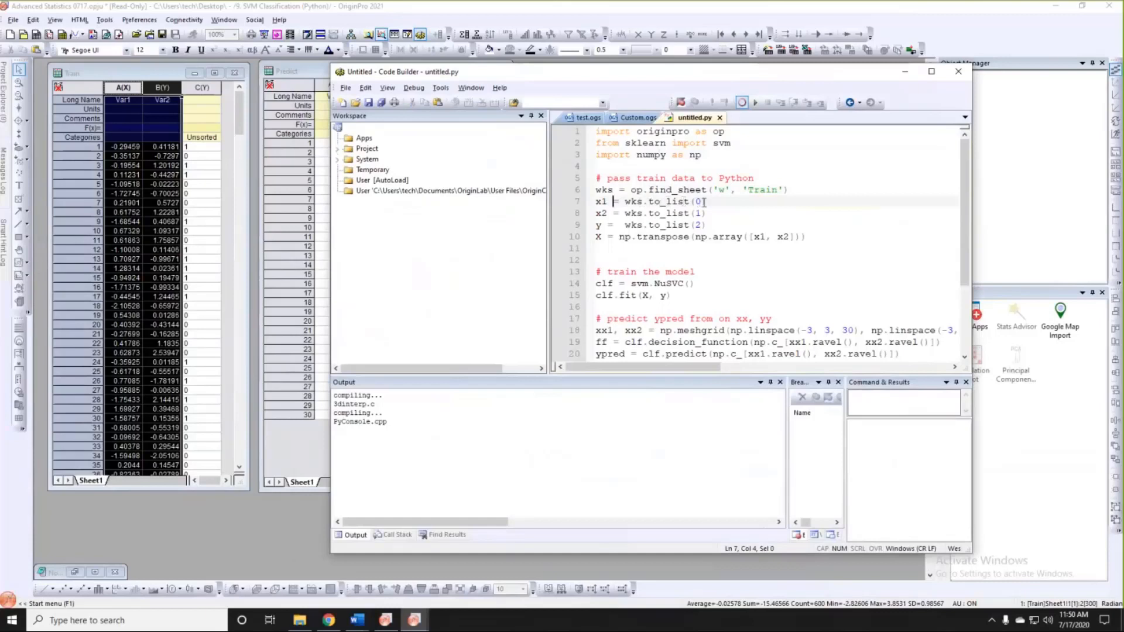
{"action": "left_click_drag", "start_coordinate": [703, 202], "coordinate": [607, 202]}
{"action": "left_click", "coordinate": [608, 202]}
{"action": "scroll", "coordinate": [703, 211], "scroll_direction": "down", "scroll_amount": 1}
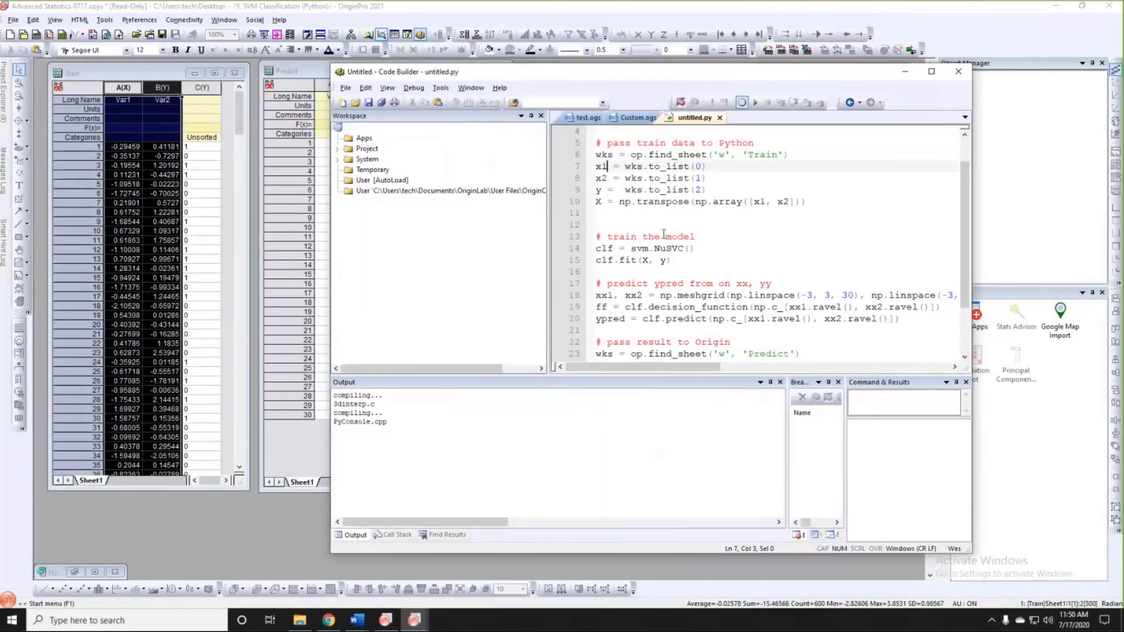
{"action": "scroll", "coordinate": [664, 234], "scroll_direction": "down", "scroll_amount": 1}
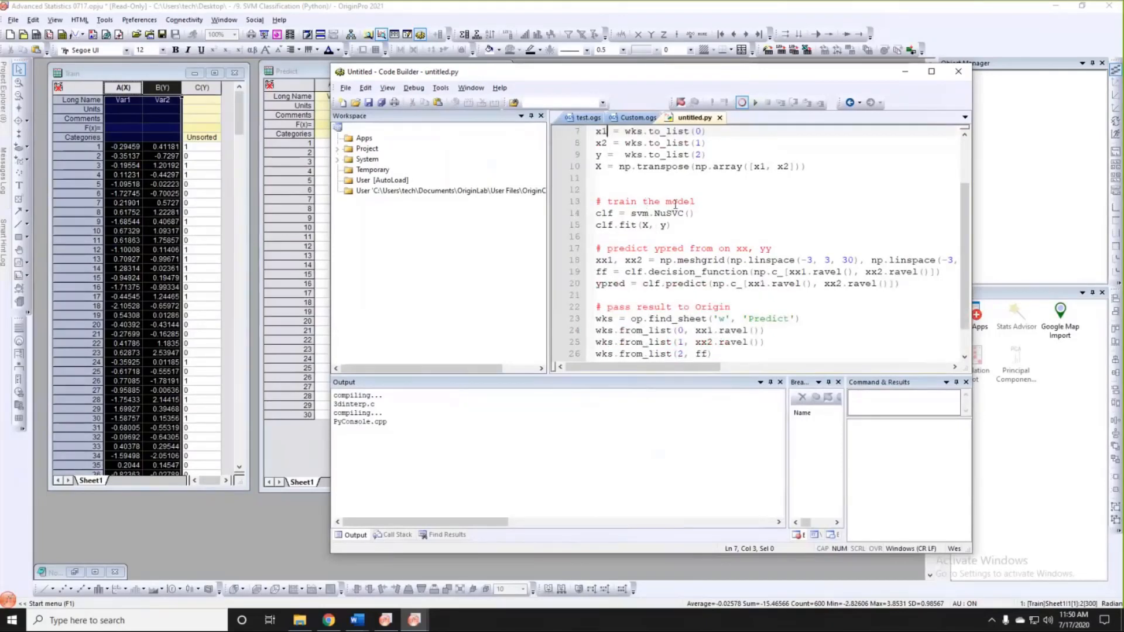
{"action": "left_click_drag", "start_coordinate": [673, 225], "coordinate": [590, 217]}
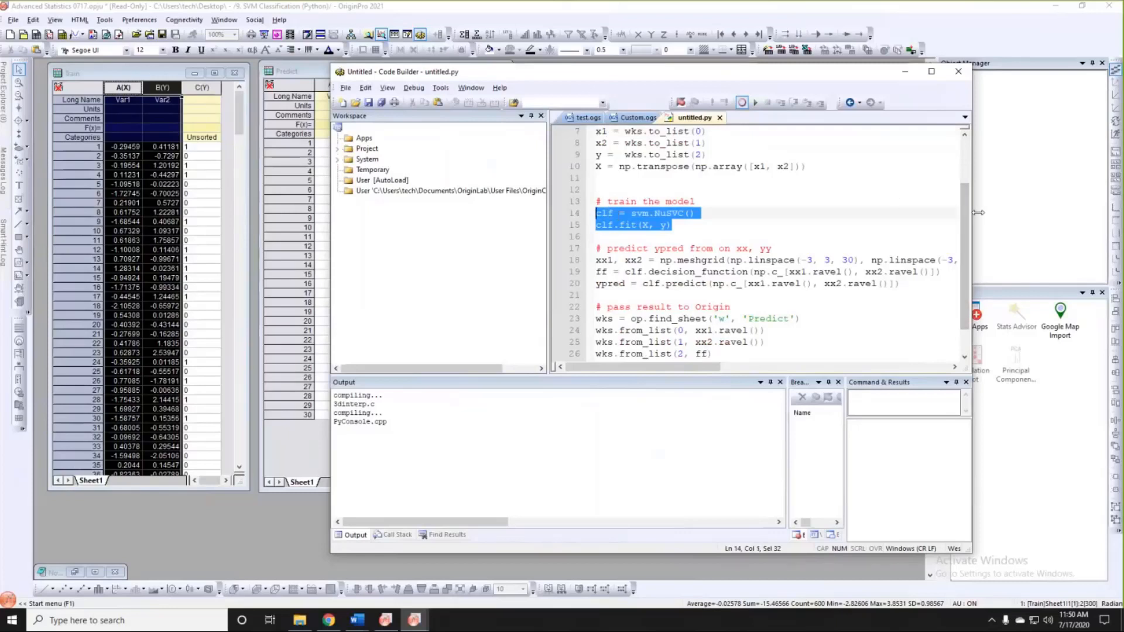
Widen Code Builder and examine the prediction lines that build the xx1, xx2 mesh grid and compute ff and ypred.
{"action": "left_click_drag", "start_coordinate": [979, 213], "coordinate": [1061, 213]}
{"action": "scroll", "coordinate": [779, 211], "scroll_direction": "down", "scroll_amount": 1}
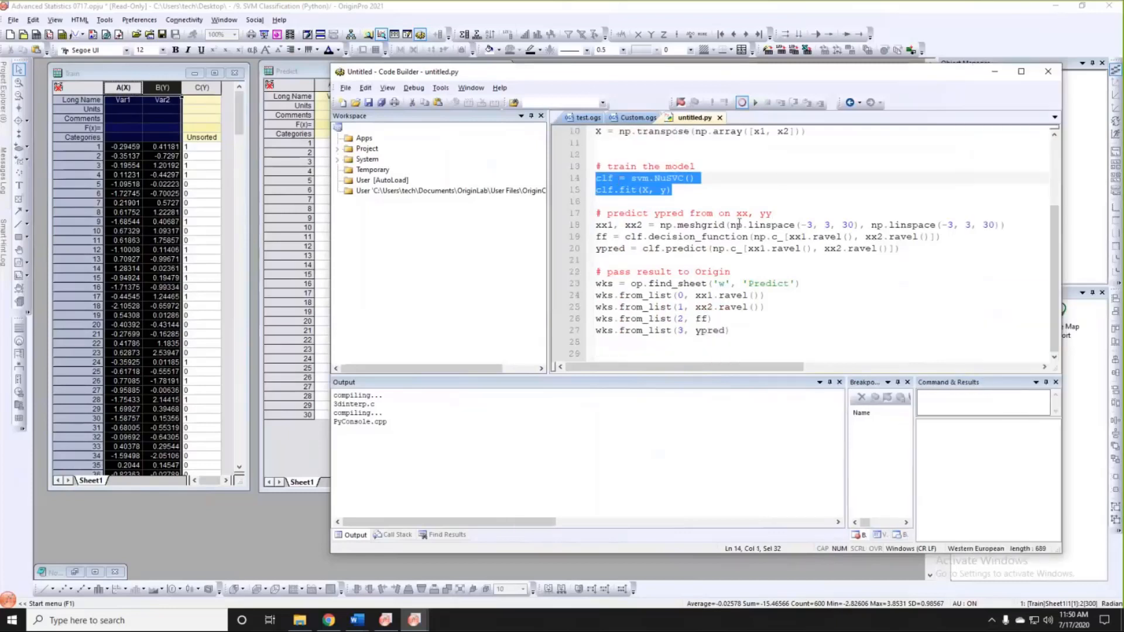
{"action": "left_click", "coordinate": [739, 224]}
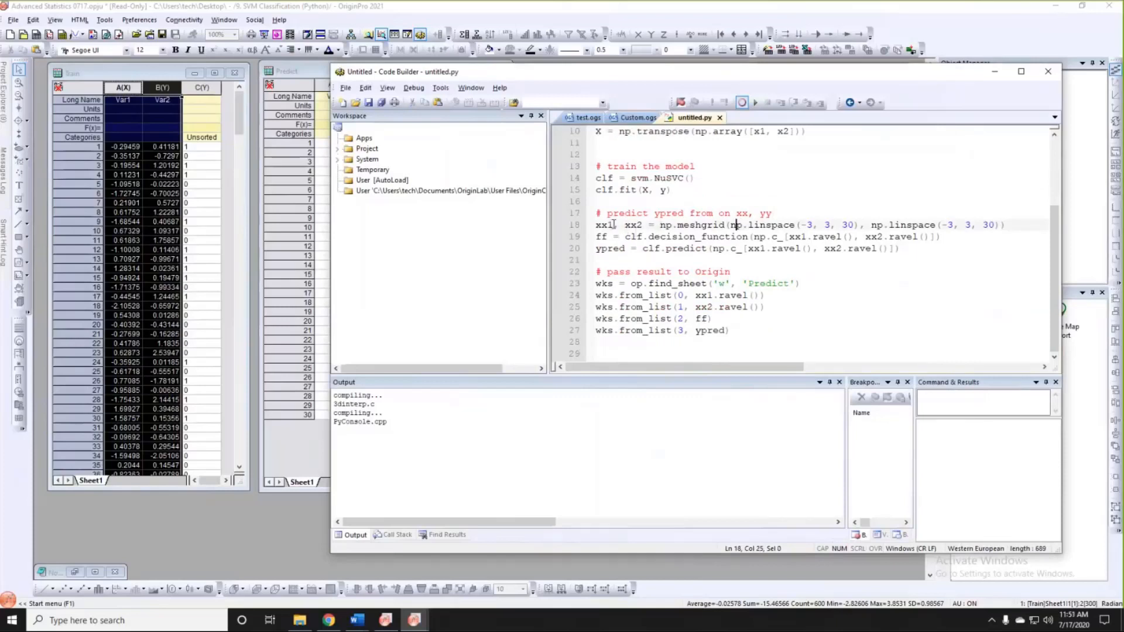
{"action": "left_click", "coordinate": [641, 226]}
{"action": "scroll", "coordinate": [623, 260], "scroll_direction": "down", "scroll_amount": 2}
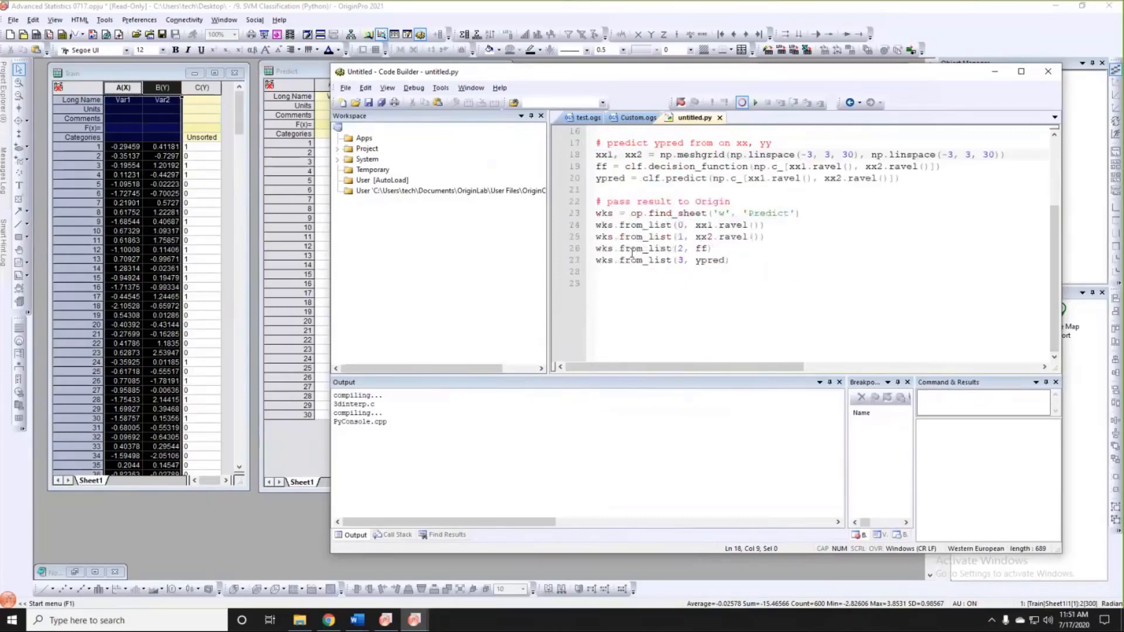
{"action": "left_click", "coordinate": [603, 166]}
{"action": "left_click", "coordinate": [625, 178]}
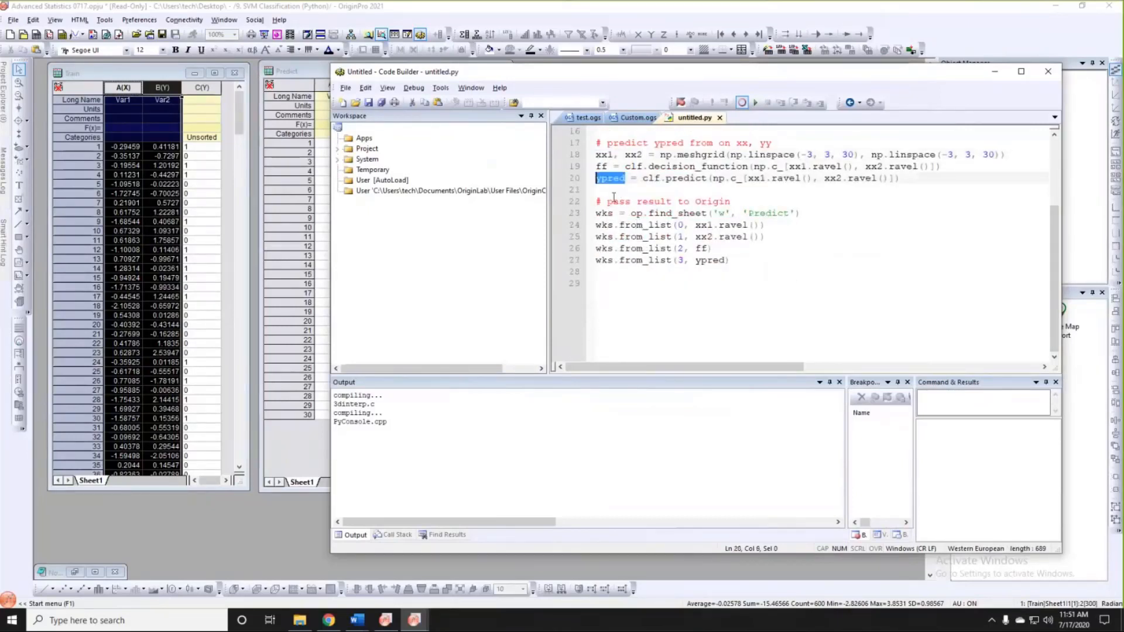
Examine the code lines that pass results to the Predict worksheet, and resize Code Builder to uncover that worksheet and part of the graph.
{"action": "left_click", "coordinate": [649, 225]}
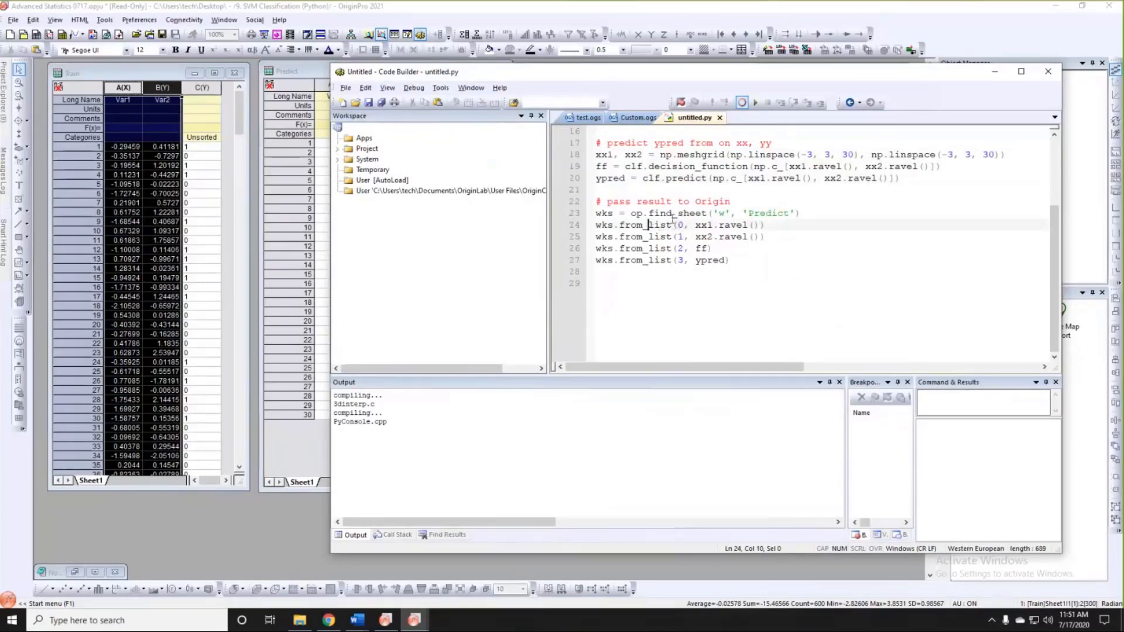
{"action": "left_click", "coordinate": [609, 213]}
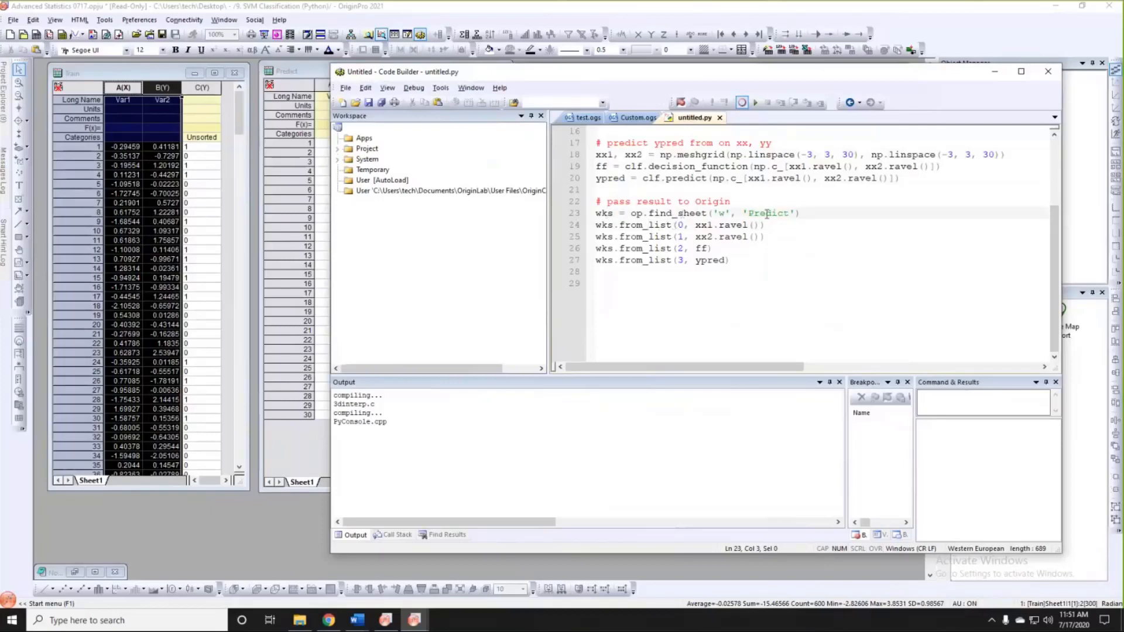
{"action": "left_click_drag", "start_coordinate": [632, 67], "coordinate": [773, 62]}
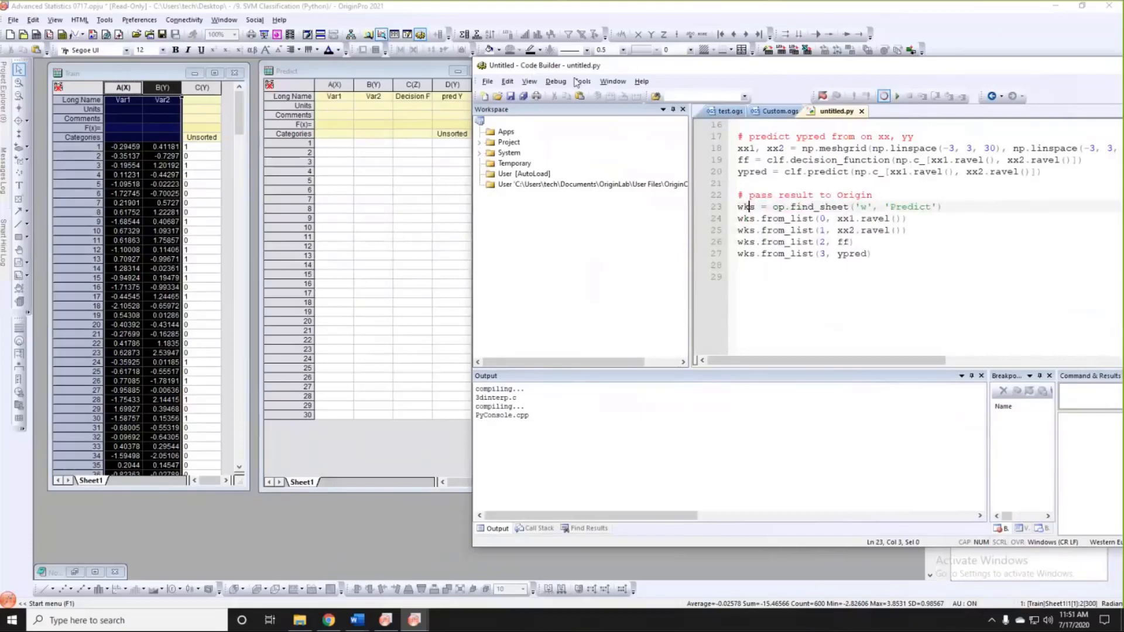
{"action": "left_click_drag", "start_coordinate": [637, 66], "coordinate": [464, 102]}
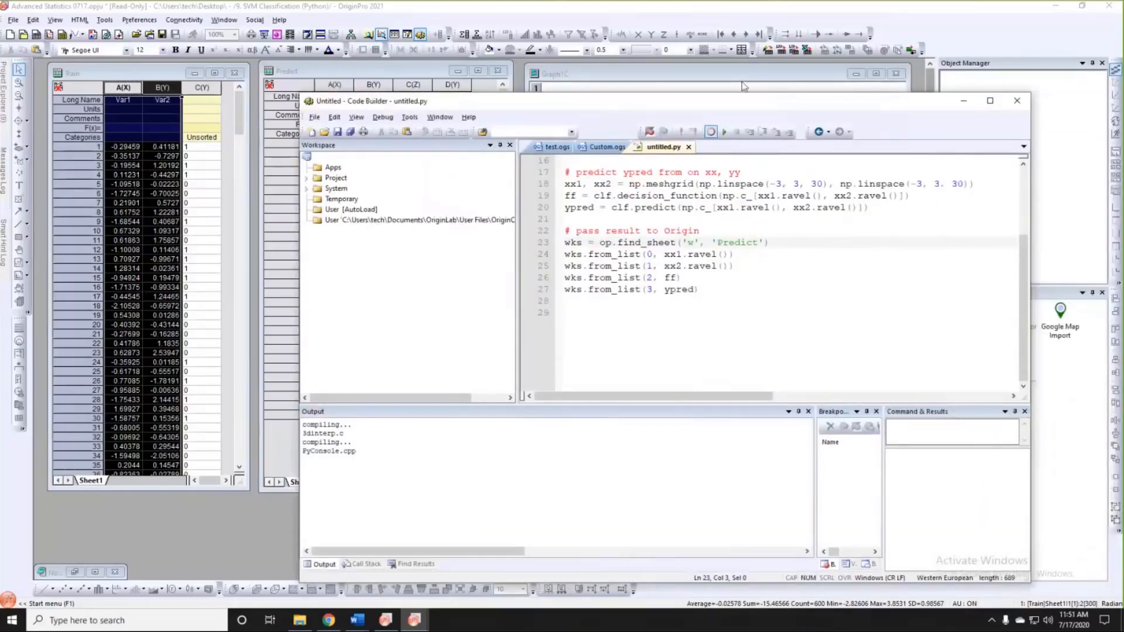
{"action": "left_click_drag", "start_coordinate": [369, 105], "coordinate": [410, 101]}
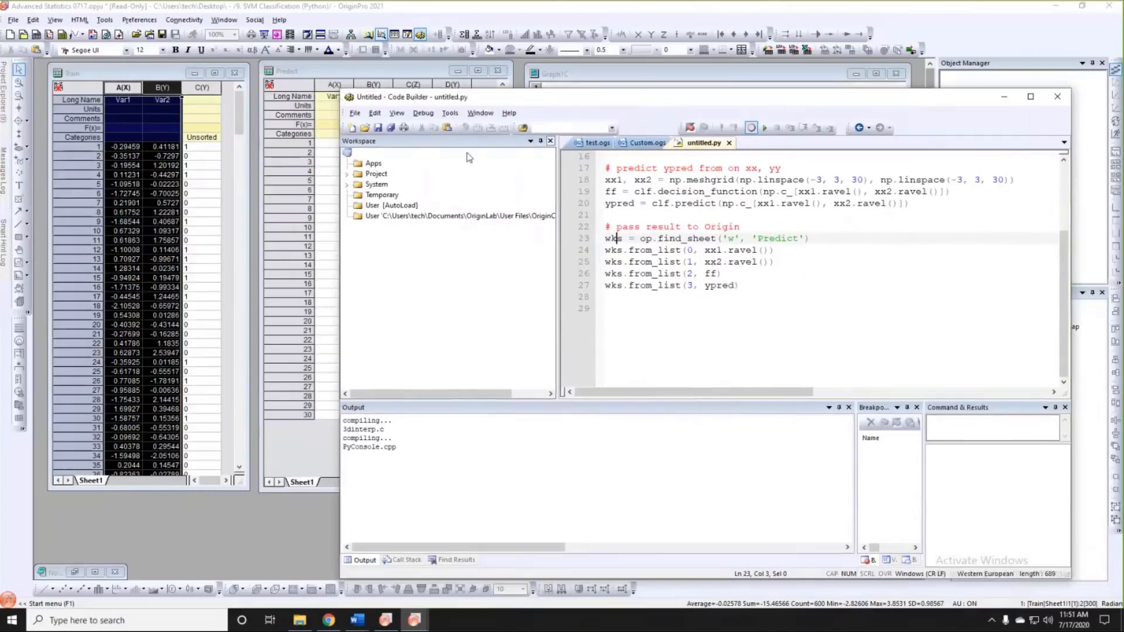
{"action": "left_click_drag", "start_coordinate": [342, 91], "coordinate": [424, 162]}
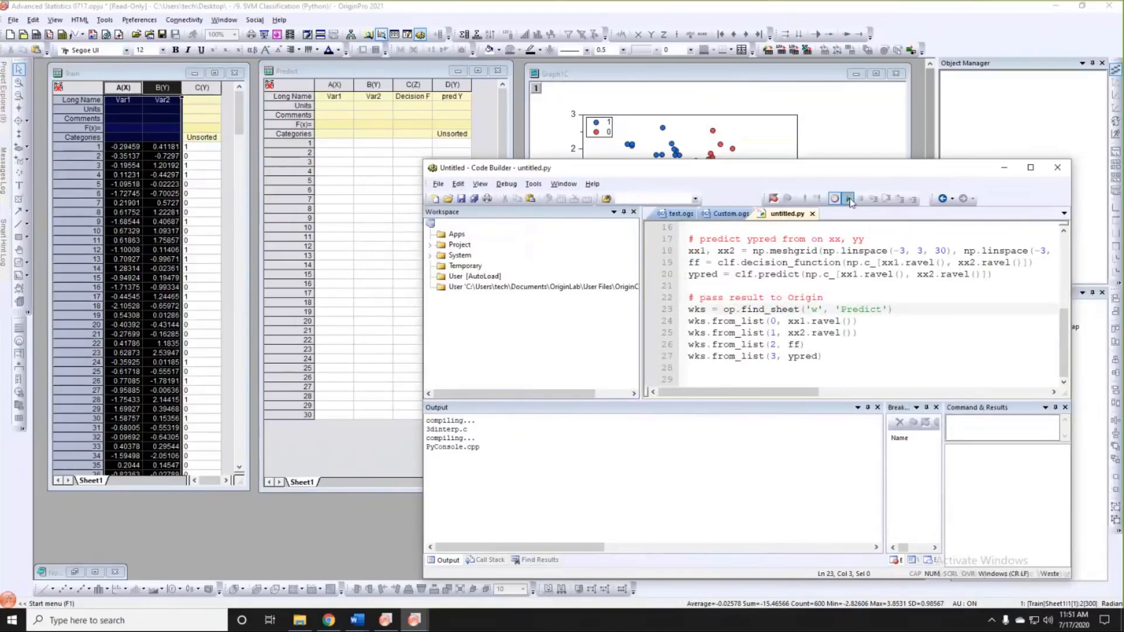
Run the untitled.py script, and minimize Code Builder and the Python code notes window to reveal the Predict worksheet and contour graph.
{"action": "left_click", "coordinate": [849, 198]}
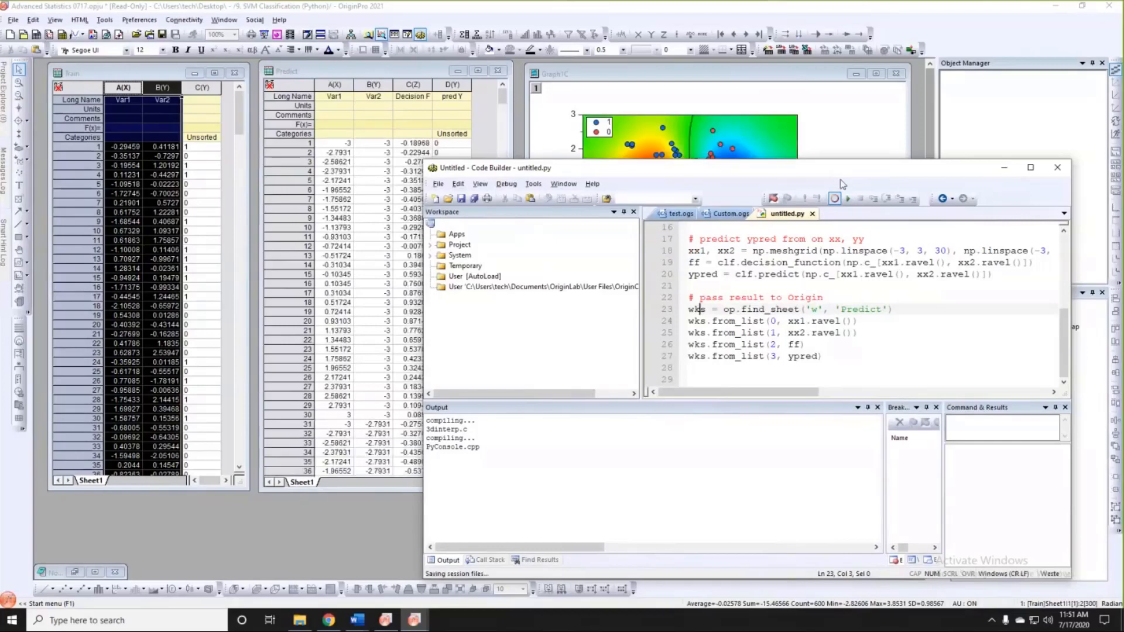
{"action": "left_click", "coordinate": [1000, 170]}
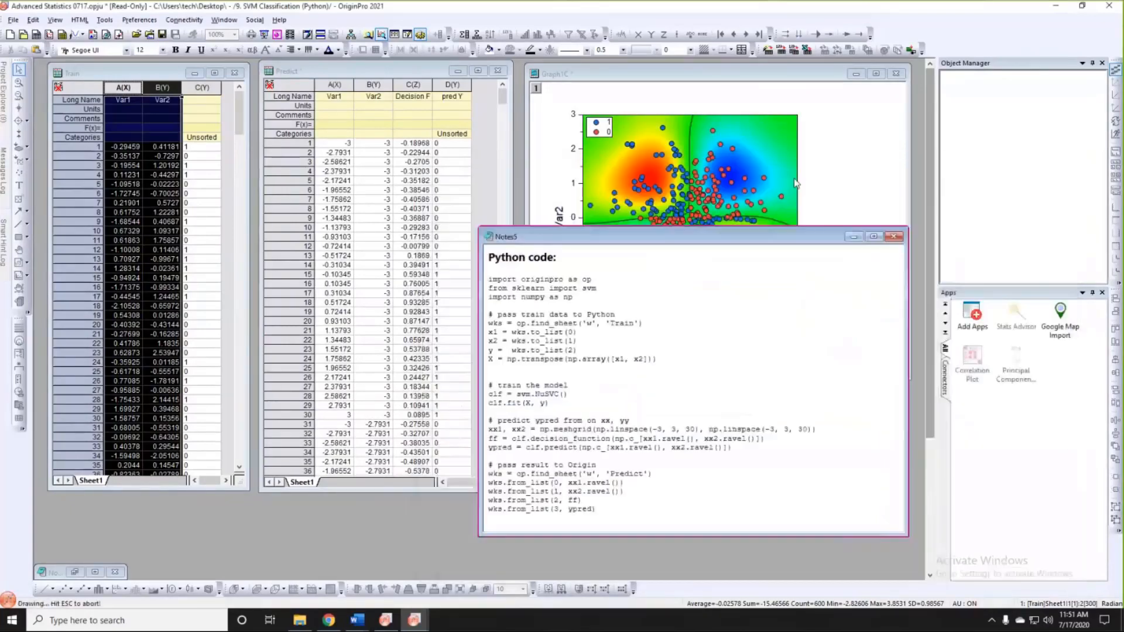
{"action": "left_click", "coordinate": [854, 238]}
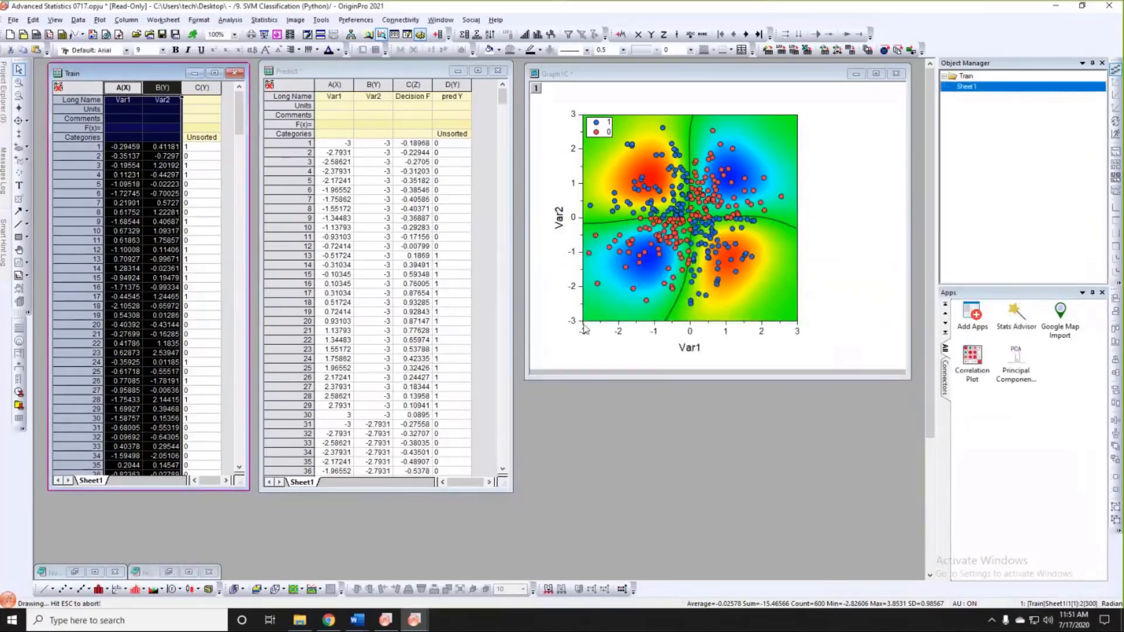
Activate and enlarge the Graph1C window to examine the decision function contour with the Train data points.
{"action": "left_click", "coordinate": [548, 374]}
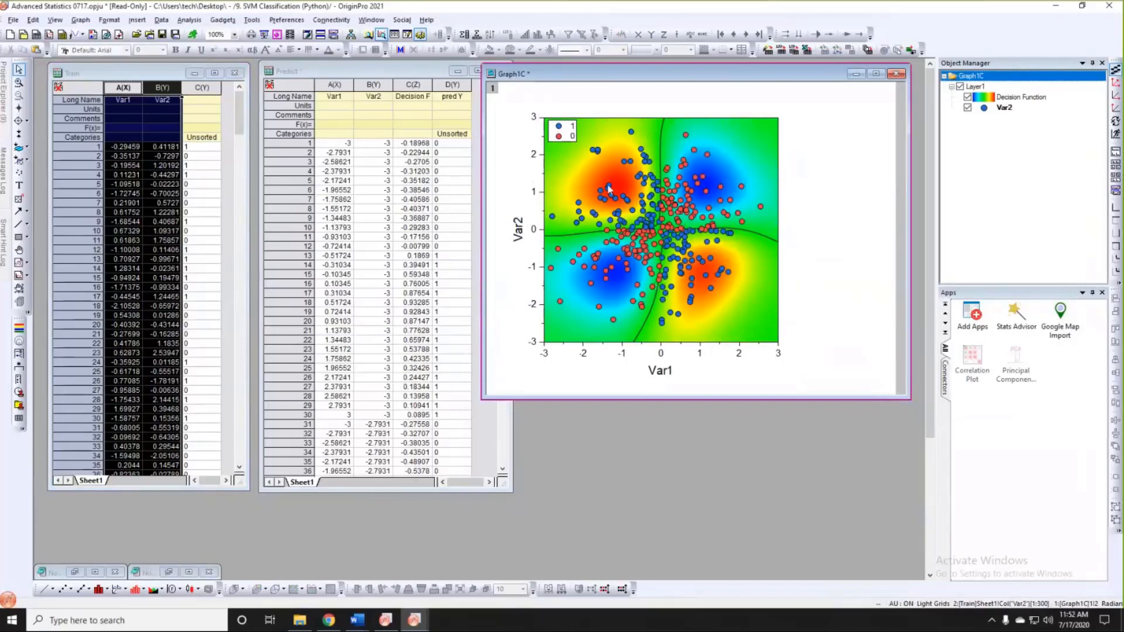
{"action": "mouse_move", "coordinate": [609, 188]}
{"action": "left_click_drag", "start_coordinate": [567, 77], "coordinate": [572, 78]}
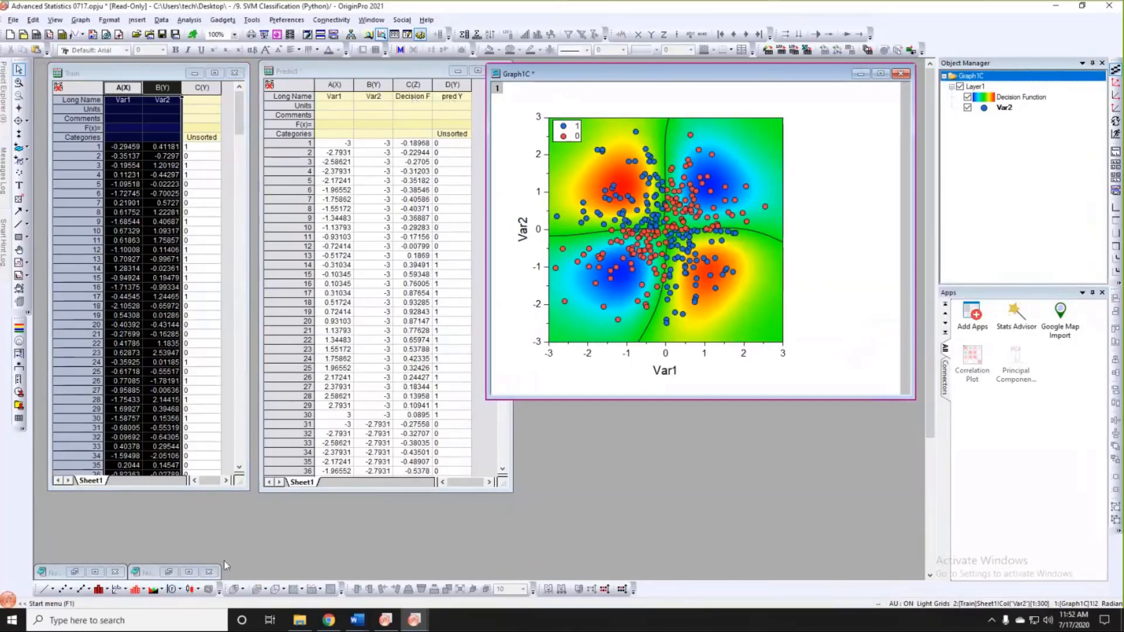
Open Graph1C - Copy from the SVM Classification (Python) folder and inspect its two-color class regions and data points.
{"action": "mouse_move", "coordinate": [6, 93]}
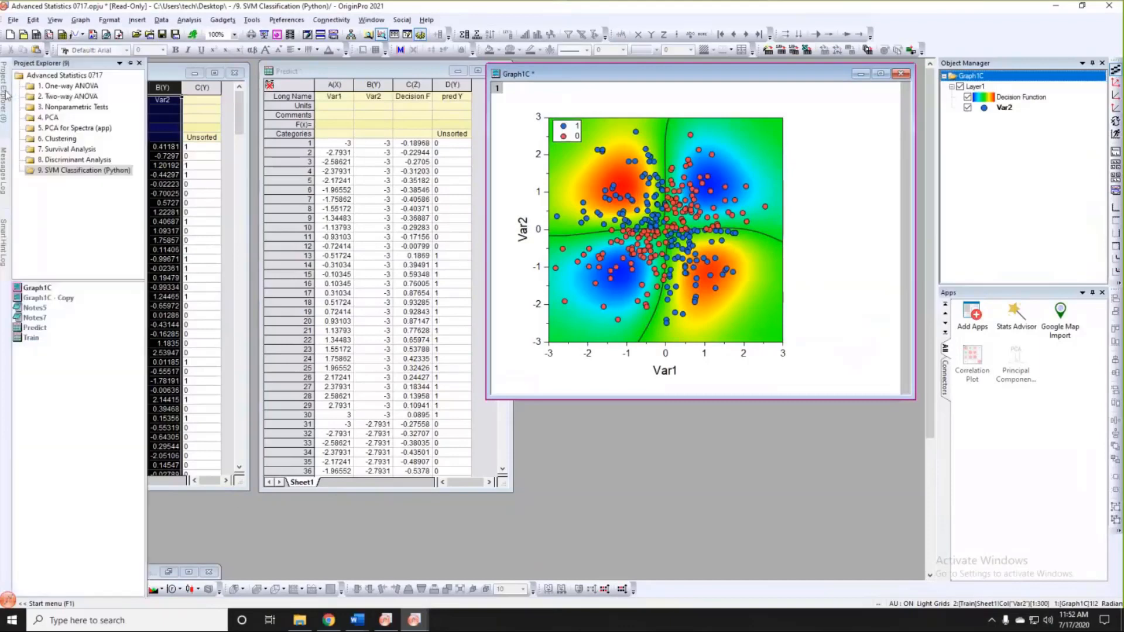
{"action": "double_click", "coordinate": [49, 297]}
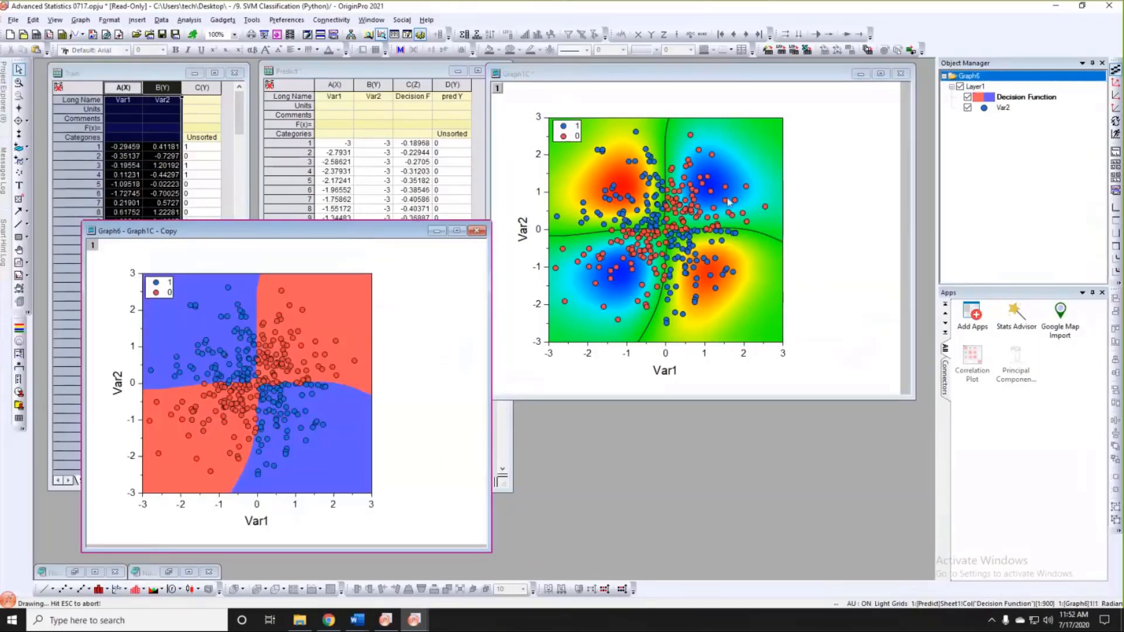
{"action": "left_click_drag", "start_coordinate": [353, 232], "coordinate": [693, 219]}
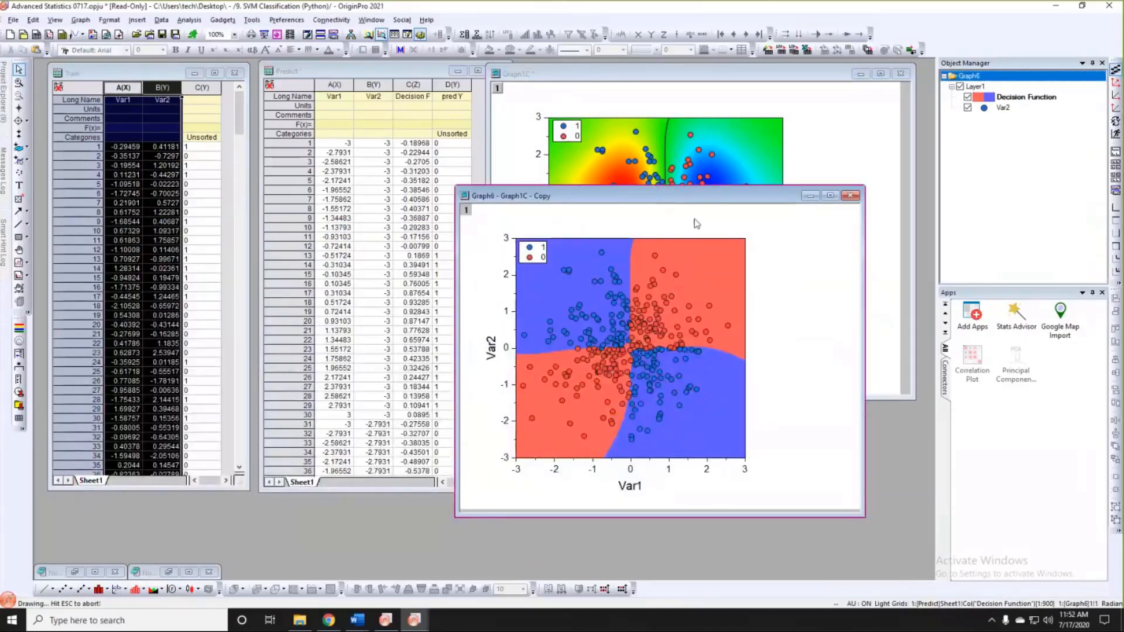
{"action": "mouse_move", "coordinate": [607, 277]}
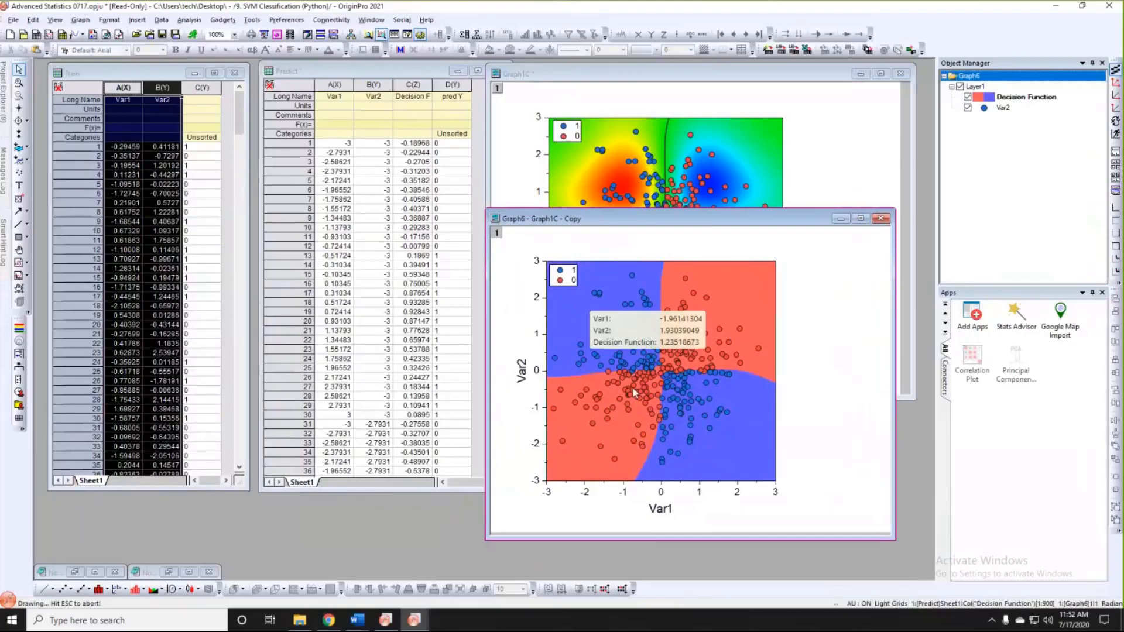
{"action": "mouse_move", "coordinate": [631, 392]}
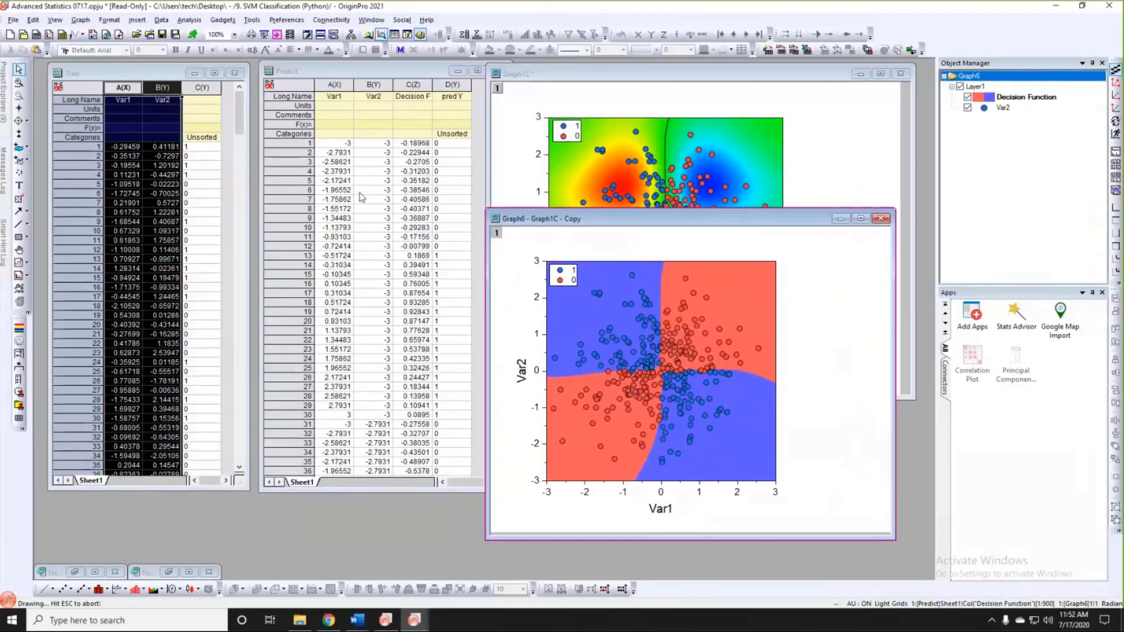
Place the Graph1C - Copy window beside Graph1C so both decision plots can be compared.
{"action": "left_click_drag", "start_coordinate": [758, 221], "coordinate": [360, 193]}
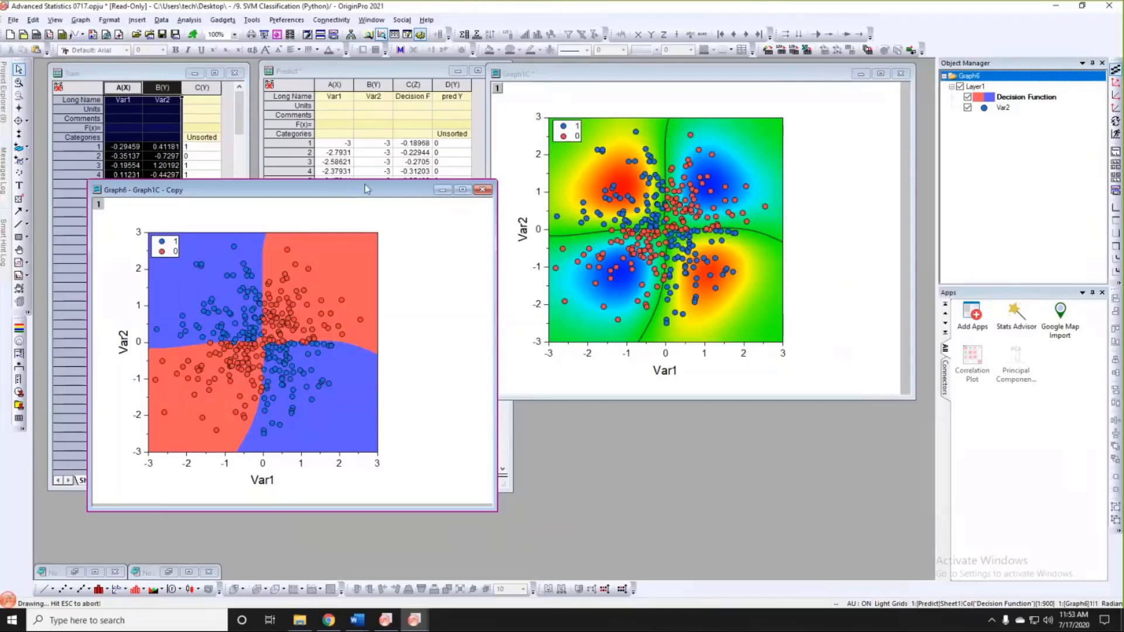
{"action": "left_click_drag", "start_coordinate": [362, 197], "coordinate": [374, 196]}
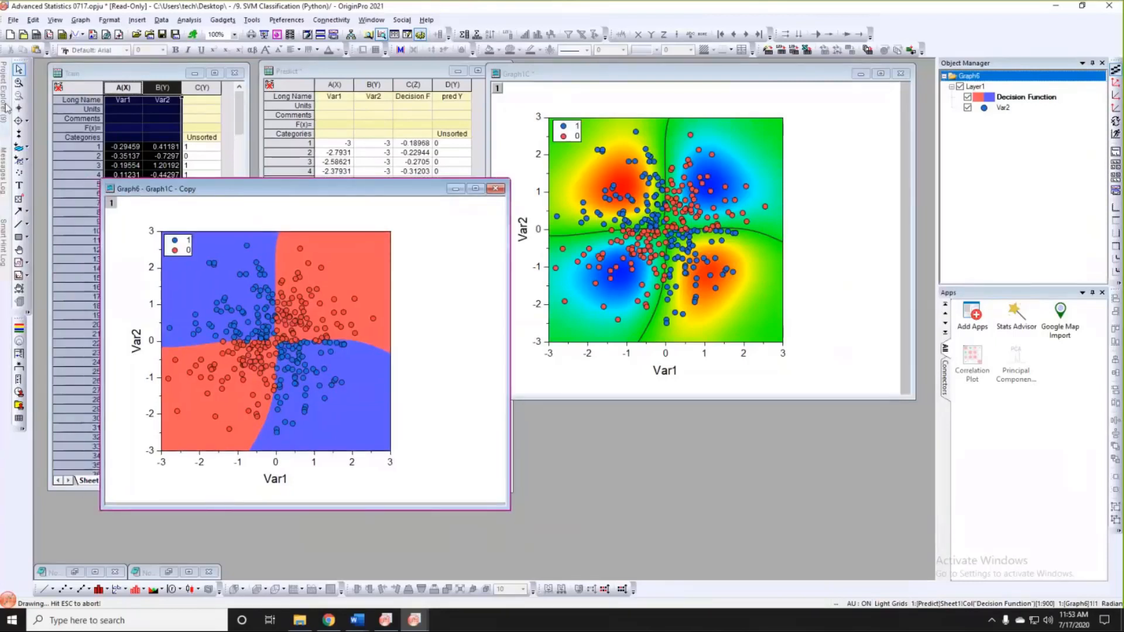
{"action": "mouse_move", "coordinate": [7, 107]}
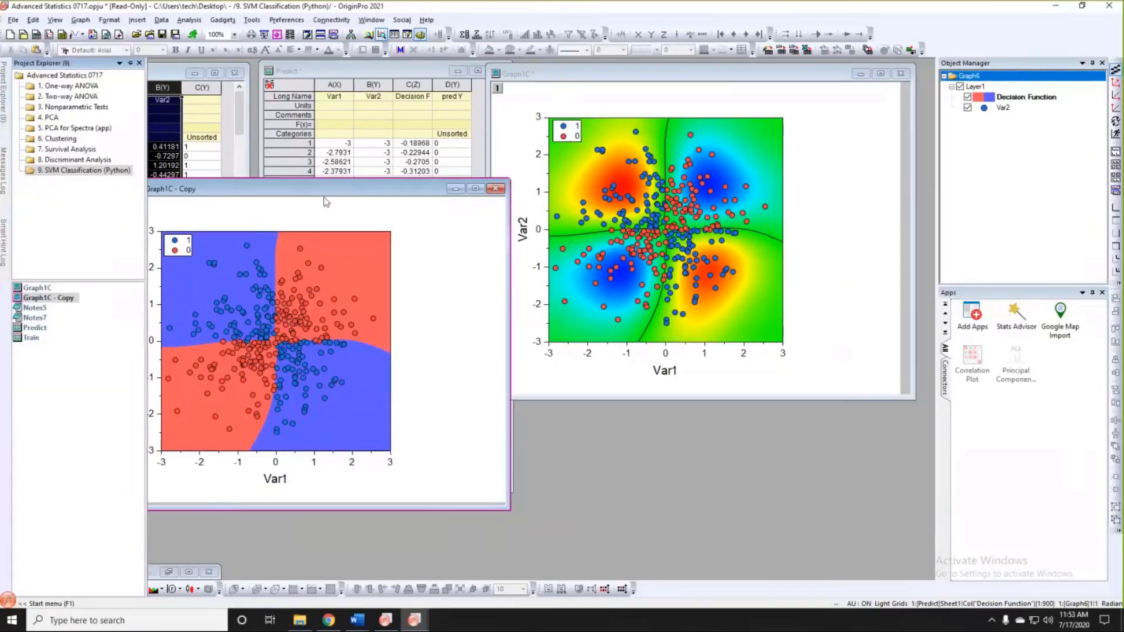
{"action": "left_click_drag", "start_coordinate": [332, 188], "coordinate": [312, 186]}
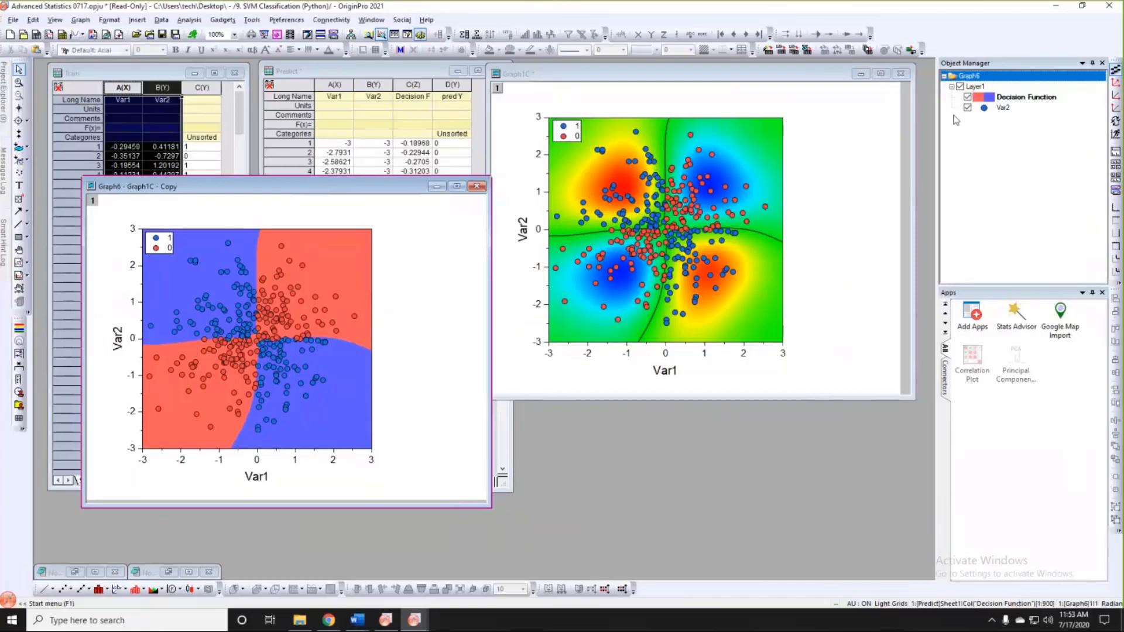
{"action": "left_click", "coordinate": [961, 189]}
{"action": "left_click", "coordinate": [950, 181]}
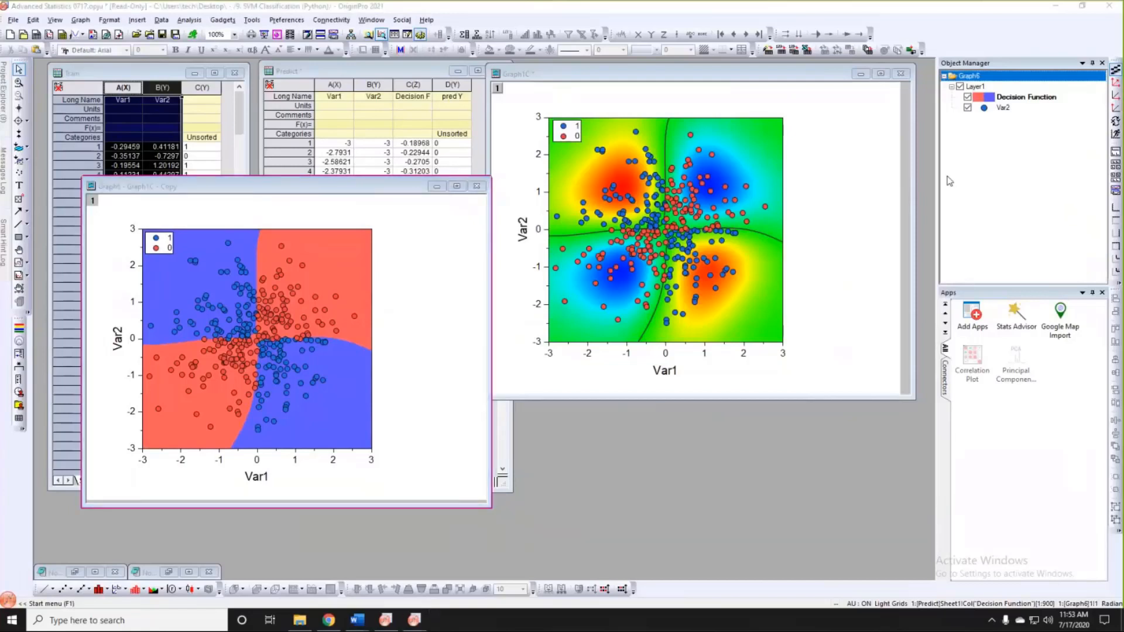